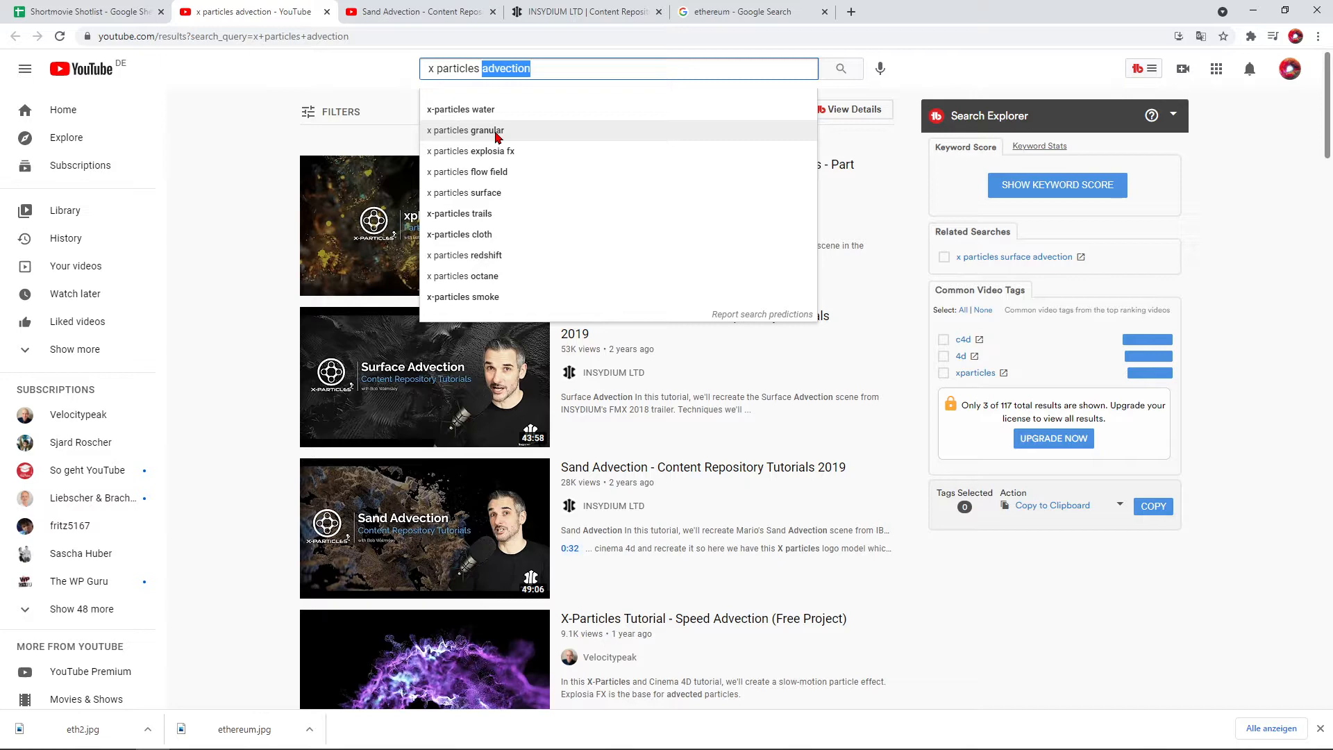
Look over the x particles advection video results, and pause the Sand Advection tutorial at 0:21 to study the sand effect
{"action": "left_click", "coordinate": [247, 179]}
{"action": "scroll", "coordinate": [439, 453], "scroll_direction": "down", "scroll_amount": 2}
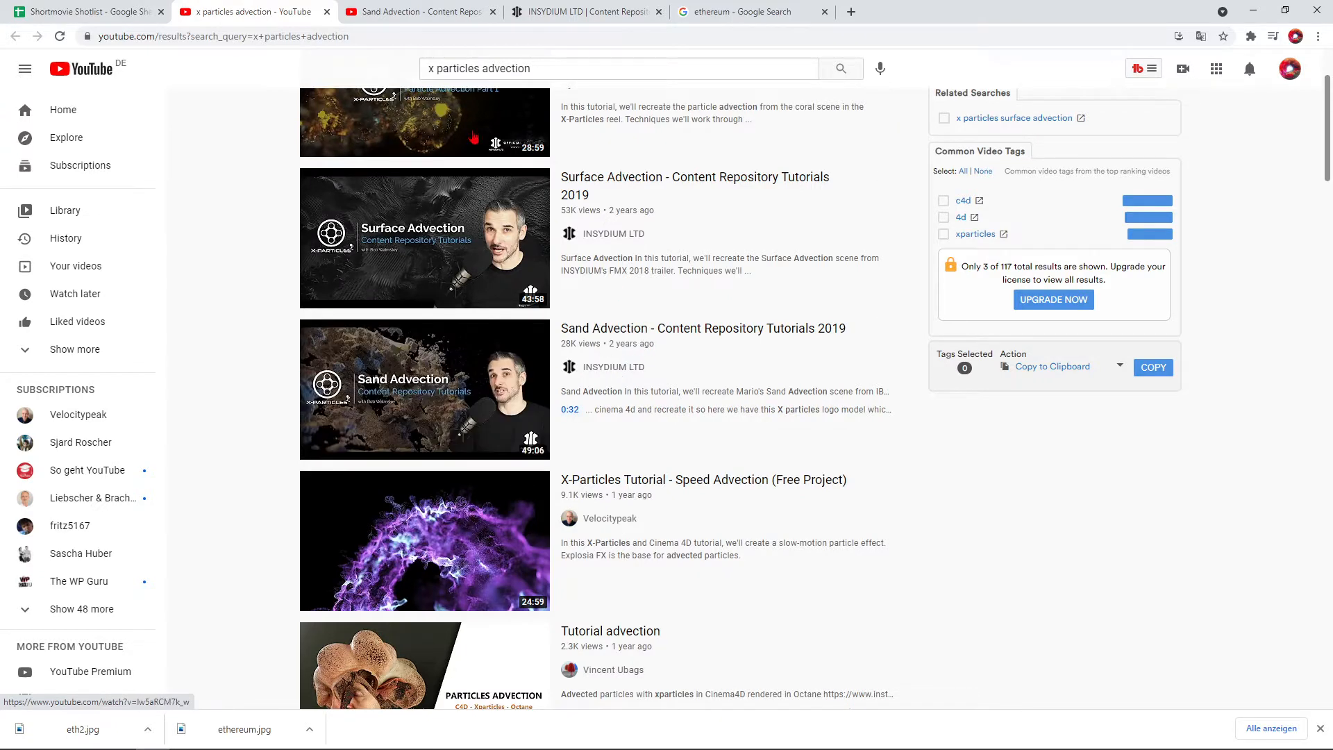
{"action": "left_click", "coordinate": [422, 12]}
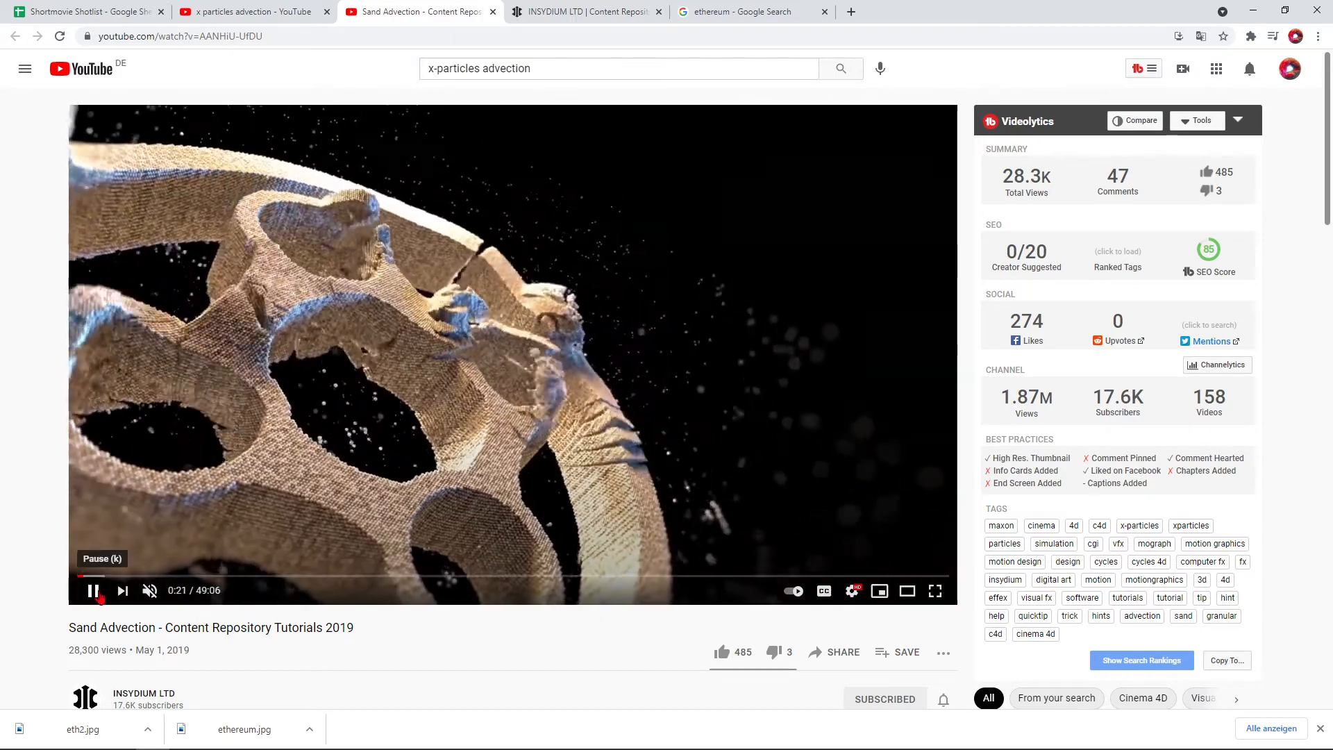
{"action": "left_click", "coordinate": [92, 590]}
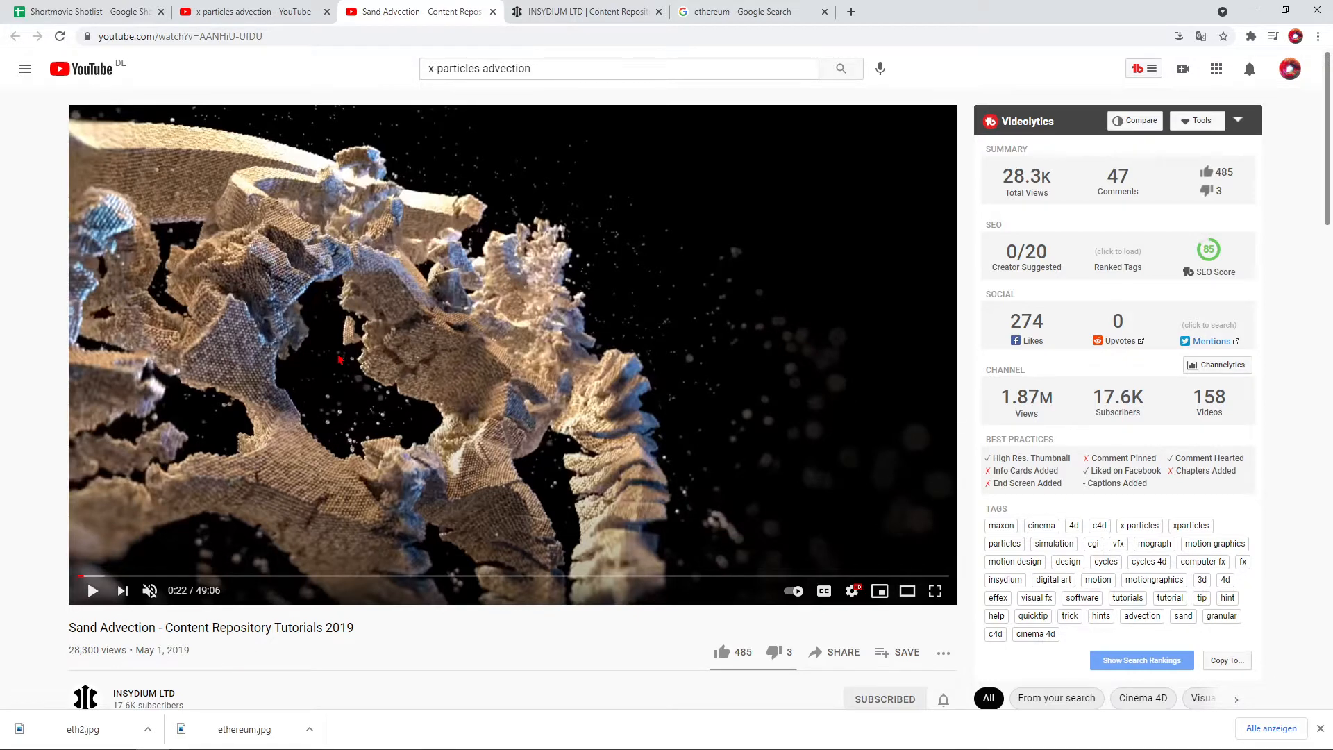
{"action": "left_click", "coordinate": [84, 575]}
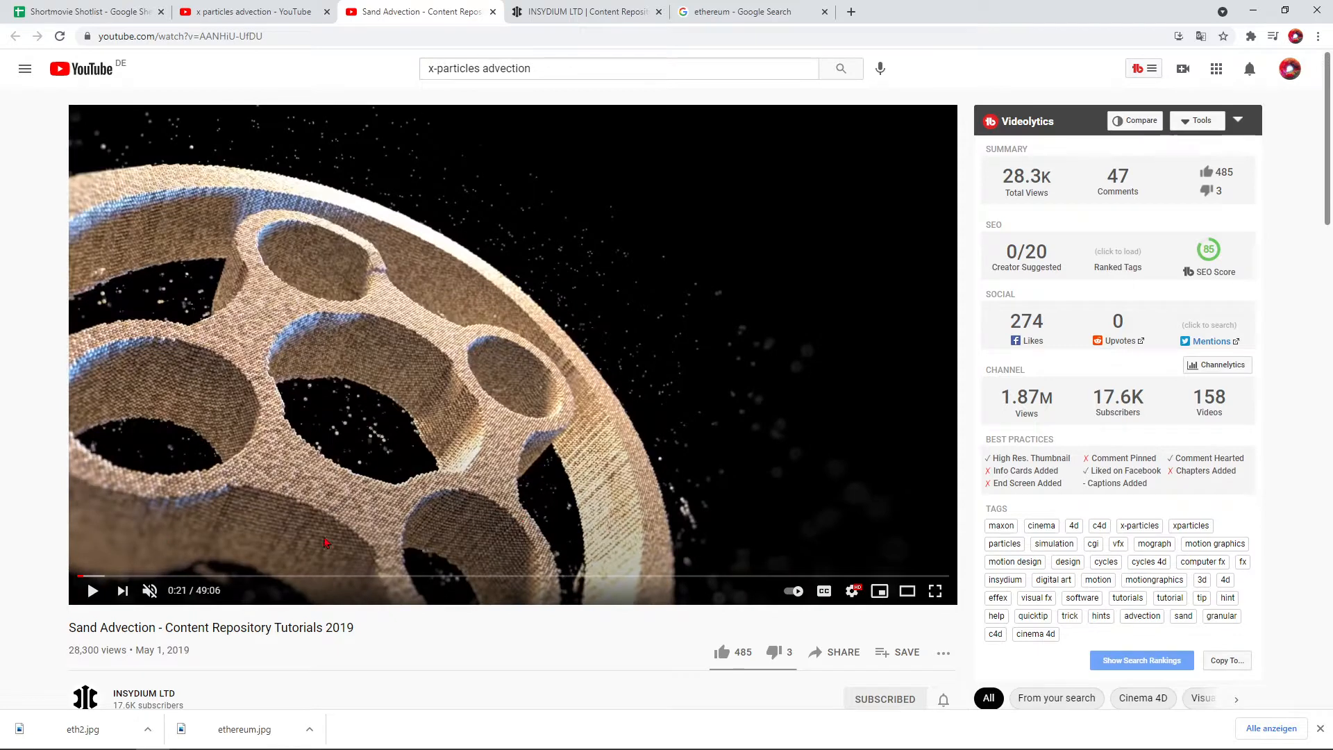
View the Ethereum image results and INSYDIUM's content repository, and play the Sand Advection tutorial on to 0:24
{"action": "left_click", "coordinate": [745, 11]}
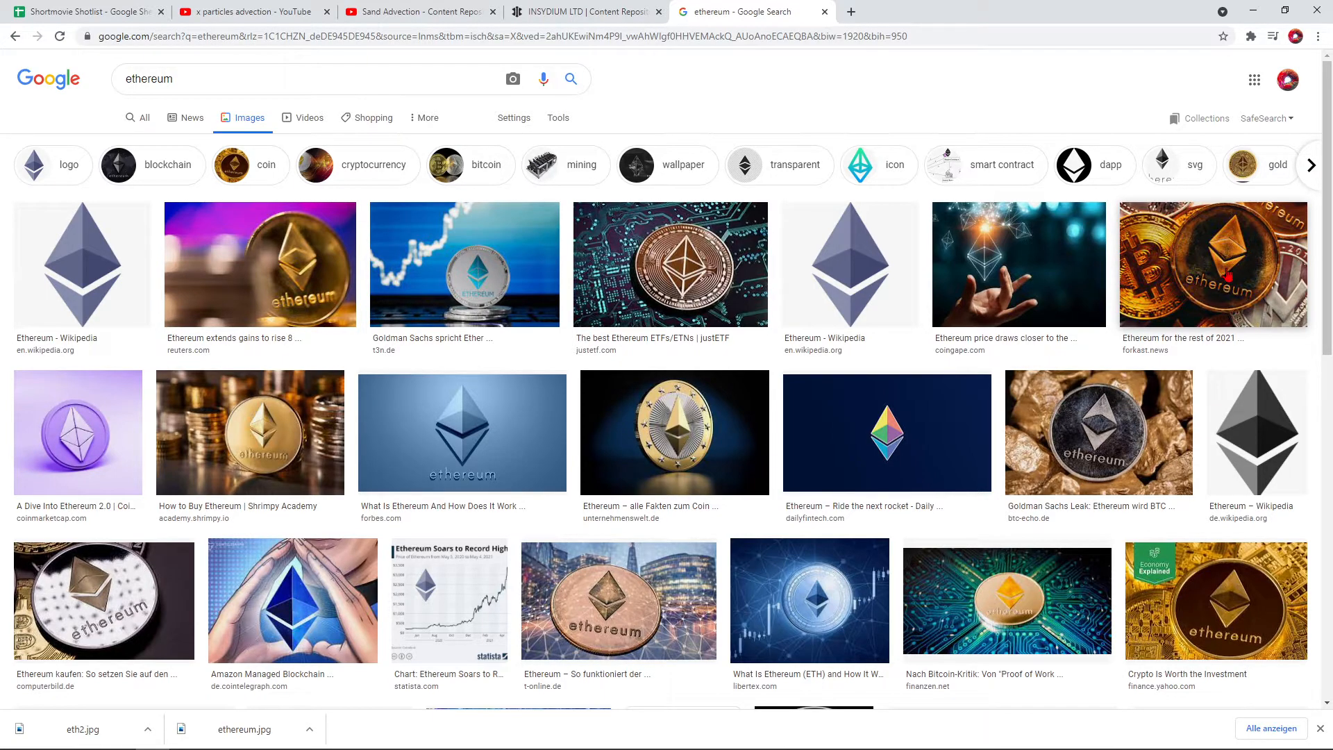
{"action": "left_click", "coordinate": [583, 11]}
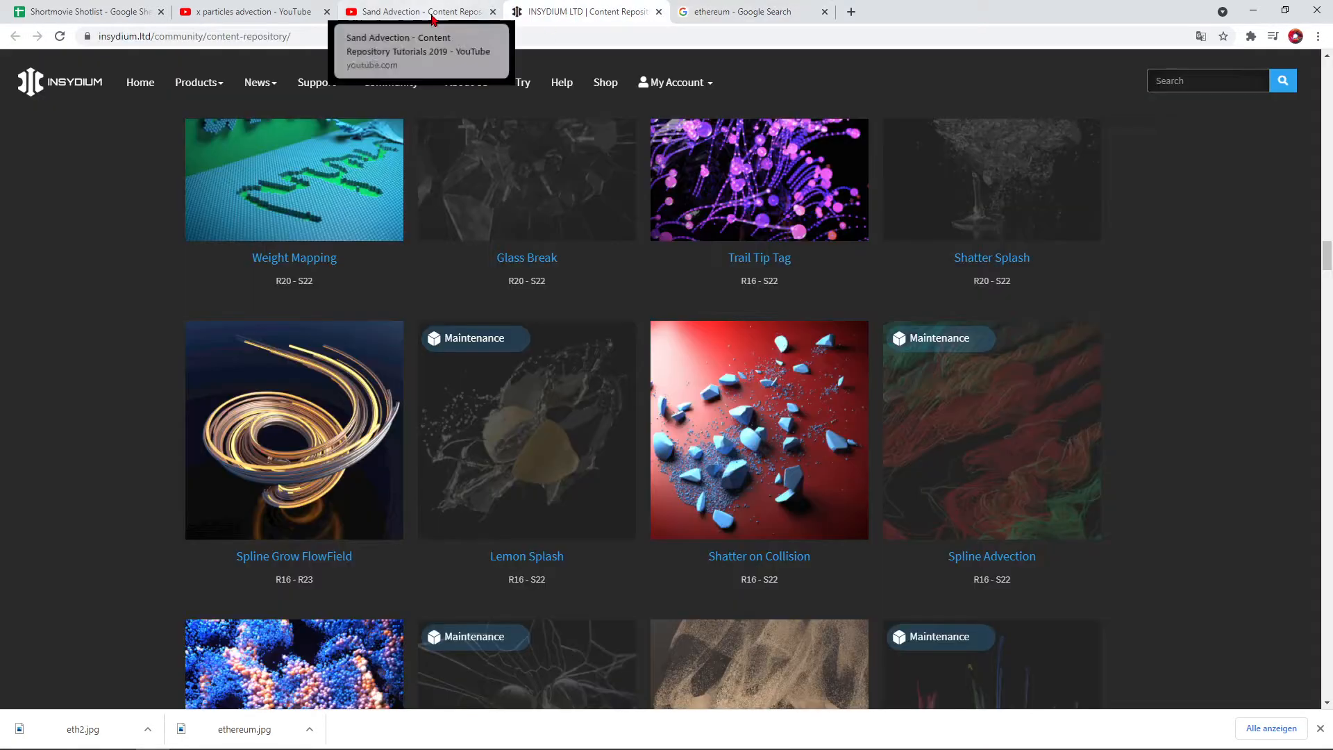
{"action": "left_click", "coordinate": [431, 17]}
{"action": "left_click", "coordinate": [93, 591]}
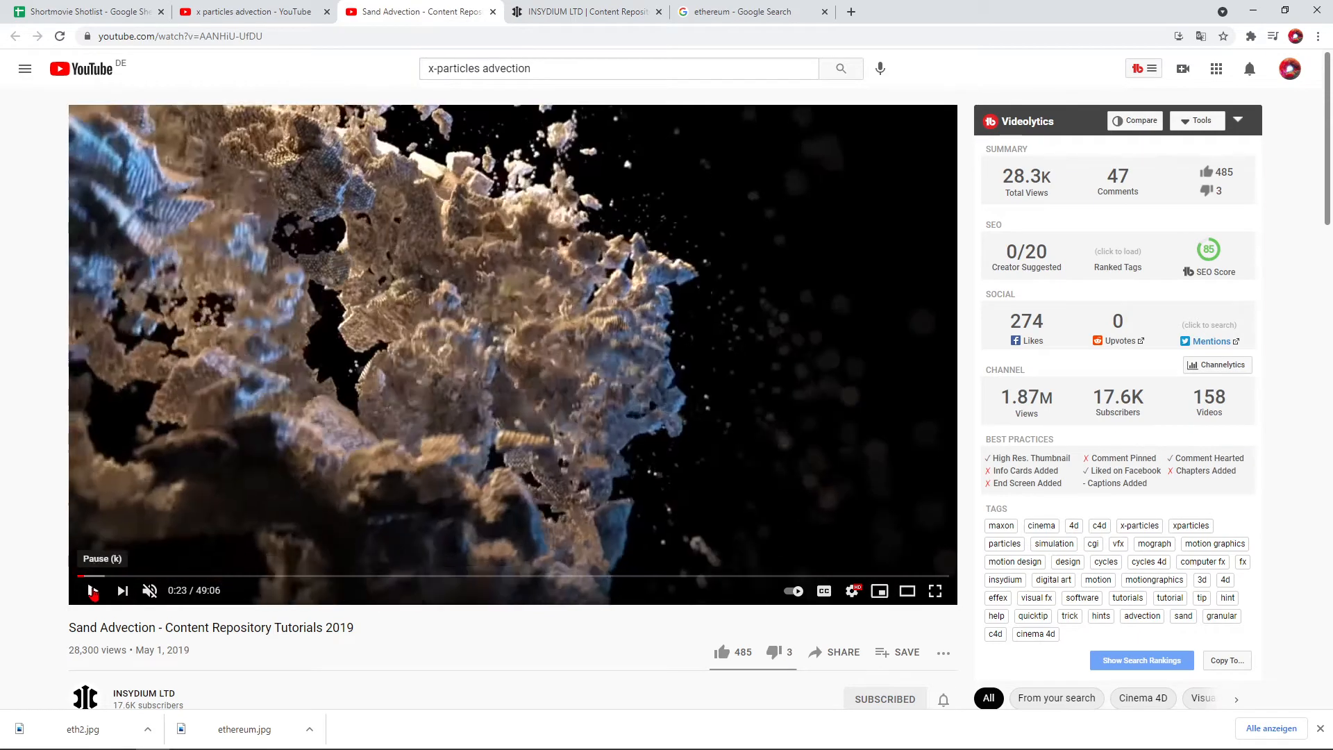
{"action": "left_click", "coordinate": [92, 591]}
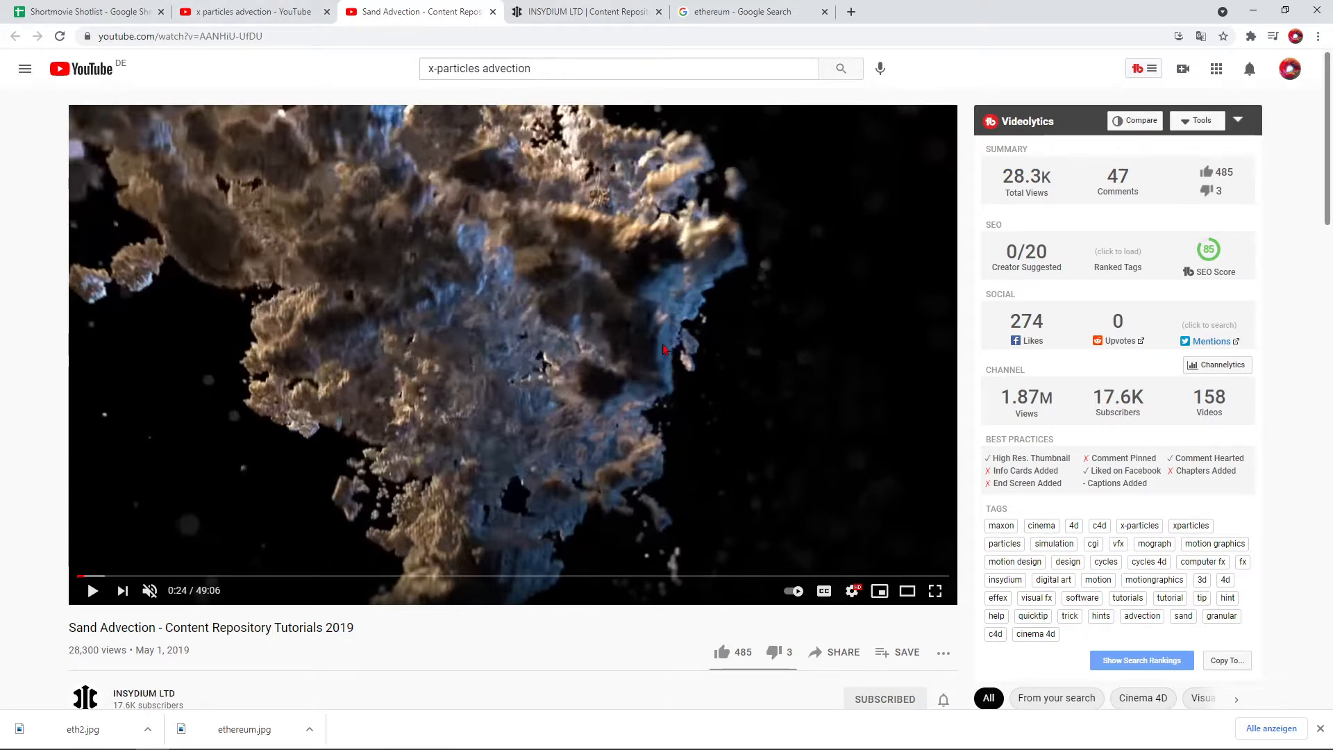
{"action": "left_click", "coordinate": [574, 9]}
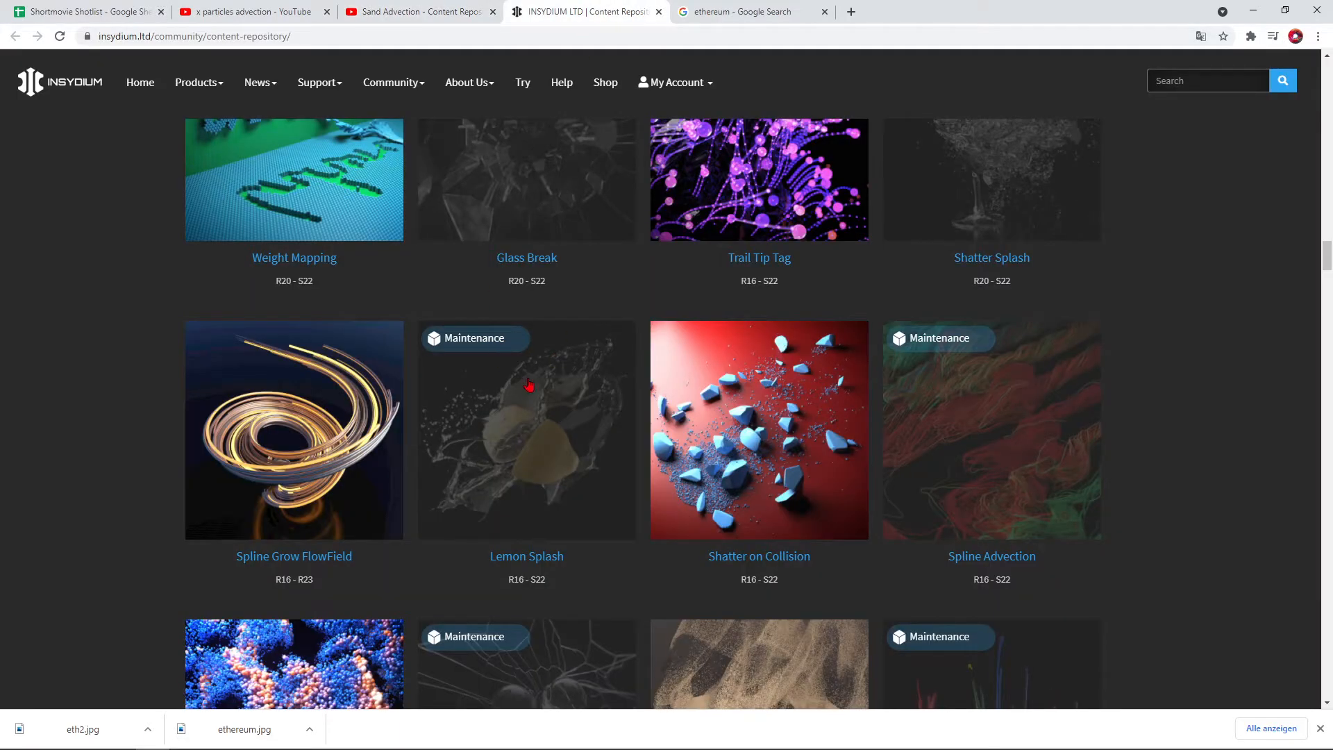
Browse the YouTube results for x particles advection and examine the available surface, sand, speed and spline advection tutorials
{"action": "left_click", "coordinate": [298, 11]}
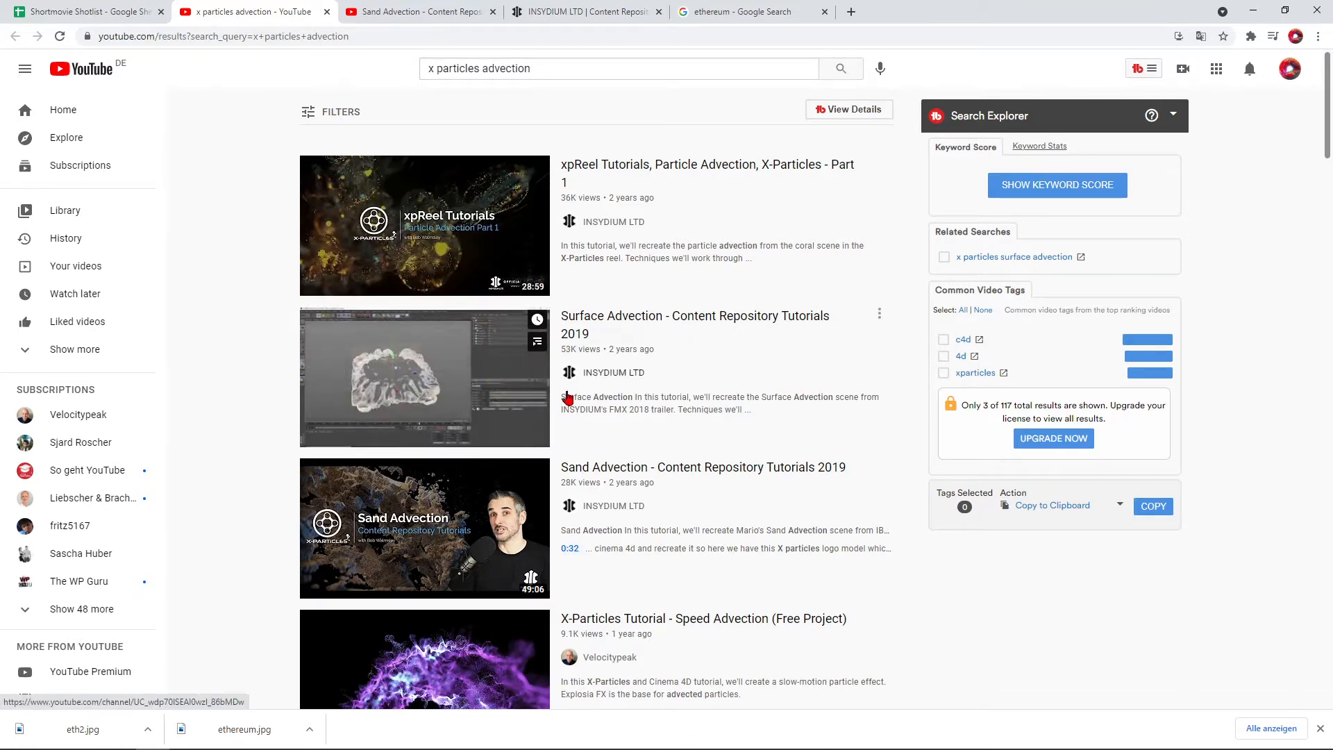
{"action": "scroll", "coordinate": [574, 368], "scroll_direction": "down", "scroll_amount": 3}
{"action": "scroll", "coordinate": [627, 377], "scroll_direction": "down", "scroll_amount": 3}
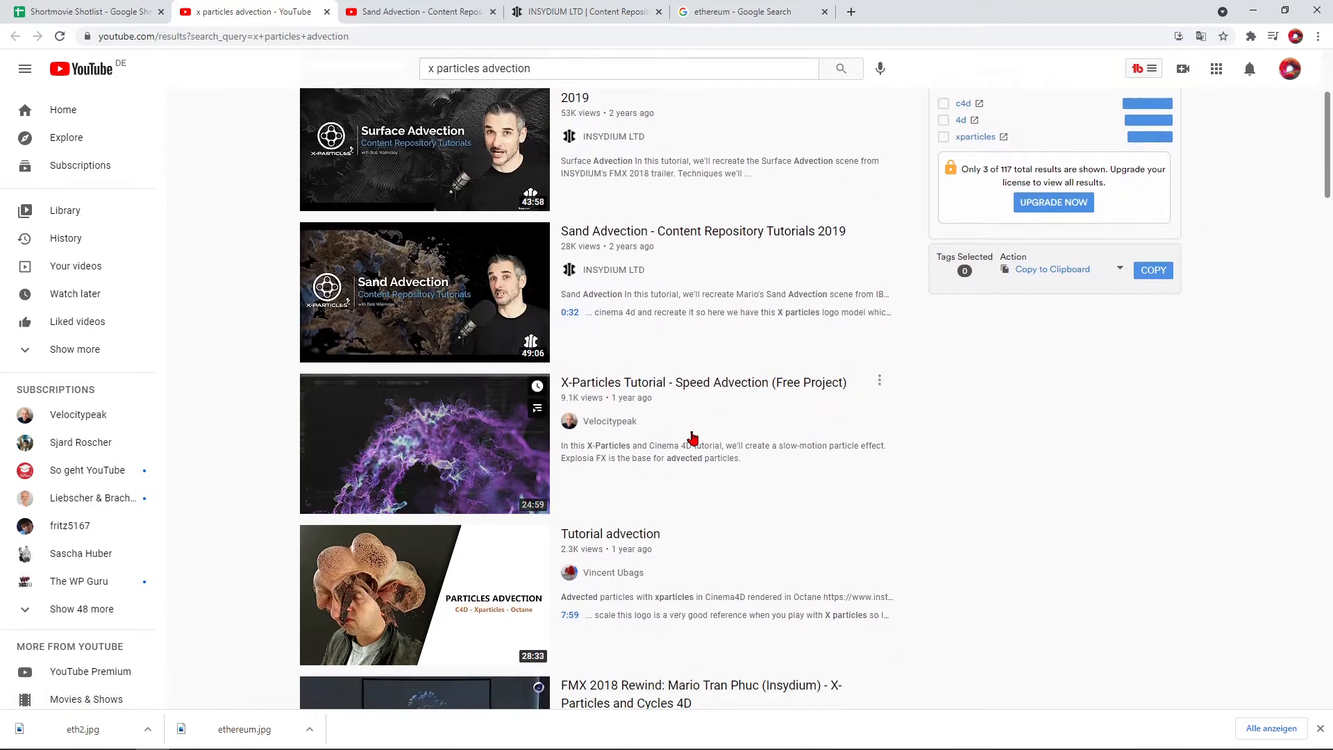
{"action": "scroll", "coordinate": [684, 545], "scroll_direction": "down", "scroll_amount": 7}
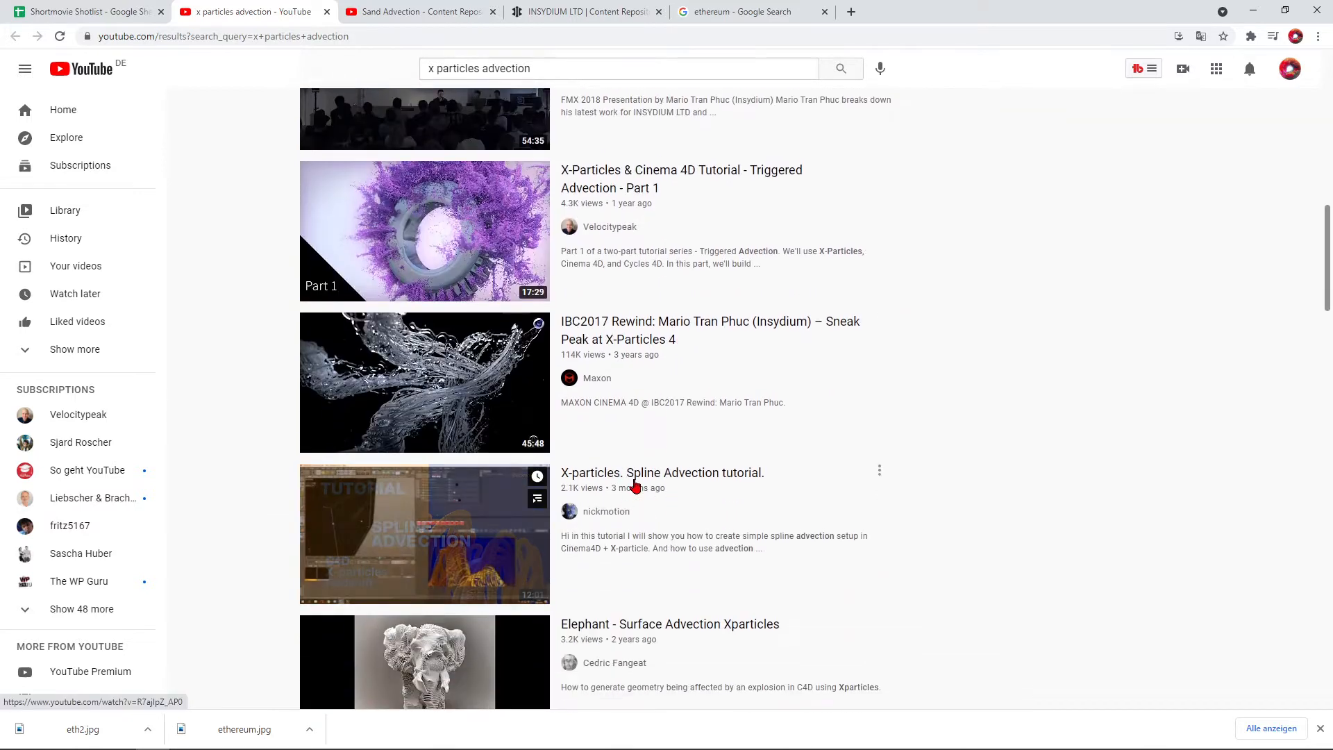
{"action": "scroll", "coordinate": [646, 514], "scroll_direction": "down", "scroll_amount": 1}
{"action": "scroll", "coordinate": [649, 515], "scroll_direction": "up", "scroll_amount": 1}
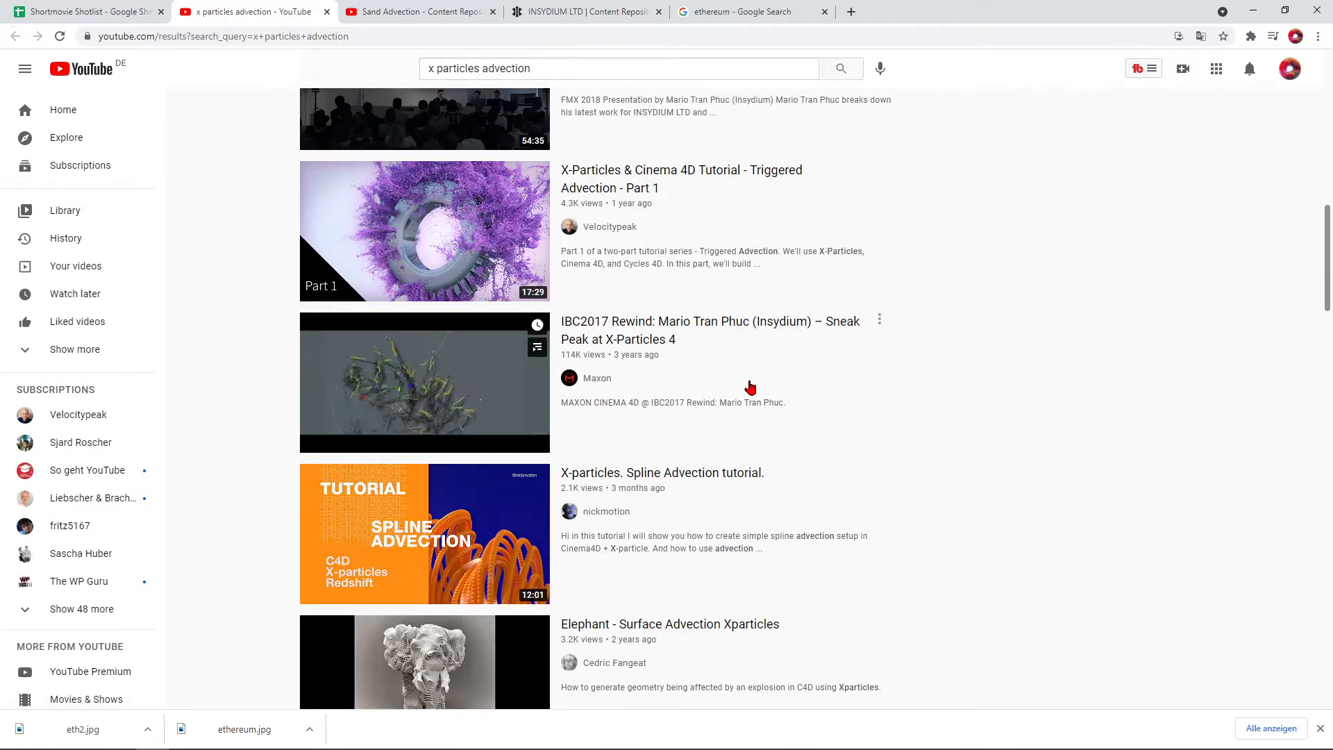
{"action": "scroll", "coordinate": [750, 387], "scroll_direction": "up", "scroll_amount": 7}
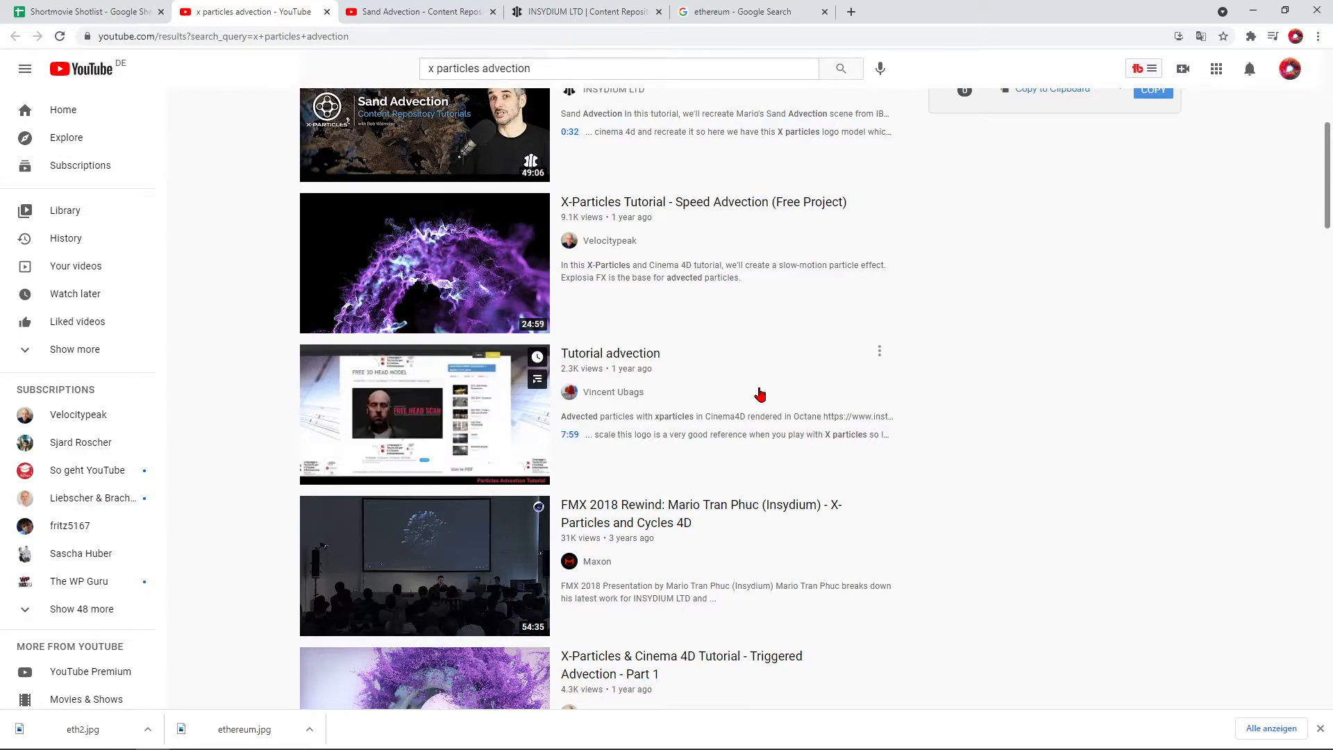
{"action": "scroll", "coordinate": [768, 306], "scroll_direction": "up", "scroll_amount": 2}
{"action": "scroll", "coordinate": [783, 300], "scroll_direction": "up", "scroll_amount": 1}
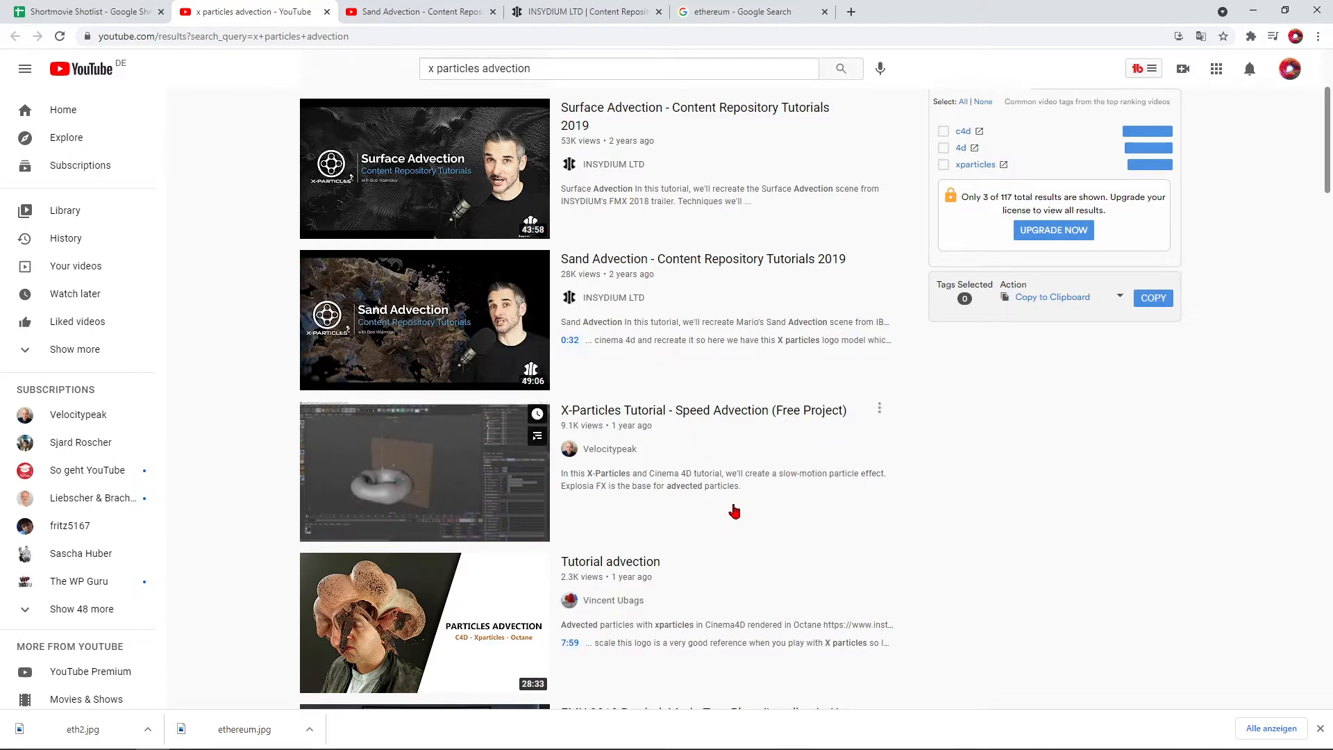
{"action": "scroll", "coordinate": [737, 507], "scroll_direction": "up", "scroll_amount": 3}
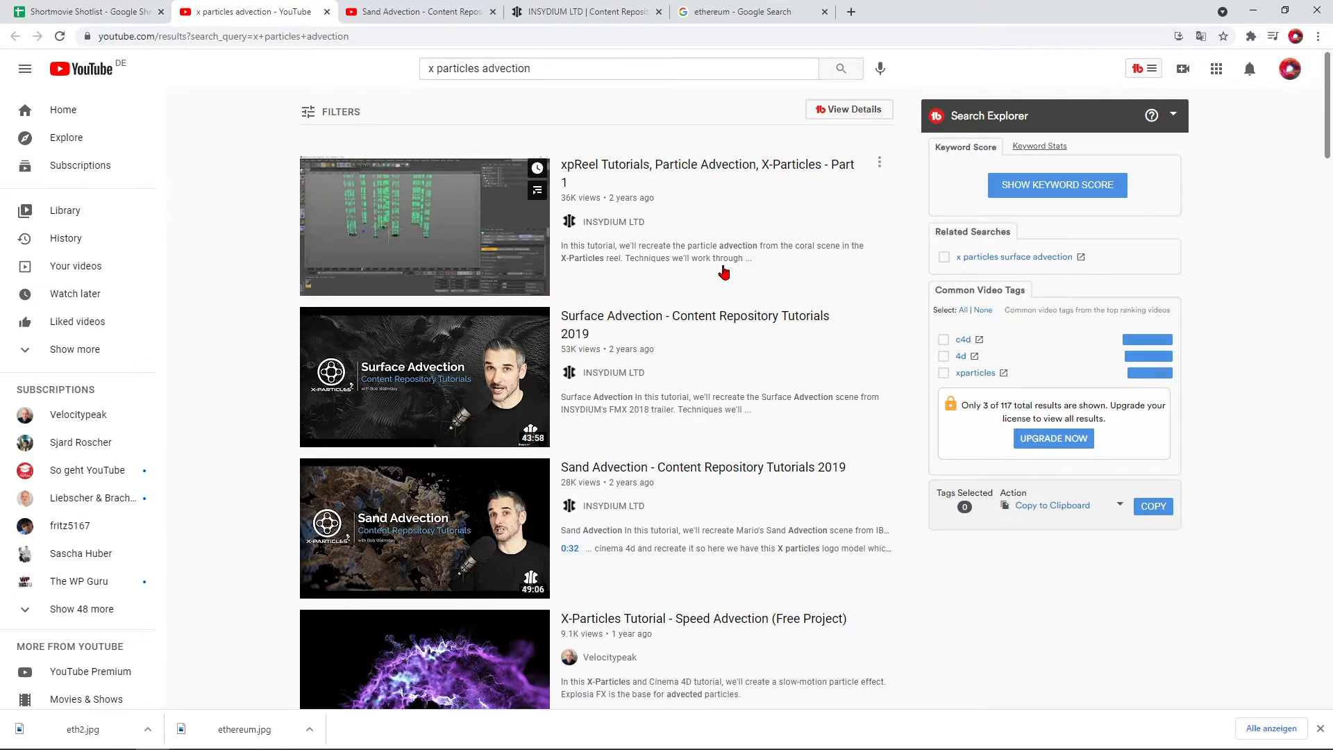
{"action": "scroll", "coordinate": [724, 273], "scroll_direction": "down", "scroll_amount": 2}
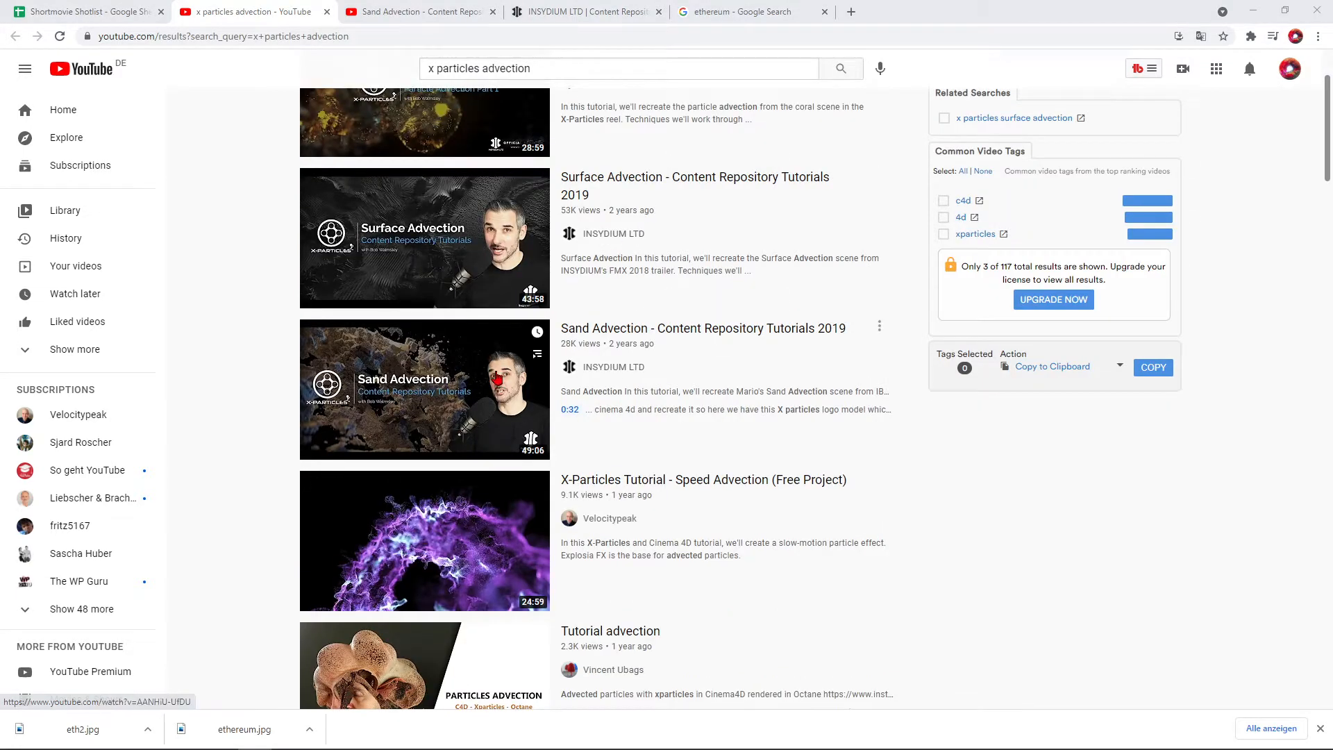
Review the Ethereum coin images, the paused Sand Advection video and the scene files in INSYDIUM's content repository
{"action": "left_click", "coordinate": [716, 14]}
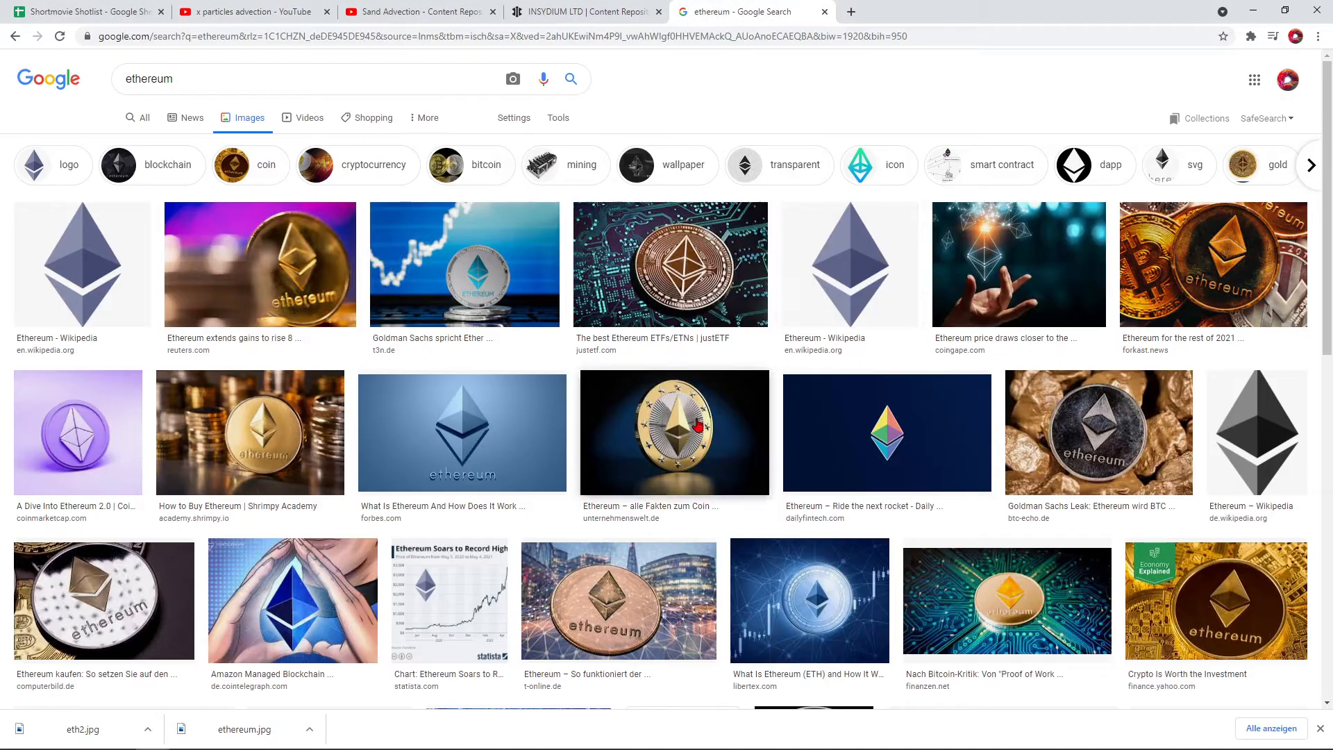
{"action": "left_click", "coordinate": [410, 13]}
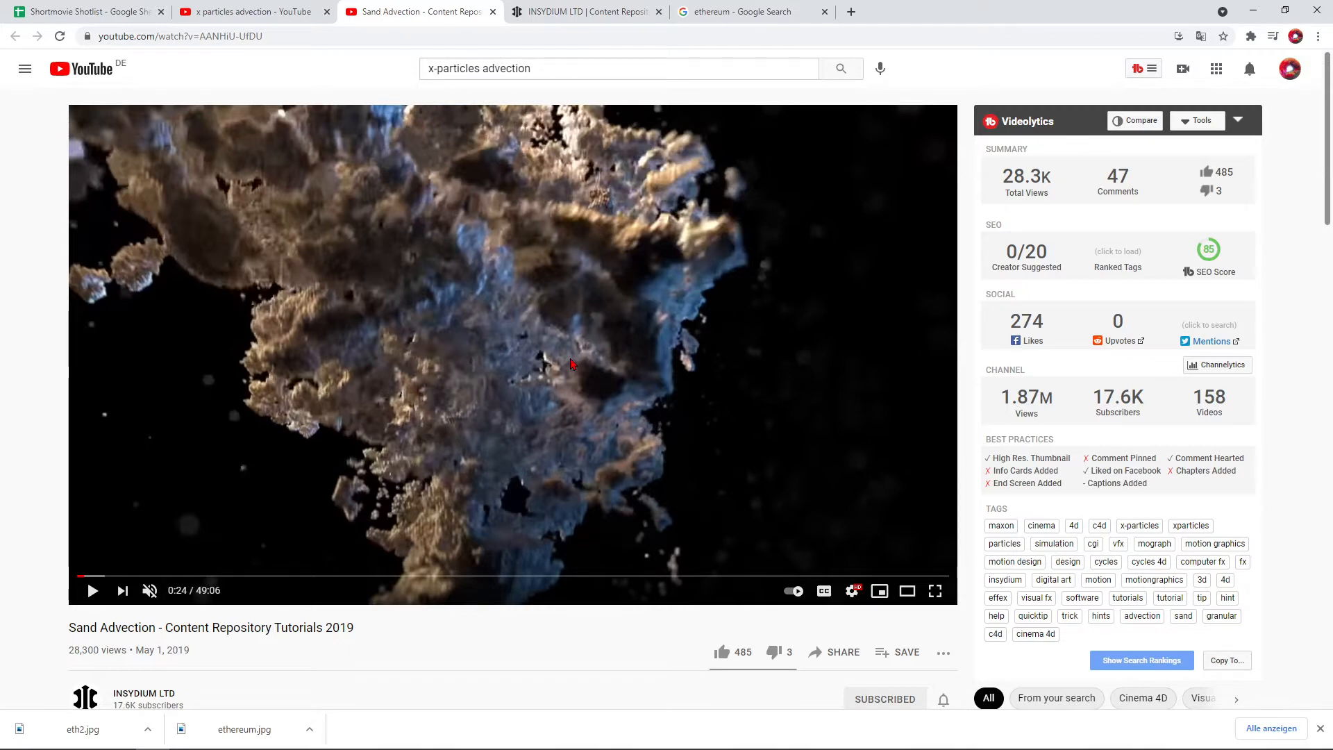
{"action": "left_click", "coordinate": [592, 12]}
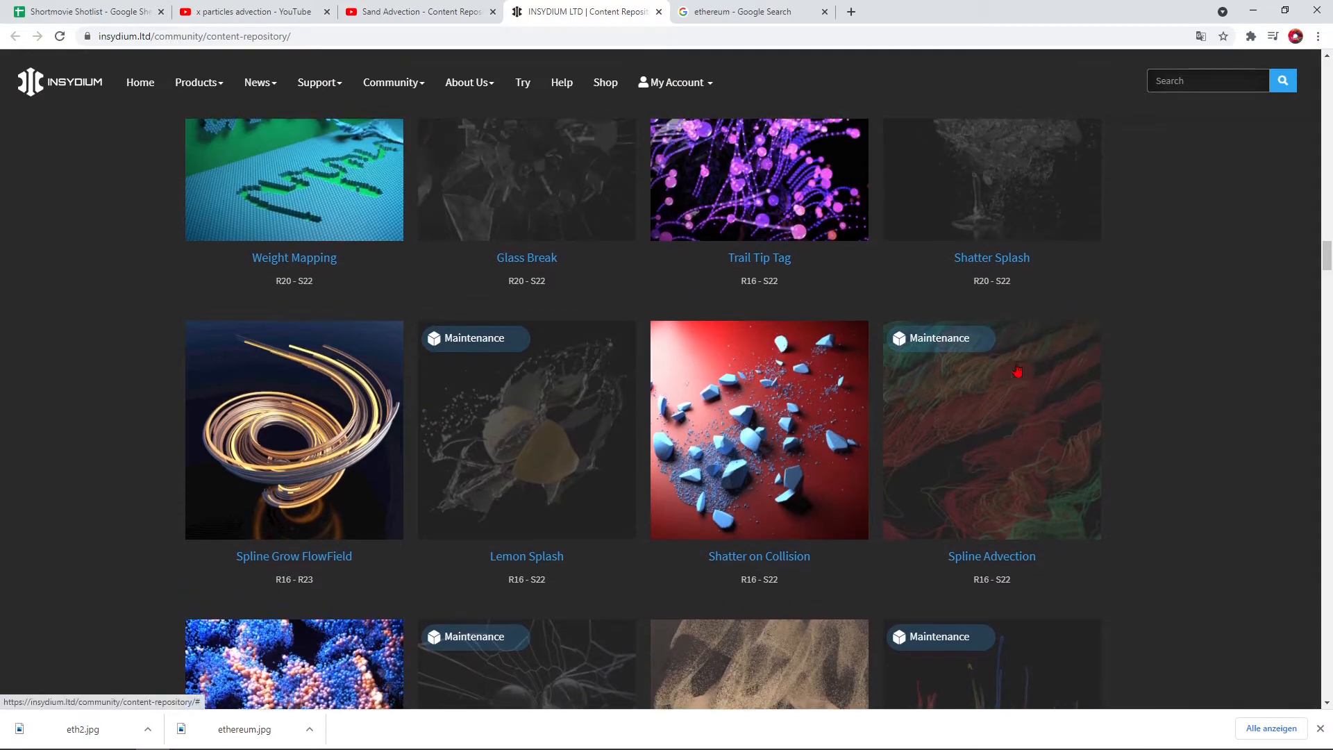
{"action": "scroll", "coordinate": [971, 432], "scroll_direction": "up", "scroll_amount": 8}
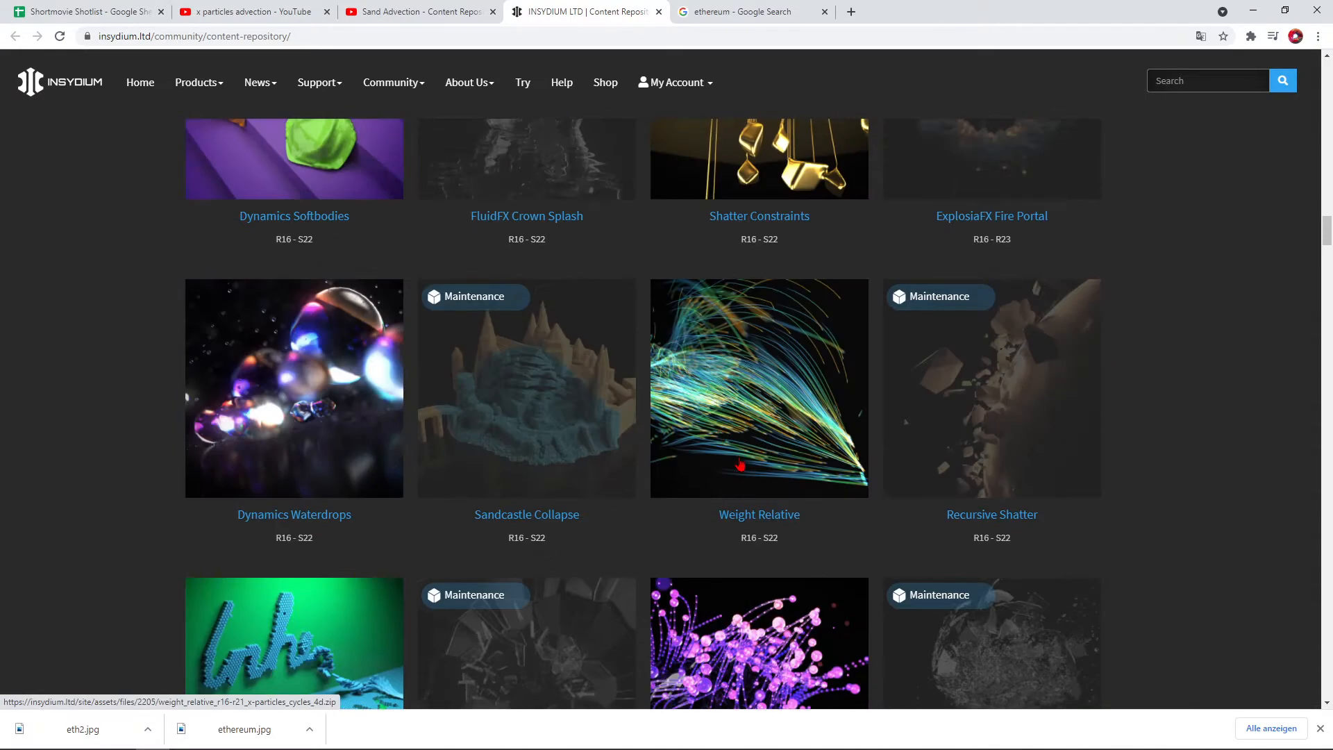
{"action": "scroll", "coordinate": [730, 453], "scroll_direction": "up", "scroll_amount": 4}
{"action": "left_click", "coordinate": [420, 12]}
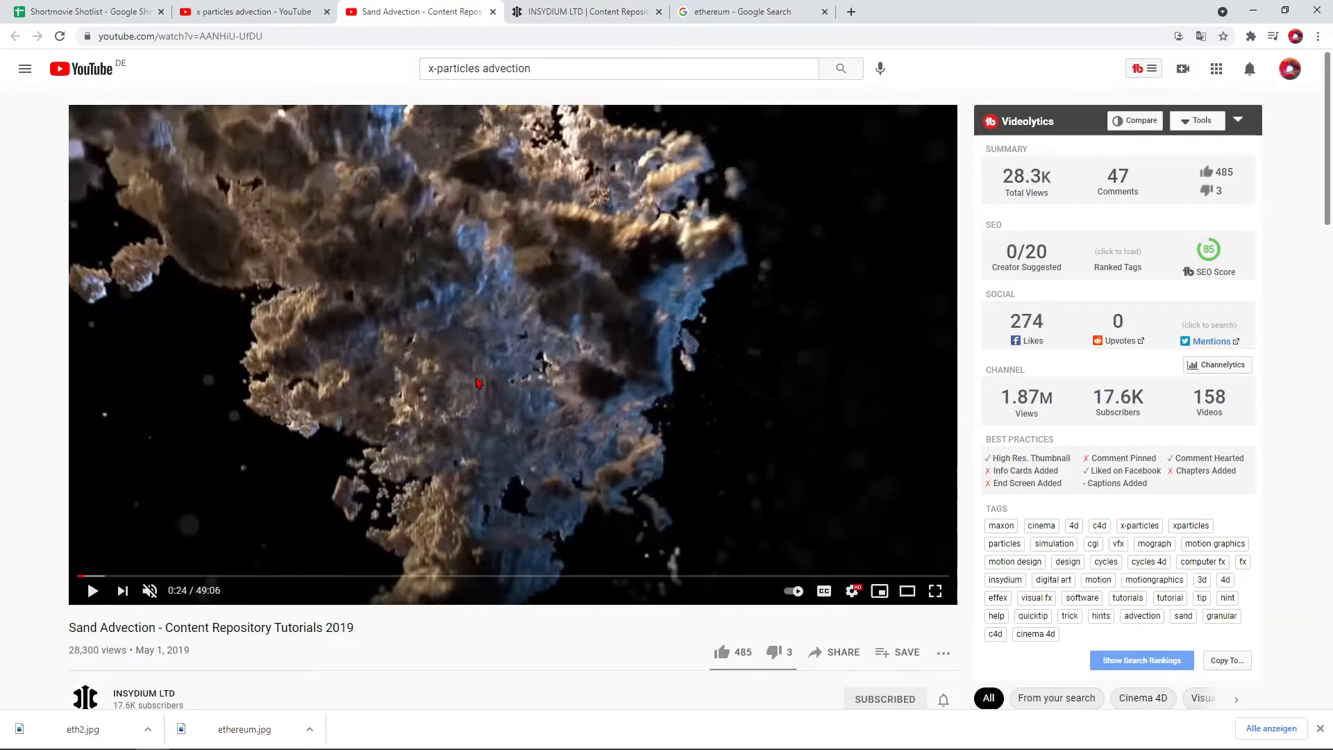
{"action": "left_click", "coordinate": [740, 12]}
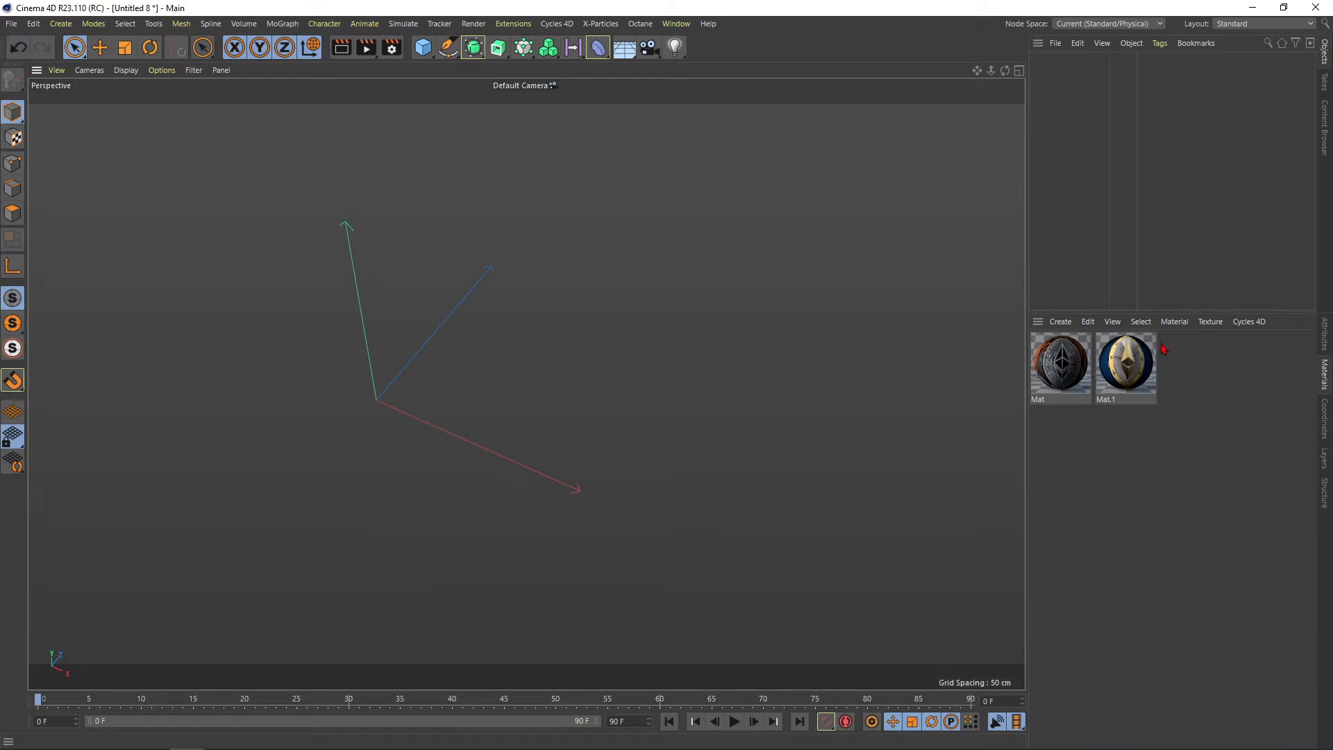
Add a plane primitive to the empty scene and apply the silver Ethereum coin material Mat to it
{"action": "left_click", "coordinate": [423, 47]}
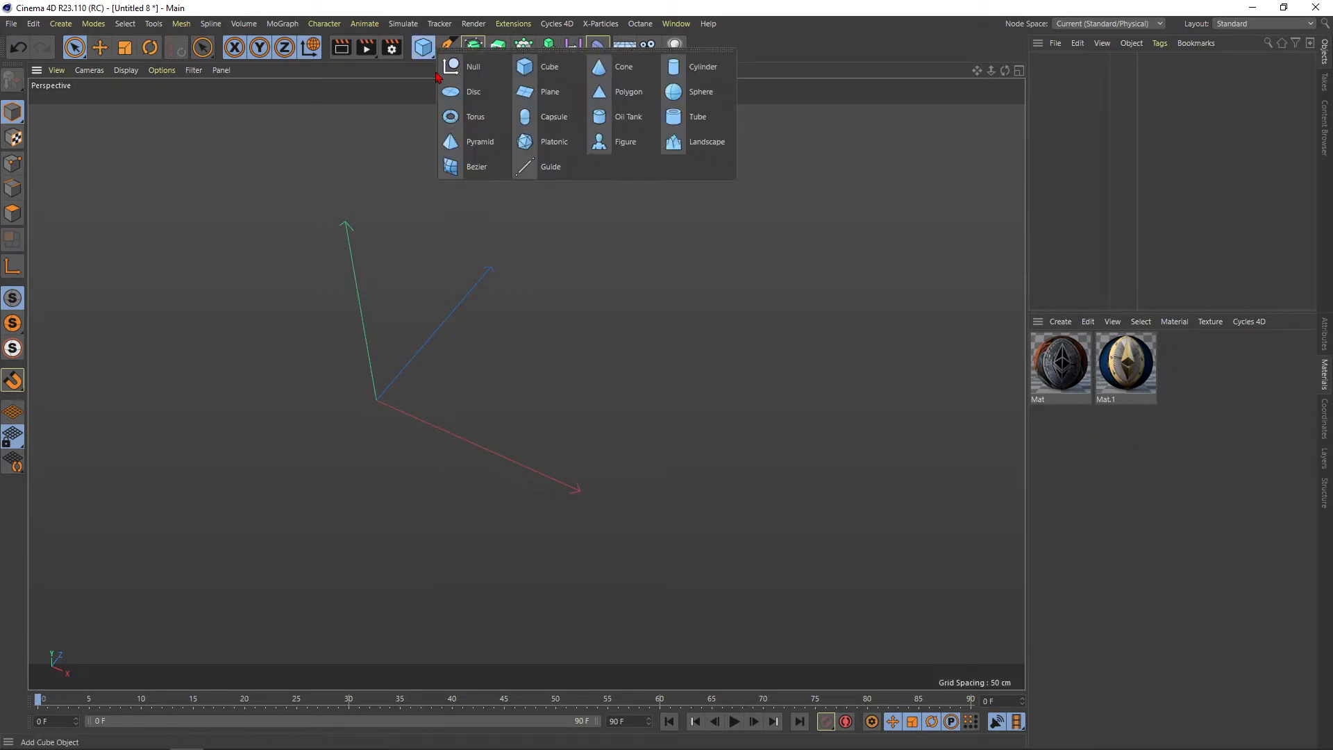
{"action": "left_click", "coordinate": [545, 96]}
{"action": "middle_click_drag", "start_coordinate": [444, 399], "coordinate": [553, 308], "text": "alt"}
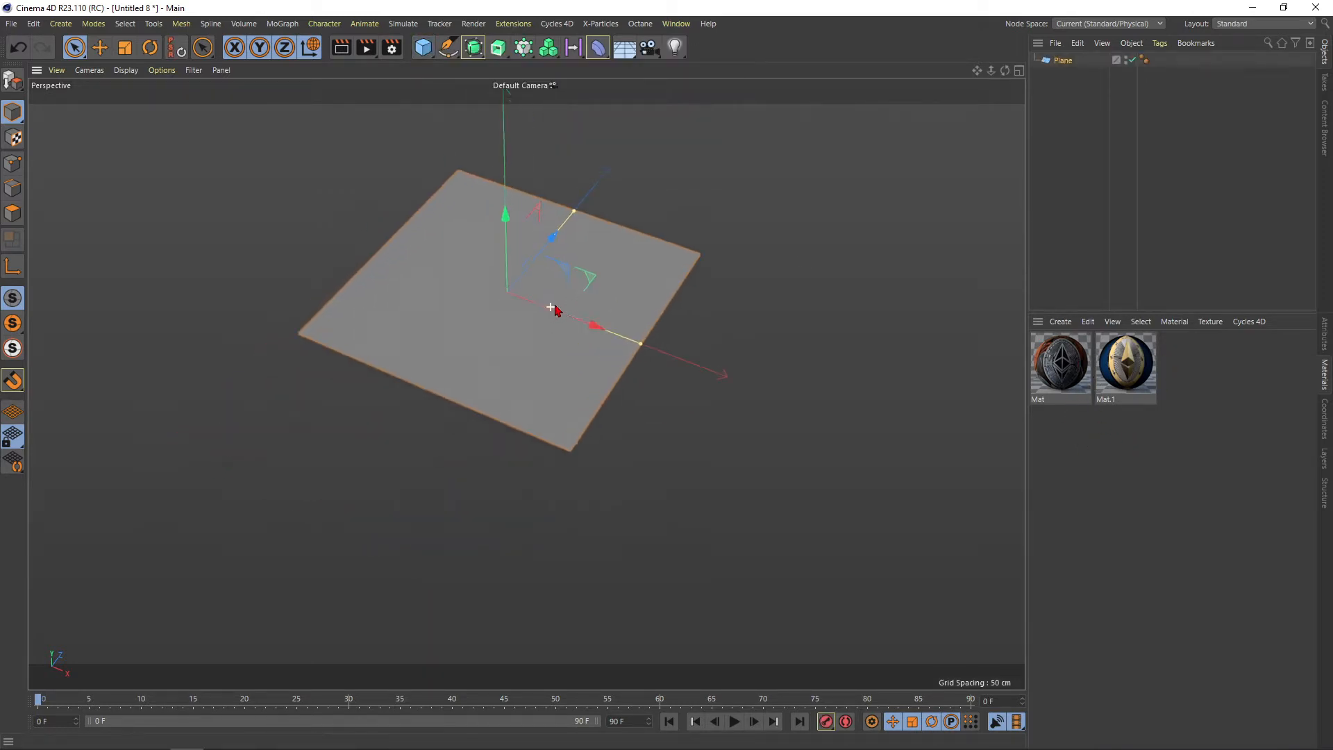
{"action": "left_click_drag", "start_coordinate": [1060, 378], "coordinate": [527, 306]}
{"action": "middle_click_drag", "start_coordinate": [476, 318], "coordinate": [615, 396], "text": "alt"}
{"action": "left_click_drag", "start_coordinate": [615, 396], "coordinate": [729, 400], "text": "alt"}
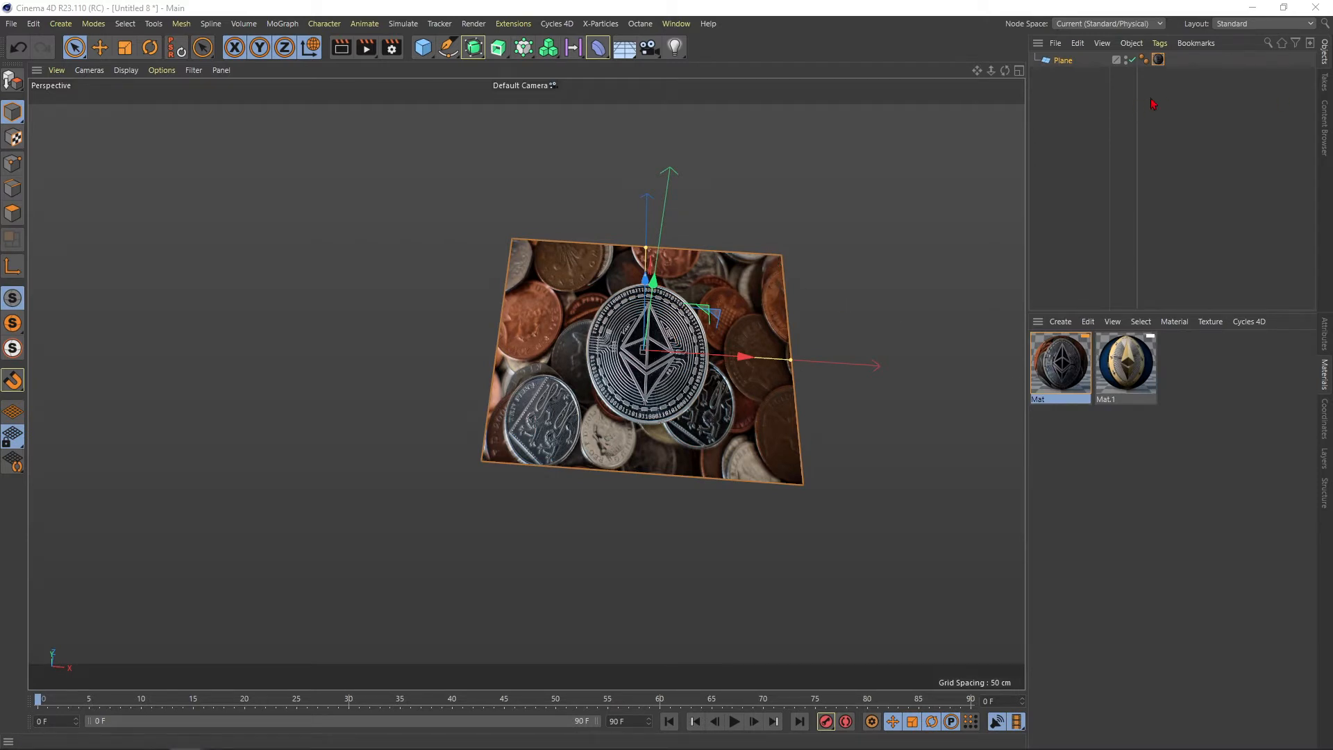
Set the plane's width to 450 cm and its height to 300 cm
{"action": "left_click", "coordinate": [1324, 334]}
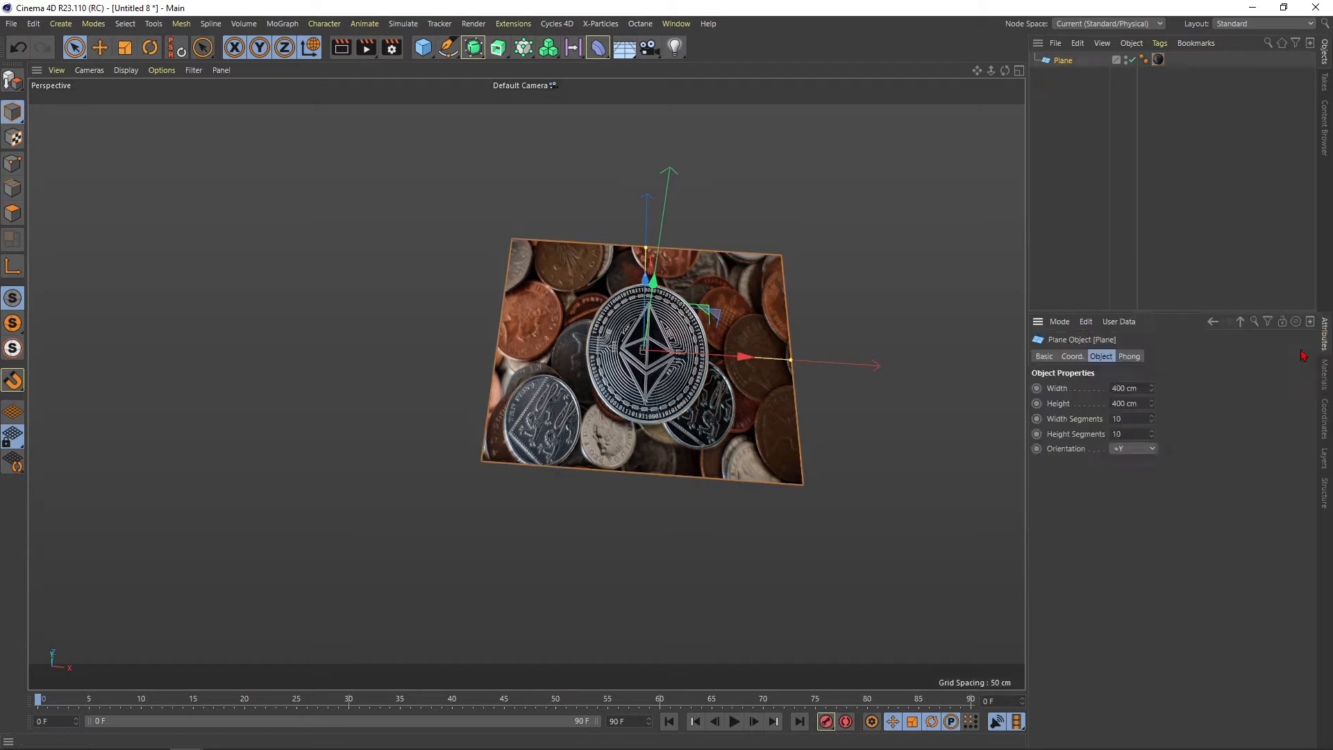
{"action": "left_click", "coordinate": [1137, 389]}
{"action": "type", "text": "450"}
{"action": "left_click", "coordinate": [1123, 404]}
{"action": "type", "text": "3"}
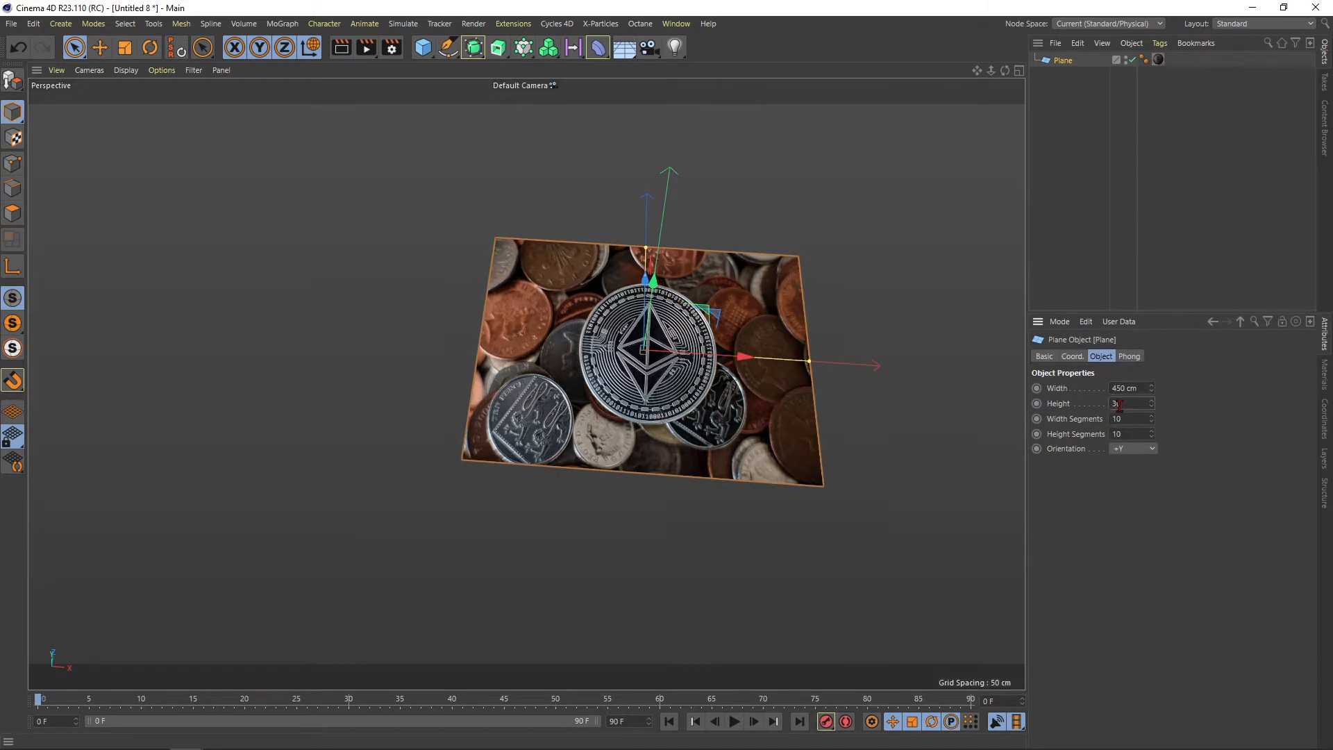
{"action": "type", "text": "00"}
{"action": "key", "text": "Return"}
Duplicate the coin image plane along the X axis so that the copy sits beside the original with a narrow gap
{"action": "scroll", "coordinate": [634, 374], "scroll_direction": "down", "scroll_amount": 2}
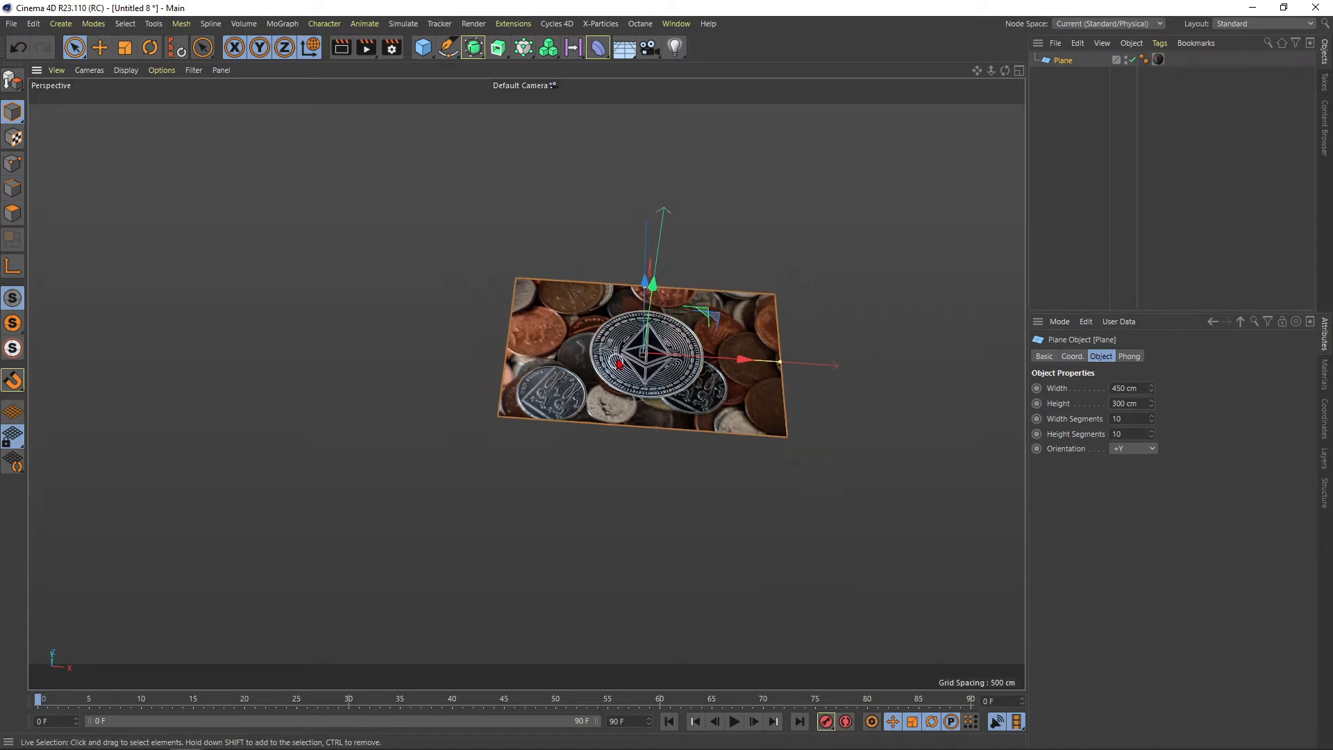
{"action": "left_click_drag", "start_coordinate": [633, 336], "coordinate": [625, 387], "text": "alt"}
{"action": "middle_click_drag", "start_coordinate": [625, 387], "coordinate": [559, 383], "text": "alt"}
{"action": "scroll", "coordinate": [560, 384], "scroll_direction": "up", "scroll_amount": 3}
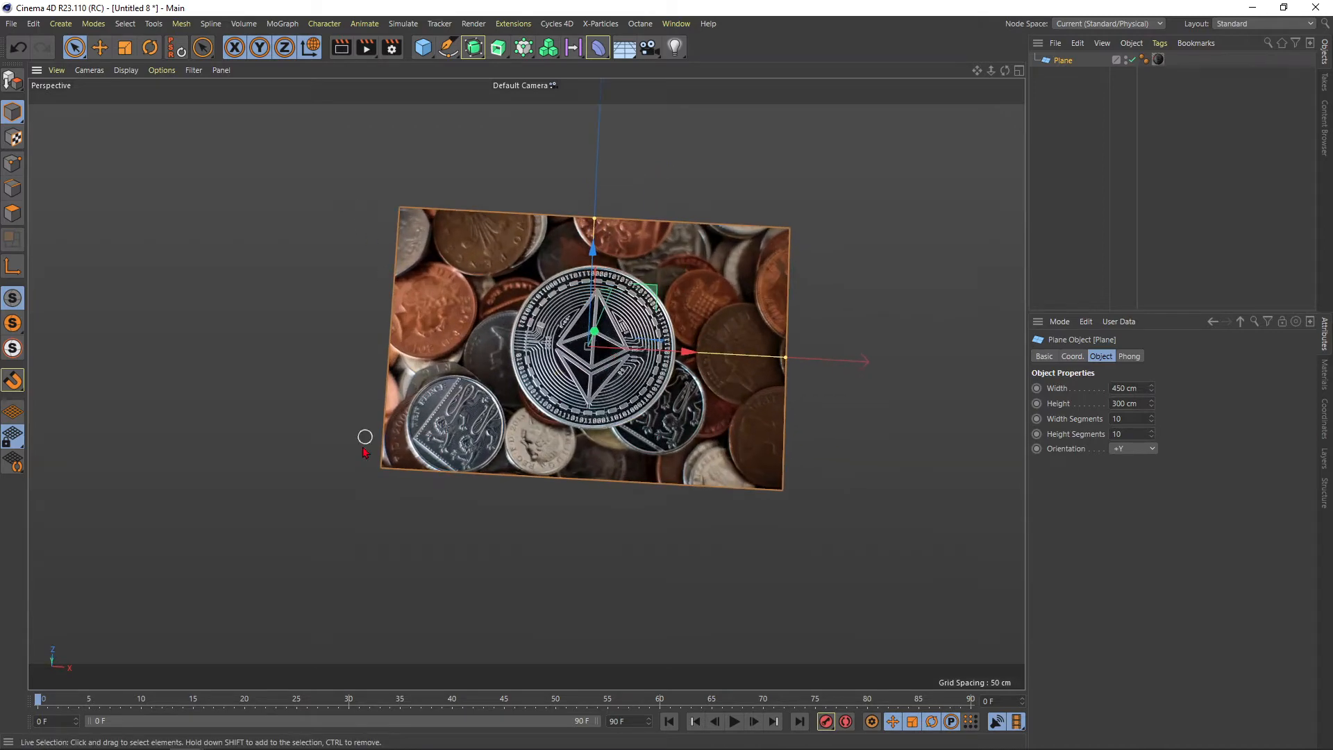
{"action": "middle_click_drag", "start_coordinate": [633, 445], "coordinate": [446, 437], "text": "alt"}
{"action": "left_click_drag", "start_coordinate": [477, 341], "coordinate": [887, 363], "text": "ctrl"}
{"action": "middle_click_drag", "start_coordinate": [657, 272], "coordinate": [592, 291], "text": "alt"}
Replace the duplicated plane's material with the gold Ethereum coin material Mat.1
{"action": "left_click", "coordinate": [1324, 374]}
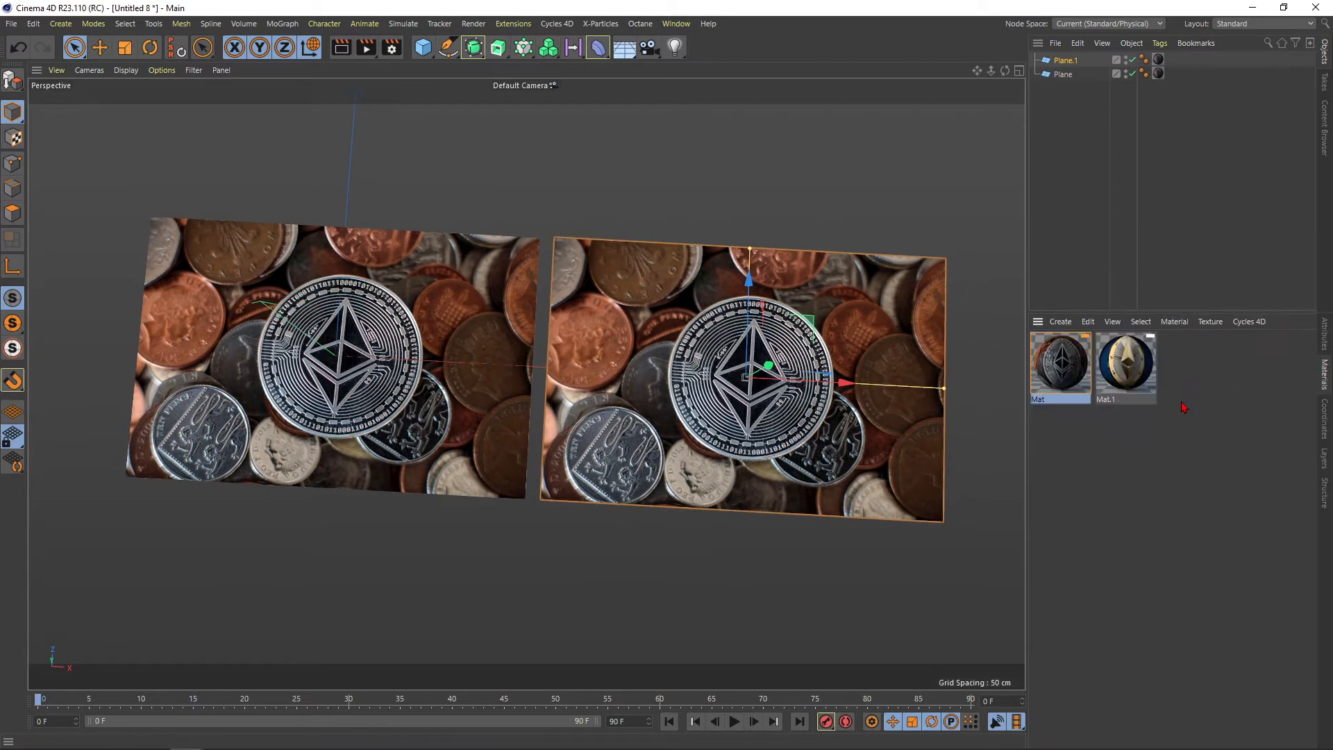
{"action": "left_click_drag", "start_coordinate": [1166, 58], "coordinate": [1159, 60]}
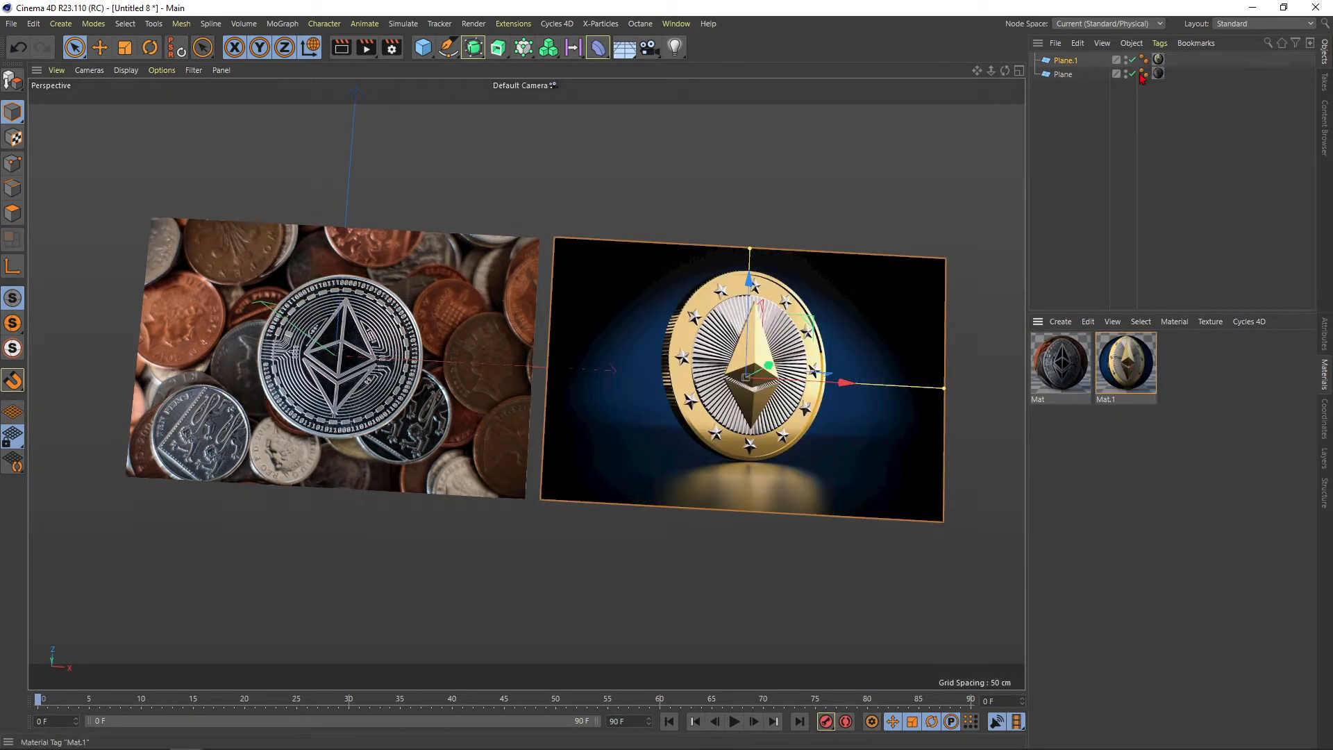
{"action": "middle_click_drag", "start_coordinate": [646, 445], "coordinate": [625, 452], "text": "alt"}
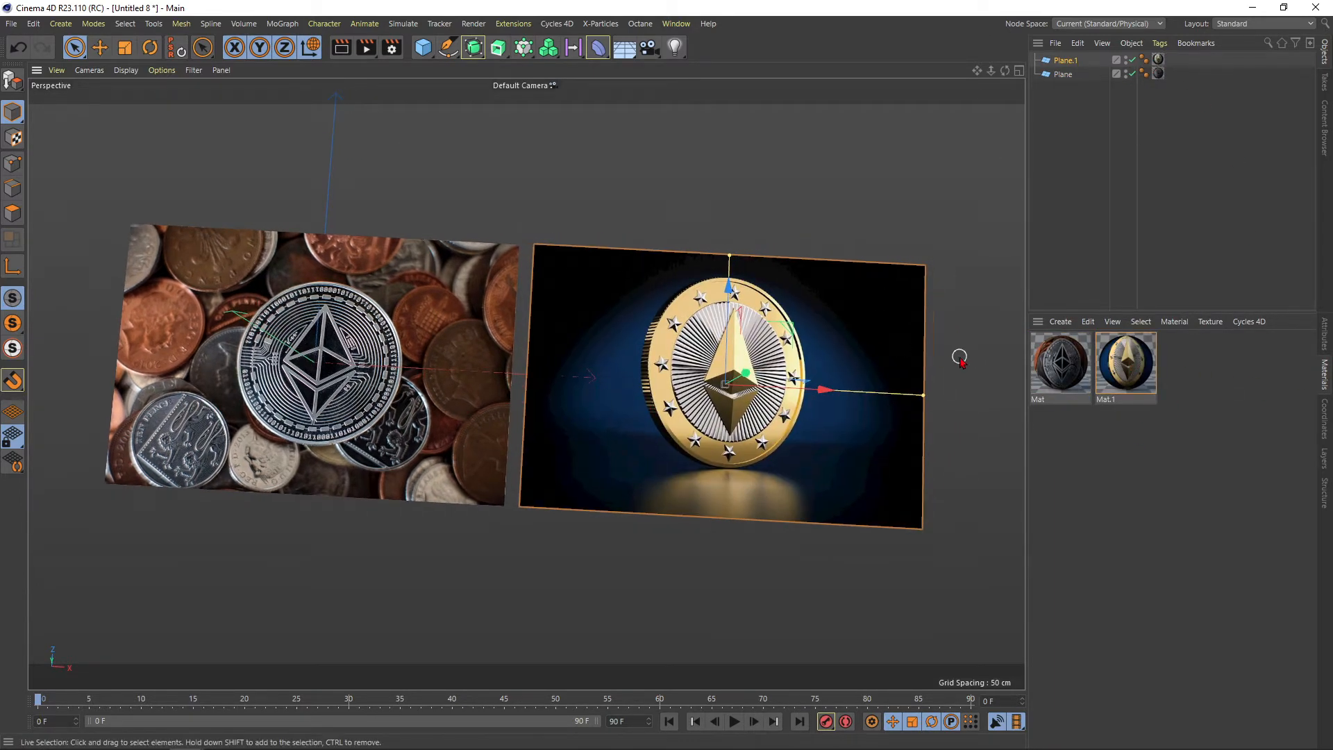
Set the gold coin plane's width to 840 cm and its height to 560 cm
{"action": "left_click", "coordinate": [1155, 377]}
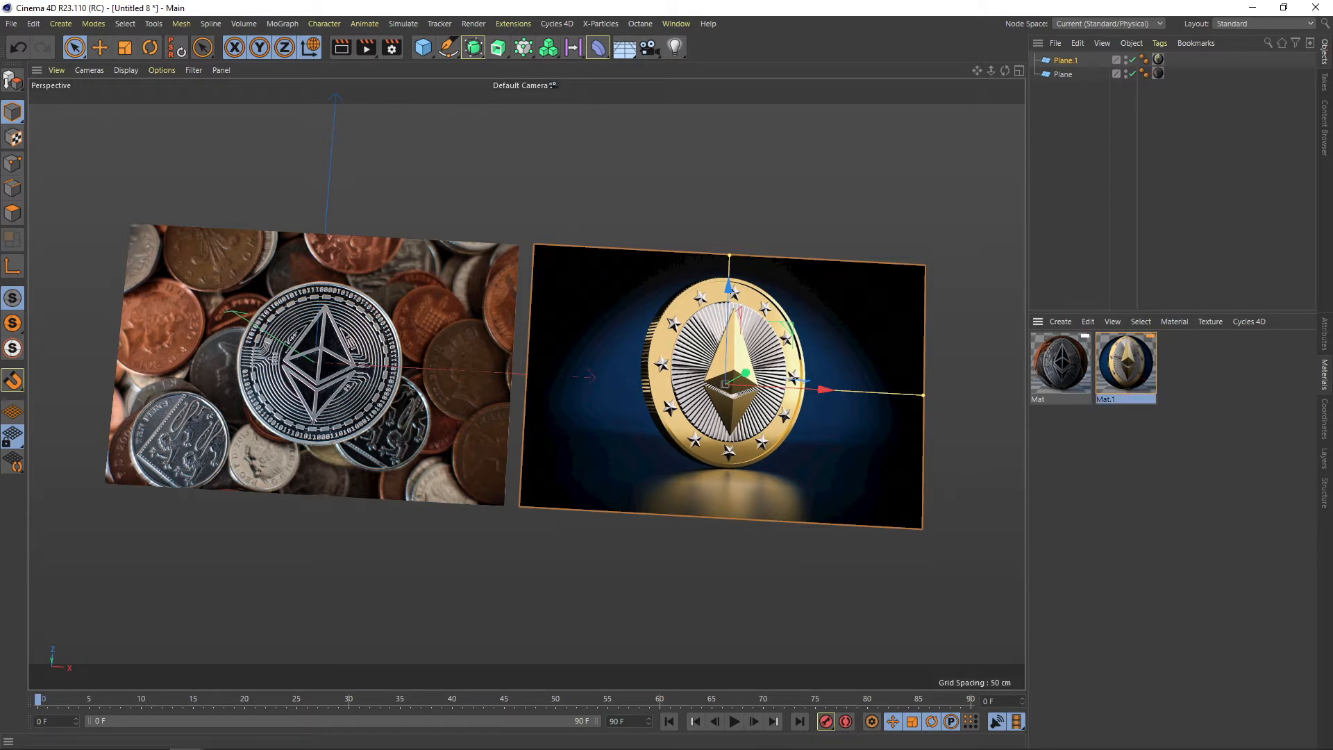
{"action": "left_click", "coordinate": [1057, 63]}
{"action": "left_click", "coordinate": [1325, 335]}
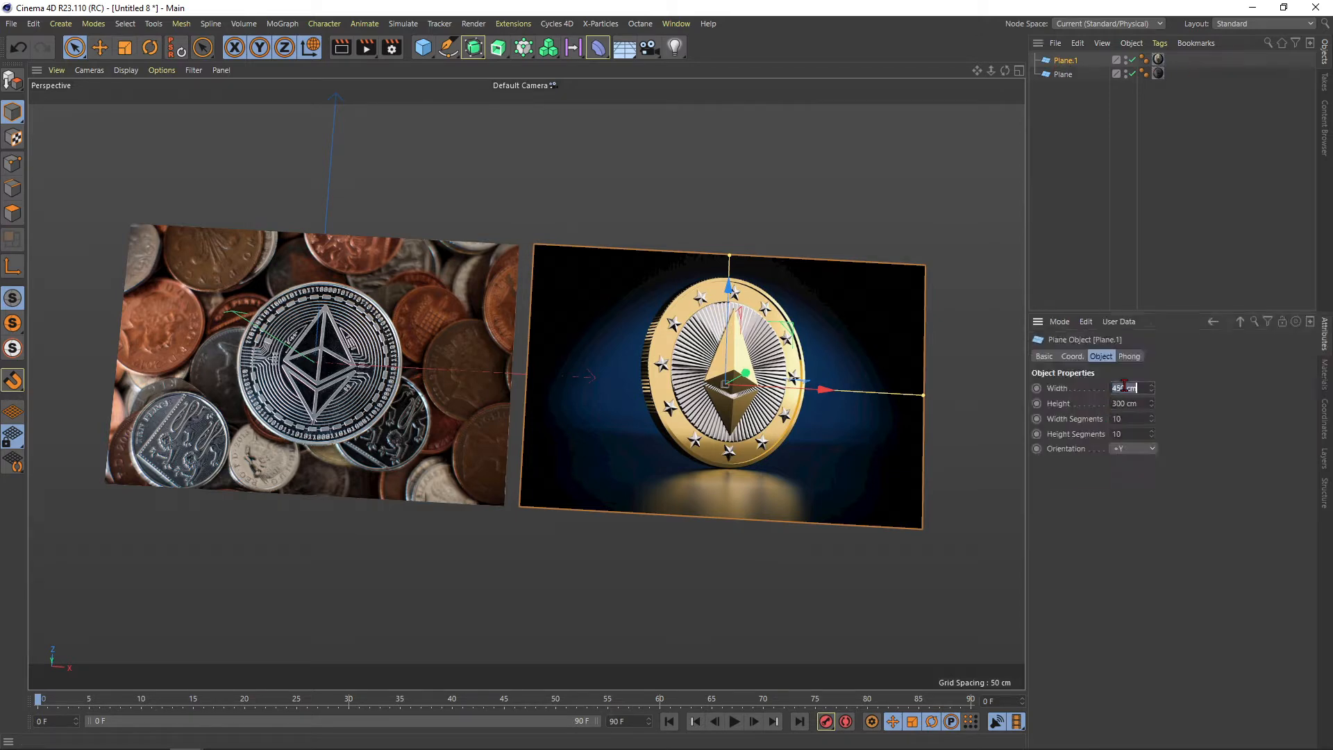
{"action": "key", "text": "Tab"}
{"action": "type", "text": "5"}
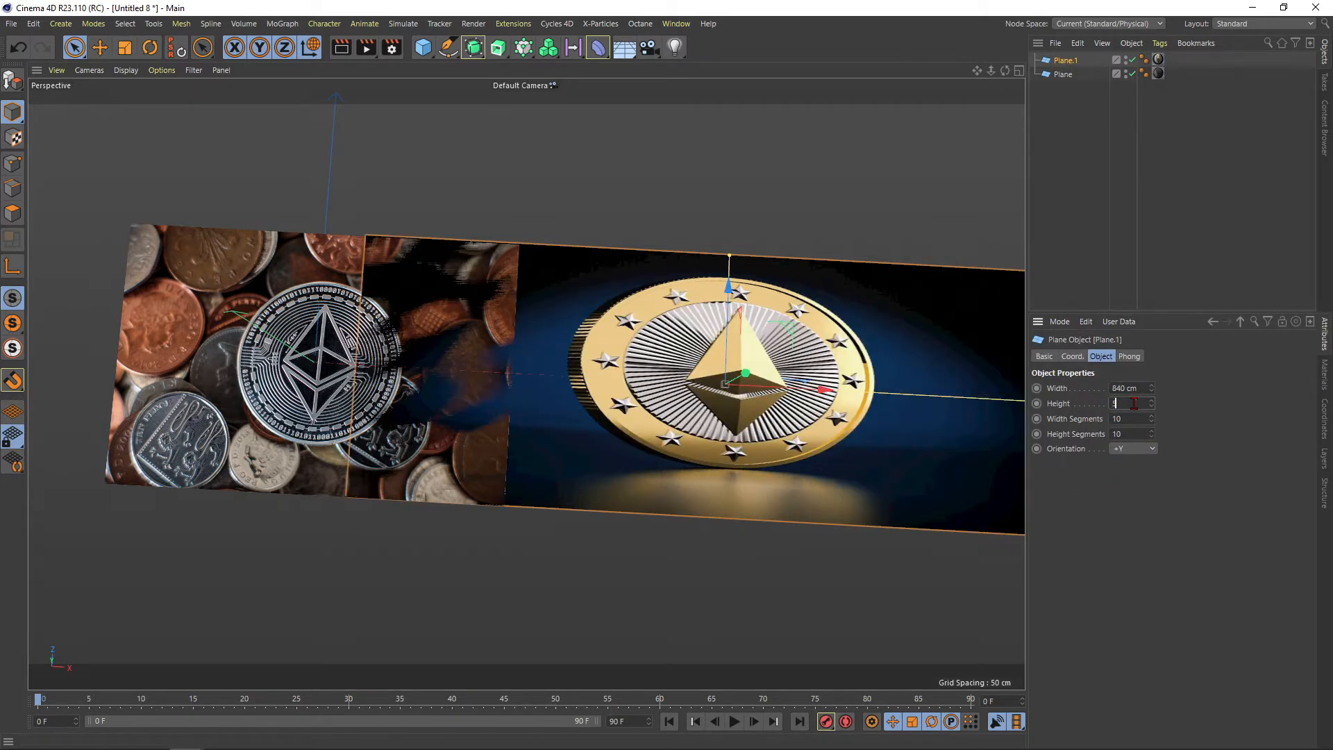
{"action": "type", "text": "60"}
{"action": "key", "text": "Return"}
{"action": "key", "text": "h"}
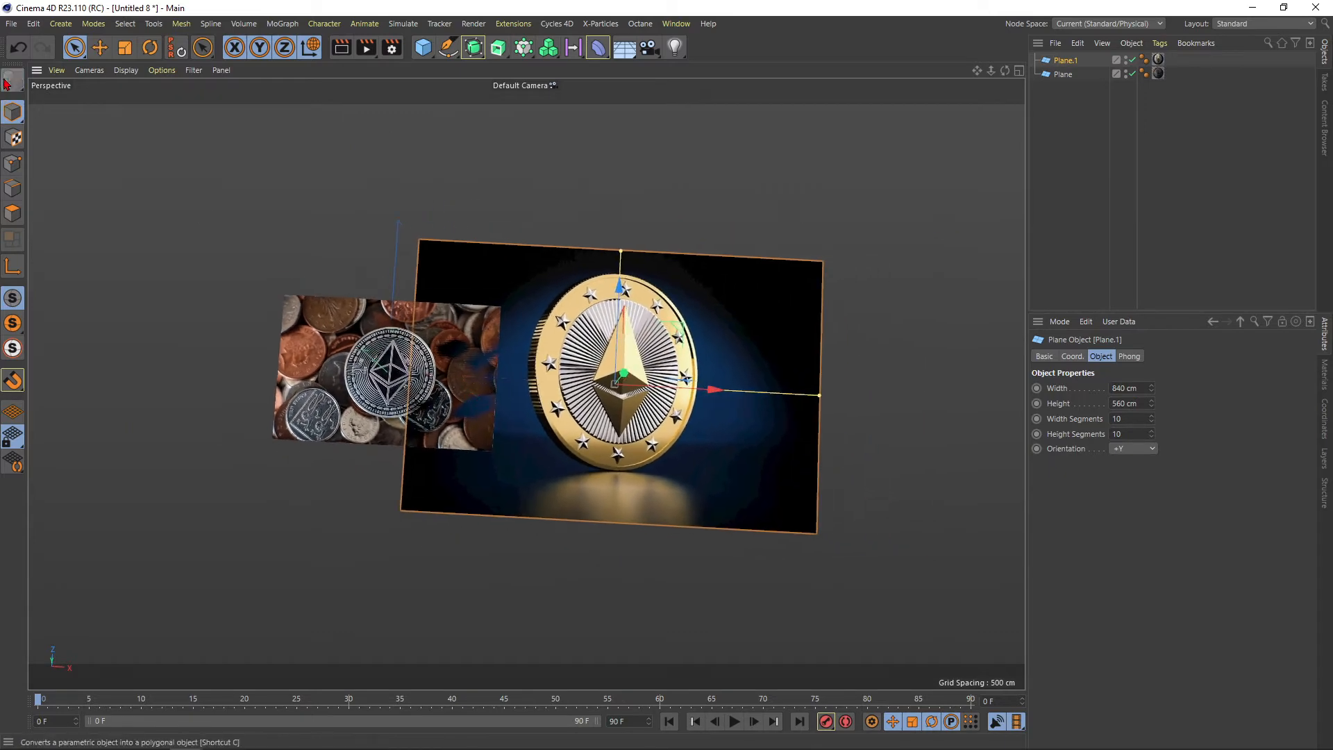
Make the gold coin plane editable and scale it down uniformly to match the size of the silver coin plane
{"action": "left_click", "coordinate": [8, 82]}
{"action": "key", "text": "t"}
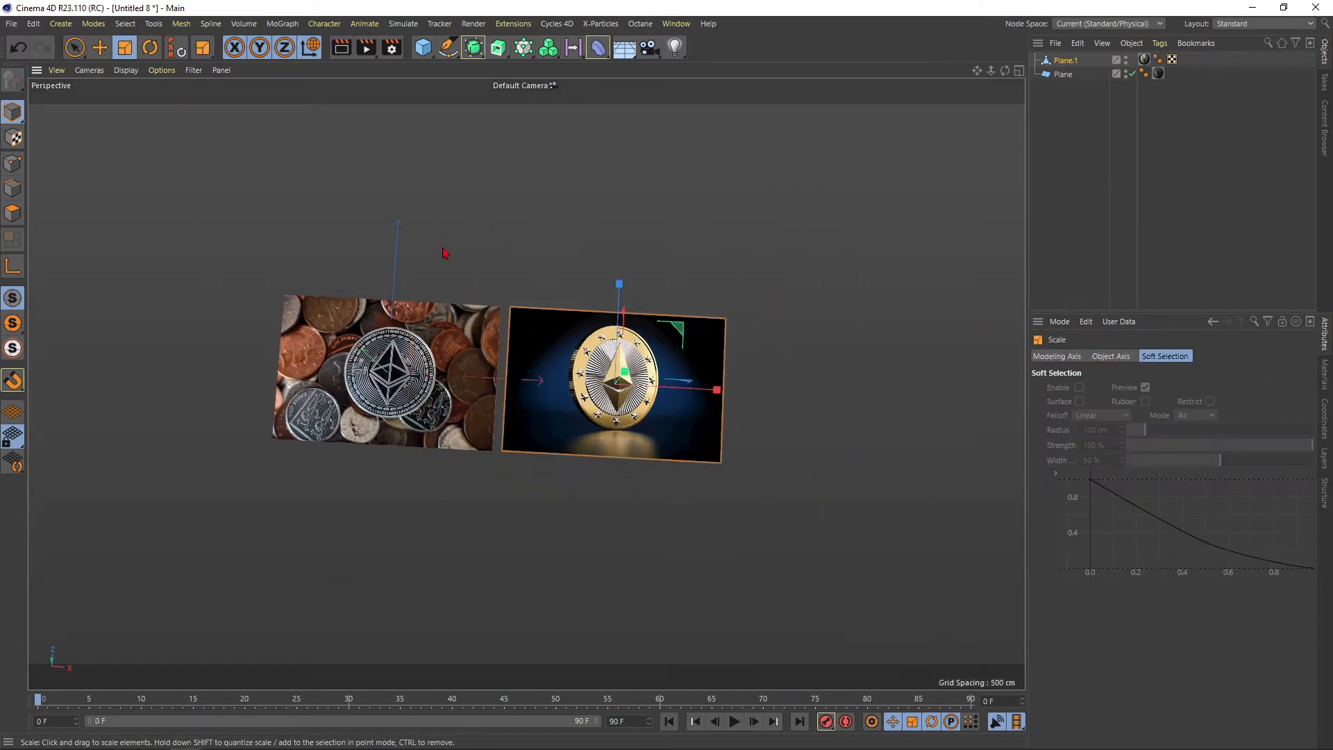
{"action": "left_click_drag", "start_coordinate": [75, 47], "coordinate": [105, 83]}
Open an additional 3D view, dock it below the object attributes, and widen that column slightly
{"action": "left_click", "coordinate": [673, 24]}
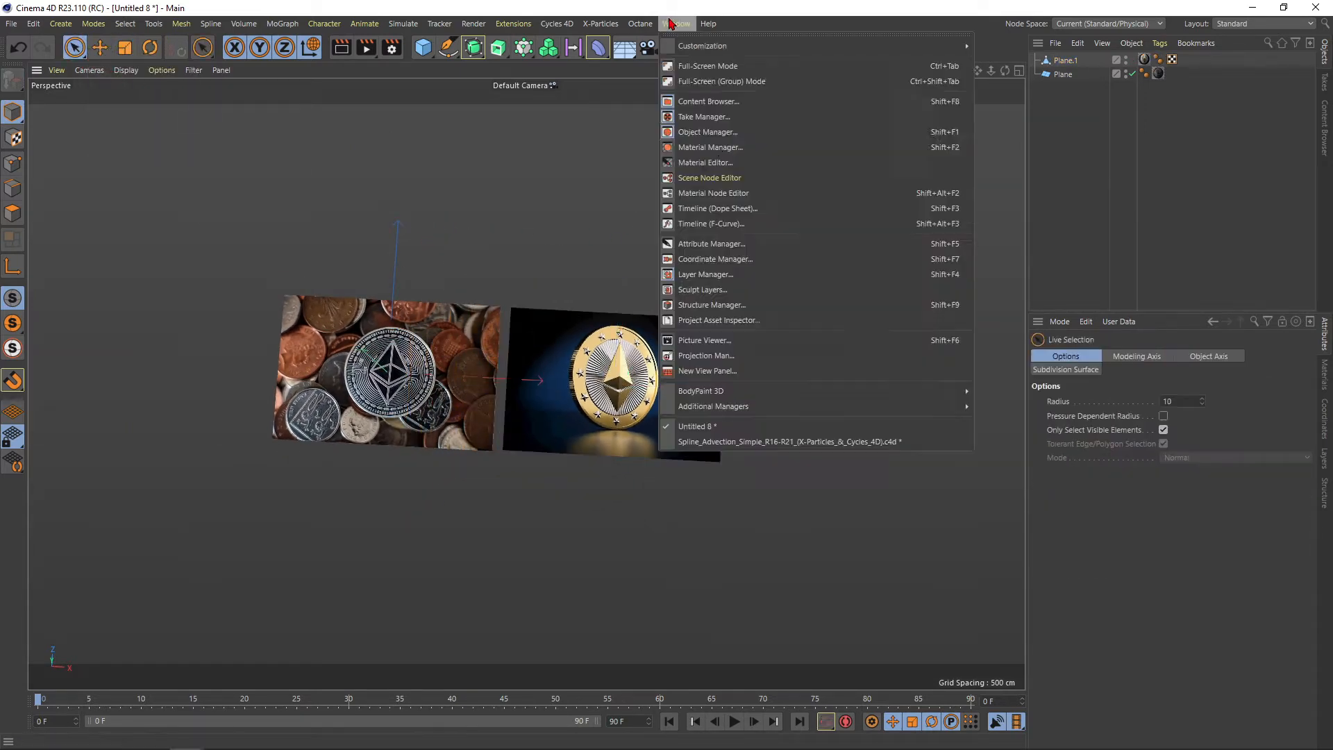
{"action": "left_click", "coordinate": [705, 371]}
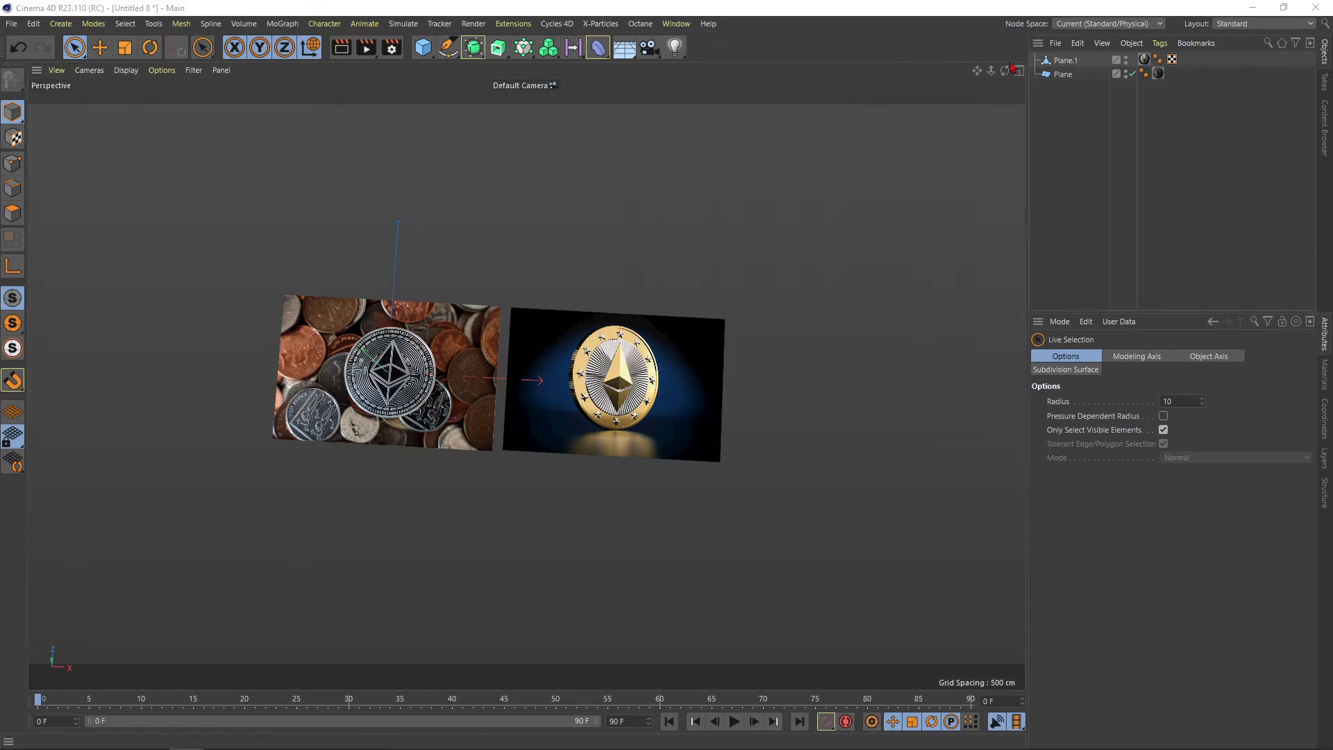
{"action": "left_click_drag", "start_coordinate": [1082, 121], "coordinate": [777, 142]}
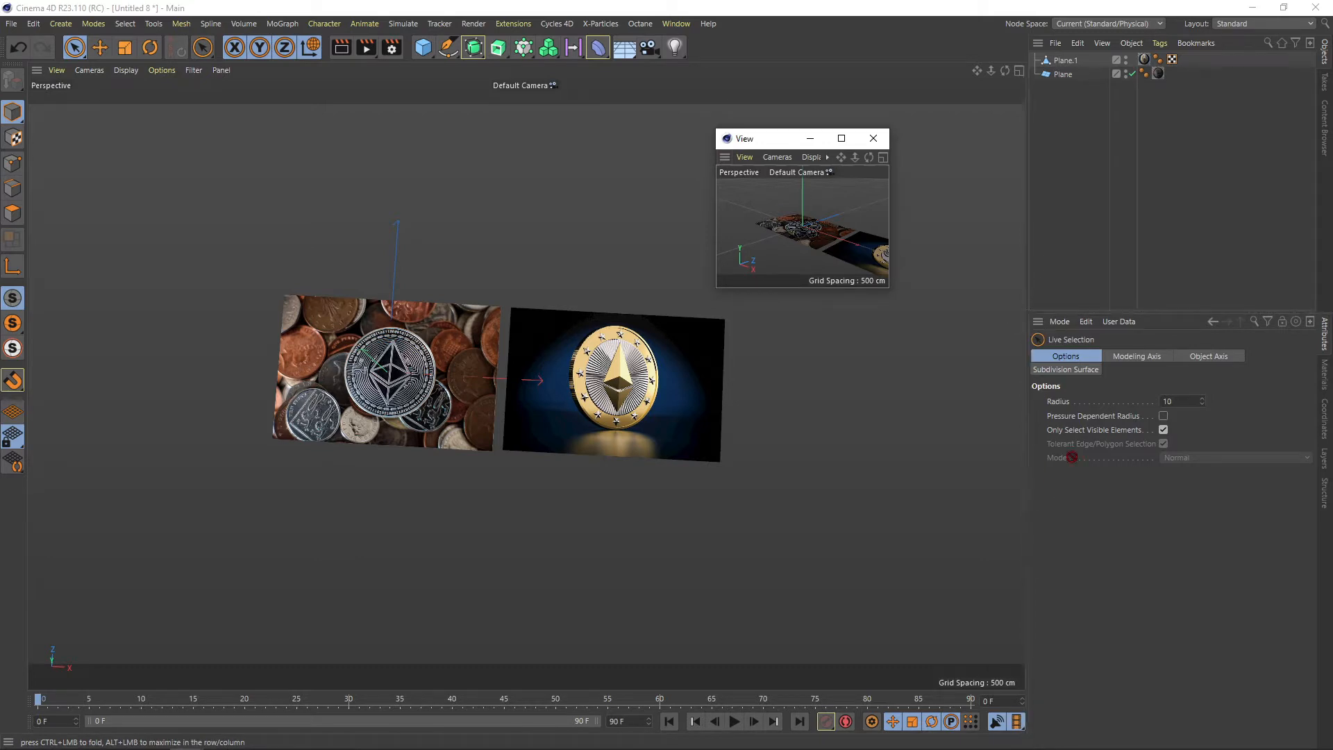
{"action": "left_click_drag", "start_coordinate": [1173, 726], "coordinate": [1174, 722]}
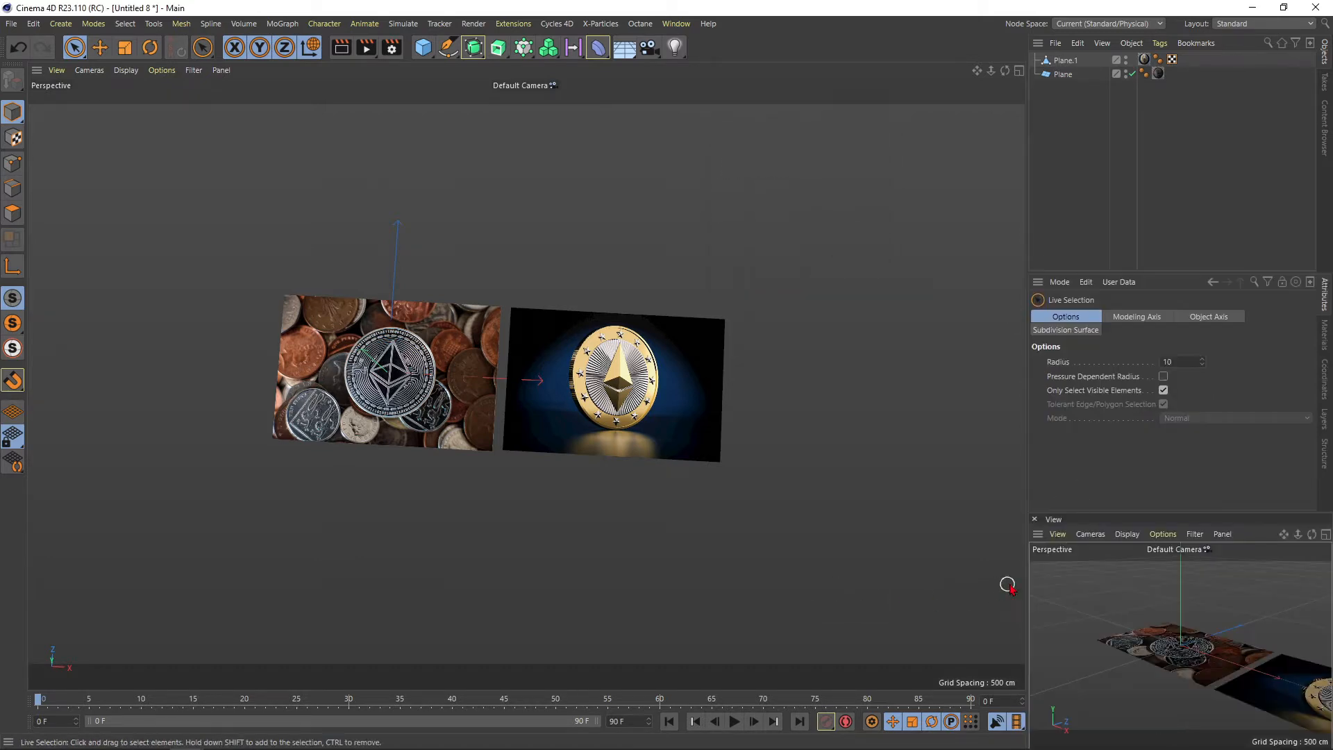
{"action": "left_click_drag", "start_coordinate": [1027, 571], "coordinate": [983, 571]}
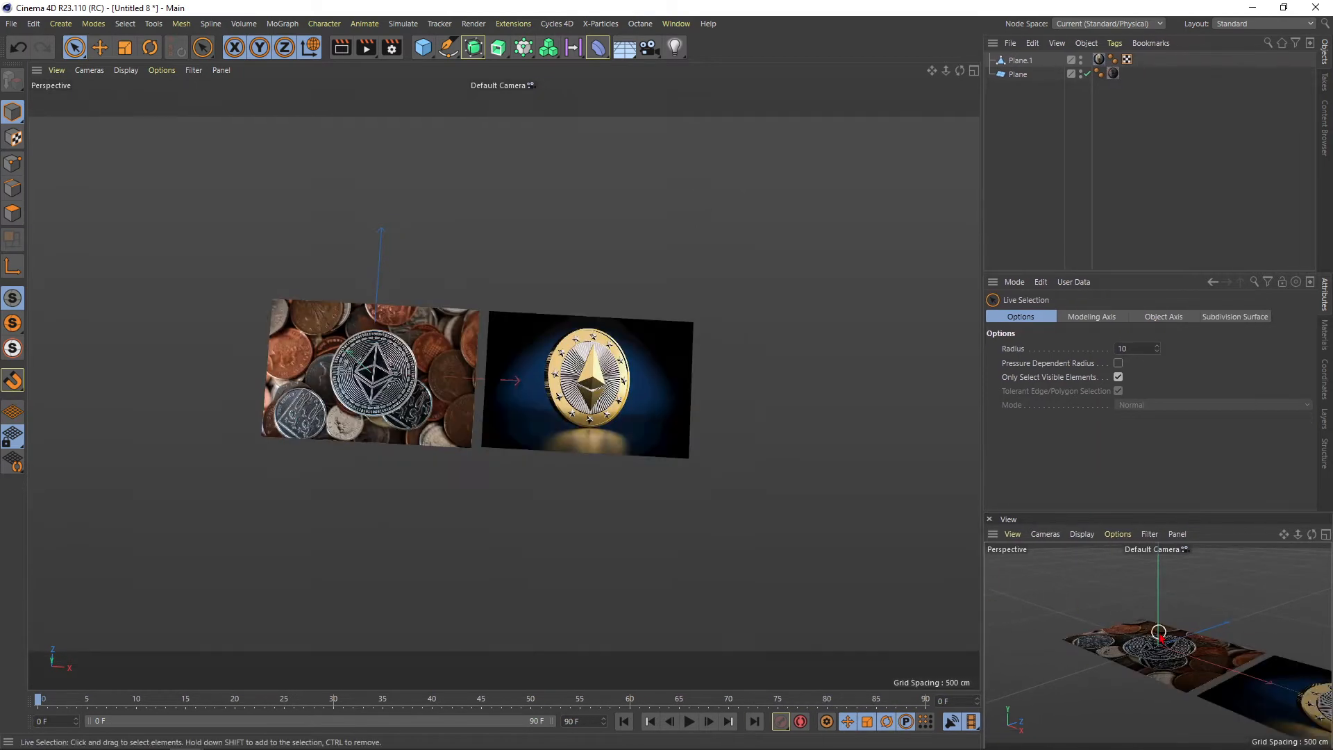
Examine the silver and gold Ethereum coin reference images close up in the docked view
{"action": "scroll", "coordinate": [1181, 660], "scroll_direction": "up", "scroll_amount": 5}
{"action": "scroll", "coordinate": [1224, 627], "scroll_direction": "up", "scroll_amount": 10}
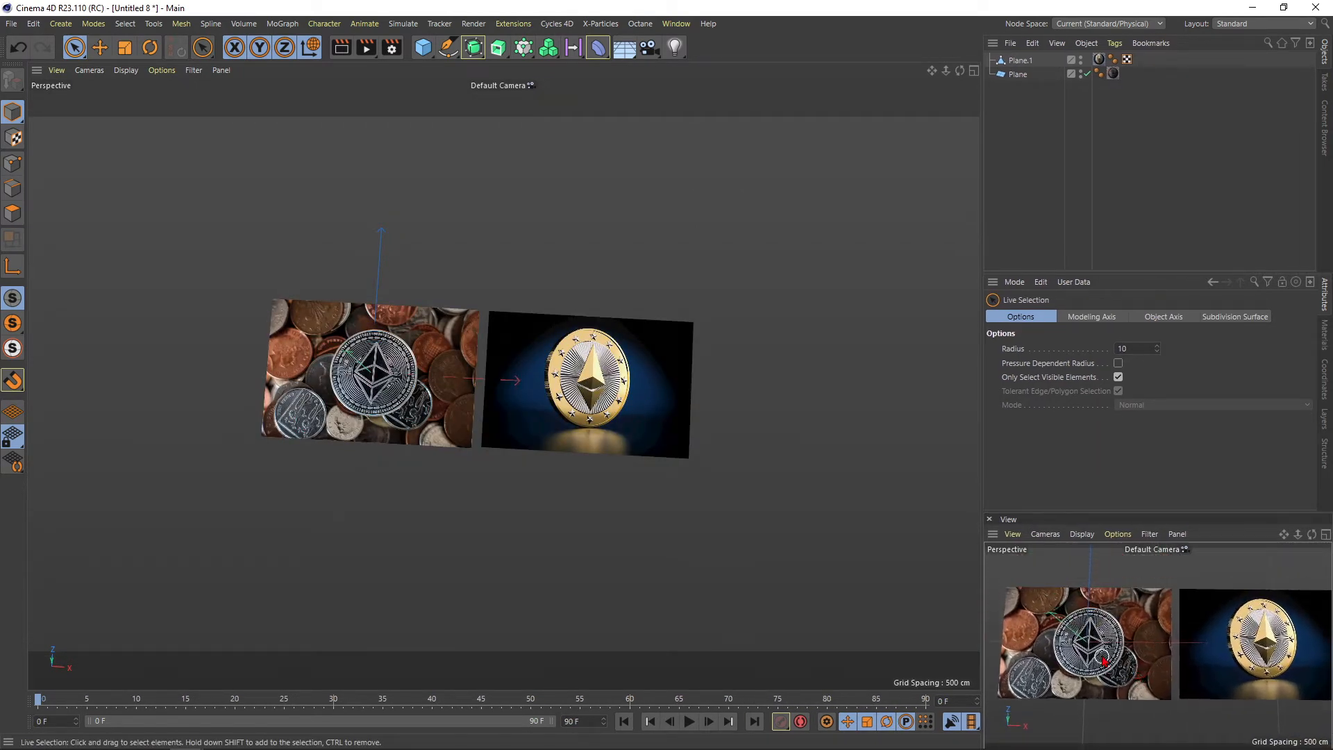
{"action": "scroll", "coordinate": [1223, 627], "scroll_direction": "down", "scroll_amount": 6}
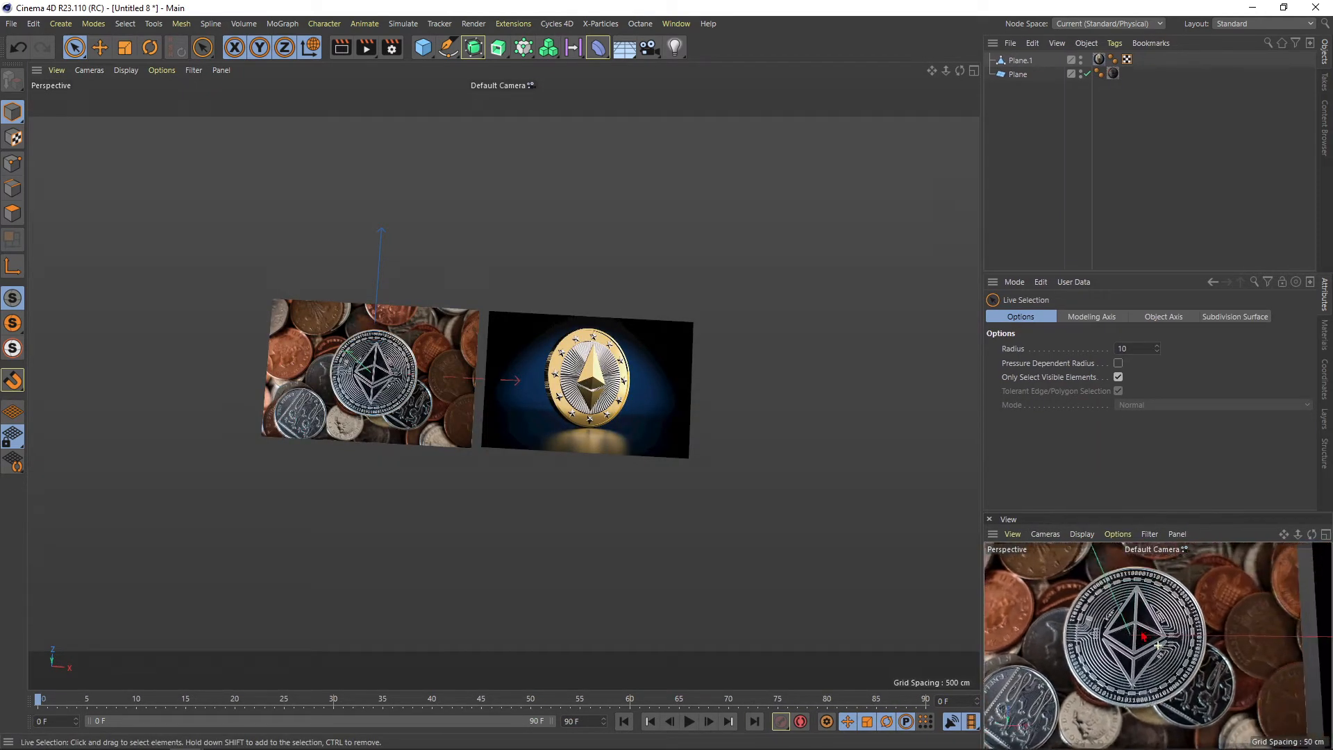
{"action": "scroll", "coordinate": [1120, 628], "scroll_direction": "down", "scroll_amount": 2}
{"action": "scroll", "coordinate": [1120, 627], "scroll_direction": "up", "scroll_amount": 4}
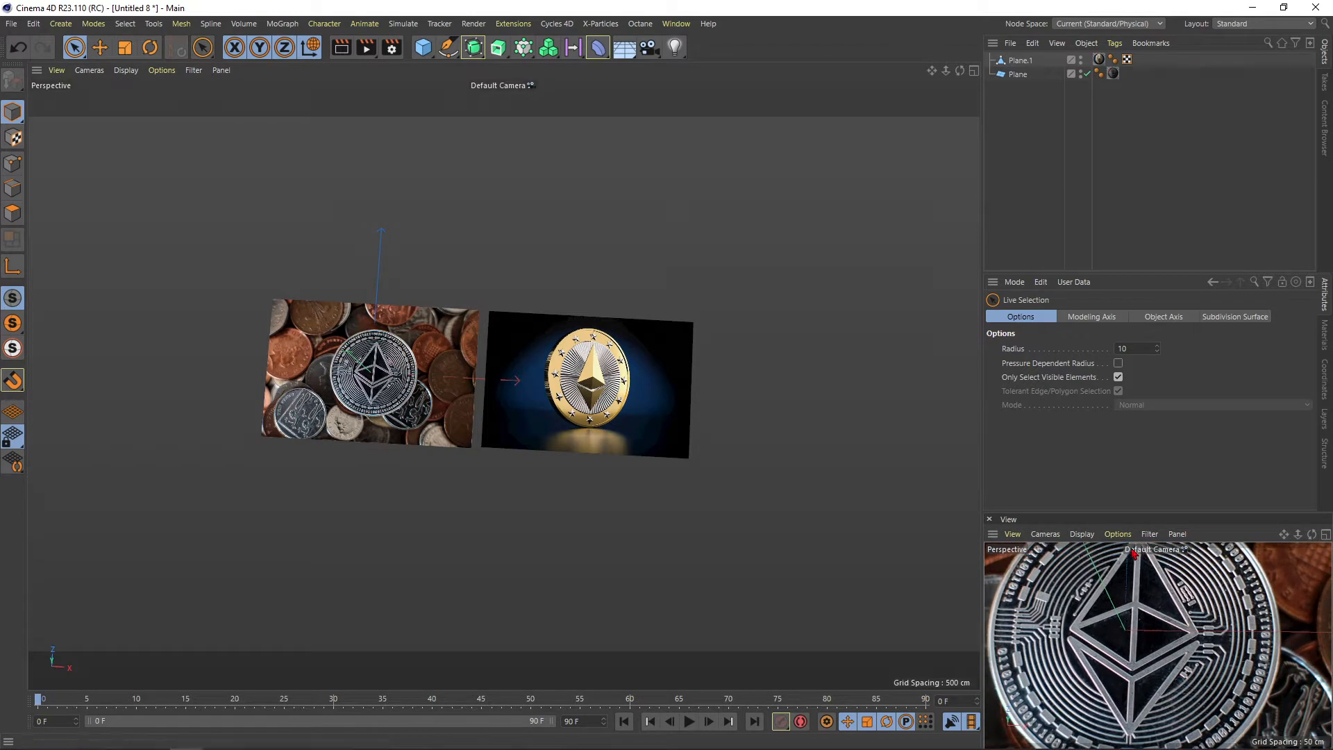
{"action": "middle_click_drag", "start_coordinate": [1169, 632], "coordinate": [1142, 652], "text": "alt"}
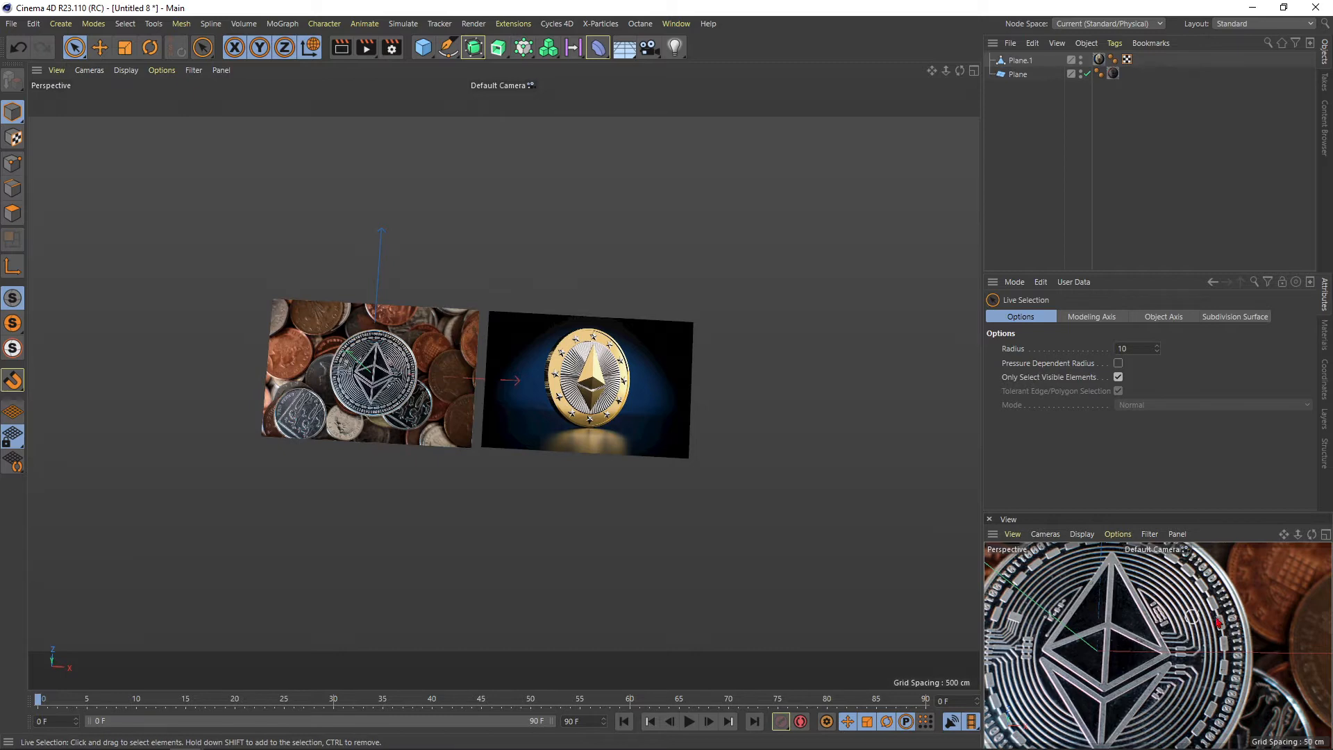
{"action": "middle_click_drag", "start_coordinate": [1219, 623], "coordinate": [1024, 635], "text": "alt"}
{"action": "scroll", "coordinate": [1128, 639], "scroll_direction": "down", "scroll_amount": 3}
{"action": "scroll", "coordinate": [1109, 619], "scroll_direction": "up", "scroll_amount": 3}
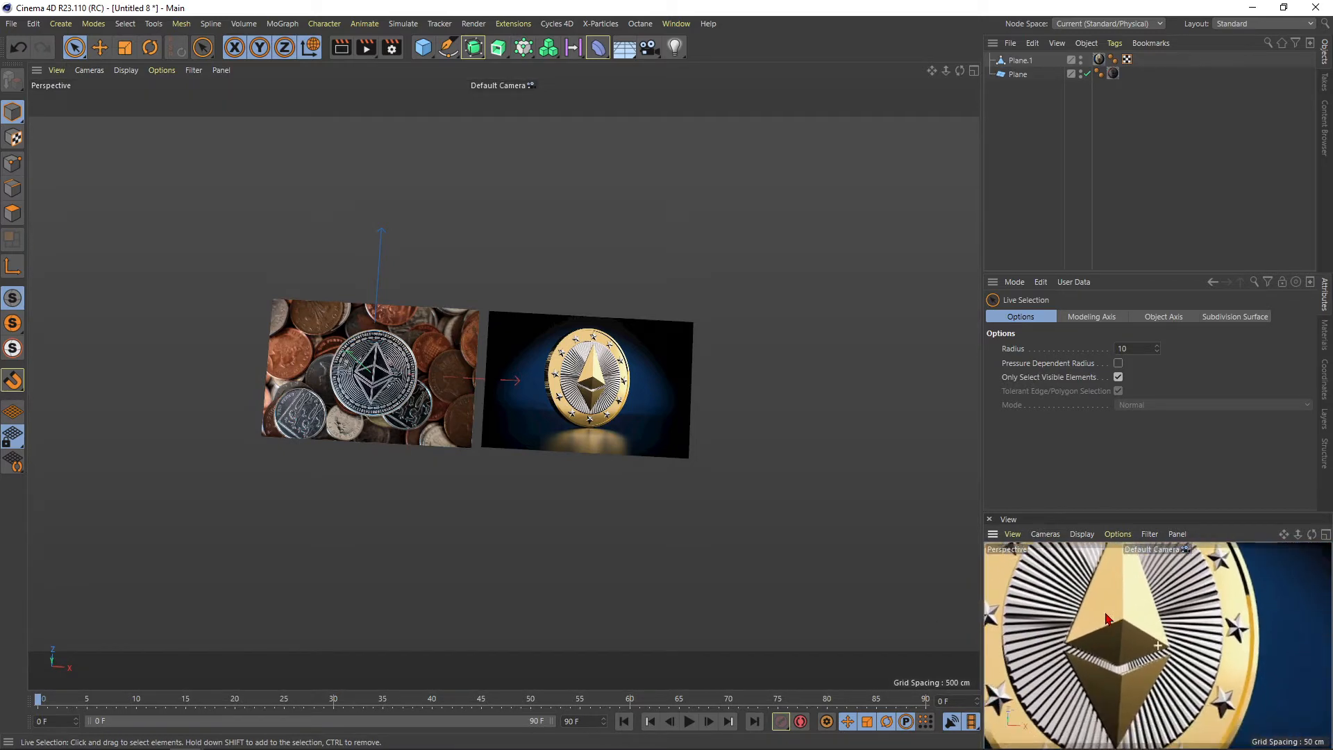
{"action": "mouse_move", "coordinate": [1098, 636]}
{"action": "left_mouse_down", "text": "alt"}
{"action": "mouse_move", "coordinate": [1115, 634]}
{"action": "mouse_move", "coordinate": [1116, 597]}
{"action": "mouse_move", "coordinate": [1113, 627]}
{"action": "mouse_move", "coordinate": [1110, 614]}
{"action": "left_mouse_up", "text": "alt"}
Move both coin reference planes together far along the X axis, out of the main modelling view
{"action": "right_click_drag", "start_coordinate": [426, 193], "coordinate": [306, 285], "text": "alt"}
{"action": "middle_click_drag", "start_coordinate": [352, 244], "coordinate": [434, 289], "text": "alt"}
{"action": "mouse_move", "coordinate": [479, 321]}
{"action": "left_mouse_down"}
{"action": "mouse_move", "coordinate": [586, 334]}
{"action": "mouse_move", "coordinate": [995, 337]}
{"action": "mouse_move", "coordinate": [1225, 321]}
{"action": "left_mouse_up"}
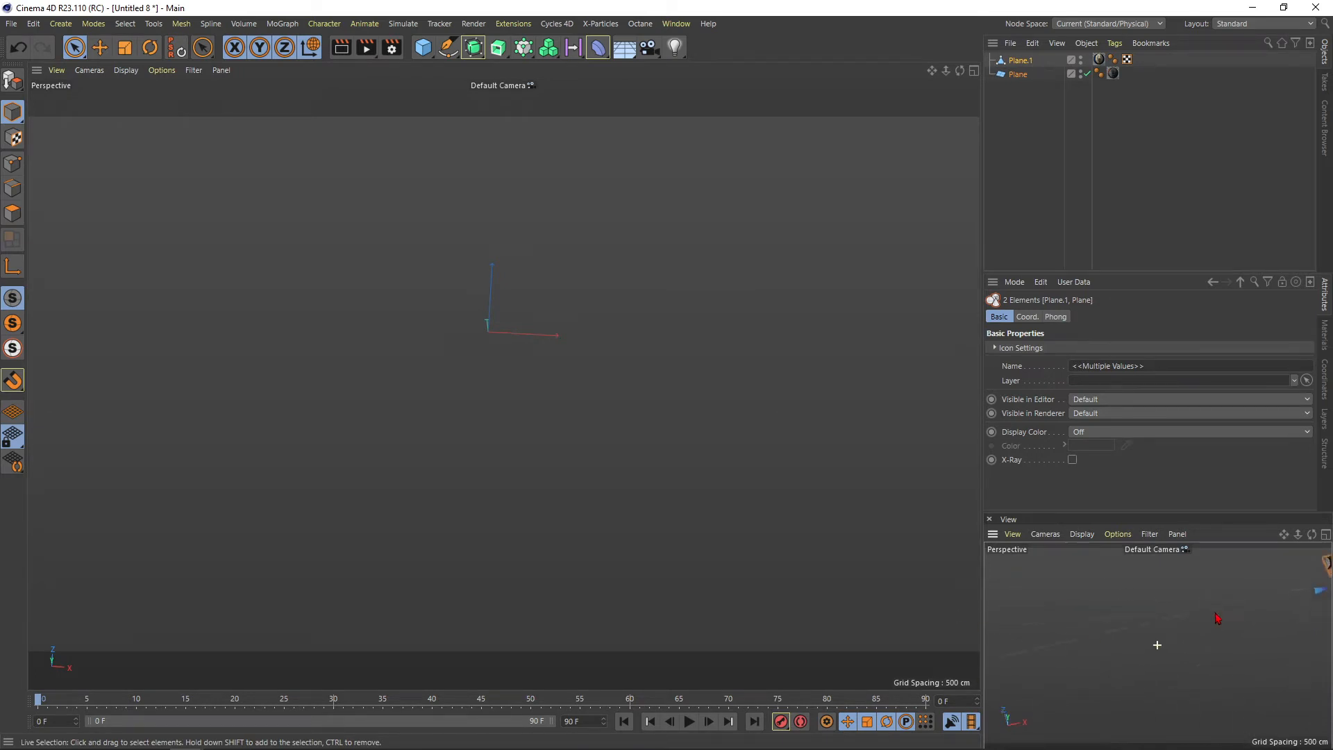
Frame the gold Ethereum coin close up in the docked view, make that view taller, and deselect both planes
{"action": "left_click_drag", "start_coordinate": [1216, 614], "coordinate": [1272, 571], "text": "alt"}
{"action": "middle_click_drag", "start_coordinate": [1281, 601], "coordinate": [1143, 645], "text": "alt"}
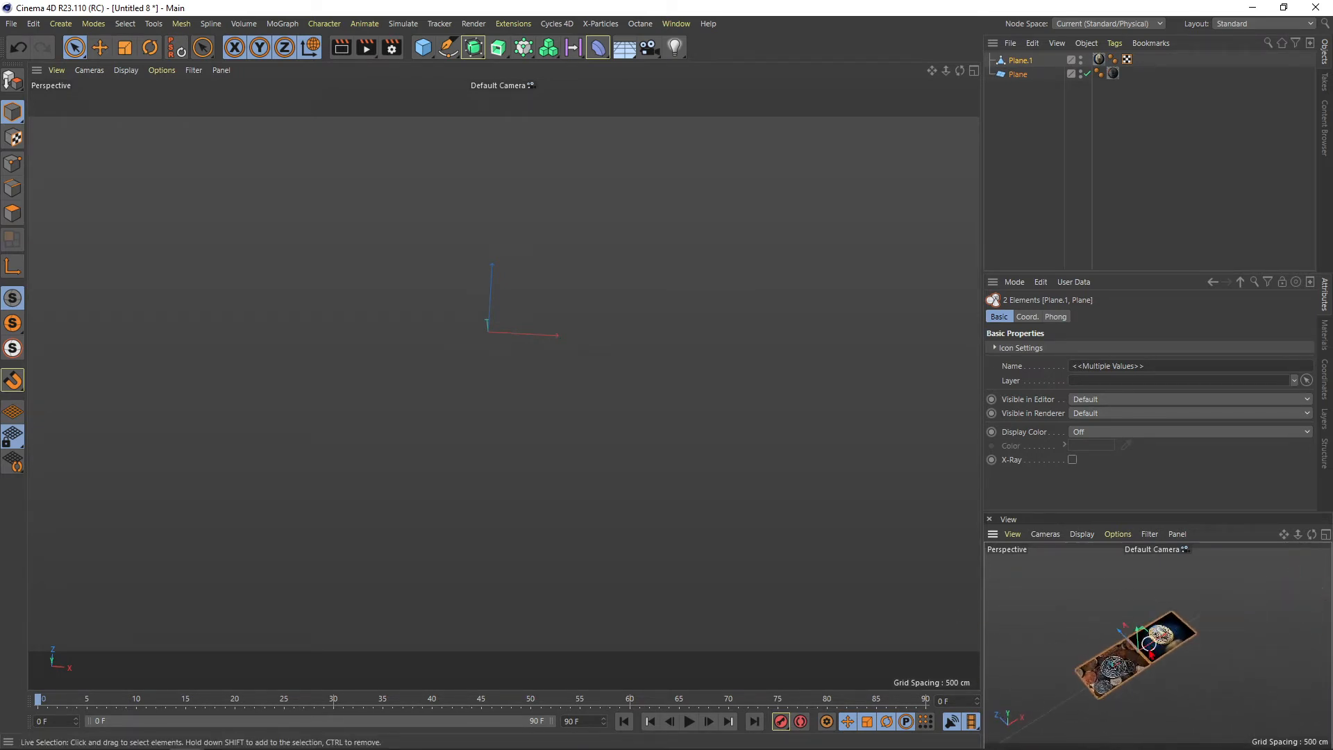
{"action": "left_click_drag", "start_coordinate": [1144, 645], "coordinate": [1098, 685], "text": "alt"}
{"action": "right_click_drag", "start_coordinate": [1165, 641], "coordinate": [1264, 587], "text": "alt"}
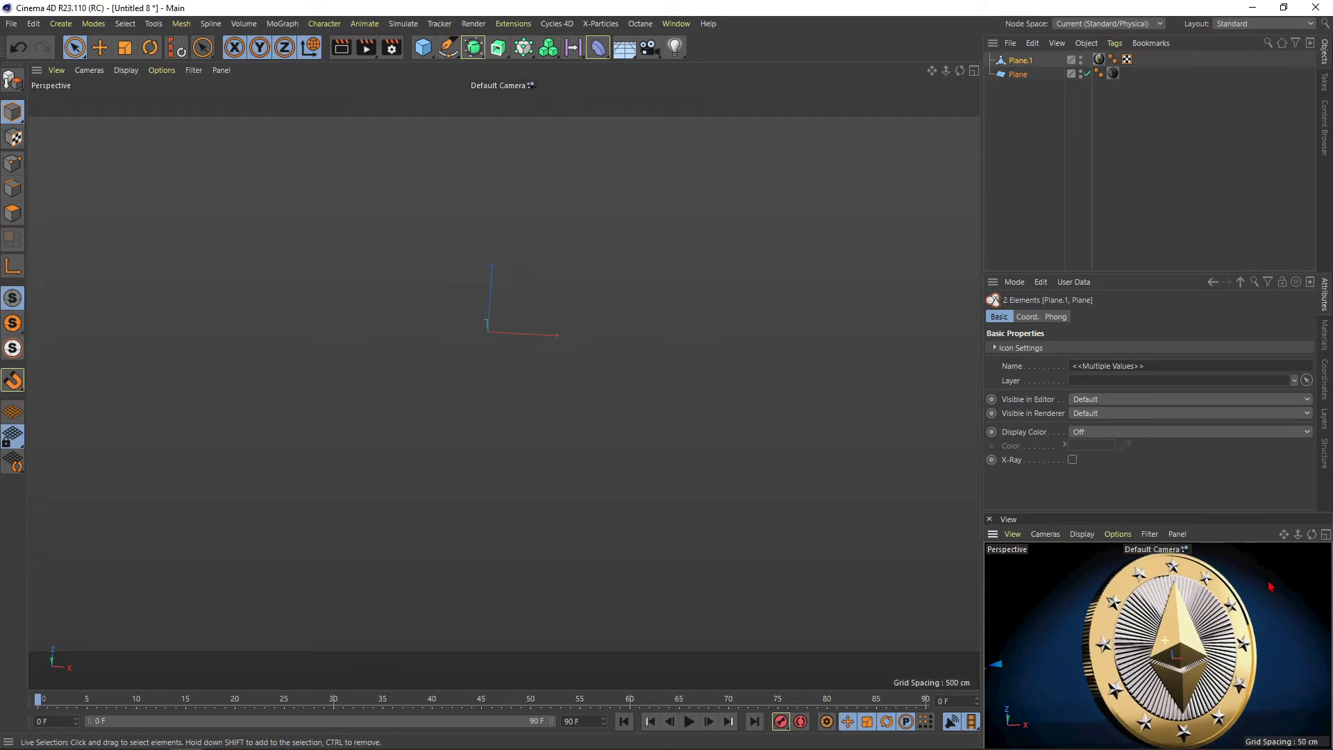
{"action": "middle_click_drag", "start_coordinate": [1209, 625], "coordinate": [1196, 613], "text": "alt"}
{"action": "mouse_move", "coordinate": [1196, 613]}
{"action": "right_mouse_down", "text": "alt"}
{"action": "mouse_move", "coordinate": [1250, 591]}
{"action": "mouse_move", "coordinate": [1197, 622]}
{"action": "right_mouse_up", "text": "alt"}
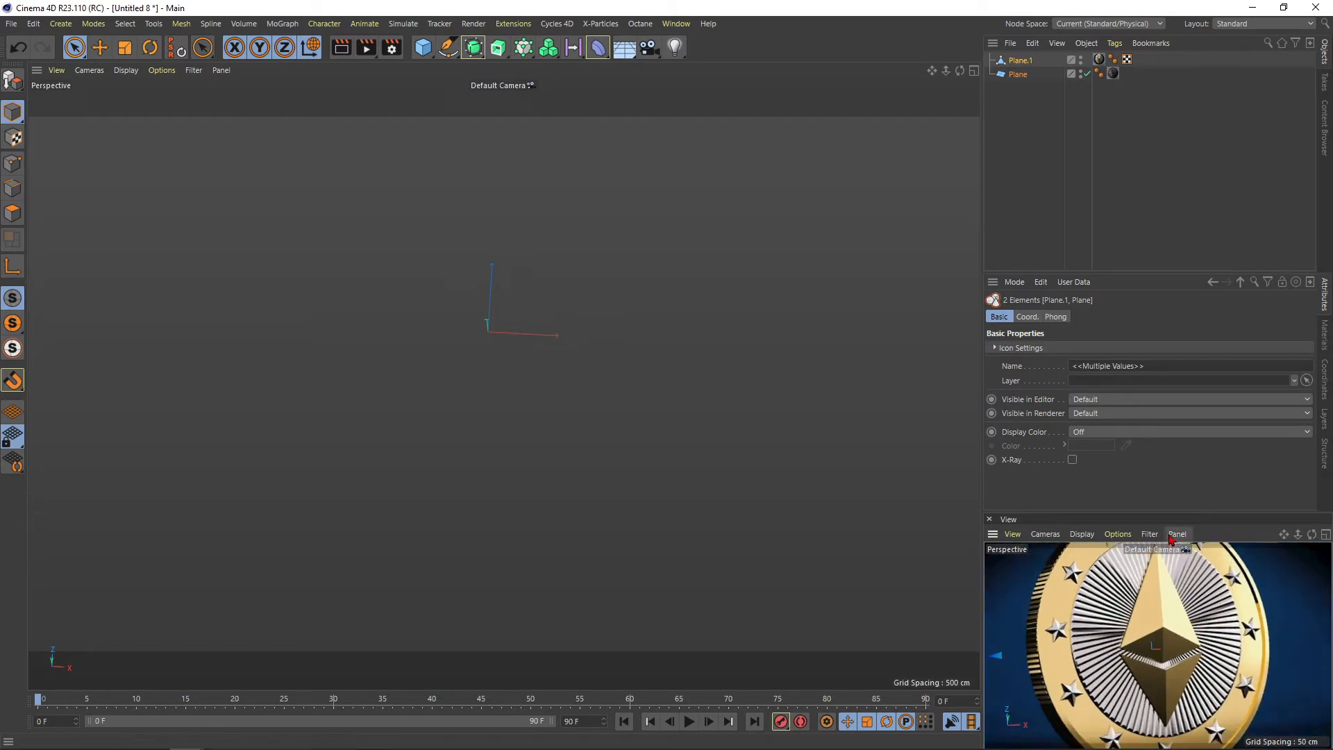
{"action": "left_click_drag", "start_coordinate": [1179, 519], "coordinate": [1177, 481]}
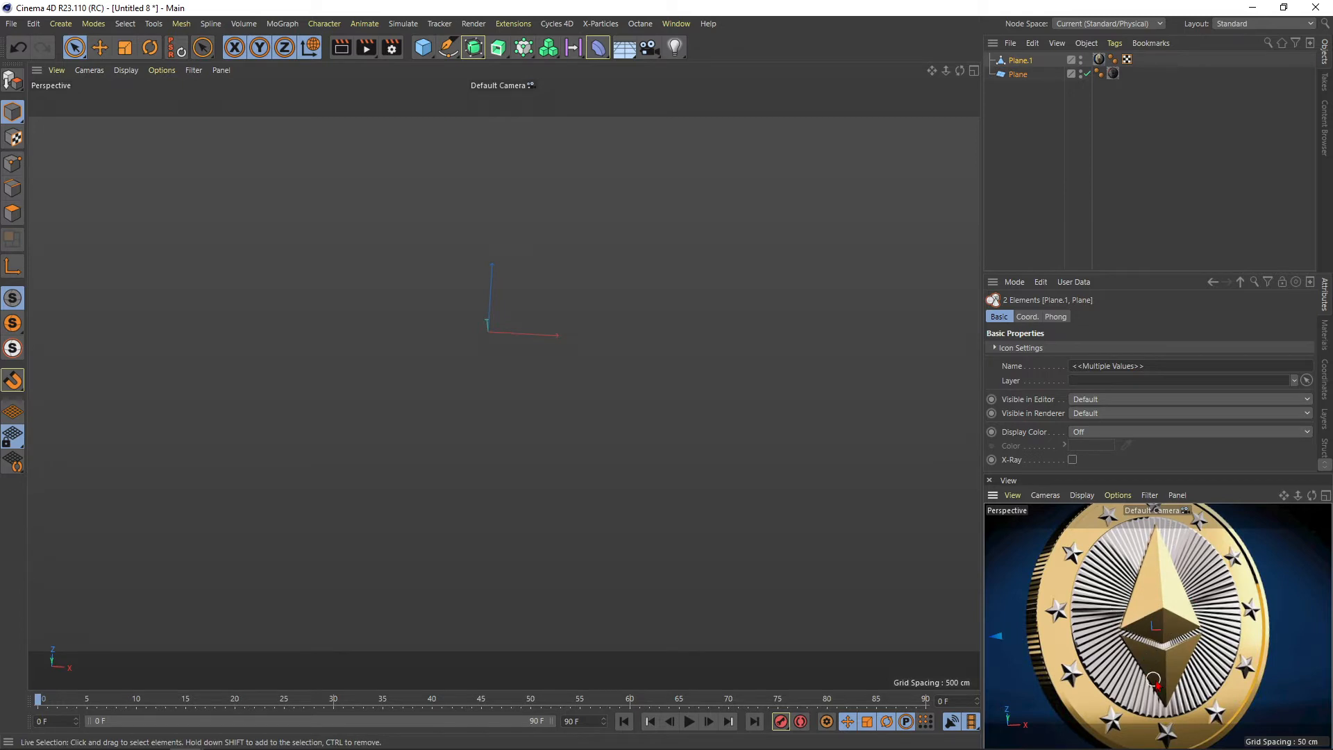
{"action": "left_click", "coordinate": [412, 228]}
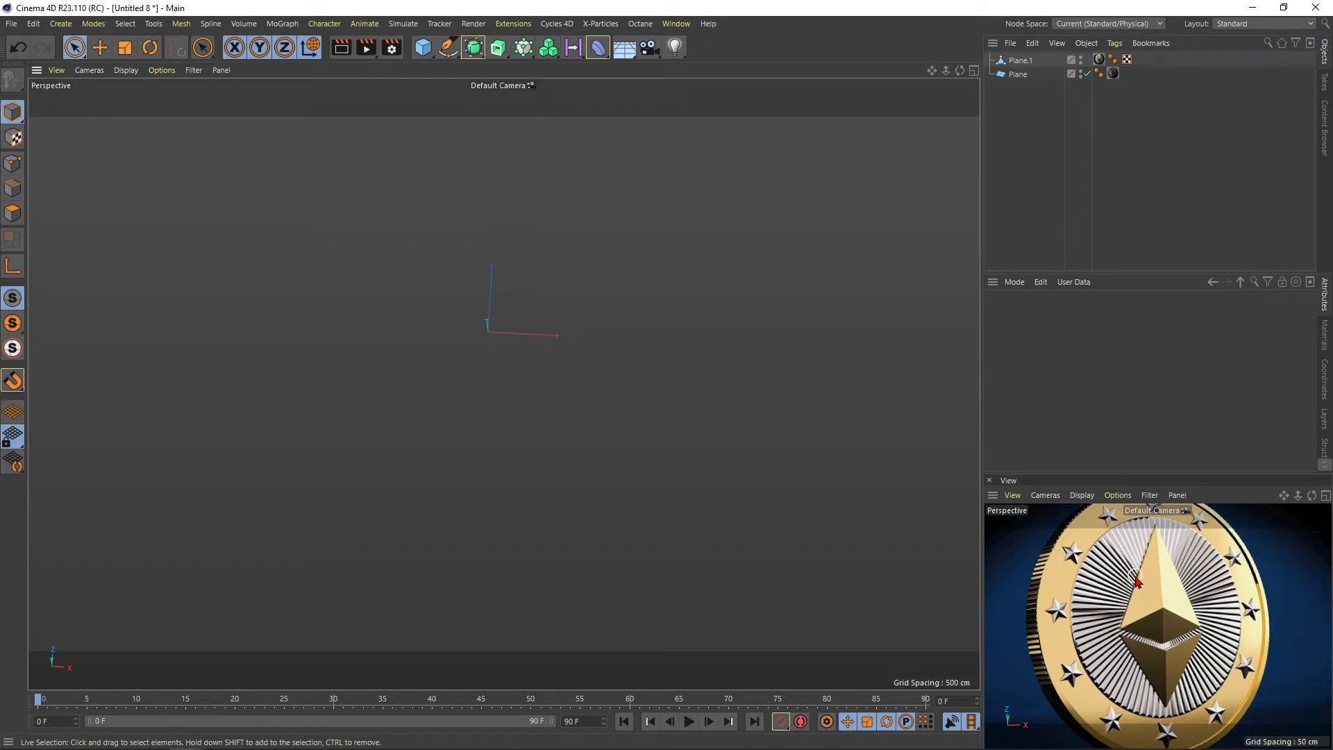
Add a polygon primitive, rotate it 90° to stand upright, and turn it onto one corner as a diamond
{"action": "left_click_drag", "start_coordinate": [434, 56], "coordinate": [619, 97]}
{"action": "scroll", "coordinate": [479, 304], "scroll_direction": "up", "scroll_amount": 8}
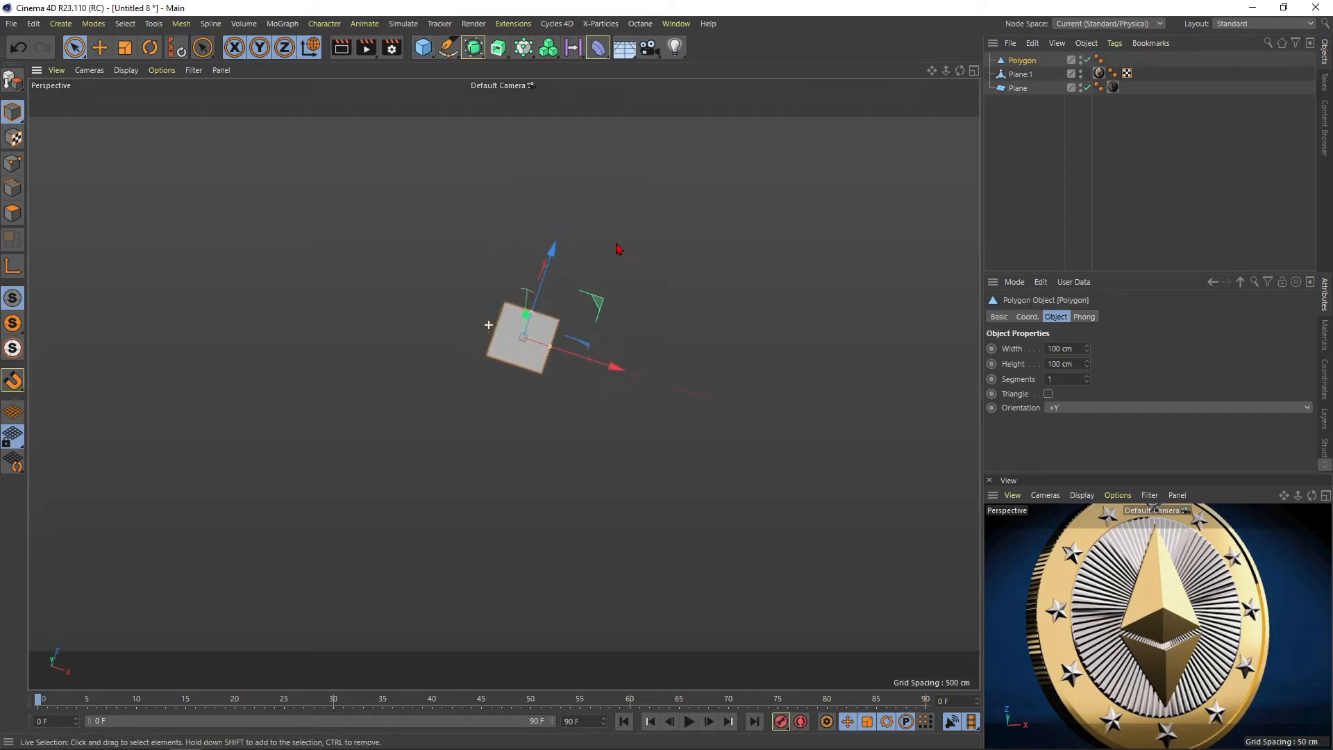
{"action": "left_click", "coordinate": [149, 47]}
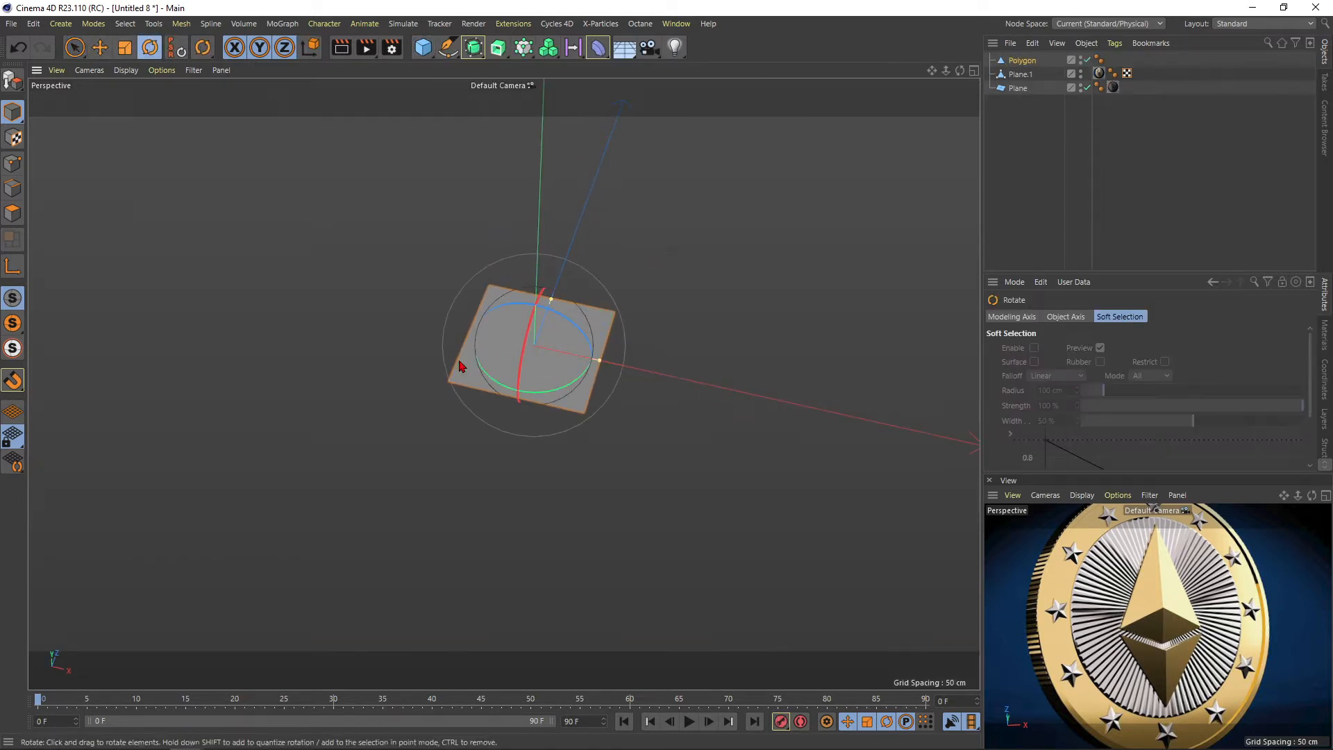
{"action": "left_click_drag", "start_coordinate": [532, 306], "coordinate": [530, 481]}
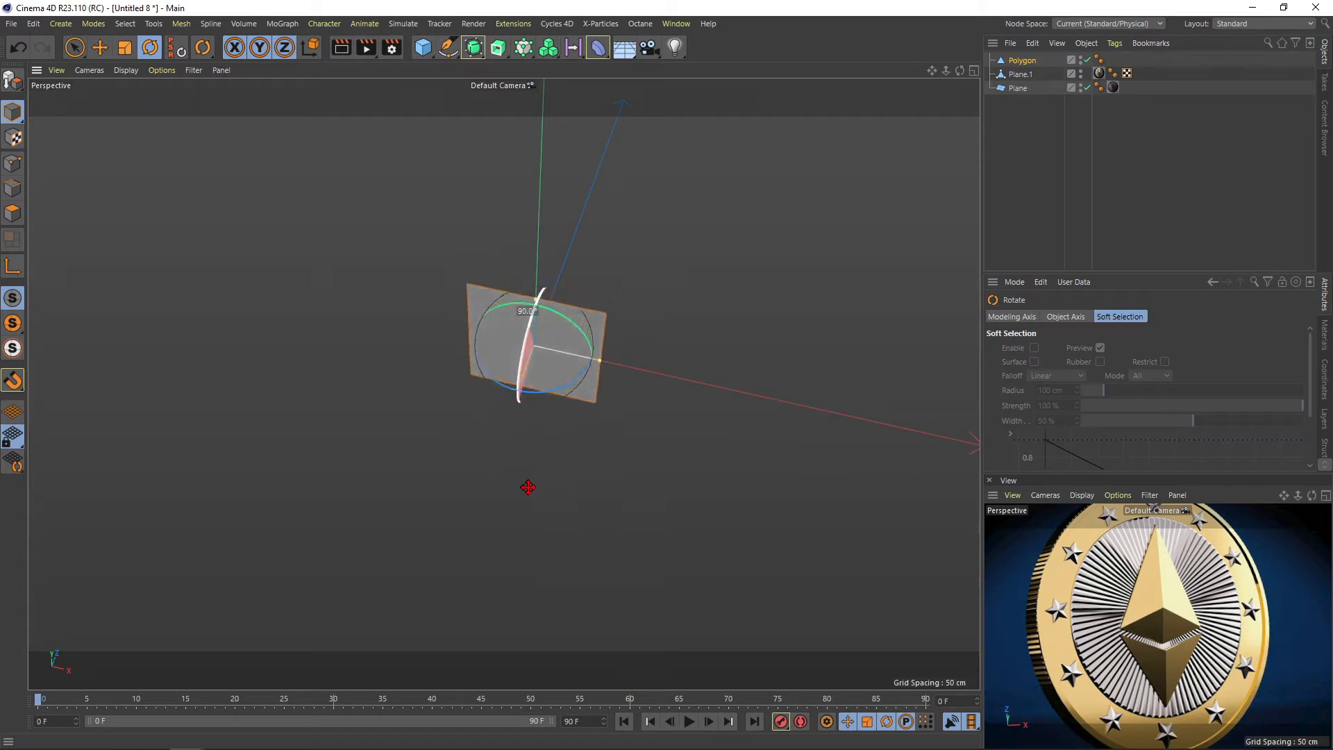
{"action": "left_click_drag", "start_coordinate": [575, 384], "coordinate": [563, 231]}
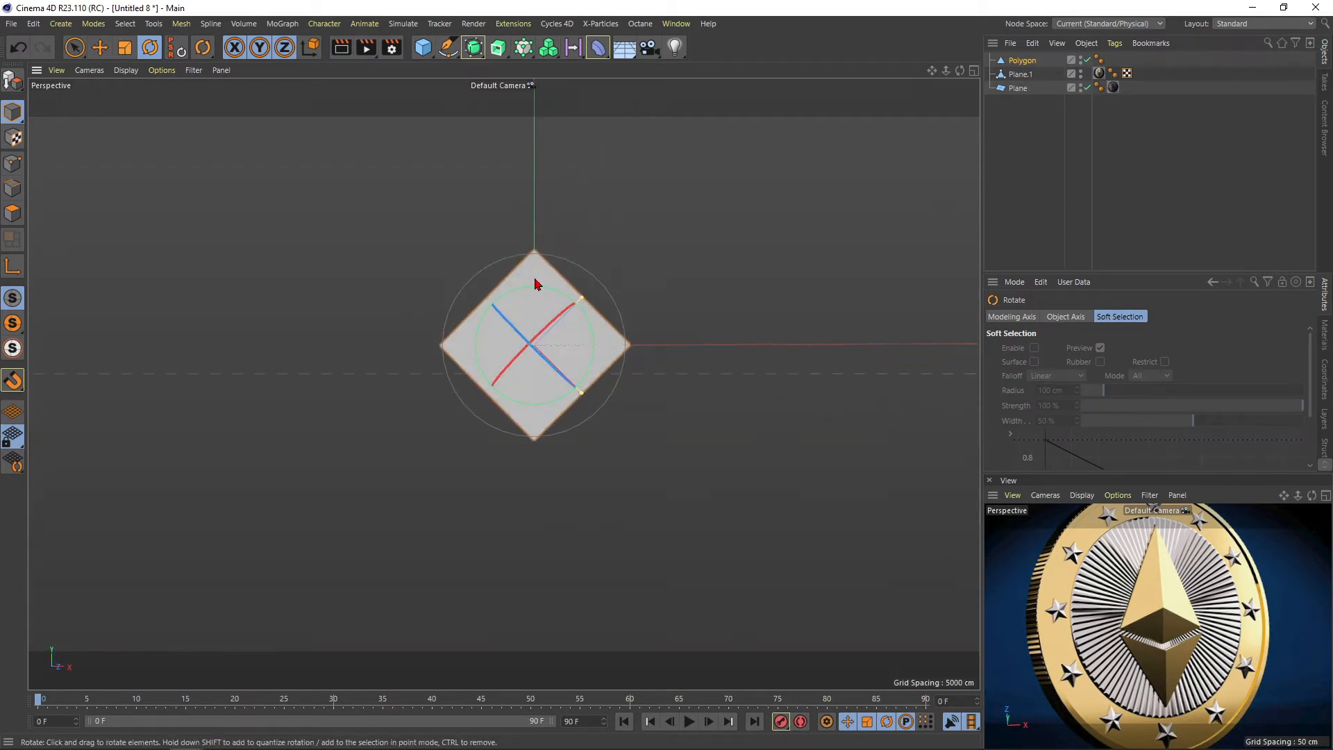
{"action": "scroll", "coordinate": [536, 283], "scroll_direction": "up", "scroll_amount": 3}
{"action": "left_click_drag", "start_coordinate": [568, 361], "coordinate": [561, 361], "text": "alt"}
Make the polygon editable and raise its top point along the Y axis to form a tall kite shape
{"action": "left_click", "coordinate": [12, 80]}
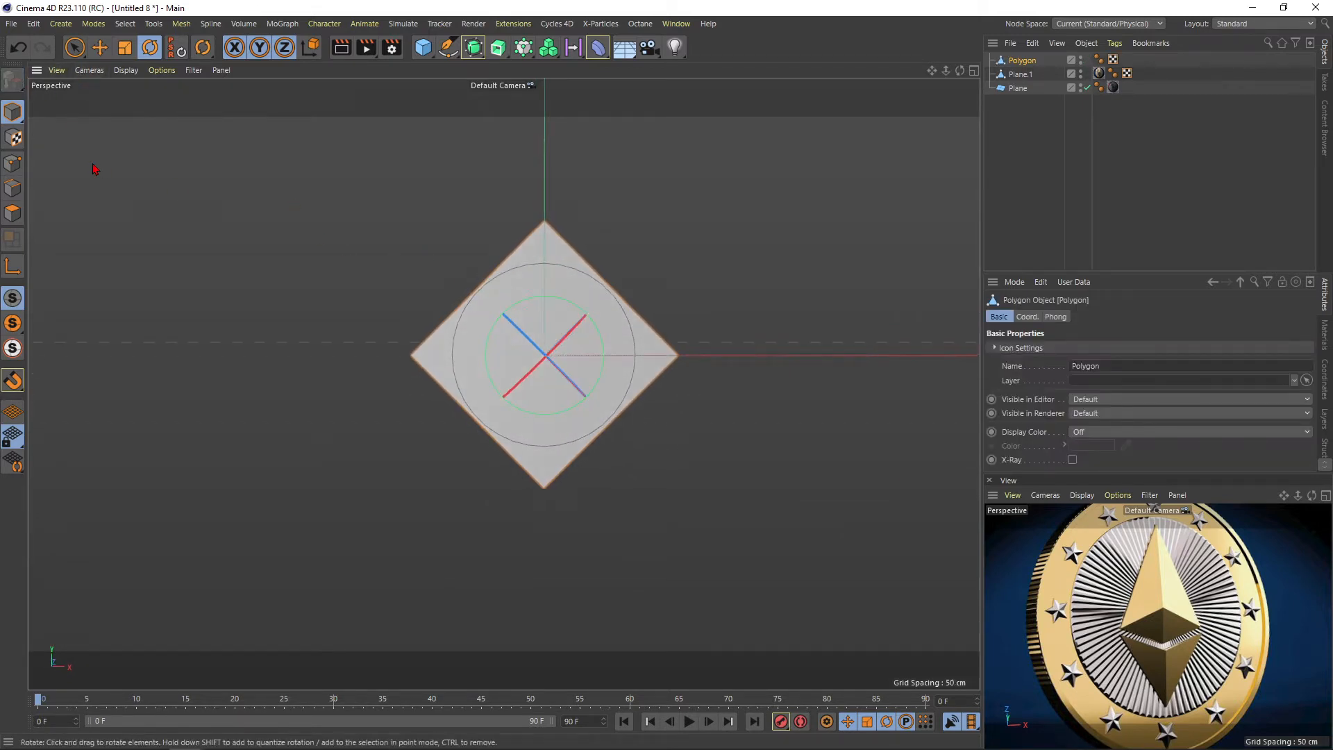
{"action": "left_click", "coordinate": [12, 163]}
{"action": "left_click", "coordinate": [81, 54]}
{"action": "left_click_drag", "start_coordinate": [81, 52], "coordinate": [110, 93]}
{"action": "left_click_drag", "start_coordinate": [525, 216], "coordinate": [553, 231]}
{"action": "middle_click_drag", "start_coordinate": [554, 230], "coordinate": [555, 269], "text": "alt"}
{"action": "left_click_drag", "start_coordinate": [549, 214], "coordinate": [548, 120]}
{"action": "scroll", "coordinate": [494, 347], "scroll_direction": "down", "scroll_amount": 3}
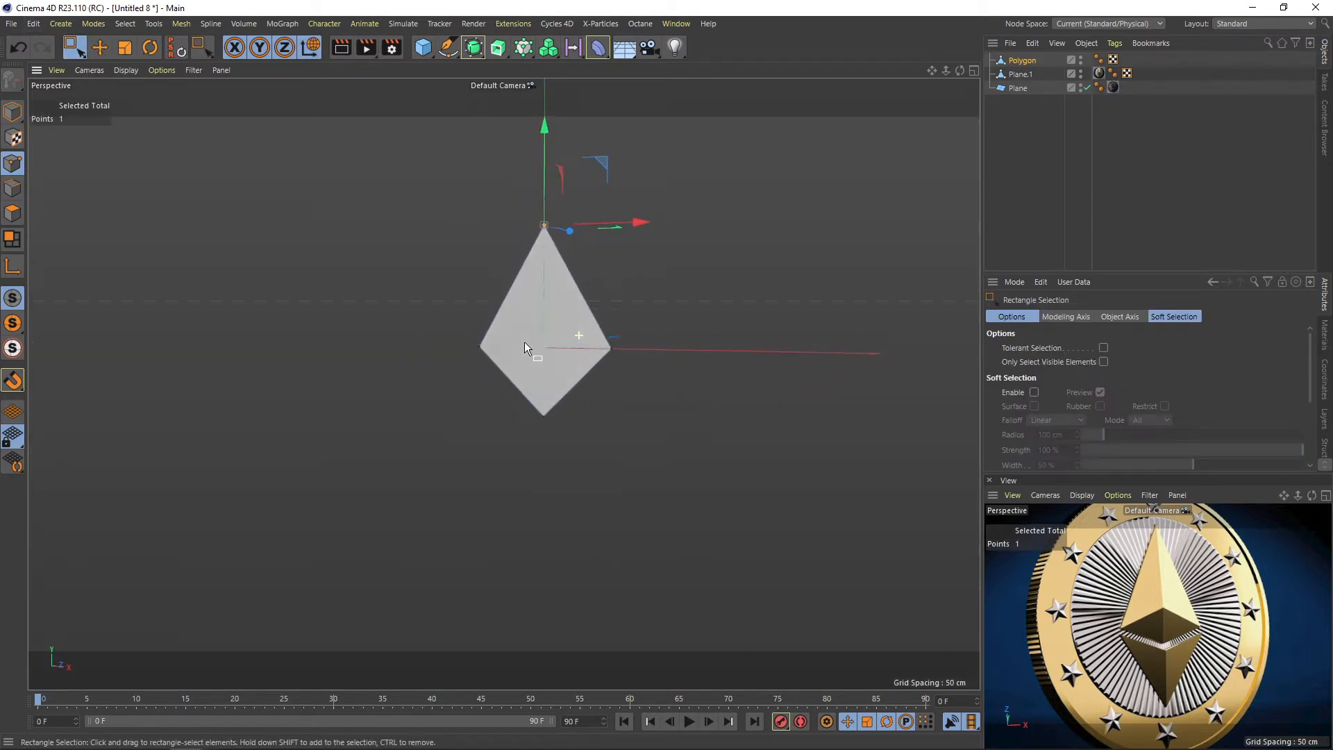
{"action": "scroll", "coordinate": [524, 342], "scroll_direction": "up", "scroll_amount": 5}
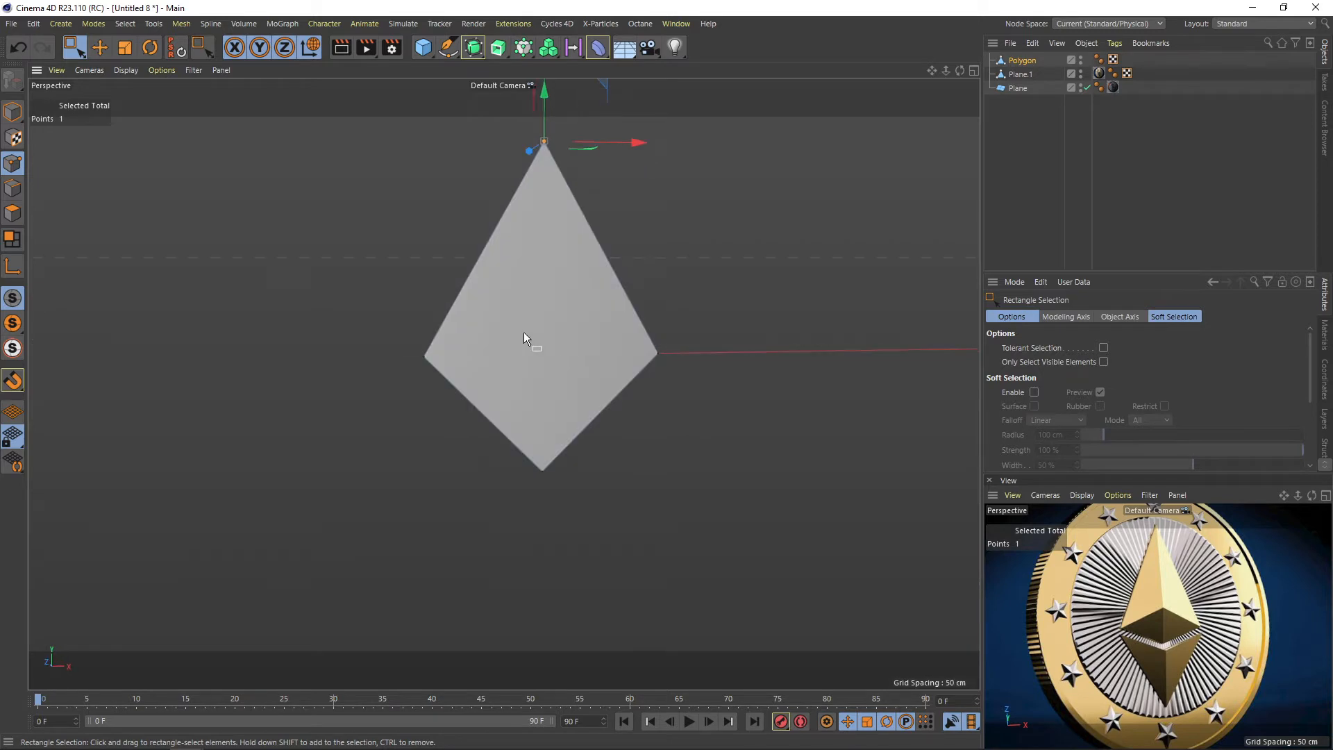
Divide the kite with two Line Cuts, one between its side corners and one from the top tip to the bottom tip
{"action": "key", "text": "k"}
{"action": "key", "text": "k"}
{"action": "left_click_drag", "start_coordinate": [523, 332], "coordinate": [502, 336], "text": "alt"}
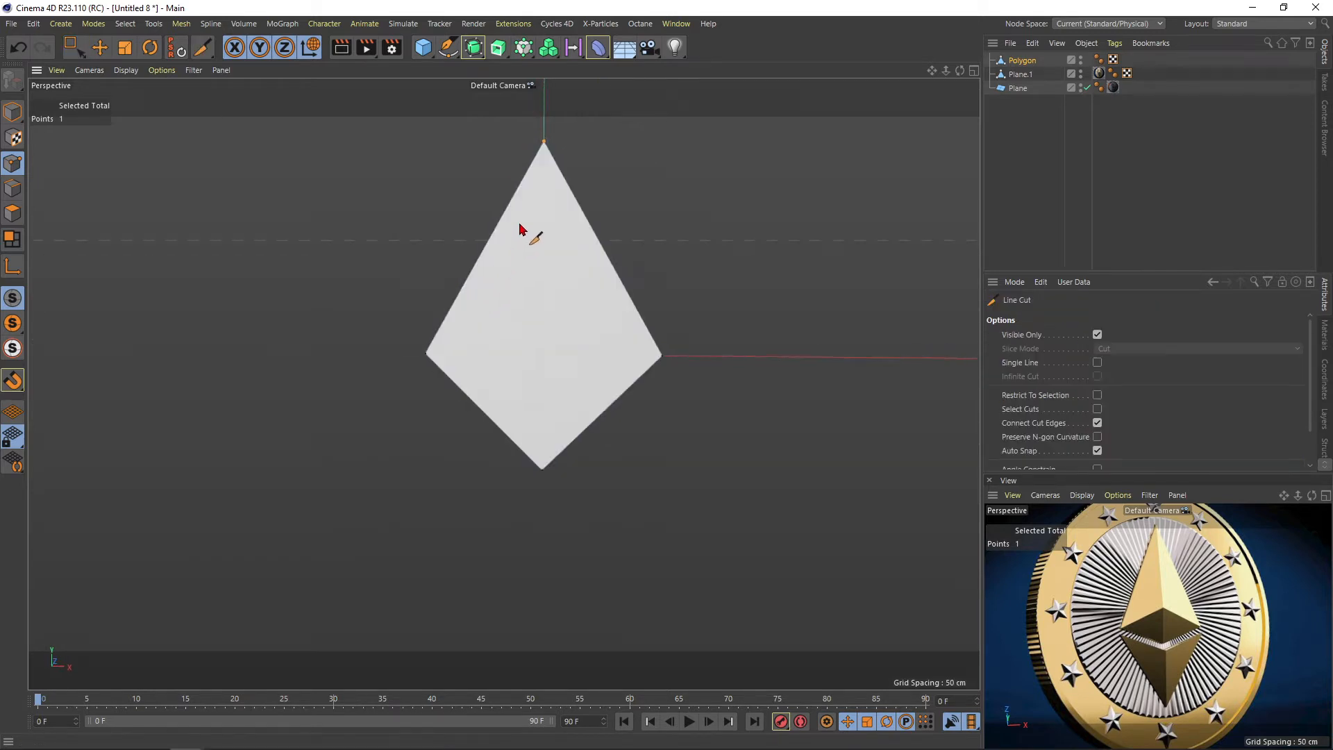
{"action": "left_click", "coordinate": [662, 357]}
{"action": "left_click", "coordinate": [448, 354]}
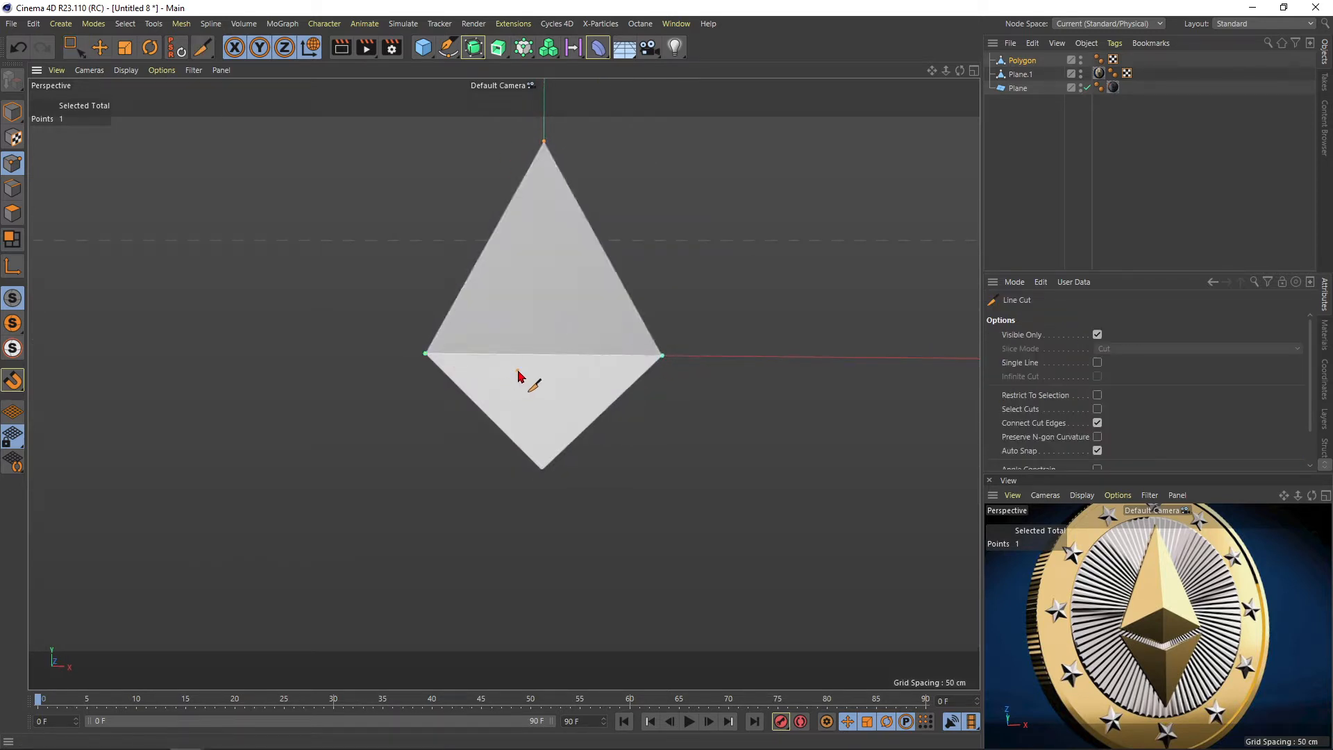
{"action": "key", "text": "space"}
{"action": "key", "text": "space"}
{"action": "left_click", "coordinate": [543, 141]}
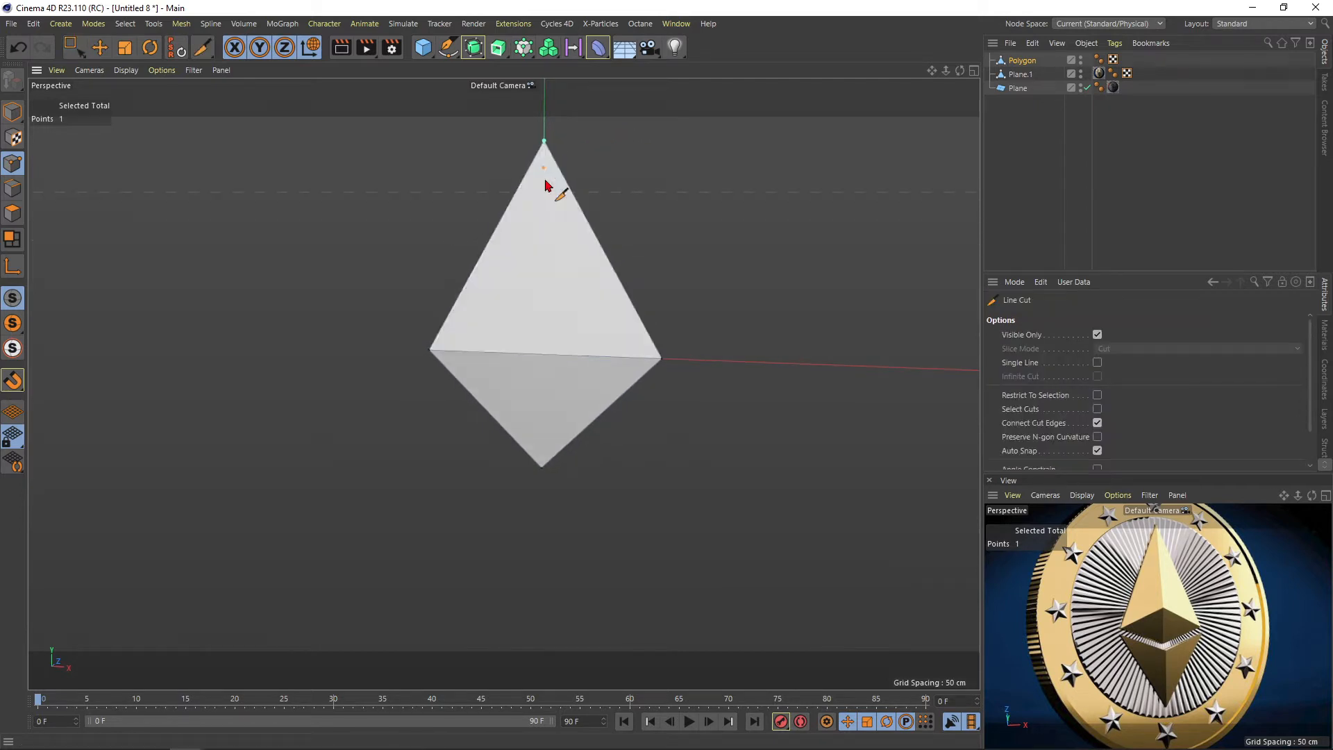
{"action": "left_click", "coordinate": [543, 469]}
{"action": "key", "text": "space"}
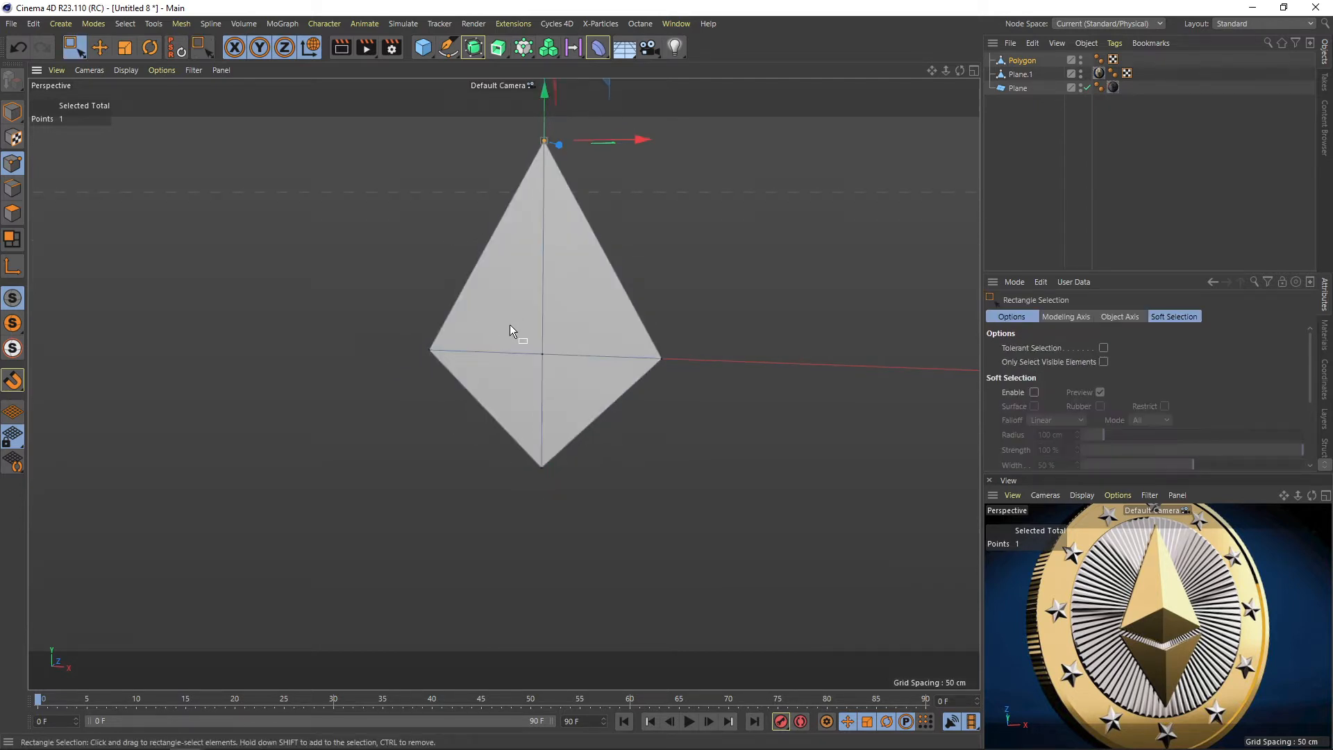
Select the kite's centre point, move it slightly perpendicular to the face to form shallow facets, and clear the selection
{"action": "left_click_drag", "start_coordinate": [510, 324], "coordinate": [557, 319], "text": "alt"}
{"action": "key", "text": "space"}
{"action": "left_click_drag", "start_coordinate": [79, 49], "coordinate": [103, 66]}
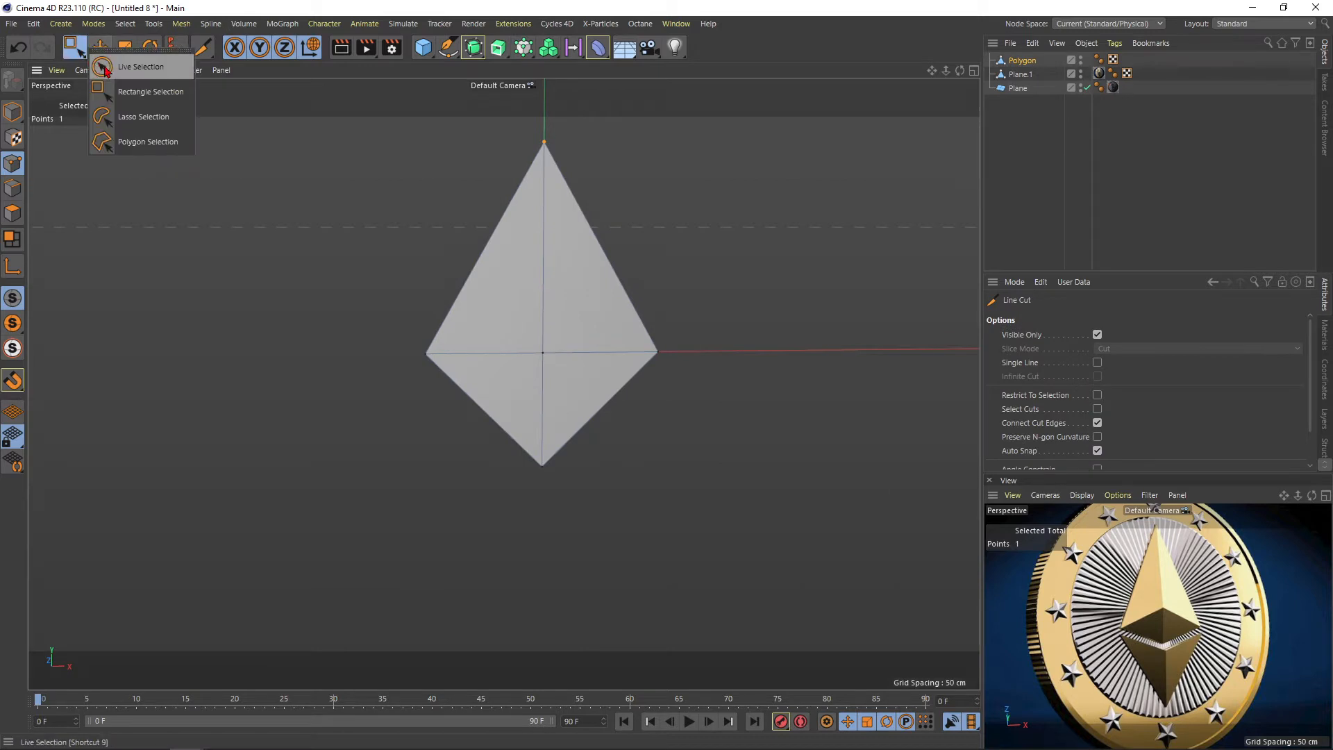
{"action": "left_click", "coordinate": [105, 70]}
{"action": "left_click_drag", "start_coordinate": [563, 350], "coordinate": [603, 372], "text": "alt"}
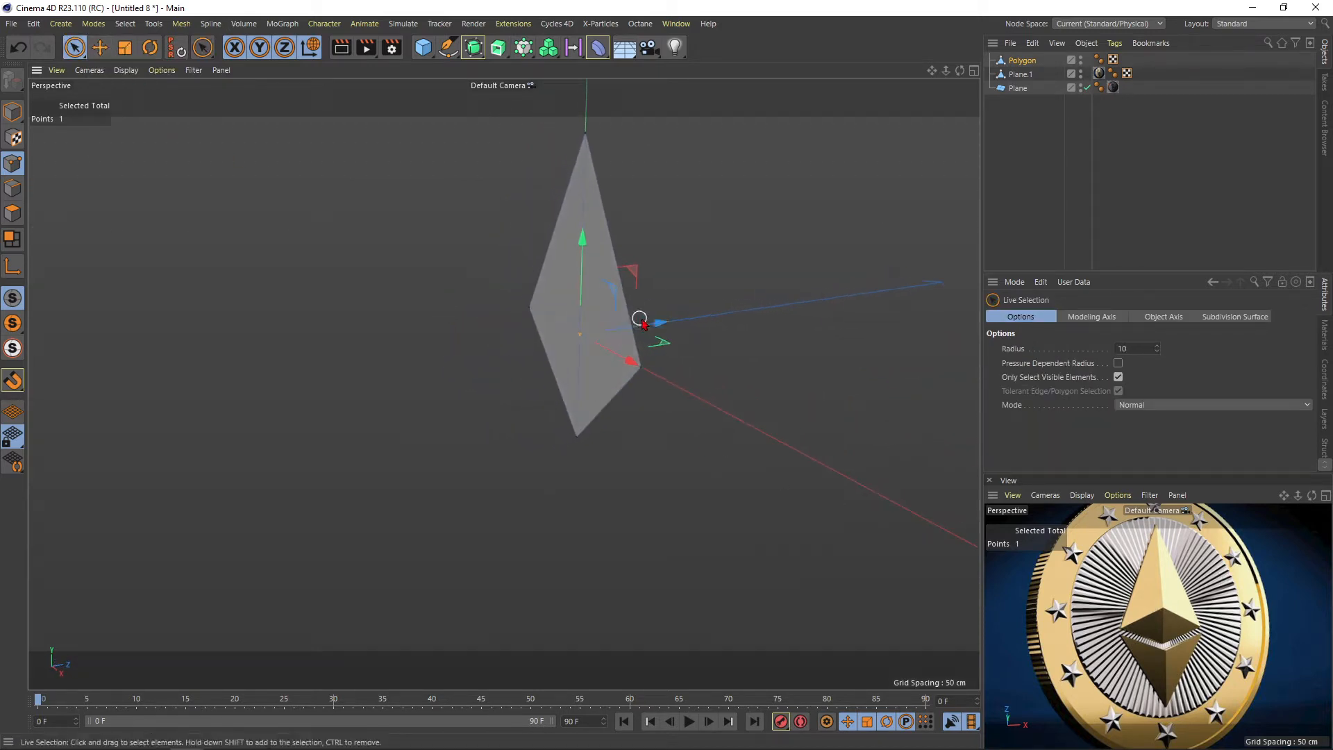
{"action": "left_click_drag", "start_coordinate": [657, 329], "coordinate": [648, 332]}
{"action": "left_click_drag", "start_coordinate": [548, 292], "coordinate": [621, 282], "text": "alt"}
{"action": "left_click", "coordinate": [1047, 174]}
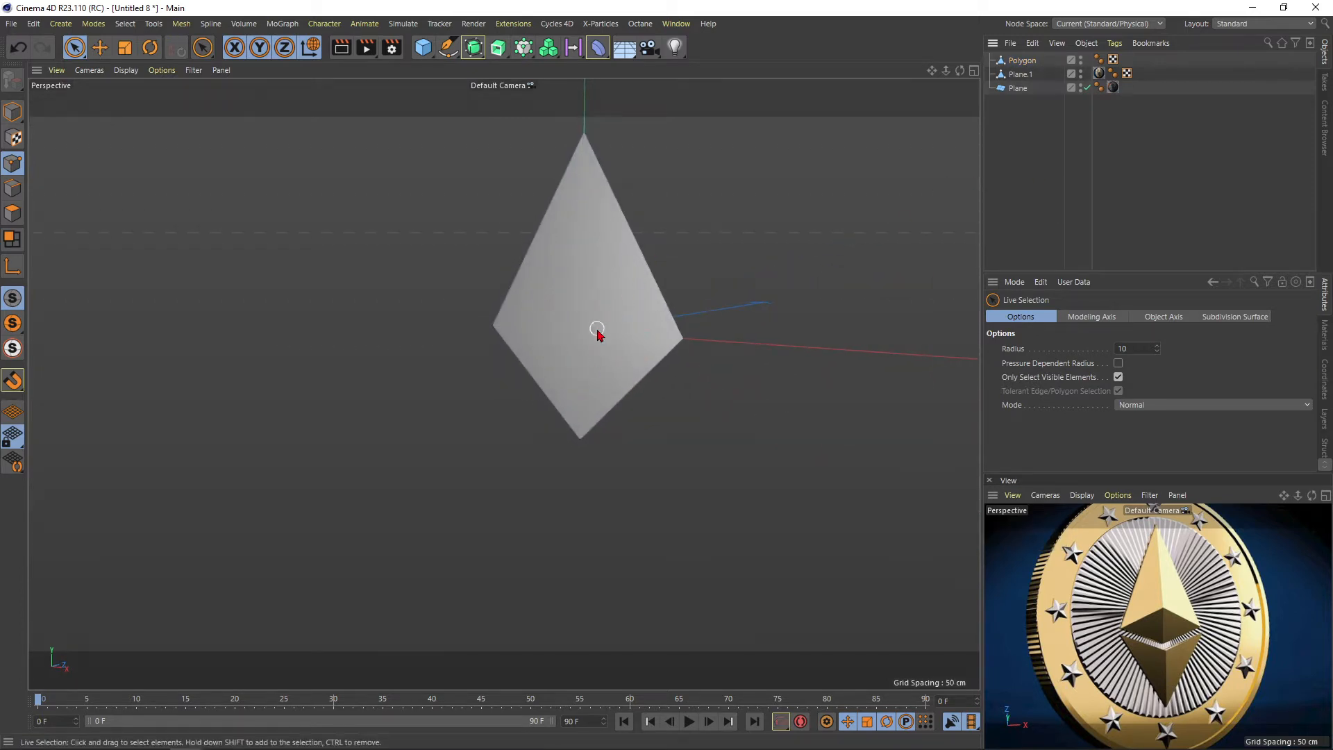
Lower the Phong Angle of the polygon's Phong tag so its facets shade with sharp edges
{"action": "left_click_drag", "start_coordinate": [600, 335], "coordinate": [662, 322], "text": "alt"}
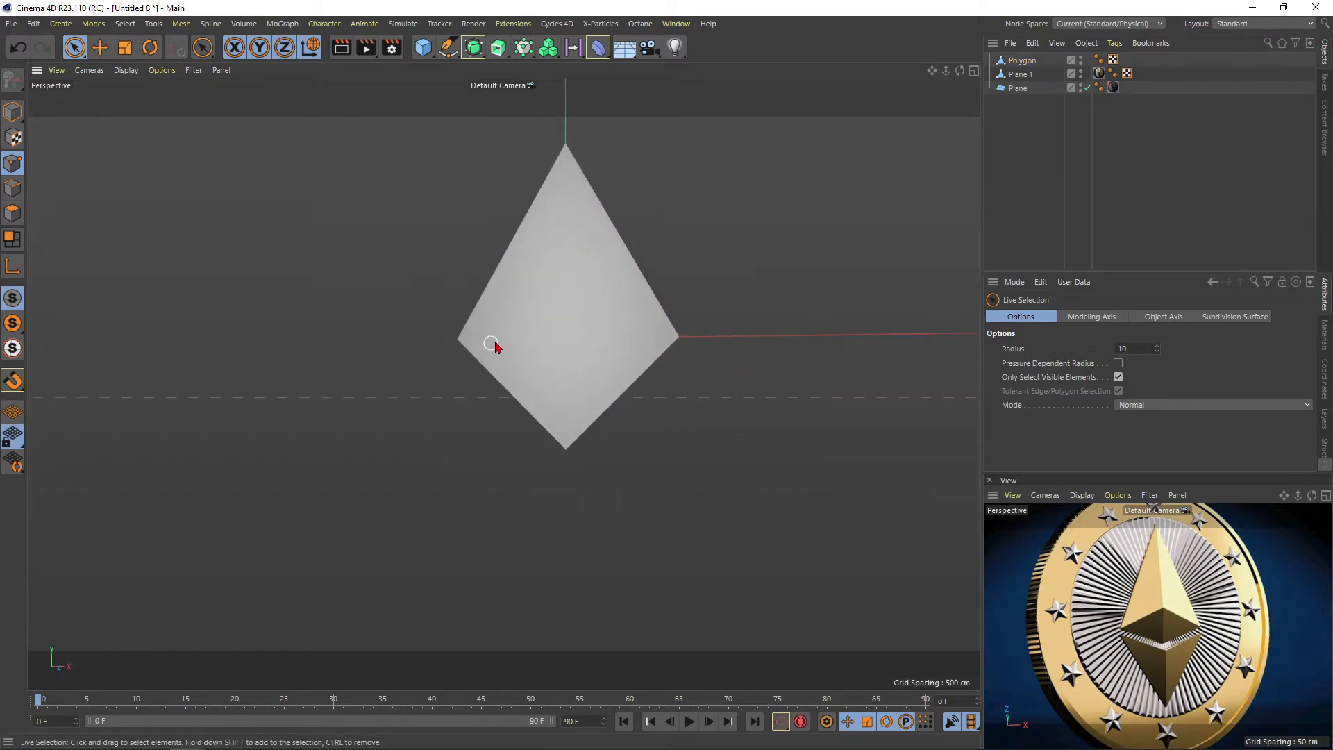
{"action": "left_click_drag", "start_coordinate": [588, 352], "coordinate": [535, 338], "text": "alt"}
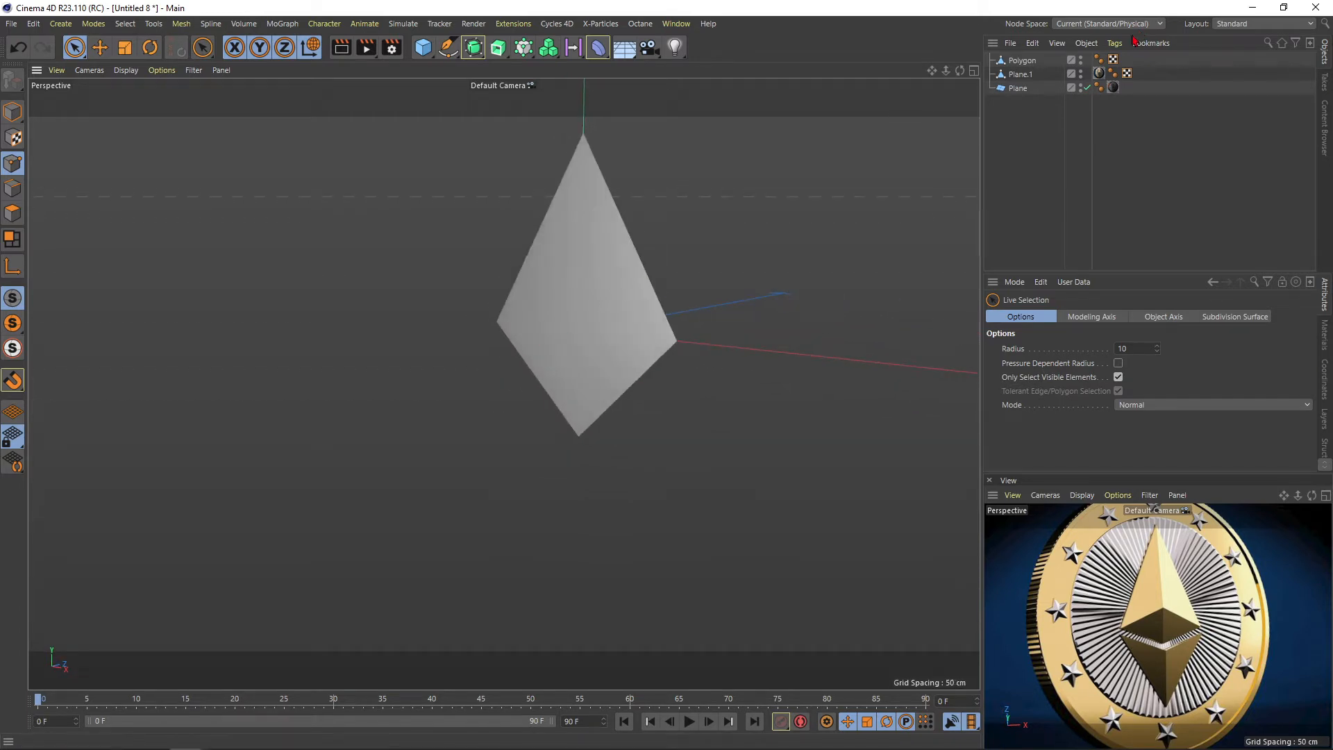
{"action": "left_click", "coordinate": [1036, 64]}
{"action": "left_click", "coordinate": [1099, 61]}
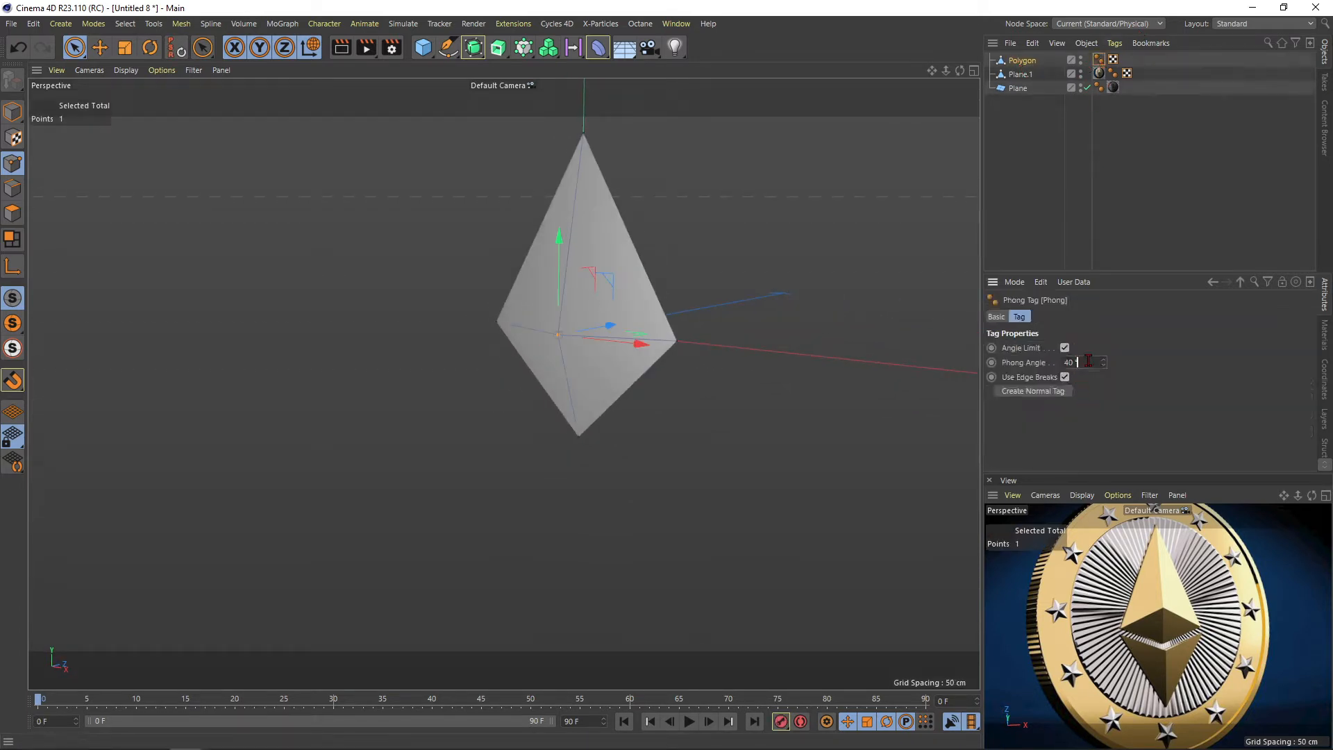
{"action": "key", "text": "Return"}
{"action": "left_click", "coordinate": [1025, 158]}
{"action": "left_click_drag", "start_coordinate": [571, 330], "coordinate": [534, 360], "text": "alt"}
{"action": "left_click", "coordinate": [1019, 62]}
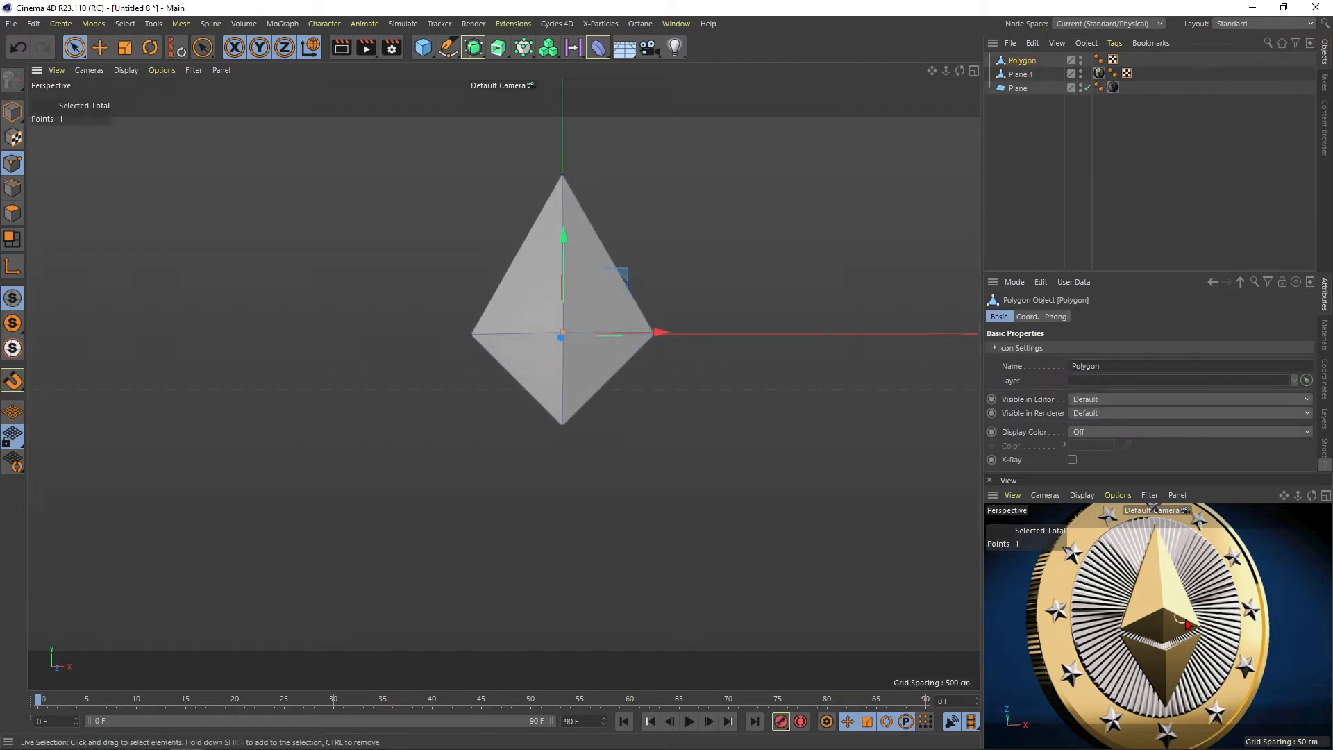
Raise the kite's centre point along the Y axis, then raise its bottom point to shorten the lower half
{"action": "left_click_drag", "start_coordinate": [714, 428], "coordinate": [595, 364], "text": "alt"}
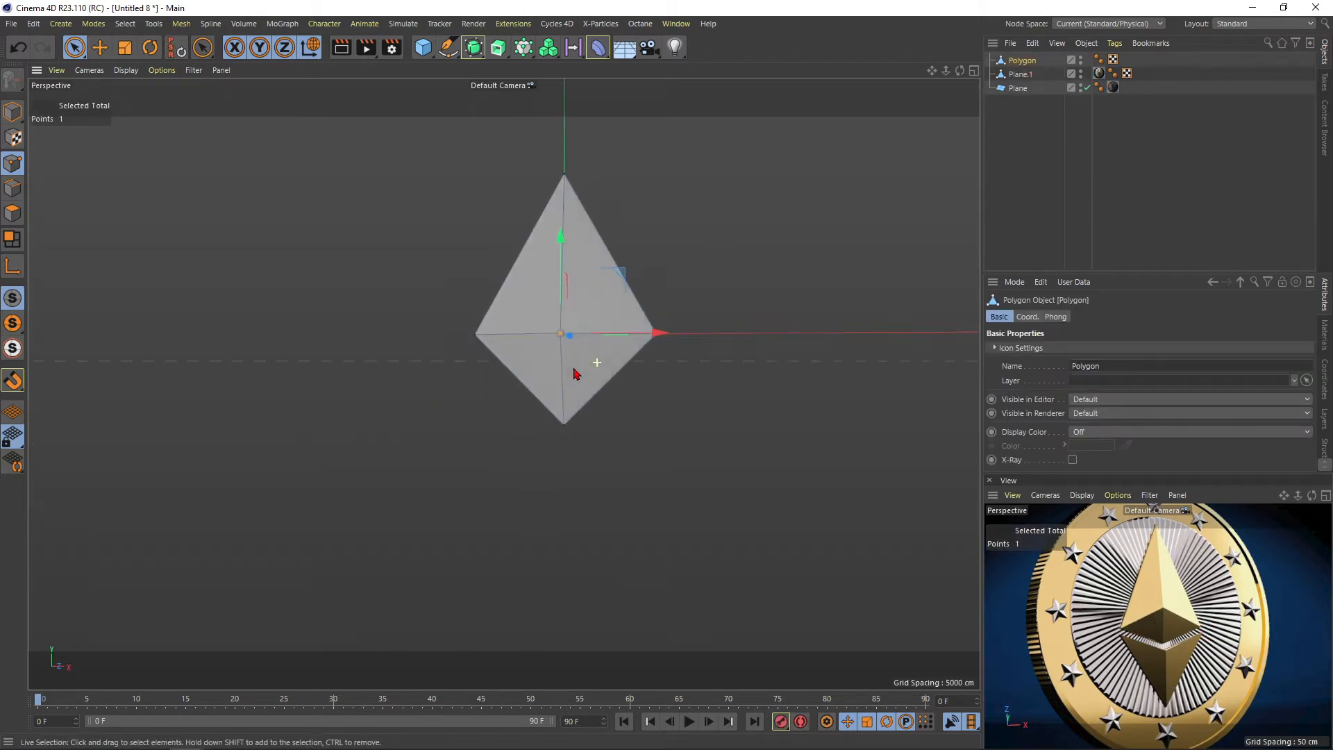
{"action": "left_click_drag", "start_coordinate": [562, 283], "coordinate": [558, 222]}
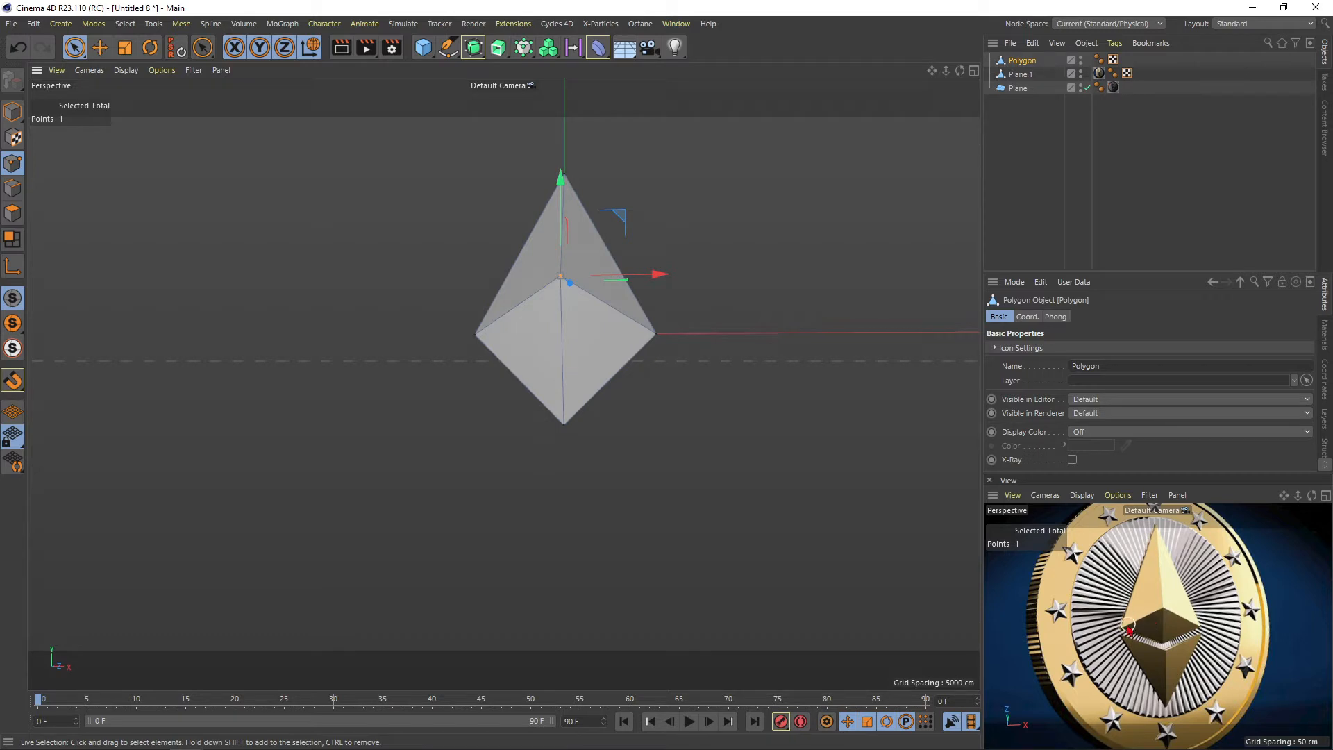
{"action": "left_click_drag", "start_coordinate": [567, 307], "coordinate": [559, 280], "text": "alt"}
{"action": "left_click_drag", "start_coordinate": [566, 291], "coordinate": [537, 339], "text": "alt"}
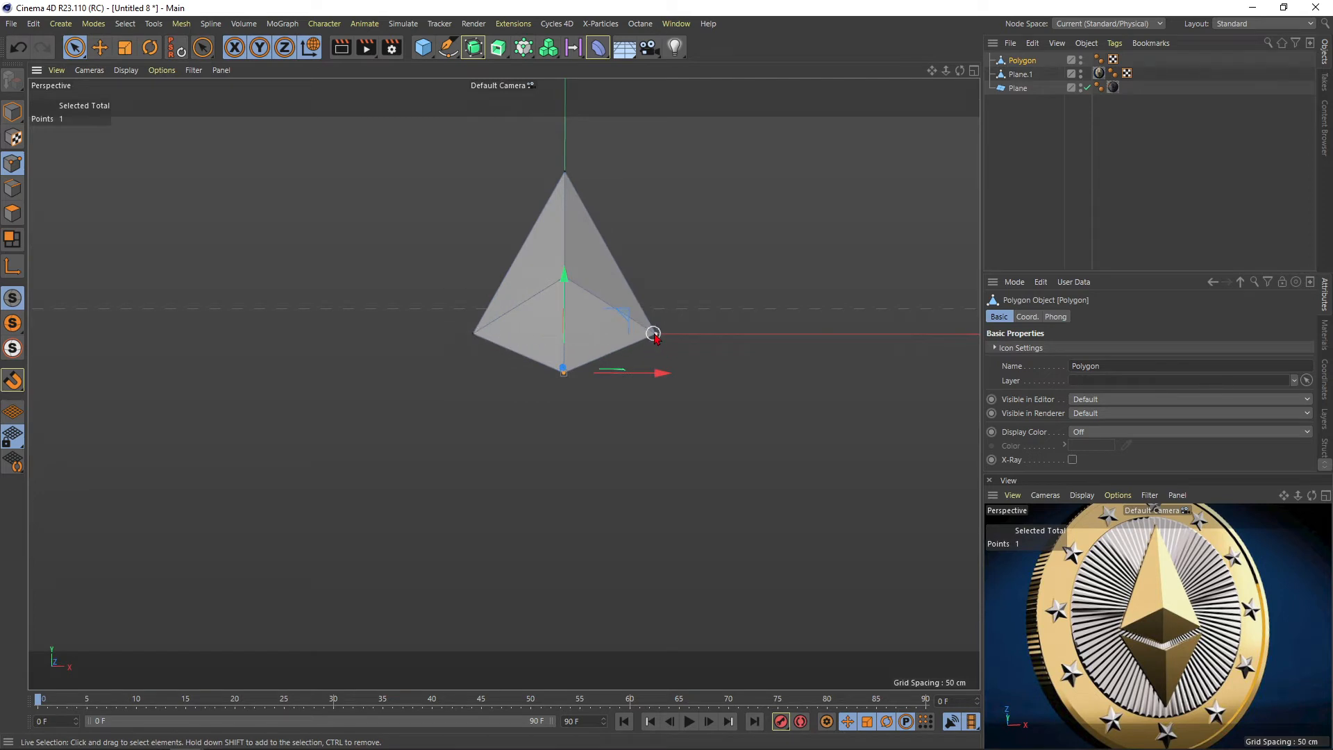
Lower the kite's centre point slightly and raise its top point along Y to match the reference logo's tall upper facets
{"action": "left_click", "coordinate": [561, 255]}
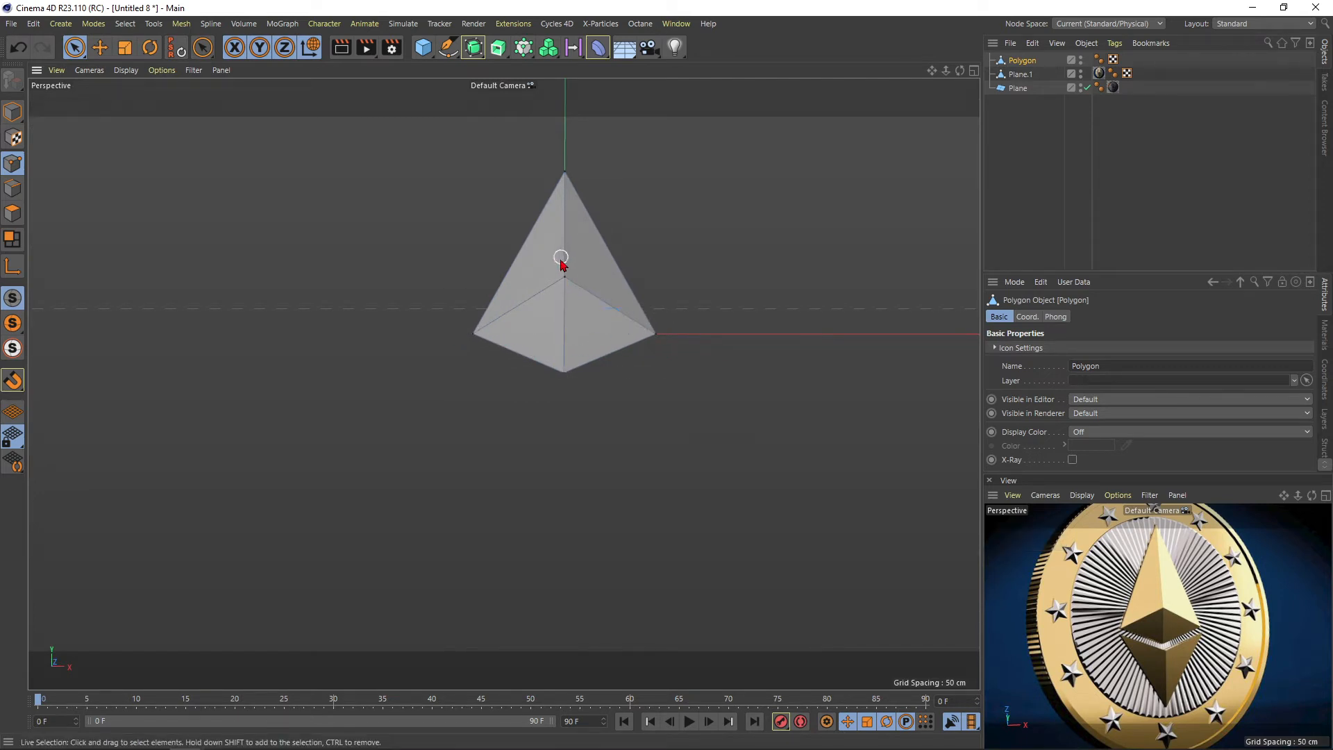
{"action": "left_click", "coordinate": [561, 275]}
{"action": "left_click_drag", "start_coordinate": [565, 231], "coordinate": [577, 283]}
{"action": "left_click_drag", "start_coordinate": [566, 203], "coordinate": [571, 118]}
{"action": "left_click_drag", "start_coordinate": [580, 259], "coordinate": [552, 271], "text": "alt"}
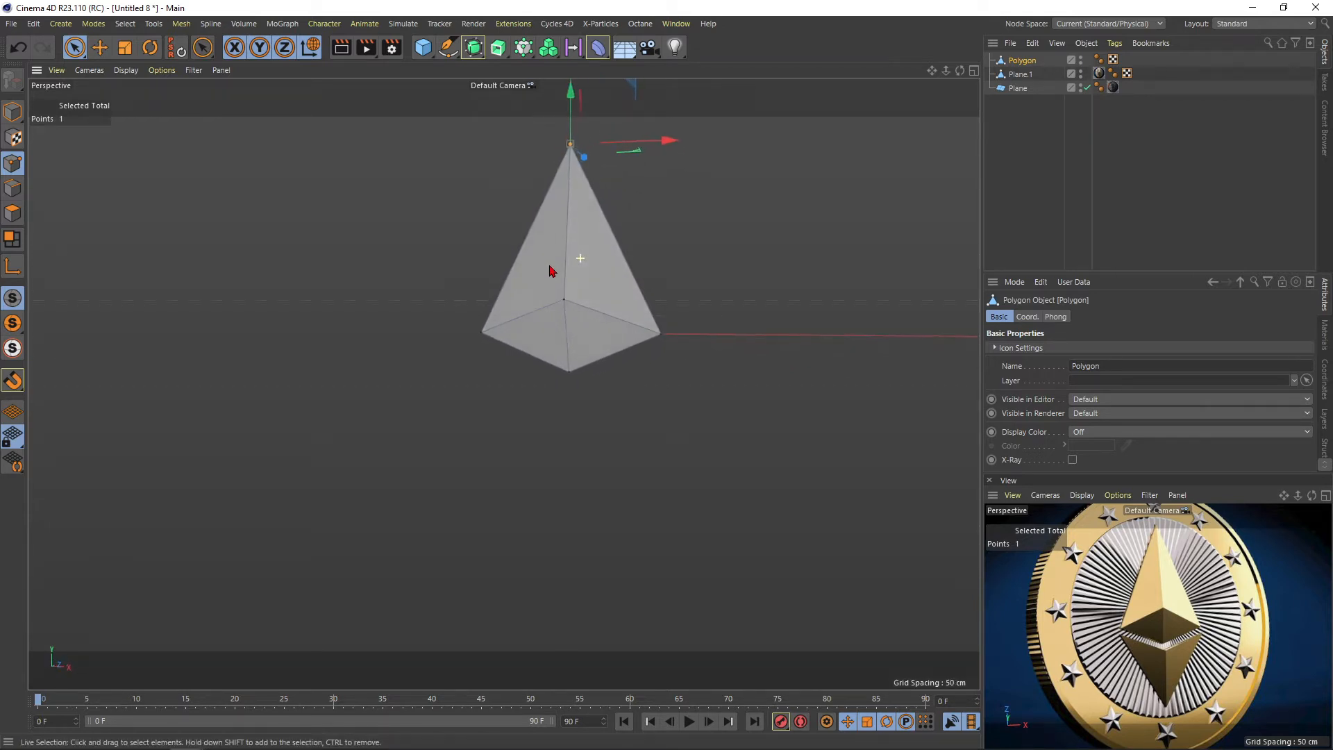
{"action": "left_click_drag", "start_coordinate": [566, 101], "coordinate": [573, 122]}
{"action": "left_click_drag", "start_coordinate": [563, 275], "coordinate": [550, 304], "text": "alt"}
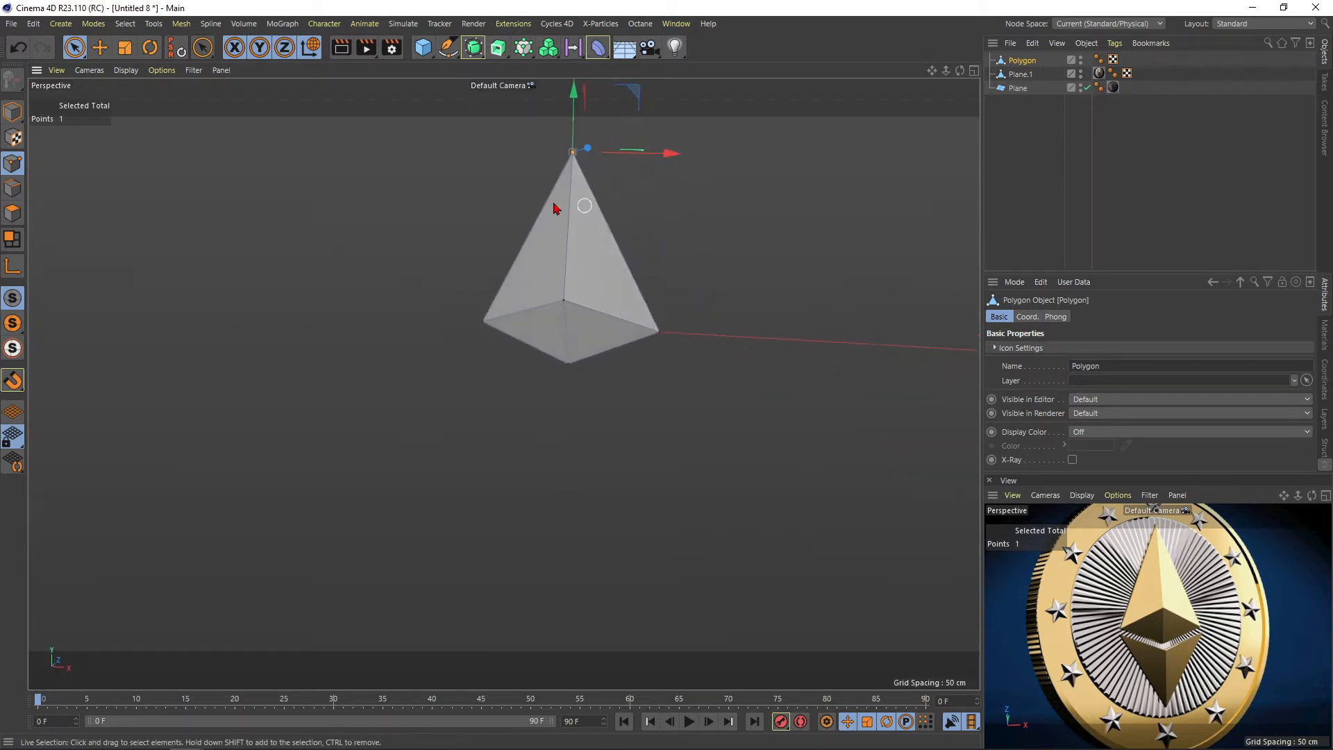
{"action": "left_click_drag", "start_coordinate": [556, 208], "coordinate": [575, 289], "text": "alt"}
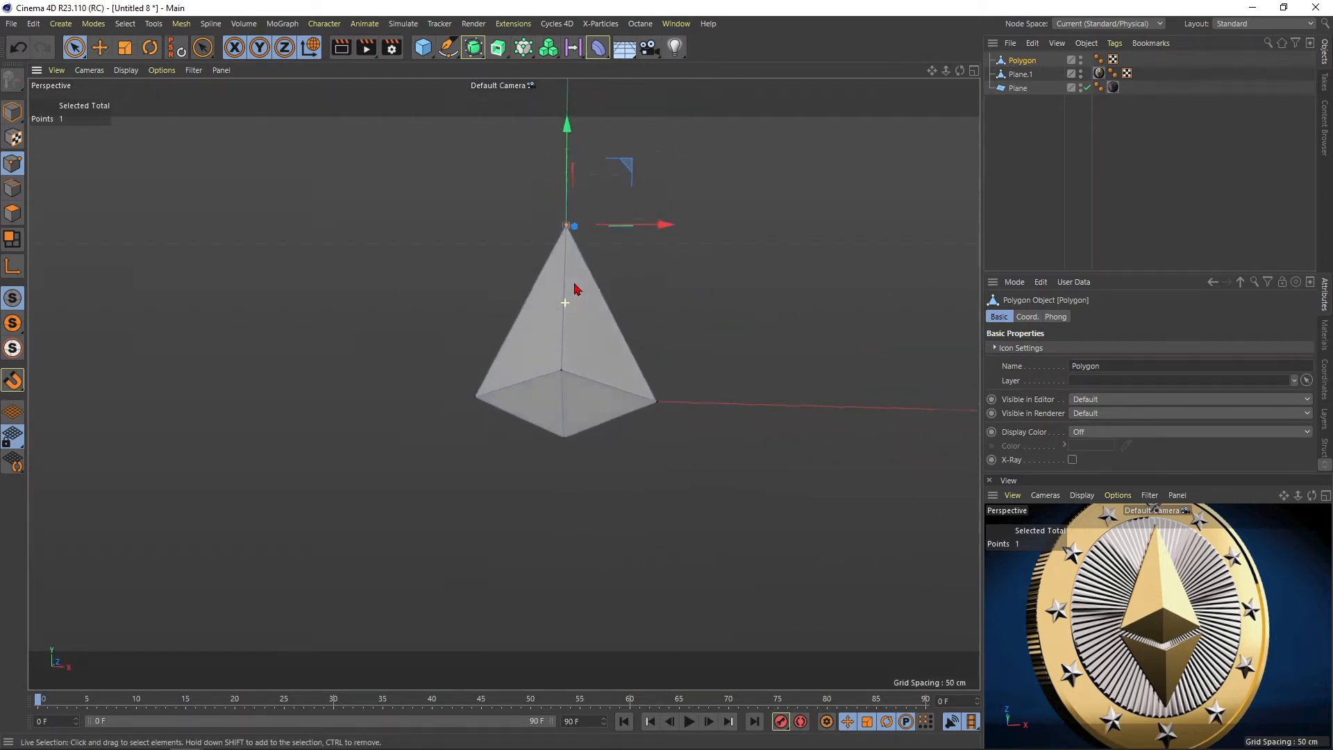
Add a Symmetry object and make the polygon its child
{"action": "left_click", "coordinate": [473, 47]}
{"action": "left_click", "coordinate": [633, 89]}
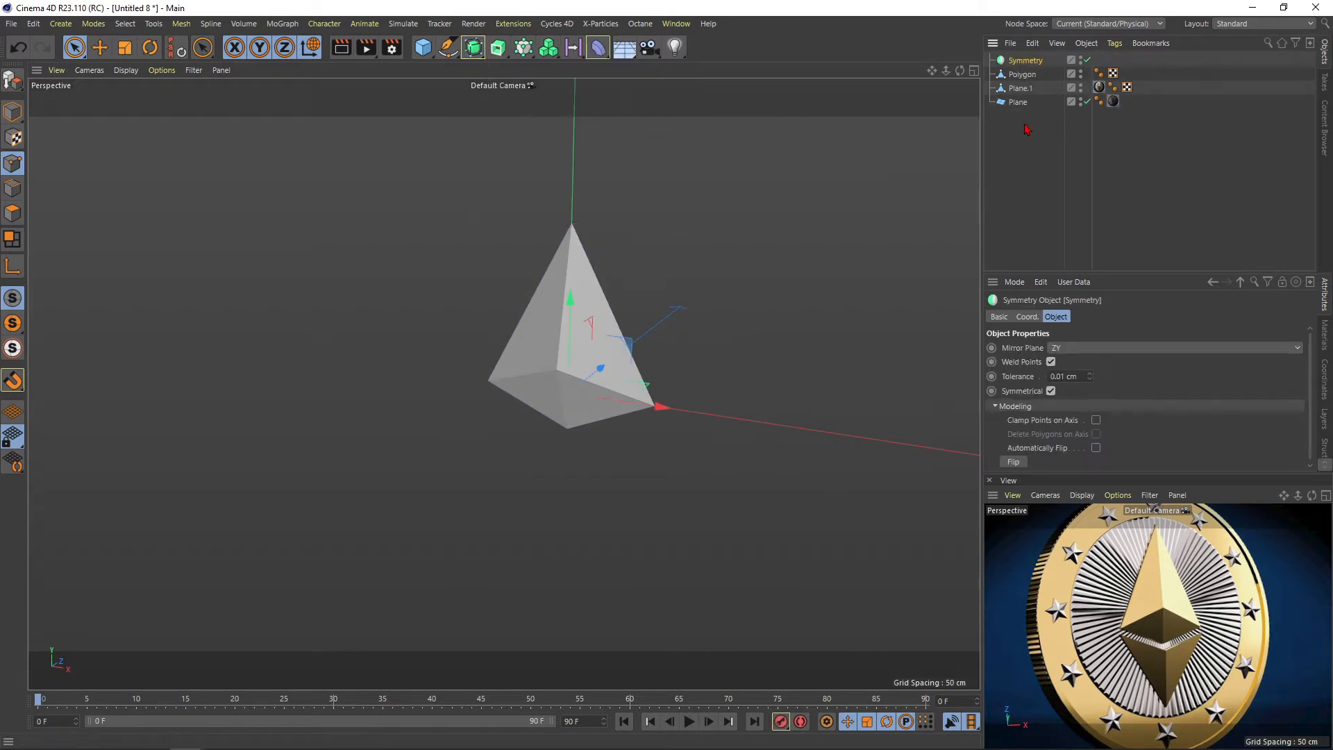
{"action": "left_click", "coordinate": [1027, 129]}
{"action": "left_click_drag", "start_coordinate": [1026, 61], "coordinate": [1027, 61]}
{"action": "left_click", "coordinate": [1026, 62]}
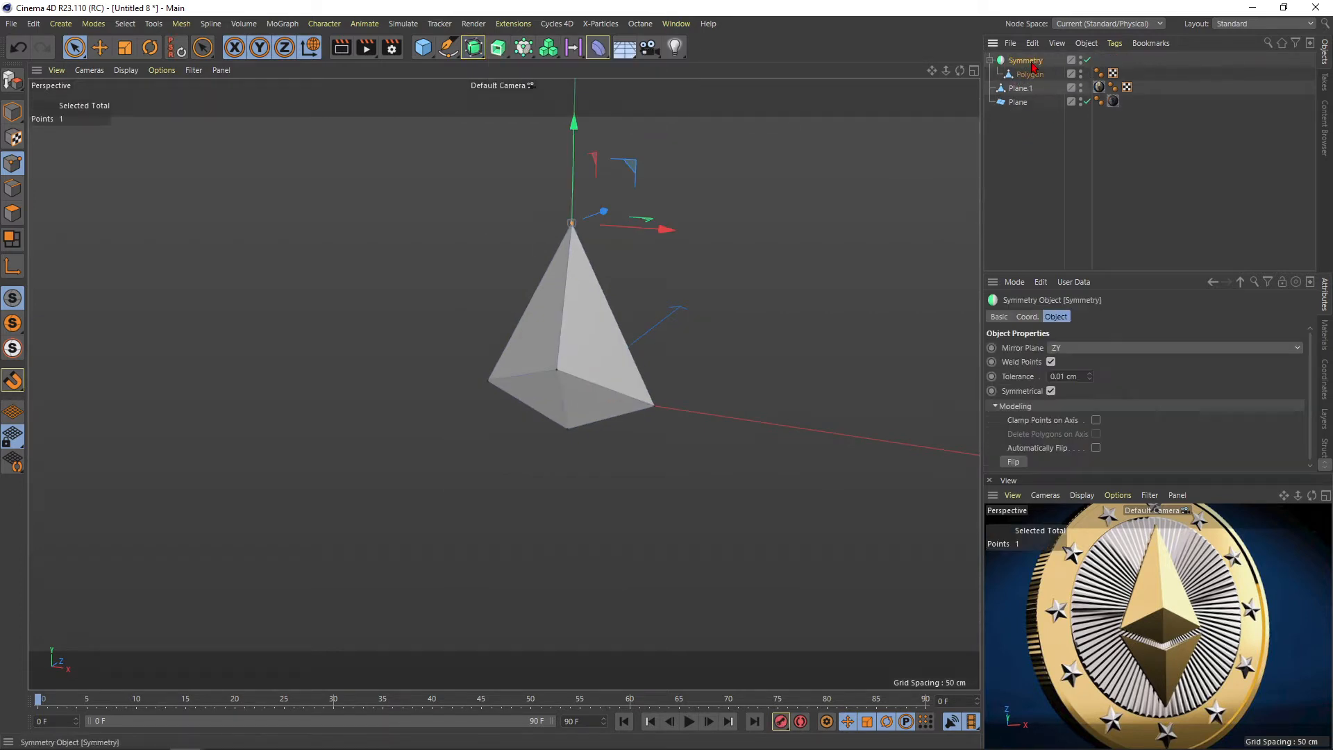
Set the Symmetry object's Mirror Plane to XY and check the closed shape from the side and back
{"action": "left_click_drag", "start_coordinate": [556, 347], "coordinate": [476, 320], "text": "alt"}
{"action": "middle_click_drag", "start_coordinate": [592, 357], "coordinate": [520, 340], "text": "alt"}
{"action": "left_click_drag", "start_coordinate": [520, 343], "coordinate": [546, 373], "text": "alt"}
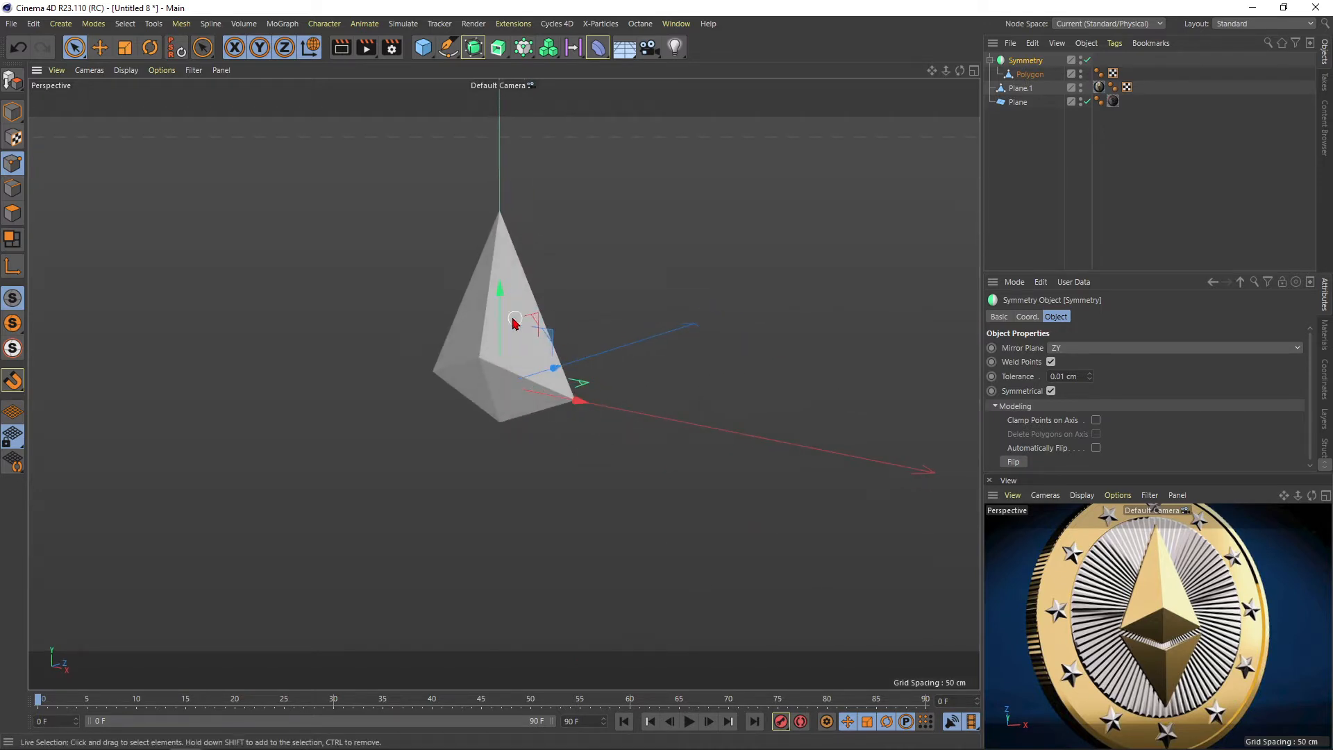
{"action": "left_click", "coordinate": [1084, 348]}
{"action": "left_click", "coordinate": [1083, 360]}
{"action": "left_click_drag", "start_coordinate": [526, 334], "coordinate": [336, 403], "text": "alt"}
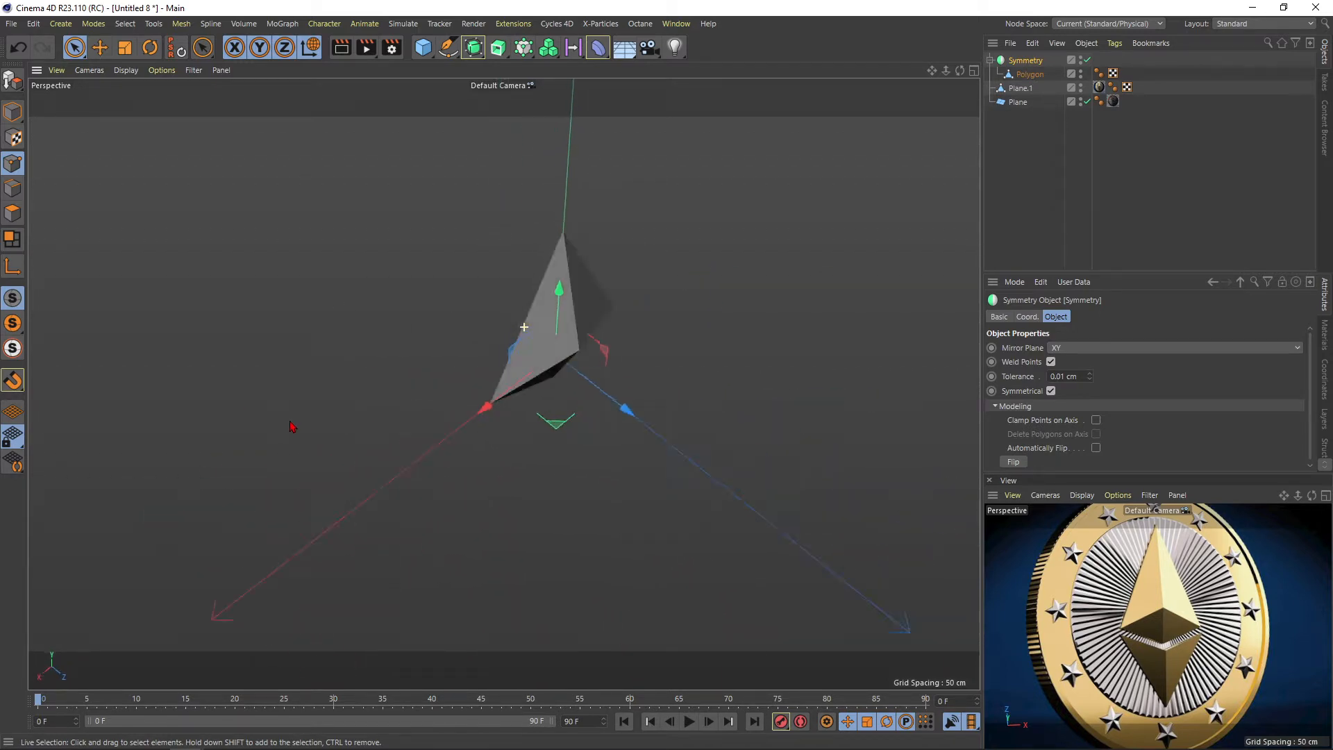
{"action": "left_click_drag", "start_coordinate": [366, 531], "coordinate": [391, 336], "text": "alt"}
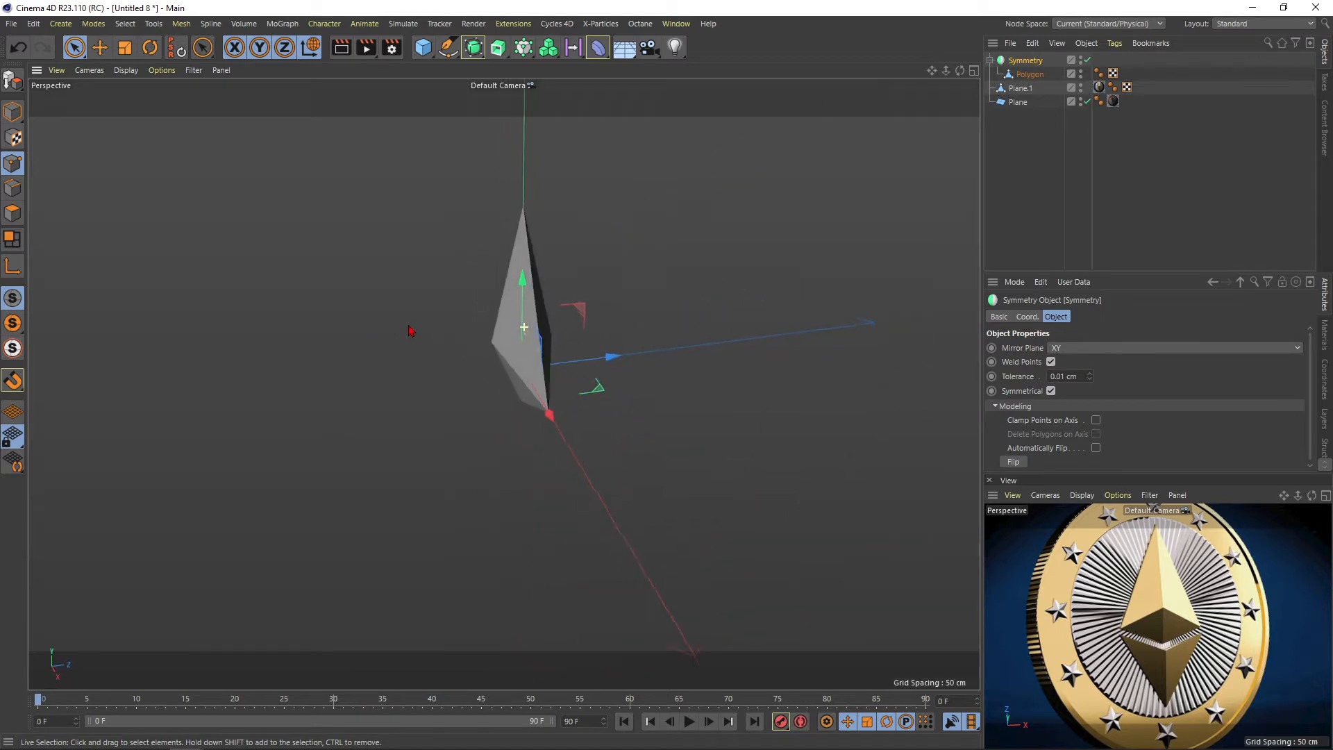
{"action": "left_click_drag", "start_coordinate": [526, 323], "coordinate": [483, 297], "text": "alt"}
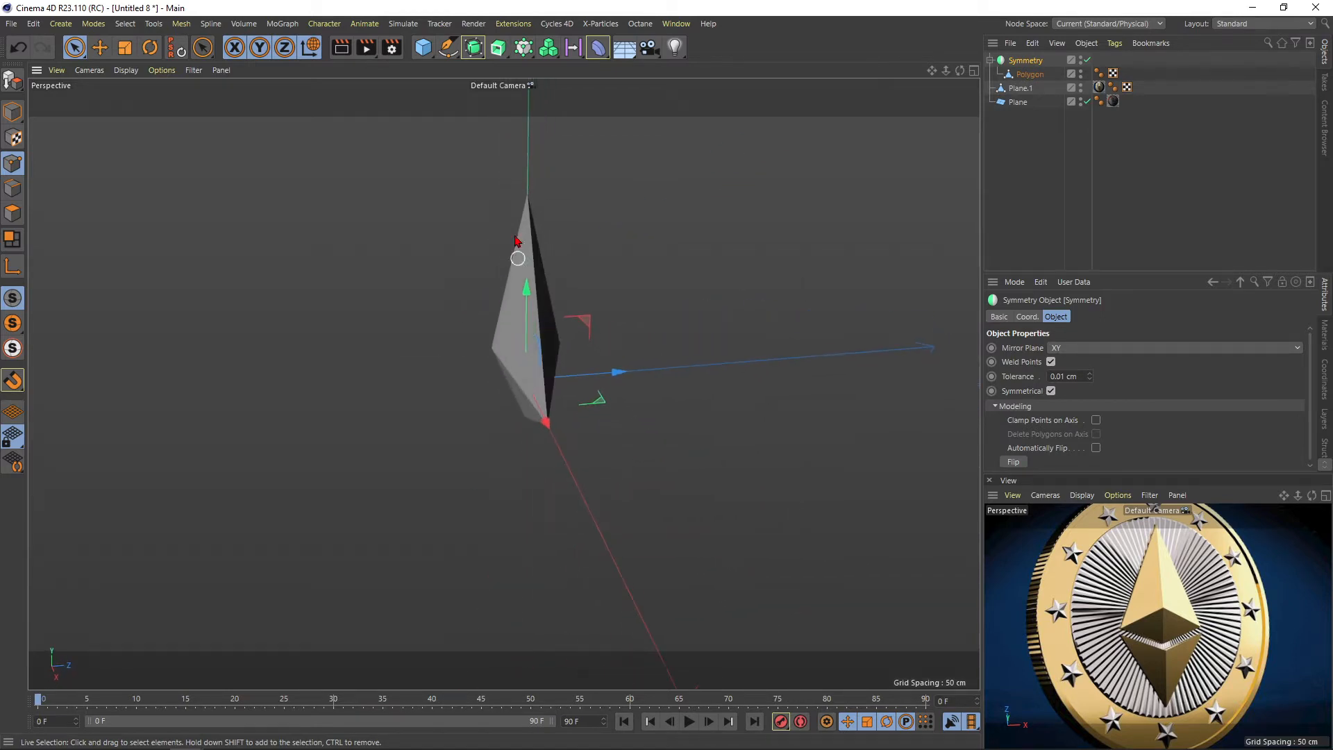
Make the Symmetry object editable, take the mirrored polygon out of the resulting null, and delete the null
{"action": "key", "text": "c"}
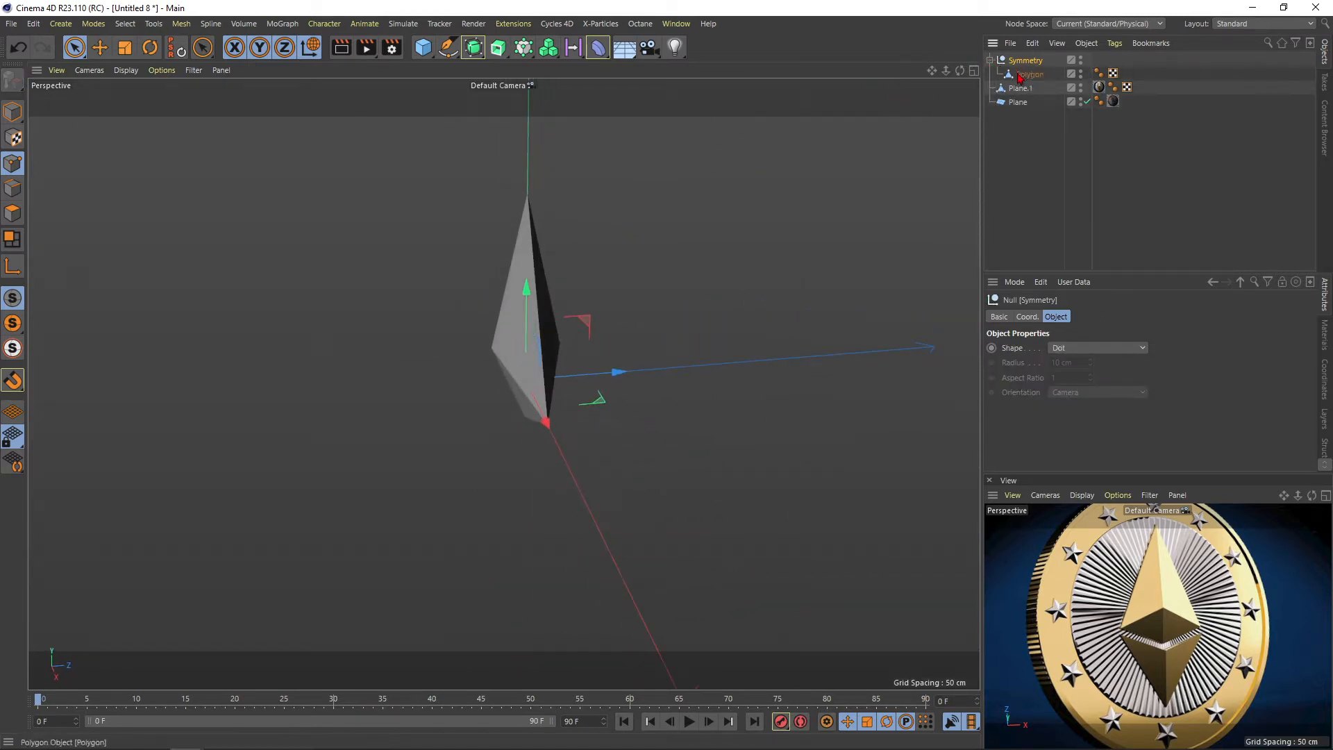
{"action": "left_click_drag", "start_coordinate": [1019, 74], "coordinate": [1018, 81]}
{"action": "left_click", "coordinate": [1023, 60]}
{"action": "key", "text": "Delete"}
{"action": "left_click", "coordinate": [1023, 61]}
Scale the mirrored polygon up along the Z axis in Model mode to thicken it
{"action": "left_click_drag", "start_coordinate": [513, 331], "coordinate": [462, 356], "text": "alt"}
{"action": "left_click", "coordinate": [15, 114]}
{"action": "left_click", "coordinate": [125, 48]}
{"action": "left_click_drag", "start_coordinate": [632, 375], "coordinate": [652, 372]}
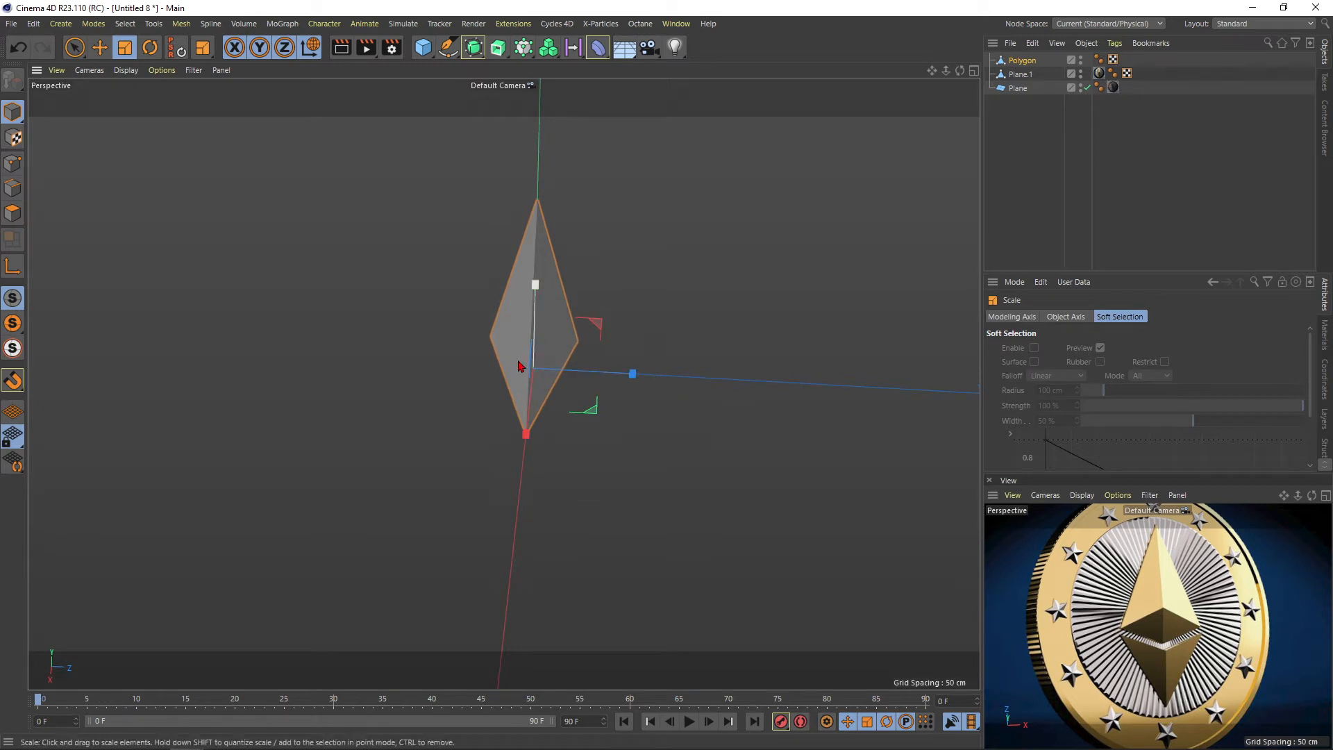
{"action": "left_click_drag", "start_coordinate": [519, 352], "coordinate": [672, 318], "text": "alt"}
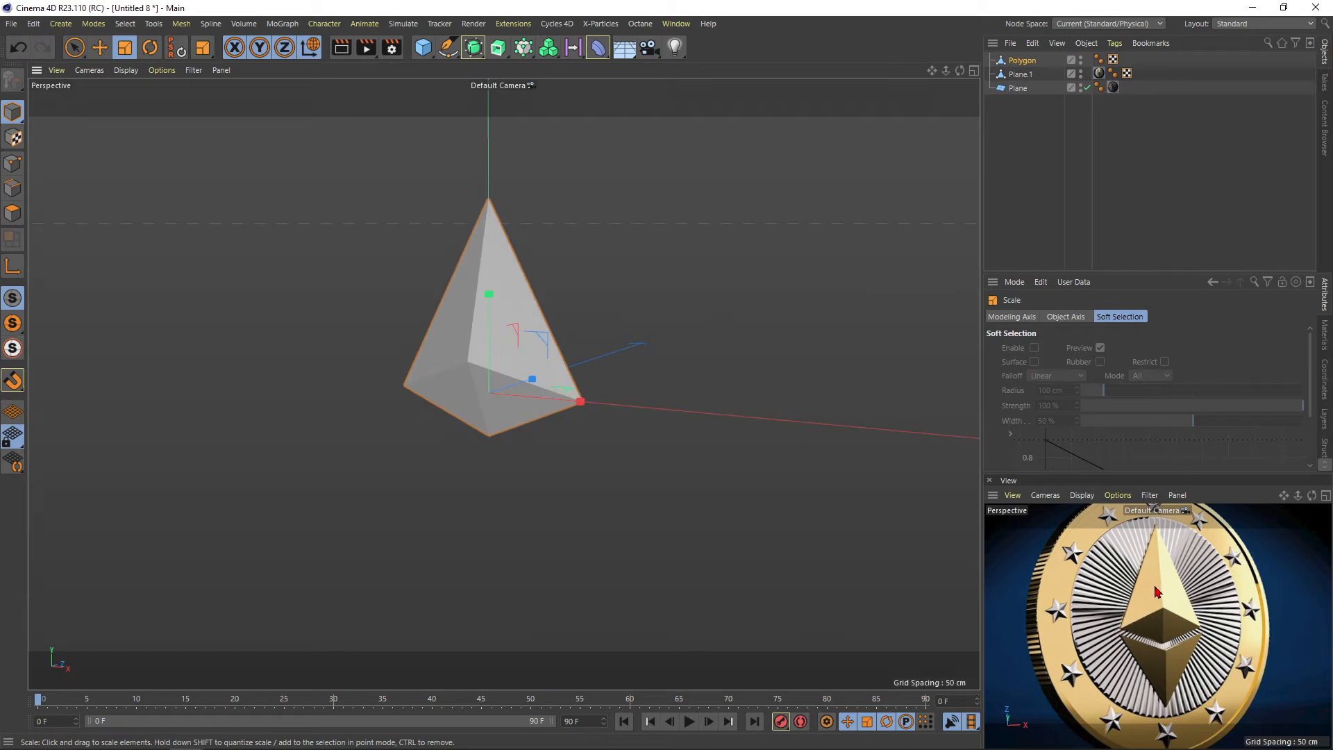
{"action": "left_click_drag", "start_coordinate": [527, 389], "coordinate": [523, 366], "text": "alt"}
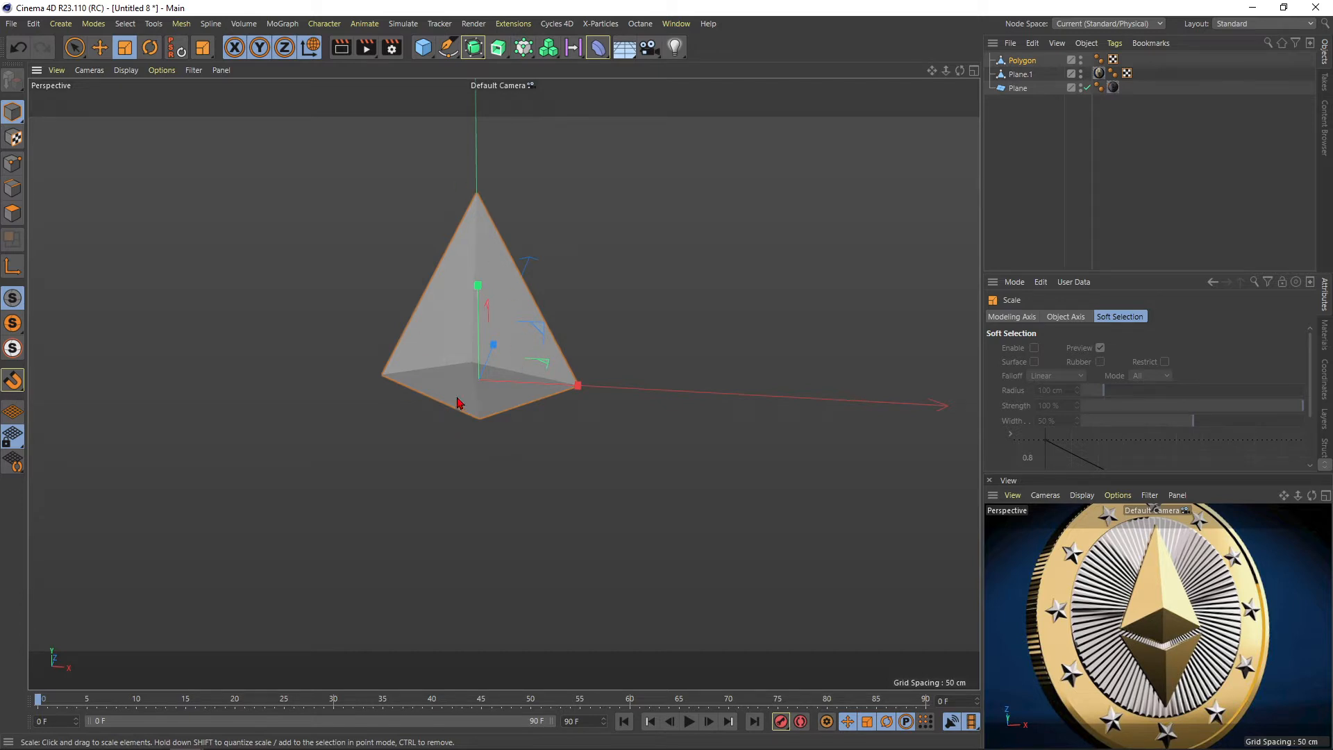
Place the polygon in a Volume Builder under a Volume Mesher and set the Voxel Size to 1 cm
{"action": "left_click_drag", "start_coordinate": [549, 53], "coordinate": [607, 90]}
{"action": "left_click_drag", "start_coordinate": [1032, 77], "coordinate": [1039, 75]}
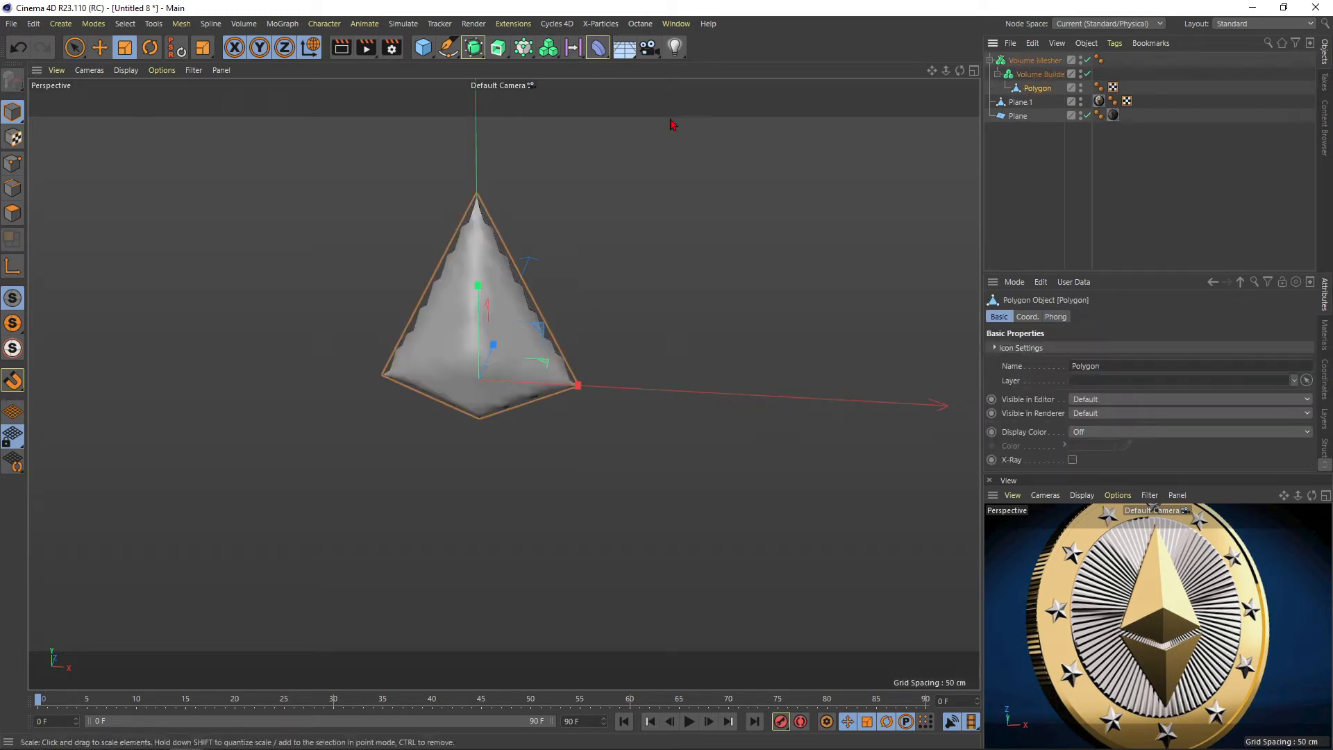
{"action": "left_click", "coordinate": [1037, 75]}
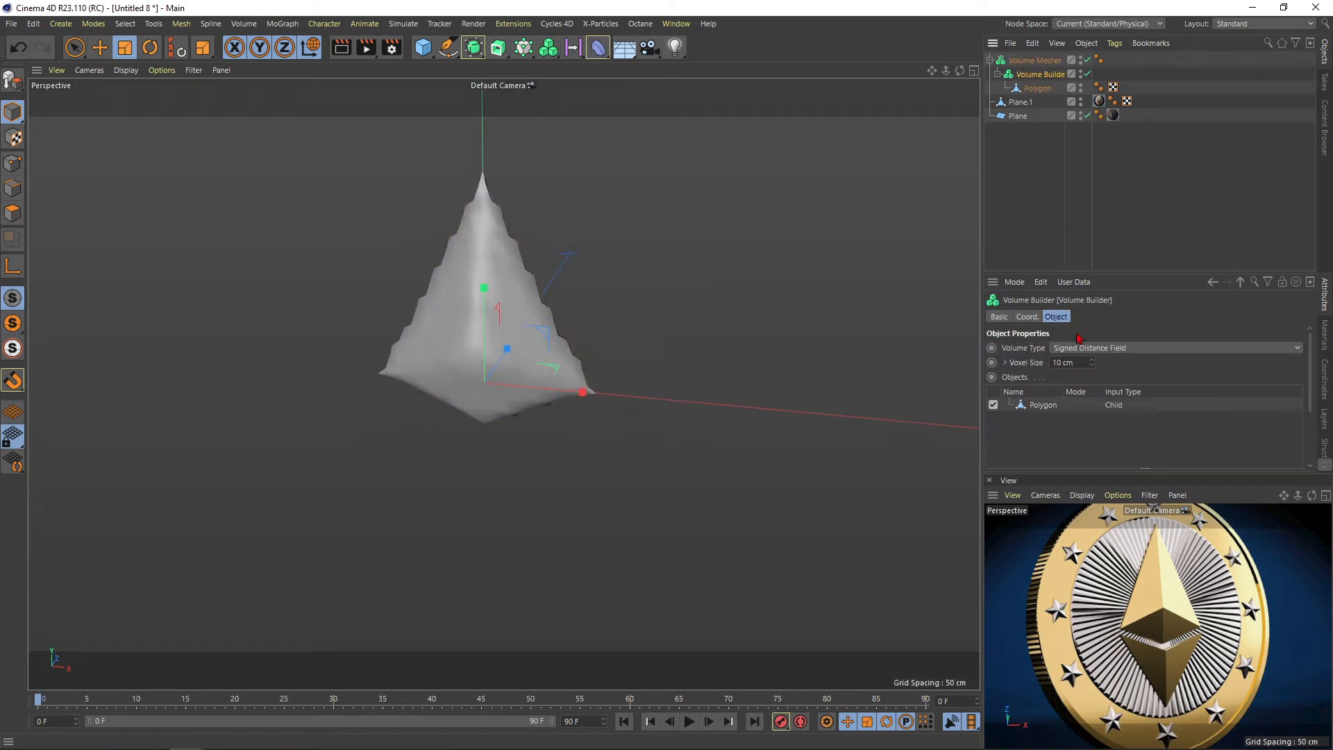
{"action": "left_click", "coordinate": [1078, 366]}
{"action": "type", "text": "1"}
{"action": "key", "text": "Return"}
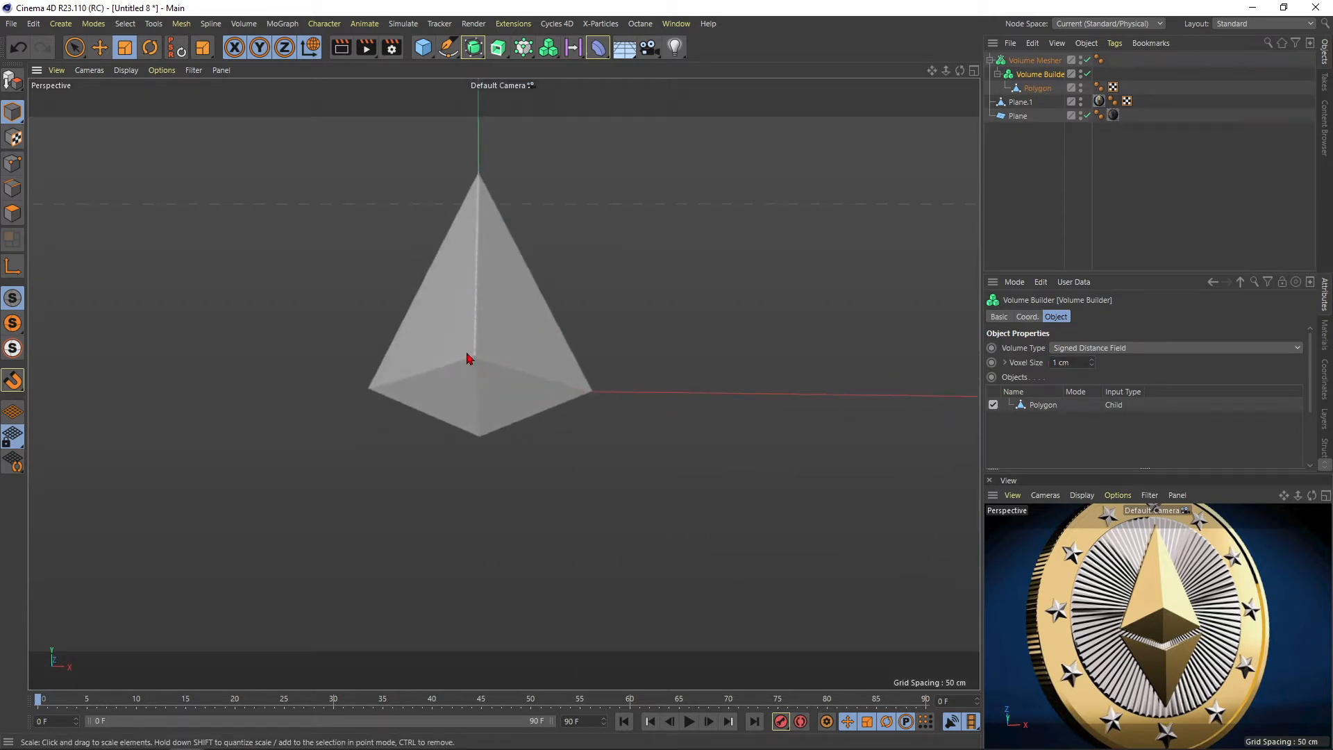
{"action": "left_click_drag", "start_coordinate": [467, 359], "coordinate": [463, 262], "text": "alt"}
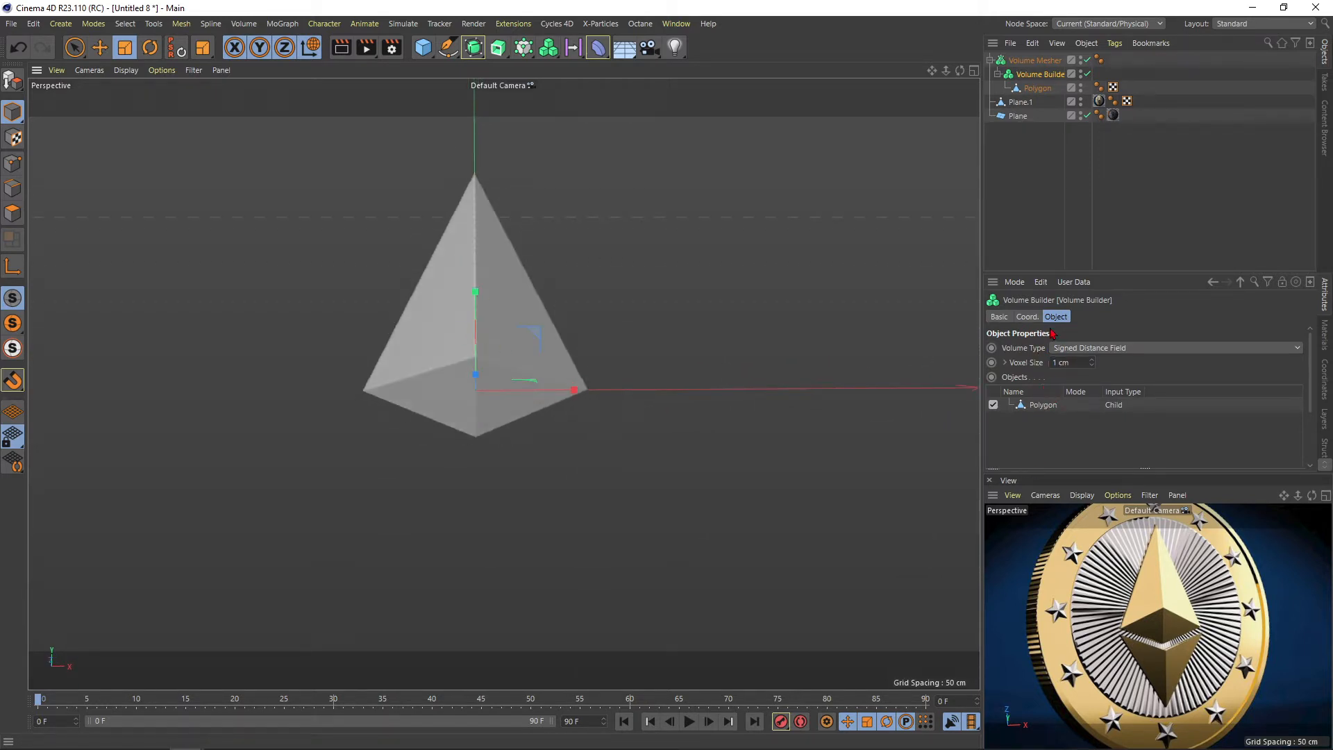
Add an SDF Smooth filter to the Volume Builder and reduce its Strength, trying 30% and then a slightly higher value
{"action": "scroll", "coordinate": [1312, 384], "scroll_direction": "down", "scroll_amount": 3}
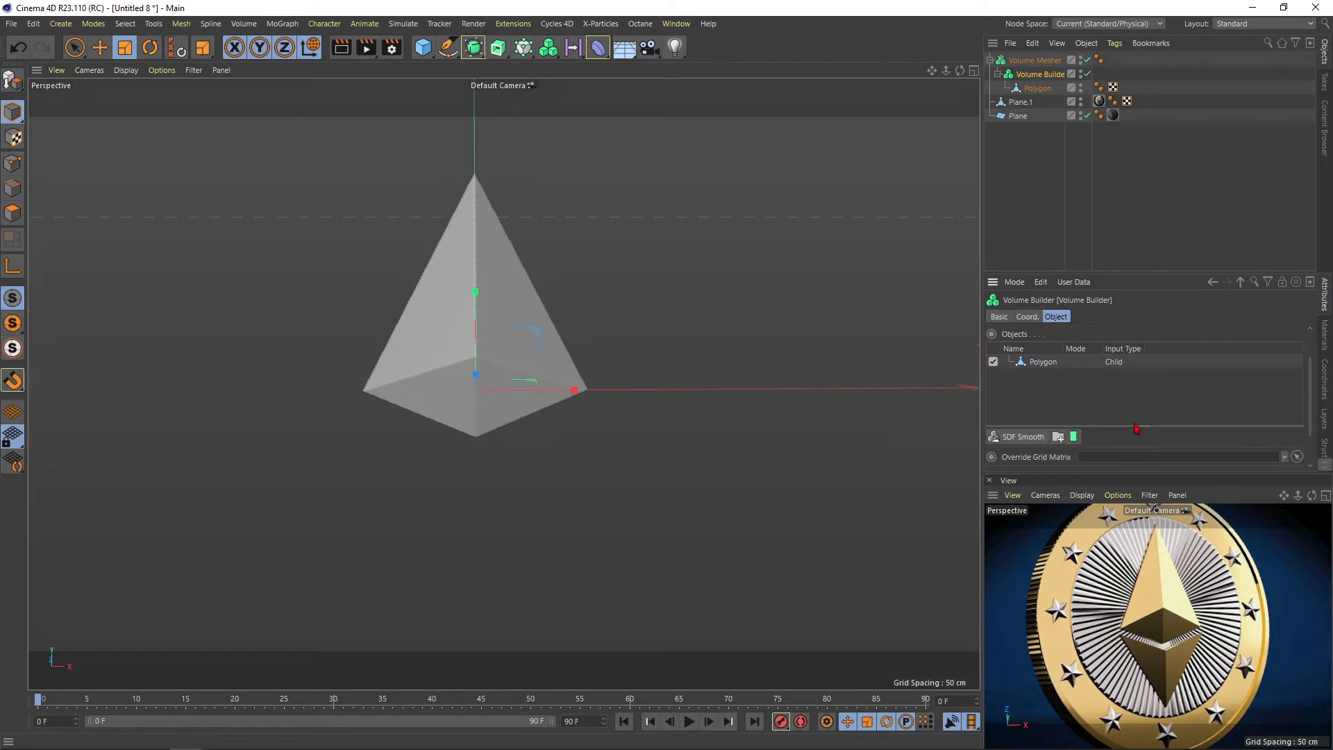
{"action": "left_click", "coordinate": [1016, 437]}
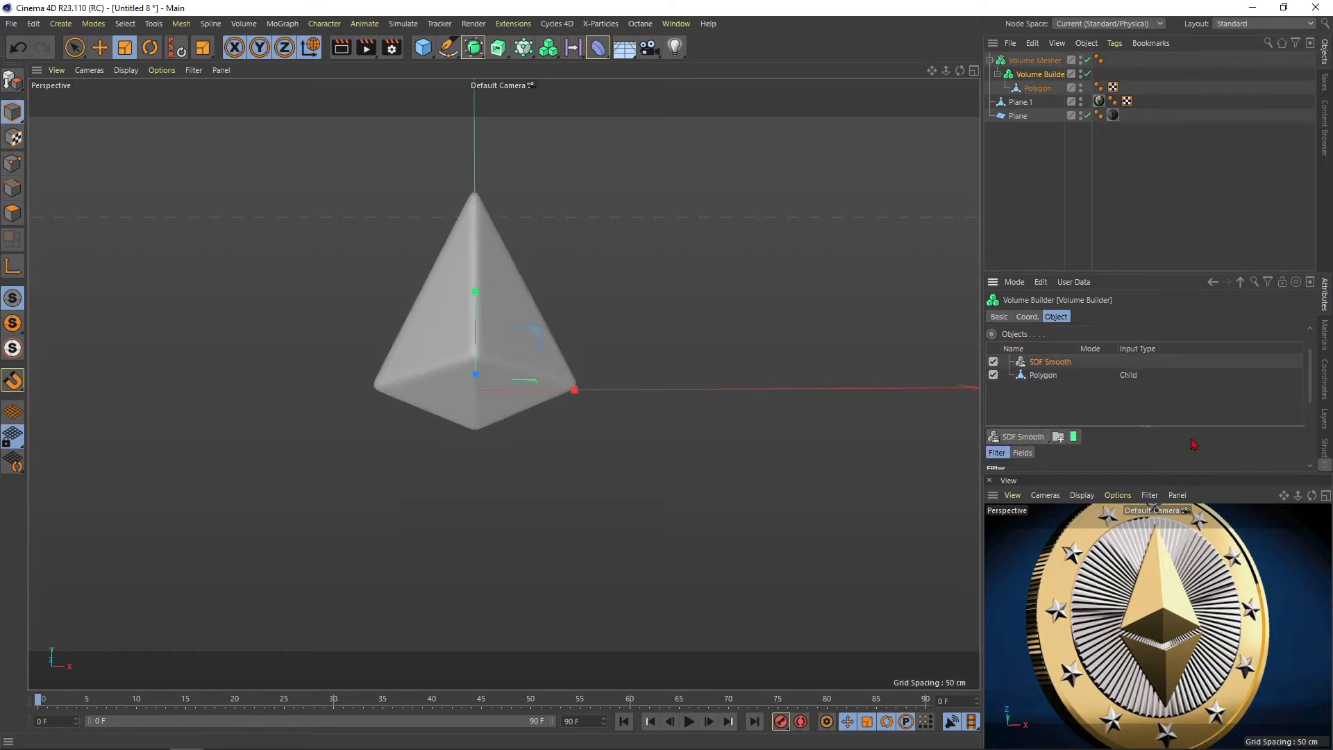
{"action": "left_click_drag", "start_coordinate": [1309, 390], "coordinate": [1191, 404]}
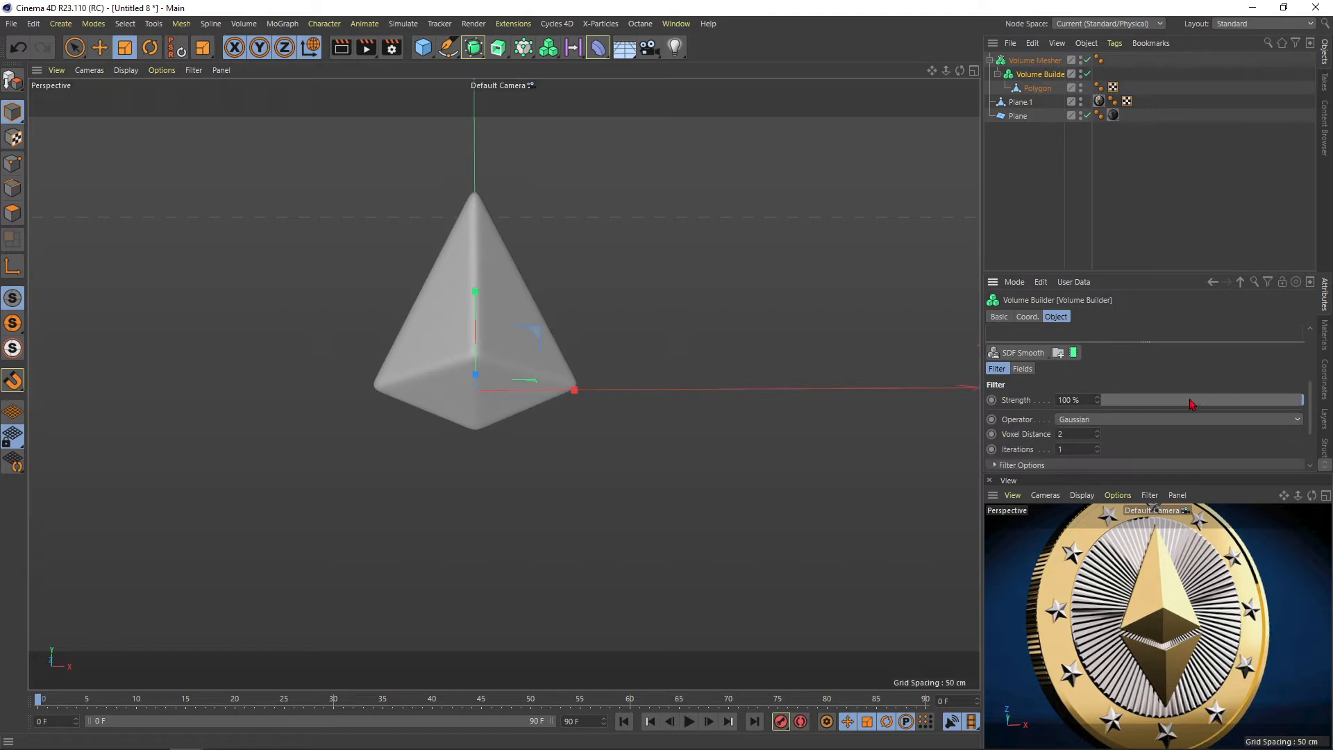
{"action": "key", "text": "Return"}
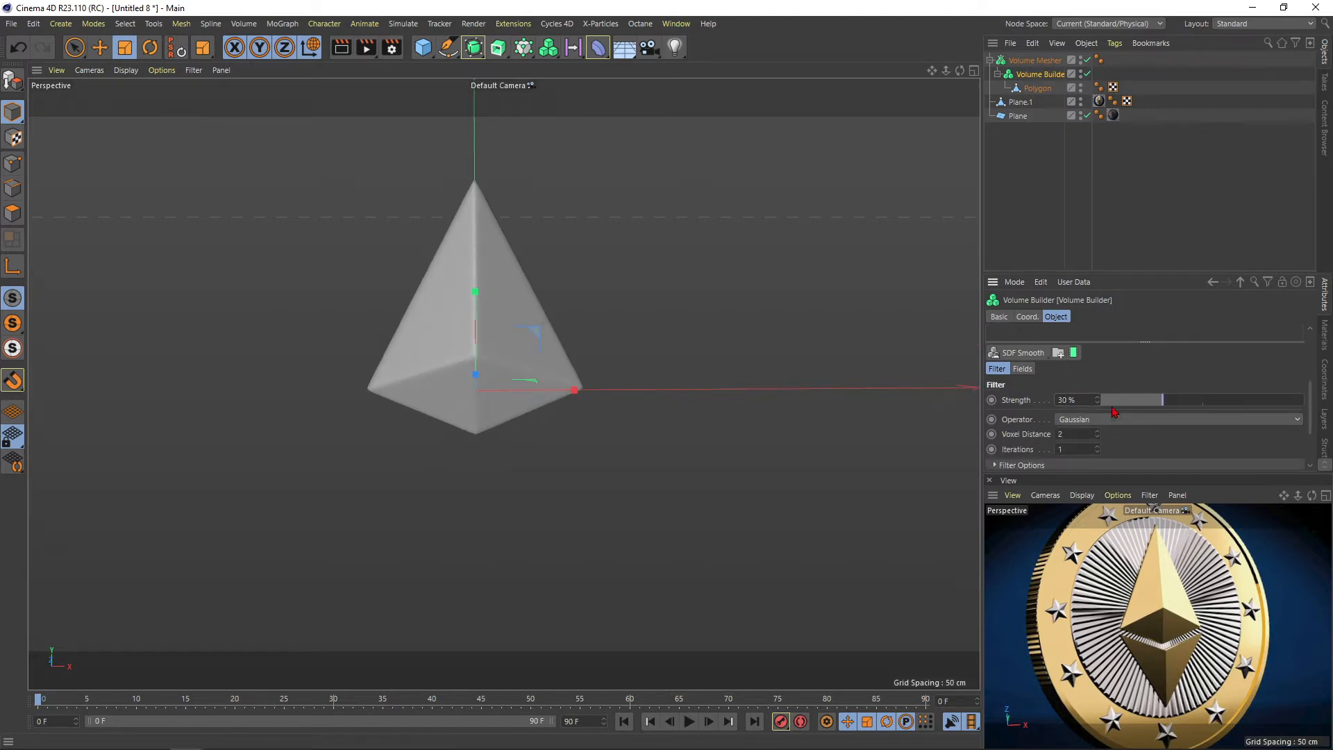
{"action": "key", "text": "Return"}
{"action": "scroll", "coordinate": [1076, 375], "scroll_direction": "up", "scroll_amount": 5}
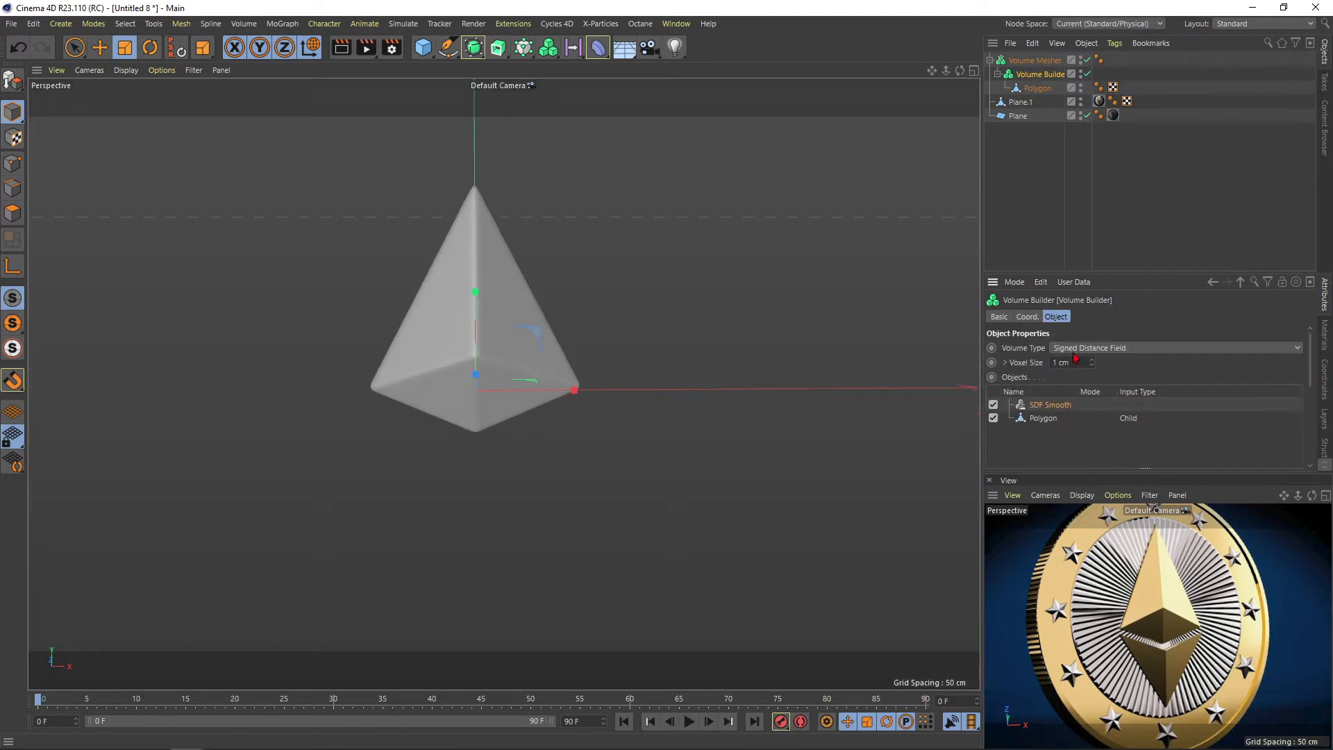
Refine the Volume Builder's Voxel Size to 0.5 cm and inspect the softened edges
{"action": "left_click", "coordinate": [1071, 364]}
{"action": "type", "text": "0,5"}
{"action": "key", "text": "Return"}
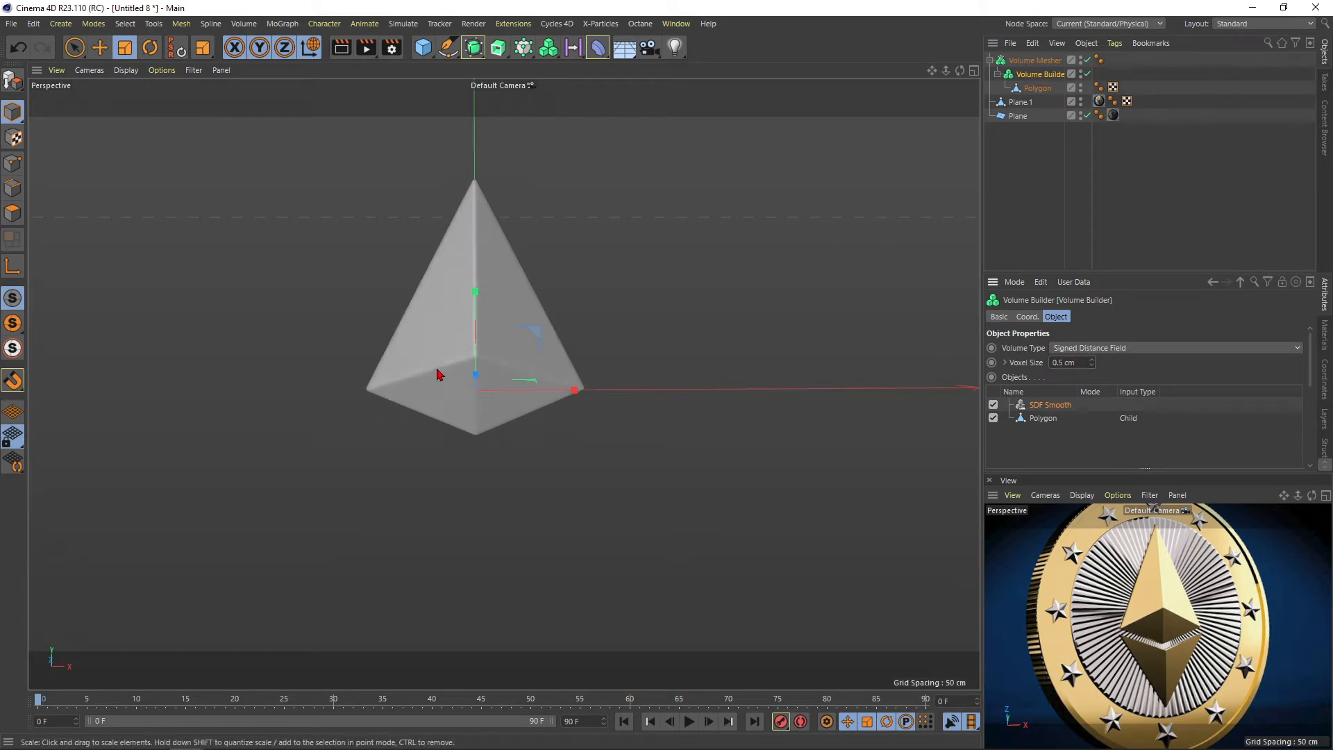
{"action": "mouse_move", "coordinate": [443, 355]}
{"action": "left_mouse_down", "text": "alt"}
{"action": "mouse_move", "coordinate": [475, 357]}
{"action": "mouse_move", "coordinate": [315, 389]}
{"action": "mouse_move", "coordinate": [309, 355]}
{"action": "mouse_move", "coordinate": [417, 312]}
{"action": "mouse_move", "coordinate": [484, 369]}
{"action": "left_mouse_up", "text": "alt"}
{"action": "right_click_drag", "start_coordinate": [482, 356], "coordinate": [407, 402], "text": "alt"}
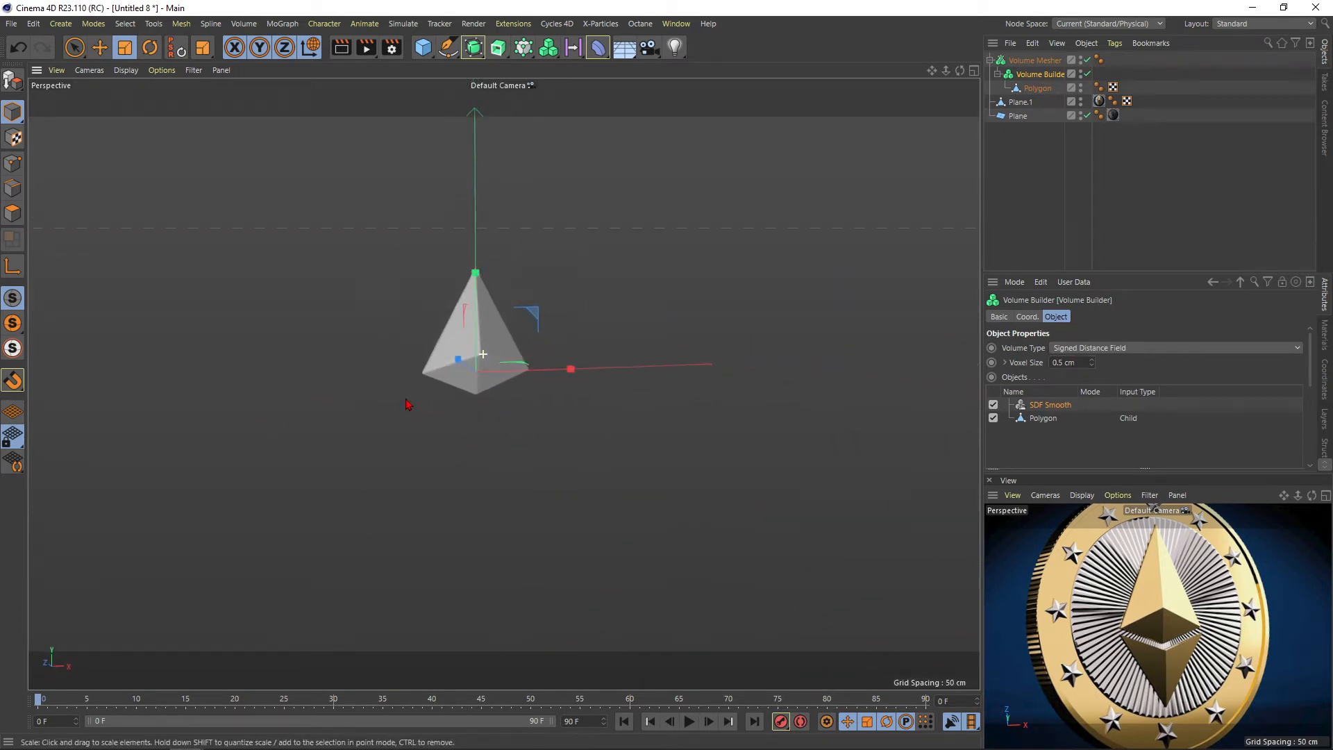
{"action": "left_click_drag", "start_coordinate": [477, 343], "coordinate": [404, 359], "text": "alt"}
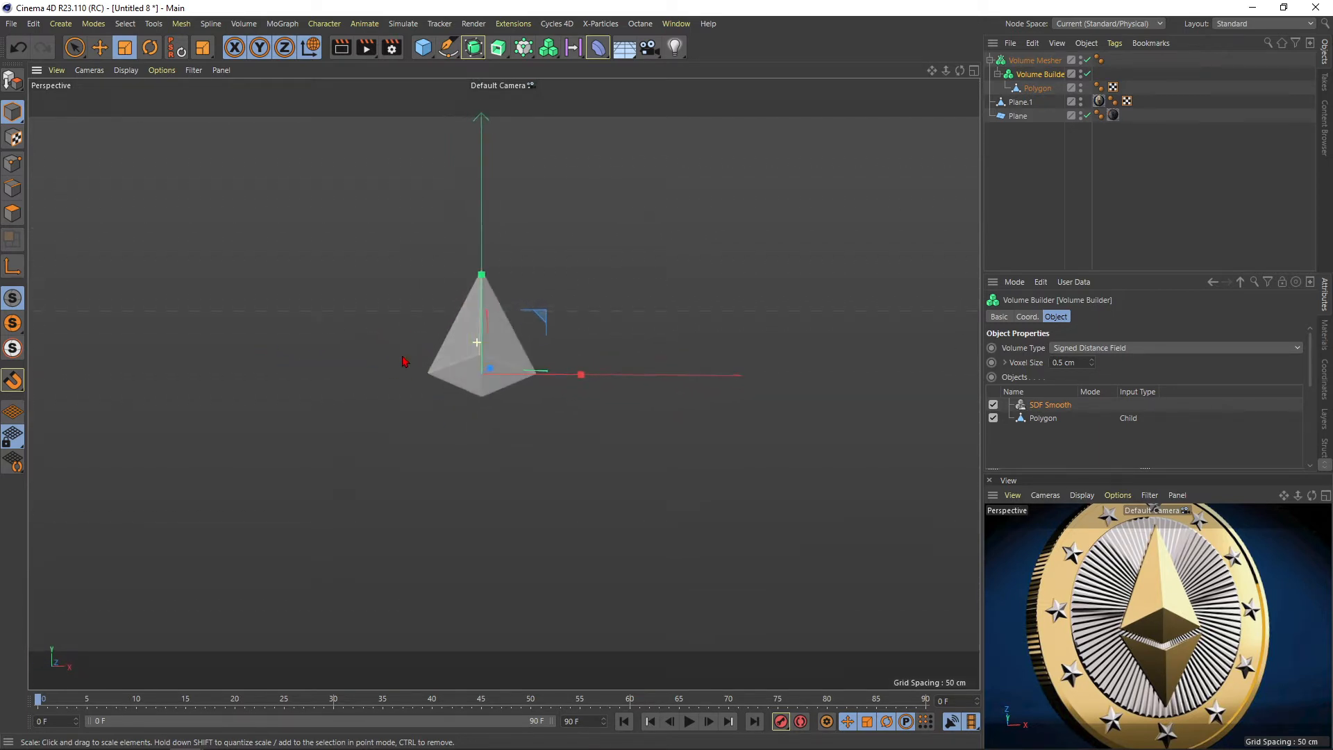
{"action": "right_click_drag", "start_coordinate": [470, 343], "coordinate": [516, 327], "text": "alt"}
Copy the polygon out of the Volume Mesher to the root of the hierarchy and hide the original inside it
{"action": "left_click", "coordinate": [1040, 173]}
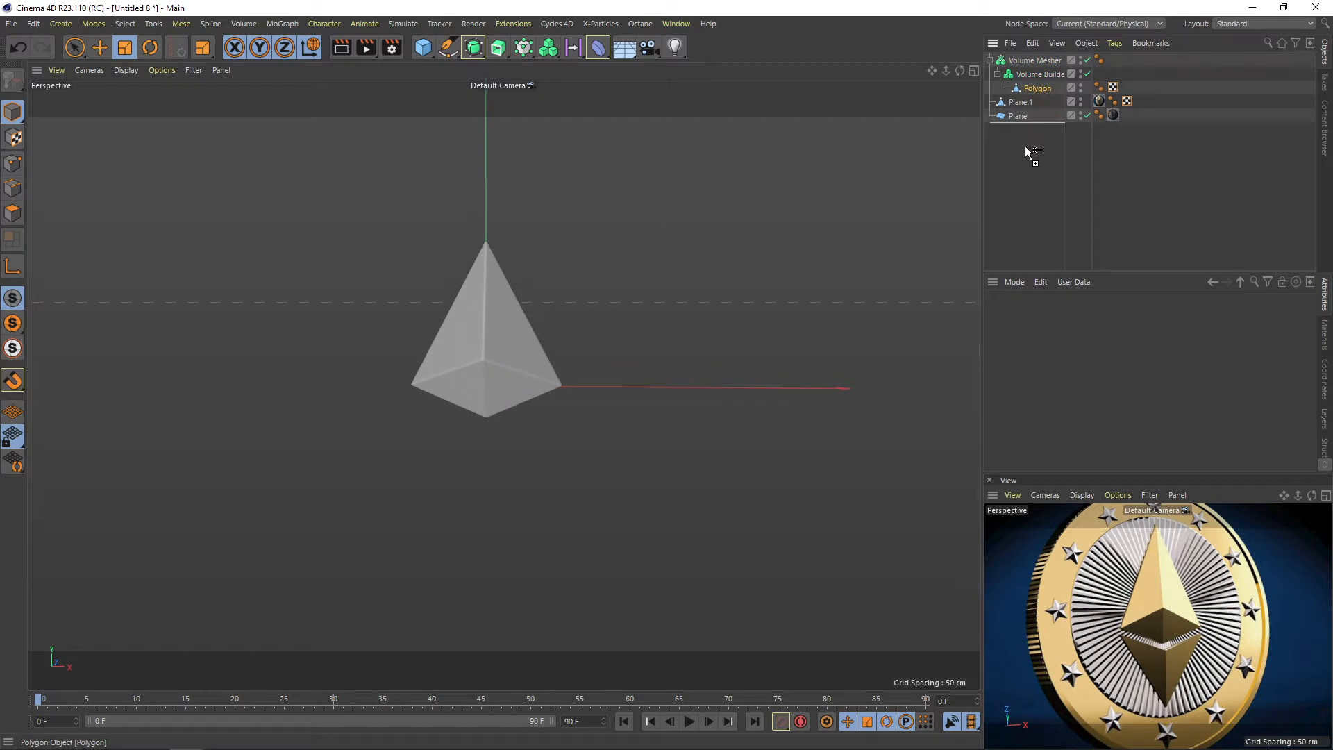
{"action": "left_click_drag", "start_coordinate": [1026, 151], "coordinate": [1026, 150], "text": "ctrl"}
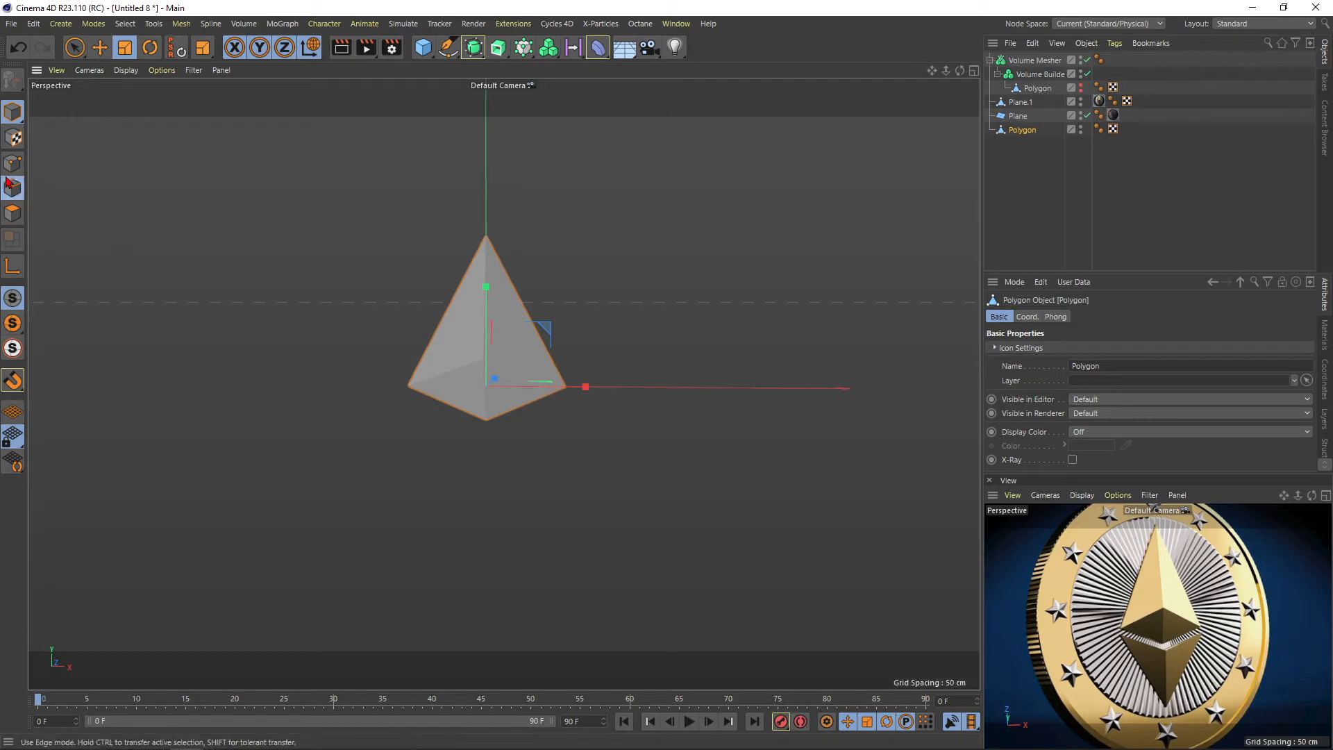
Select the two lower front edges of the copied polygon and convert them with Edge to Spline
{"action": "left_click", "coordinate": [12, 189]}
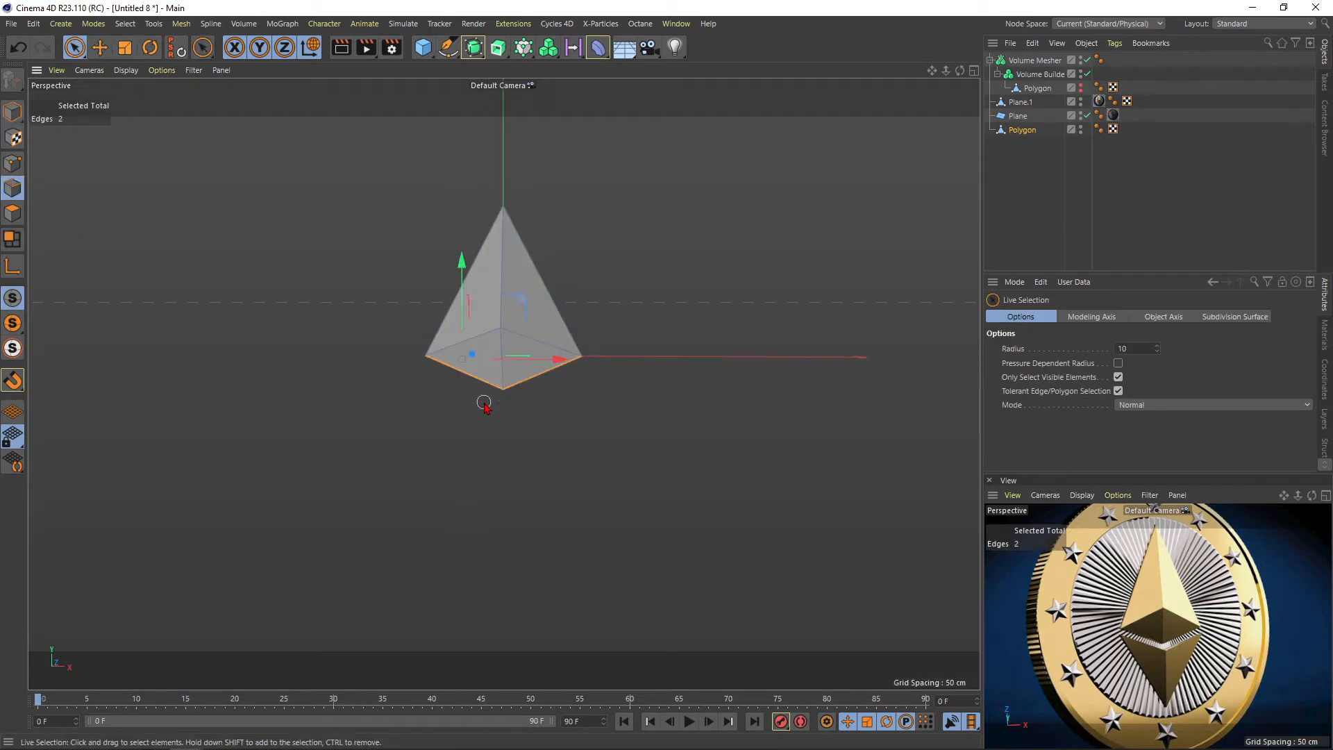
{"action": "left_click", "coordinate": [527, 379], "text": "shift"}
{"action": "left_click_drag", "start_coordinate": [536, 379], "coordinate": [496, 375], "text": "alt"}
{"action": "scroll", "coordinate": [525, 373], "scroll_direction": "up", "scroll_amount": 3}
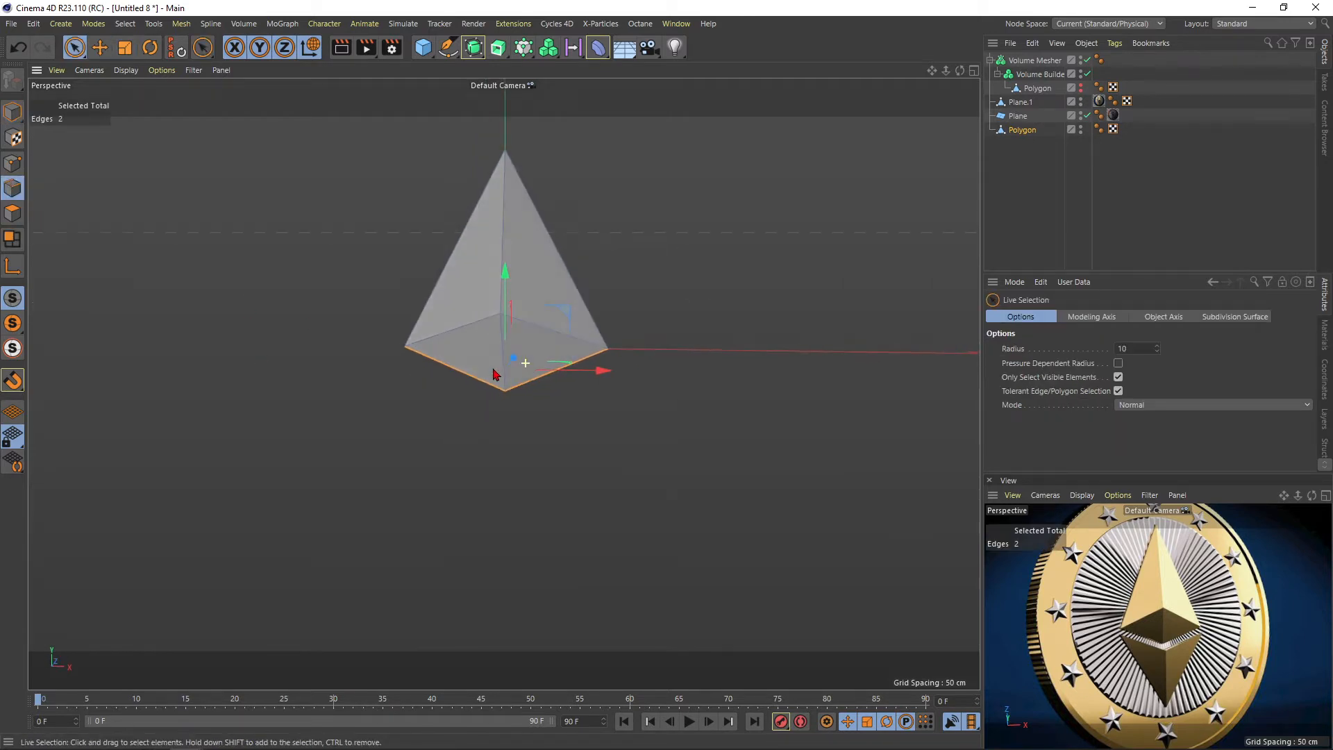
{"action": "right_click", "coordinate": [381, 289]}
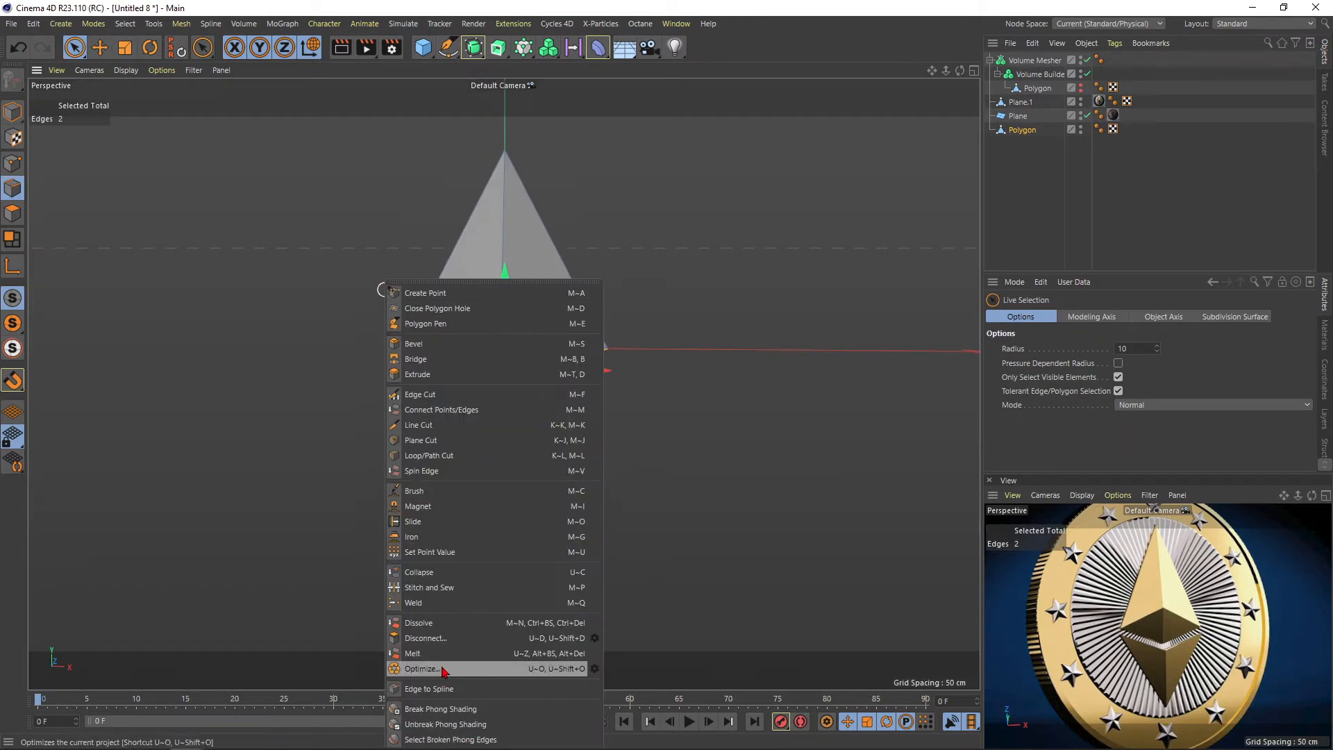
{"action": "left_click", "coordinate": [442, 689]}
Move the new spline out of the copied polygon in the hierarchy and delete that polygon copy
{"action": "left_click", "coordinate": [1019, 151]}
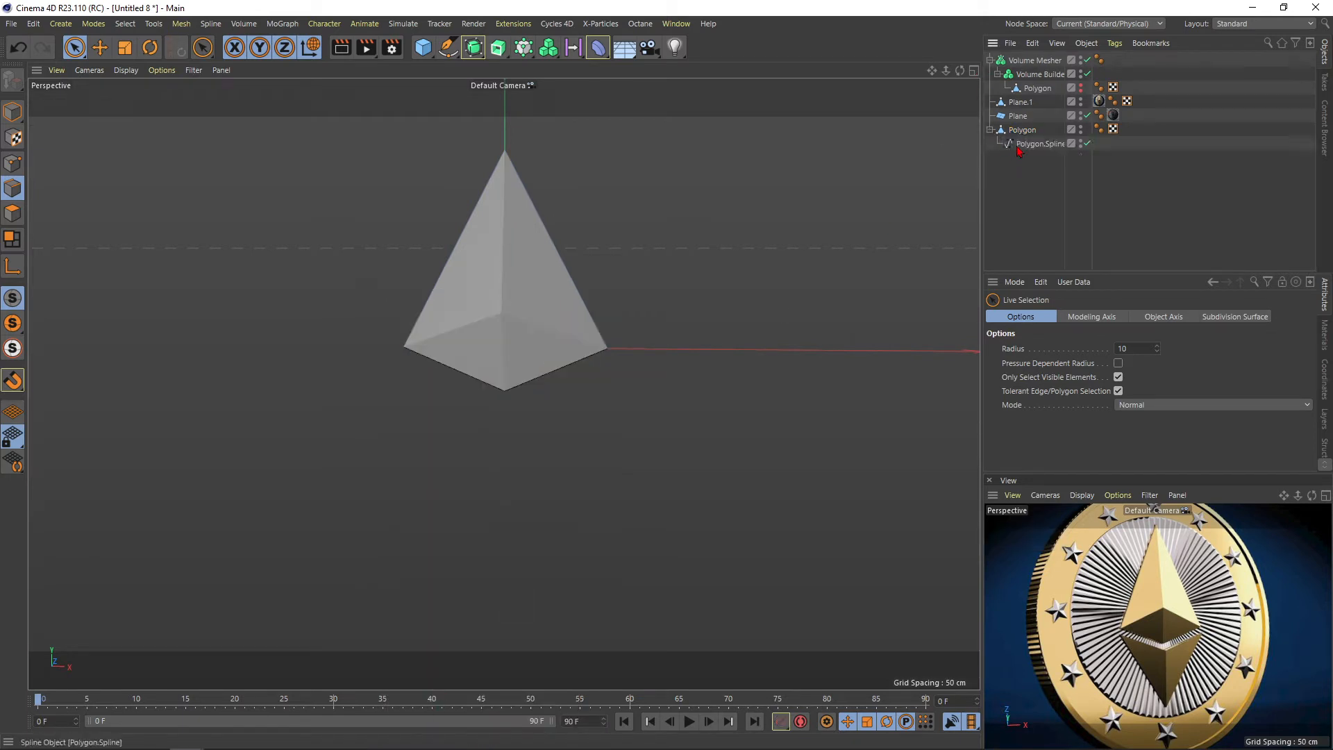
{"action": "left_click_drag", "start_coordinate": [1028, 170], "coordinate": [1041, 159]}
{"action": "key", "text": "Delete"}
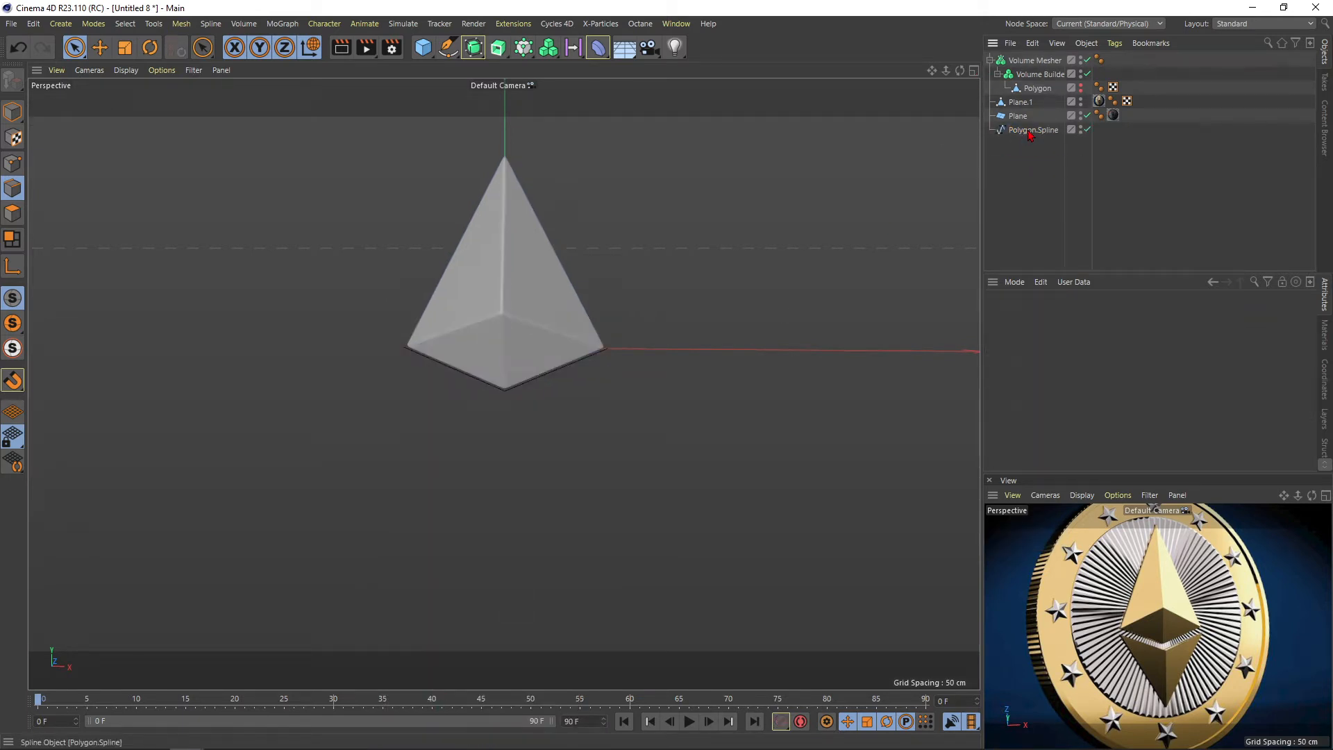
Lower the spline slightly along Y to leave a gap beneath the smoothed pyramid
{"action": "left_click", "coordinate": [1032, 132]}
{"action": "middle_click_drag", "start_coordinate": [439, 375], "coordinate": [448, 341], "text": "alt"}
{"action": "left_click", "coordinate": [12, 113]}
{"action": "scroll", "coordinate": [426, 306], "scroll_direction": "up", "scroll_amount": 2}
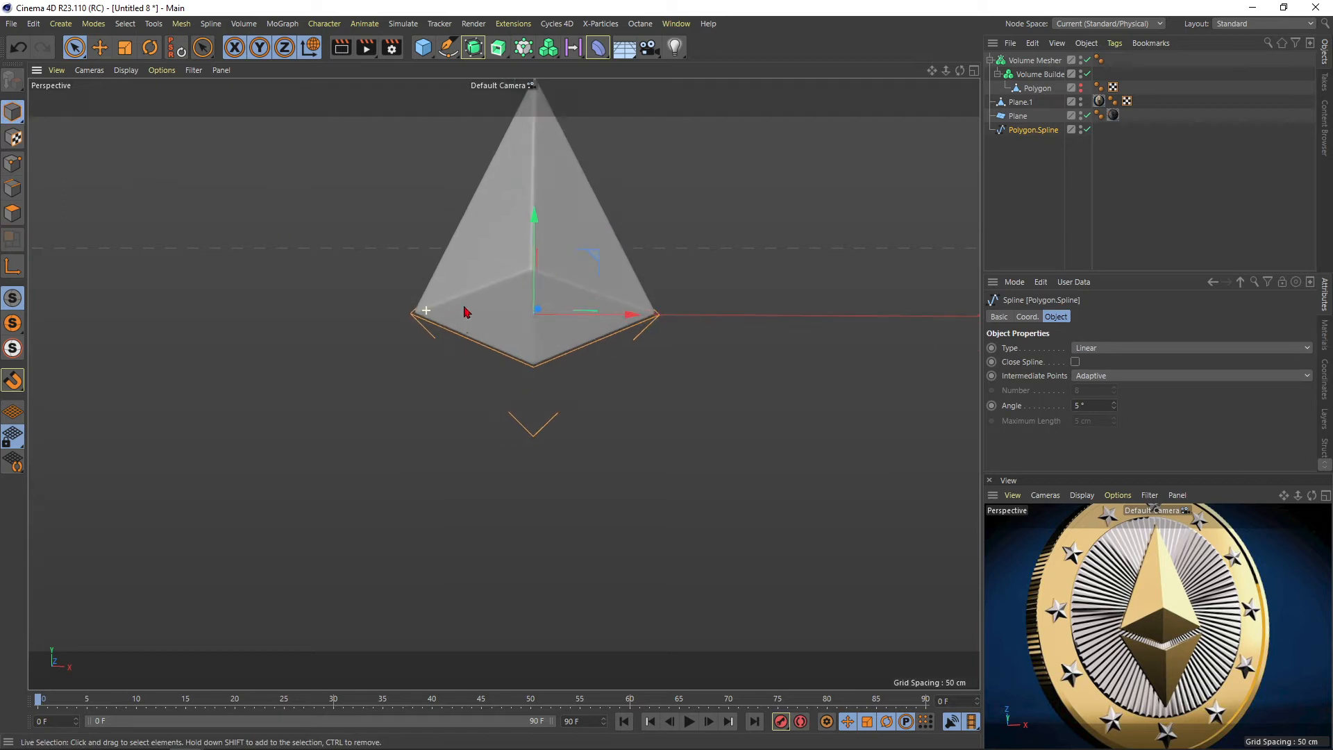
{"action": "left_click_drag", "start_coordinate": [535, 226], "coordinate": [534, 245]}
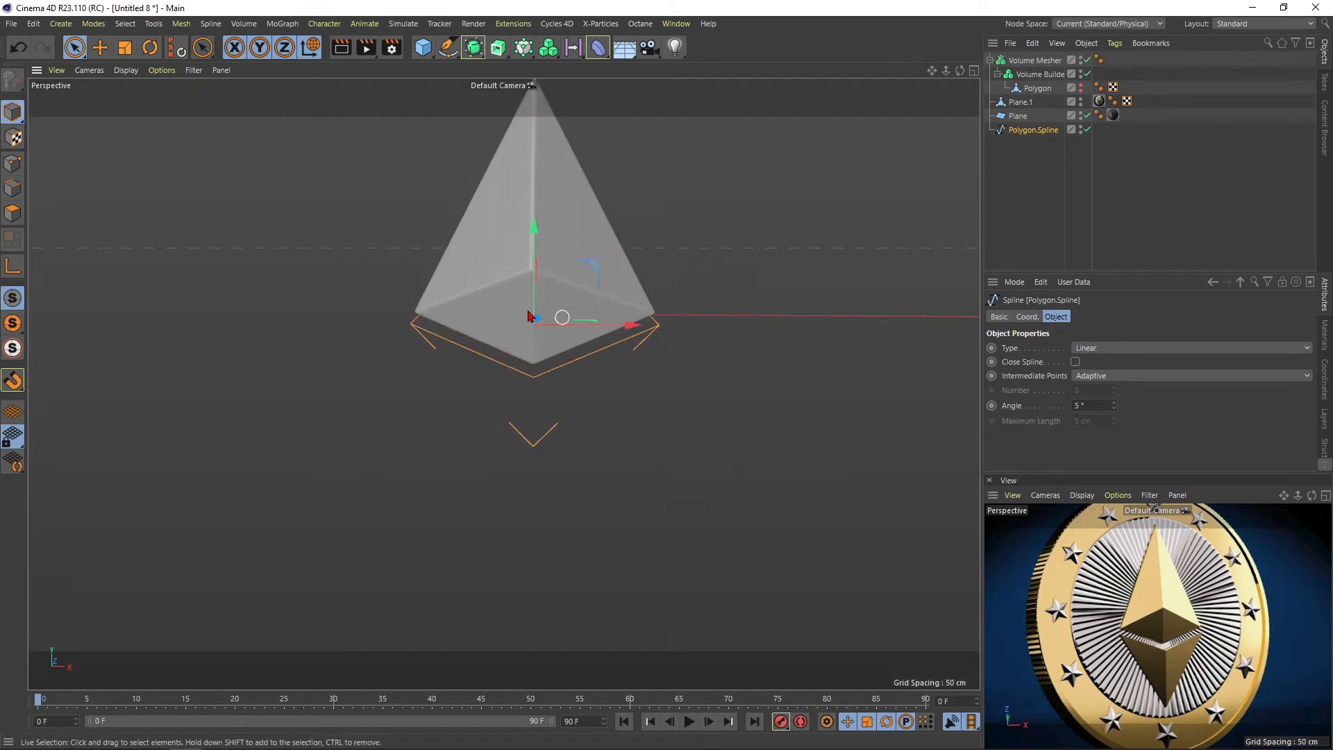
In the front view, continue the spline with the Spline Pen through a lower center tip and close it at the other end
{"action": "key", "text": "F4"}
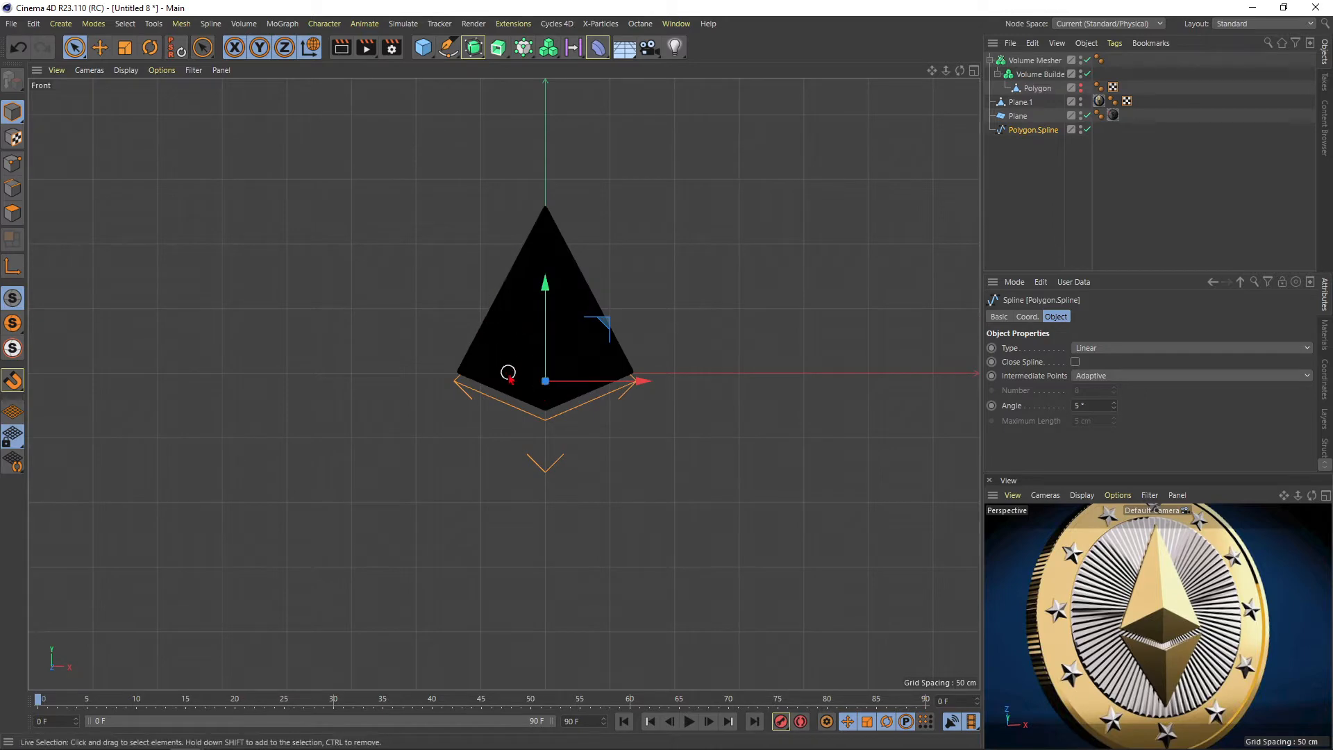
{"action": "scroll", "coordinate": [503, 365], "scroll_direction": "up", "scroll_amount": 4}
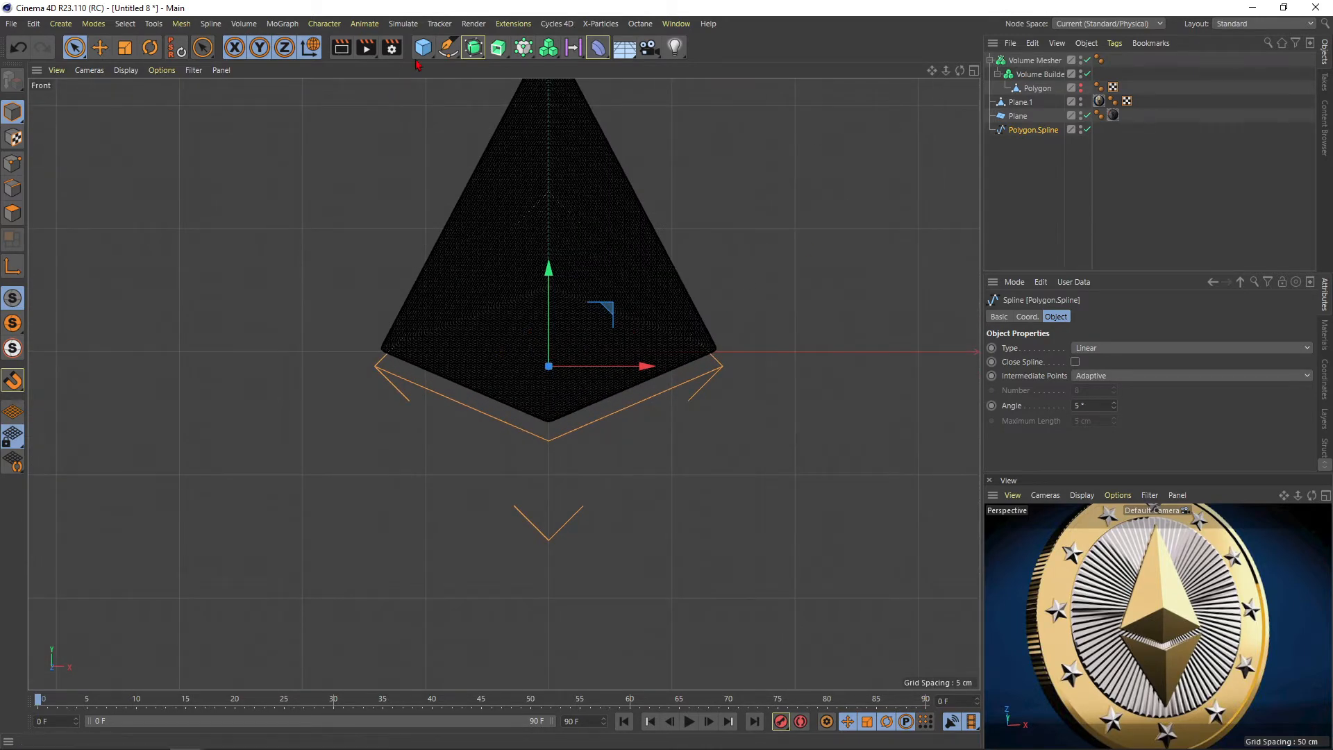
{"action": "left_click", "coordinate": [449, 47]}
{"action": "left_click", "coordinate": [477, 66]}
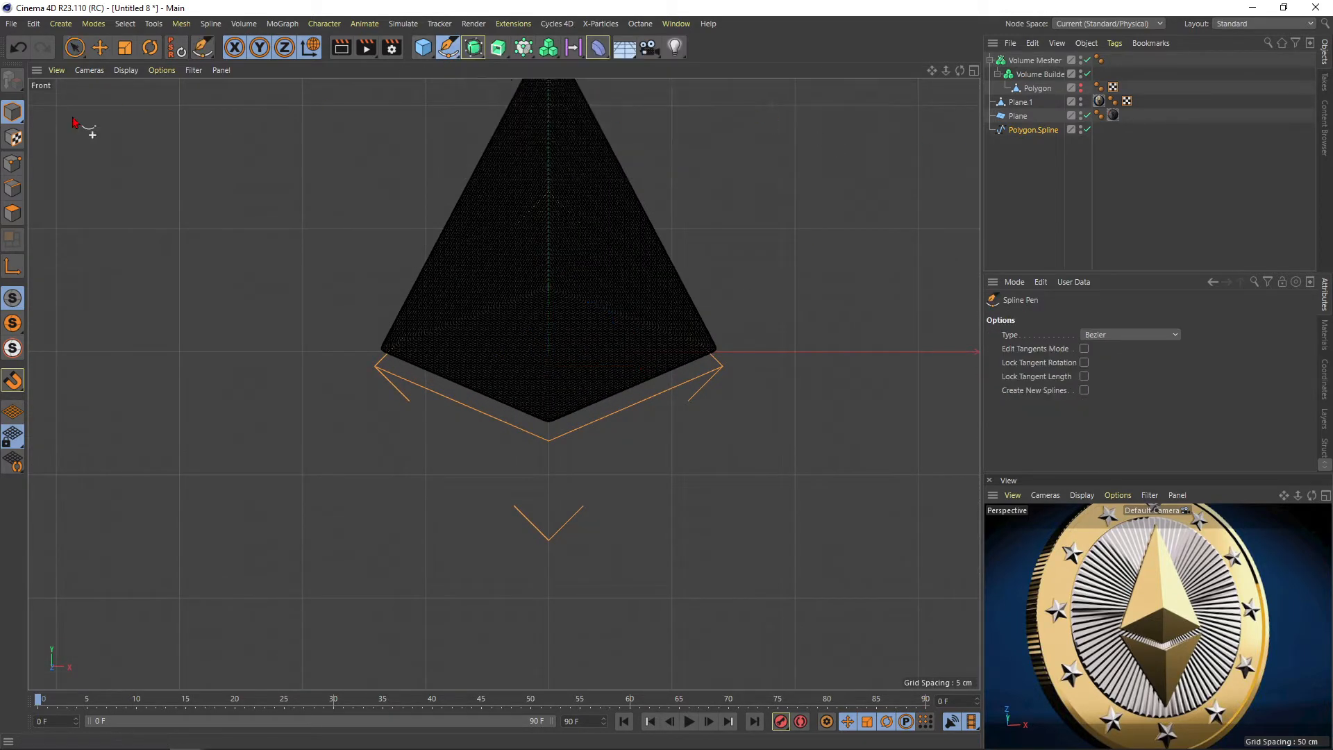
{"action": "left_click", "coordinate": [12, 164]}
{"action": "left_click", "coordinate": [375, 371]}
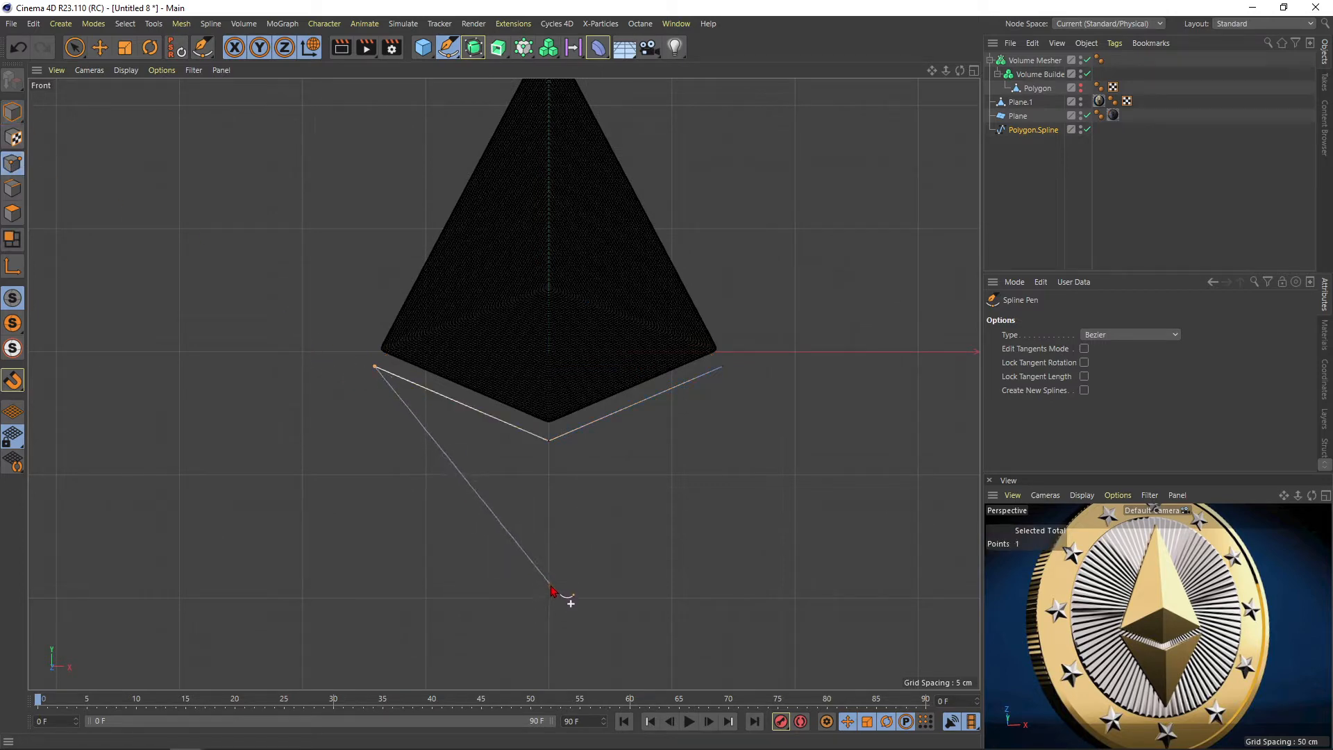
{"action": "left_click", "coordinate": [722, 368]}
{"action": "key", "text": "space"}
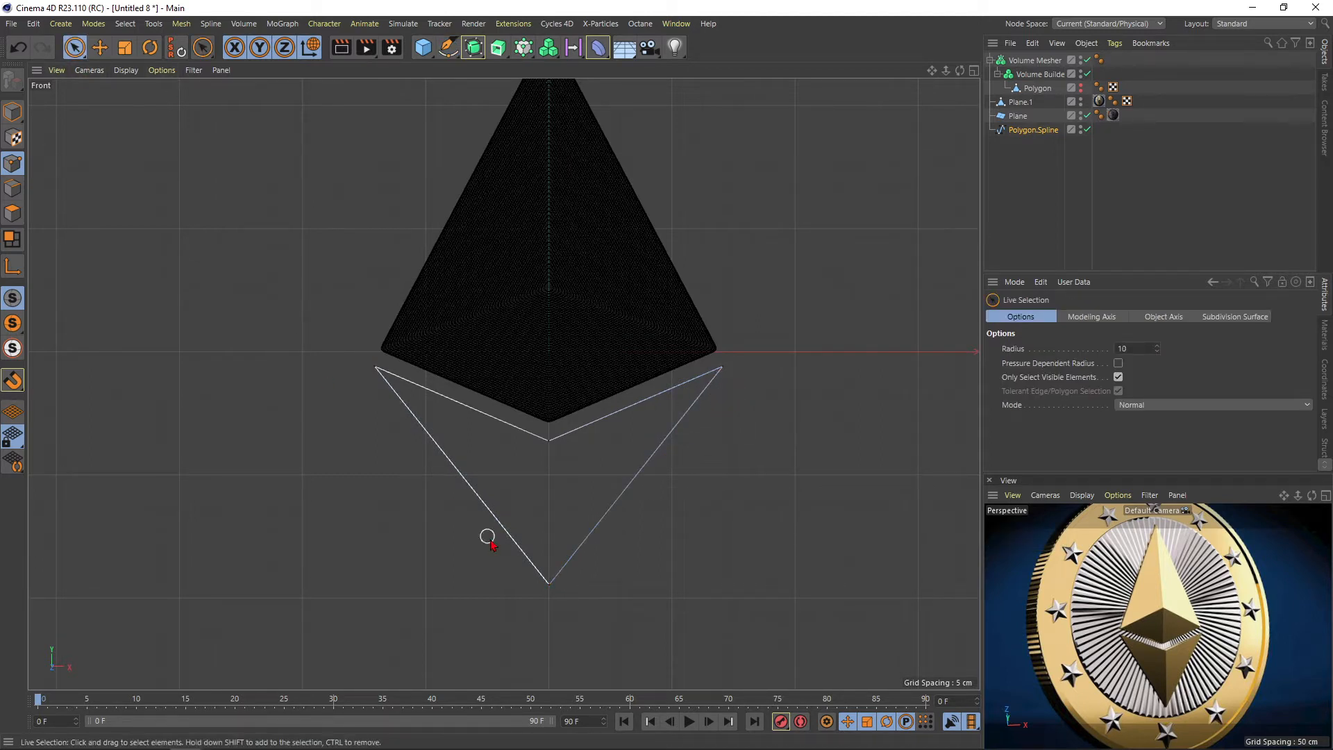
Center the spline's lower tip point at X 0 cm and return to the perspective view
{"action": "left_click", "coordinate": [553, 578]}
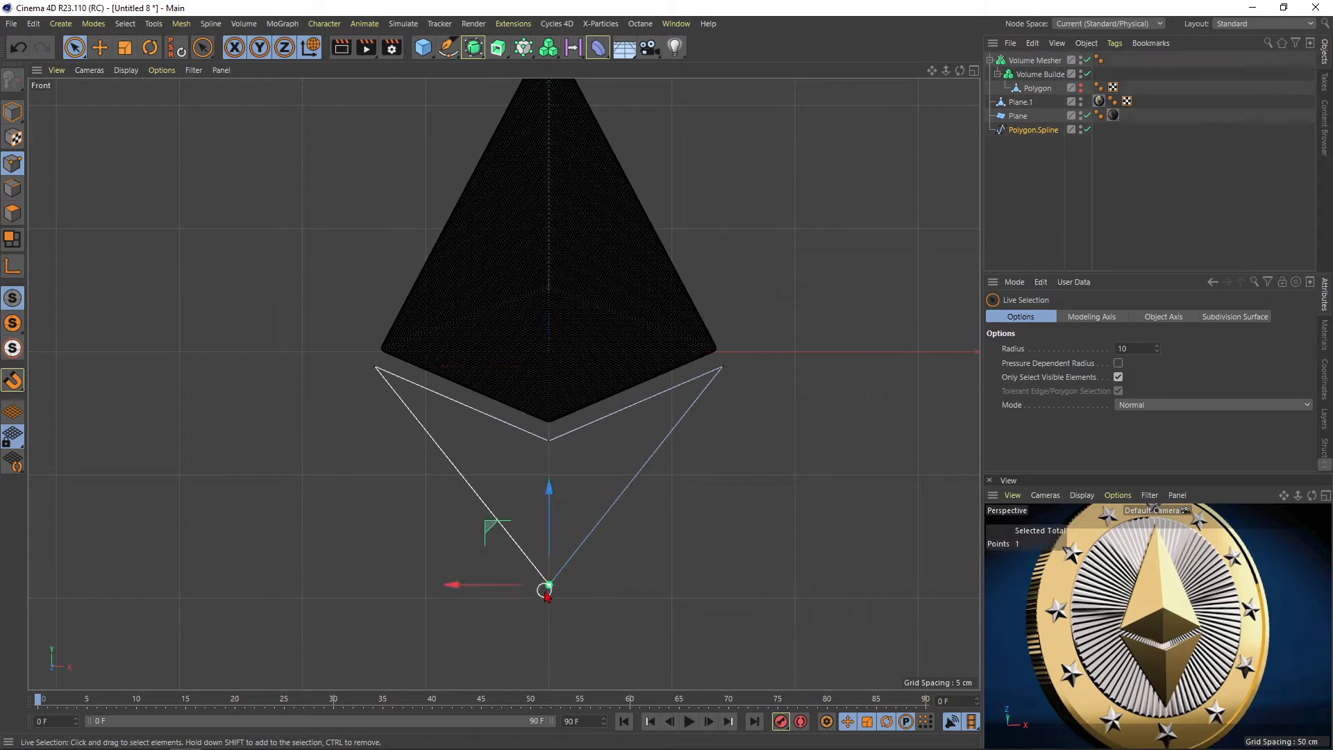
{"action": "left_click", "coordinate": [1326, 381]}
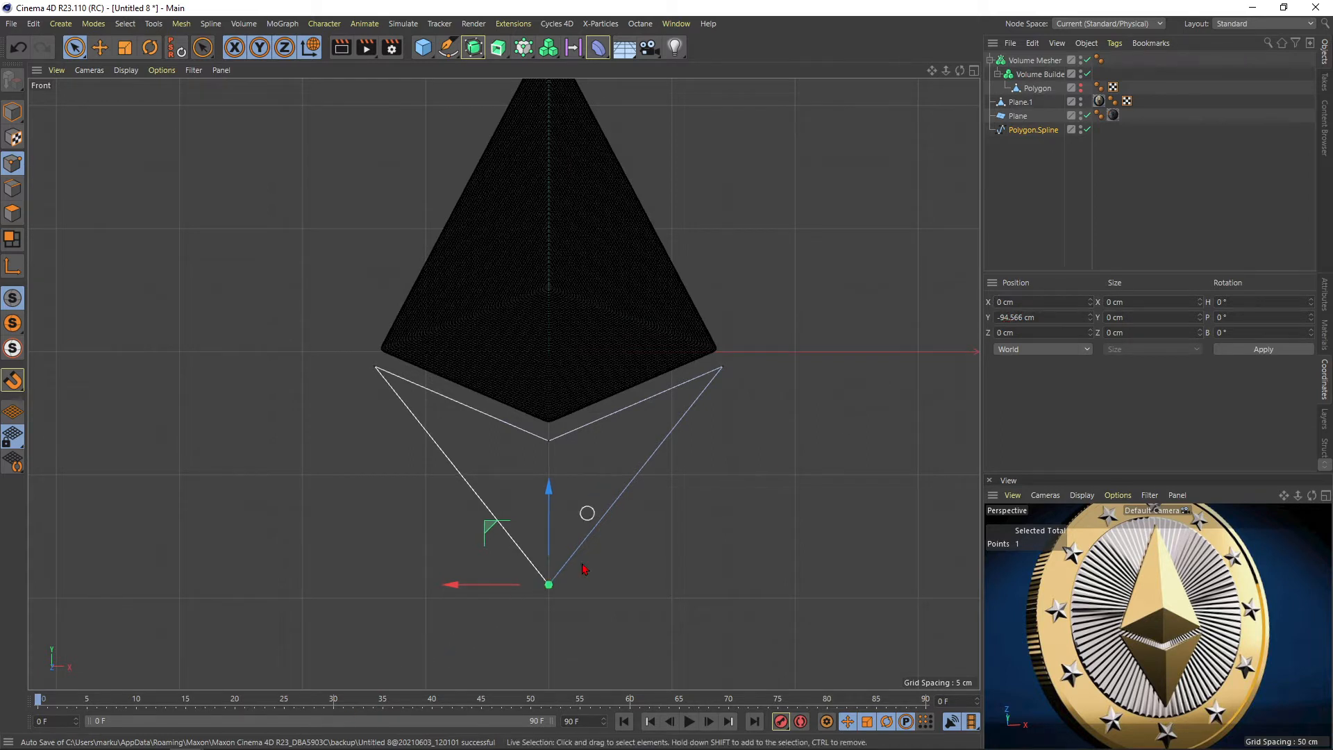
{"action": "key", "text": "F1"}
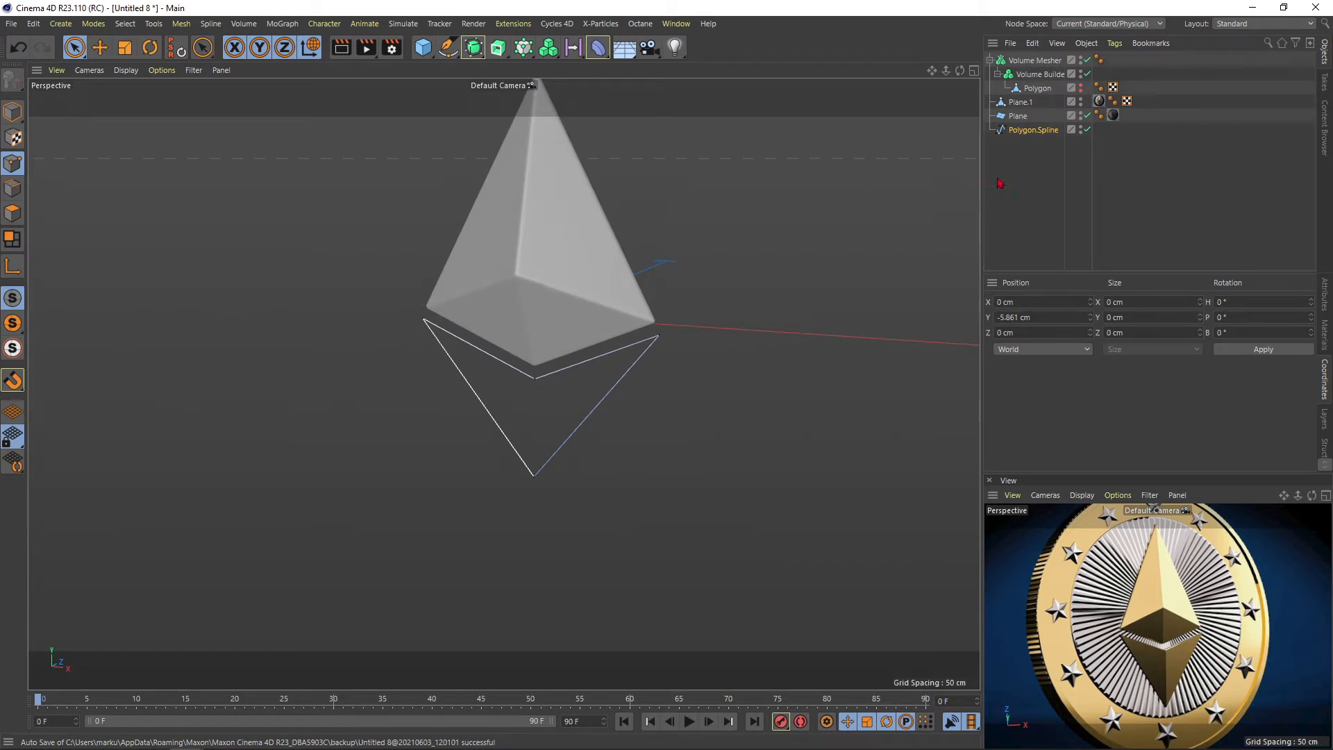
Place the spline in an Extrude generator and set its Offset to 0 cm
{"action": "left_click", "coordinate": [502, 48]}
{"action": "left_click", "coordinate": [527, 62]}
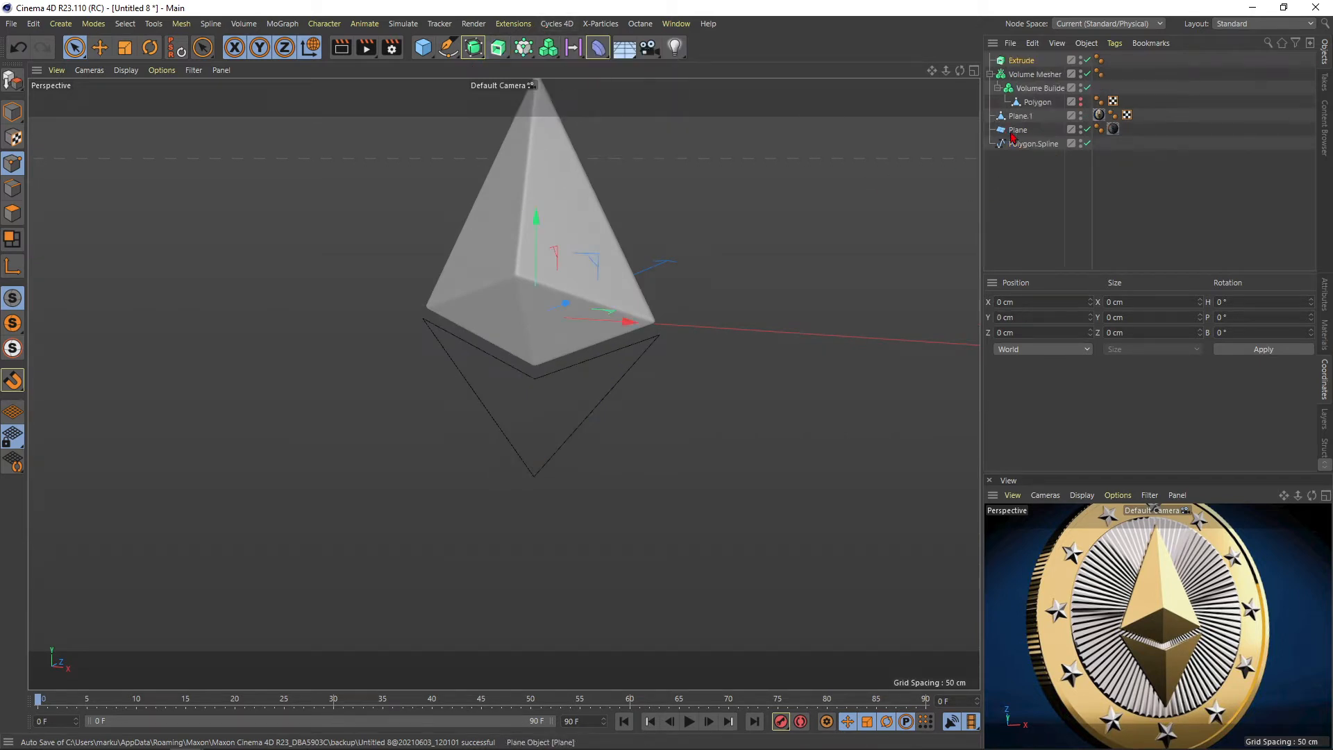
{"action": "left_click_drag", "start_coordinate": [1031, 68], "coordinate": [1029, 65]}
{"action": "left_click", "coordinate": [1022, 61]}
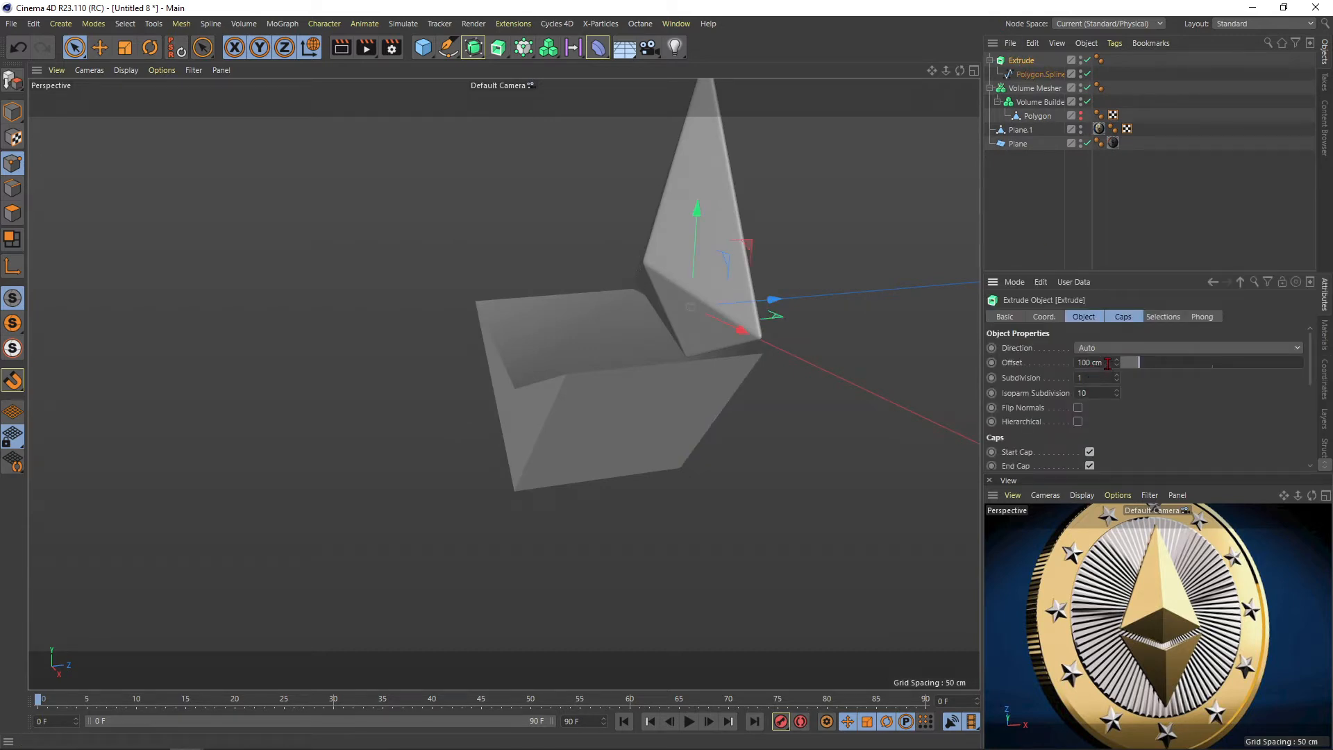
{"action": "key", "text": "Return"}
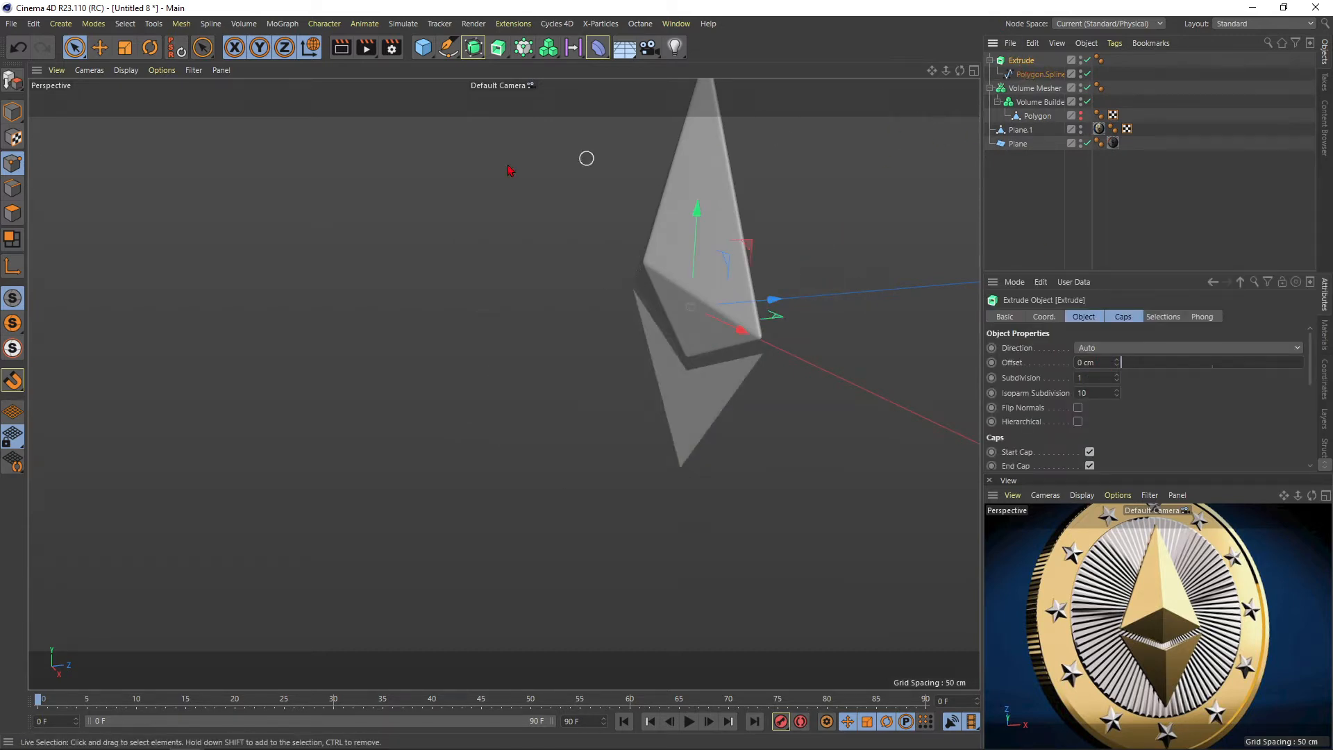
Make the Extrude object editable and delete all of its selection tags
{"action": "left_click", "coordinate": [14, 82]}
{"action": "left_click", "coordinate": [1127, 61]}
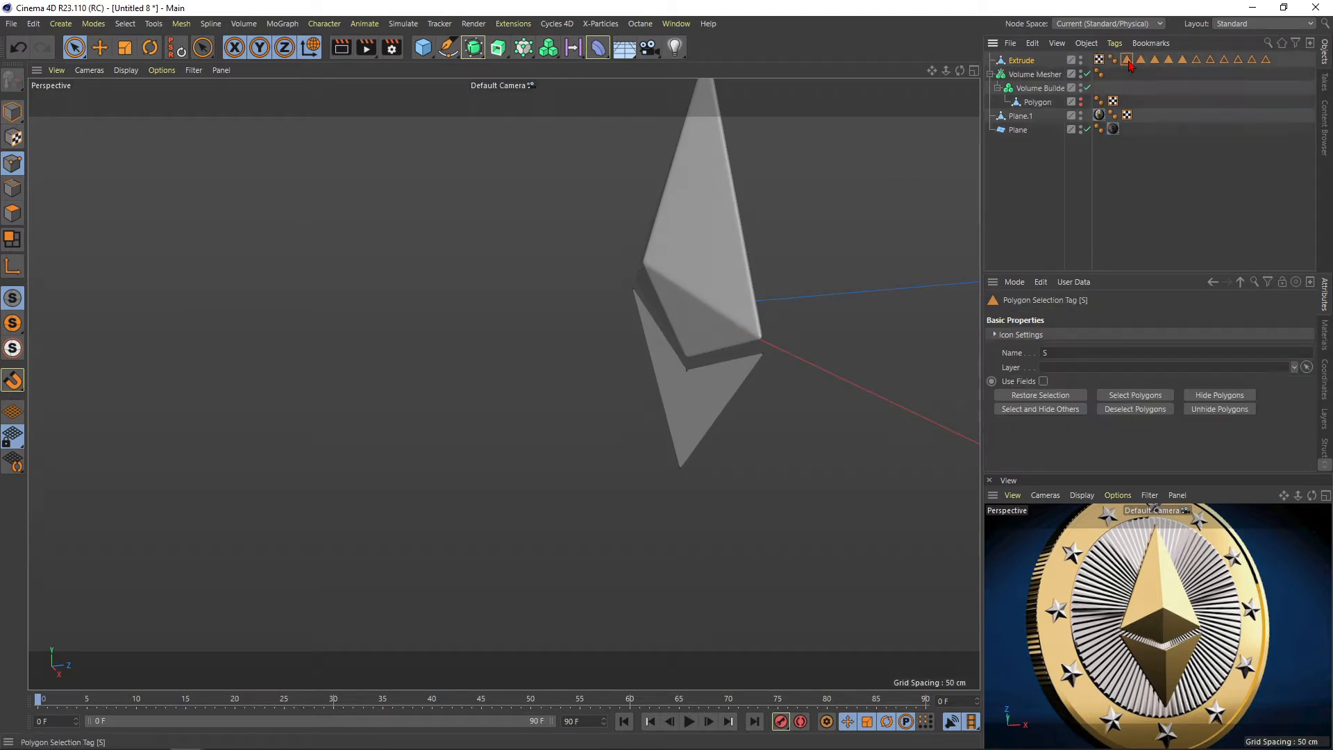
{"action": "left_click", "coordinate": [1266, 61], "text": "shift"}
{"action": "key", "text": "Delete"}
{"action": "left_click", "coordinate": [1018, 63]}
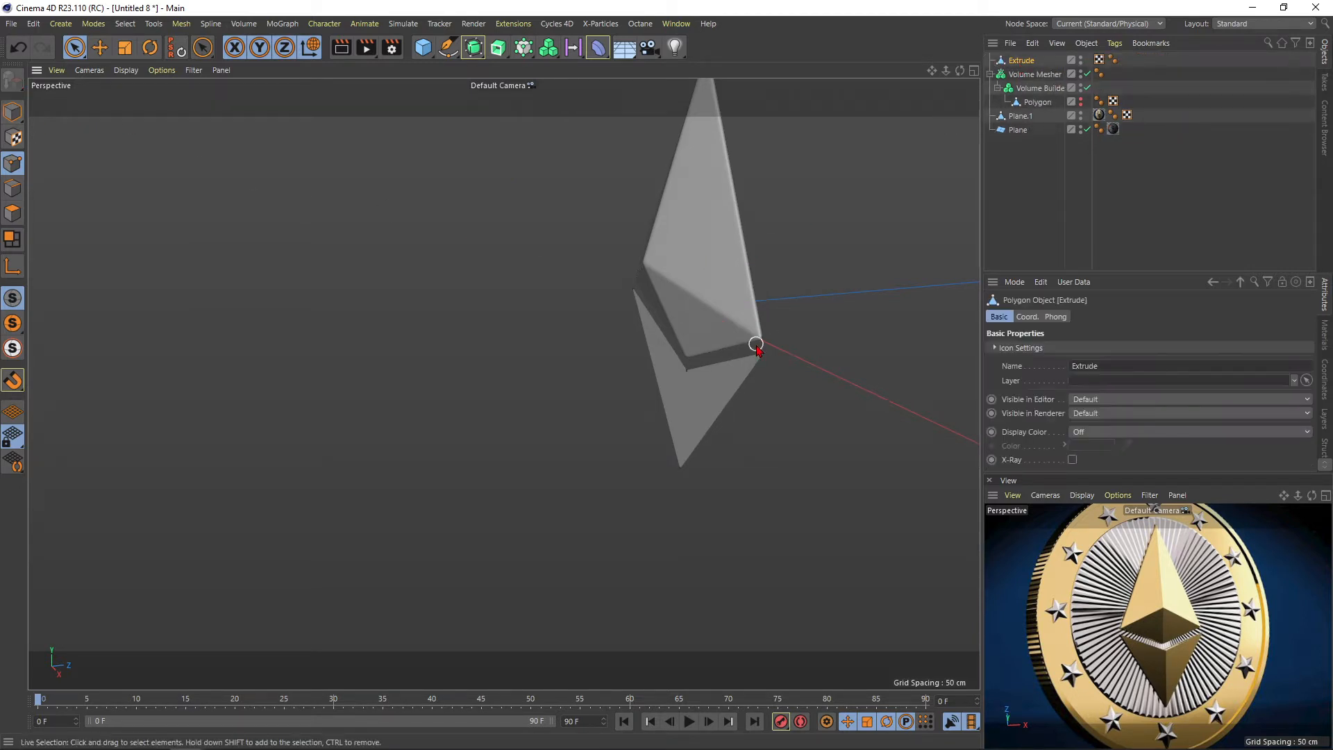
Split the flat lower polygon with a Line Cut from its upper center notch to its bottom tip
{"action": "left_click", "coordinate": [18, 47]}
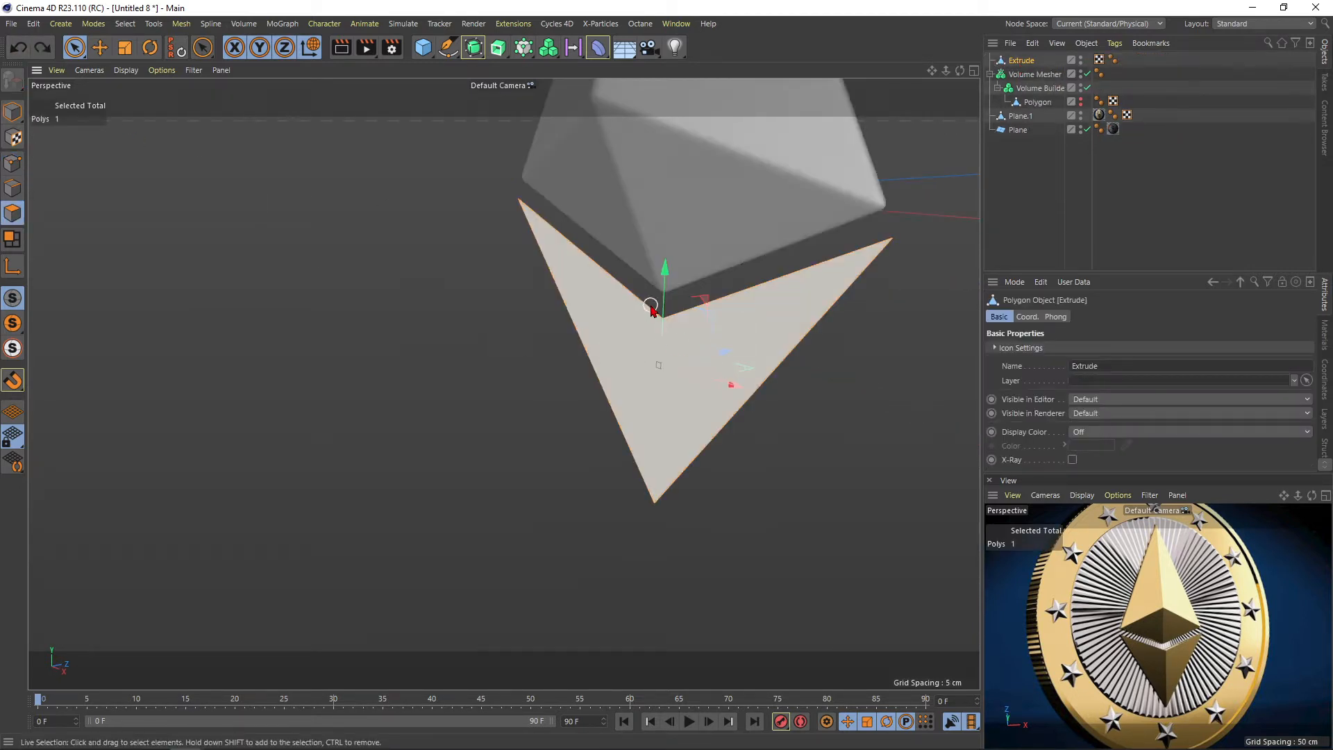
{"action": "left_click_drag", "start_coordinate": [651, 309], "coordinate": [706, 290], "text": "alt"}
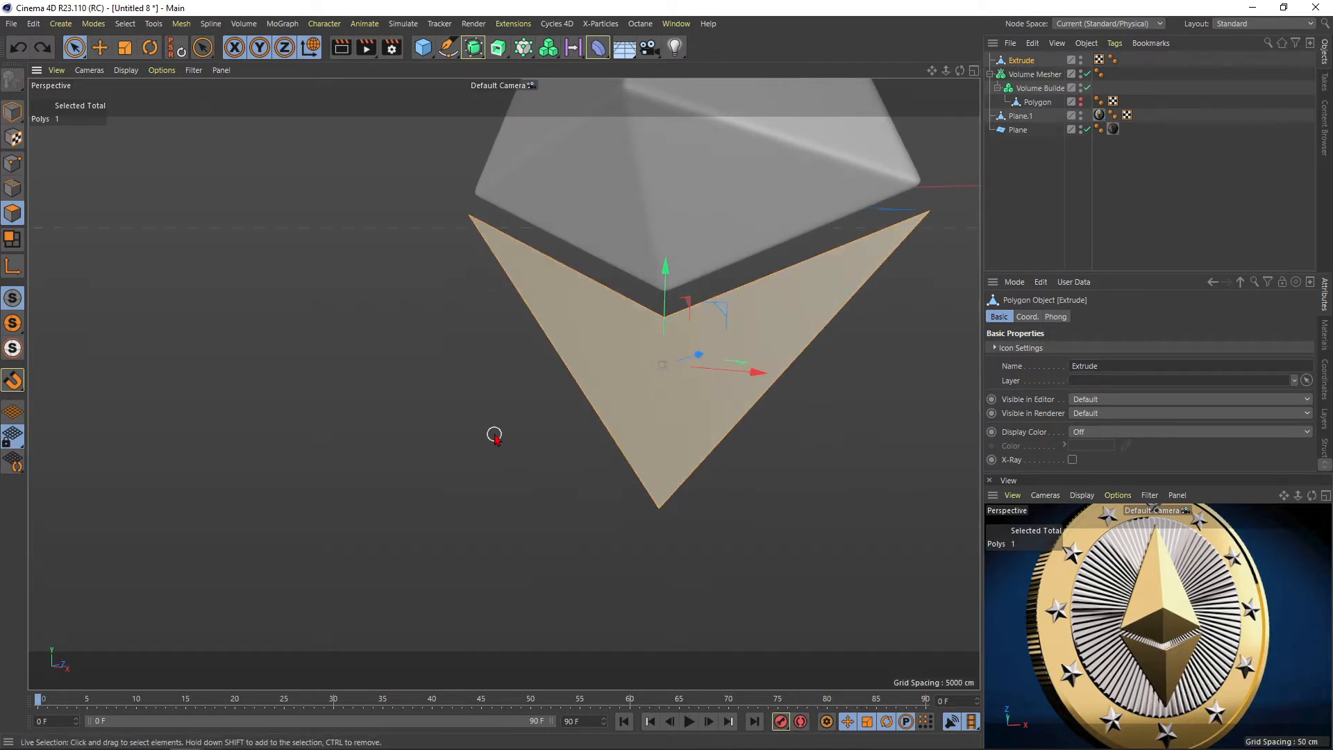
{"action": "key", "text": "k"}
{"action": "key", "text": "k"}
{"action": "left_click", "coordinate": [665, 318]}
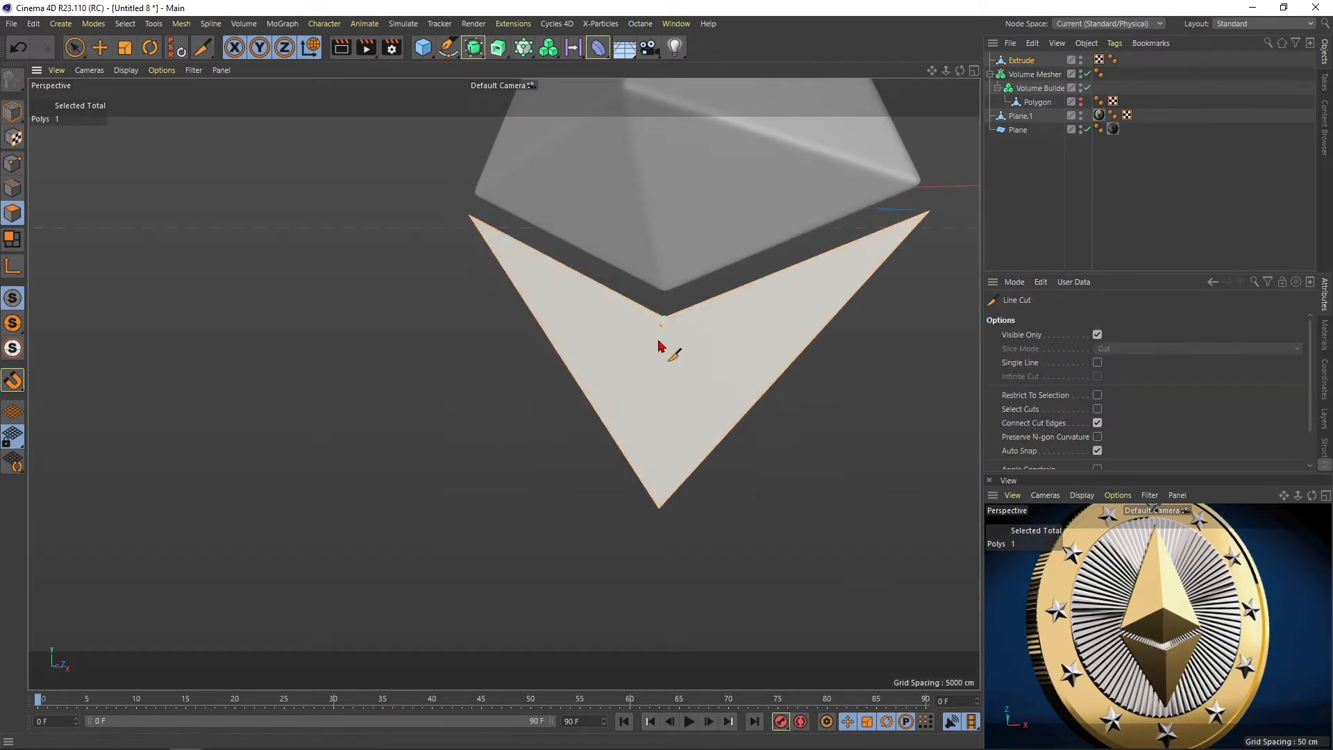
{"action": "left_click", "coordinate": [659, 508]}
{"action": "key", "text": "space"}
Extrude the two halves of the lower polygon by 10 cm
{"action": "left_click_drag", "start_coordinate": [623, 378], "coordinate": [660, 375], "text": "alt"}
{"action": "scroll", "coordinate": [626, 380], "scroll_direction": "down", "scroll_amount": 3}
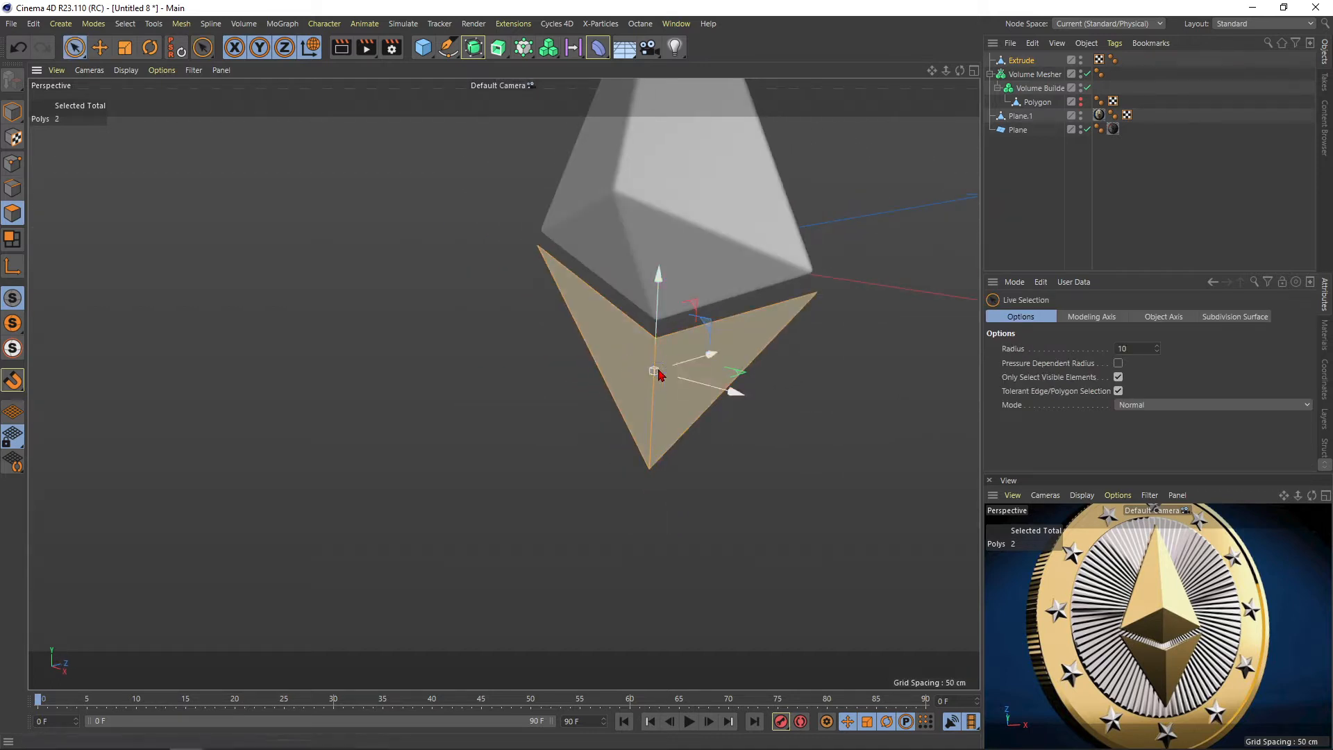
{"action": "key", "text": "d"}
{"action": "mouse_move", "coordinate": [548, 374]}
{"action": "left_mouse_down"}
{"action": "mouse_move", "coordinate": [683, 338]}
{"action": "mouse_move", "coordinate": [780, 342]}
{"action": "left_mouse_up"}
{"action": "type", "text": "10"}
{"action": "key", "text": "Return"}
{"action": "key", "text": "space"}
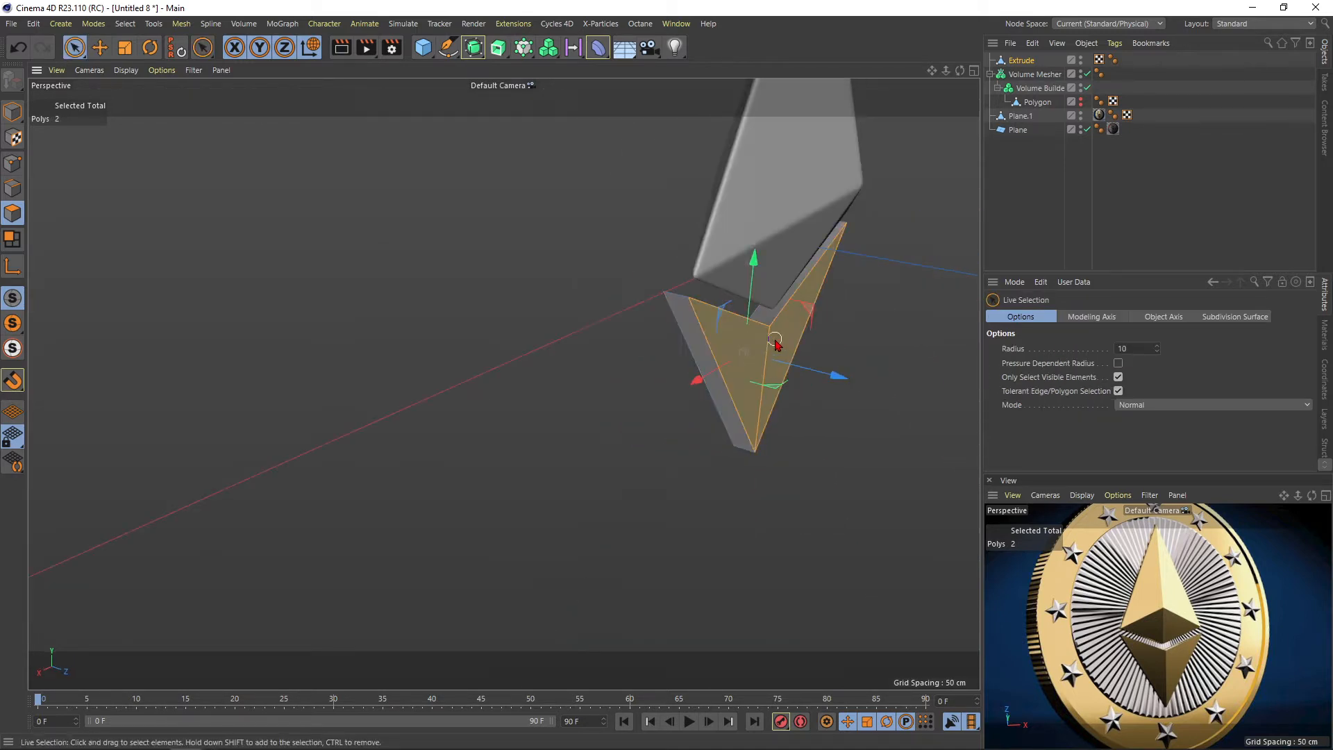
Extrude the same two faces again with a 10 cm Offset to add a second depth segment
{"action": "key", "text": "d"}
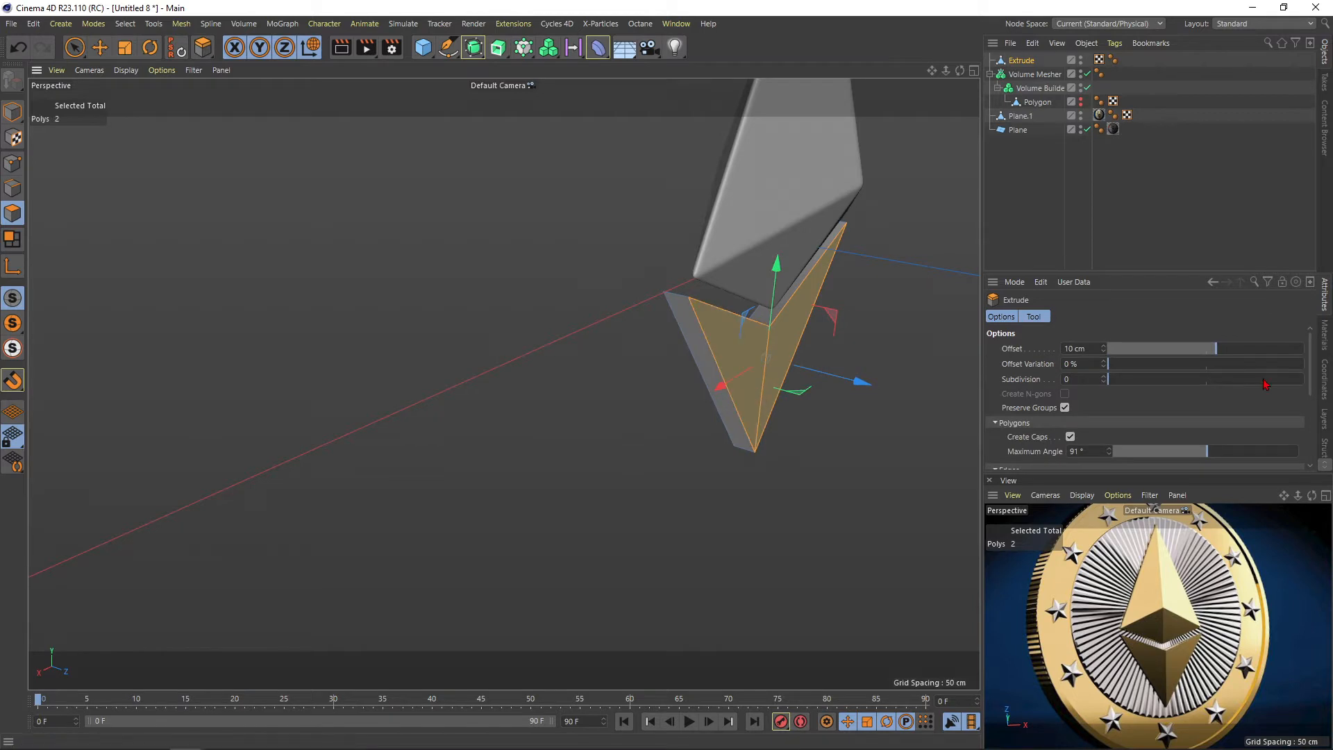
{"action": "scroll", "coordinate": [1292, 417], "scroll_direction": "down", "scroll_amount": 5}
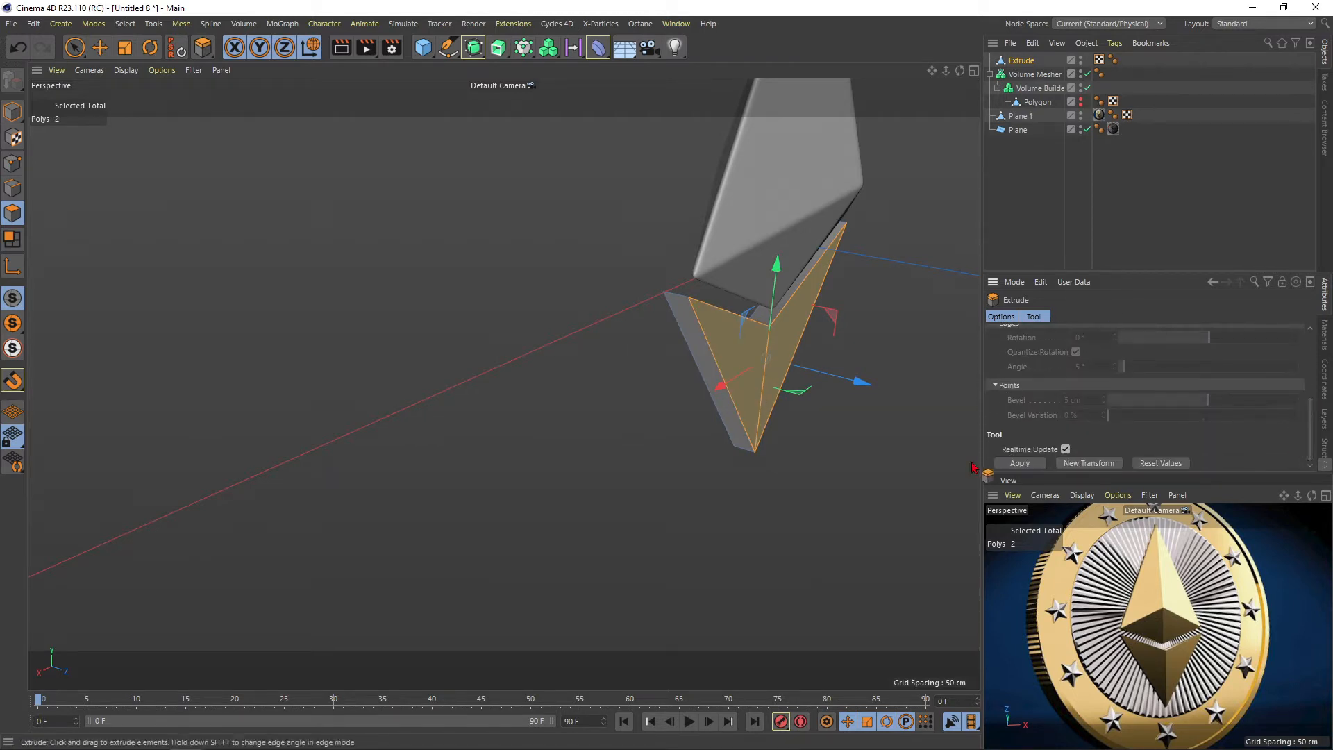
{"action": "left_click", "coordinate": [1018, 464]}
{"action": "key", "text": "space"}
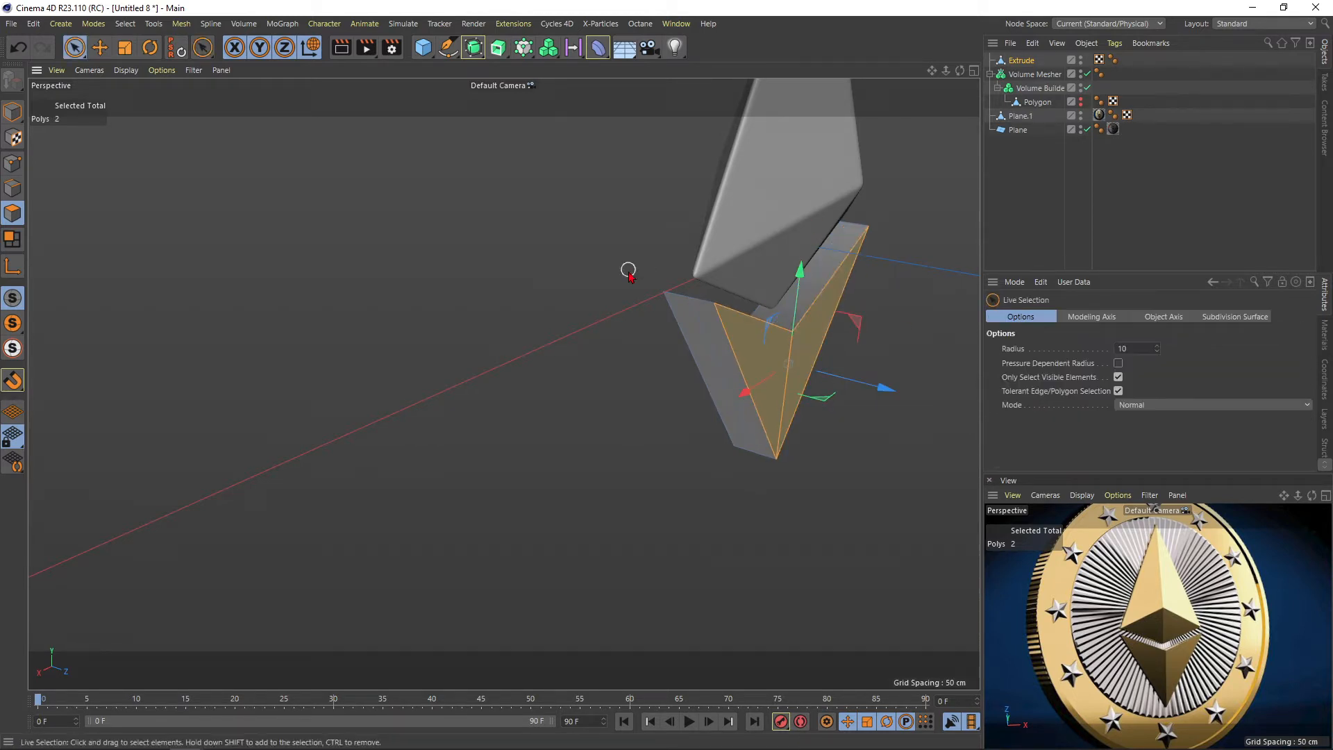
{"action": "left_click_drag", "start_coordinate": [806, 258], "coordinate": [972, 502], "text": "alt"}
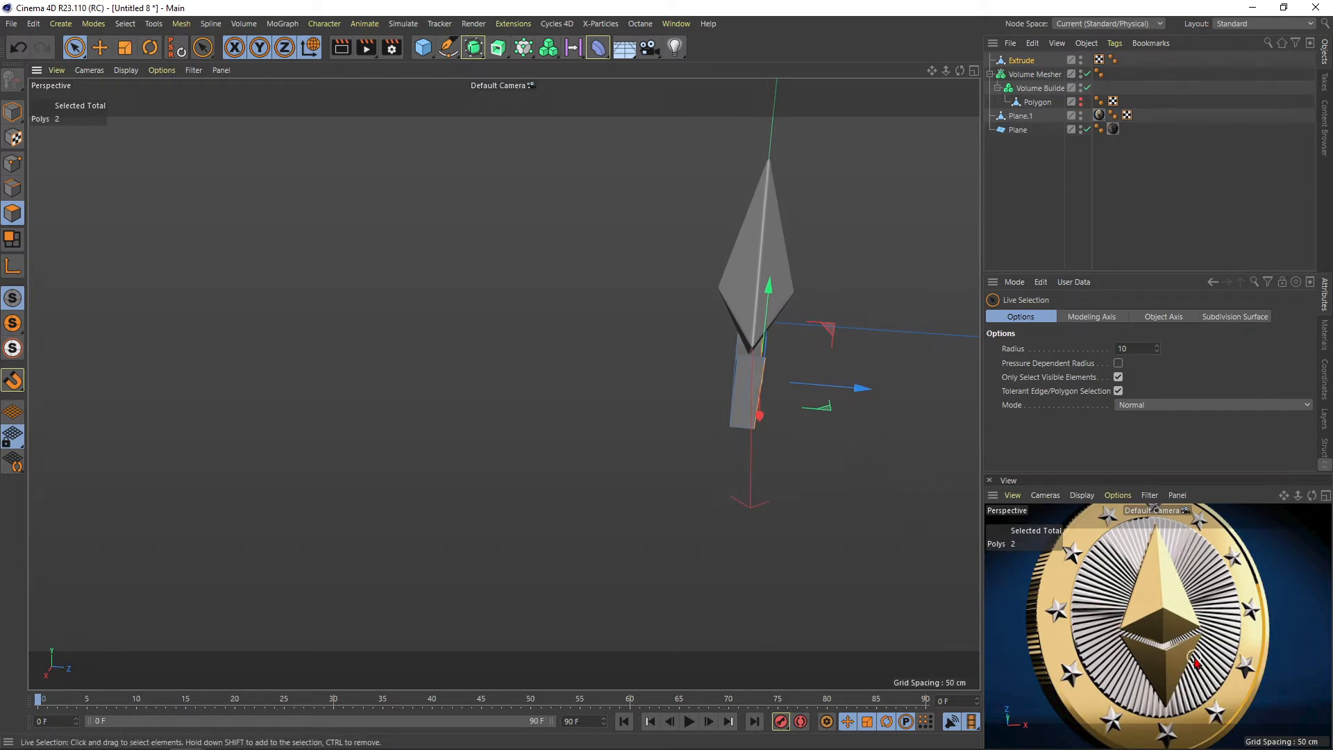
{"action": "left_click_drag", "start_coordinate": [681, 339], "coordinate": [549, 371], "text": "alt"}
{"action": "scroll", "coordinate": [675, 317], "scroll_direction": "up", "scroll_amount": 5}
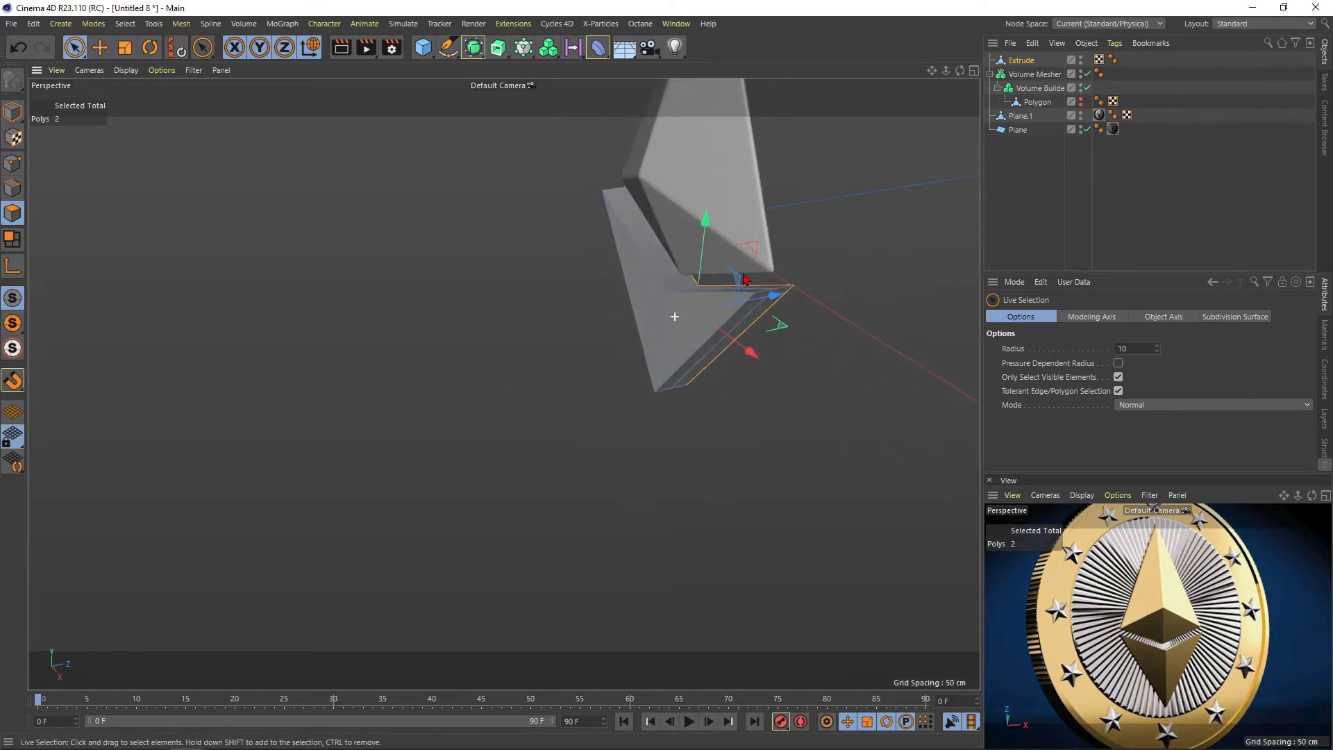
{"action": "left_click_drag", "start_coordinate": [674, 316], "coordinate": [694, 334], "text": "alt"}
{"action": "left_click_drag", "start_coordinate": [75, 50], "coordinate": [104, 91]}
{"action": "left_click_drag", "start_coordinate": [706, 336], "coordinate": [714, 352], "text": "alt"}
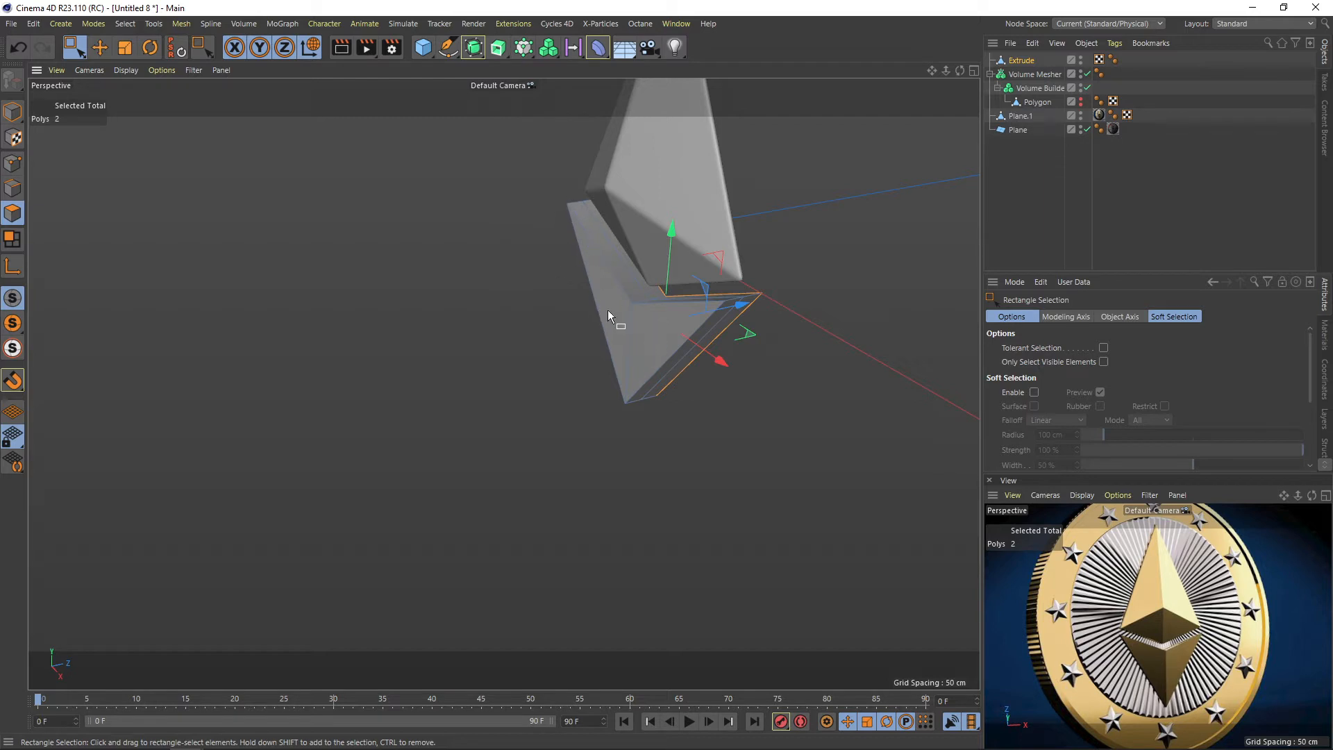
{"action": "key", "text": "d"}
Select the edges running to the lower tip of the extruded piece and scale them along the Z axis
{"action": "left_click_drag", "start_coordinate": [75, 49], "coordinate": [101, 73]}
{"action": "left_click", "coordinate": [12, 187]}
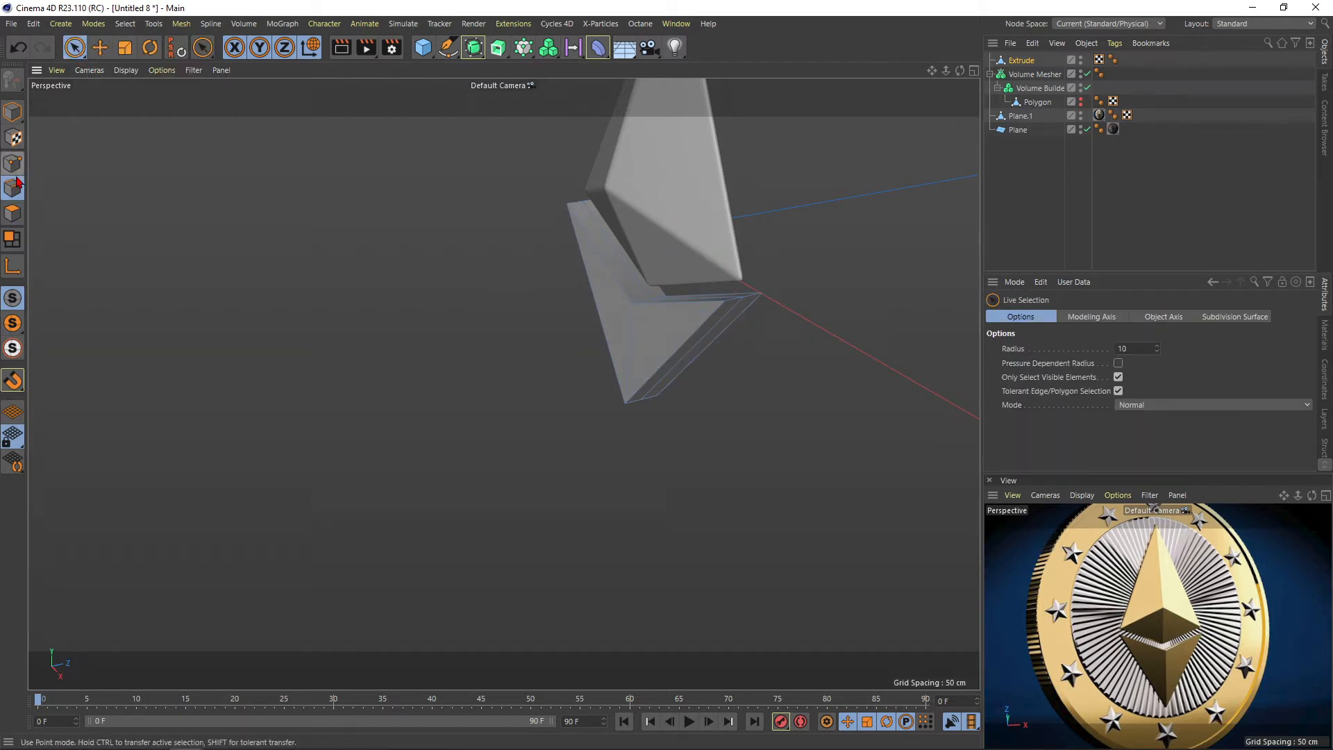
{"action": "left_click", "coordinate": [677, 353]}
{"action": "left_click_drag", "start_coordinate": [676, 353], "coordinate": [347, 189], "text": "alt"}
{"action": "key", "text": "t"}
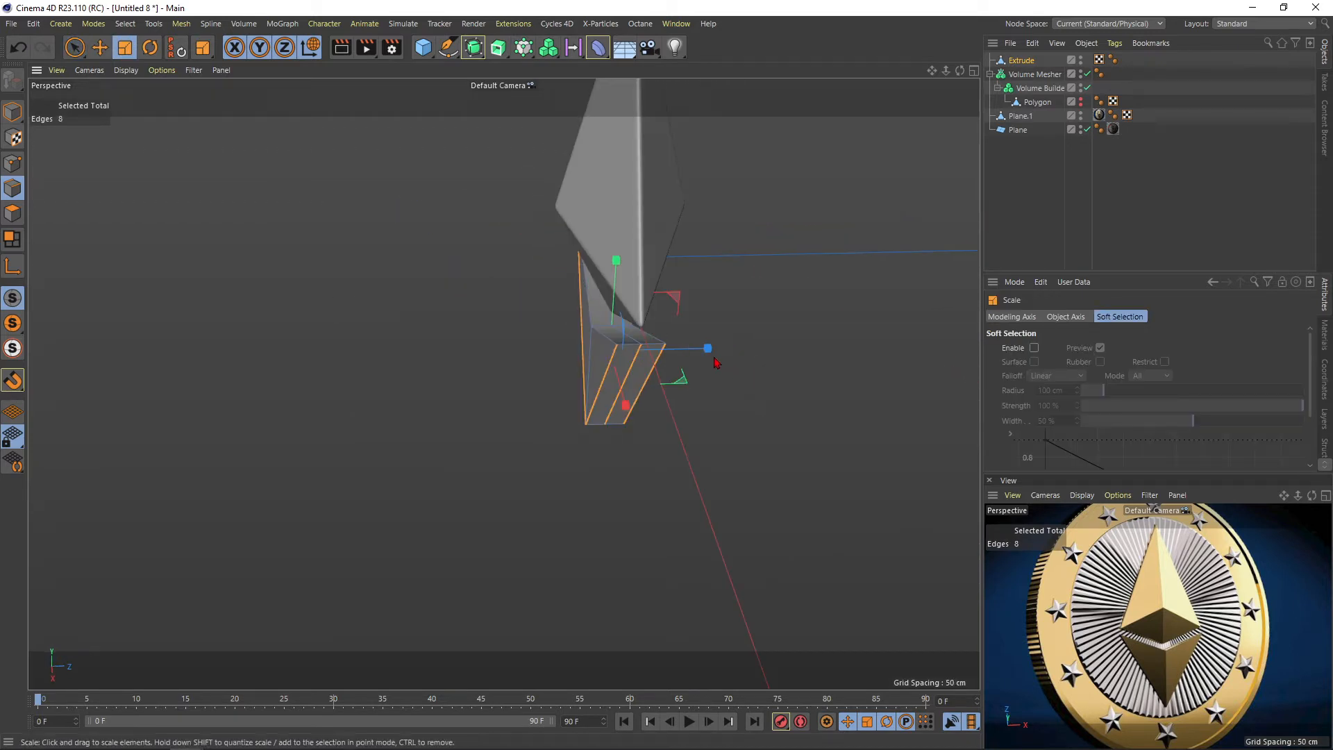
{"action": "left_click_drag", "start_coordinate": [708, 349], "coordinate": [736, 340]}
{"action": "left_click", "coordinate": [1082, 185]}
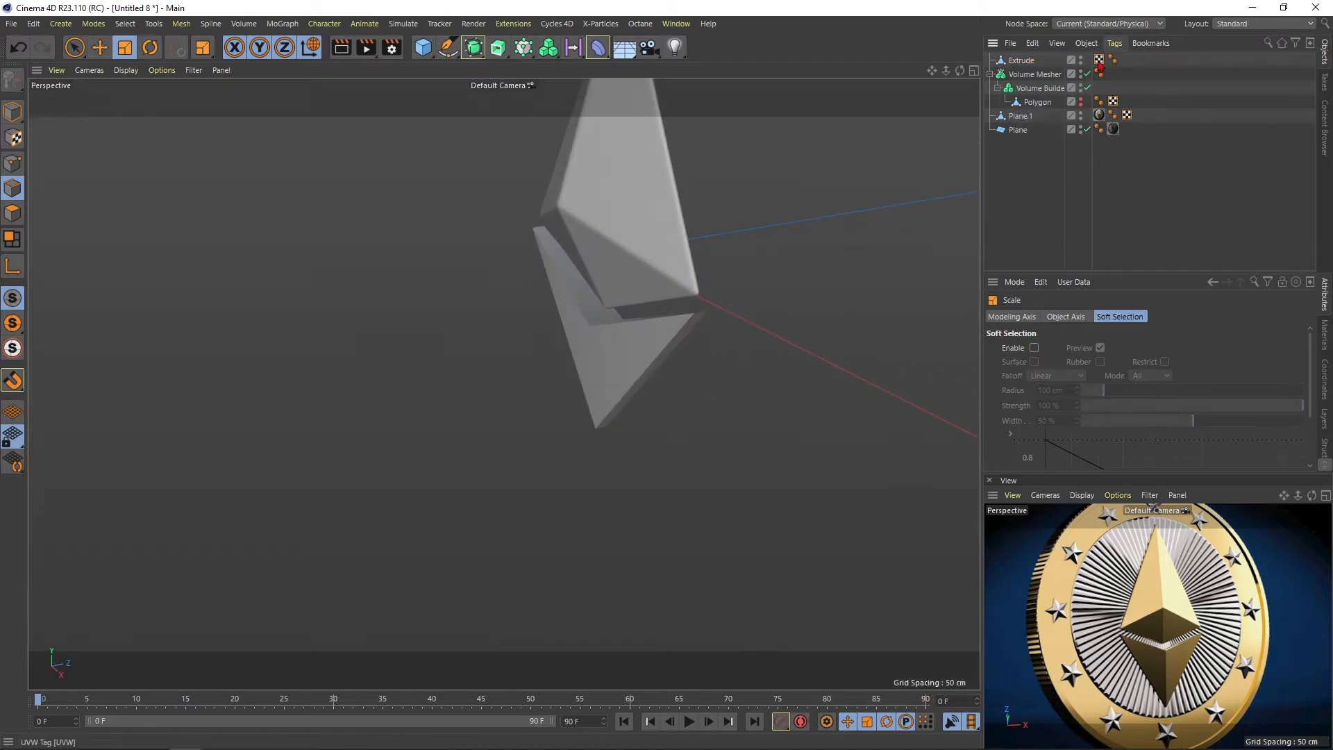
Change the Phong Angle on the lower Extrude piece's Phong tag to sharpen its facets
{"action": "left_click", "coordinate": [1114, 59]}
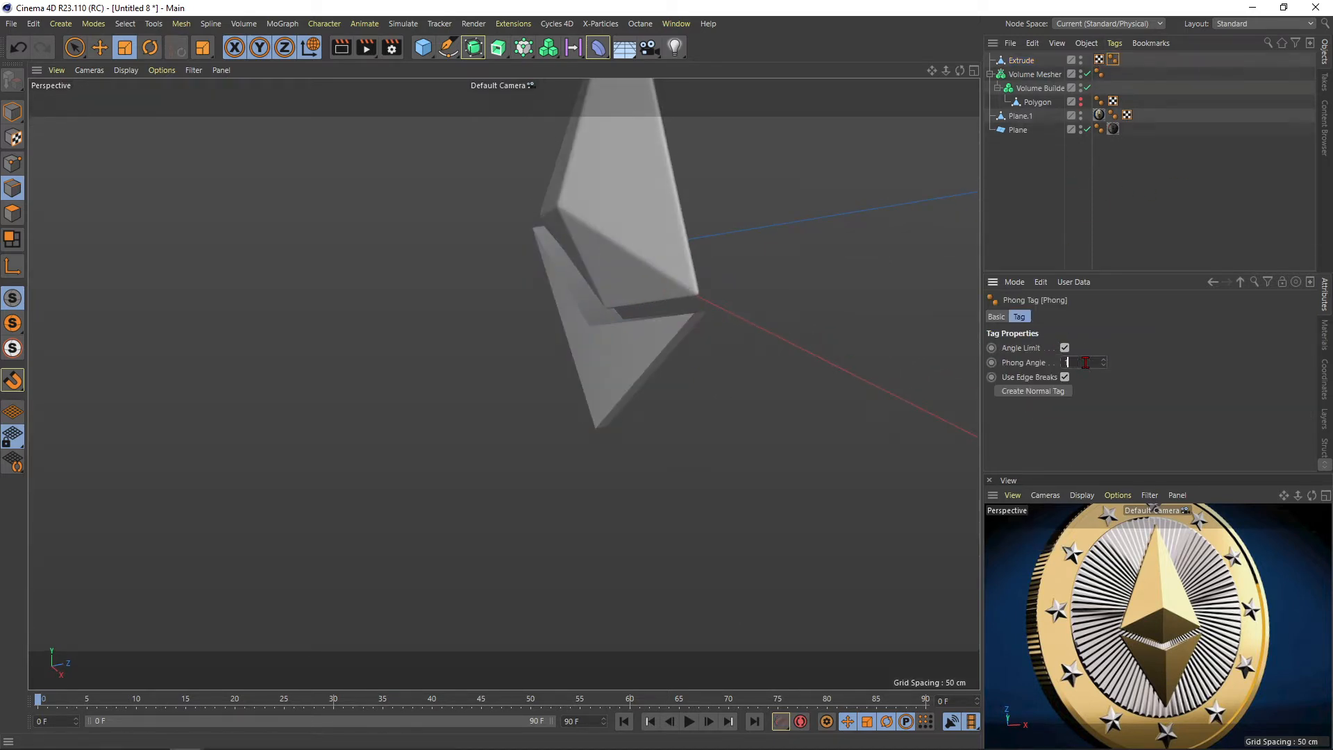
{"action": "key", "text": "Return"}
{"action": "left_click", "coordinate": [1048, 189]}
{"action": "left_click_drag", "start_coordinate": [566, 306], "coordinate": [660, 313], "text": "alt"}
{"action": "right_click_drag", "start_coordinate": [660, 312], "coordinate": [621, 306], "text": "alt"}
{"action": "left_click_drag", "start_coordinate": [621, 307], "coordinate": [503, 381], "text": "alt"}
{"action": "left_click_drag", "start_coordinate": [503, 381], "coordinate": [748, 244], "text": "alt"}
Scale the selected tip edges of the lower piece along the Z axis to about 22%
{"action": "left_click", "coordinate": [1022, 65]}
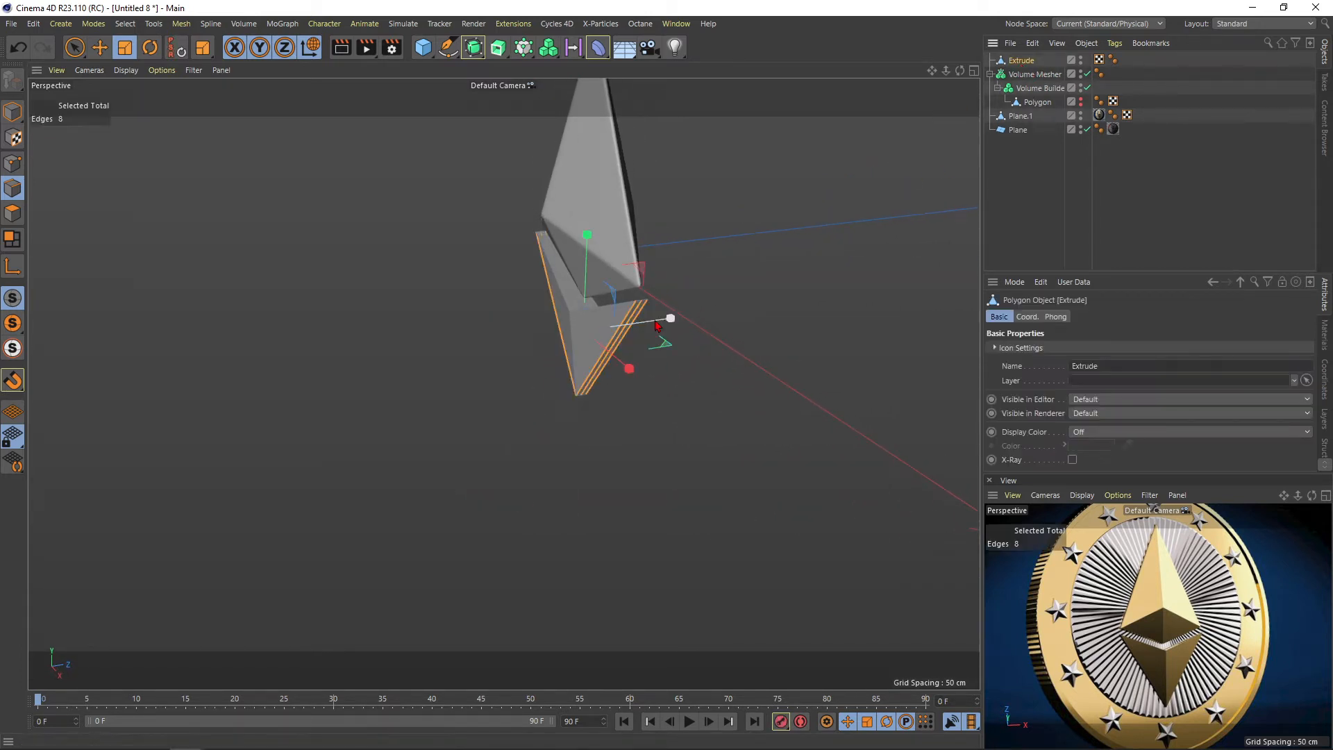
{"action": "left_click_drag", "start_coordinate": [672, 323], "coordinate": [657, 329]}
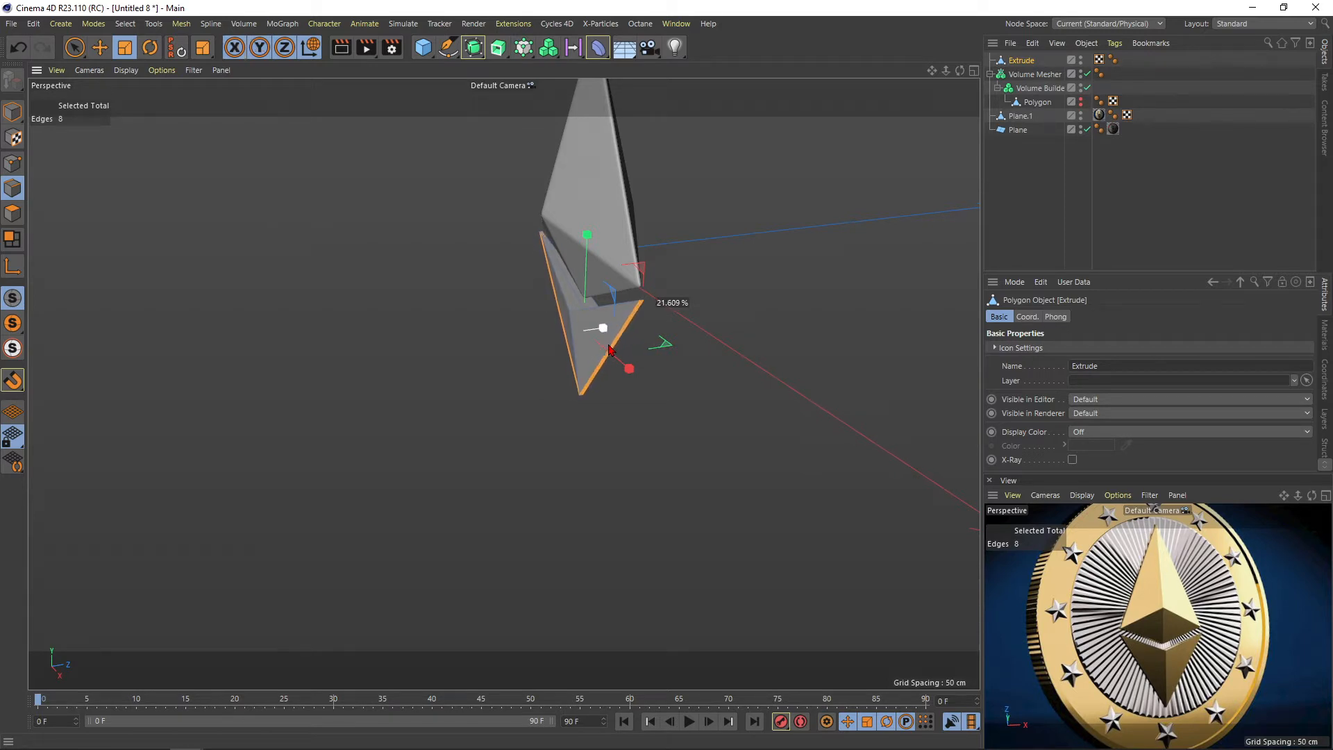
{"action": "left_click_drag", "start_coordinate": [609, 346], "coordinate": [608, 346]}
{"action": "left_click", "coordinate": [1028, 216]}
{"action": "left_click_drag", "start_coordinate": [691, 279], "coordinate": [638, 307], "text": "alt"}
Scale the whole lower Extrude object up along its Z axis to give it more depth
{"action": "left_click", "coordinate": [1038, 61]}
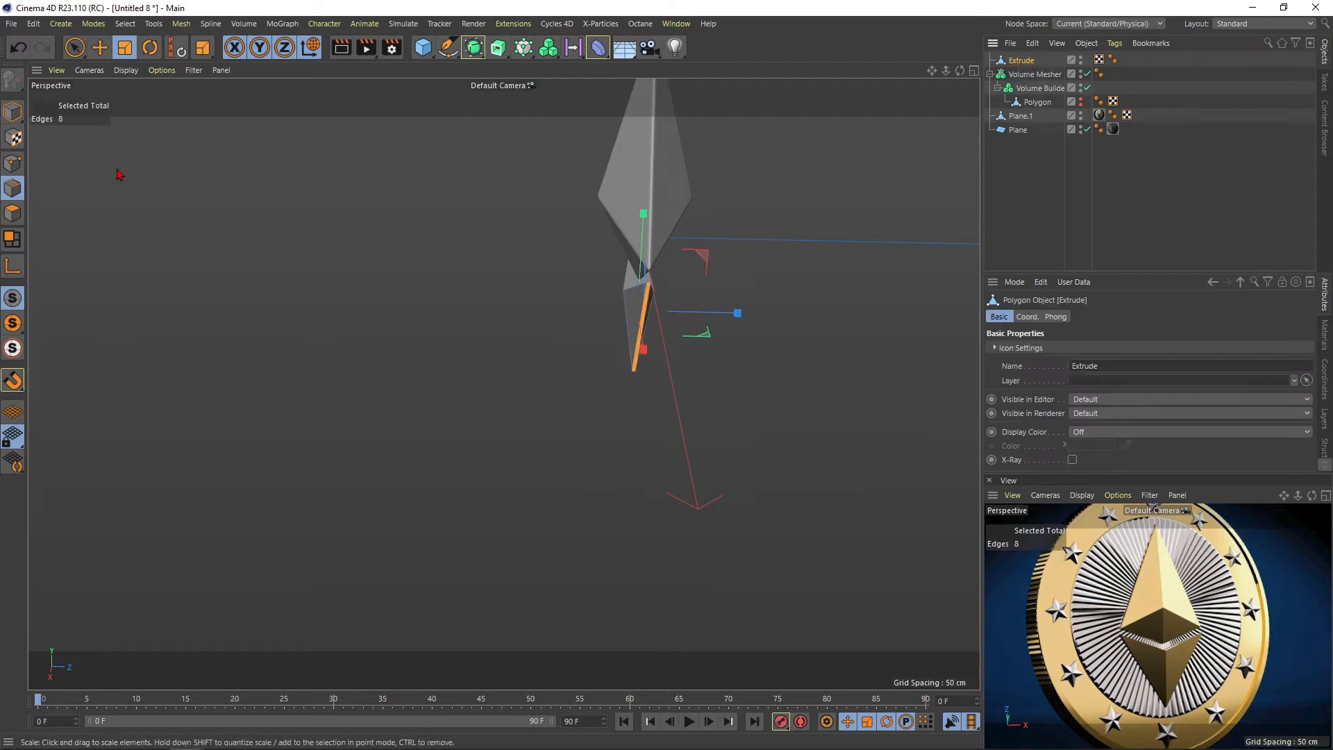
{"action": "left_click", "coordinate": [12, 114]}
{"action": "left_click_drag", "start_coordinate": [743, 238], "coordinate": [801, 220]}
{"action": "left_click_drag", "start_coordinate": [651, 282], "coordinate": [650, 261], "text": "alt"}
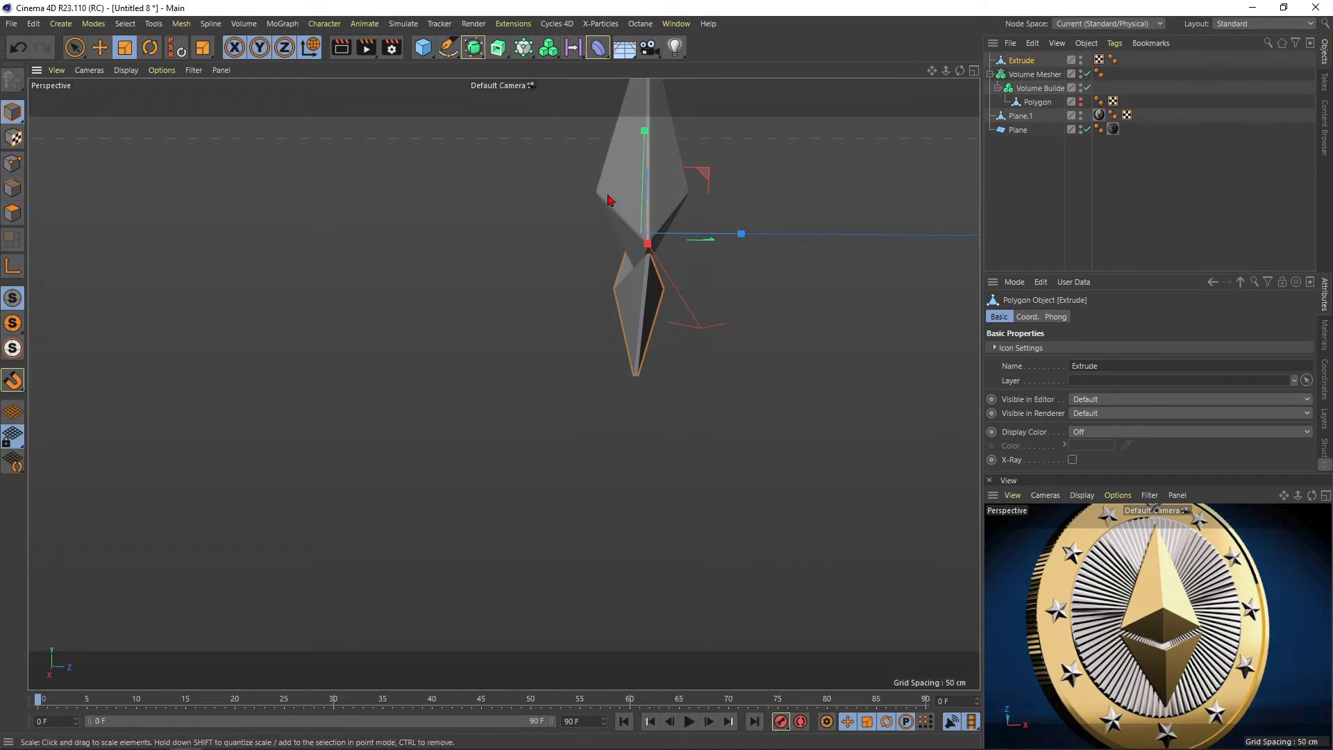
Examine the lower piece's depth, facets and gap against the upper pyramid from several angles
{"action": "middle_click_drag", "start_coordinate": [616, 221], "coordinate": [648, 271], "text": "alt"}
{"action": "left_click_drag", "start_coordinate": [652, 338], "coordinate": [715, 357], "text": "alt"}
{"action": "left_click", "coordinate": [1056, 231]}
{"action": "left_click_drag", "start_coordinate": [643, 304], "coordinate": [691, 317], "text": "alt"}
{"action": "scroll", "coordinate": [691, 319], "scroll_direction": "up", "scroll_amount": 2}
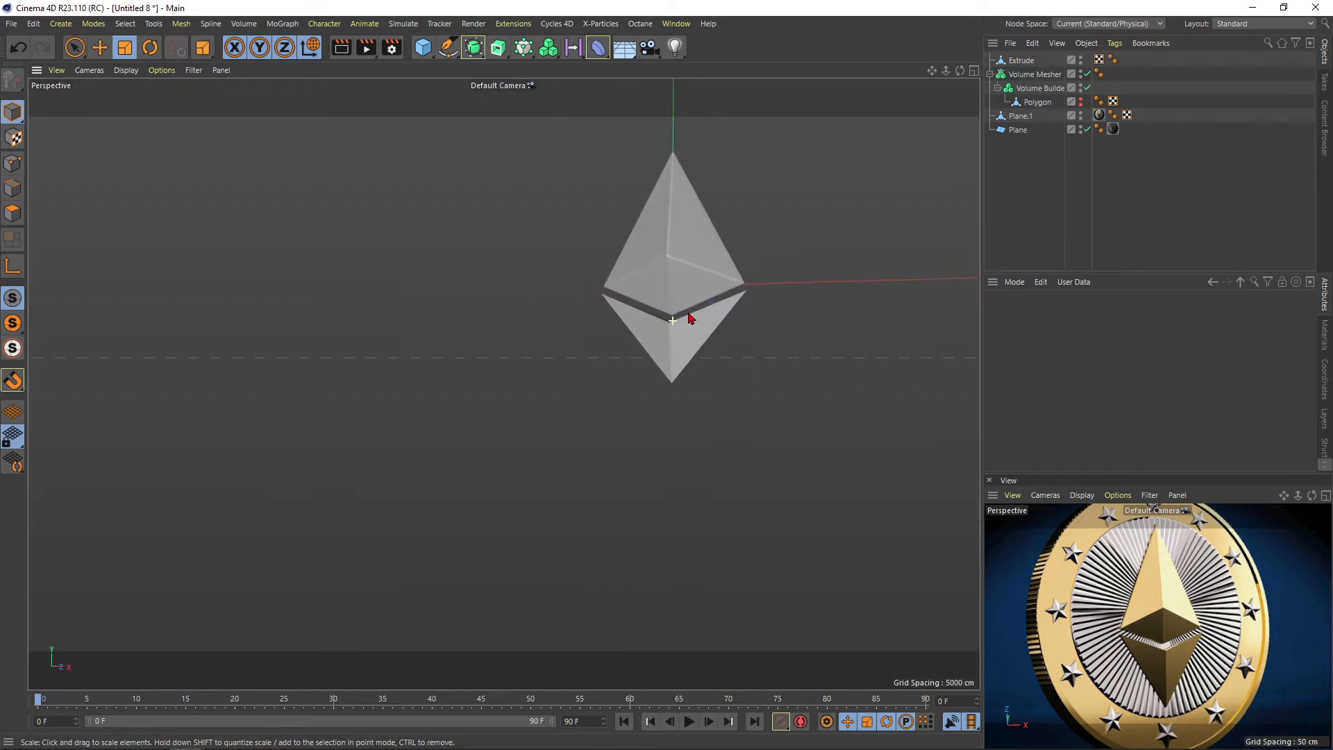
{"action": "left_click", "coordinate": [75, 47]}
{"action": "left_click", "coordinate": [694, 347]}
{"action": "left_click_drag", "start_coordinate": [671, 235], "coordinate": [673, 241]}
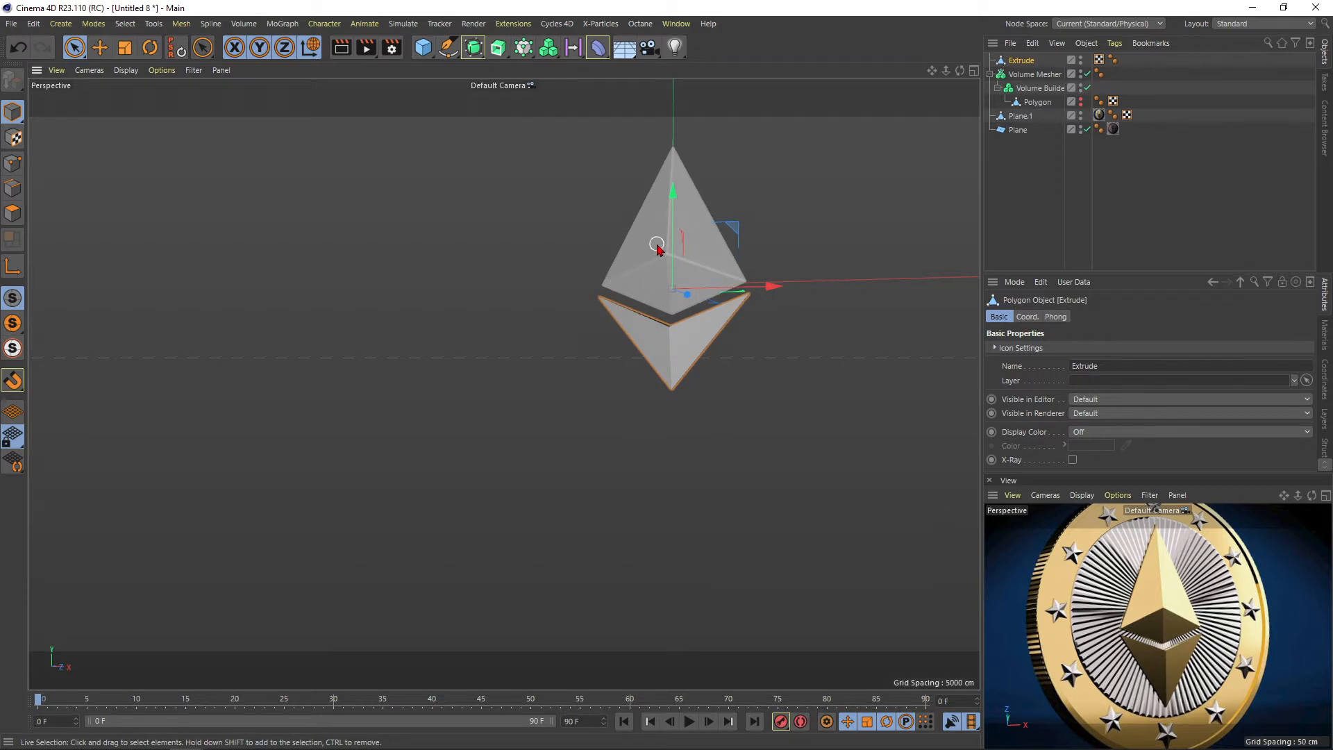
{"action": "left_click", "coordinate": [1067, 251]}
{"action": "left_click_drag", "start_coordinate": [670, 249], "coordinate": [672, 282], "text": "alt"}
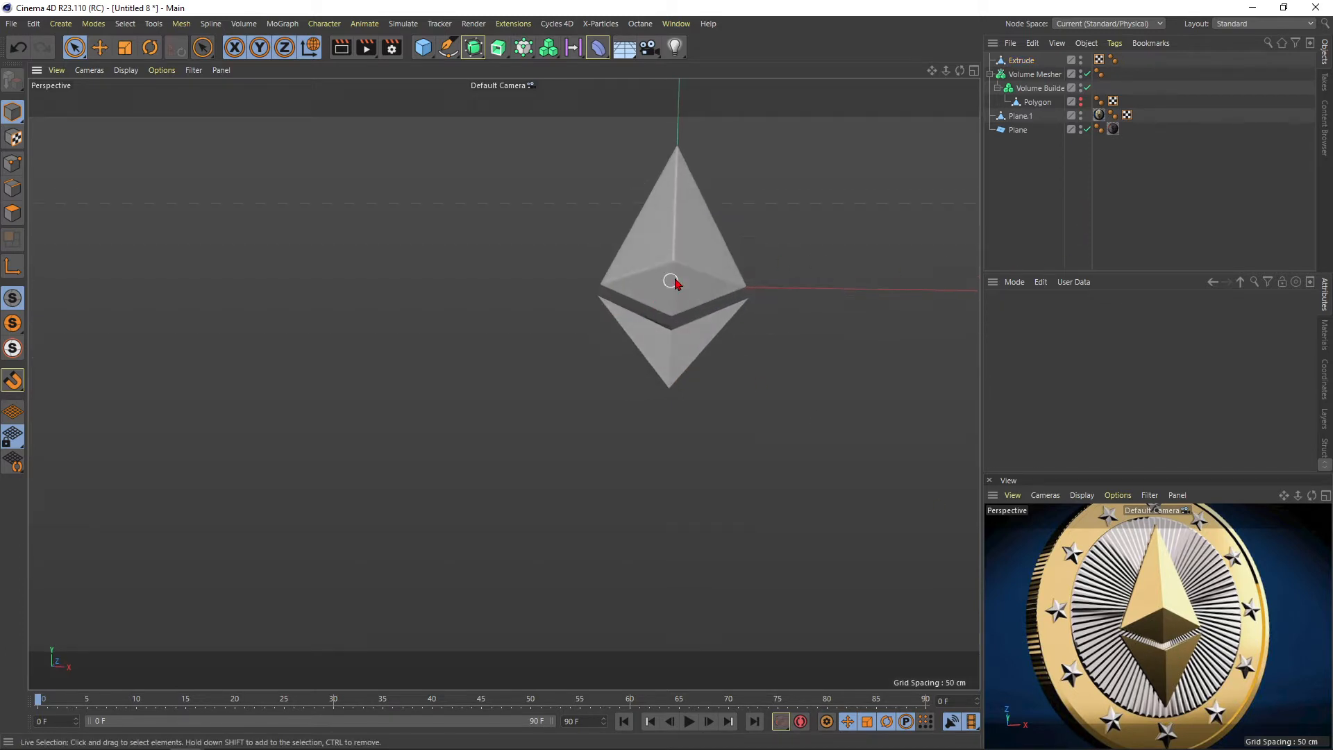
Add a Volume Mesher and Volume Builder and nest the lower Extrude object inside the builder
{"action": "left_click", "coordinate": [548, 54]}
{"action": "left_click", "coordinate": [614, 67]}
{"action": "left_click", "coordinate": [617, 96]}
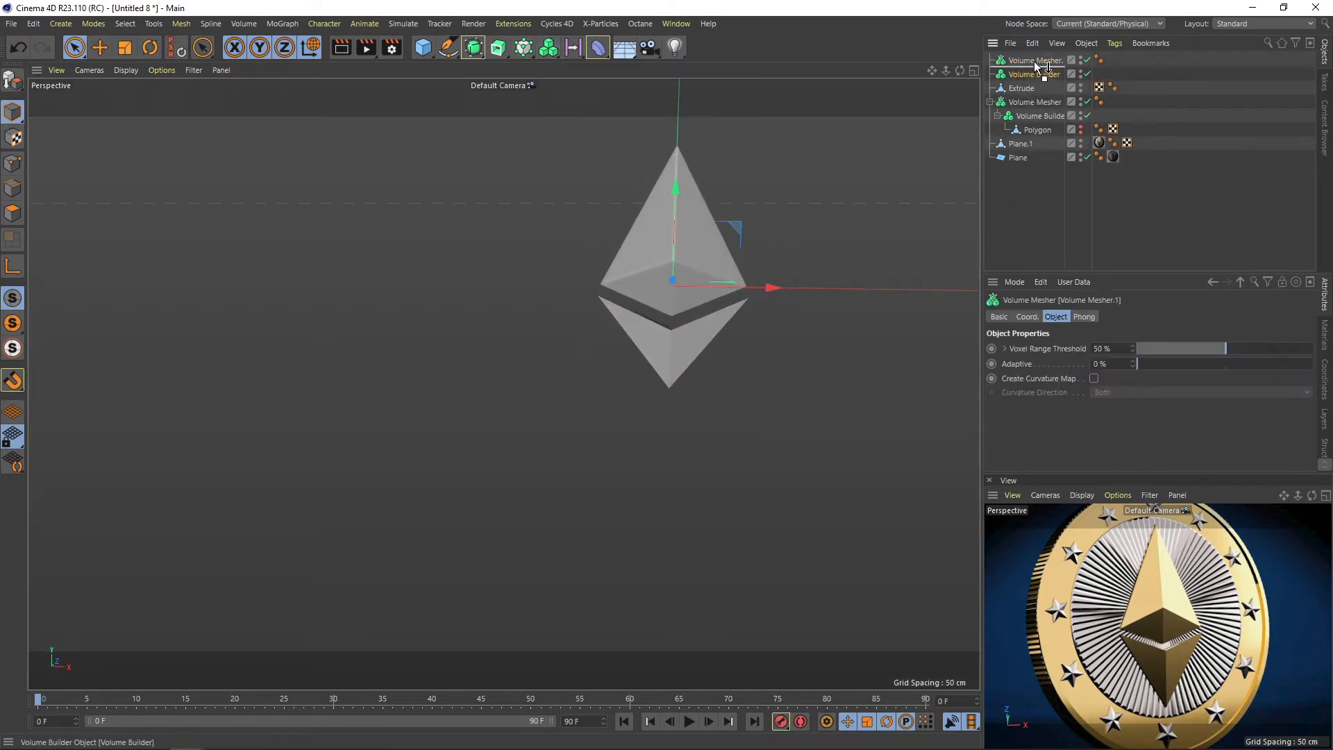
{"action": "left_click_drag", "start_coordinate": [1038, 66], "coordinate": [1039, 75]}
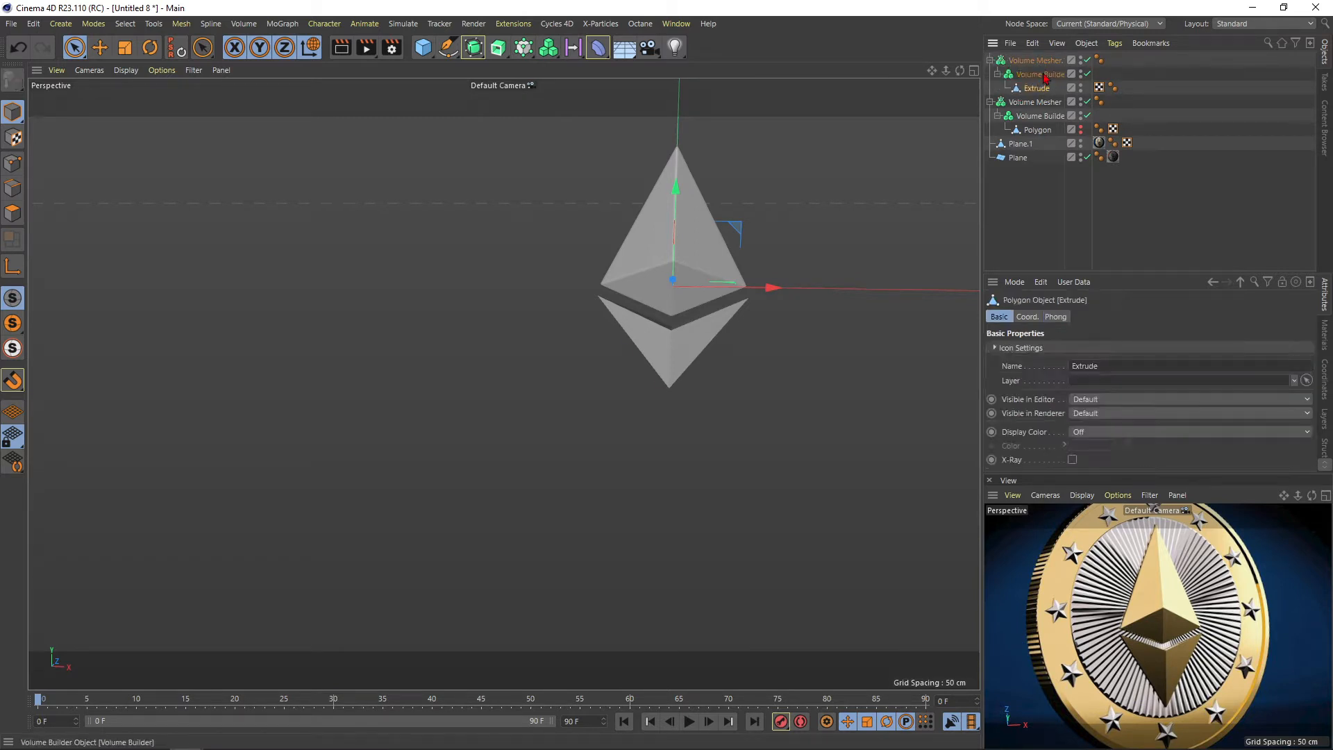
{"action": "scroll", "coordinate": [599, 420], "scroll_direction": "up", "scroll_amount": 2}
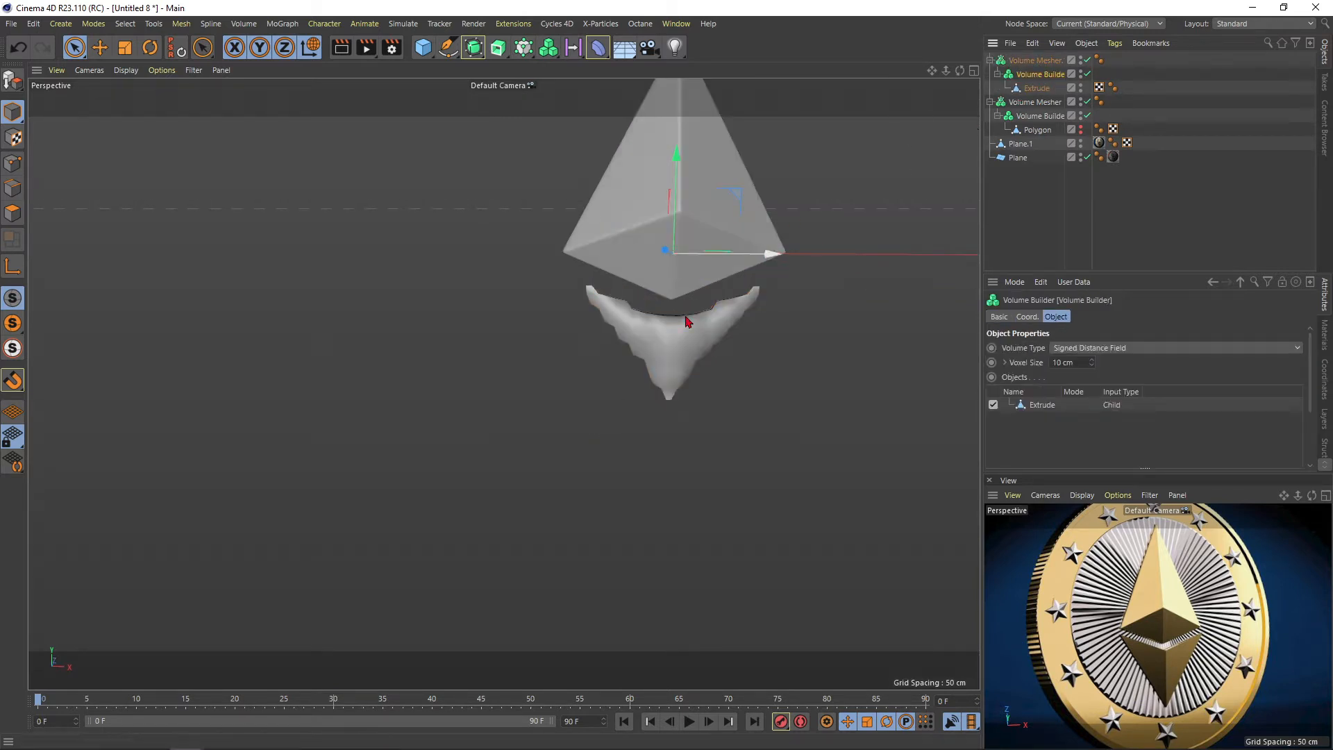
Set the new Volume Builder's Voxel Size to 0.5 cm
{"action": "left_click", "coordinate": [1072, 352]}
{"action": "left_click", "coordinate": [1059, 365]}
{"action": "double_click", "coordinate": [1082, 359]}
{"action": "type", "text": "0,5"}
{"action": "key", "text": "Return"}
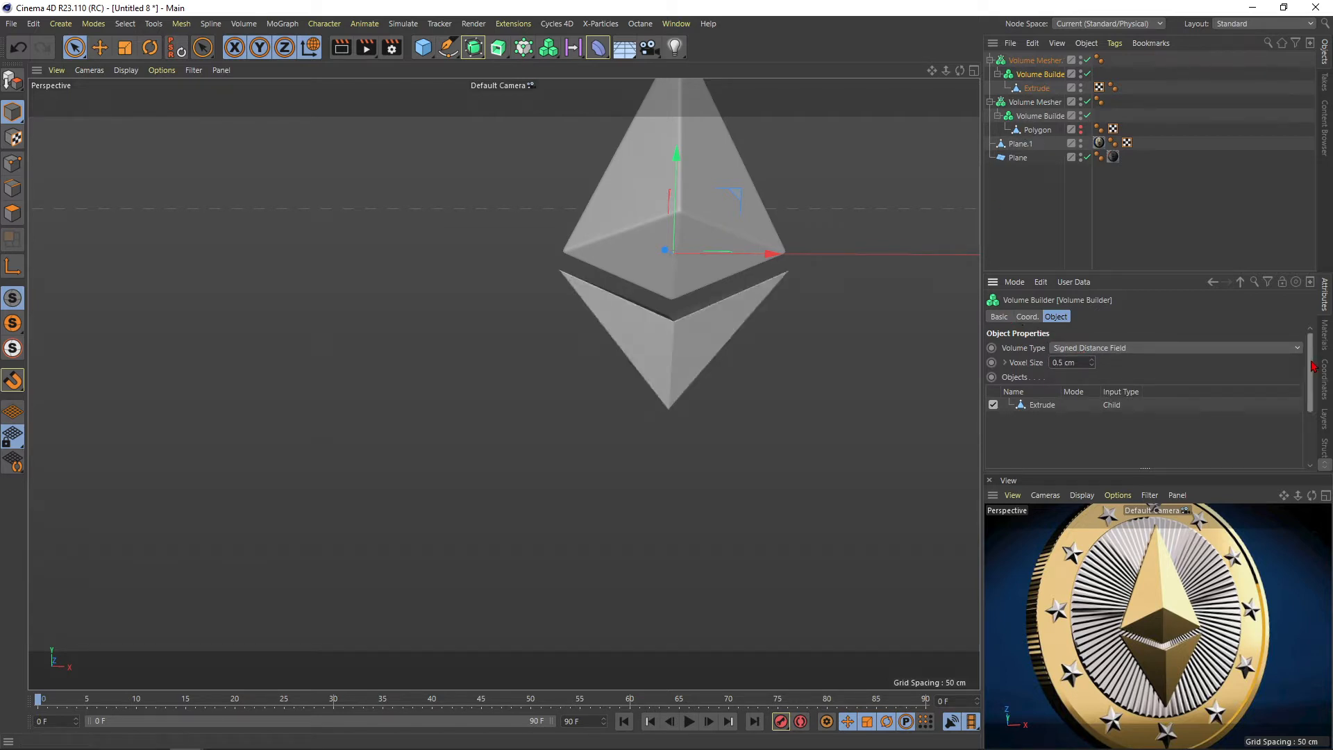
Add an SDF Smooth filter to the lower piece's Volume Builder with its Strength at 50%
{"action": "scroll", "coordinate": [1313, 367], "scroll_direction": "down", "scroll_amount": 3}
{"action": "left_click", "coordinate": [1023, 421]}
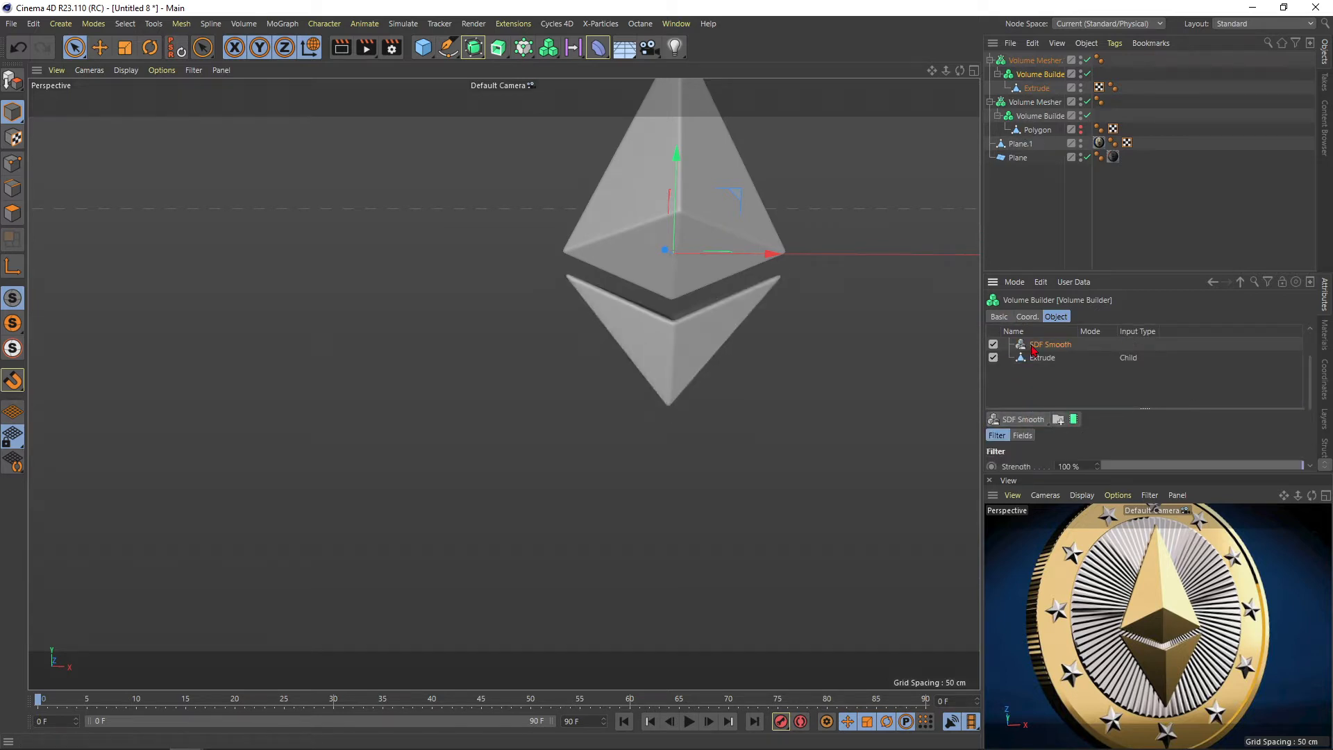
{"action": "key", "text": "Return"}
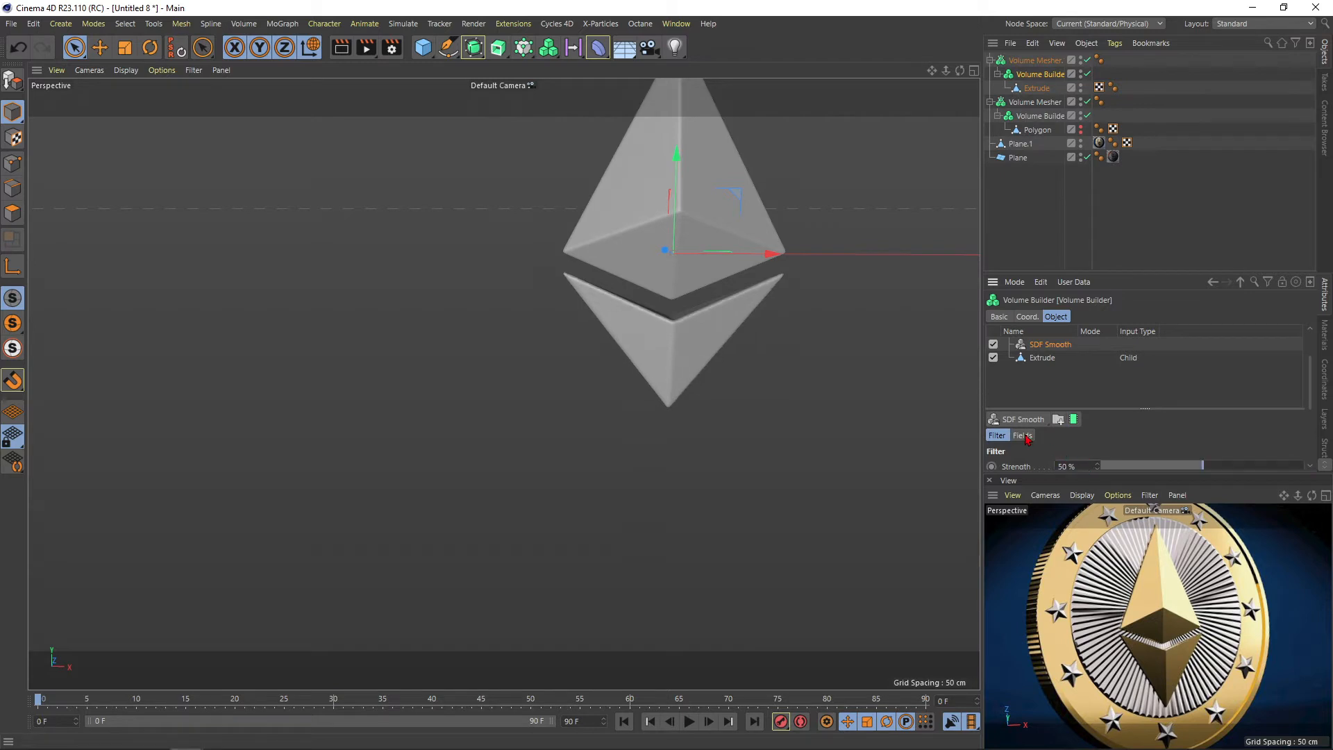
{"action": "left_click", "coordinate": [1048, 171]}
{"action": "scroll", "coordinate": [694, 290], "scroll_direction": "down", "scroll_amount": 3}
{"action": "left_click_drag", "start_coordinate": [694, 289], "coordinate": [706, 245], "text": "alt"}
{"action": "scroll", "coordinate": [705, 262], "scroll_direction": "down", "scroll_amount": 2}
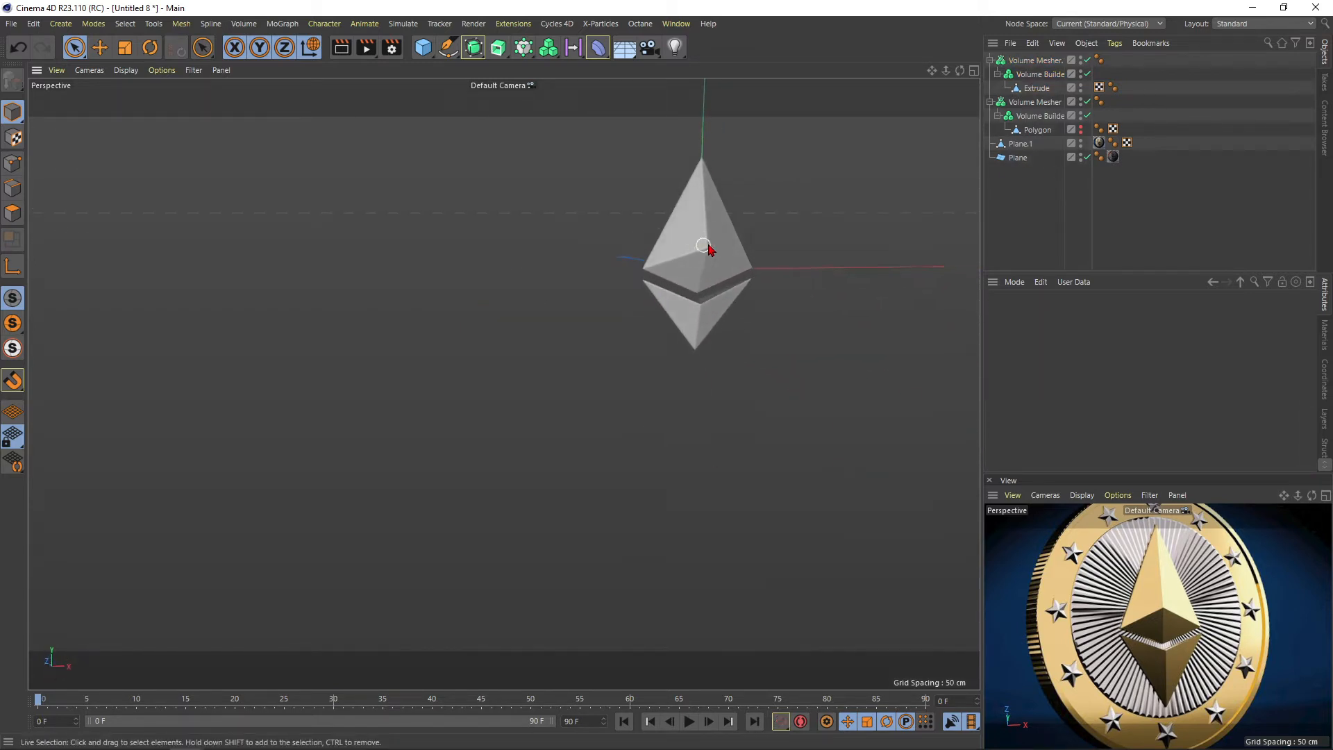
Convert both Volume Mesher hierarchies into editable polygon objects
{"action": "left_click", "coordinate": [1021, 61]}
{"action": "key", "text": "c"}
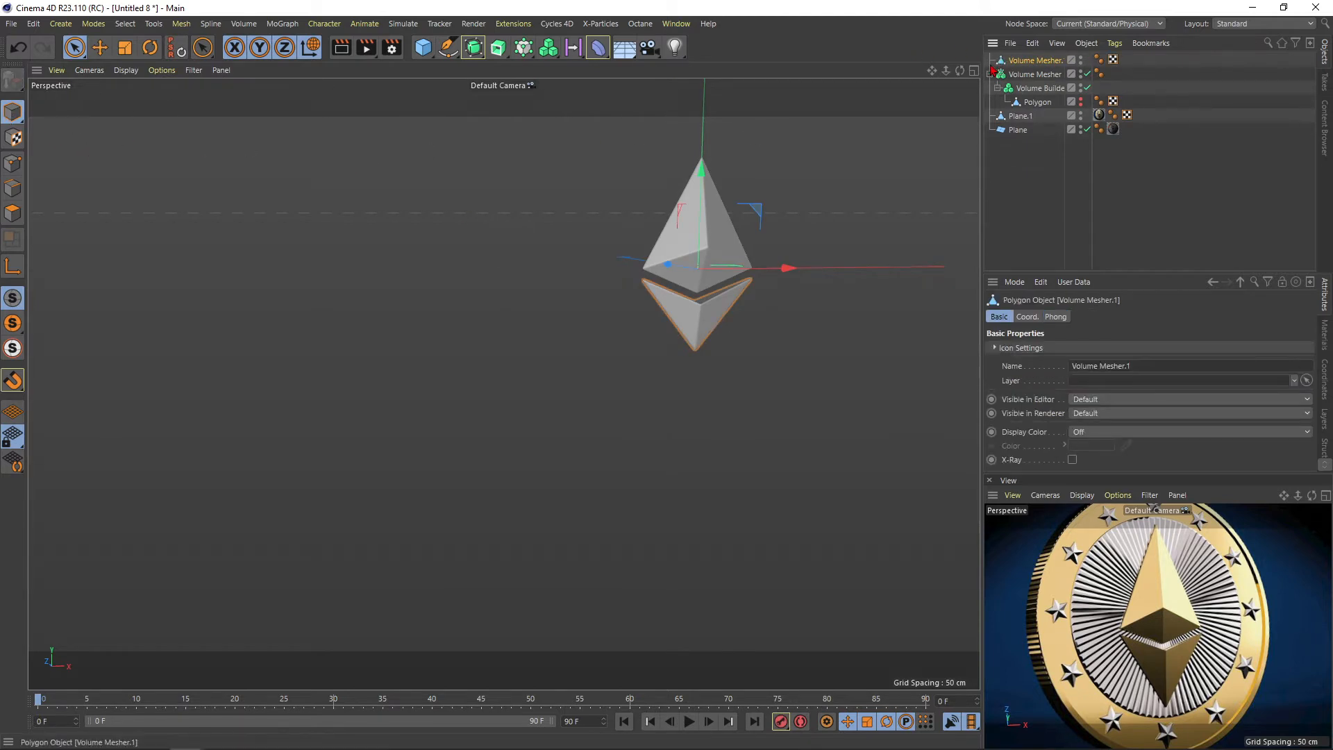
{"action": "left_click", "coordinate": [24, 87]}
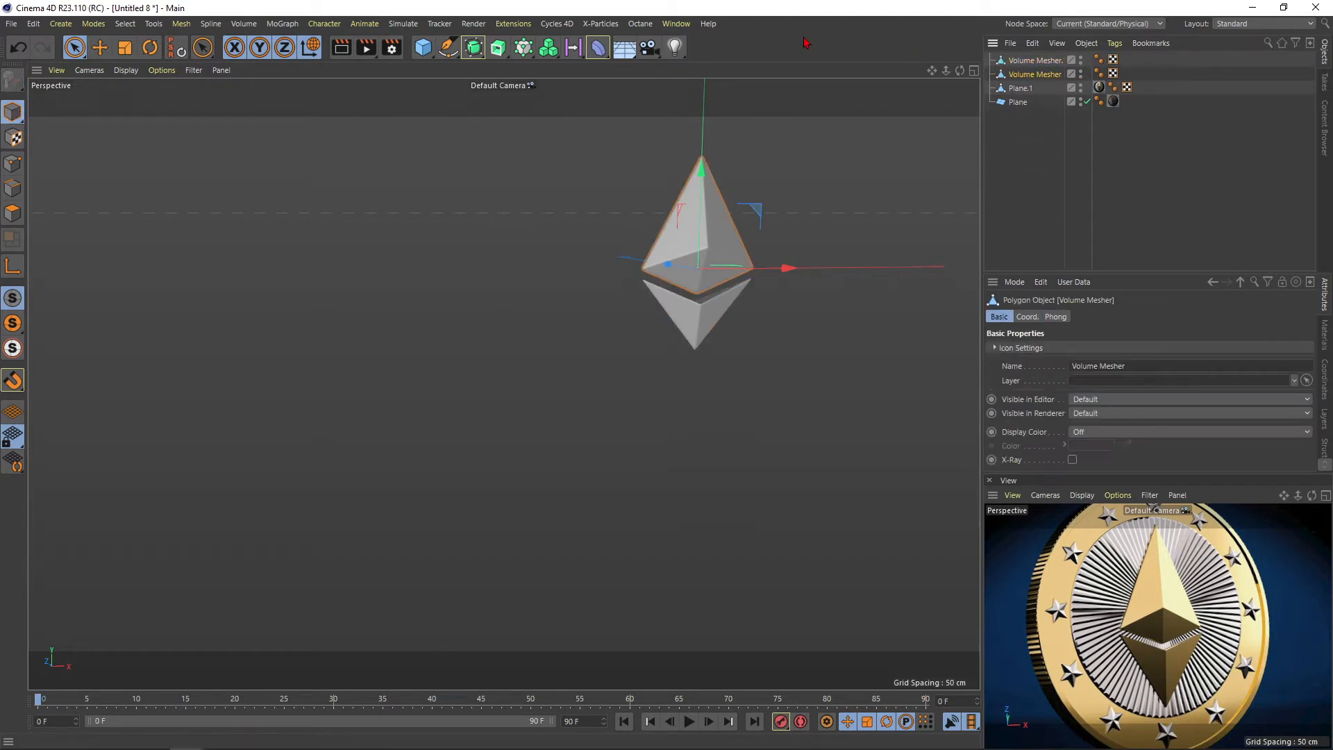
{"action": "left_click", "coordinate": [692, 318]}
{"action": "right_click_drag", "start_coordinate": [691, 275], "coordinate": [721, 264], "text": "alt"}
{"action": "left_click_drag", "start_coordinate": [720, 265], "coordinate": [684, 243], "text": "alt"}
{"action": "right_click_drag", "start_coordinate": [684, 243], "coordinate": [701, 241], "text": "alt"}
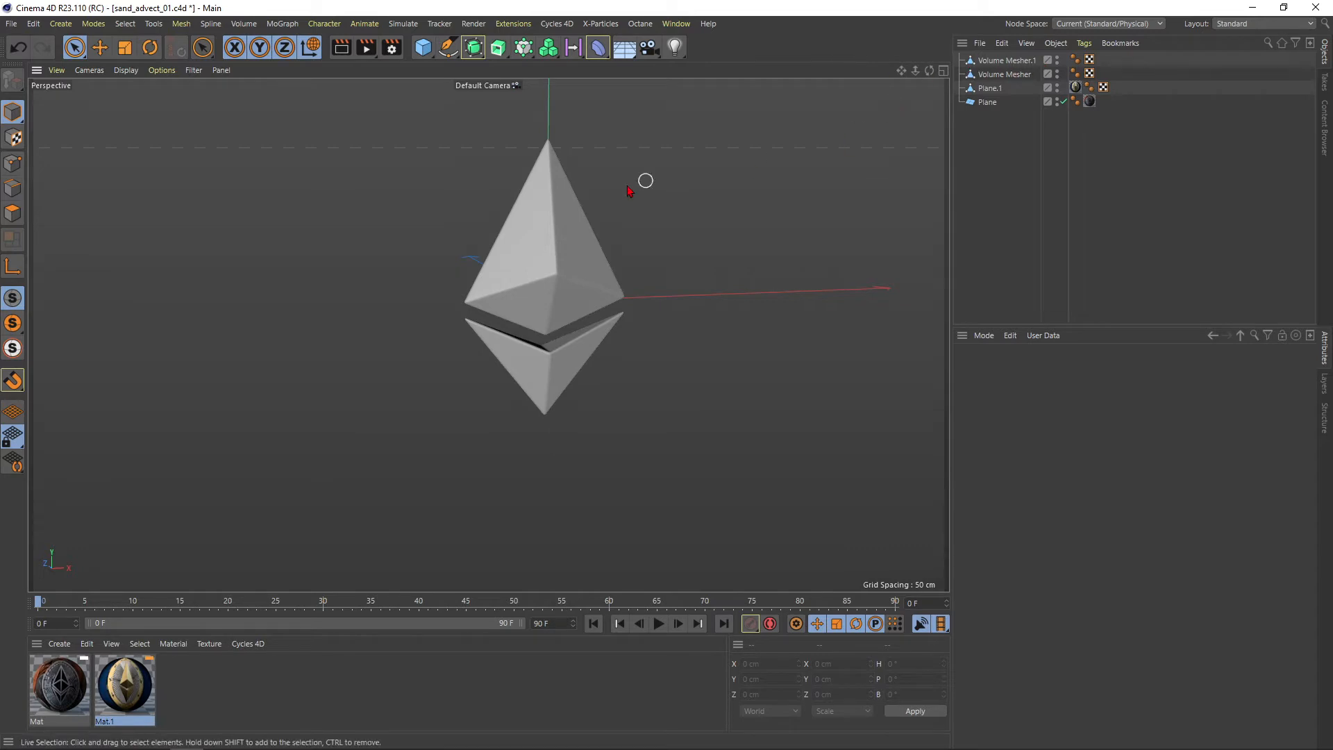
Rename Volume Mesher.1 as top and Volume Mesher as bottom
{"action": "double_click", "coordinate": [1000, 62]}
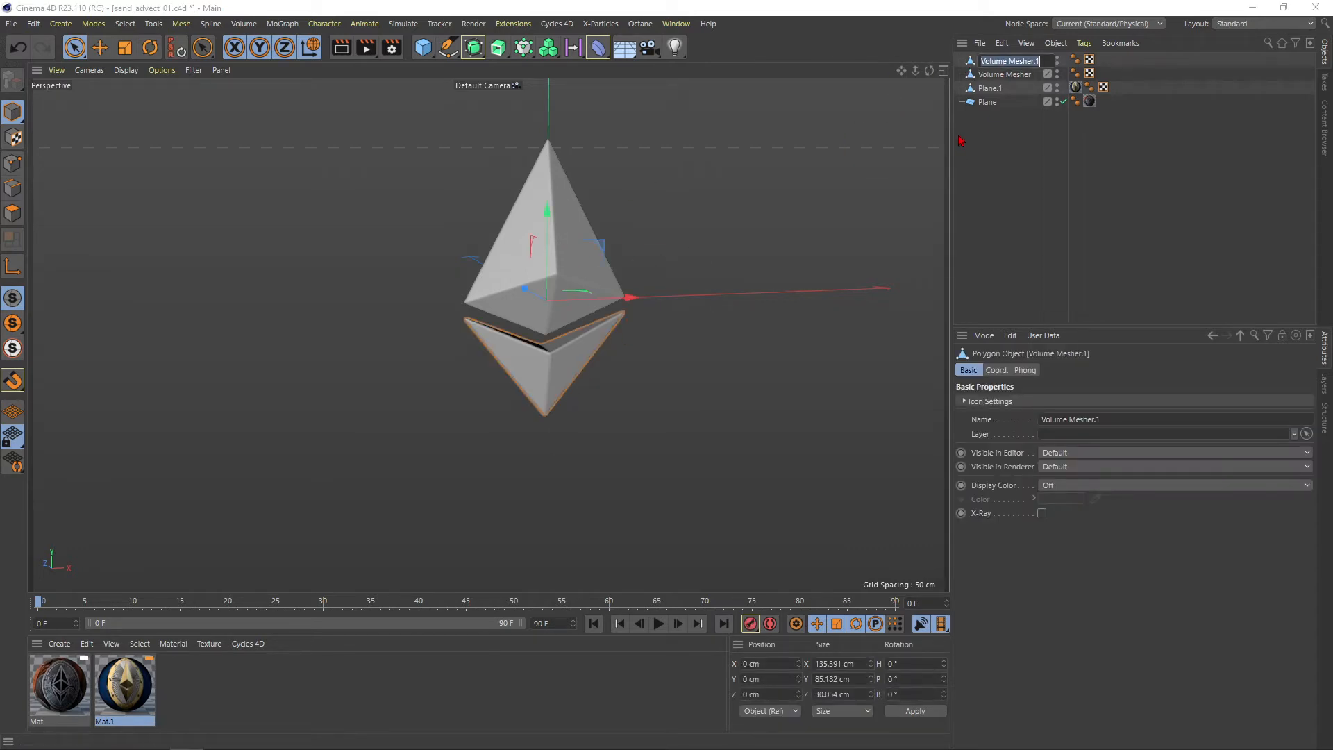
{"action": "type", "text": "top"}
{"action": "key", "text": "Return"}
{"action": "double_click", "coordinate": [994, 74]}
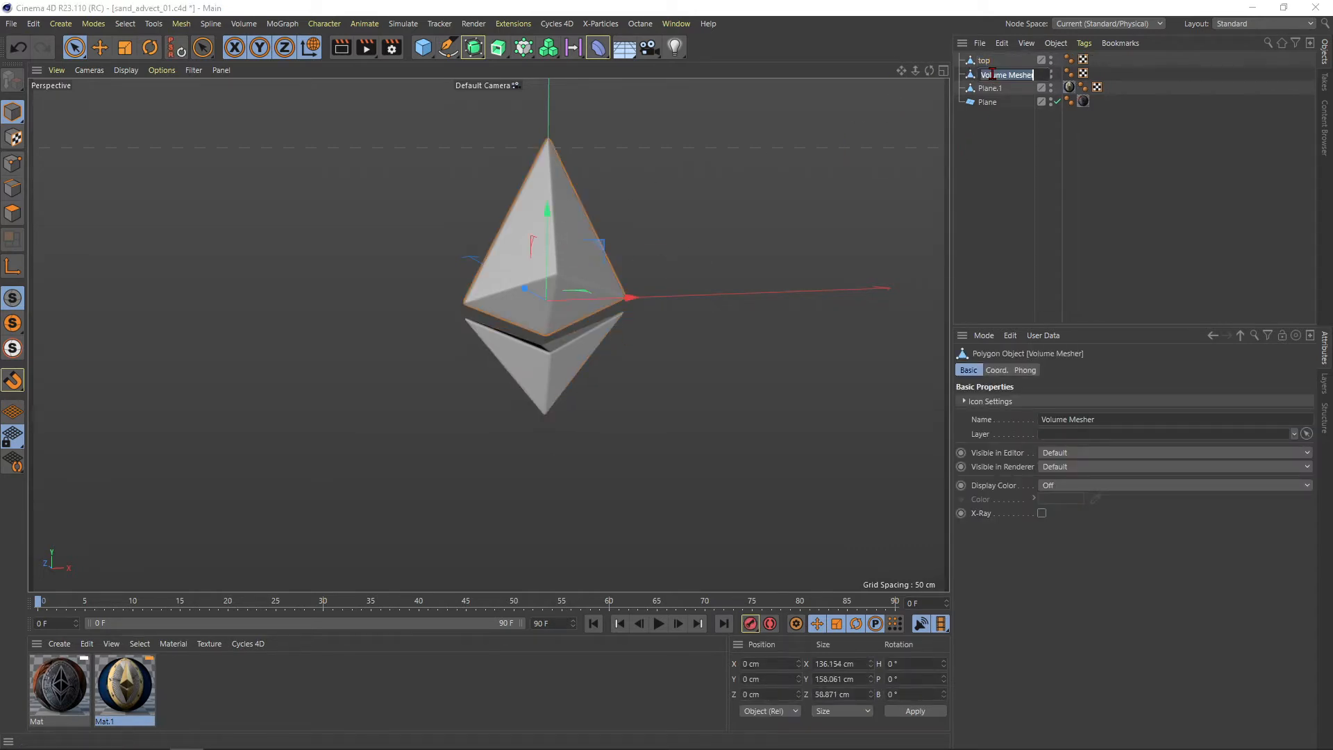
{"action": "type", "text": "bottom"}
{"action": "key", "text": "Return"}
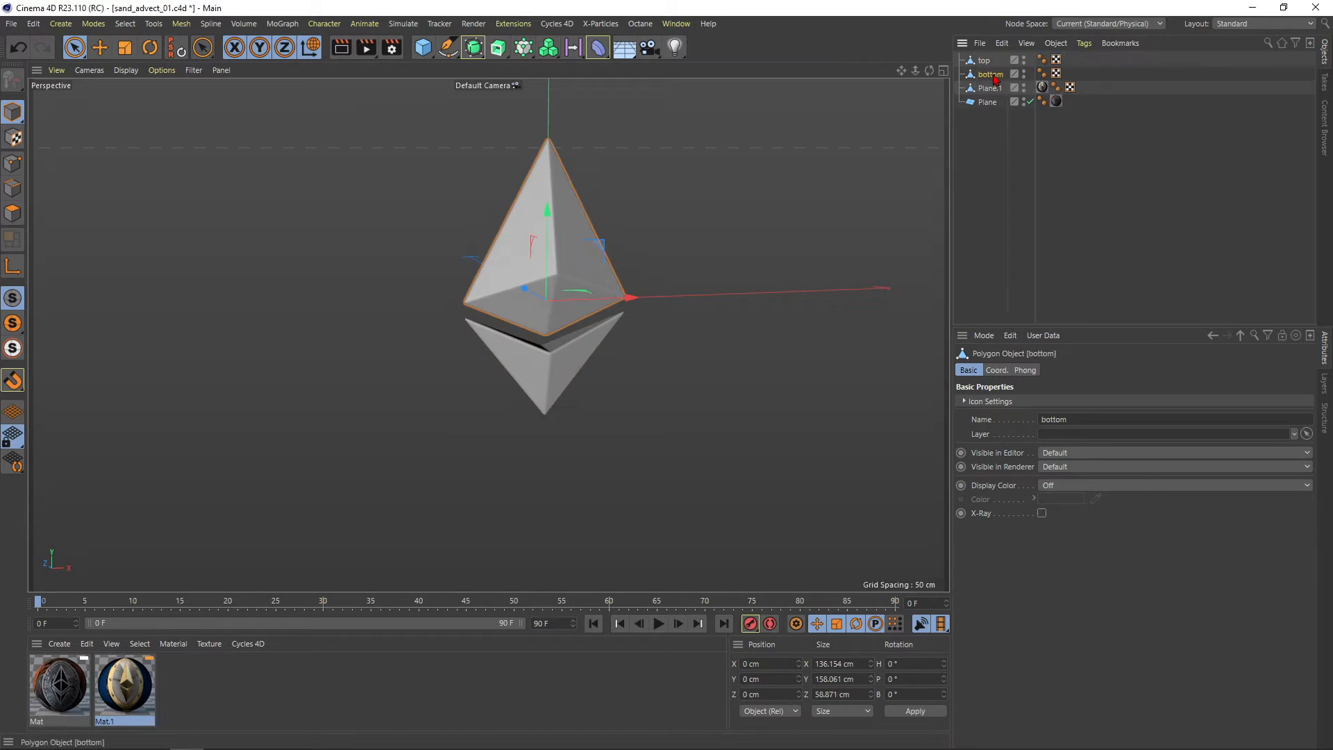
{"action": "left_click", "coordinate": [980, 145]}
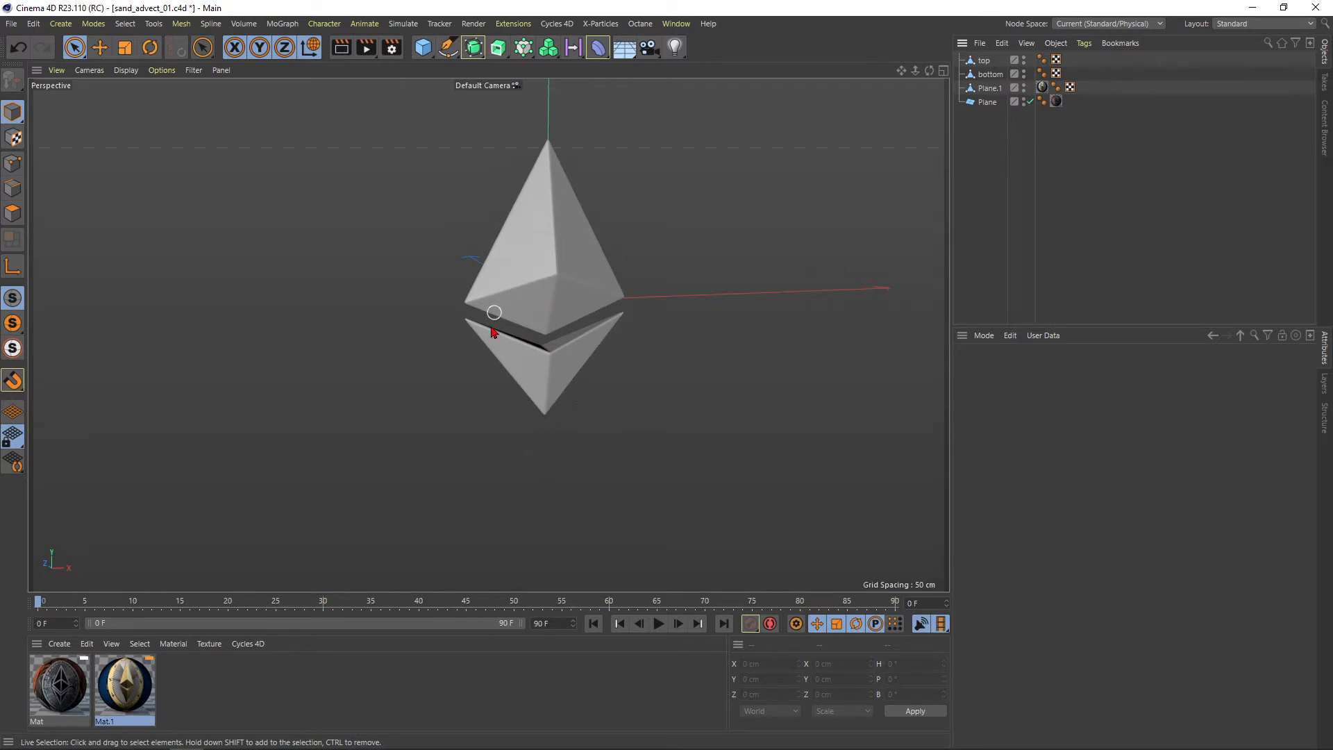
Duplicate the top and bottom objects and merge the copies into one object named Ethereum
{"action": "left_click", "coordinate": [990, 75]}
{"action": "left_click", "coordinate": [986, 61], "text": "shift"}
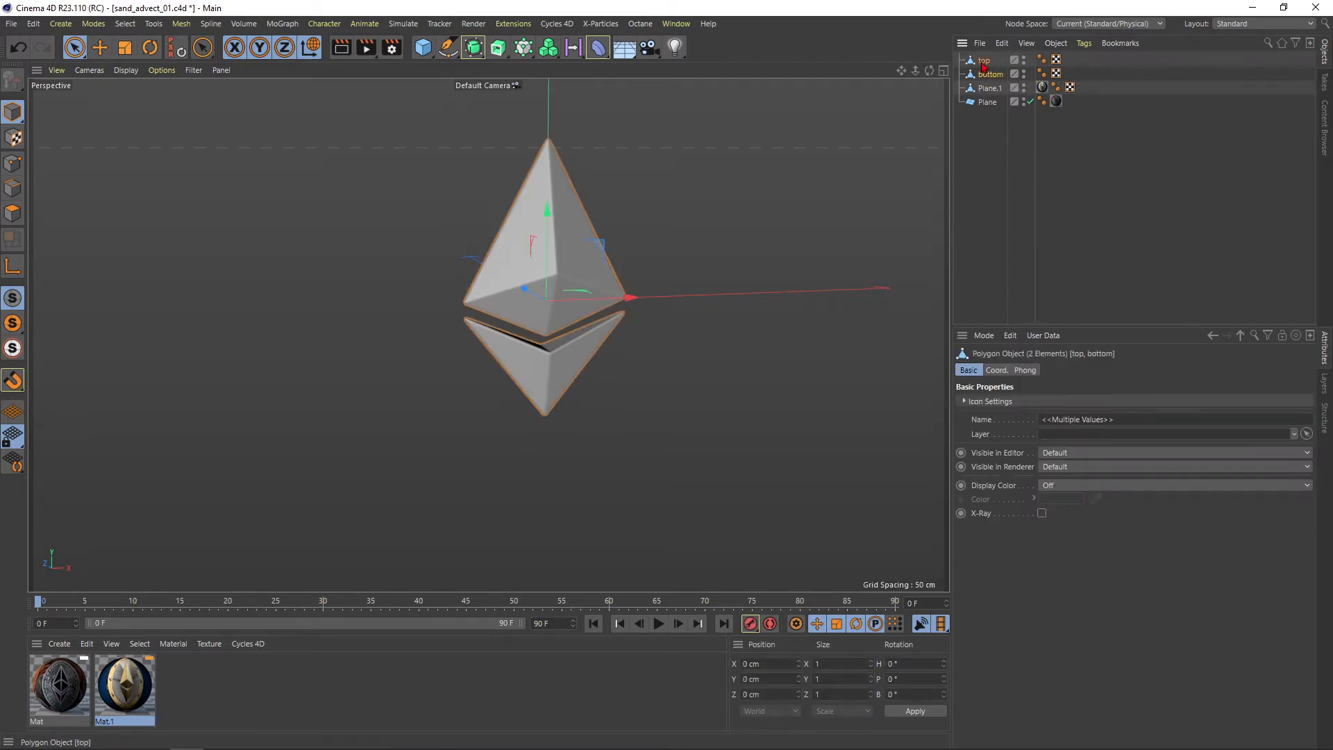
{"action": "mouse_move", "coordinate": [986, 61]}
{"action": "left_mouse_down", "text": "ctrl"}
{"action": "mouse_move", "coordinate": [996, 67]}
{"action": "mouse_move", "coordinate": [991, 55]}
{"action": "left_mouse_up", "text": "ctrl"}
{"action": "right_click", "coordinate": [993, 77]}
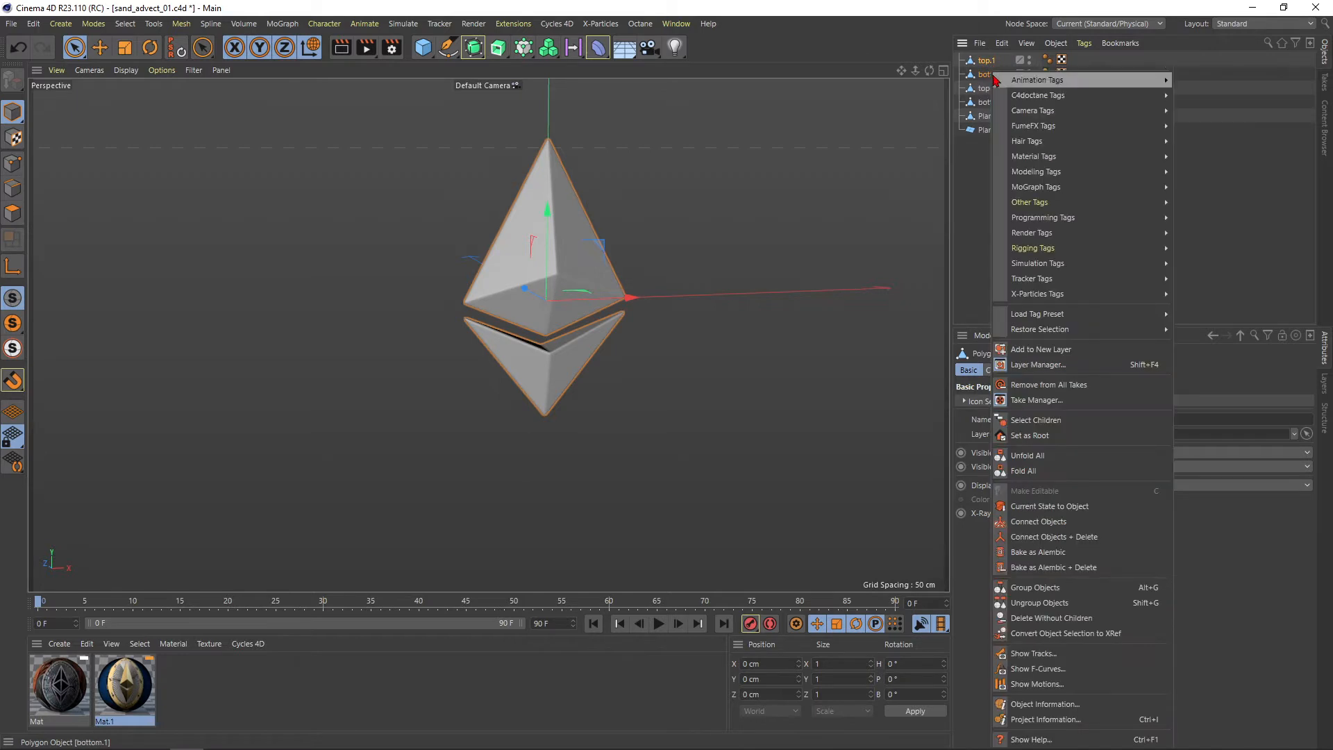
{"action": "left_click", "coordinate": [1042, 553]}
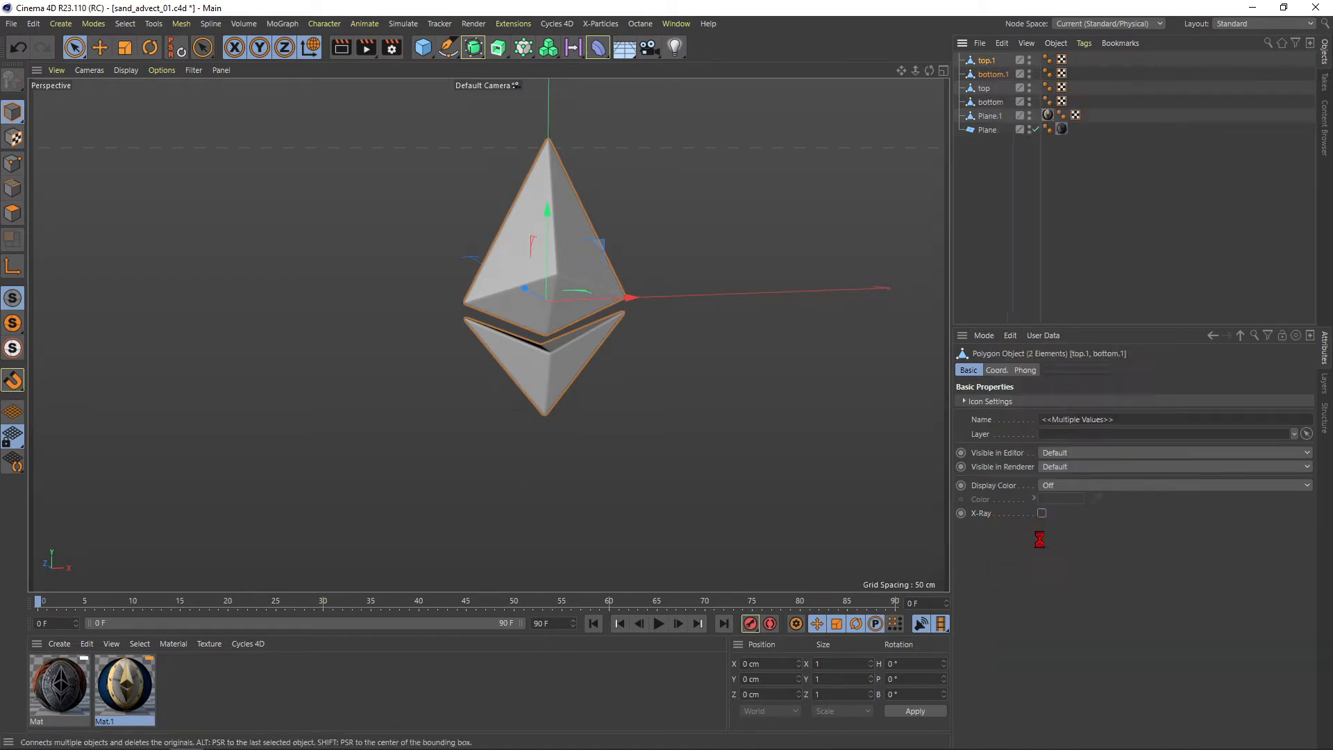
{"action": "left_click", "coordinate": [994, 62]}
Group the original top and bottom objects in a null named backup and hide it
{"action": "left_click_drag", "start_coordinate": [984, 74], "coordinate": [982, 89]}
{"action": "key", "text": "alt+g"}
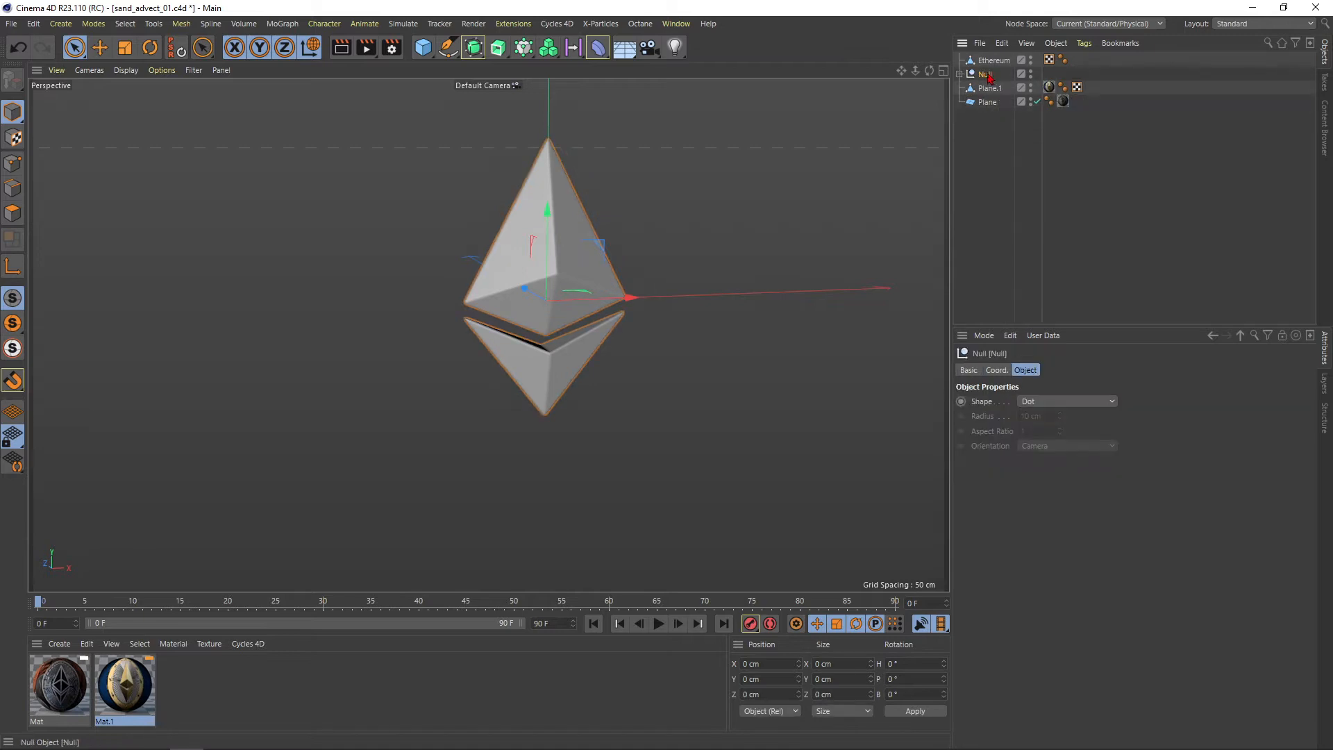
{"action": "double_click", "coordinate": [986, 74]}
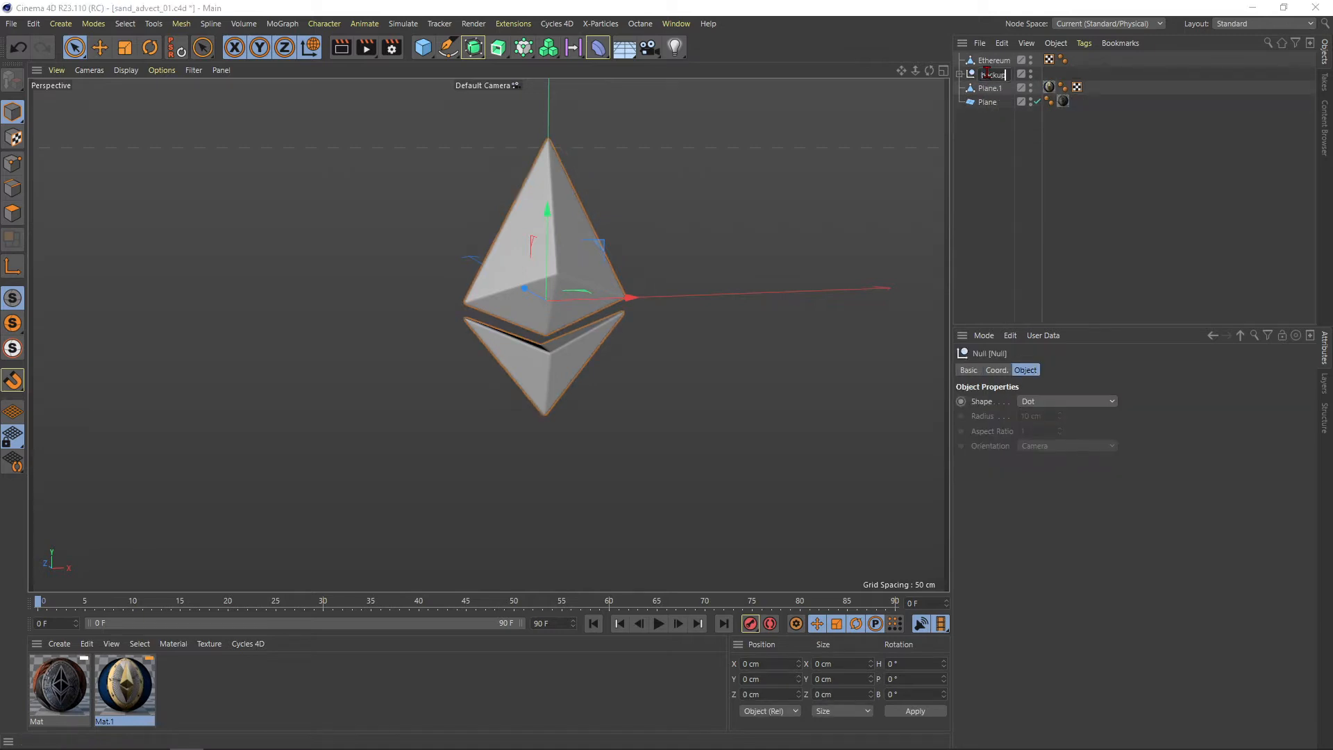
{"action": "key", "text": "Return"}
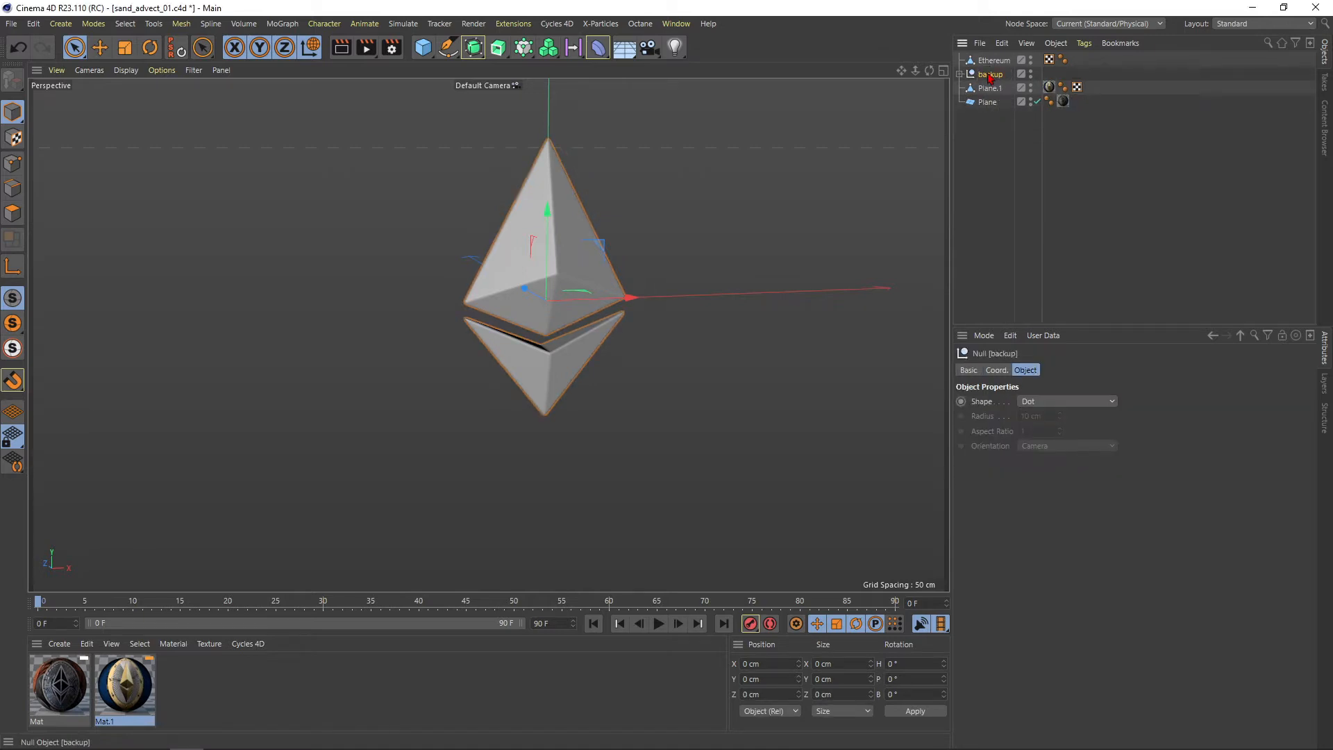
{"action": "left_click", "coordinate": [1034, 77]}
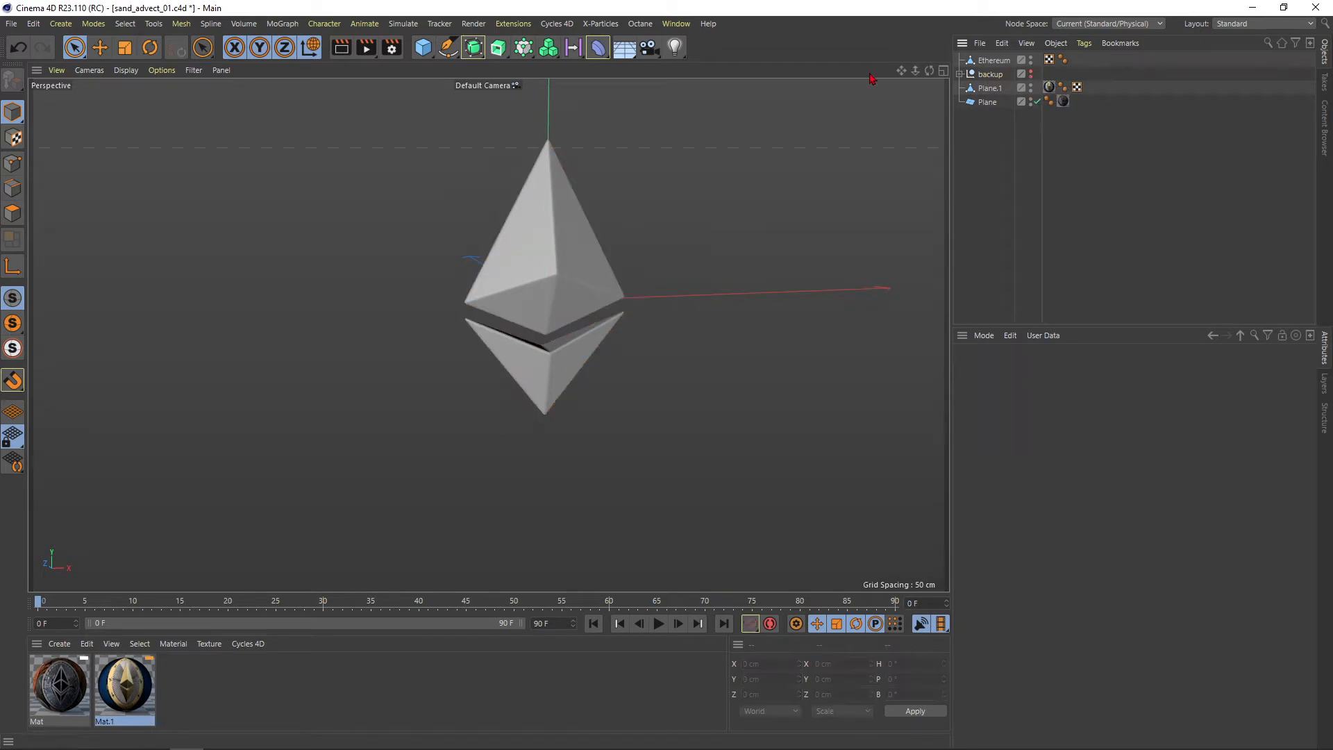
Delete the two reference planes, Plane and Plane.1
{"action": "left_click_drag", "start_coordinate": [977, 142], "coordinate": [1000, 84]}
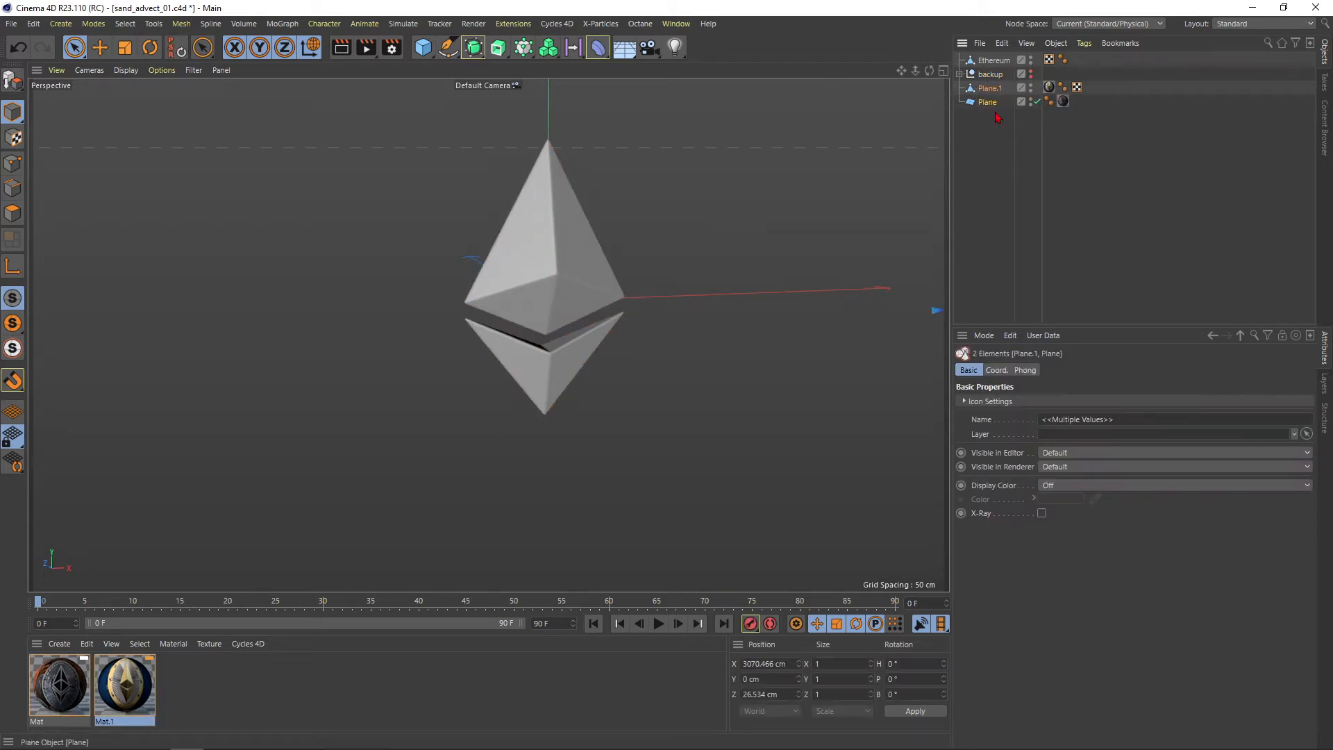
{"action": "key", "text": "Delete"}
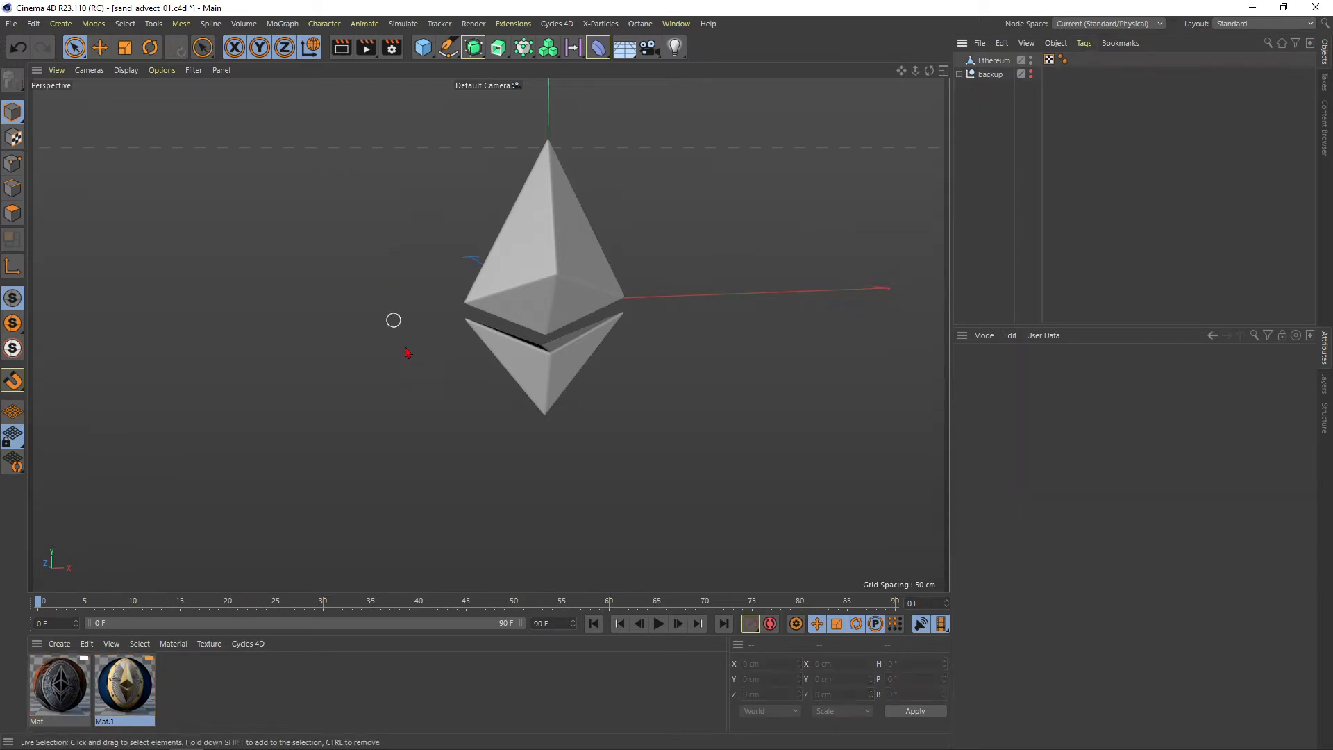
{"action": "scroll", "coordinate": [551, 289], "scroll_direction": "down", "scroll_amount": 5}
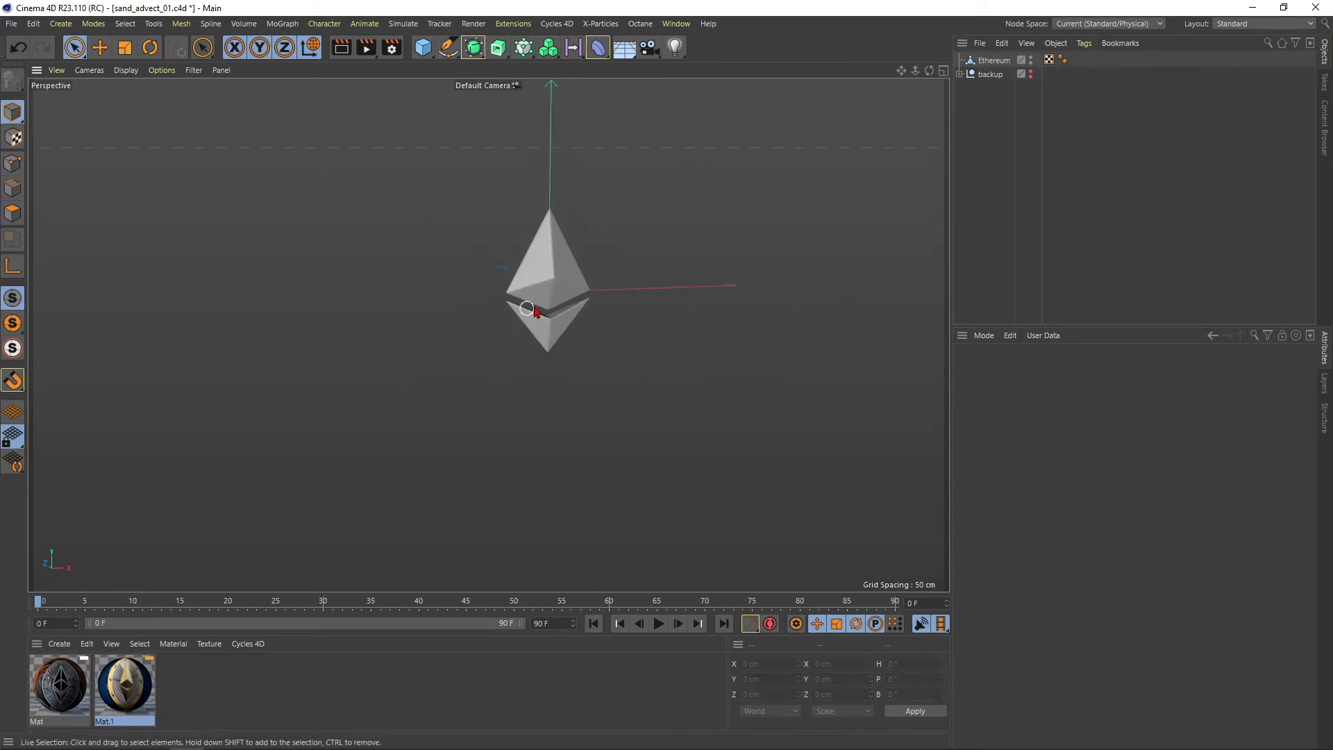
{"action": "scroll", "coordinate": [533, 300], "scroll_direction": "up", "scroll_amount": 5}
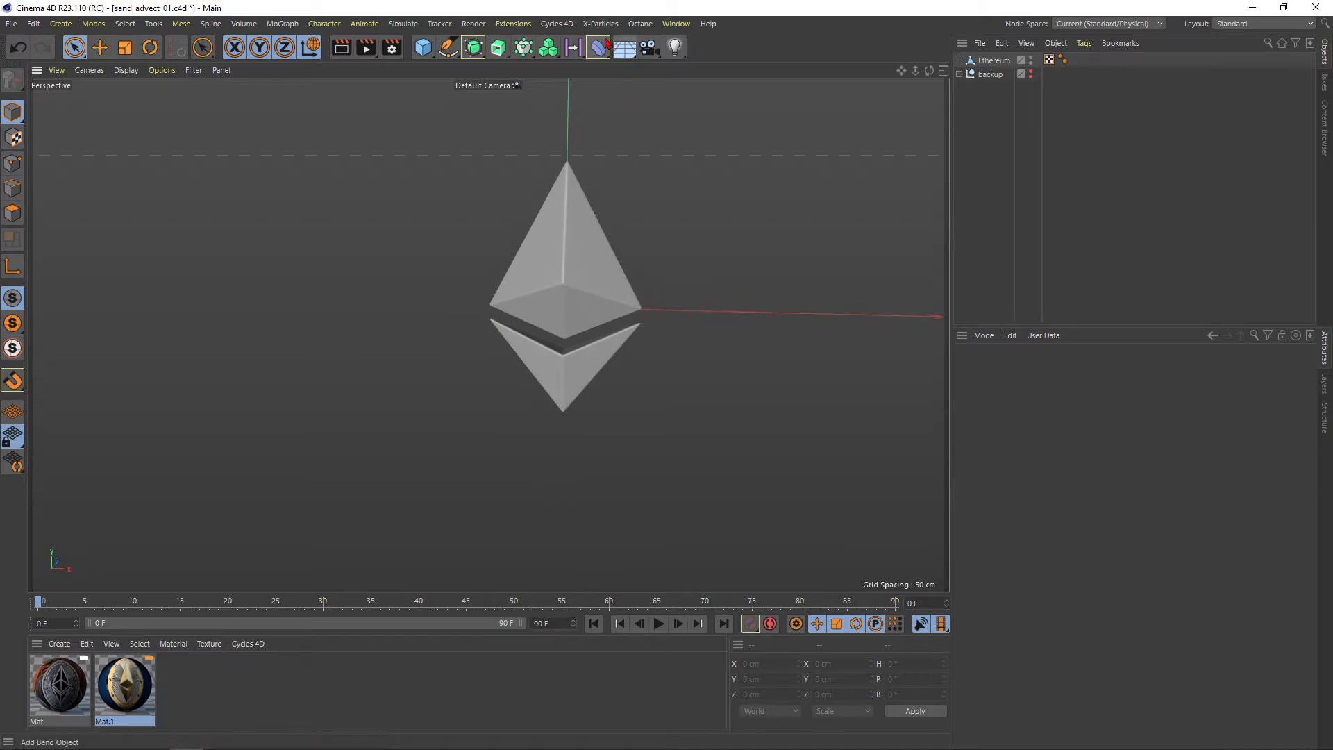
Add an X-Particles emitter and name it xpEmitter_Granular
{"action": "left_click", "coordinate": [601, 24]}
{"action": "left_click", "coordinate": [614, 99]}
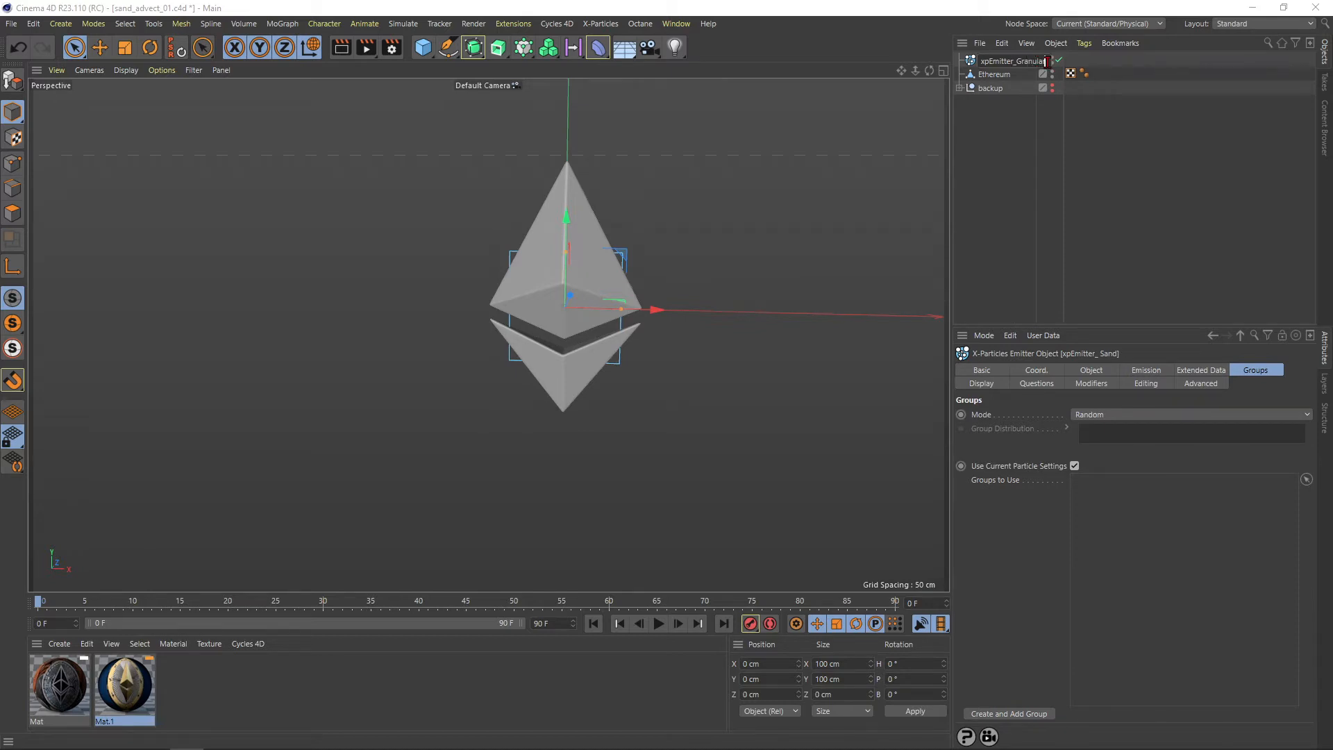
{"action": "key", "text": "Return"}
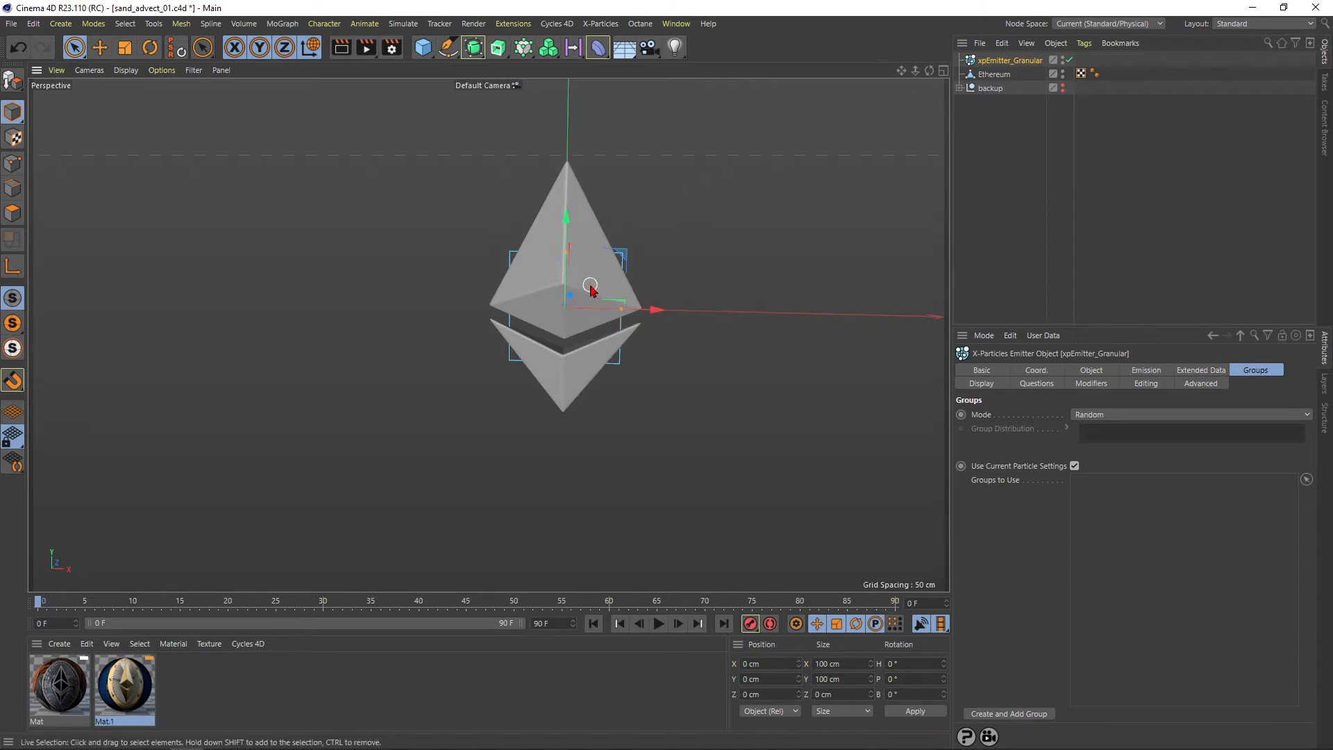
Hide the merged Ethereum mesh in the viewport so only the emitter remains displayed
{"action": "middle_click_drag", "start_coordinate": [589, 288], "coordinate": [563, 278], "text": "alt"}
{"action": "scroll", "coordinate": [566, 278], "scroll_direction": "up", "scroll_amount": 2}
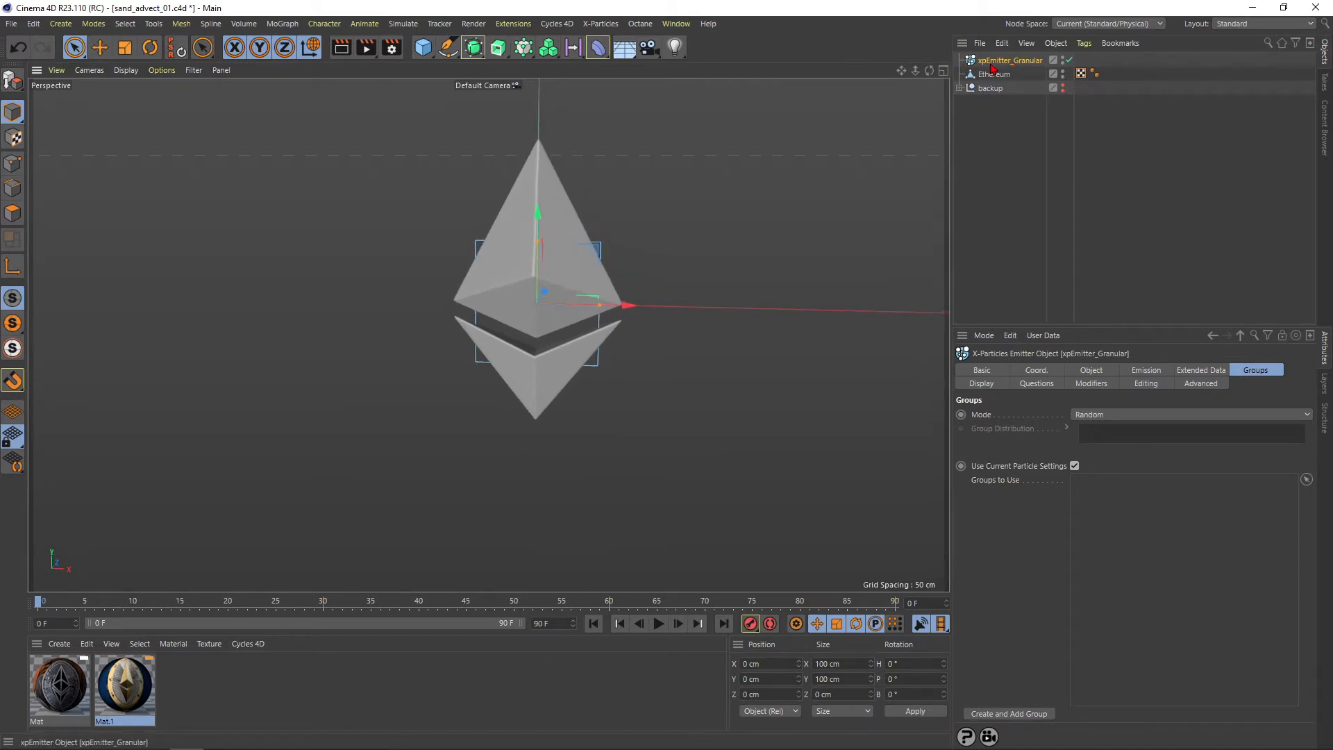
{"action": "left_click", "coordinate": [1063, 72]}
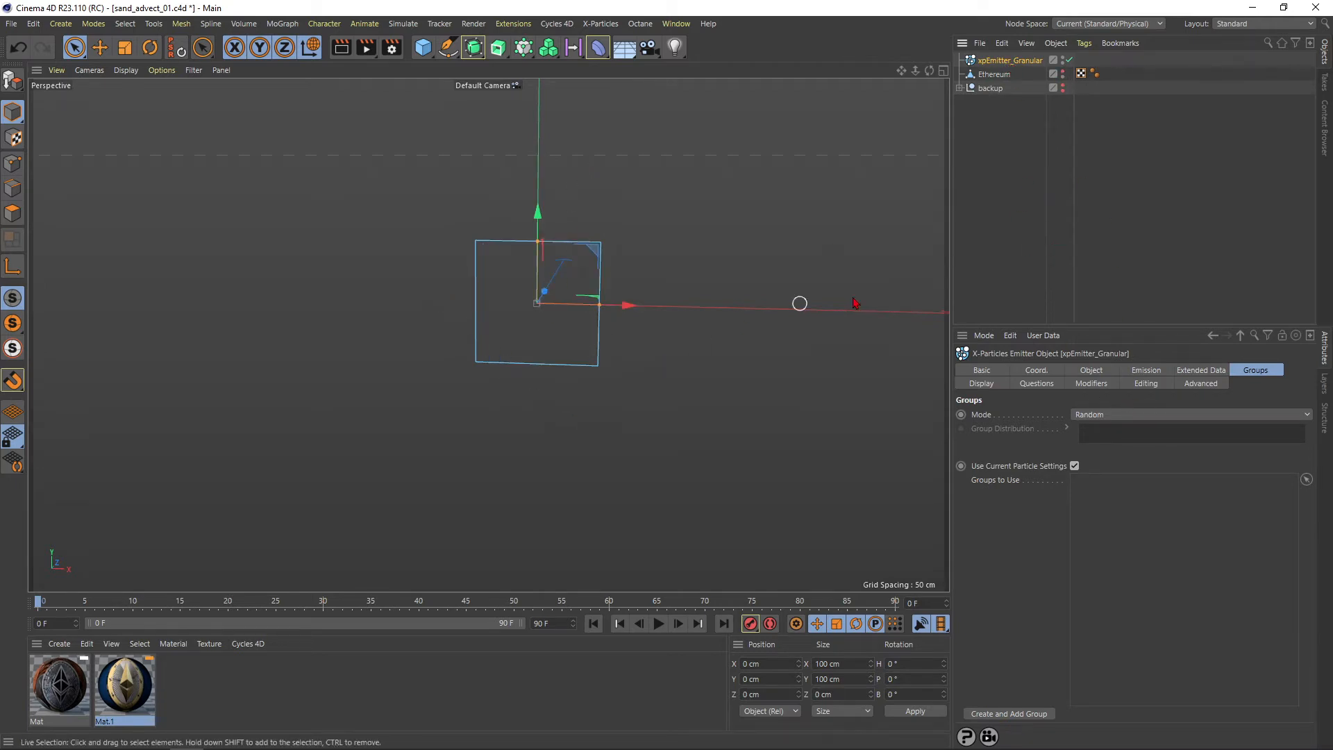
Set the granular emitter's shape to Object with the Ethereum mesh as its source, and play the animation to preview the emission
{"action": "left_click", "coordinate": [1145, 373]}
{"action": "left_click", "coordinate": [1093, 372]}
{"action": "left_click", "coordinate": [1052, 438]}
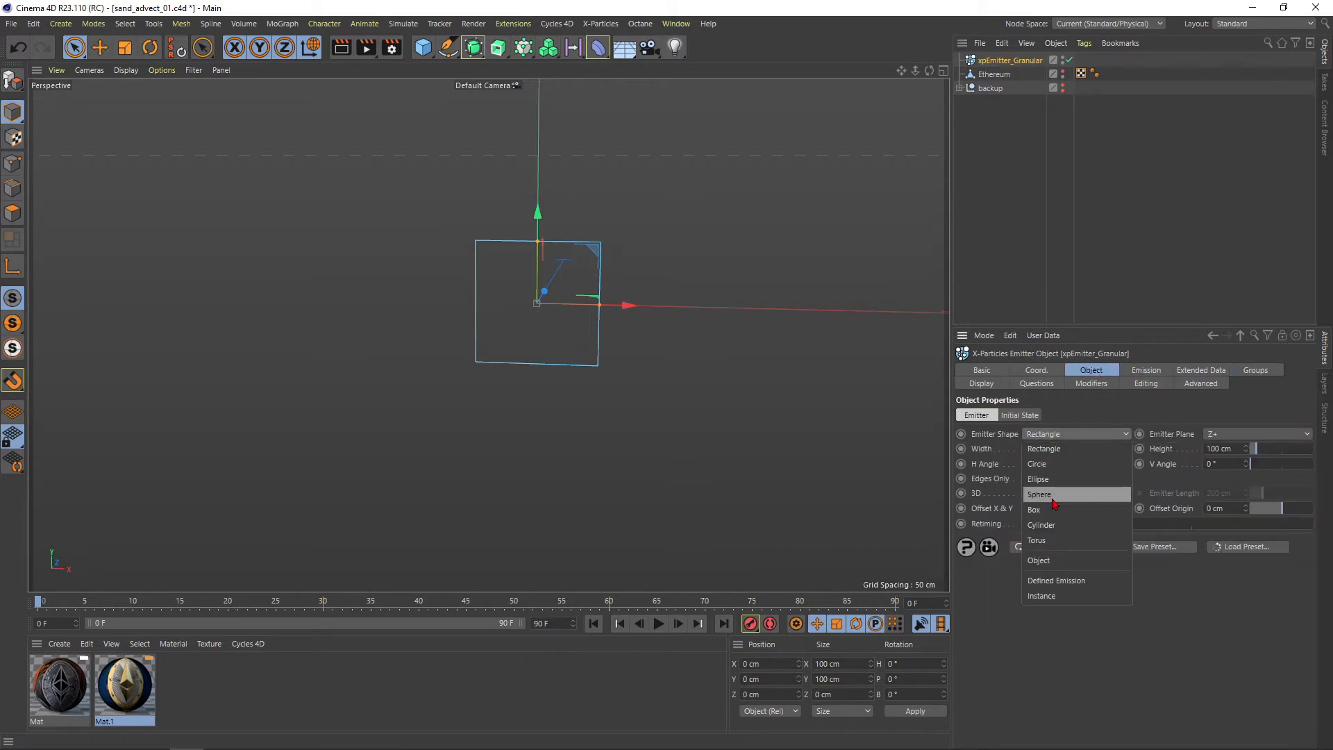
{"action": "left_click", "coordinate": [1049, 496]}
{"action": "left_click_drag", "start_coordinate": [995, 74], "coordinate": [1137, 434]}
{"action": "left_click_drag", "start_coordinate": [1048, 486], "coordinate": [1048, 481]}
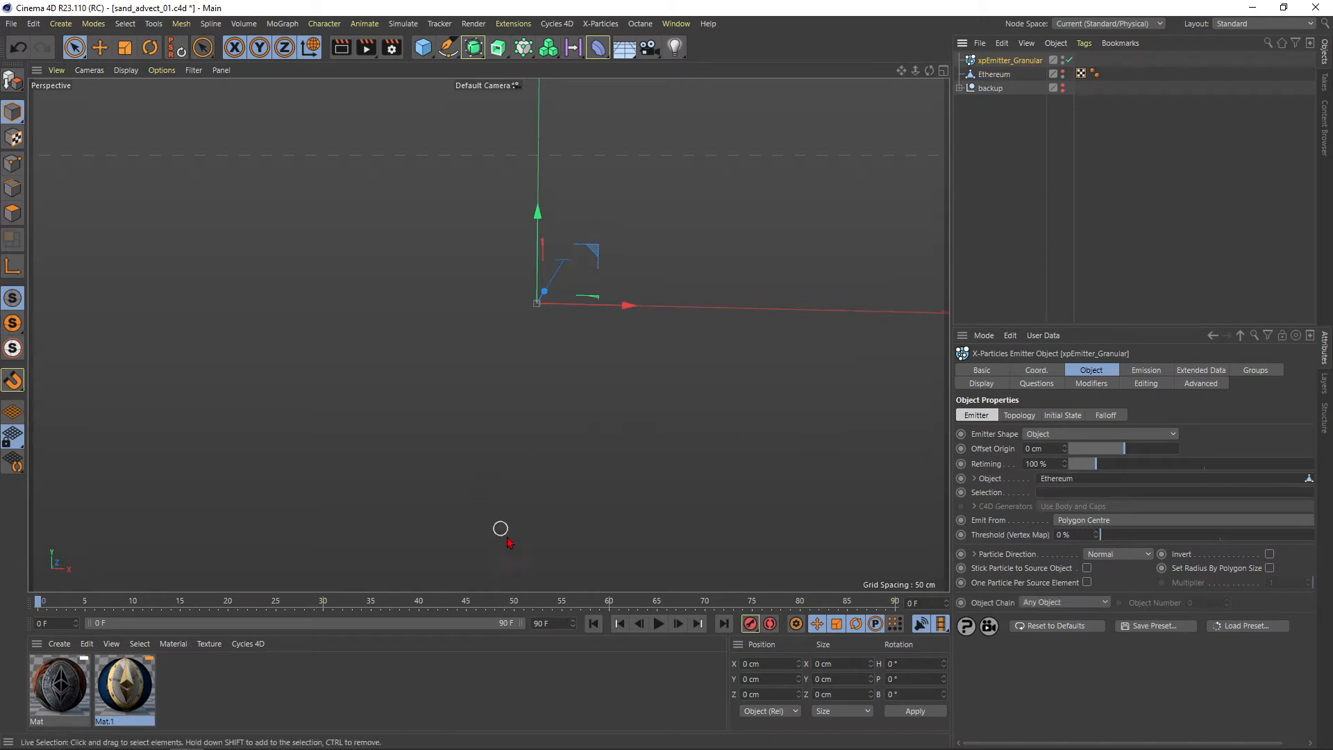
{"action": "left_click", "coordinate": [657, 625]}
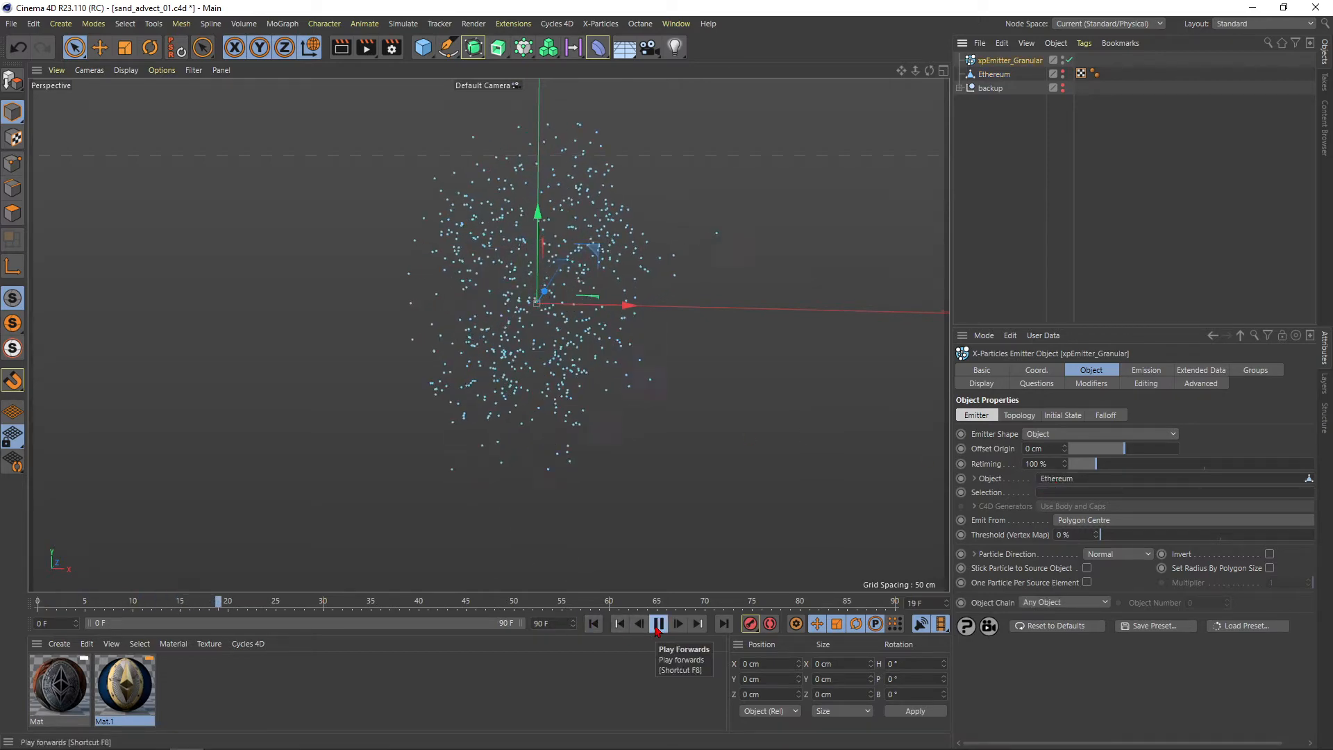
{"action": "left_click_drag", "start_coordinate": [487, 304], "coordinate": [548, 306], "text": "alt"}
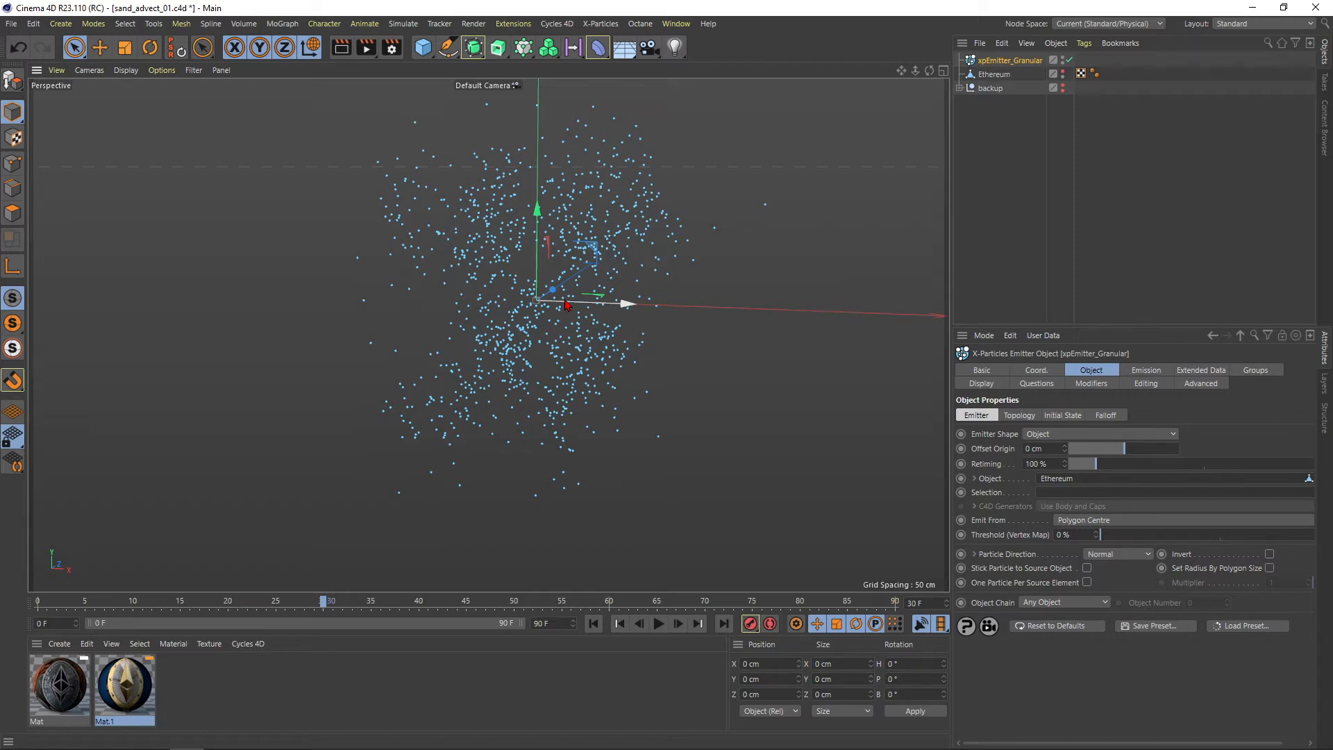
Set the emitter's particle speed to 0 cm, limit emission to frames 0 to 1, and replay from the start
{"action": "left_click", "coordinate": [1132, 369]}
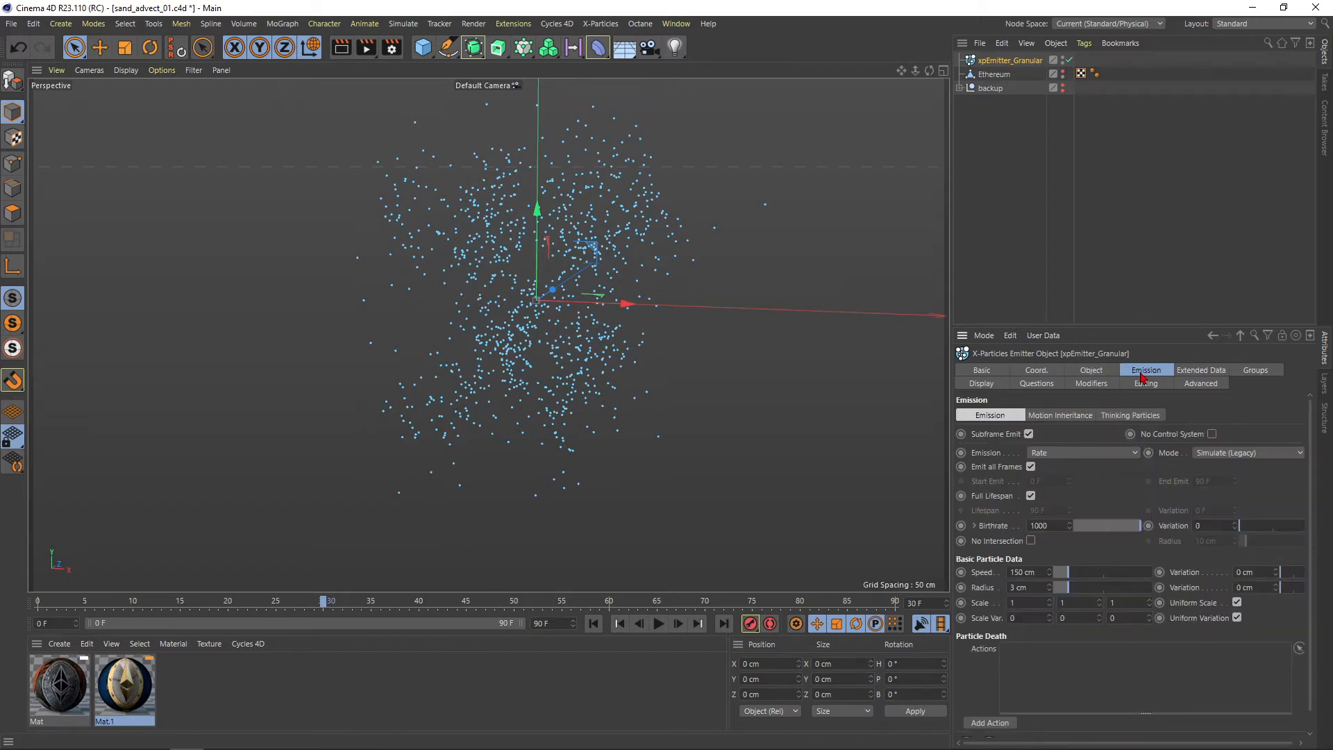
{"action": "left_click_drag", "start_coordinate": [1038, 572], "coordinate": [998, 573]}
{"action": "type", "text": "0"}
{"action": "key", "text": "Return"}
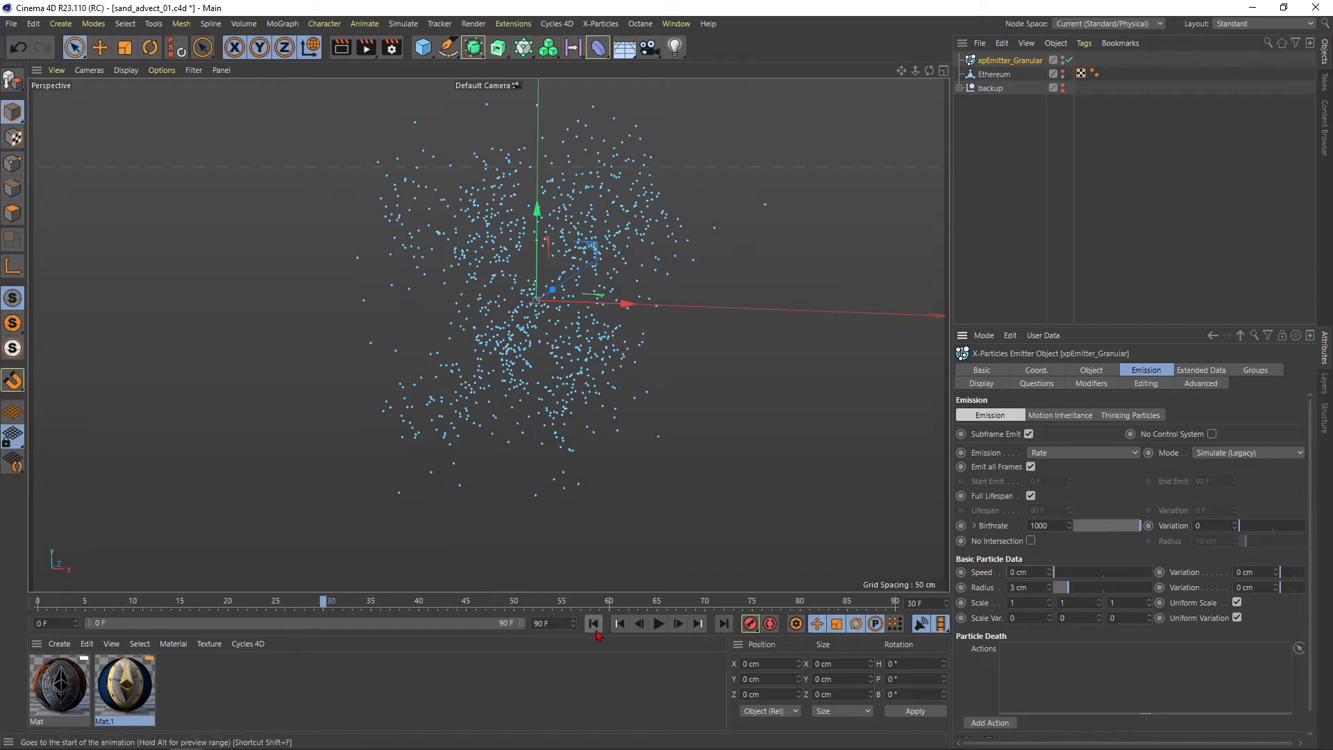
{"action": "left_click", "coordinate": [594, 625]}
{"action": "left_click", "coordinate": [658, 628]}
{"action": "left_click", "coordinate": [659, 625]}
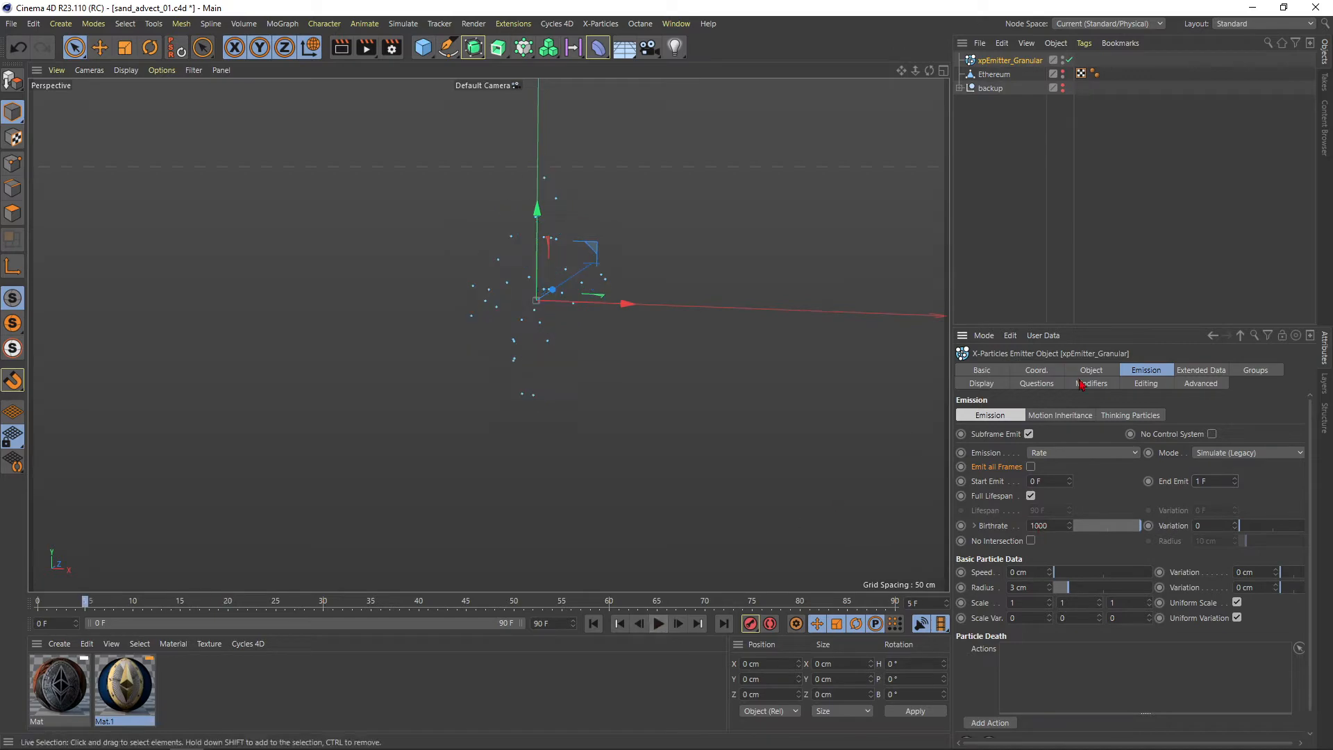
Change the emission type to Hexagonal and inspect the particle distribution inside the logo
{"action": "left_click", "coordinate": [1136, 452]}
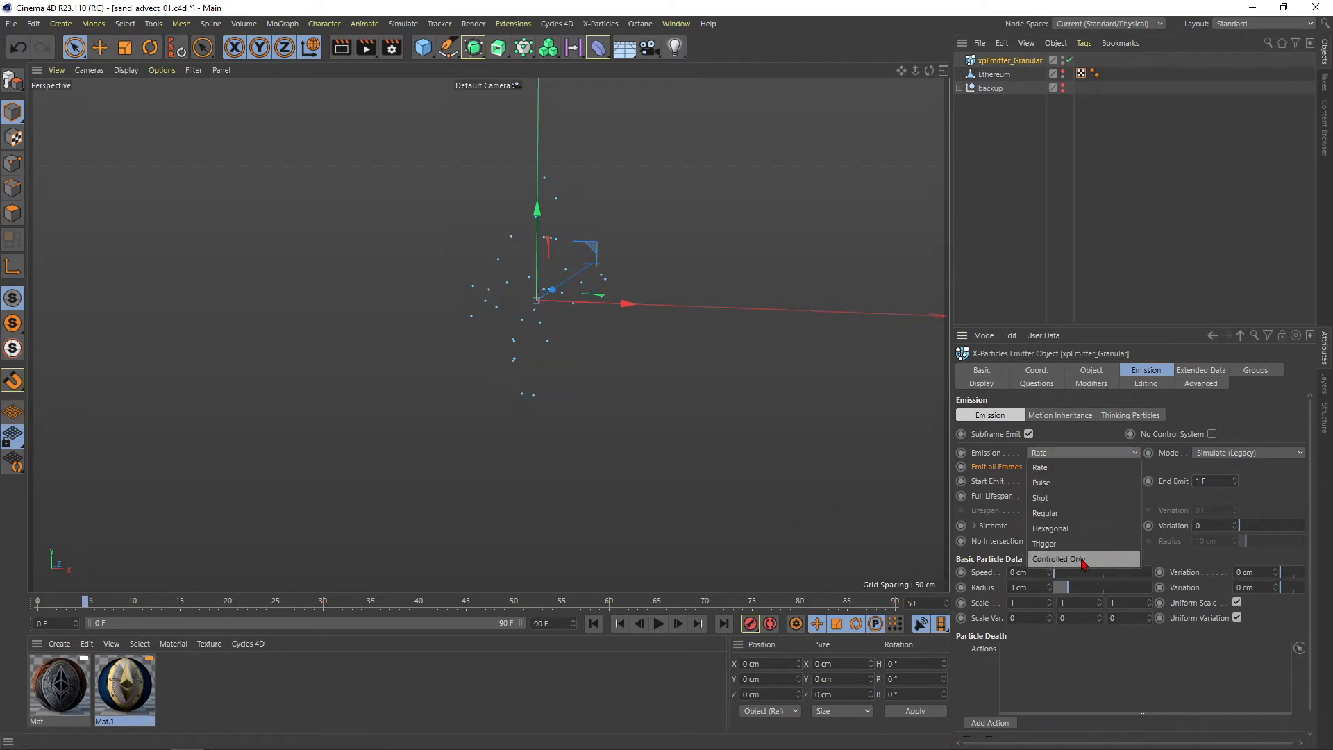
{"action": "left_click", "coordinate": [1050, 532]}
{"action": "right_click_drag", "start_coordinate": [568, 277], "coordinate": [504, 314], "text": "alt"}
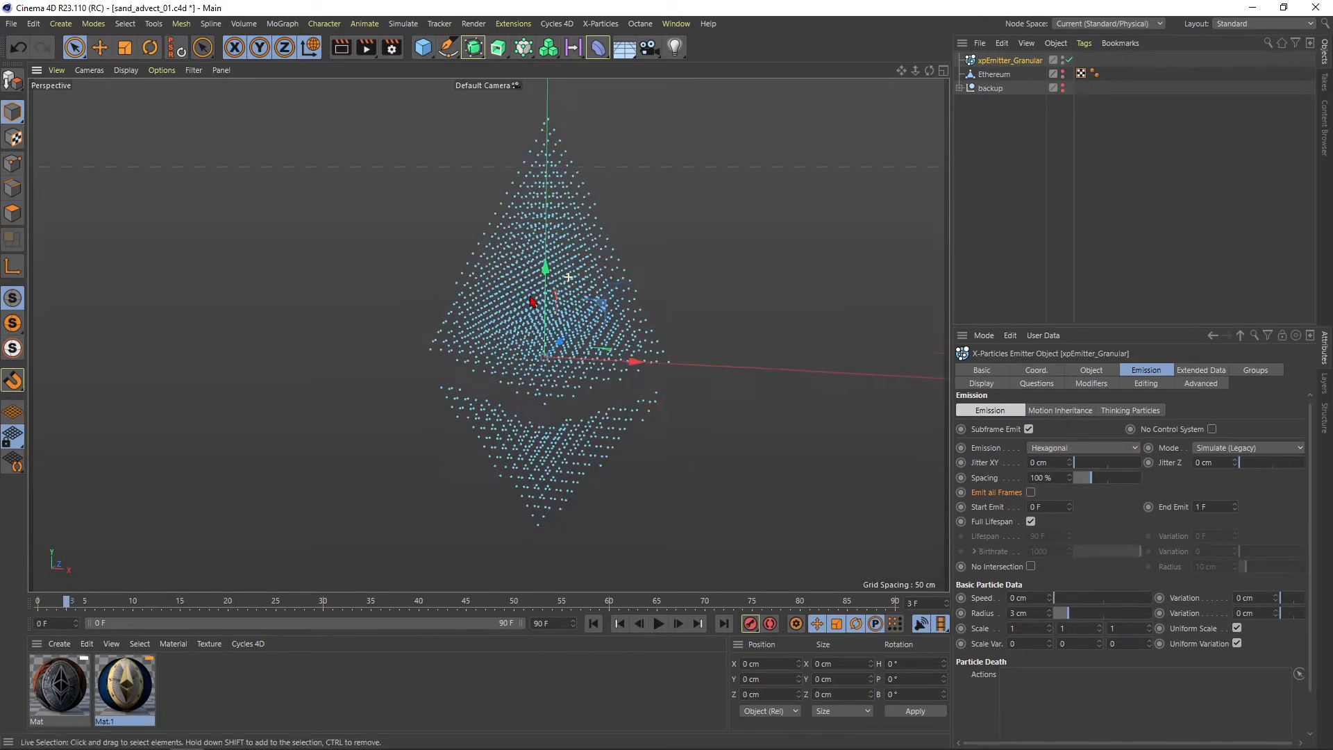
{"action": "left_click_drag", "start_coordinate": [587, 281], "coordinate": [596, 243], "text": "alt"}
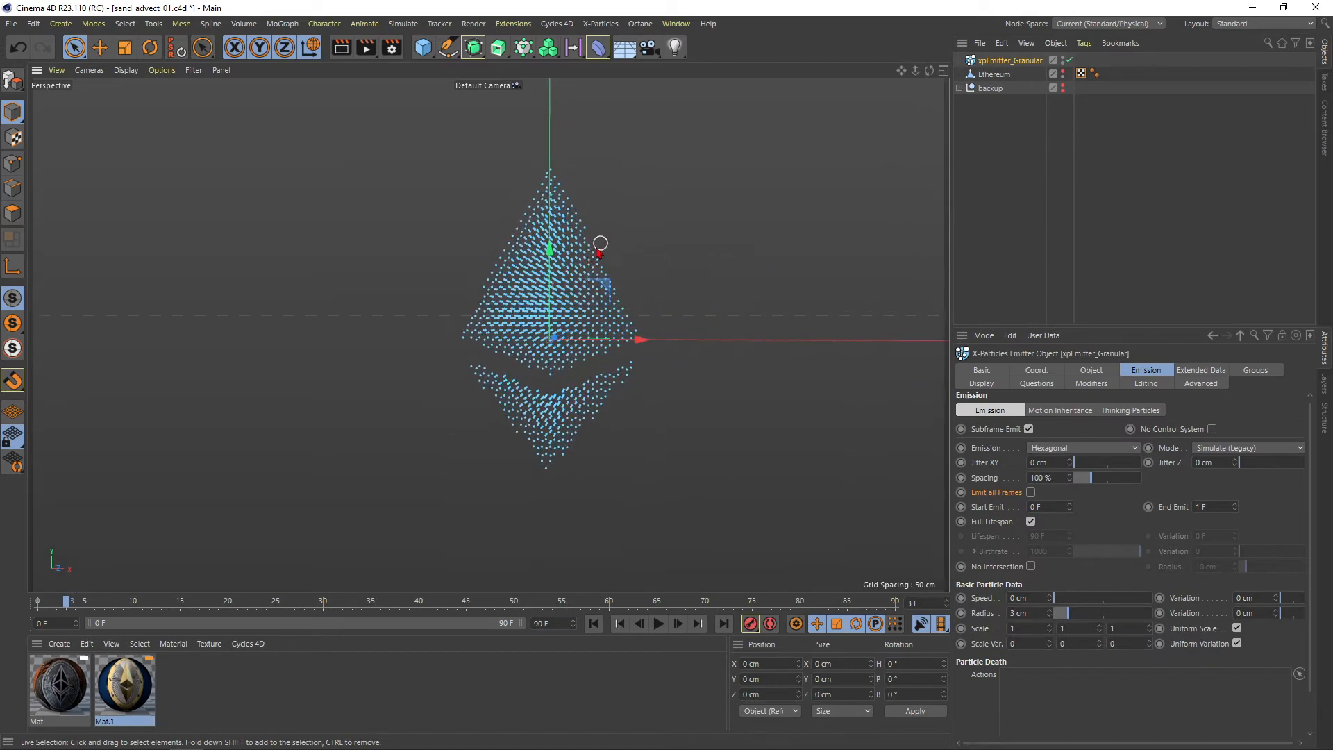
{"action": "left_click_drag", "start_coordinate": [514, 332], "coordinate": [532, 306], "text": "alt"}
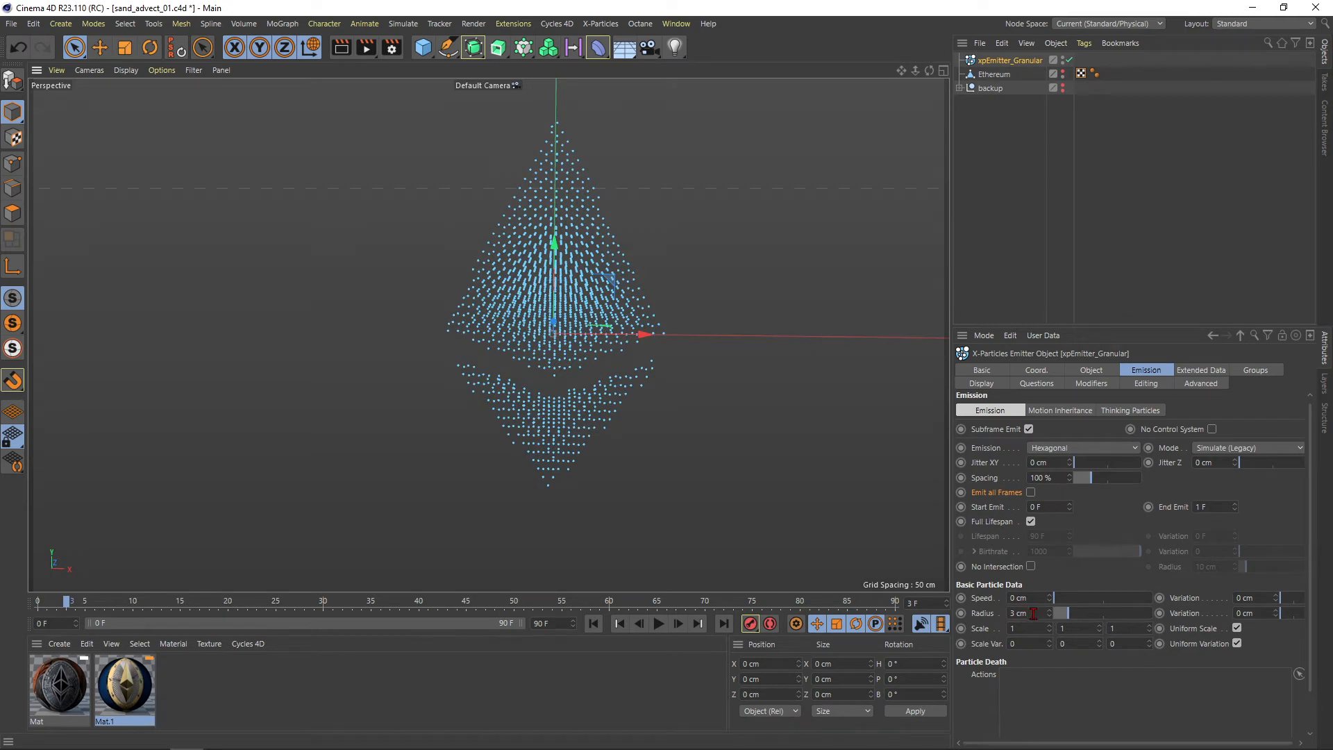
{"action": "mouse_move", "coordinate": [588, 295]}
{"action": "left_mouse_down", "text": "alt"}
{"action": "mouse_move", "coordinate": [557, 299]}
{"action": "mouse_move", "coordinate": [579, 285]}
{"action": "left_mouse_up", "text": "alt"}
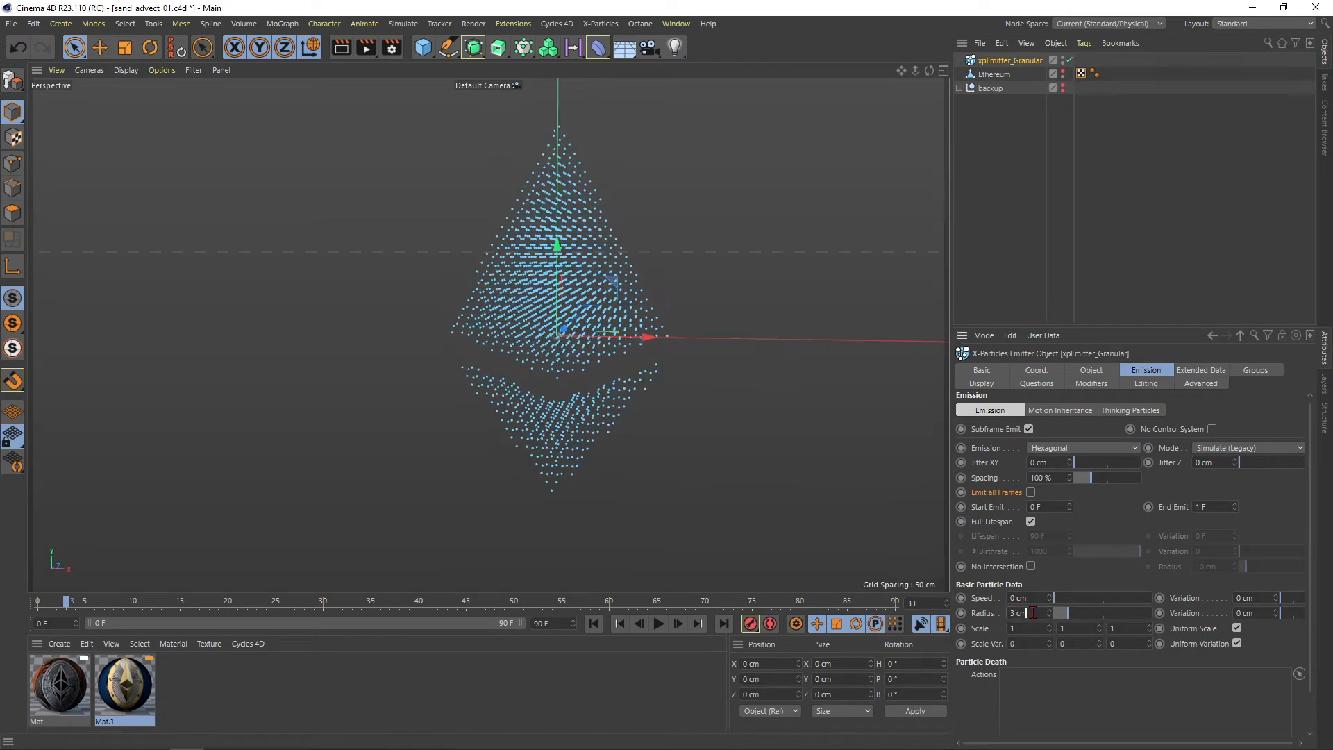
Set the emitter's particle radius to 2 cm and replay the emission from the start
{"action": "left_click_drag", "start_coordinate": [1032, 614], "coordinate": [909, 604]}
{"action": "type", "text": "23"}
{"action": "key", "text": "Return"}
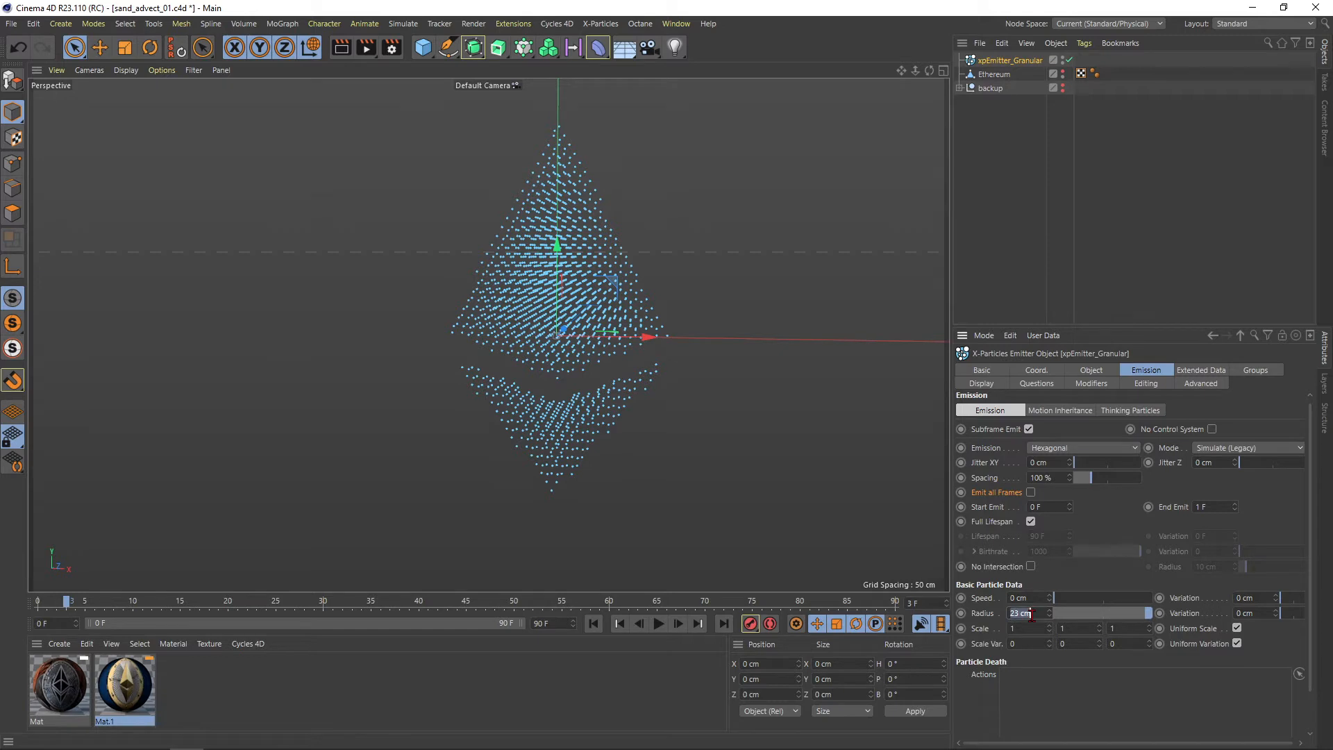
{"action": "type", "text": "2"}
{"action": "key", "text": "Return"}
{"action": "left_click", "coordinate": [594, 624]}
{"action": "left_click", "coordinate": [659, 624]}
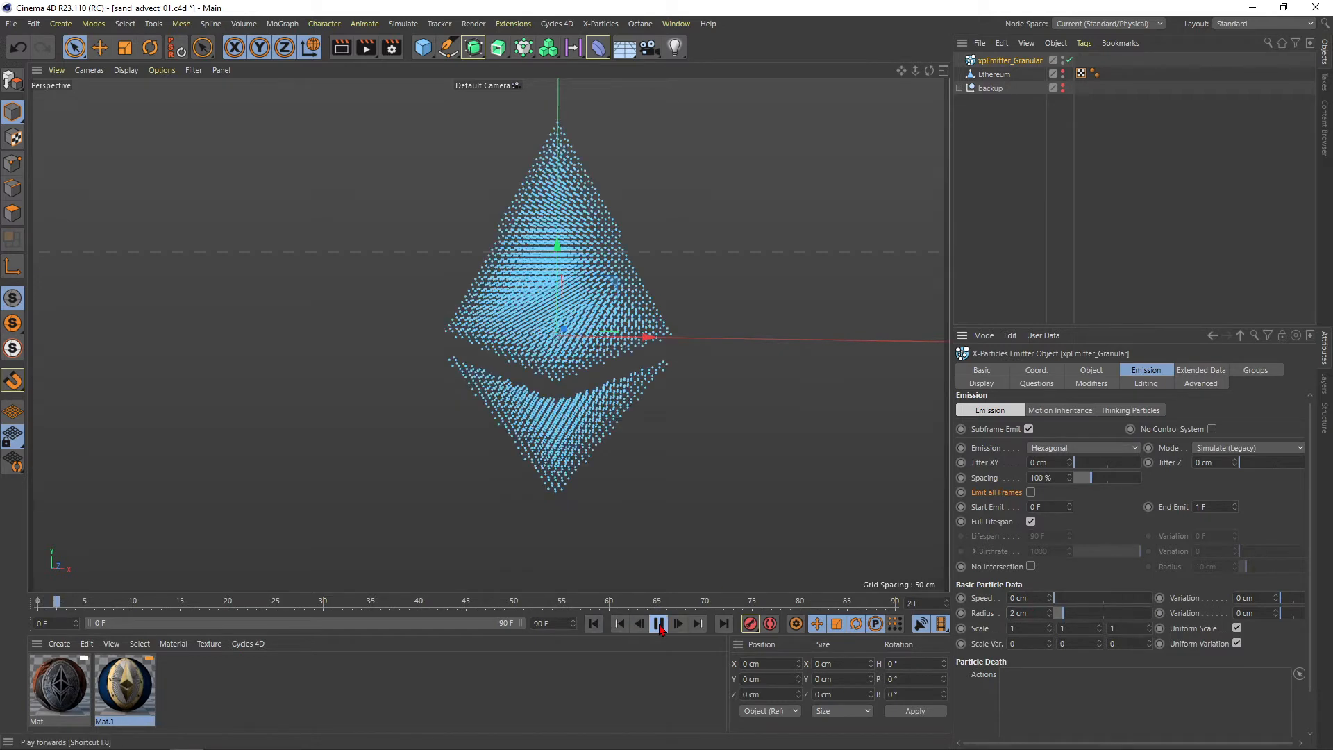
{"action": "left_click", "coordinate": [659, 624]}
Try a particle radius of 1 cm and replay the emission to check the density
{"action": "type", "text": "1"}
{"action": "key", "text": "Return"}
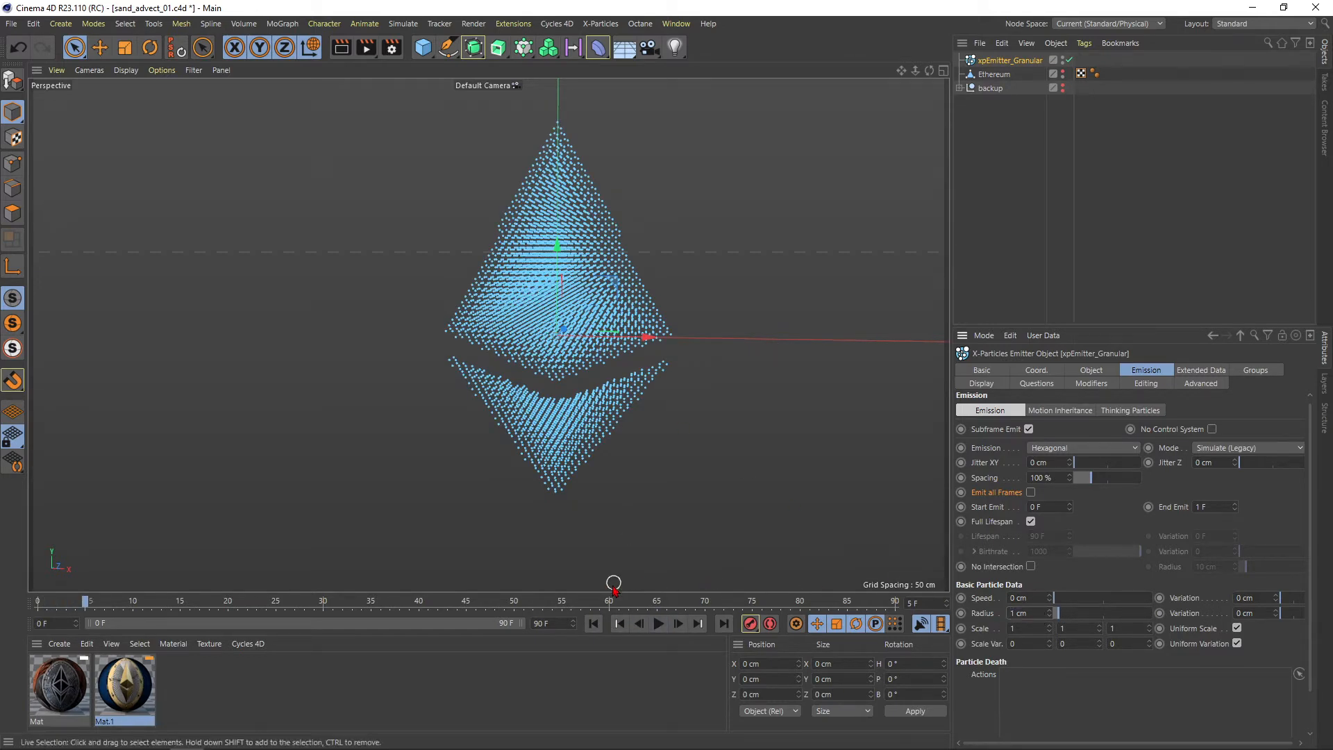
{"action": "left_click", "coordinate": [594, 623]}
{"action": "left_click", "coordinate": [660, 624]}
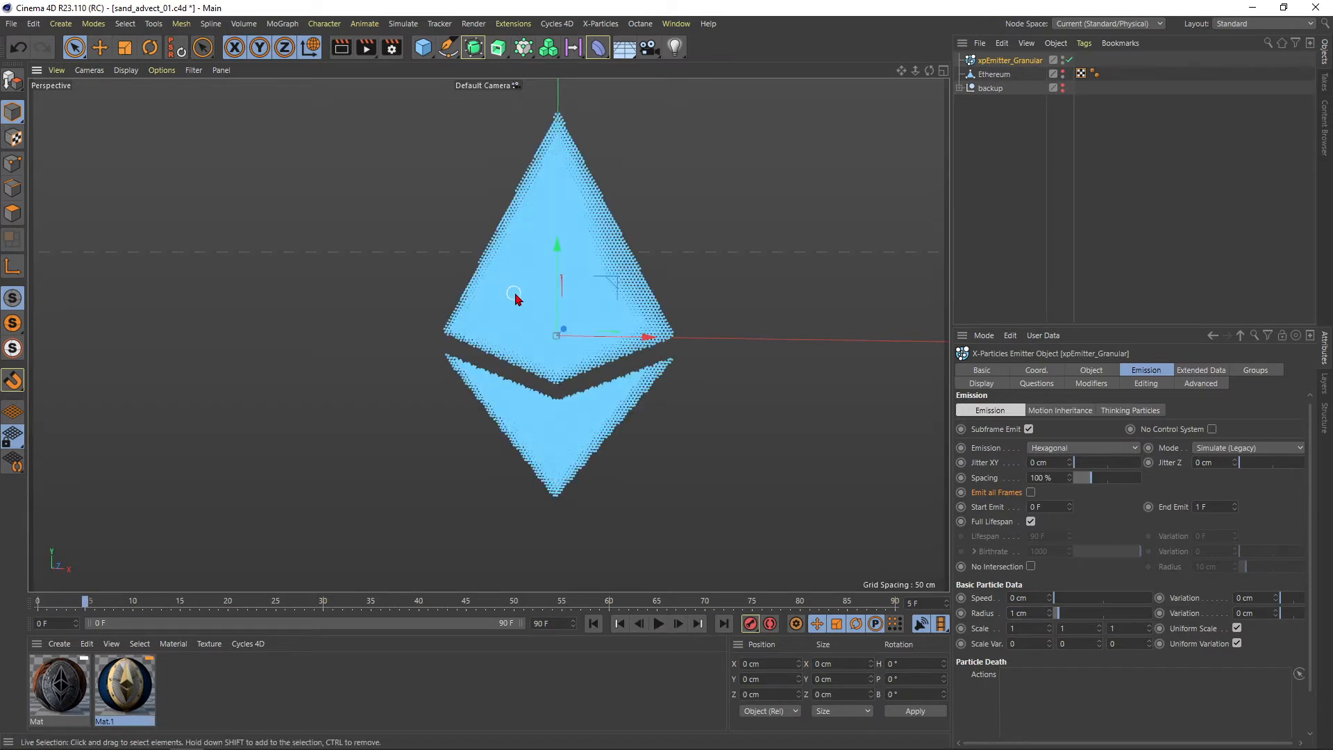
{"action": "left_click_drag", "start_coordinate": [522, 288], "coordinate": [532, 315], "text": "alt"}
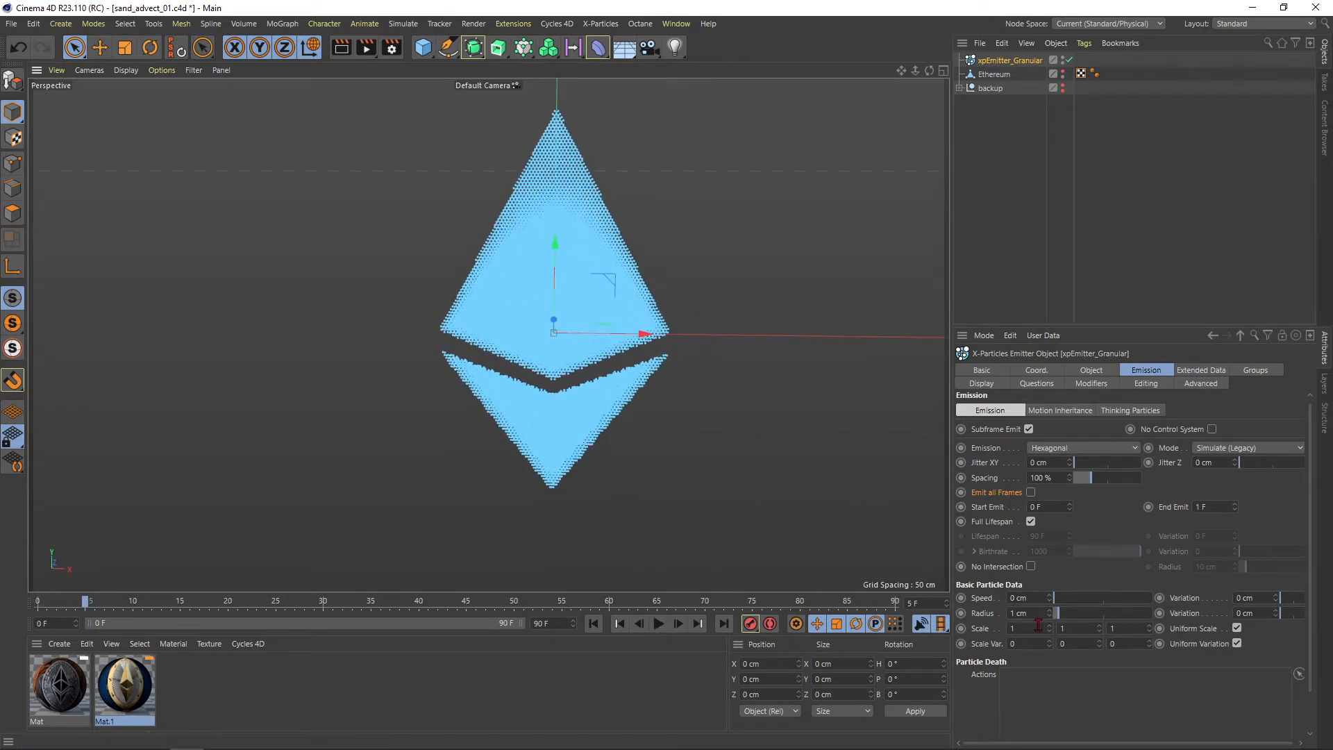
Return the particle radius to 2 cm and play the animation to refresh the particles
{"action": "double_click", "coordinate": [1031, 615]}
{"action": "type", "text": "2"}
{"action": "key", "text": "Return"}
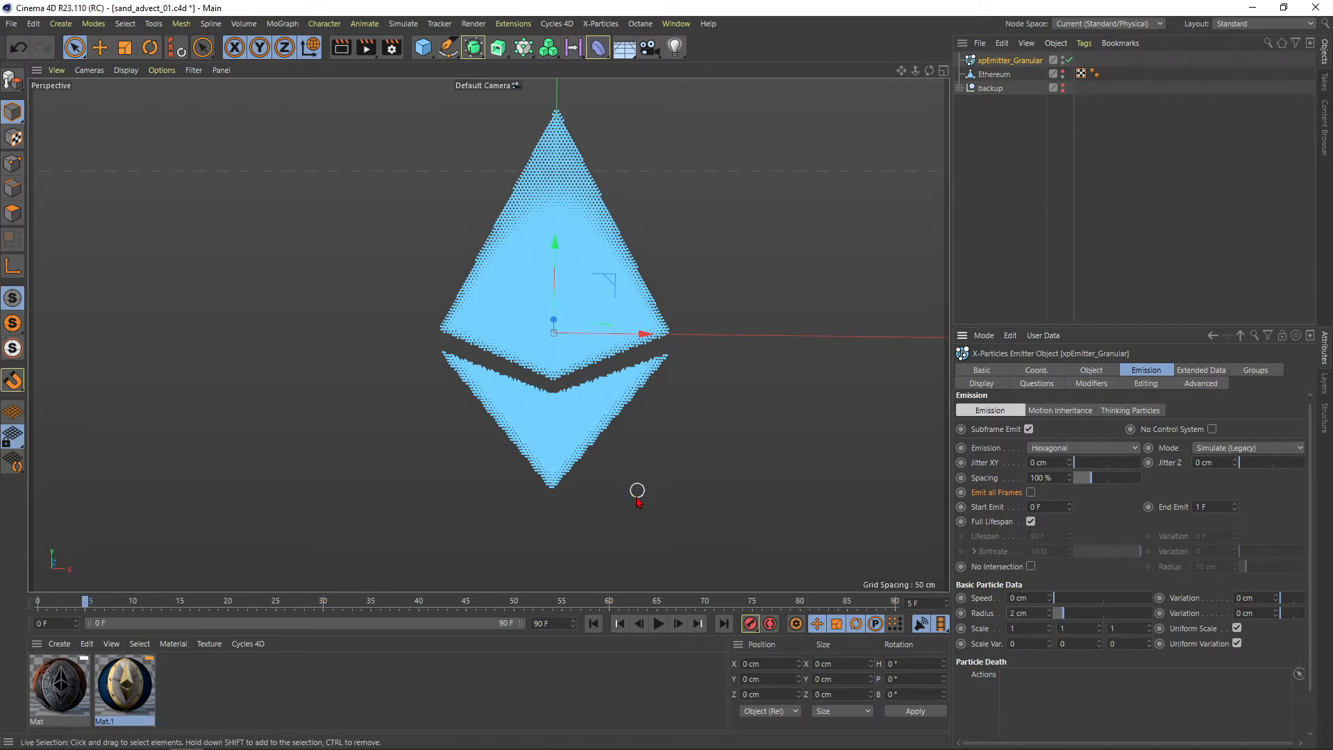
{"action": "left_click", "coordinate": [639, 625]}
{"action": "left_click", "coordinate": [659, 623]}
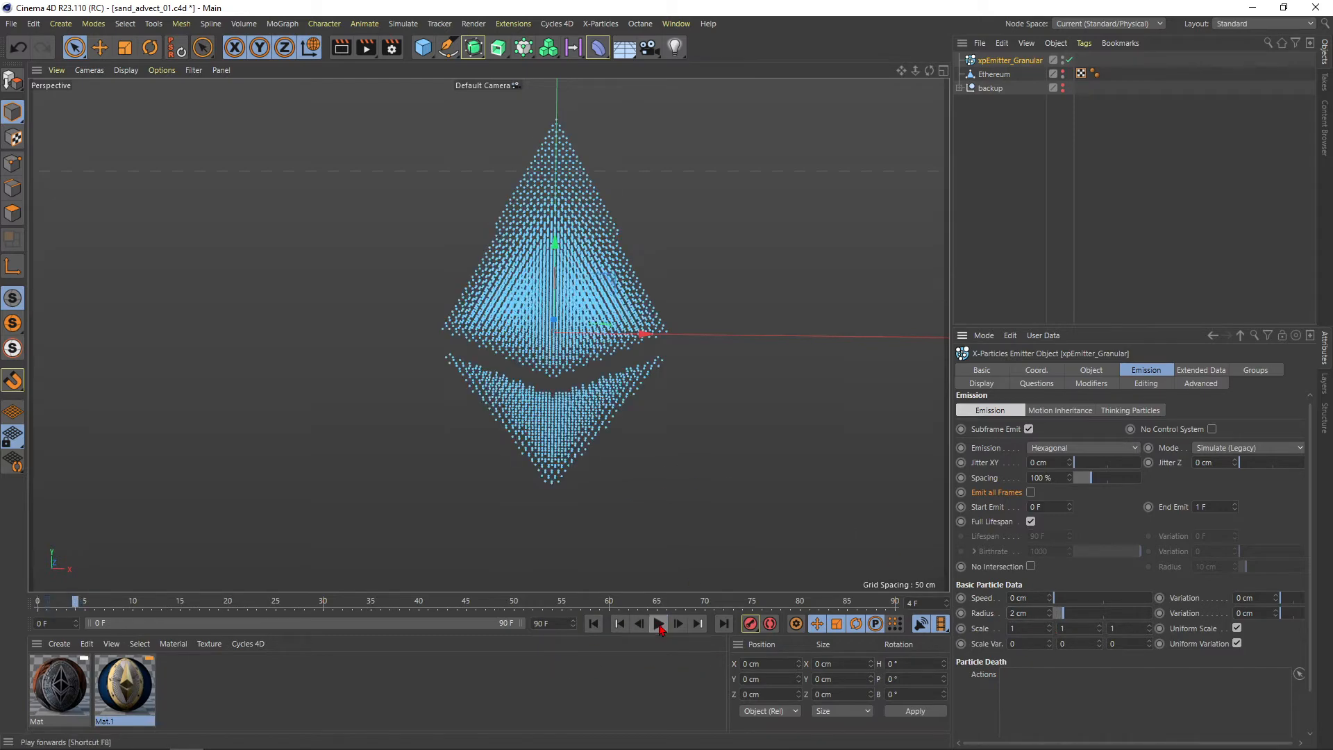
Set the emitter's editor display to Spheres and replay the animation to view the filled logo
{"action": "left_click_drag", "start_coordinate": [549, 277], "coordinate": [591, 271], "text": "alt"}
{"action": "scroll", "coordinate": [539, 287], "scroll_direction": "down", "scroll_amount": 1}
{"action": "left_click", "coordinate": [979, 384]}
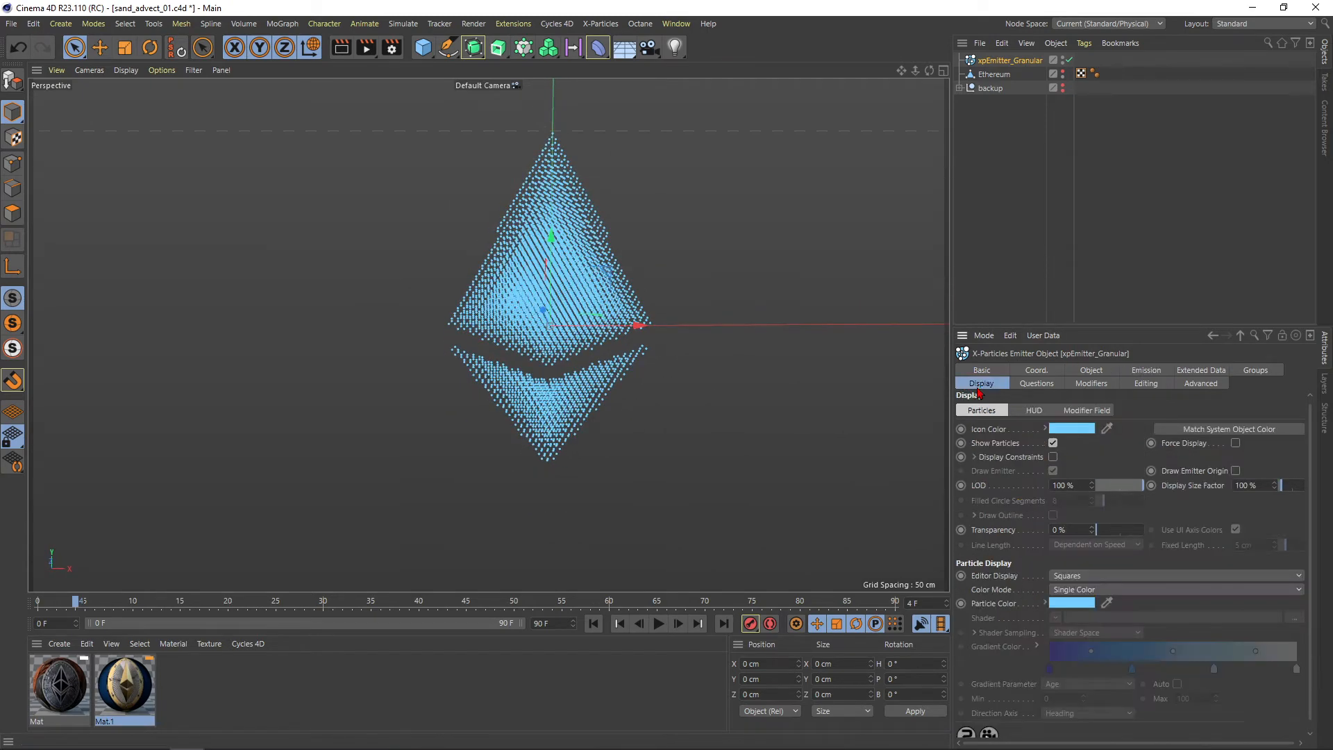
{"action": "left_click", "coordinate": [1063, 576]}
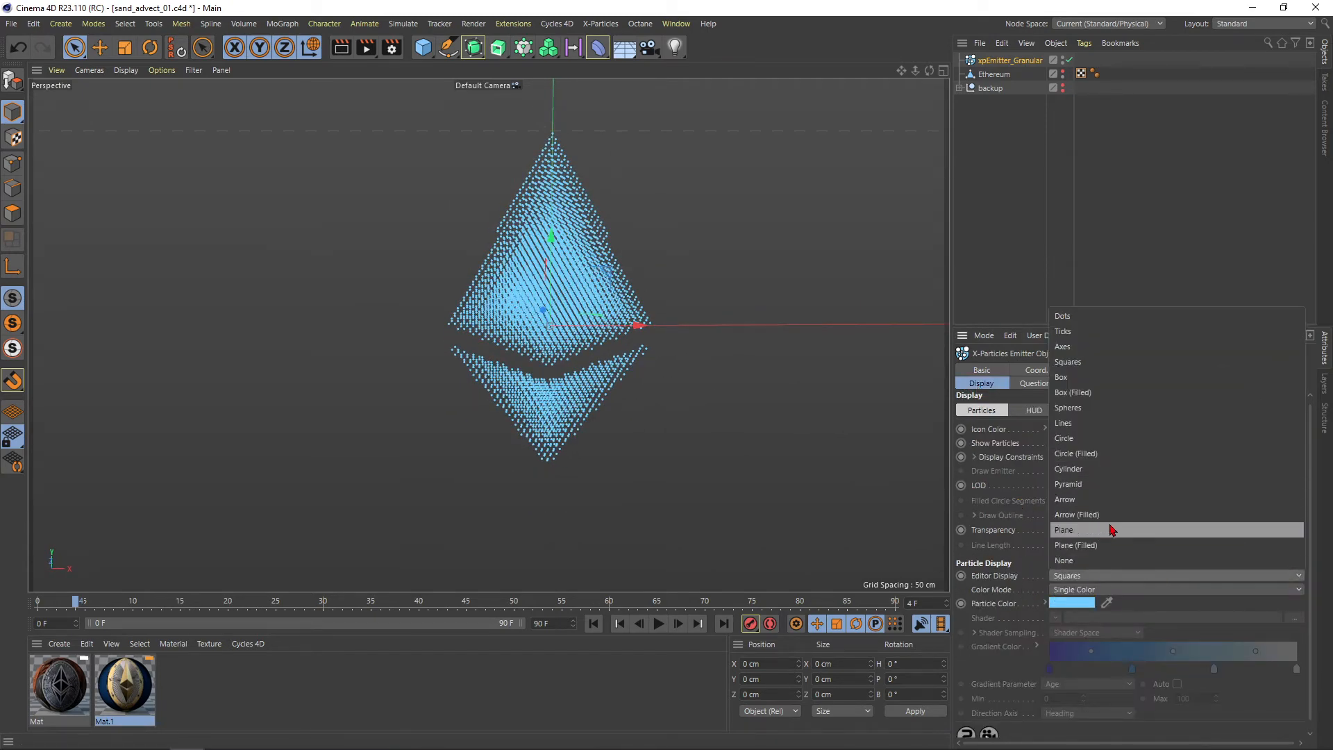
{"action": "left_click", "coordinate": [1069, 409]}
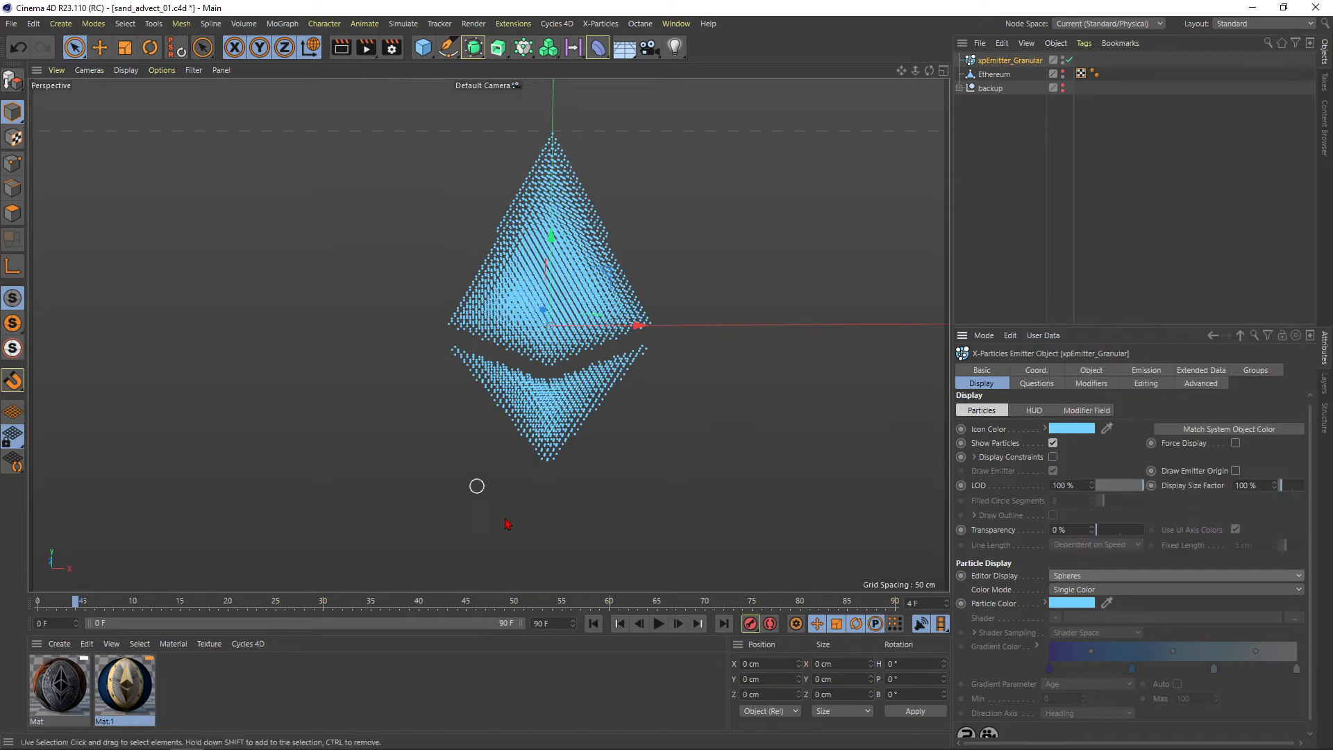
{"action": "left_click", "coordinate": [590, 626]}
{"action": "left_click", "coordinate": [658, 624]}
{"action": "left_click", "coordinate": [657, 624]}
{"action": "left_click_drag", "start_coordinate": [598, 291], "coordinate": [535, 223], "text": "alt"}
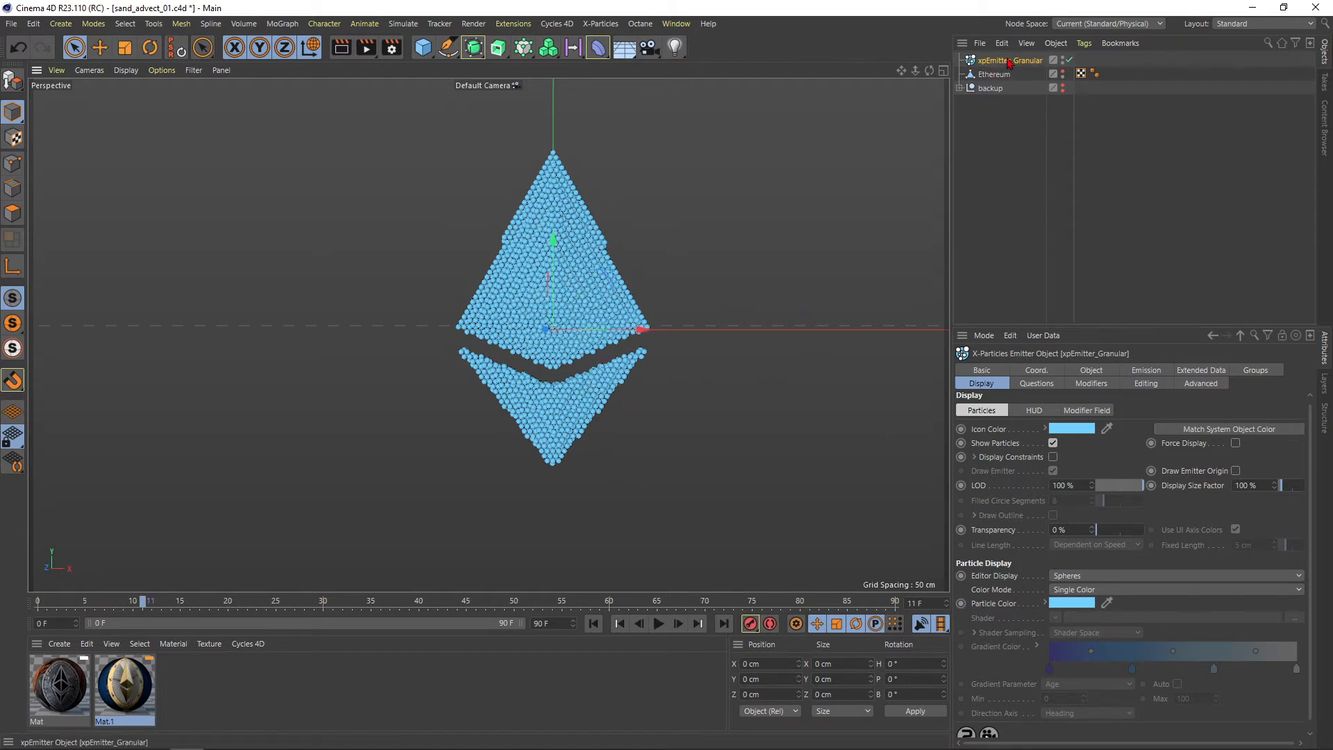
Set the emitter's particle radius to 1.5 cm and replay the emission from the start
{"action": "left_click", "coordinate": [1092, 371]}
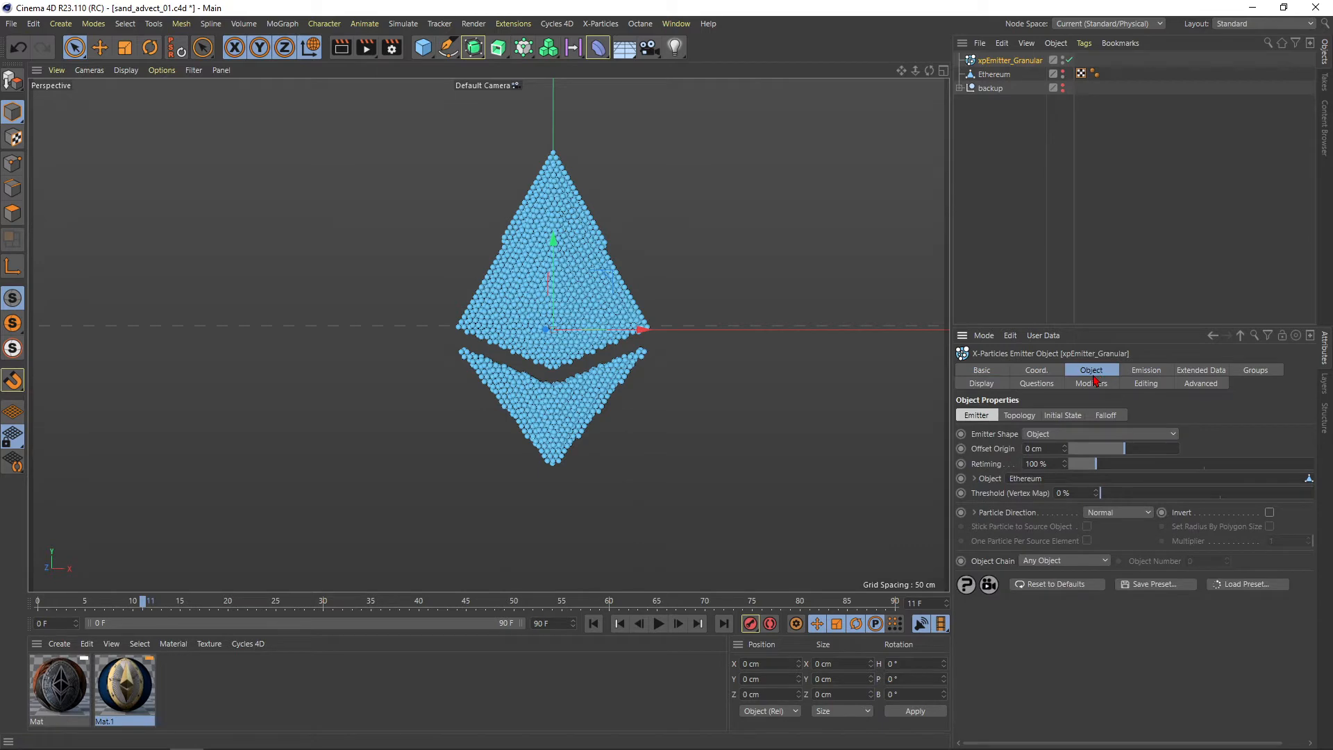
{"action": "left_click", "coordinate": [1144, 370]}
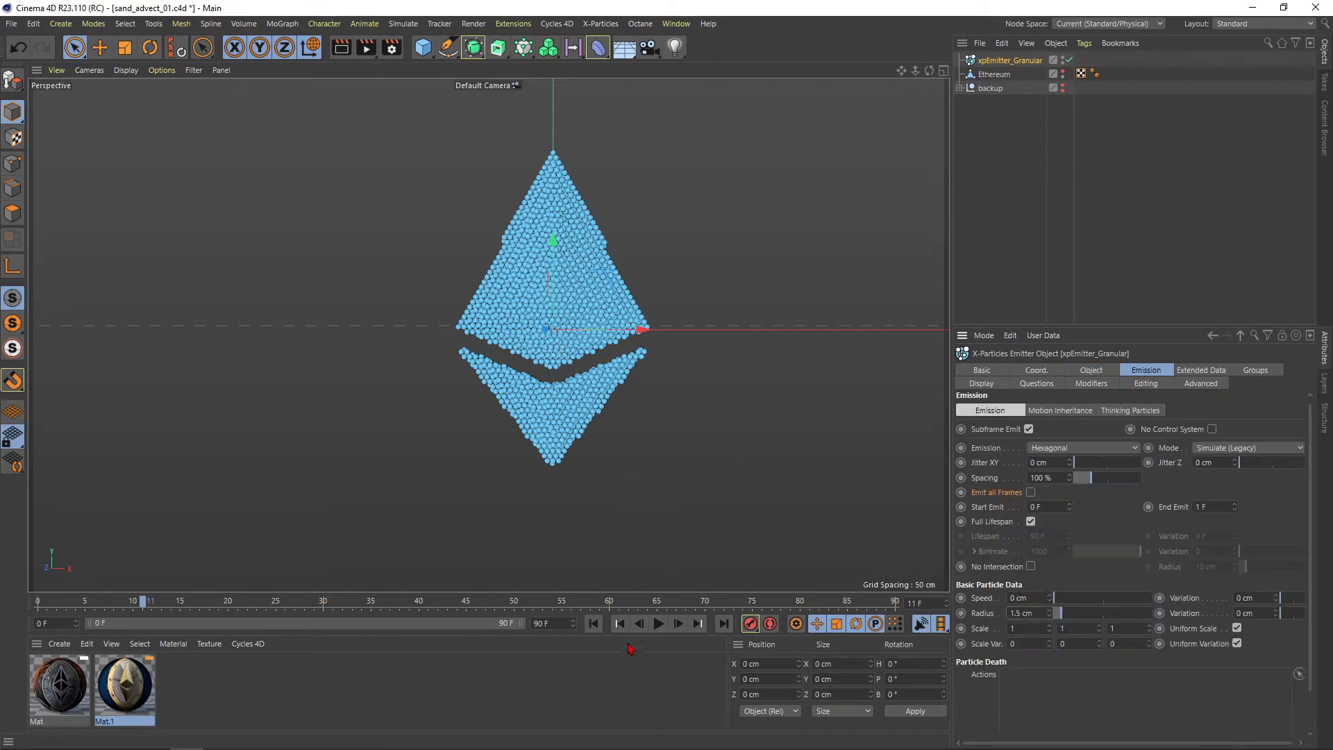
{"action": "left_click", "coordinate": [593, 623]}
{"action": "left_click", "coordinate": [658, 622]}
{"action": "left_click", "coordinate": [660, 624]}
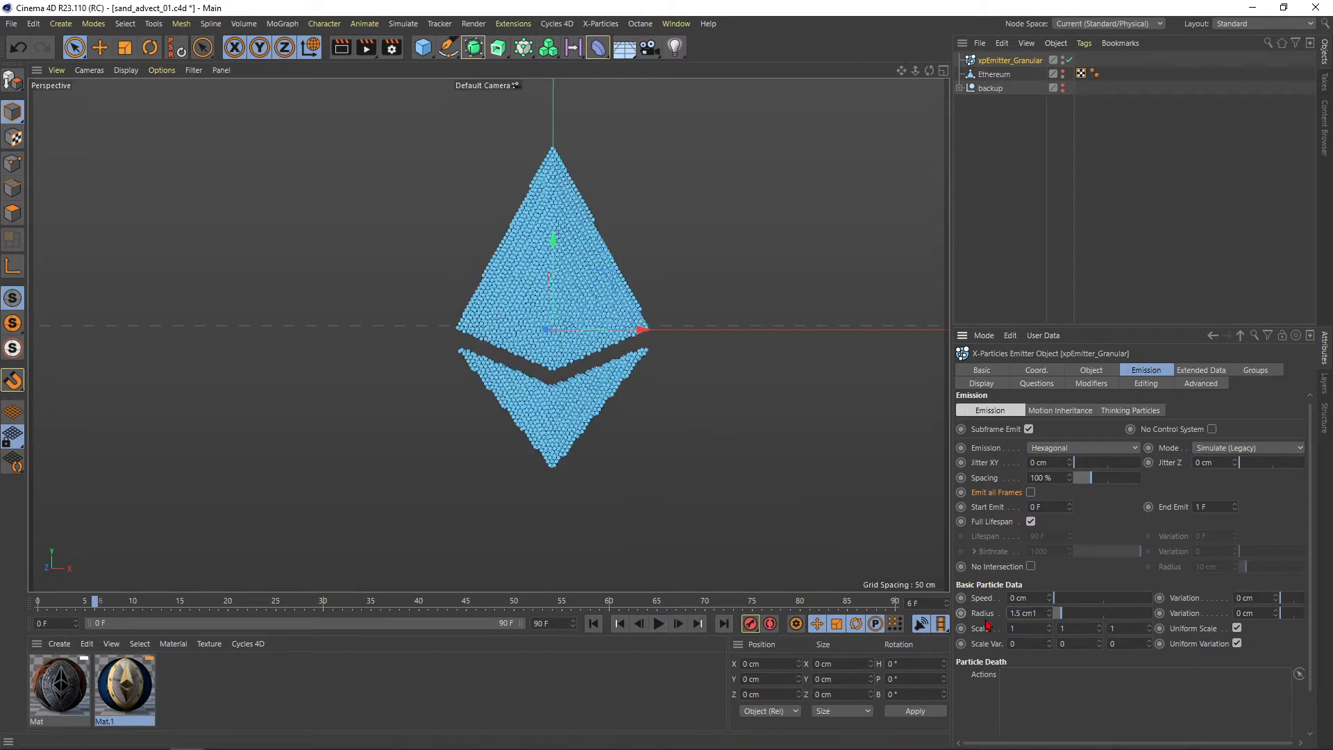
Try a particle radius of 1 cm on the emitter and inspect the denser fill
{"action": "left_click_drag", "start_coordinate": [1037, 613], "coordinate": [949, 631]}
{"action": "type", "text": "1"}
{"action": "key", "text": "Return"}
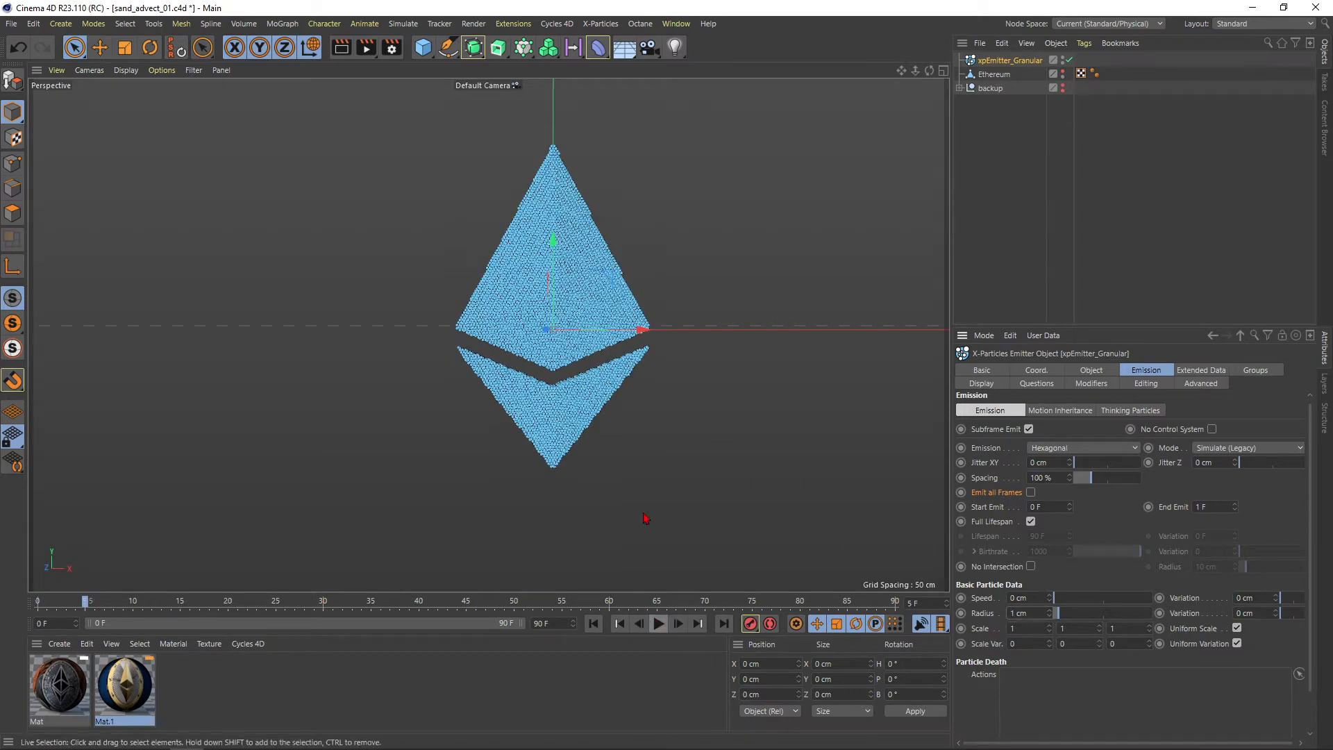
{"action": "left_click_drag", "start_coordinate": [526, 251], "coordinate": [590, 278], "text": "alt"}
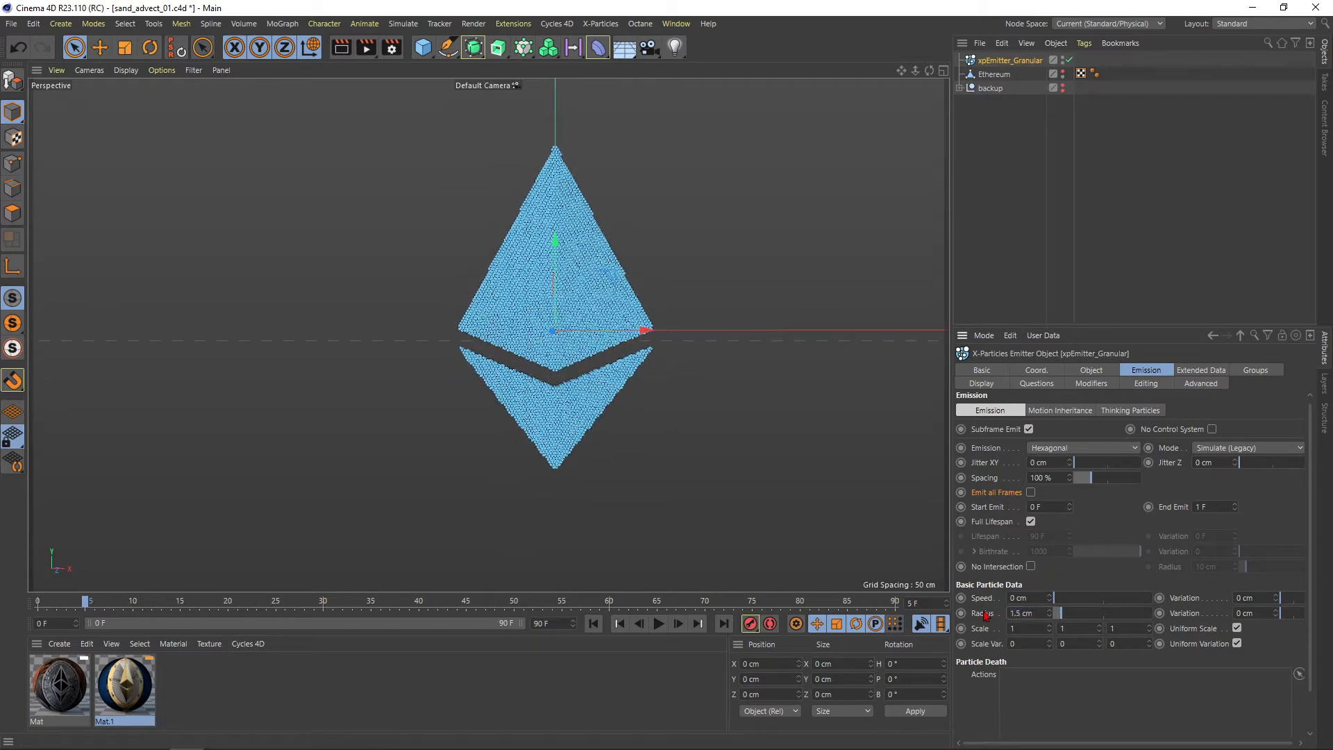
Replay the emission from the start with the 1.5 cm particle radius and inspect the filled logo
{"action": "left_click", "coordinate": [593, 623]}
{"action": "left_click", "coordinate": [659, 623]}
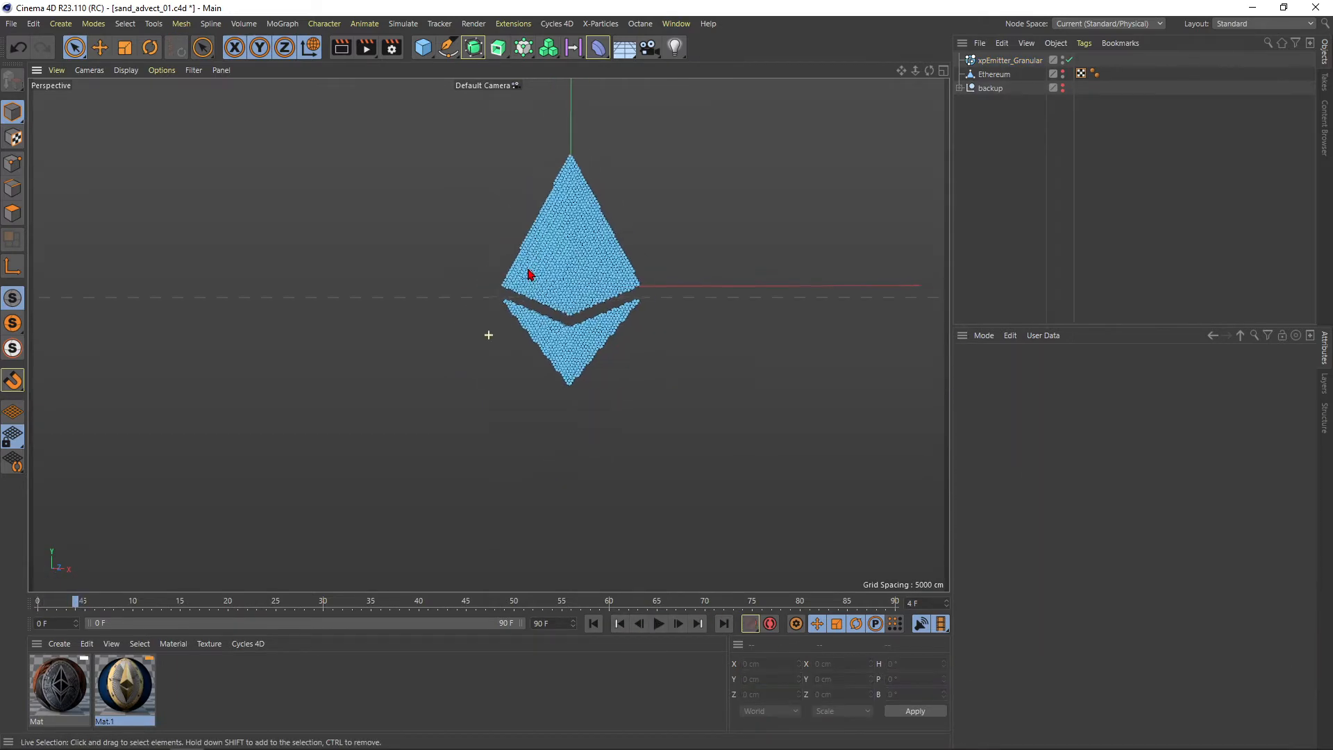
{"action": "scroll", "coordinate": [530, 273], "scroll_direction": "up", "scroll_amount": 2}
{"action": "scroll", "coordinate": [532, 273], "scroll_direction": "down", "scroll_amount": 2}
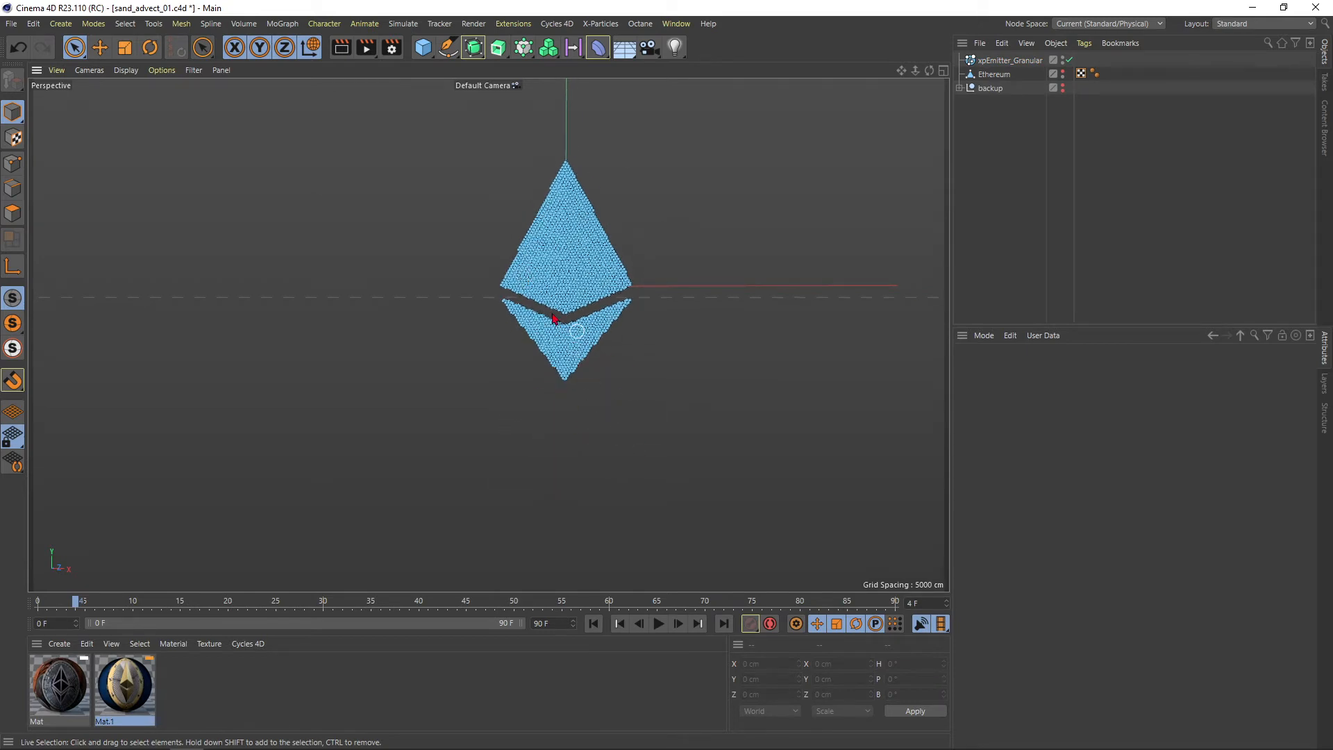
{"action": "middle_click_drag", "start_coordinate": [531, 314], "coordinate": [548, 334], "text": "alt"}
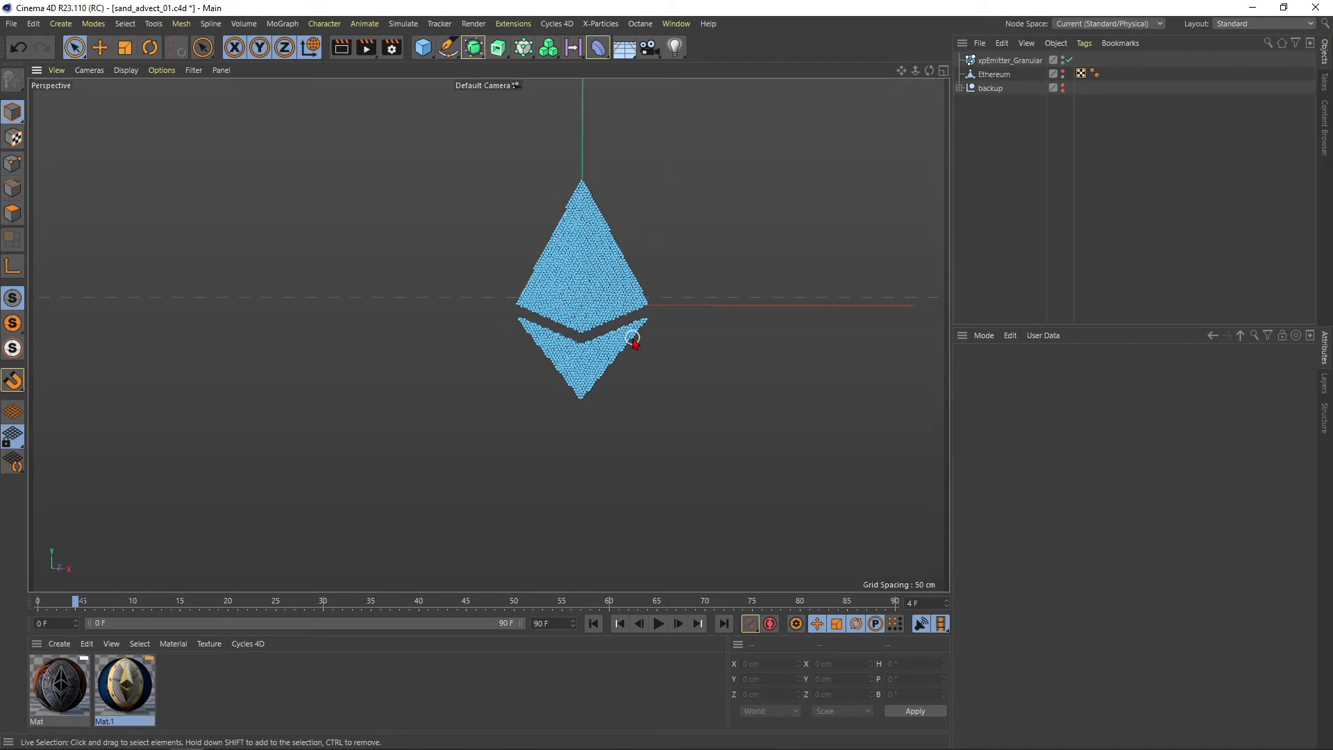
Add an X-Particles ExplosiaFX dynamics object to the scene
{"action": "left_click", "coordinate": [601, 23]}
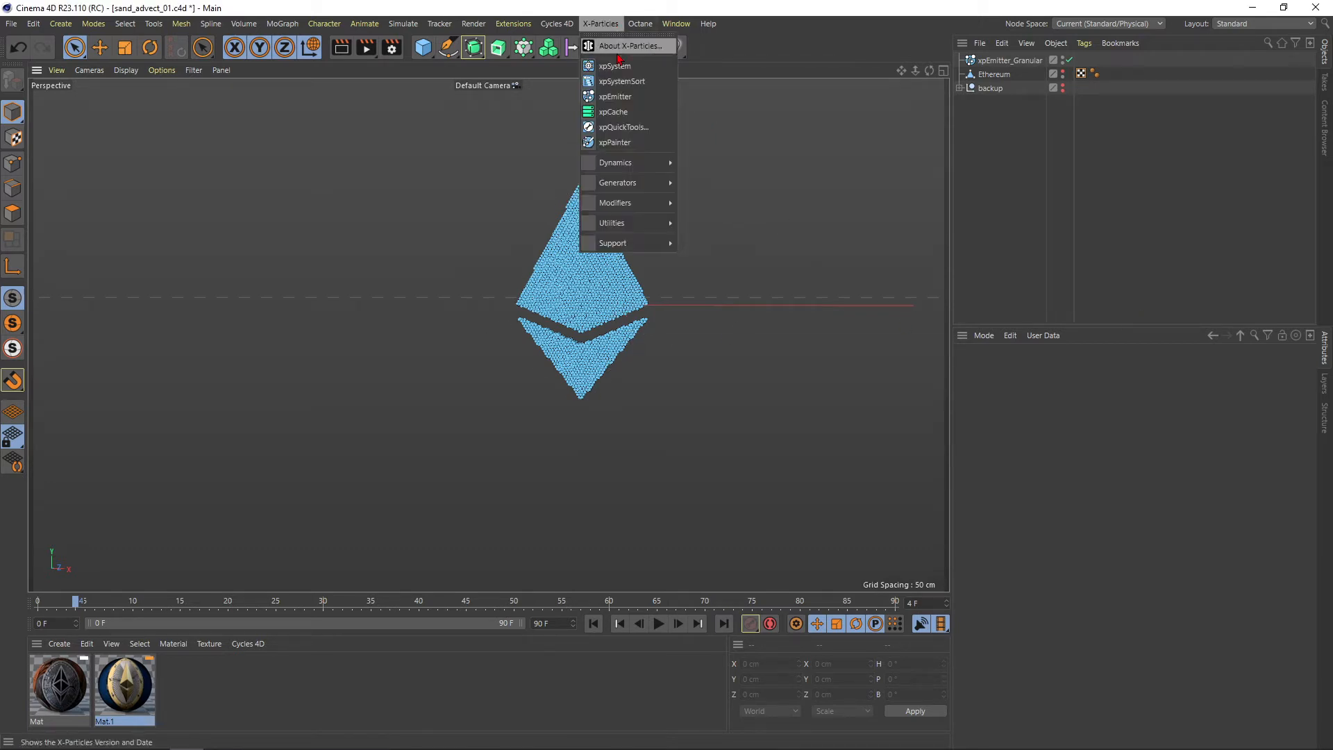
{"action": "mouse_move", "coordinate": [667, 162]}
{"action": "left_click", "coordinate": [712, 195]}
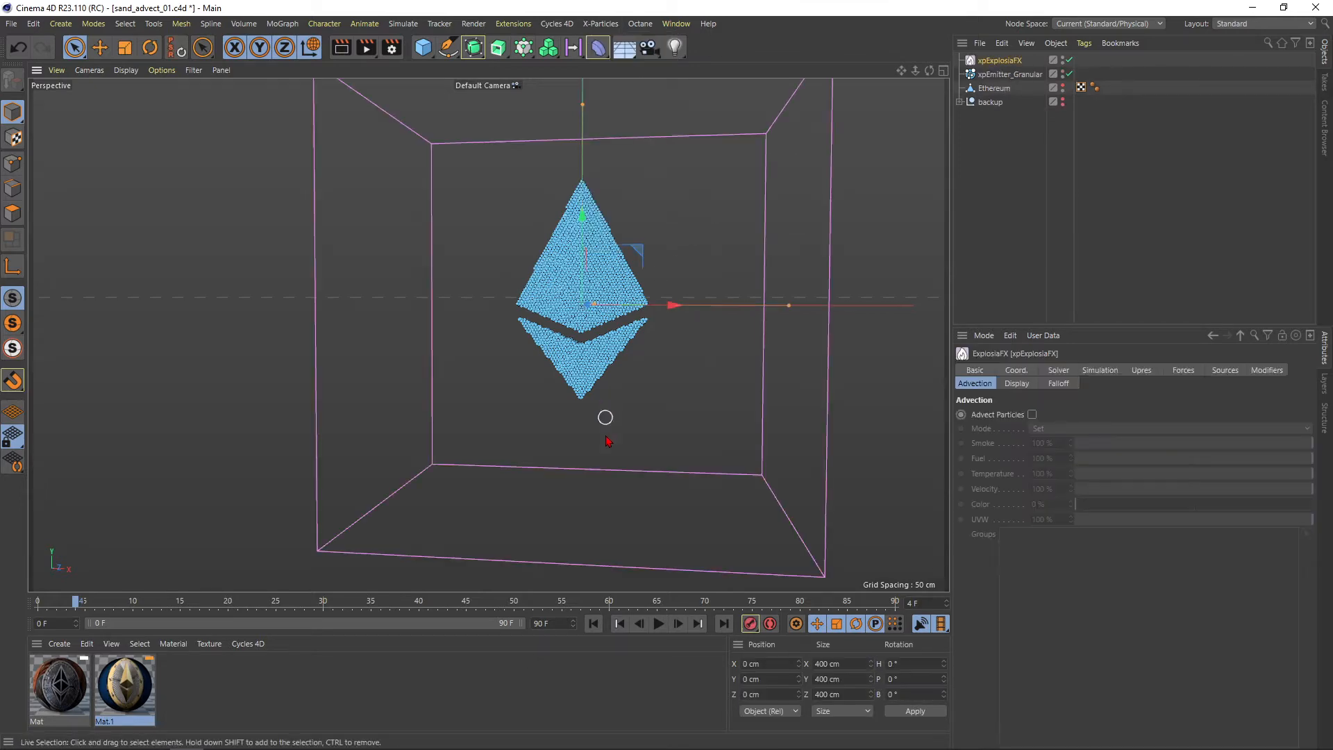
Resize the ExplosiaFX domain around the logo to about 293 cm wide, 471 cm high and 254 cm deep
{"action": "scroll", "coordinate": [634, 417], "scroll_direction": "down", "scroll_amount": 3}
{"action": "left_click_drag", "start_coordinate": [634, 415], "coordinate": [623, 354], "text": "alt"}
{"action": "left_click_drag", "start_coordinate": [595, 193], "coordinate": [596, 169]}
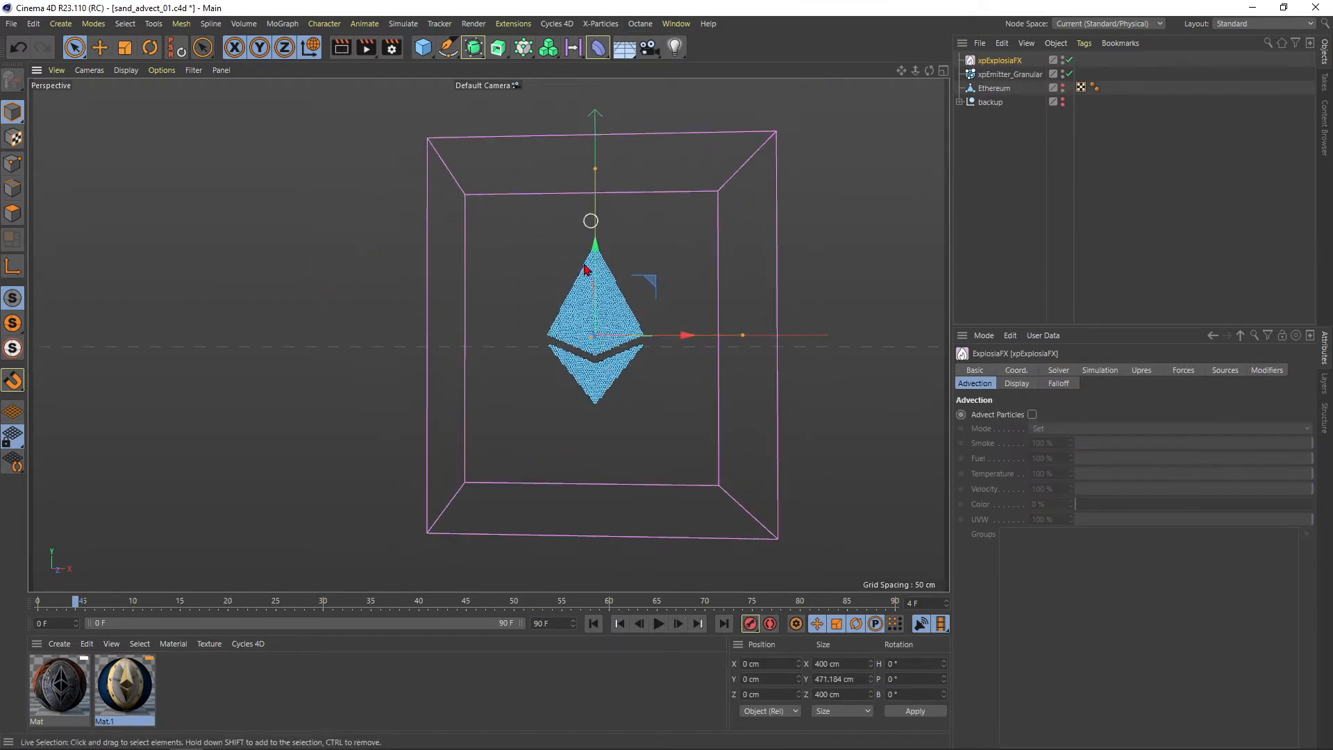
{"action": "left_click_drag", "start_coordinate": [613, 302], "coordinate": [622, 338], "text": "alt"}
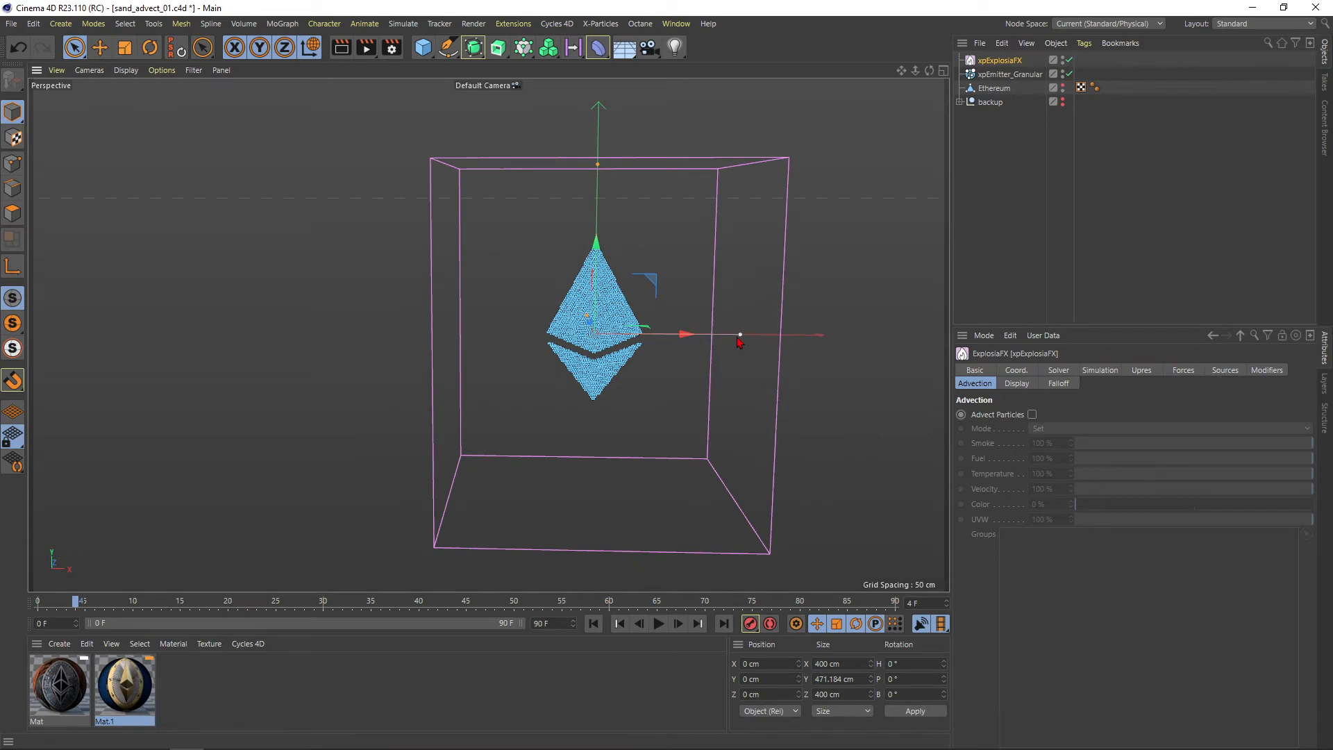
{"action": "mouse_move", "coordinate": [740, 340]}
{"action": "left_mouse_down"}
{"action": "mouse_move", "coordinate": [684, 339]}
{"action": "mouse_move", "coordinate": [709, 347]}
{"action": "mouse_move", "coordinate": [735, 327]}
{"action": "mouse_move", "coordinate": [723, 327]}
{"action": "left_mouse_up"}
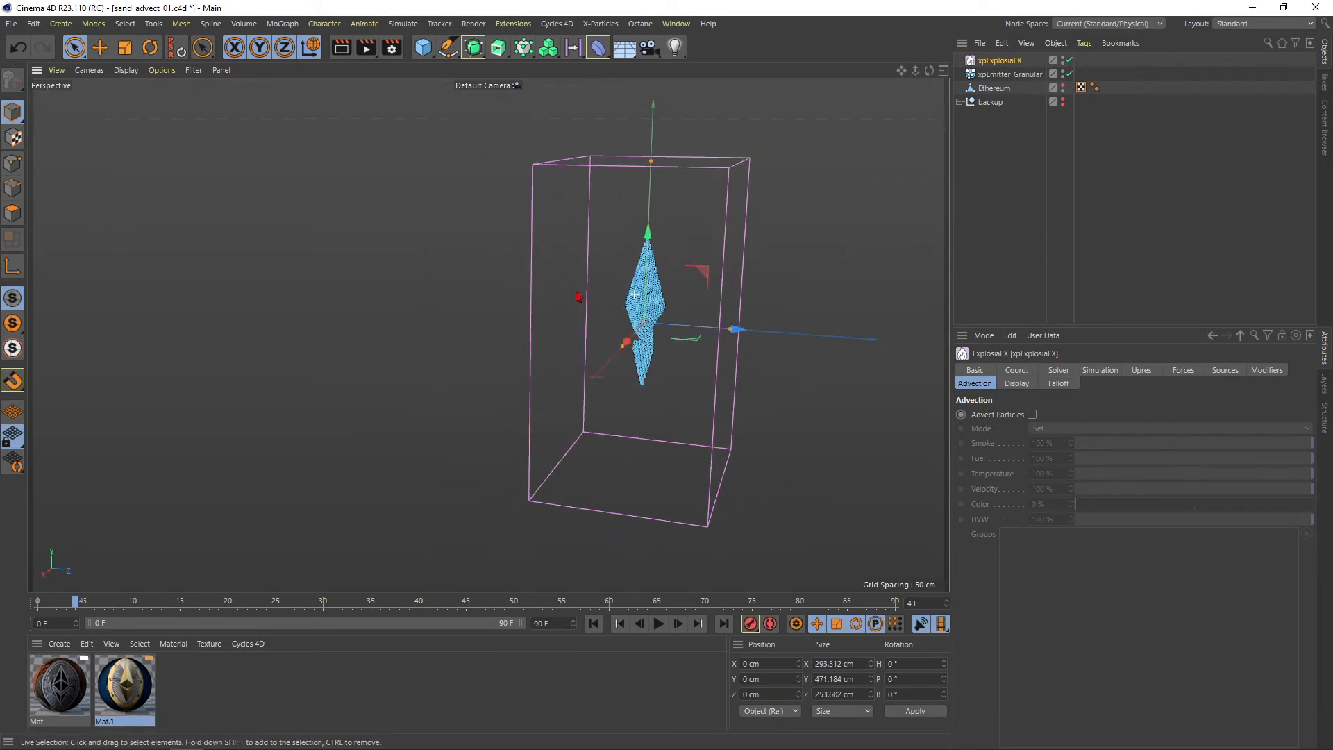
{"action": "left_click_drag", "start_coordinate": [576, 292], "coordinate": [780, 279], "text": "alt"}
{"action": "middle_click_drag", "start_coordinate": [632, 343], "coordinate": [652, 308], "text": "alt"}
{"action": "scroll", "coordinate": [653, 308], "scroll_direction": "up", "scroll_amount": 2}
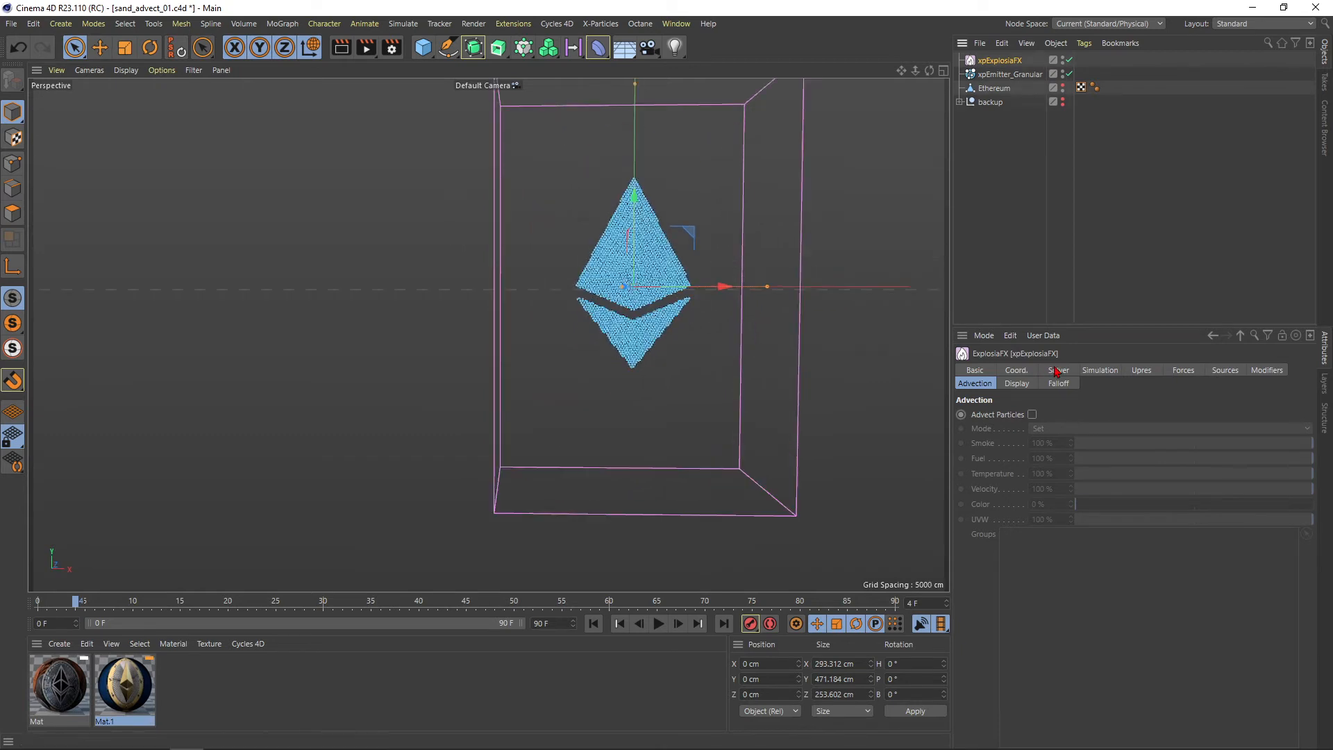
Try 5 cm and 6 cm voxel sizes on the ExplosiaFX solver and settle on 5 cm
{"action": "left_click", "coordinate": [1057, 371]}
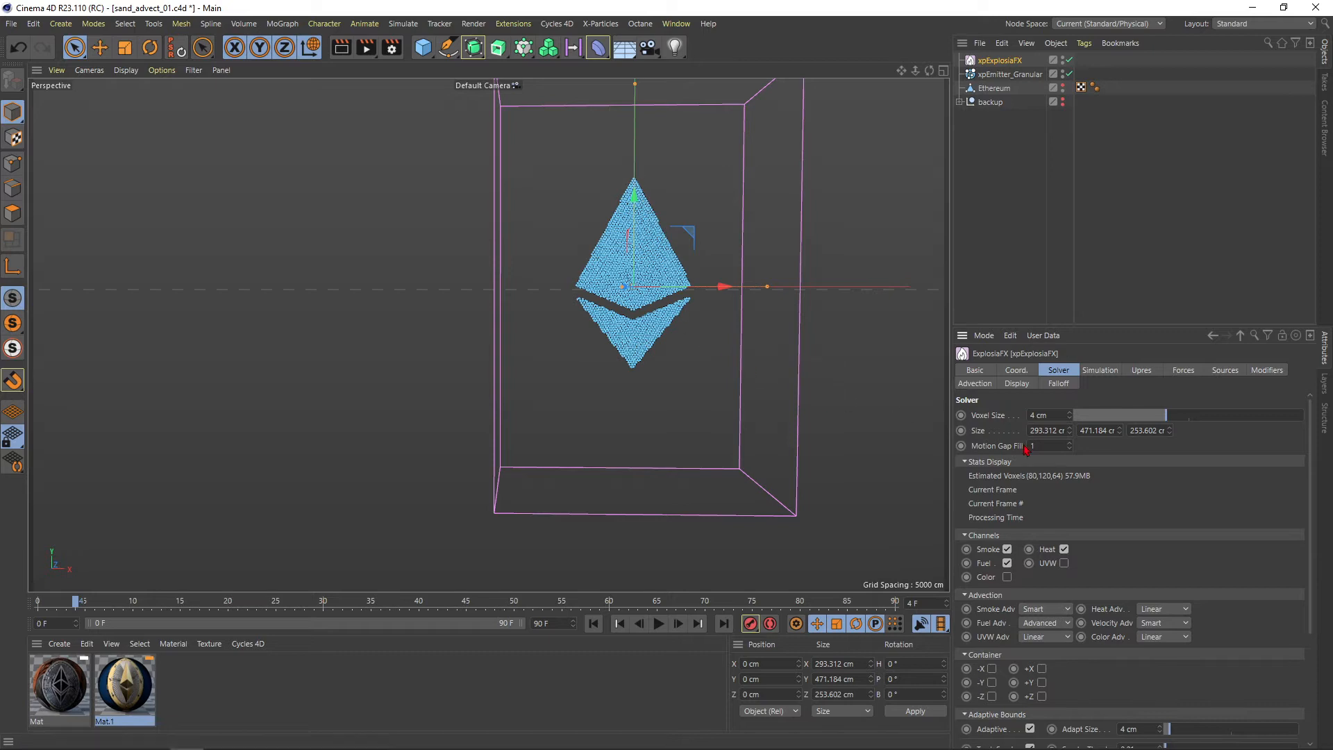
{"action": "key", "text": "Return"}
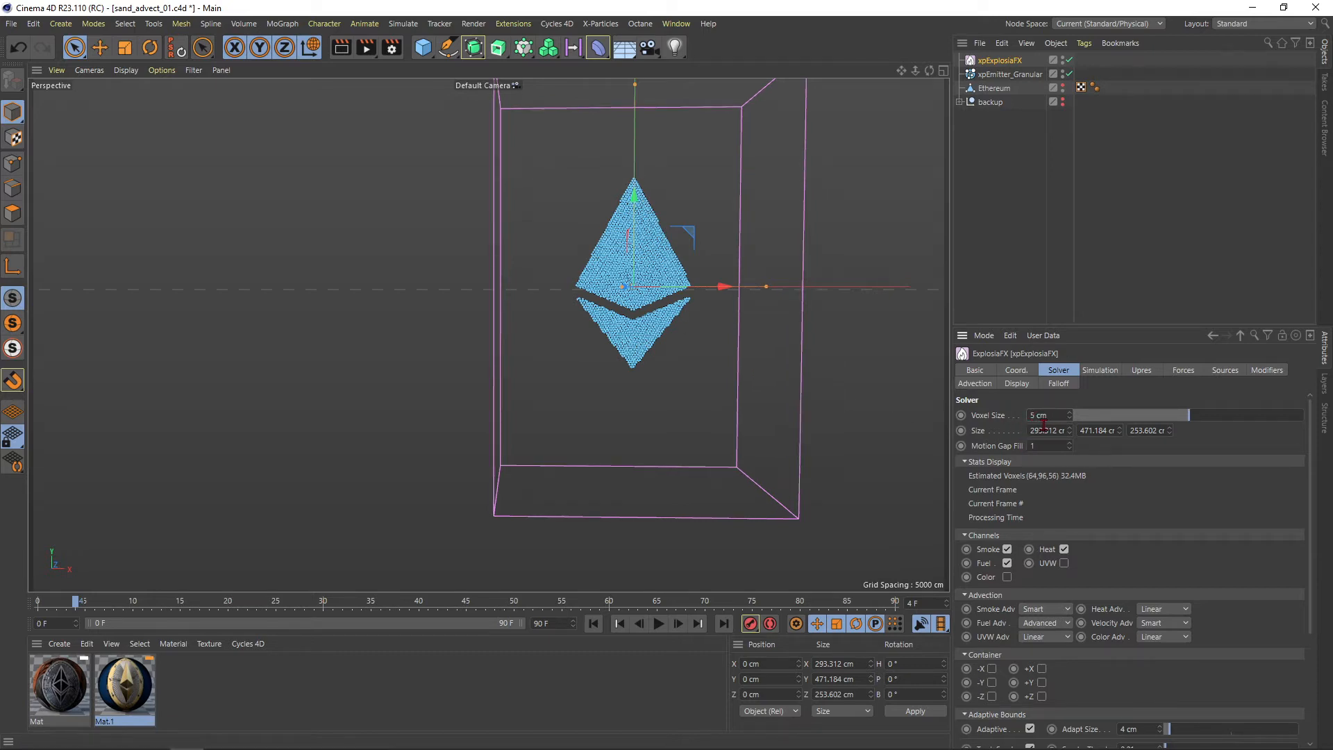
{"action": "type", "text": "6"}
{"action": "key", "text": "Return"}
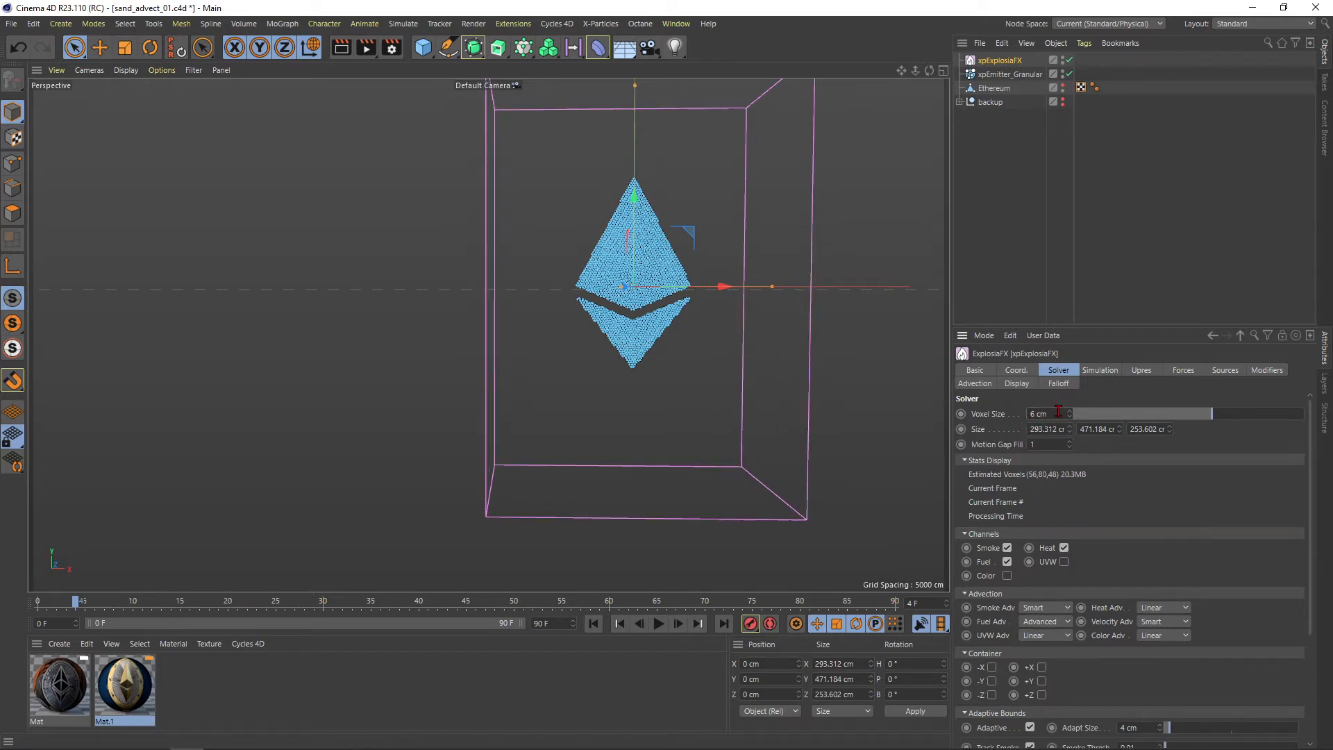
{"action": "key", "text": "Return"}
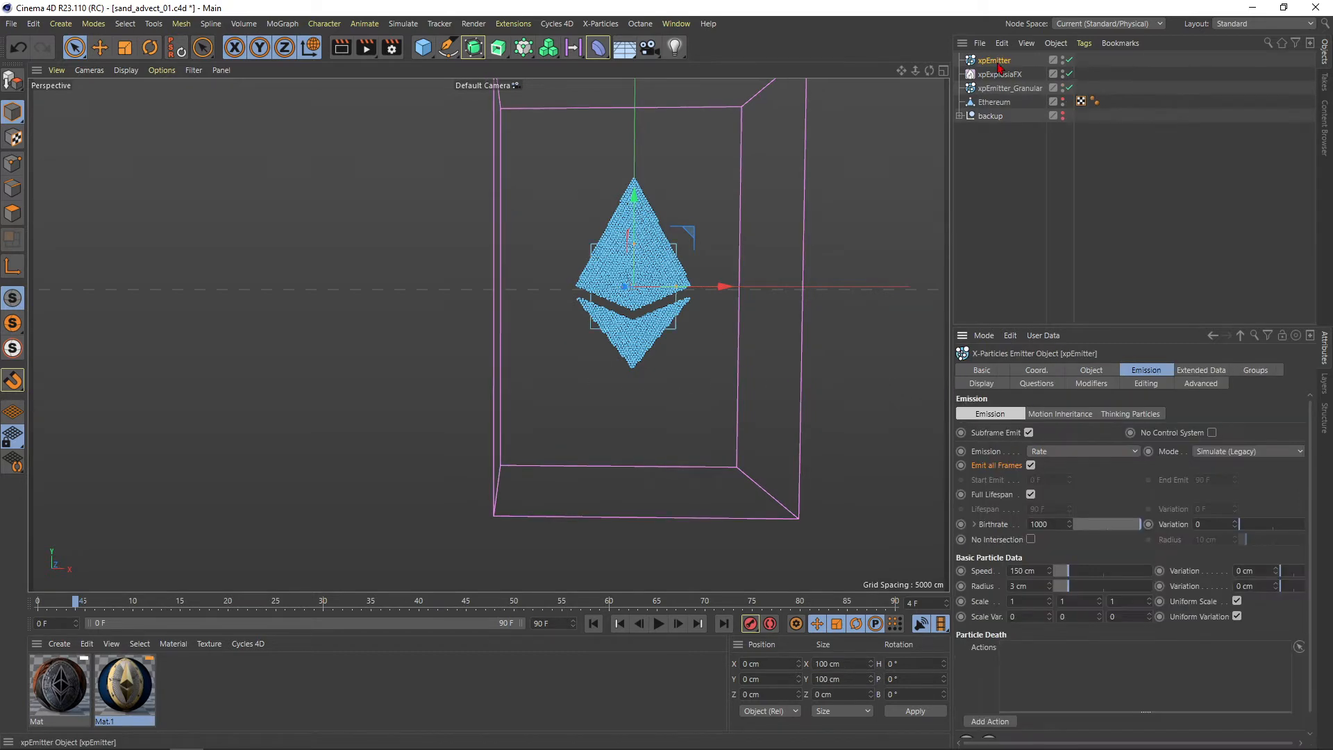
Place a new X-Particles emitter below the granular emitter in the hierarchy and rename it xpEmitter_Smoke_Rising
{"action": "left_click_drag", "start_coordinate": [998, 62], "coordinate": [995, 96]}
{"action": "double_click", "coordinate": [1026, 89]}
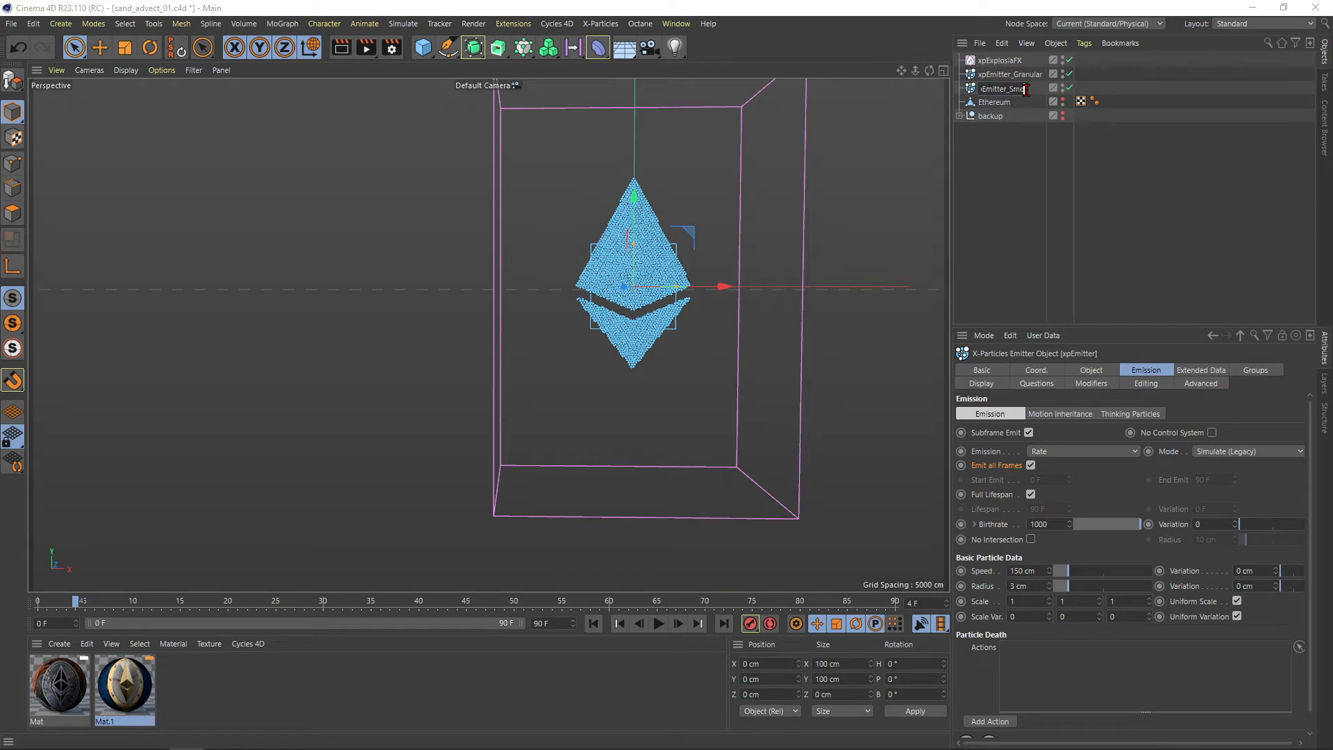
{"action": "type", "text": "_Smoke_Rising"}
{"action": "key", "text": "Return"}
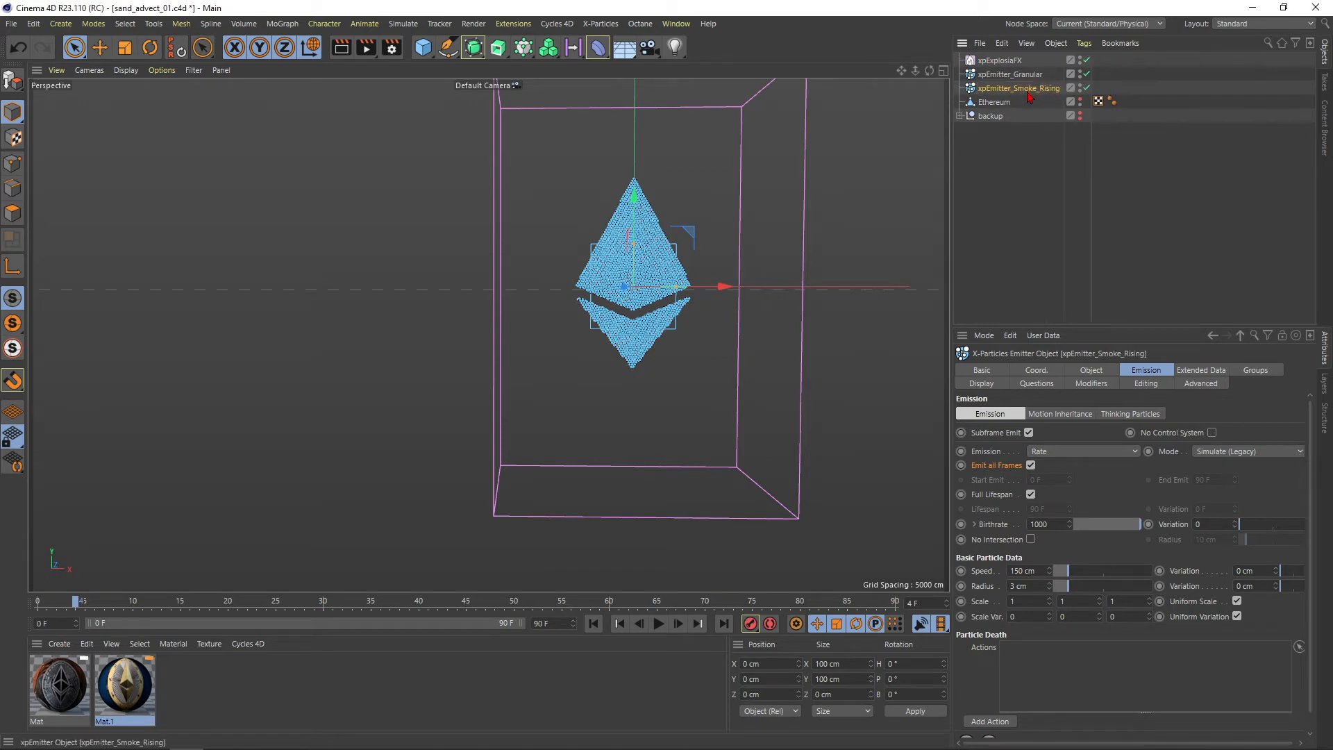
Move the smoke emitter beneath the logo to about Y -138 cm and set its emitter shape to Box
{"action": "left_click_drag", "start_coordinate": [633, 226], "coordinate": [628, 337]}
{"action": "left_click", "coordinate": [1092, 370]}
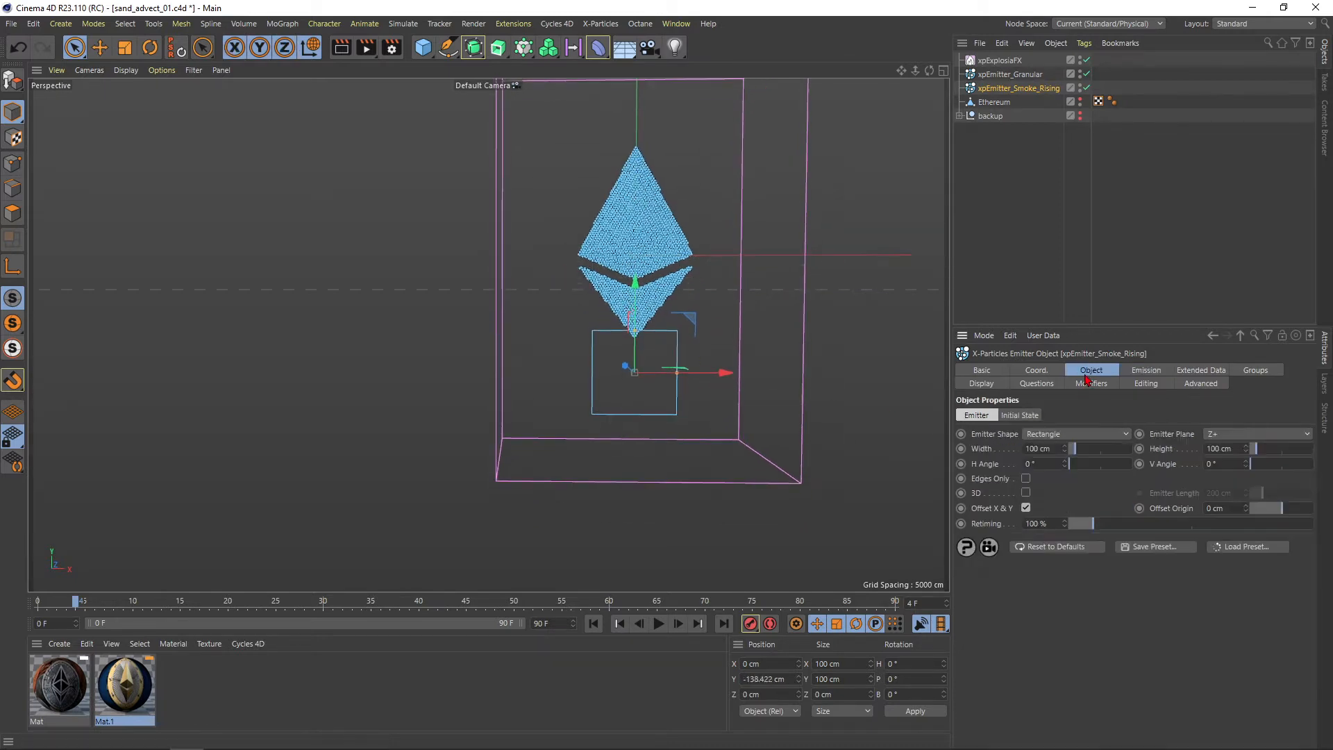
{"action": "left_click", "coordinate": [1061, 434]}
{"action": "left_click", "coordinate": [1034, 510]}
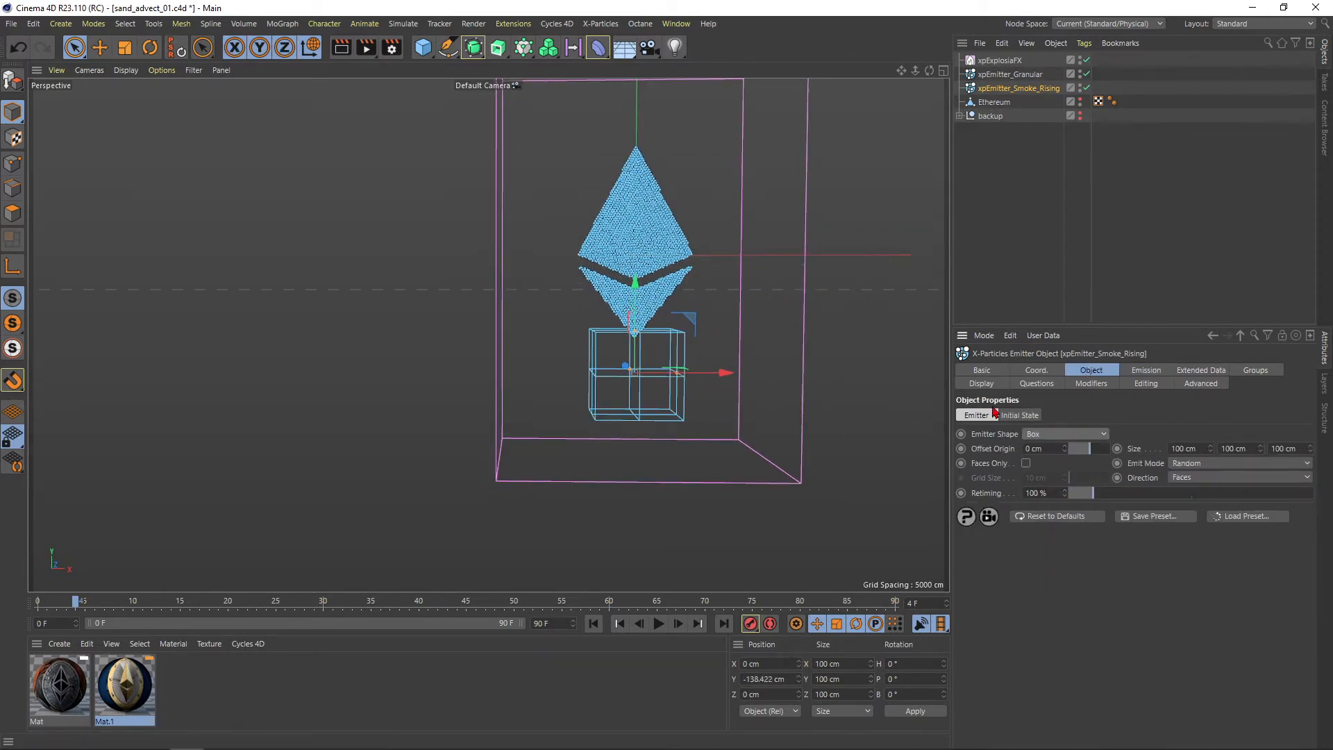
Reshape the box emitter to about 137 × 38 × 139 cm and lower it to about Y -164 cm
{"action": "left_click_drag", "start_coordinate": [818, 387], "coordinate": [678, 369], "text": "alt"}
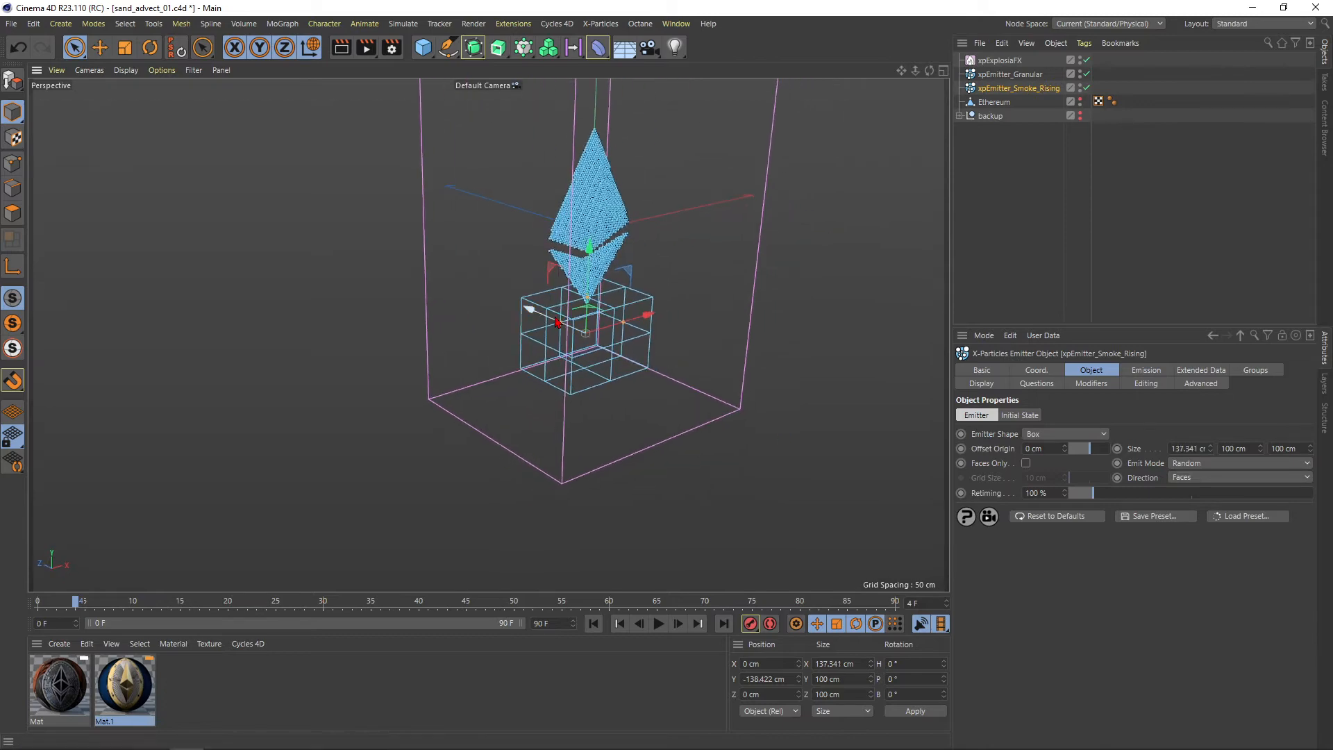
{"action": "left_click_drag", "start_coordinate": [560, 322], "coordinate": [552, 320]}
{"action": "left_click_drag", "start_coordinate": [589, 294], "coordinate": [779, 282], "text": "alt"}
{"action": "left_click_drag", "start_coordinate": [589, 299], "coordinate": [607, 363]}
{"action": "scroll", "coordinate": [607, 363], "scroll_direction": "up", "scroll_amount": 2}
Play the smoke emission from the start with the granular emitter disabled, and set the box emission direction to Y+ Axis
{"action": "key", "text": "shift+f"}
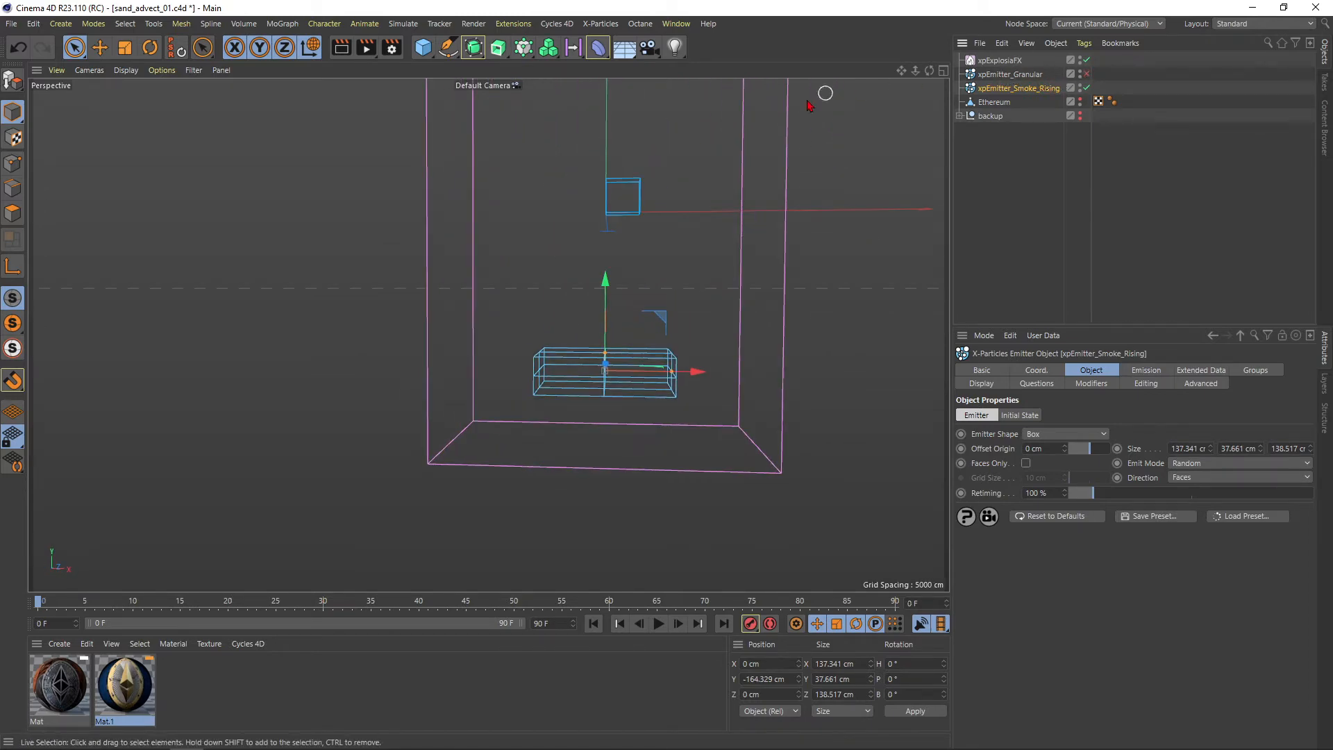
{"action": "left_click", "coordinate": [659, 625]}
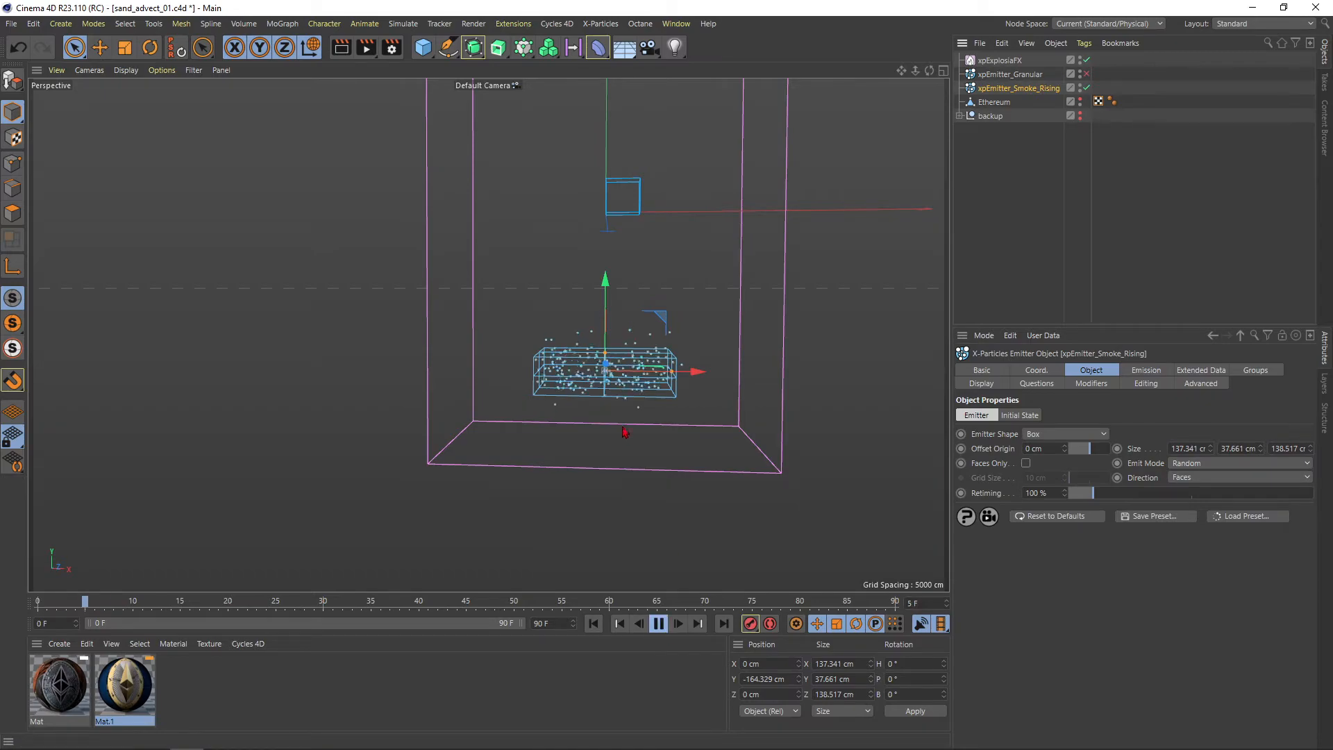
{"action": "left_click_drag", "start_coordinate": [595, 366], "coordinate": [620, 340], "text": "alt"}
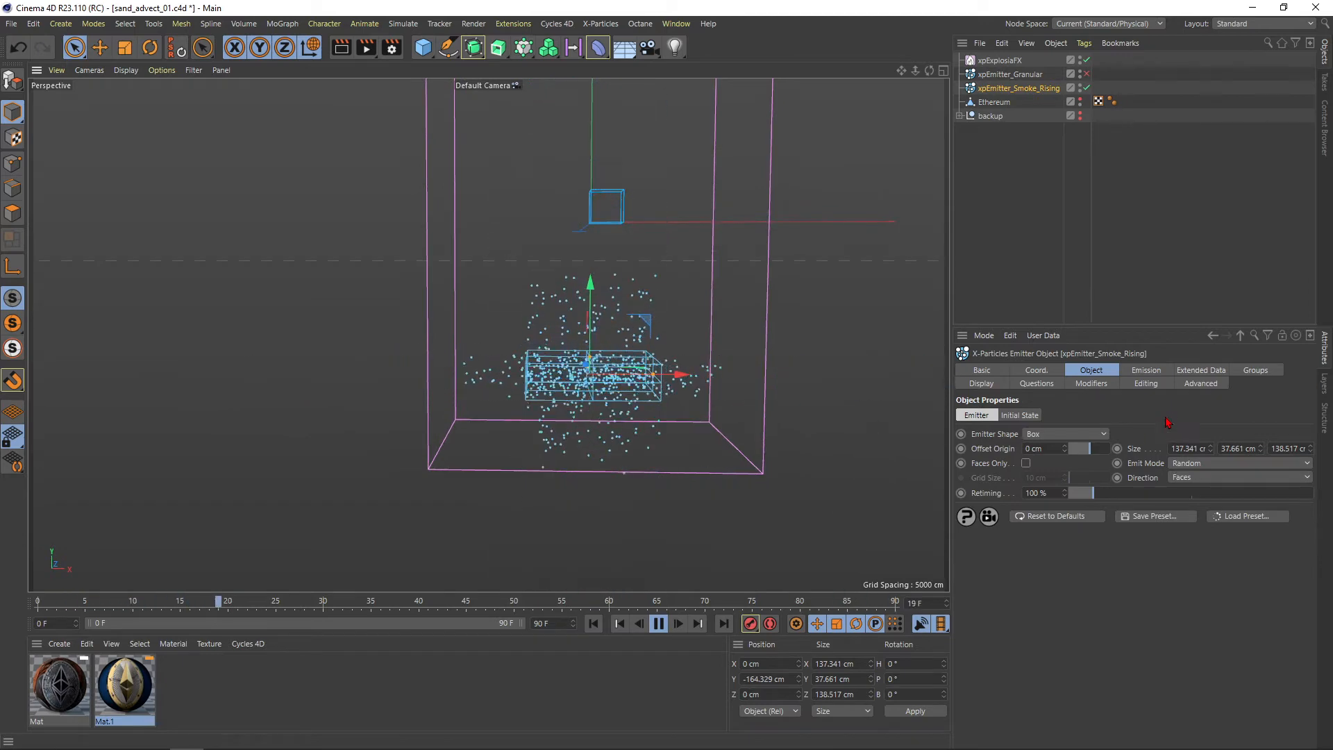
{"action": "left_click", "coordinate": [1184, 477]}
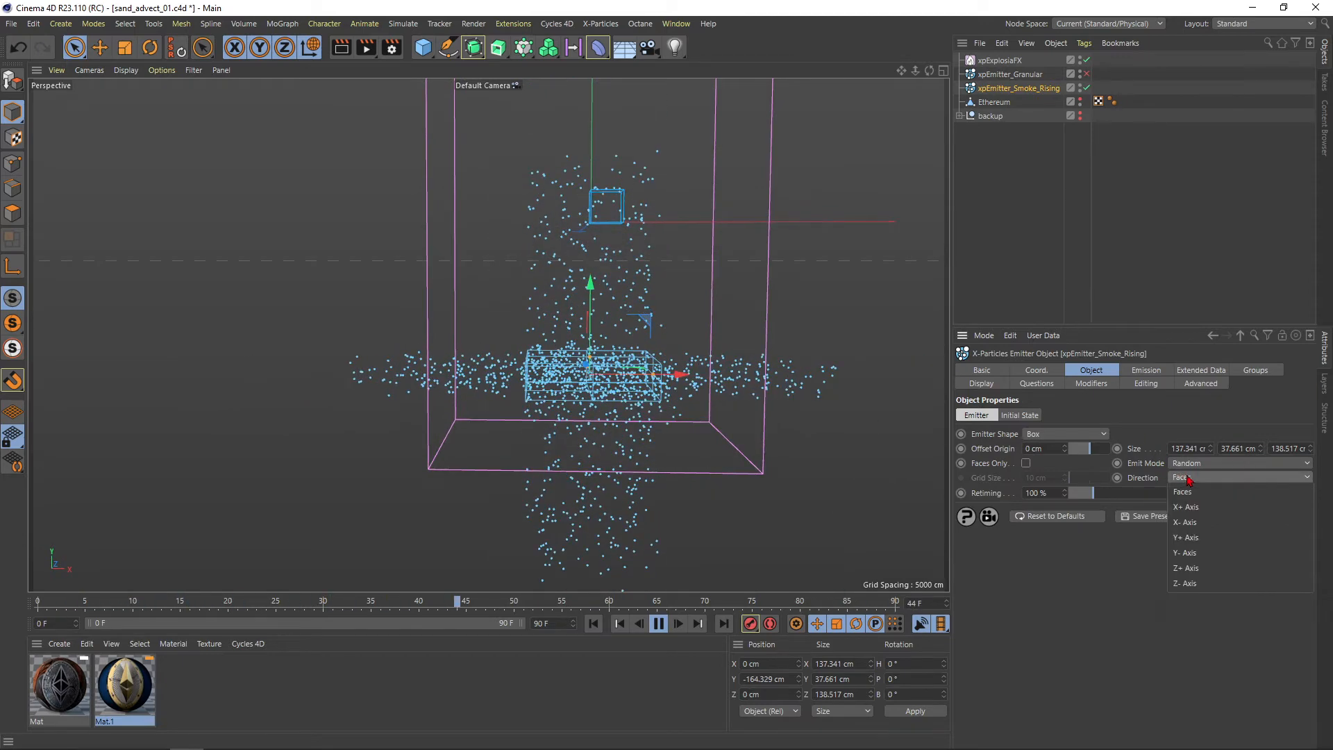
{"action": "left_click", "coordinate": [1188, 538]}
{"action": "left_click_drag", "start_coordinate": [604, 372], "coordinate": [585, 302], "text": "alt"}
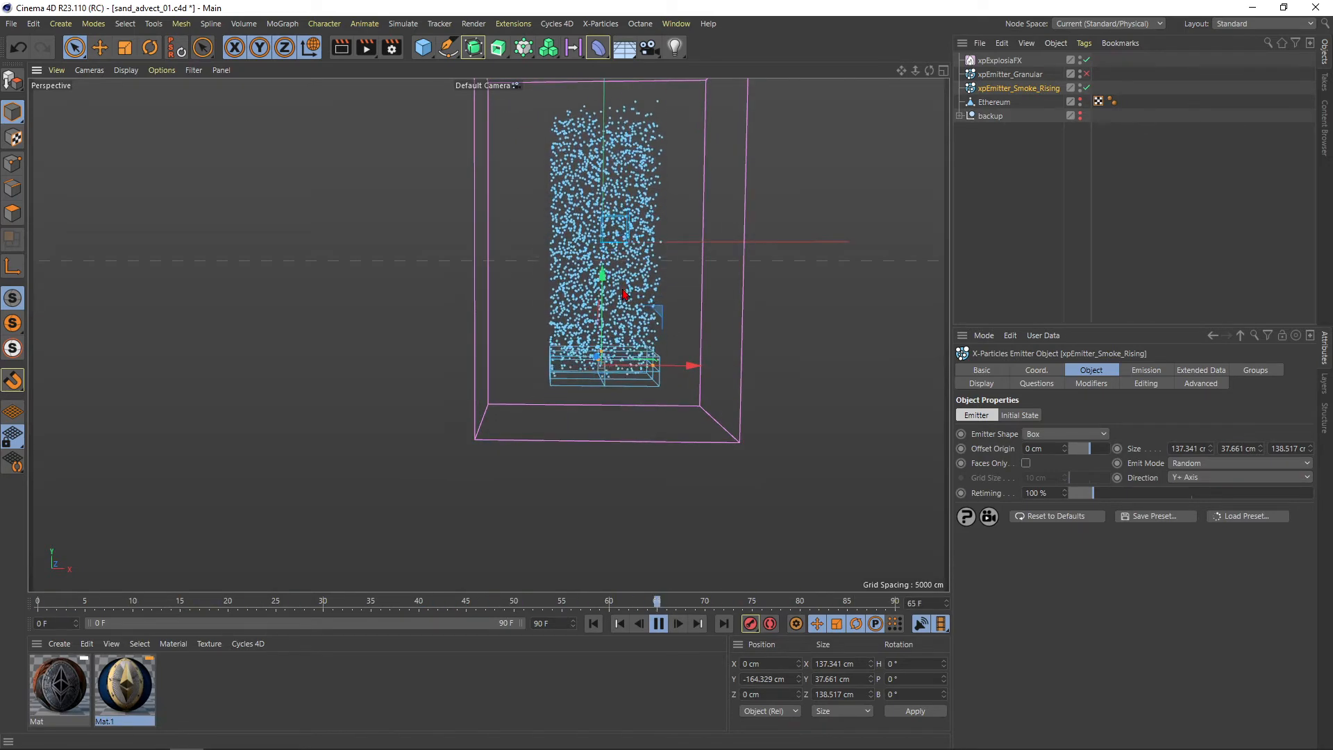
Set the smoke emitter's particle speed to 50 cm with a variation of 40 cm
{"action": "left_click", "coordinate": [1146, 371]}
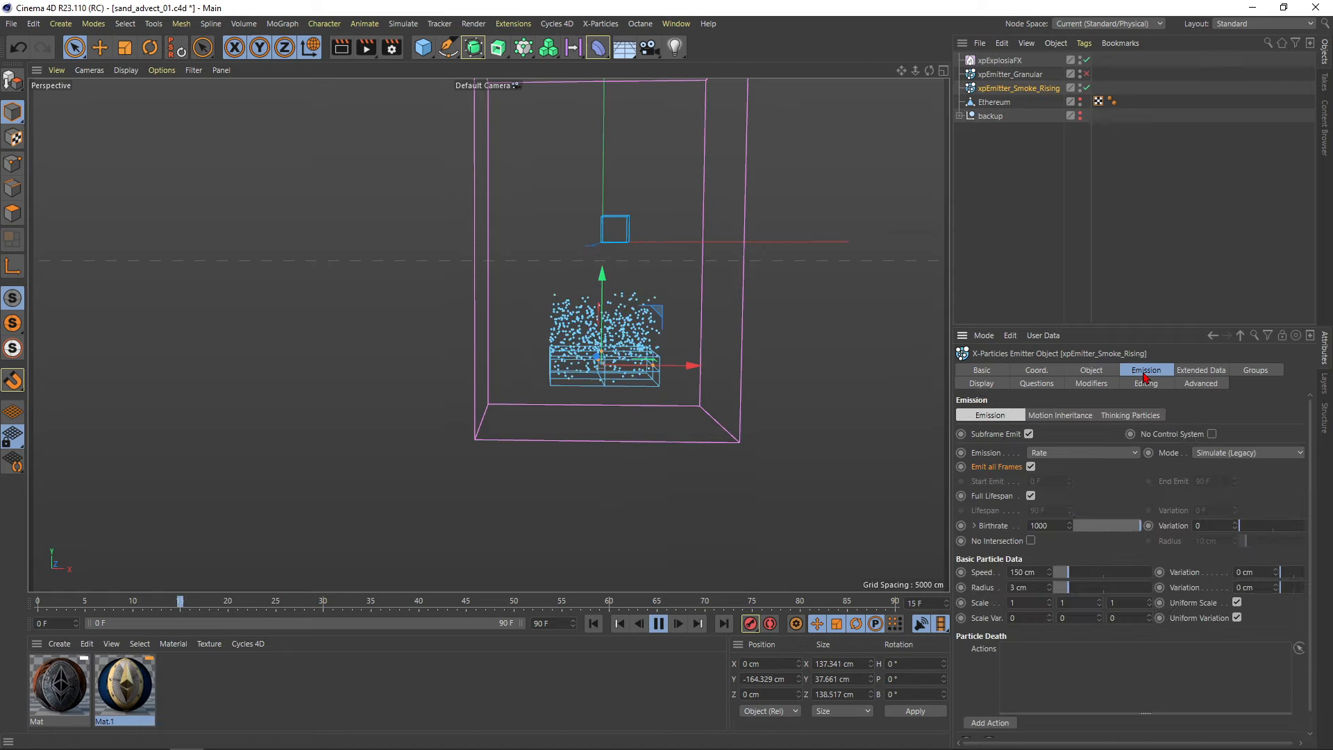
{"action": "double_click", "coordinate": [1039, 568]}
{"action": "type", "text": "50"}
{"action": "key", "text": "Return"}
{"action": "double_click", "coordinate": [1259, 578]}
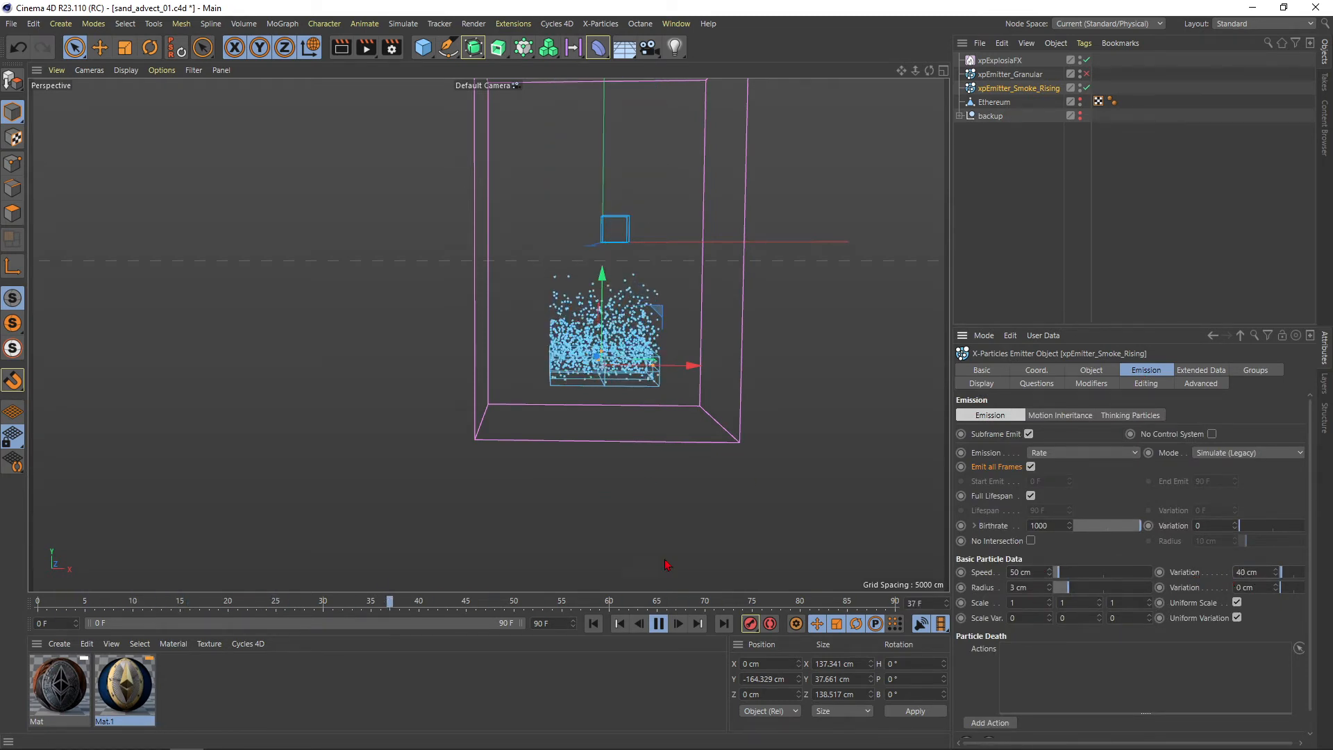
{"action": "mouse_move", "coordinate": [617, 334]}
{"action": "left_mouse_down", "text": "alt"}
{"action": "mouse_move", "coordinate": [657, 338]}
{"action": "mouse_move", "coordinate": [601, 334]}
{"action": "left_mouse_up", "text": "alt"}
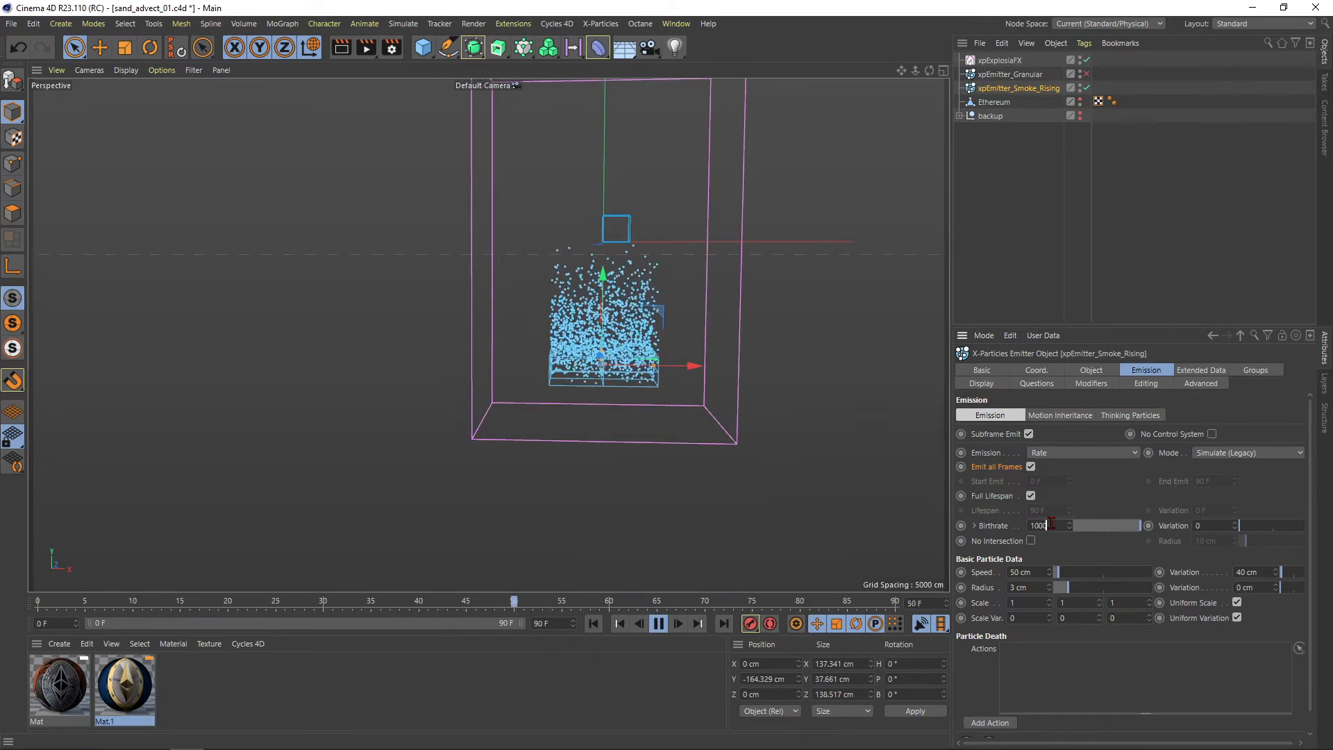
Try a birthrate of 250 on the smoke emitter, set it to 300 and inspect the replayed emission
{"action": "type", "text": "250"}
{"action": "key", "text": "Return"}
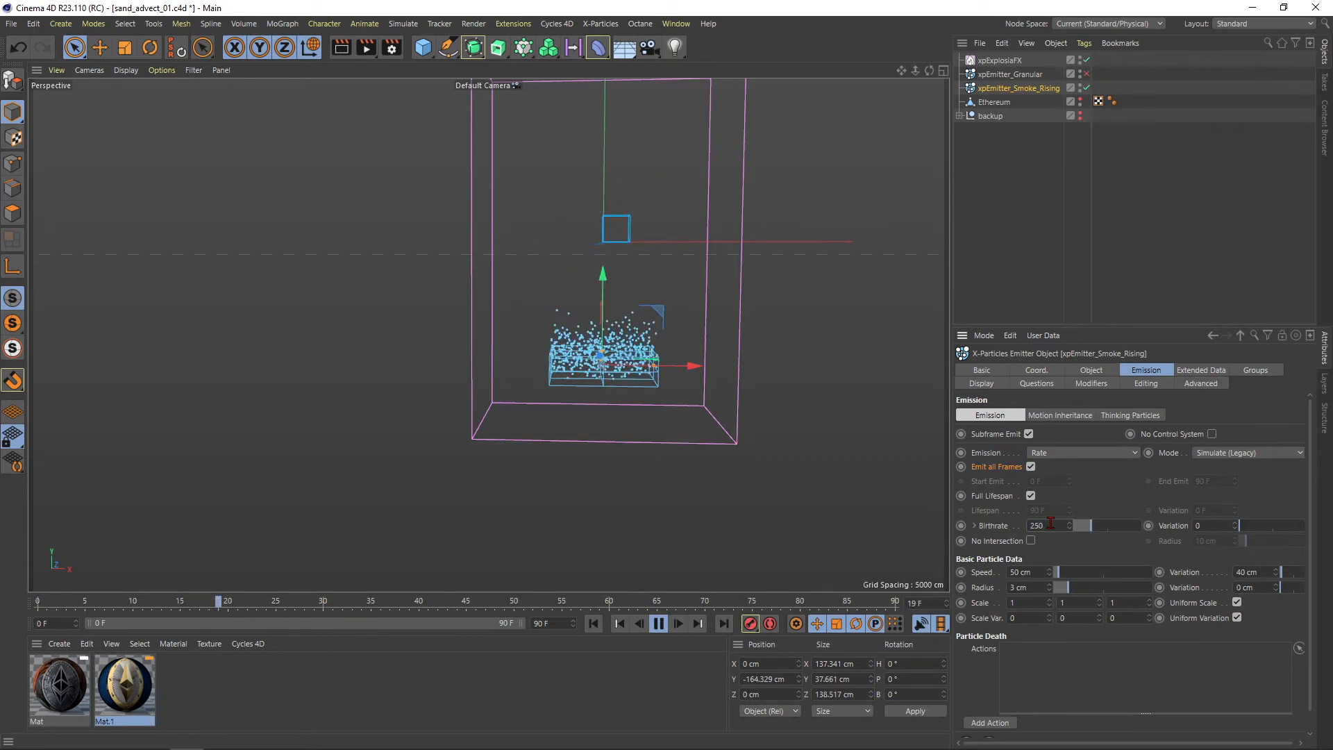
{"action": "left_click", "coordinate": [594, 623]}
{"action": "mouse_move", "coordinate": [611, 351]}
{"action": "left_mouse_down", "text": "alt"}
{"action": "mouse_move", "coordinate": [688, 374]}
{"action": "mouse_move", "coordinate": [589, 361]}
{"action": "mouse_move", "coordinate": [600, 355]}
{"action": "left_mouse_up", "text": "alt"}
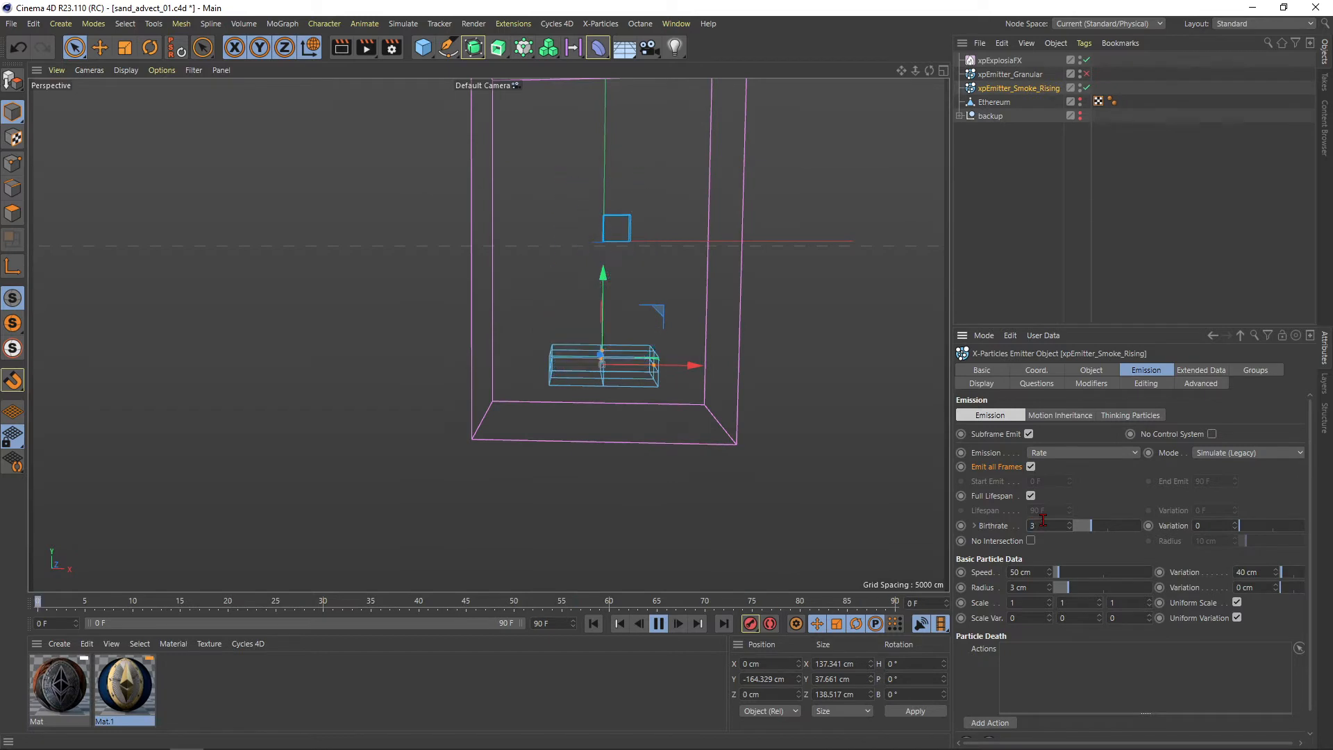
{"action": "left_click_drag", "start_coordinate": [777, 400], "coordinate": [630, 350], "text": "alt"}
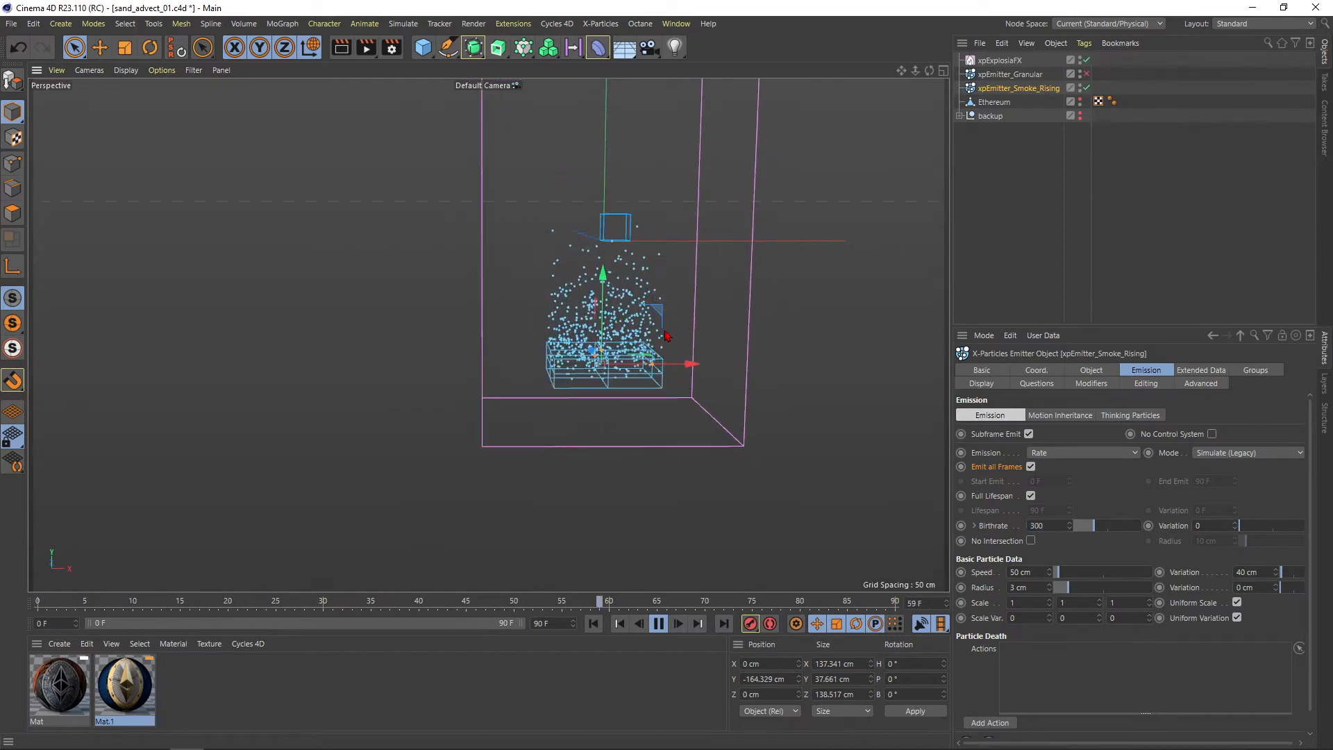
{"action": "right_click_drag", "start_coordinate": [615, 353], "coordinate": [603, 357], "text": "alt"}
{"action": "left_click_drag", "start_coordinate": [611, 362], "coordinate": [594, 358], "text": "alt"}
{"action": "right_click_drag", "start_coordinate": [595, 359], "coordinate": [610, 353], "text": "alt"}
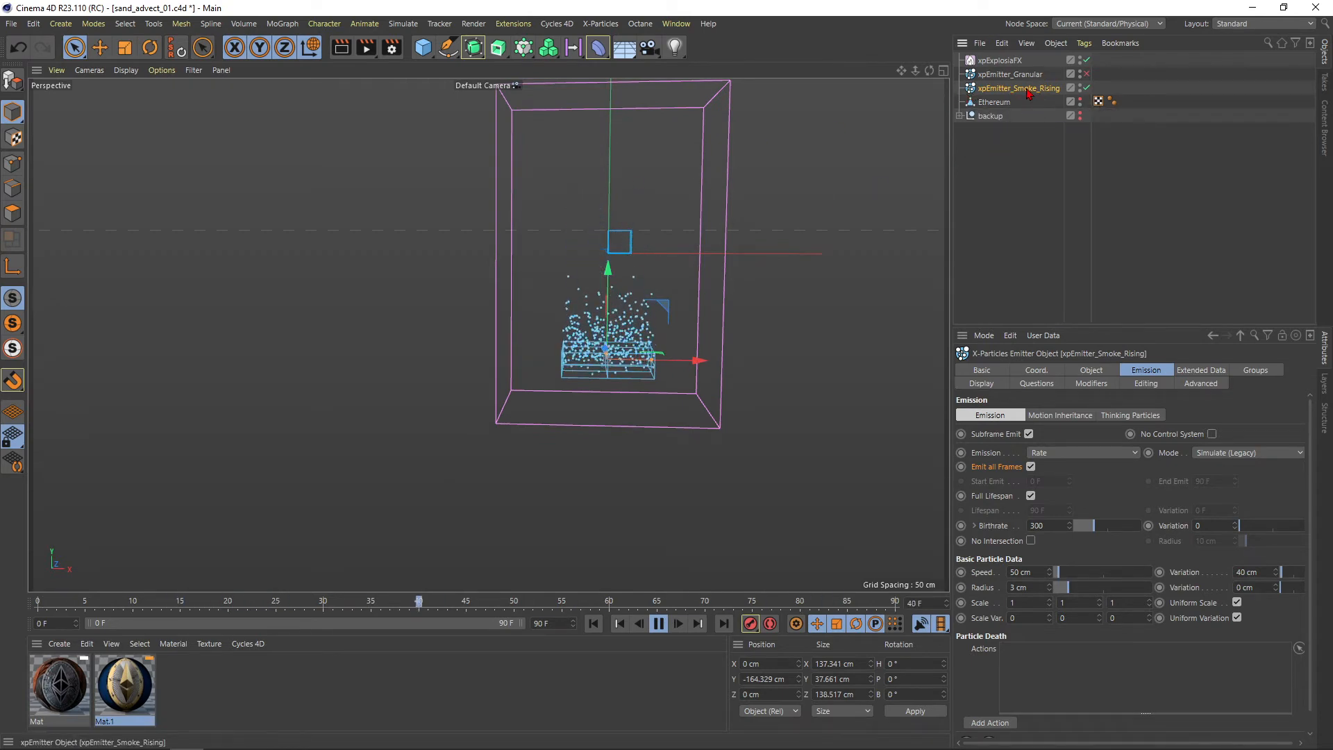
Set the smoke emitter's physical Fuel value to 2, then stop and rewind the playback to the start
{"action": "left_click", "coordinate": [1184, 369]}
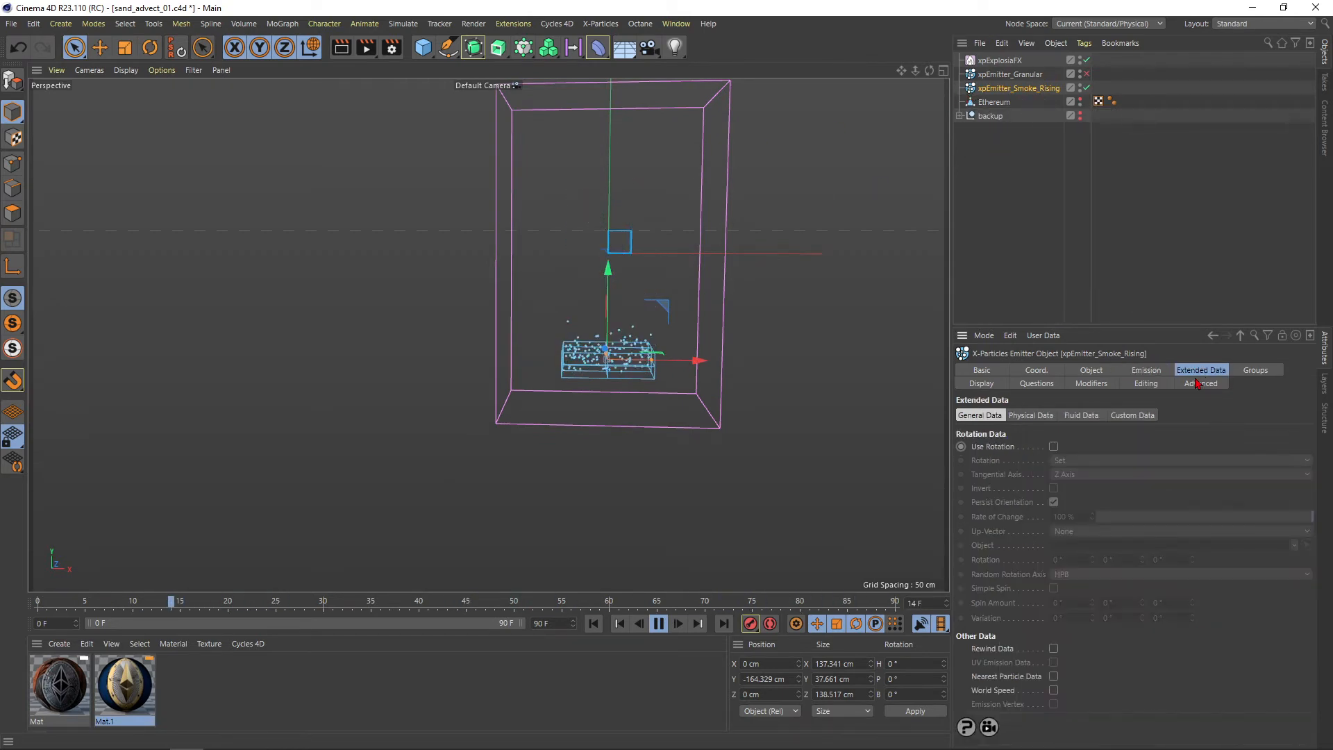
{"action": "left_click", "coordinate": [1074, 417]}
{"action": "left_click", "coordinate": [1032, 416]}
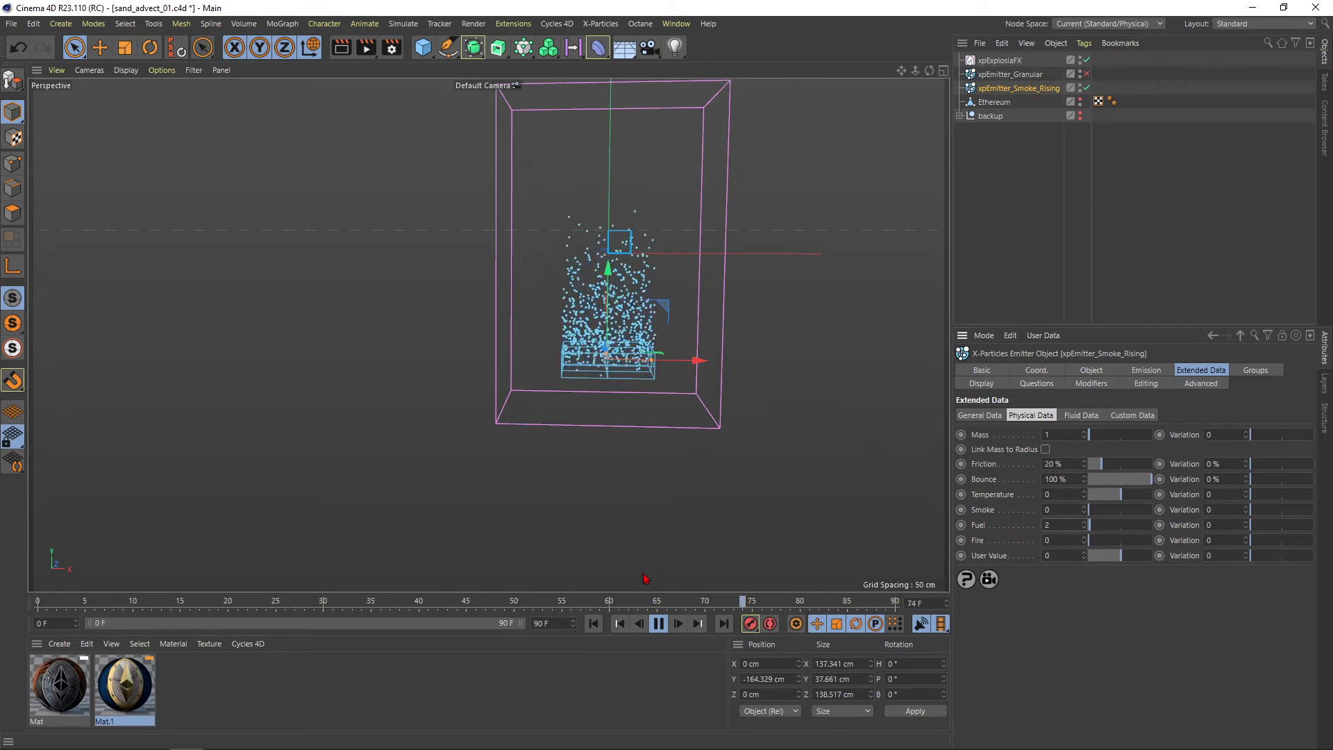
{"action": "left_click", "coordinate": [658, 623]}
{"action": "left_click", "coordinate": [593, 624]}
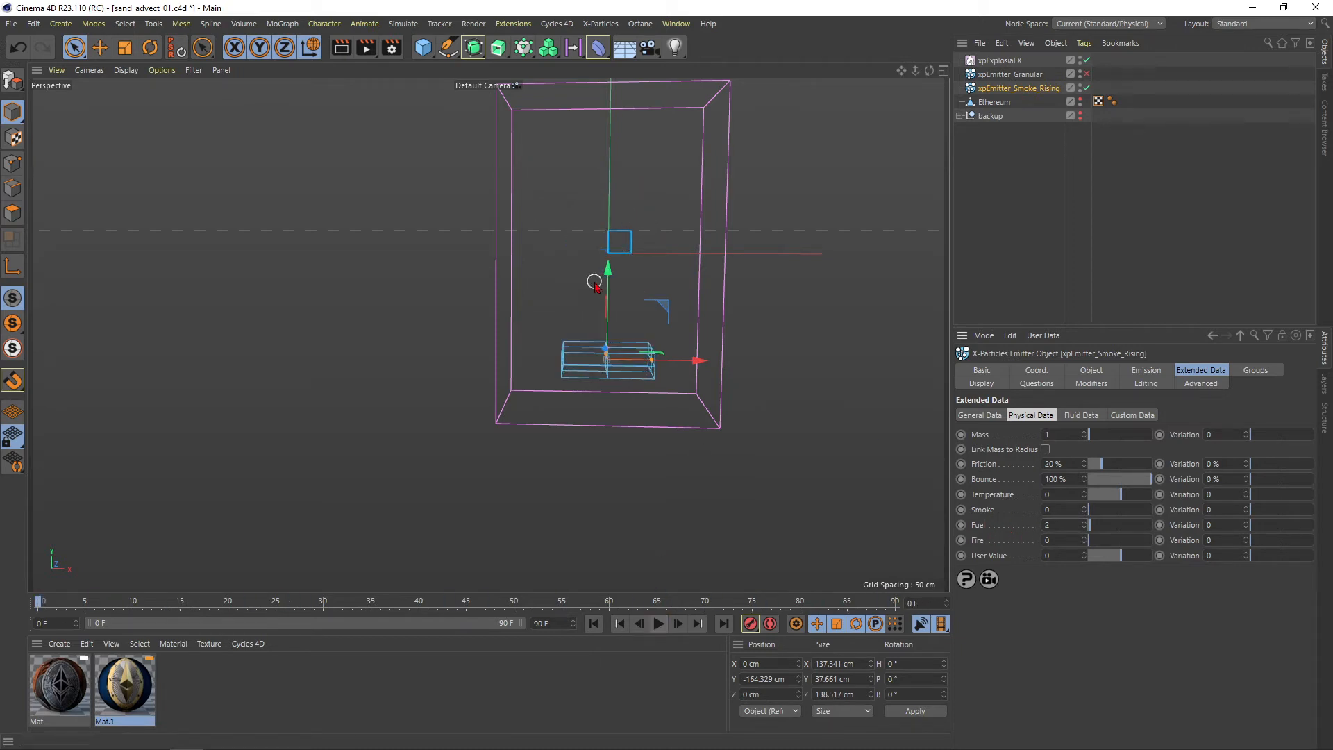
Add an xpExplosiaFX Source tag to the rising smoke emitter and play the simulation
{"action": "right_click", "coordinate": [1017, 90]}
{"action": "mouse_move", "coordinate": [1061, 295]}
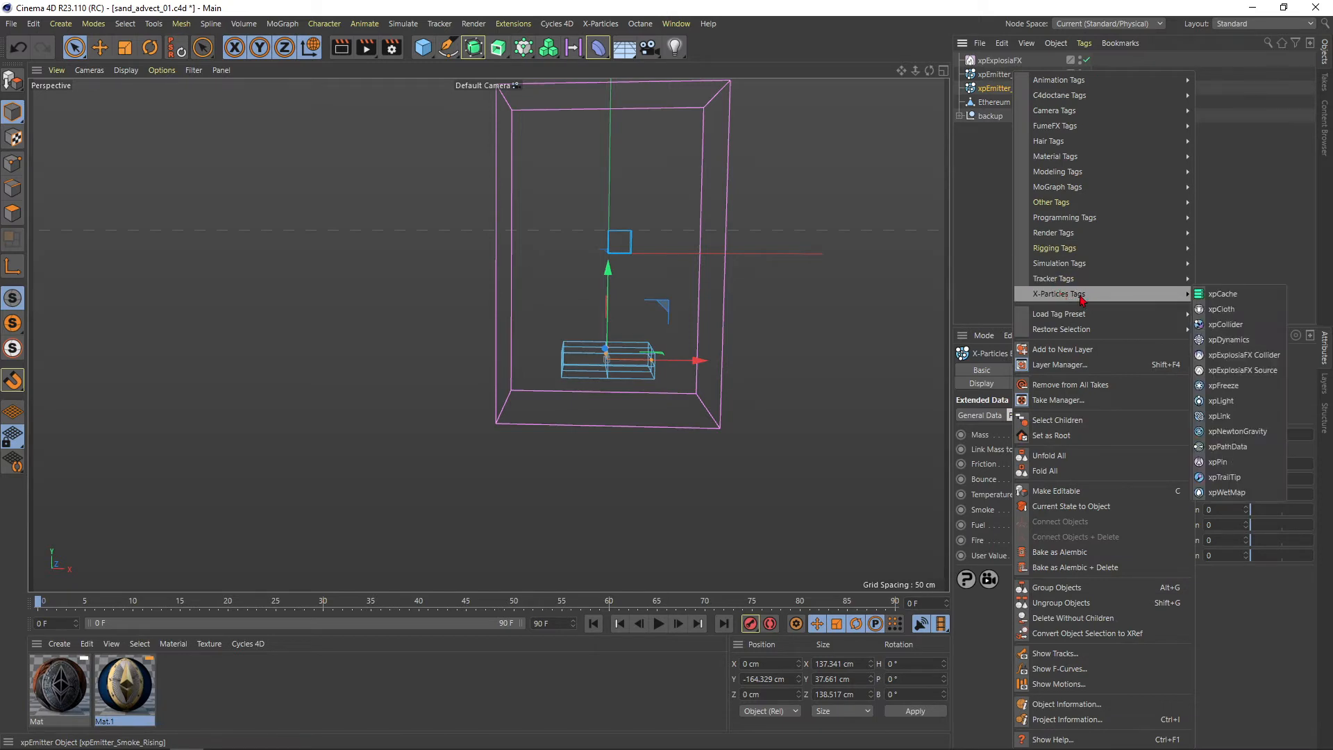
{"action": "left_click", "coordinate": [1240, 370]}
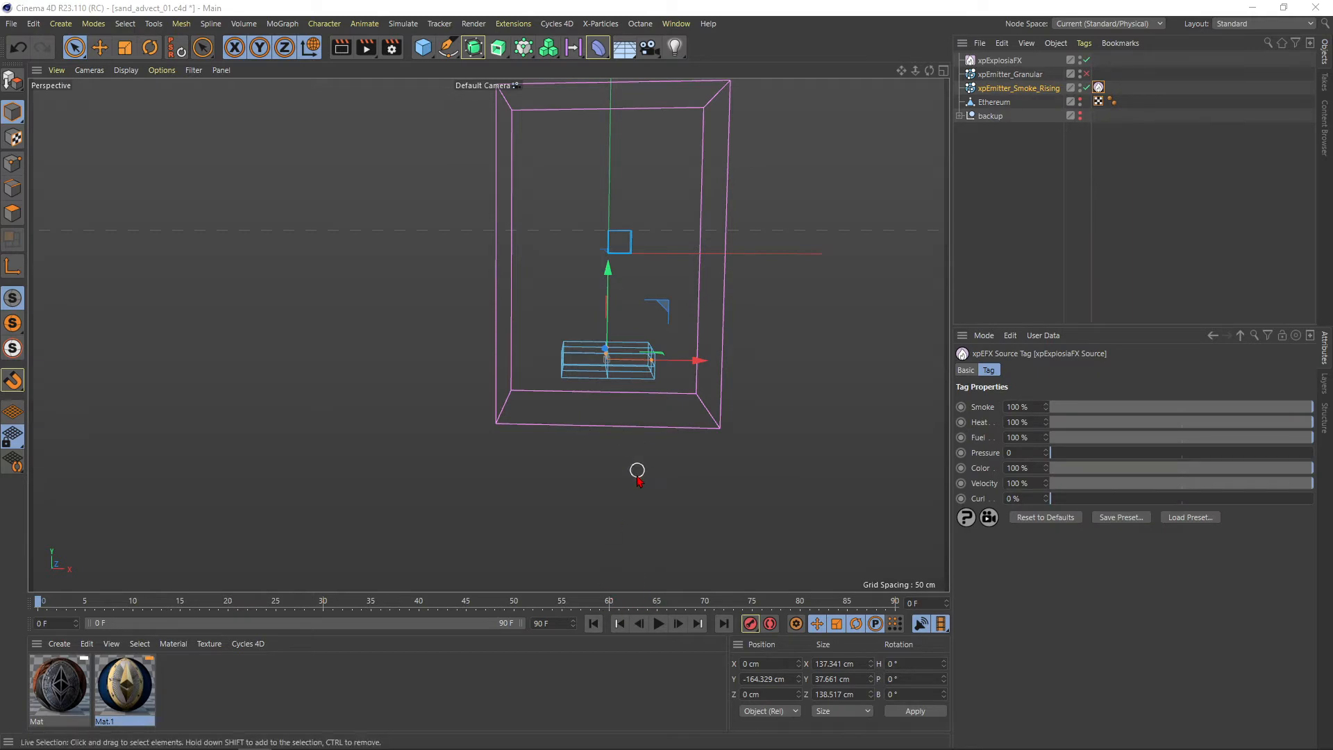
{"action": "left_click", "coordinate": [659, 624]}
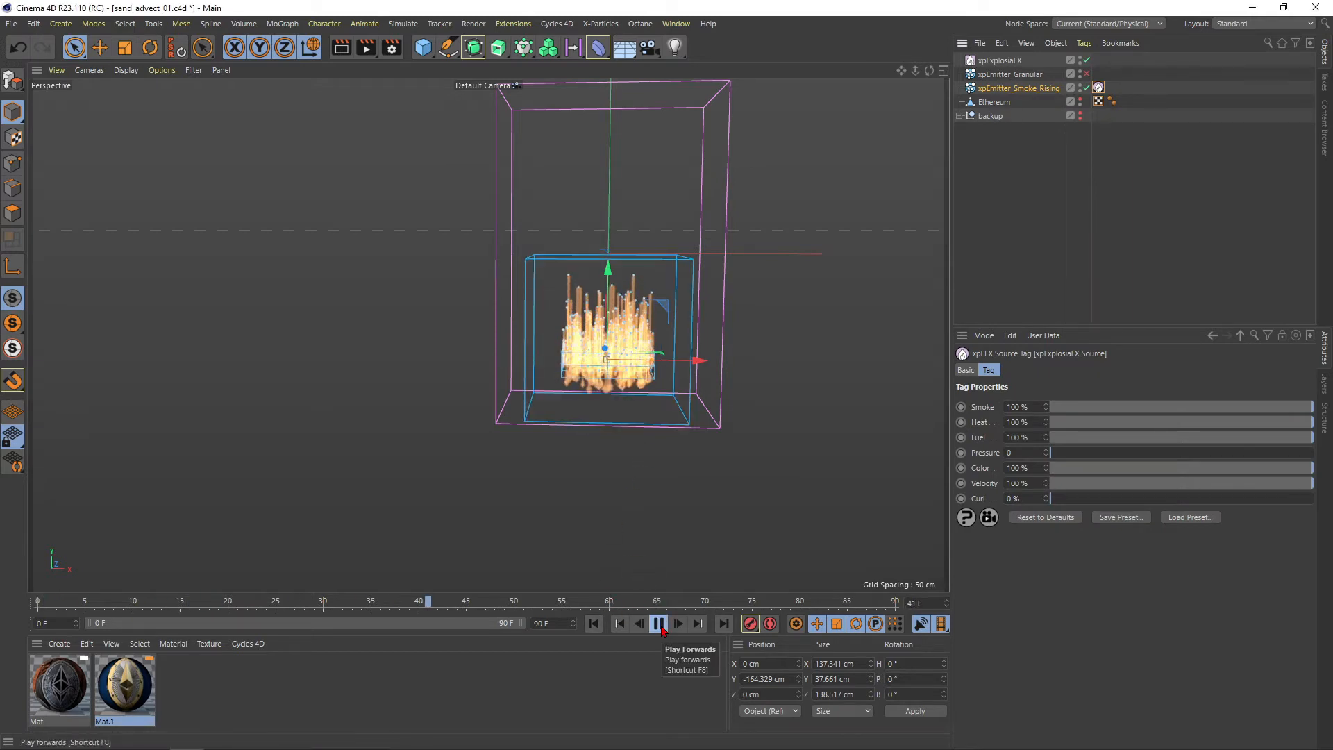
Replay the smoke simulation from the first frame to examine the thin rising columns
{"action": "left_click", "coordinate": [662, 629]}
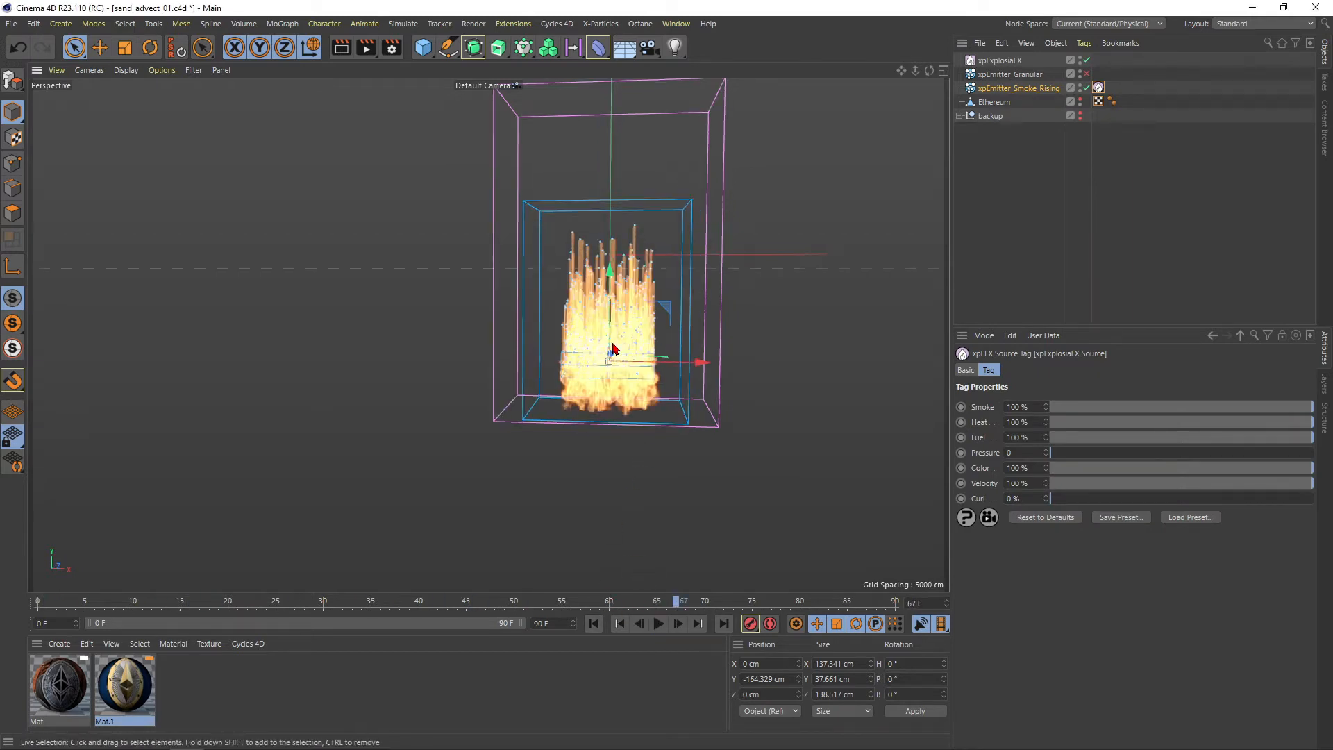
{"action": "scroll", "coordinate": [613, 352], "scroll_direction": "up", "scroll_amount": 4}
{"action": "left_click_drag", "start_coordinate": [646, 378], "coordinate": [682, 417], "text": "alt"}
{"action": "left_click", "coordinate": [594, 624]}
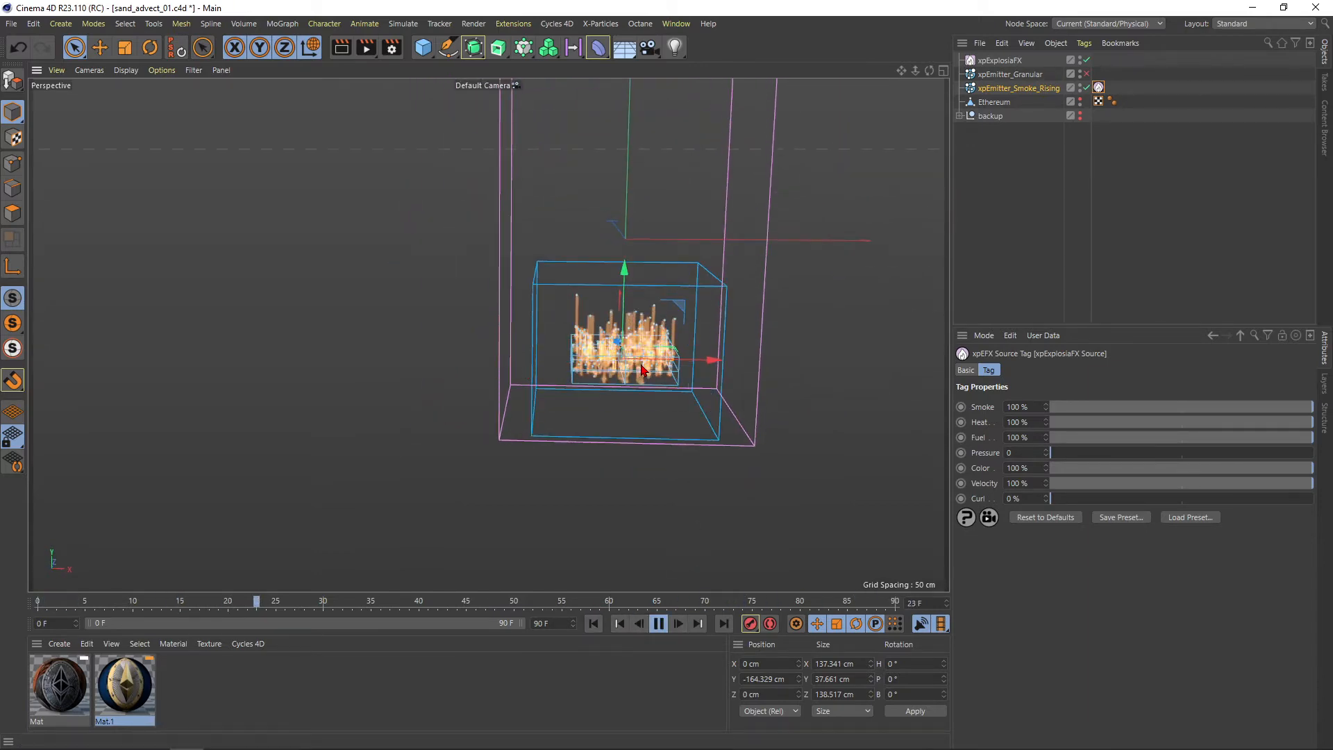
{"action": "left_click", "coordinate": [1036, 155]}
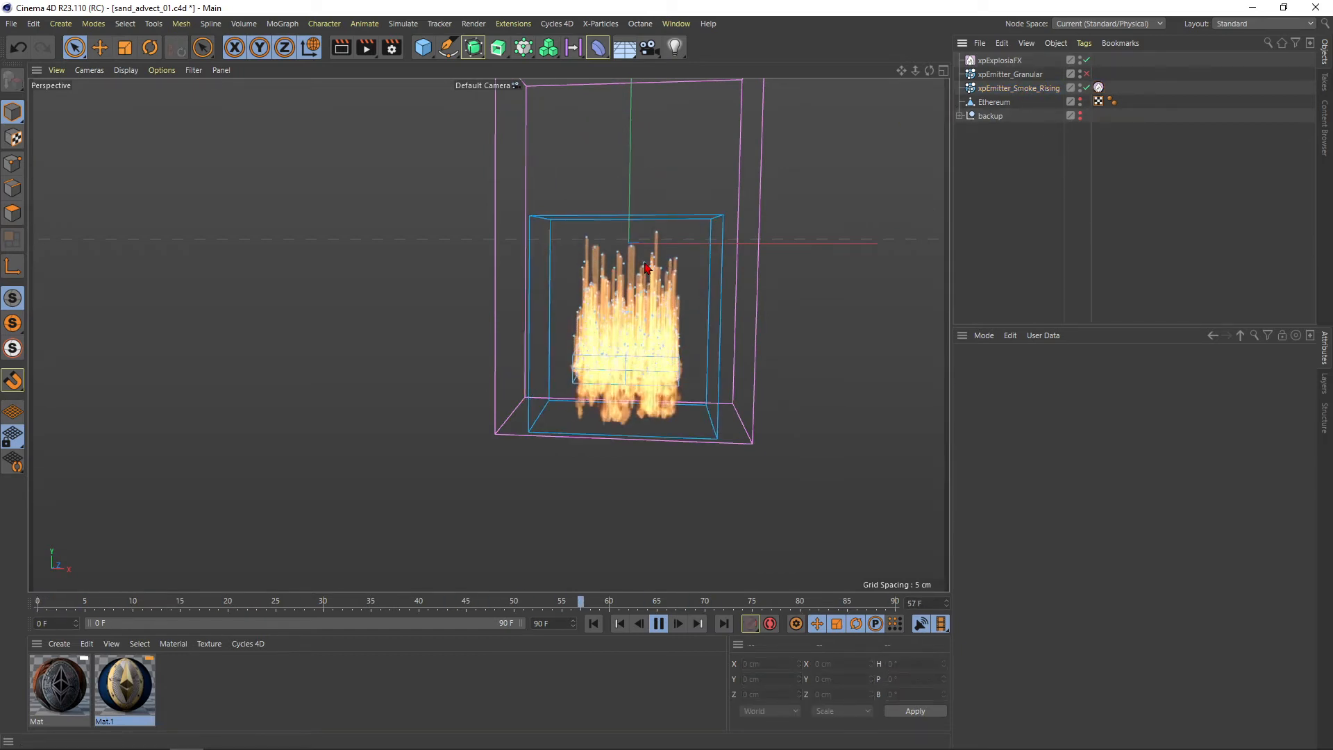
Set the particle radius of xpEmitter_Smoke_Rising to 10 cm in its emission settings and stop the playback
{"action": "left_click", "coordinate": [1019, 88]}
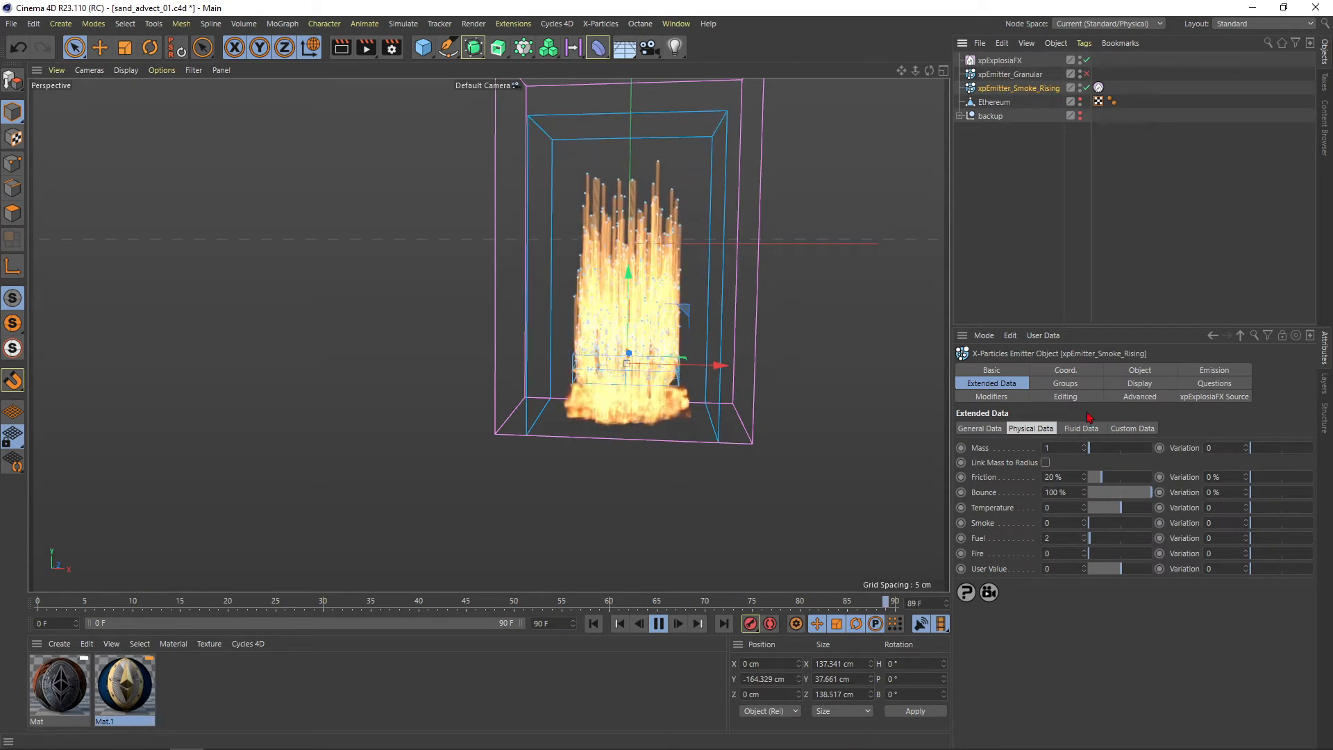
{"action": "left_click", "coordinate": [1147, 370]}
{"action": "left_click", "coordinate": [1212, 373]}
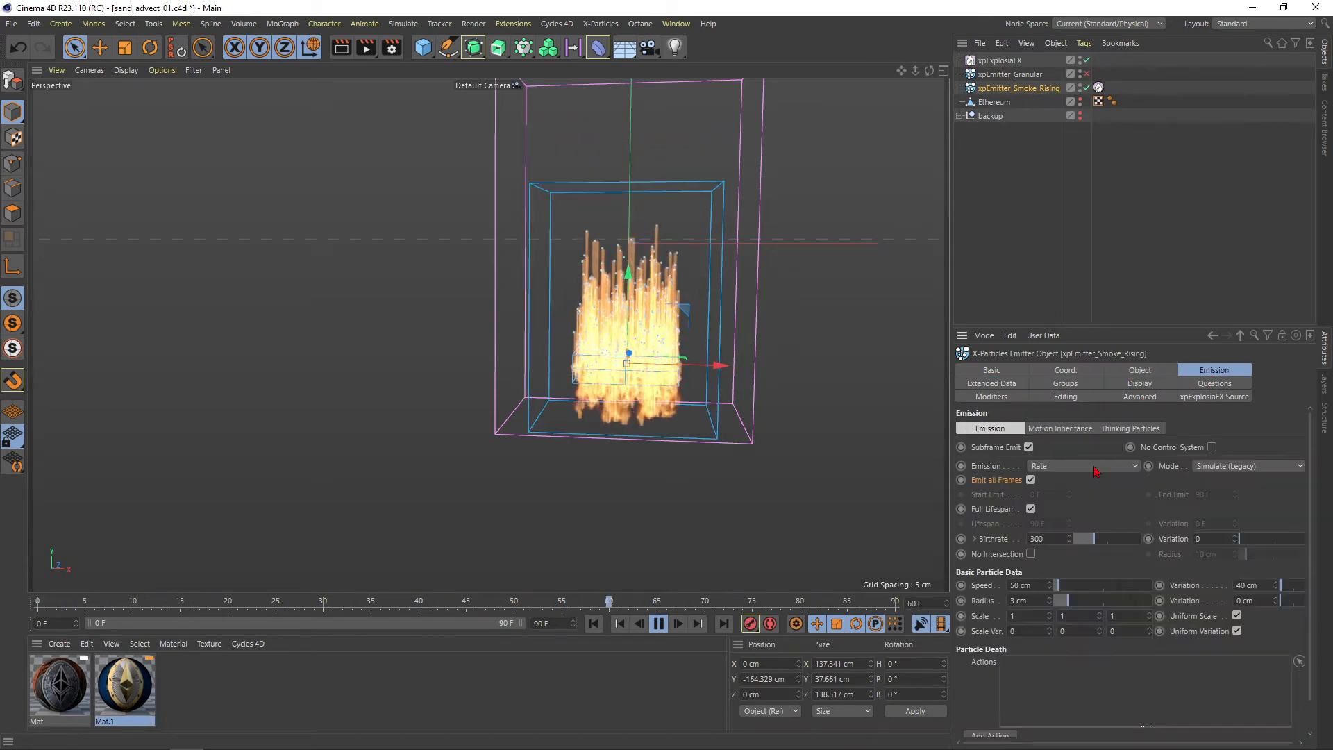
{"action": "key", "text": "Return"}
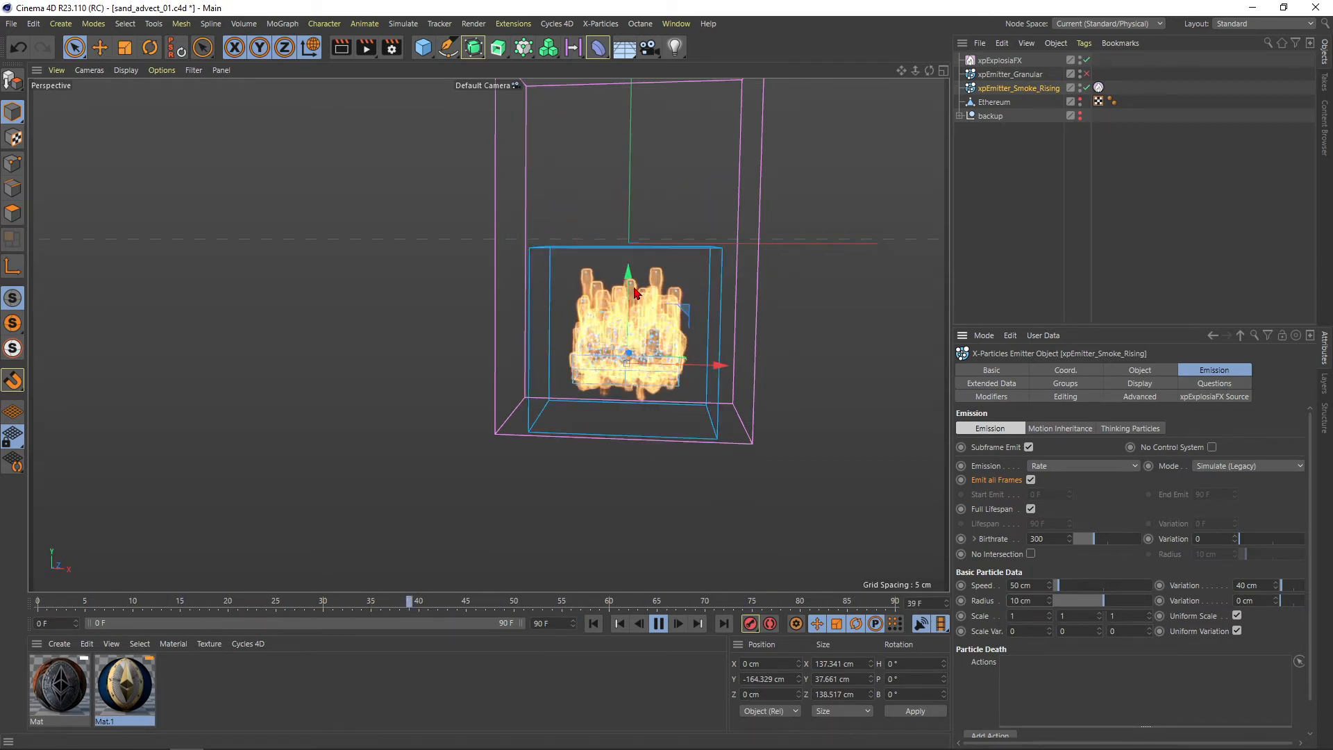
{"action": "left_click", "coordinate": [659, 623]}
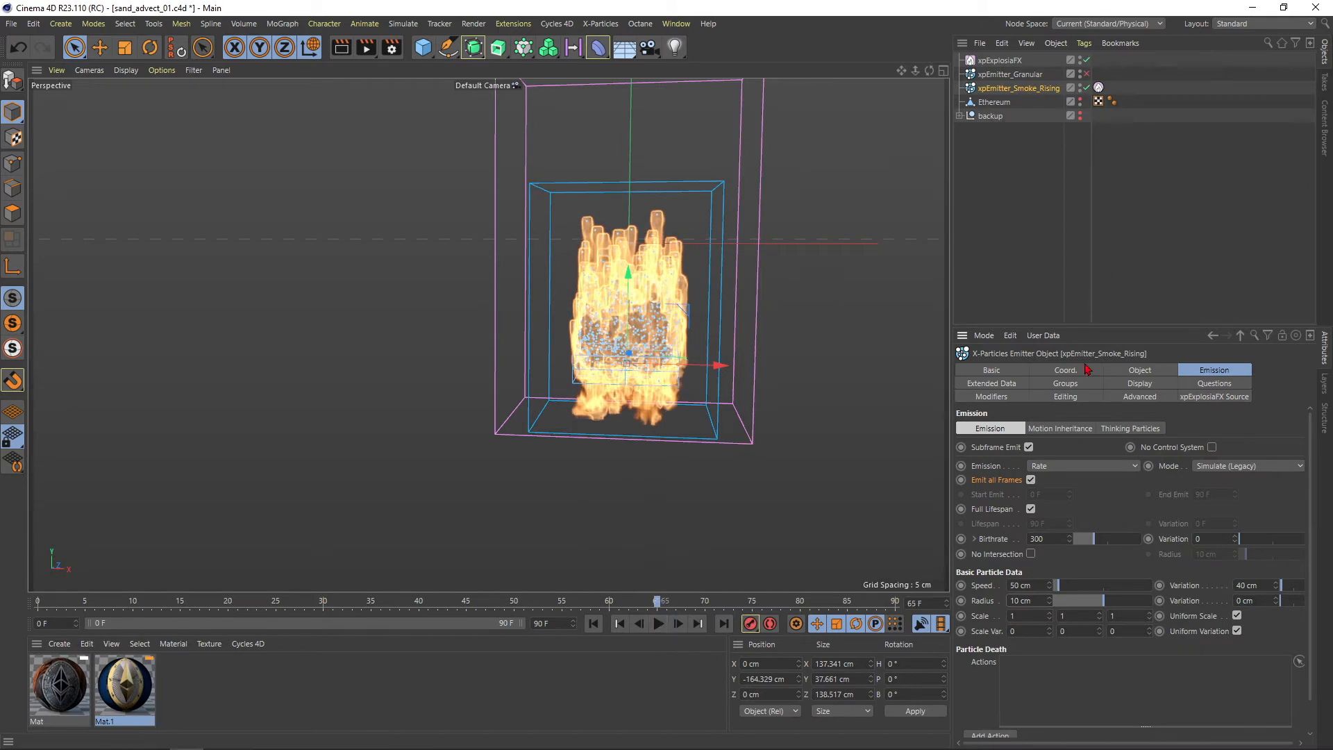
Change the editor display of the xpEmitter_Smoke_Rising particles to Circle
{"action": "left_click", "coordinate": [1139, 384]}
{"action": "left_click", "coordinate": [1099, 595]}
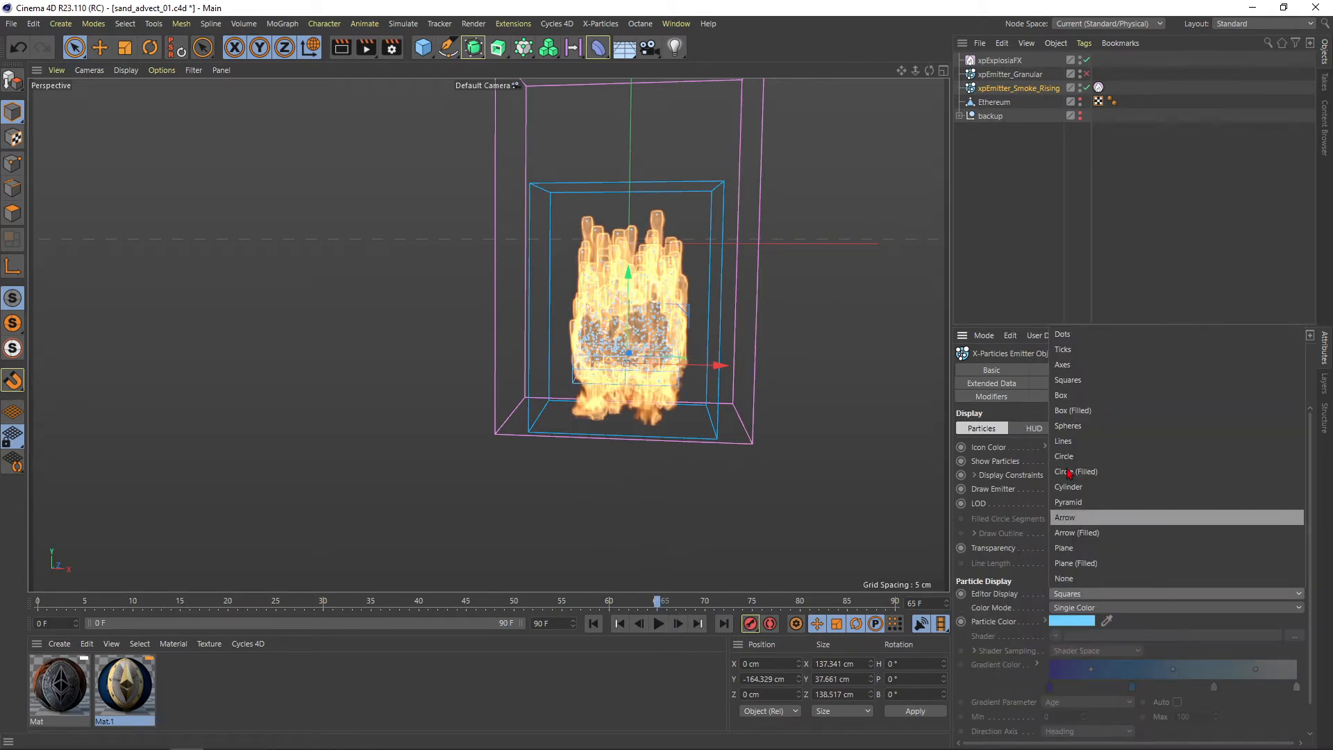
{"action": "left_click", "coordinate": [1075, 457]}
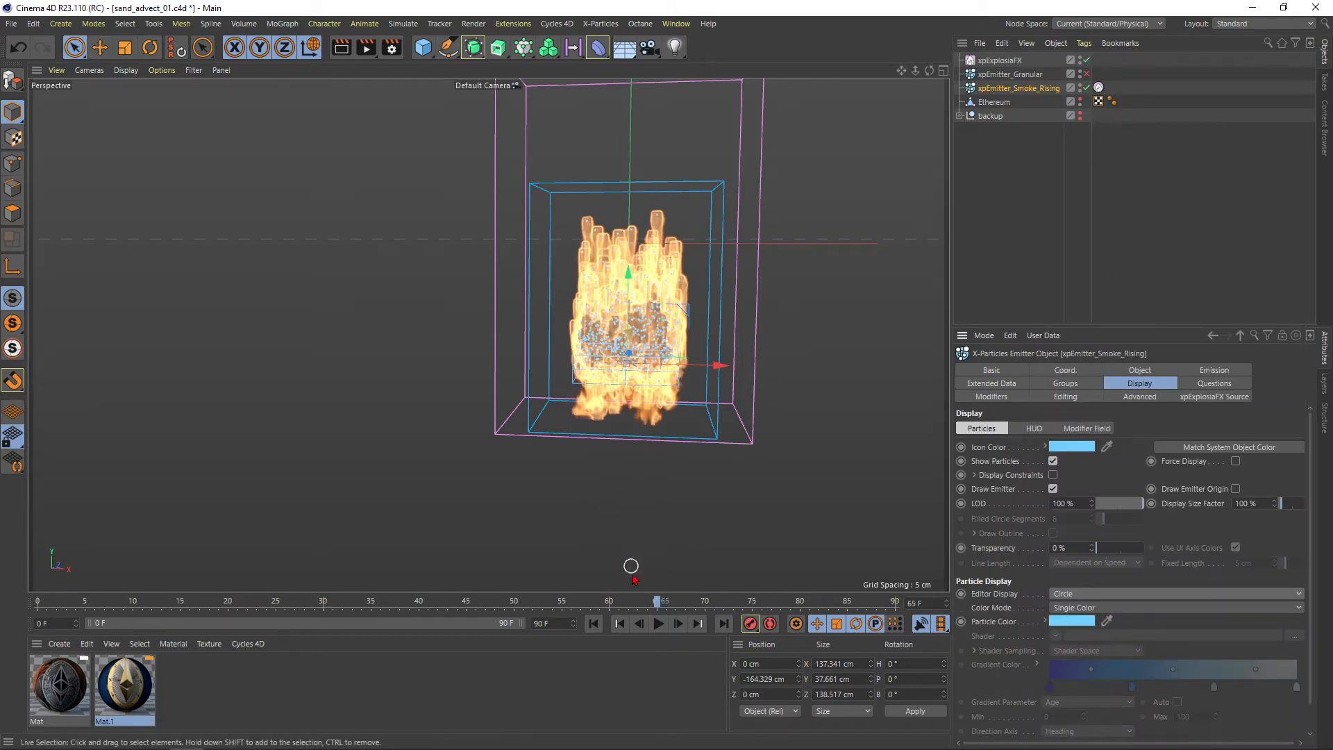
Replay the simulation from the first frame and compare the circle particles with the smoke from several angles
{"action": "left_click", "coordinate": [594, 624]}
{"action": "left_click", "coordinate": [658, 624]}
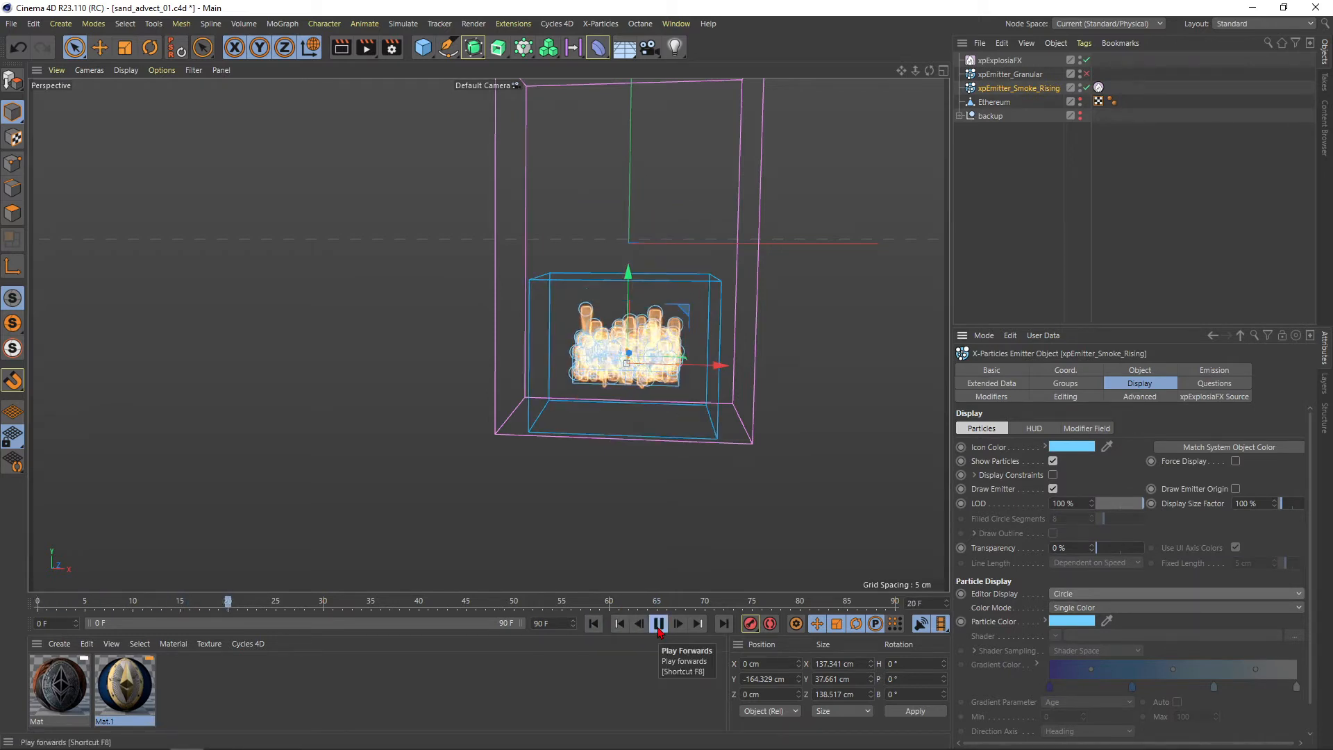
{"action": "left_click", "coordinate": [659, 624]}
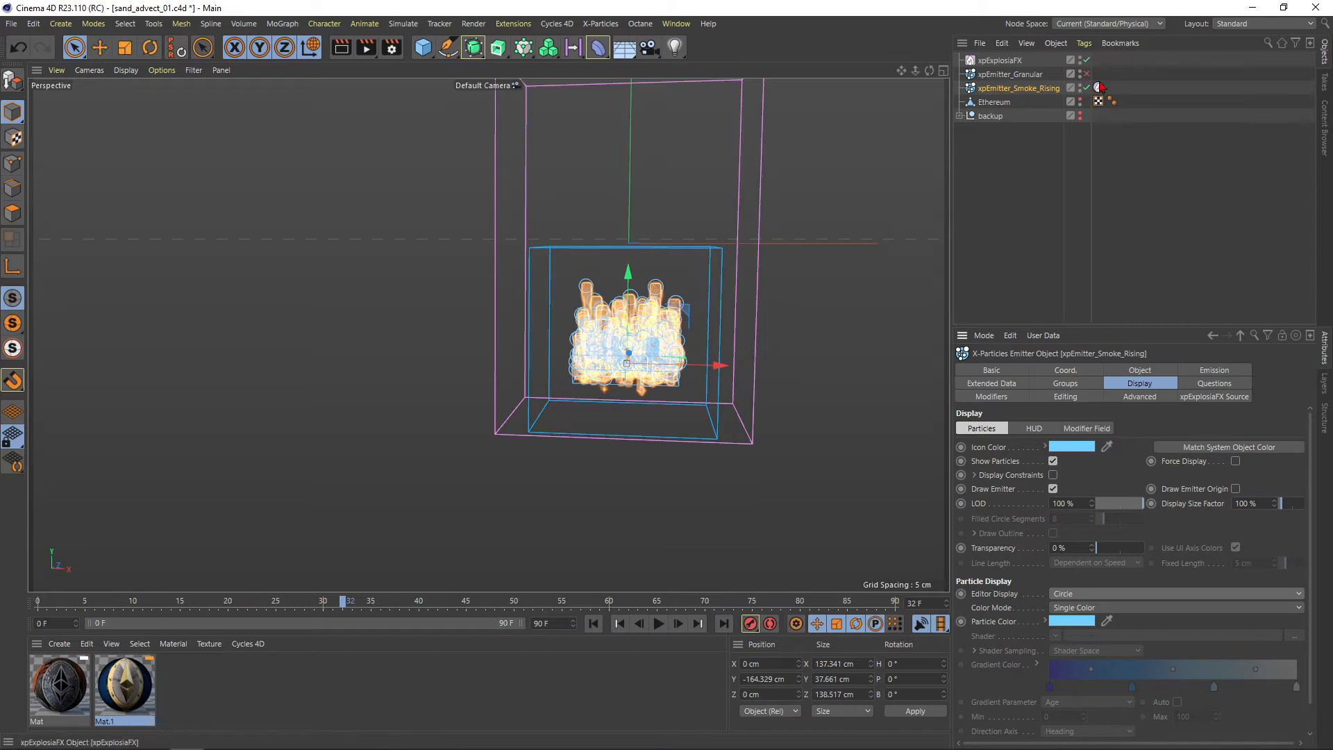
{"action": "left_click_drag", "start_coordinate": [674, 166], "coordinate": [589, 291], "text": "alt"}
{"action": "left_click", "coordinate": [595, 623]}
{"action": "left_click", "coordinate": [658, 626]}
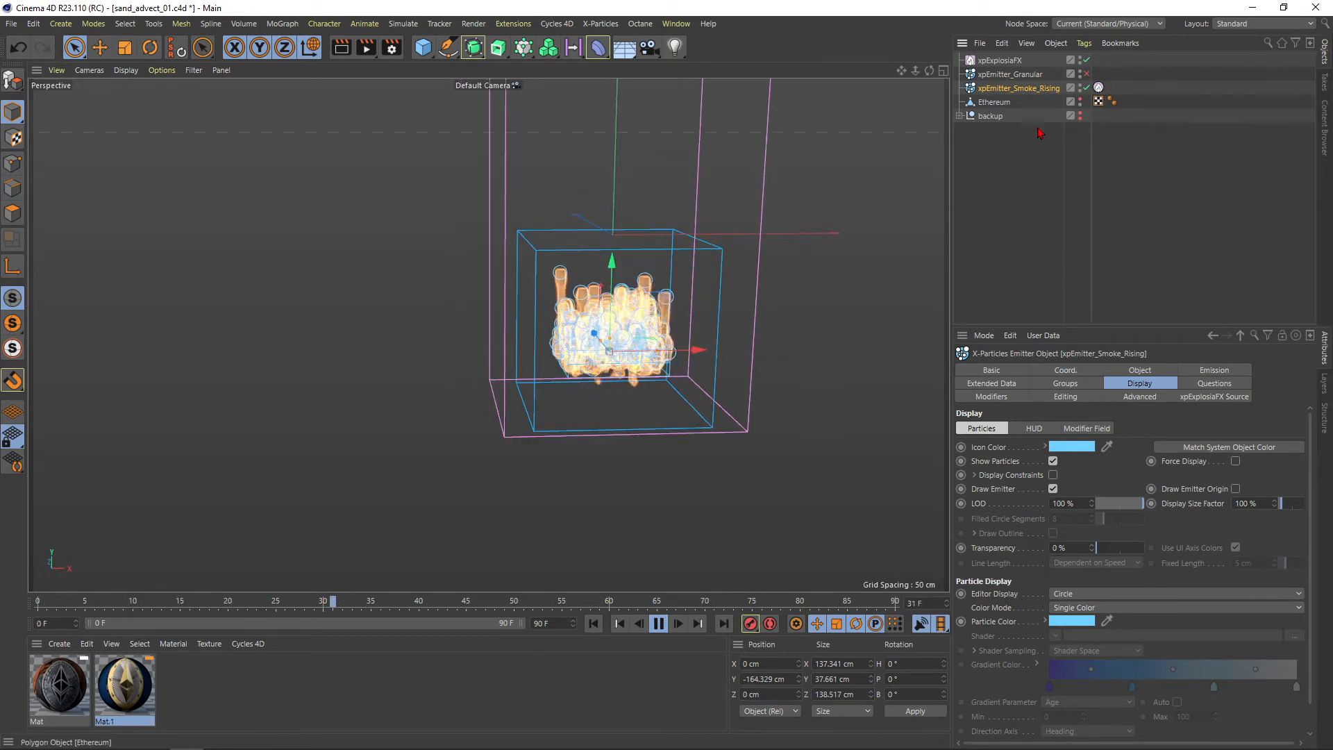
{"action": "left_click_drag", "start_coordinate": [638, 349], "coordinate": [582, 392], "text": "alt"}
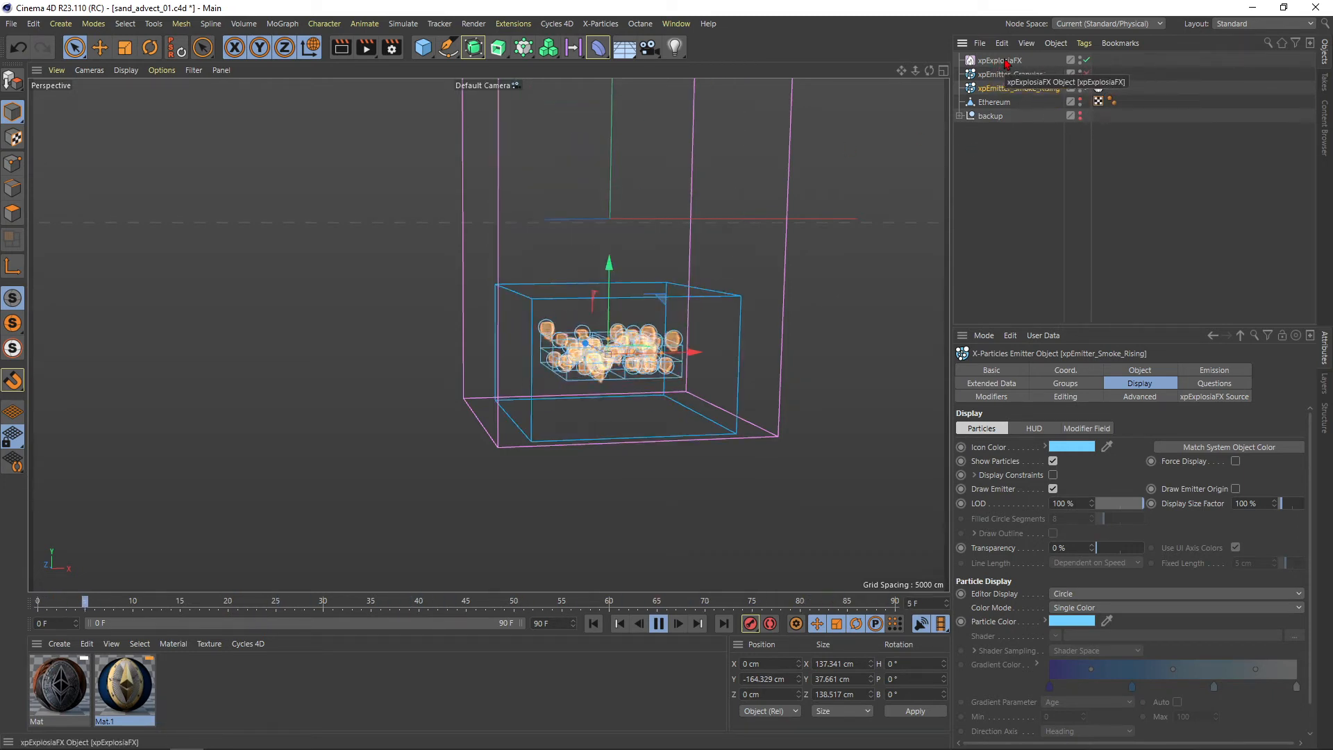
Add xpExplosiaFX to the modifier objects of xpEmitter_Smoke_Rising
{"action": "left_click", "coordinate": [993, 397]}
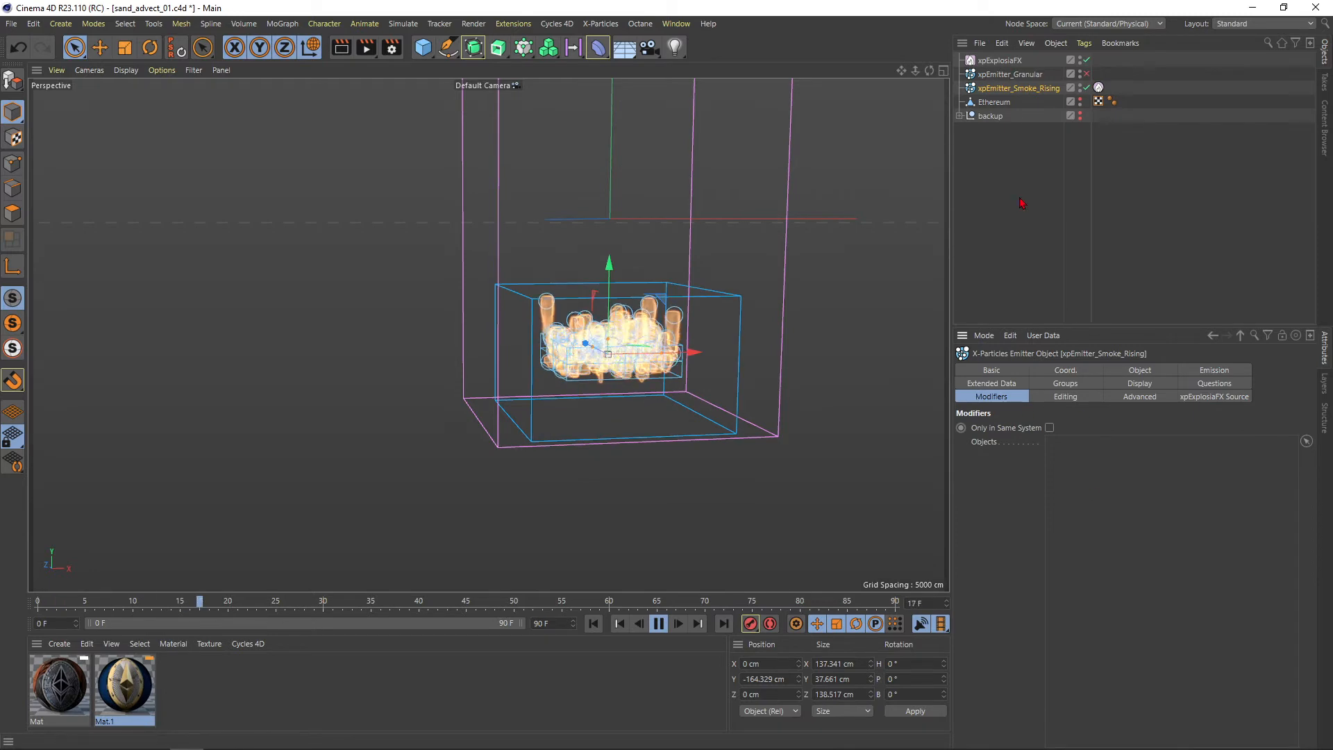
{"action": "left_click_drag", "start_coordinate": [1001, 61], "coordinate": [1060, 158]}
{"action": "left_click_drag", "start_coordinate": [1109, 467], "coordinate": [1106, 459]}
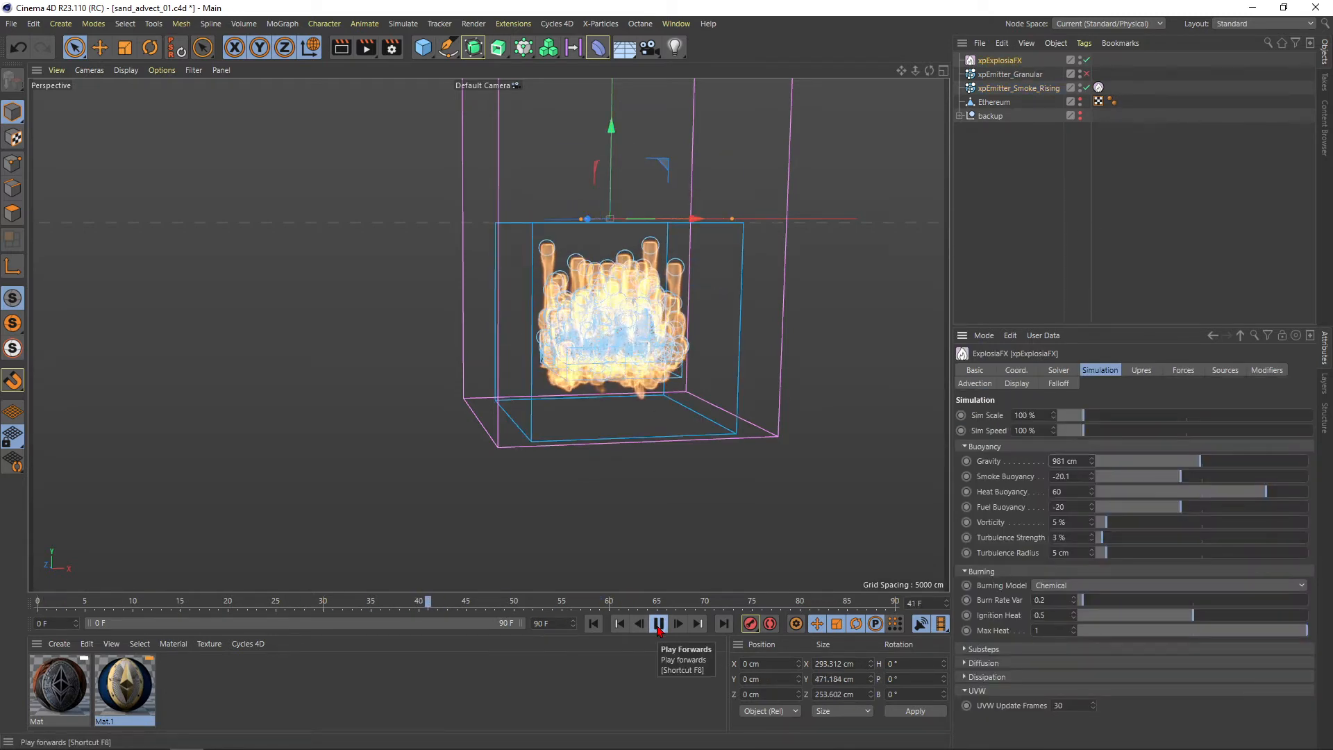
Stop the playback and set the Gravity of xpExplosiaFX to 0 cm in its buoyancy settings
{"action": "scroll", "coordinate": [617, 307], "scroll_direction": "down", "scroll_amount": 2}
{"action": "middle_click_drag", "start_coordinate": [620, 299], "coordinate": [611, 378], "text": "alt"}
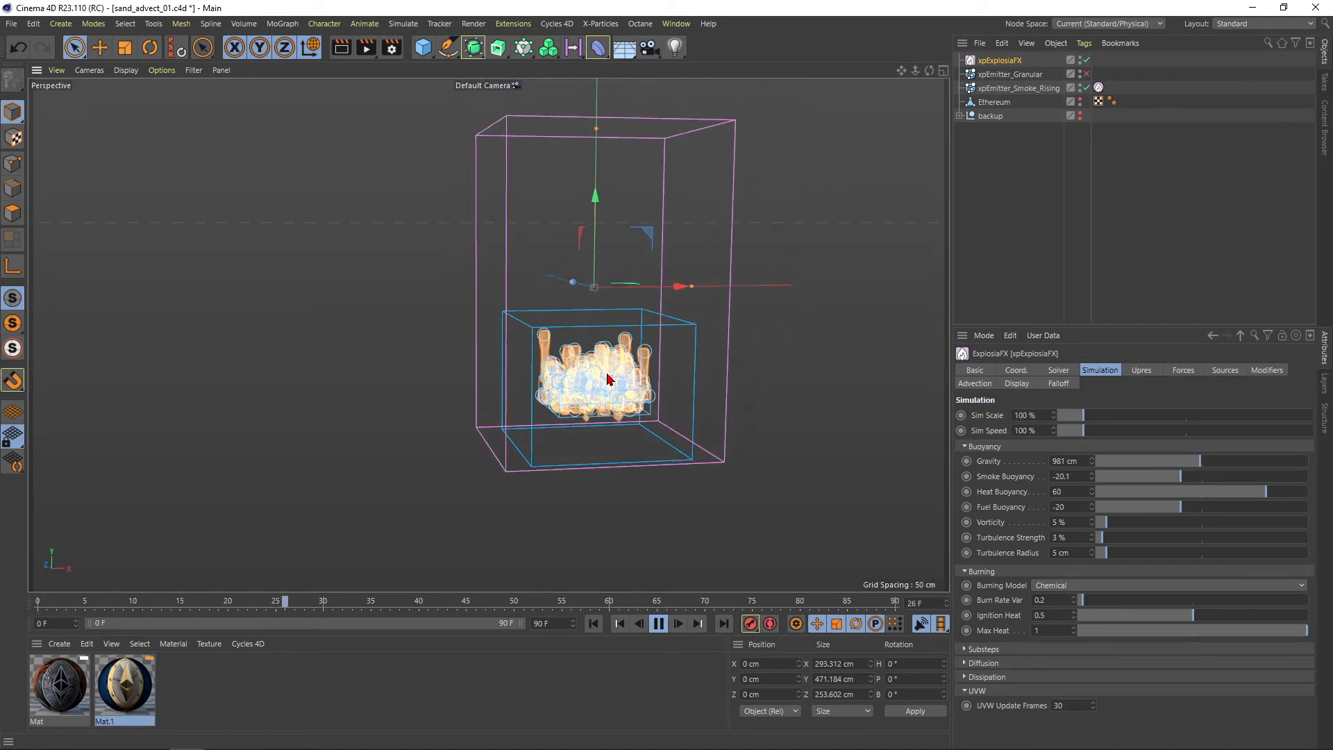
{"action": "left_click_drag", "start_coordinate": [611, 378], "coordinate": [598, 369], "text": "alt"}
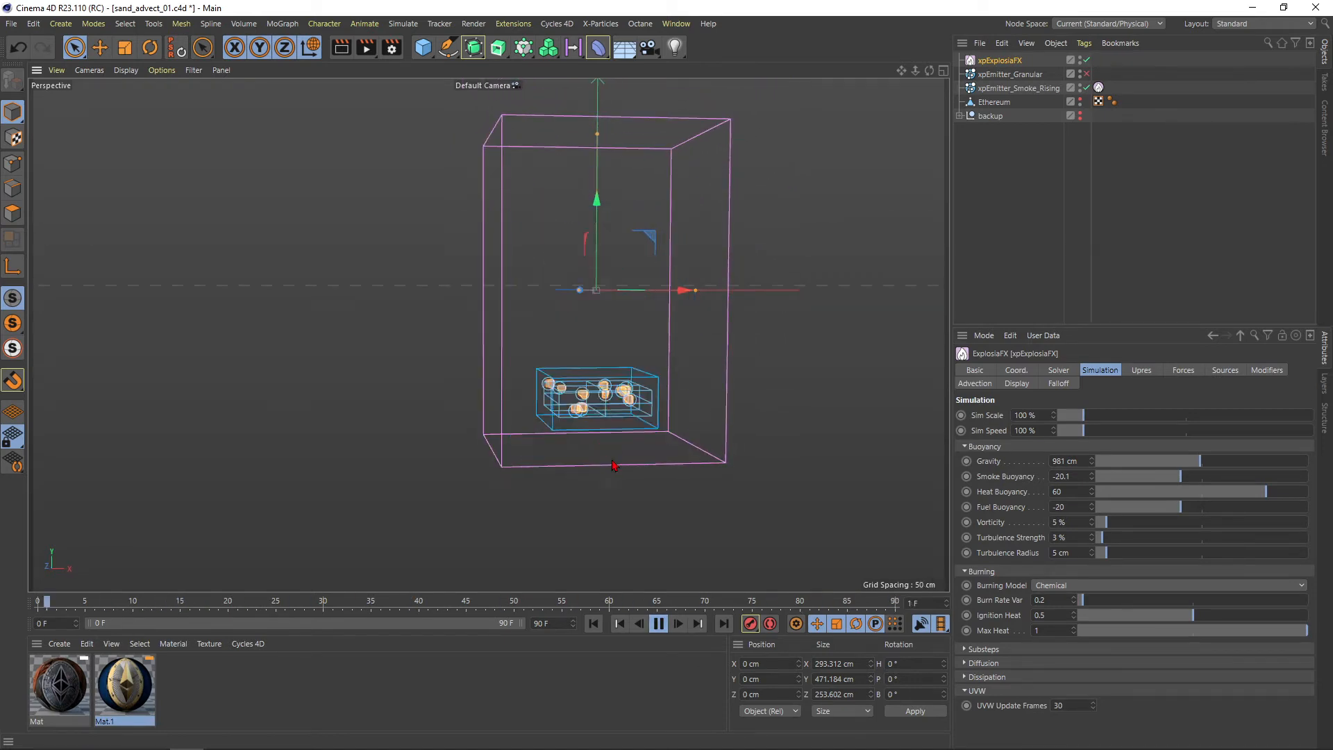
{"action": "left_click", "coordinate": [658, 624]}
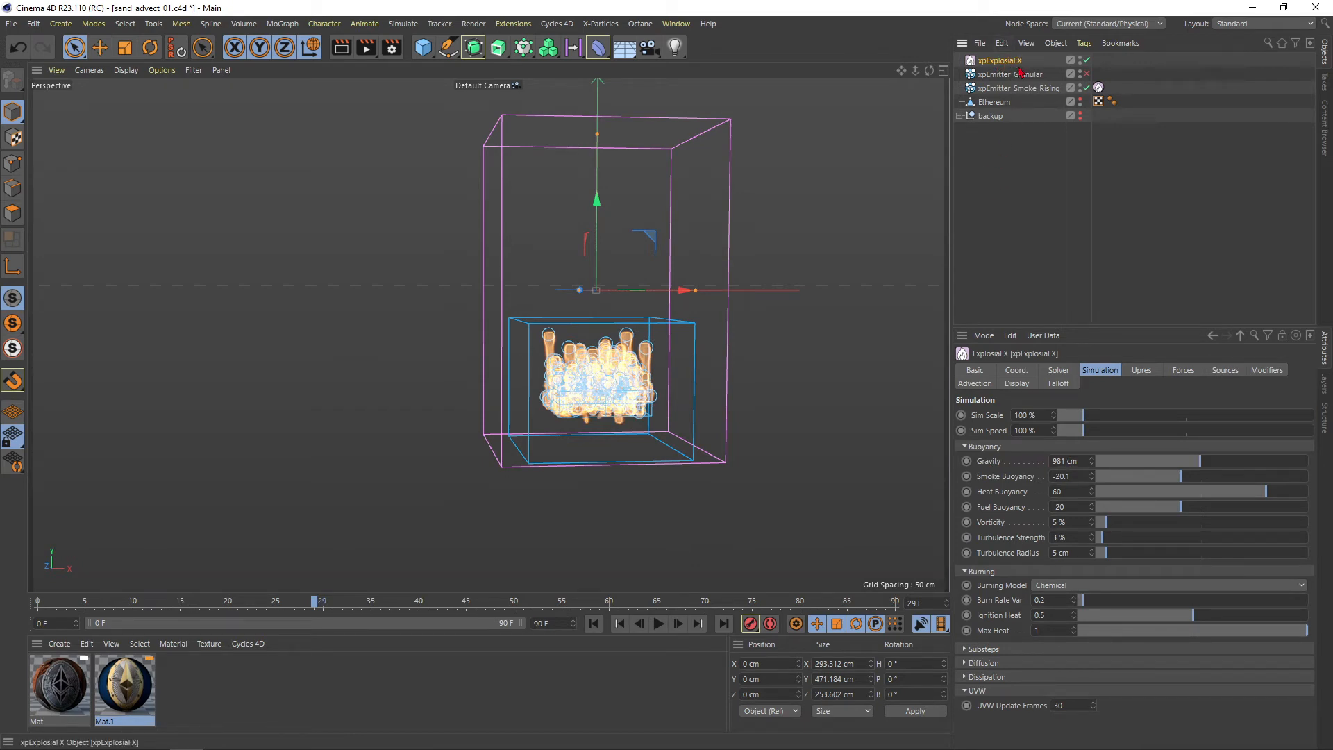
{"action": "key", "text": "Return"}
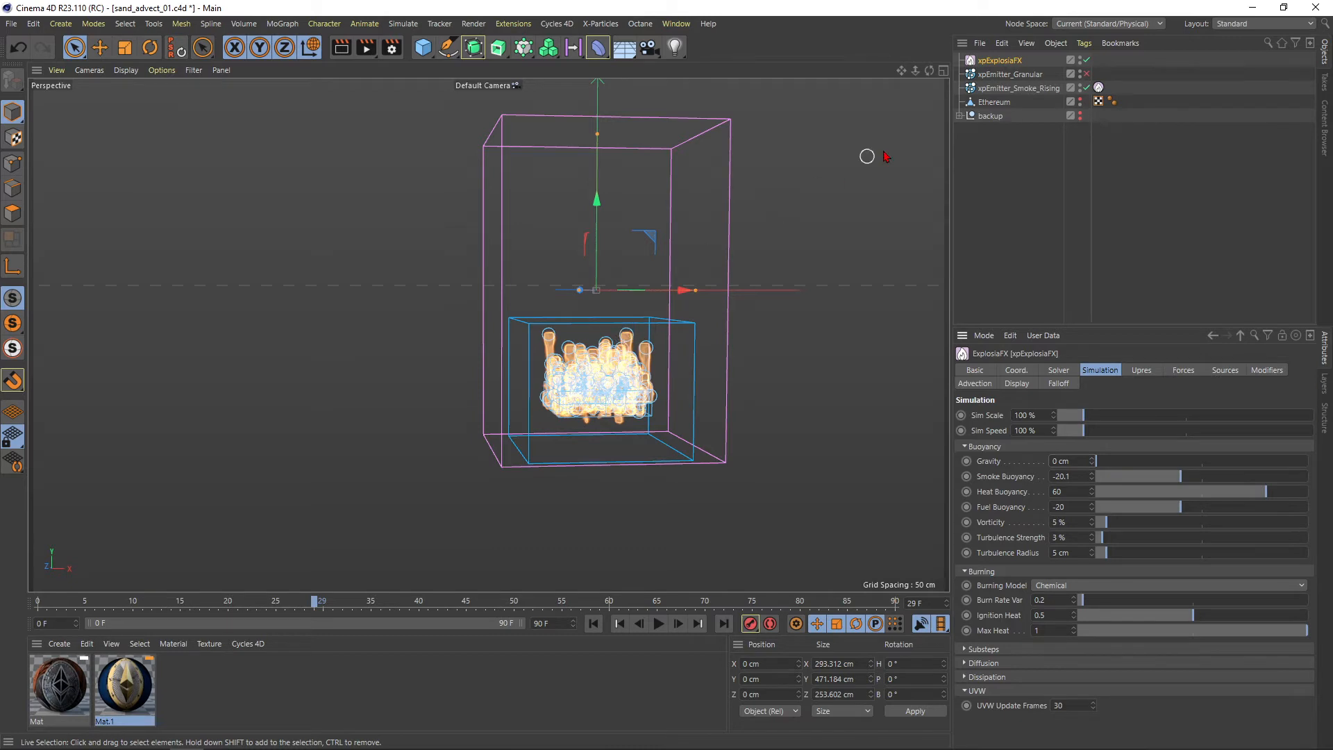
{"action": "left_click", "coordinate": [1009, 88]}
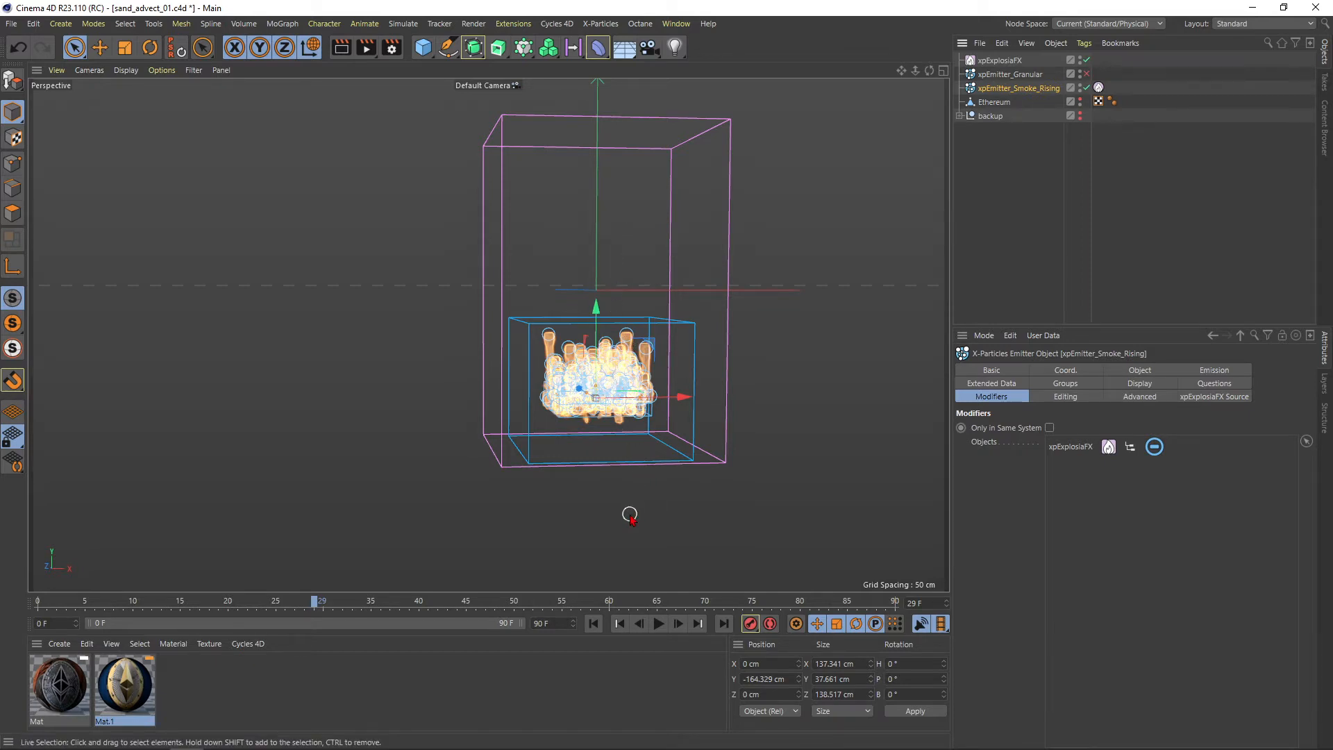
{"action": "left_click", "coordinate": [1000, 62]}
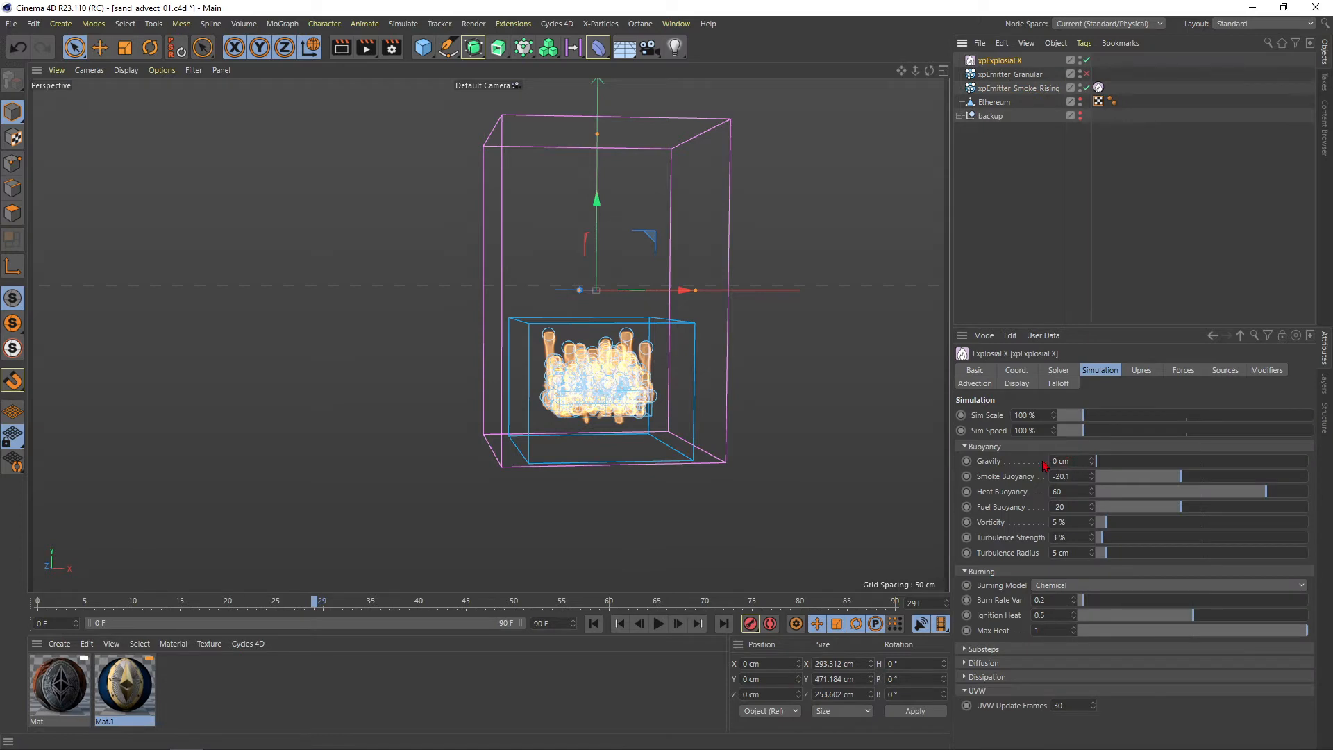
Replay the simulation from the start and extend the timeline to 150 frames
{"action": "left_click", "coordinate": [594, 623]}
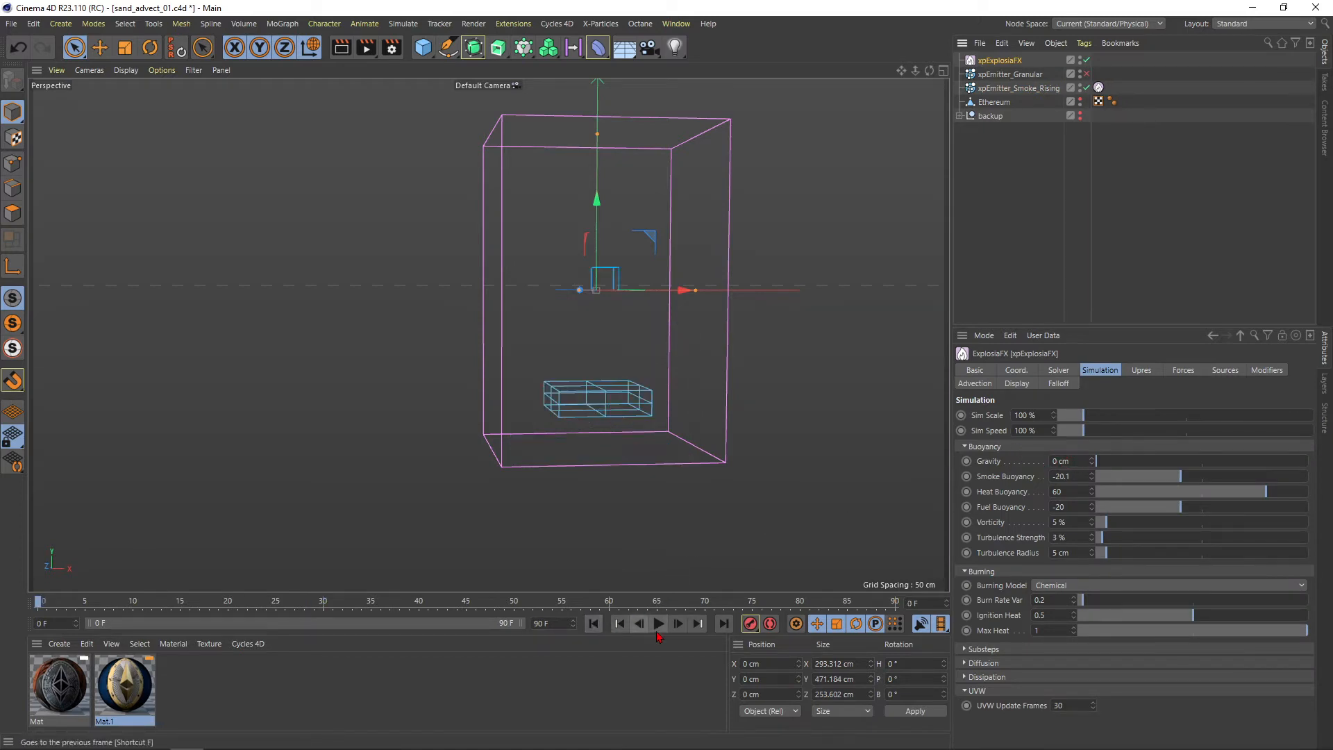
{"action": "left_click", "coordinate": [658, 623]}
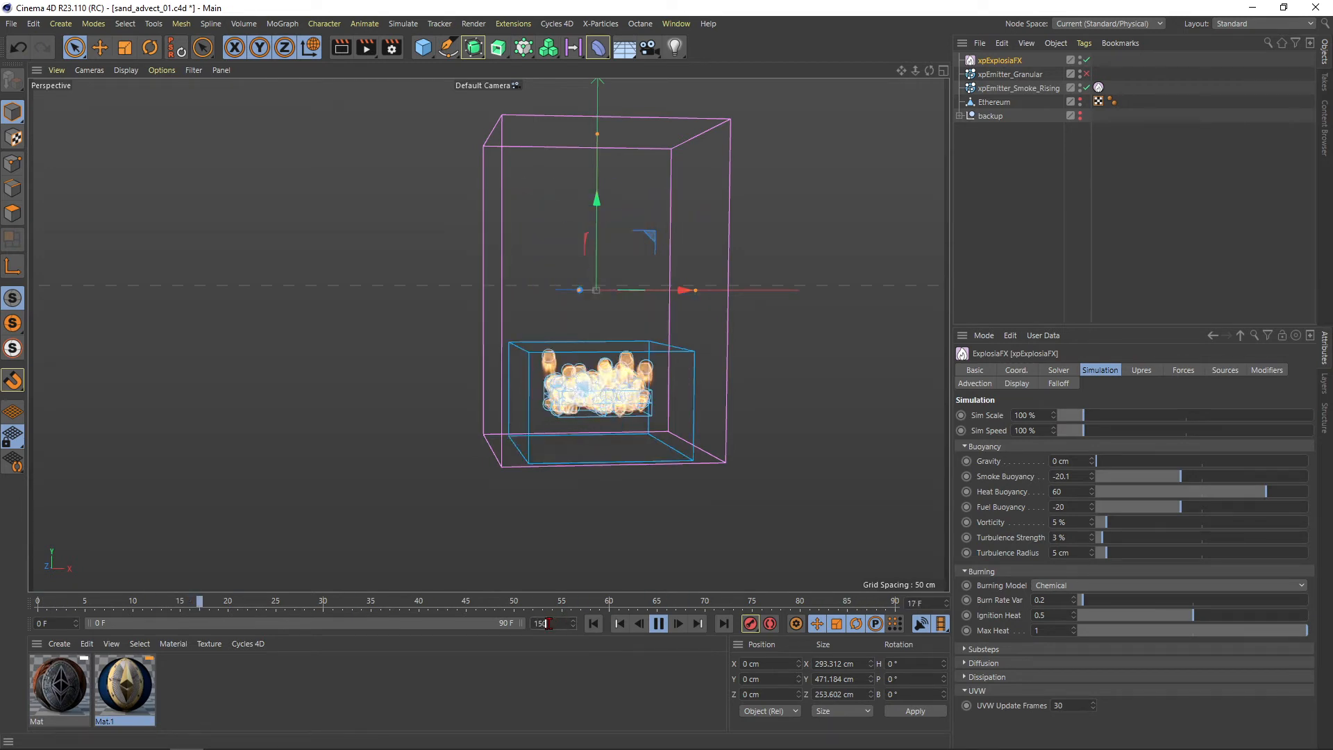
{"action": "right_click_drag", "start_coordinate": [597, 349], "coordinate": [630, 327], "text": "alt"}
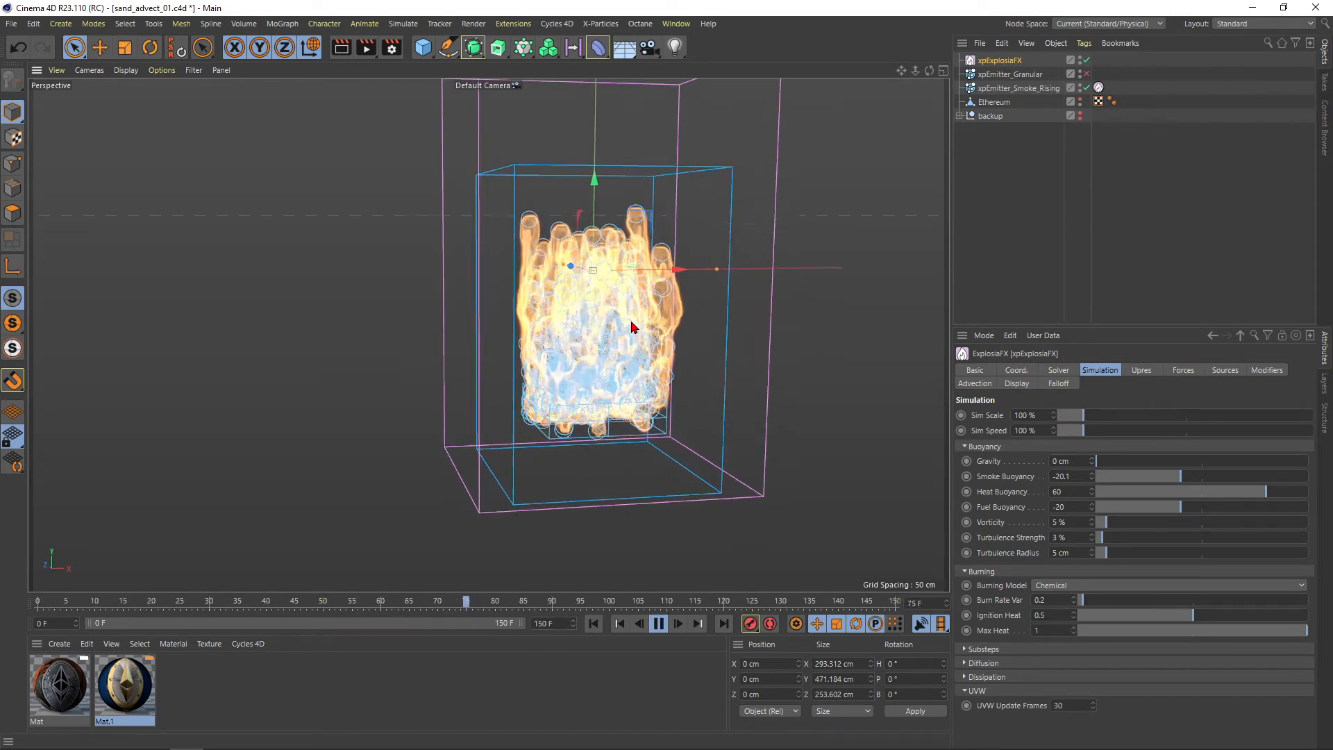
{"action": "middle_click_drag", "start_coordinate": [631, 327], "coordinate": [589, 348], "text": "alt"}
{"action": "left_click_drag", "start_coordinate": [612, 357], "coordinate": [591, 355], "text": "alt"}
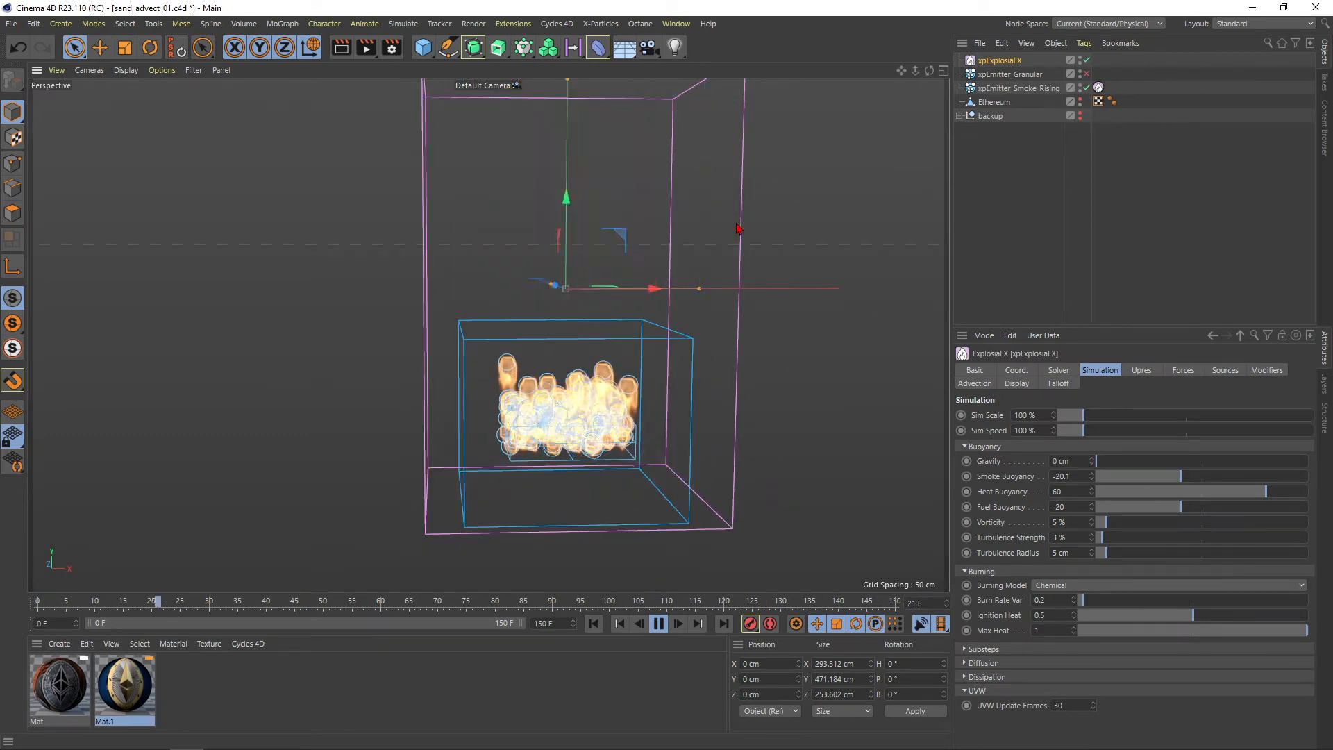
Set the radius variation of xpEmitter_Smoke_Rising to 10 cm and review the playing smoke from several angles
{"action": "left_click", "coordinate": [1019, 88]}
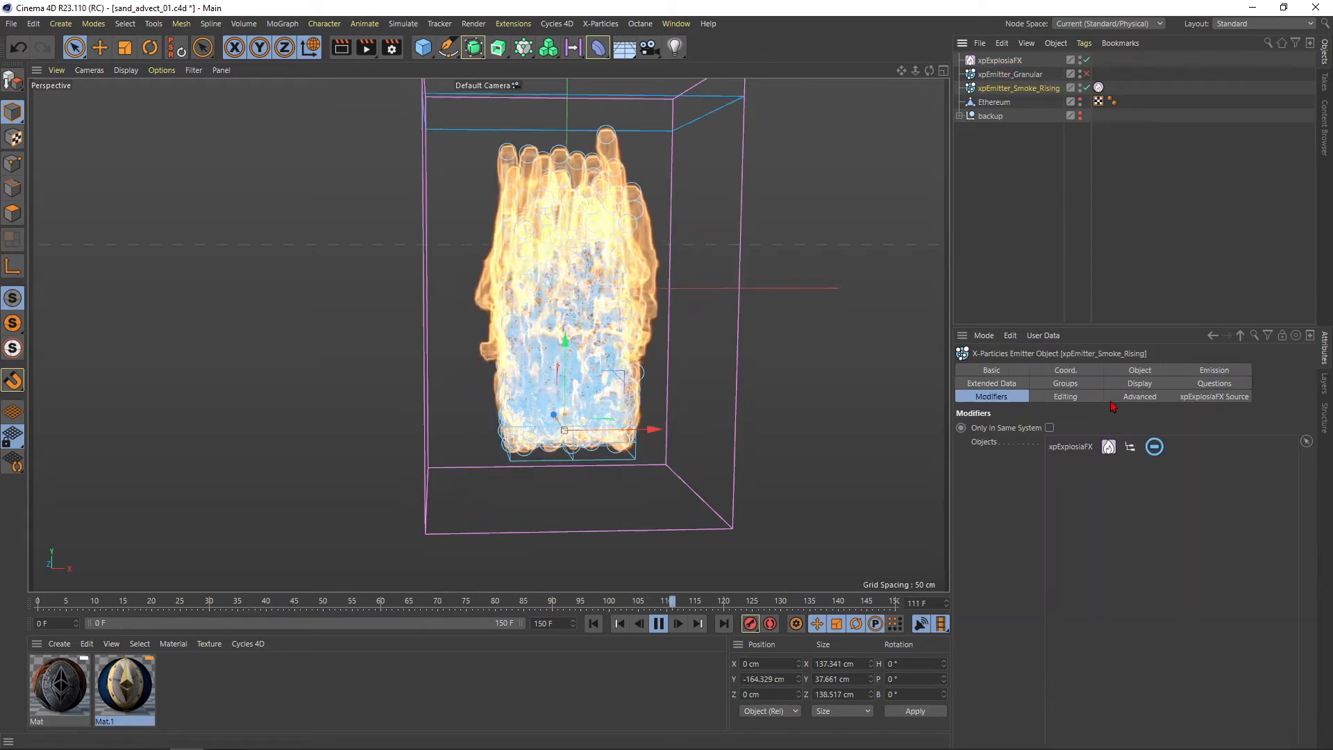
{"action": "left_click", "coordinate": [1140, 372]}
{"action": "left_click", "coordinate": [1196, 373]}
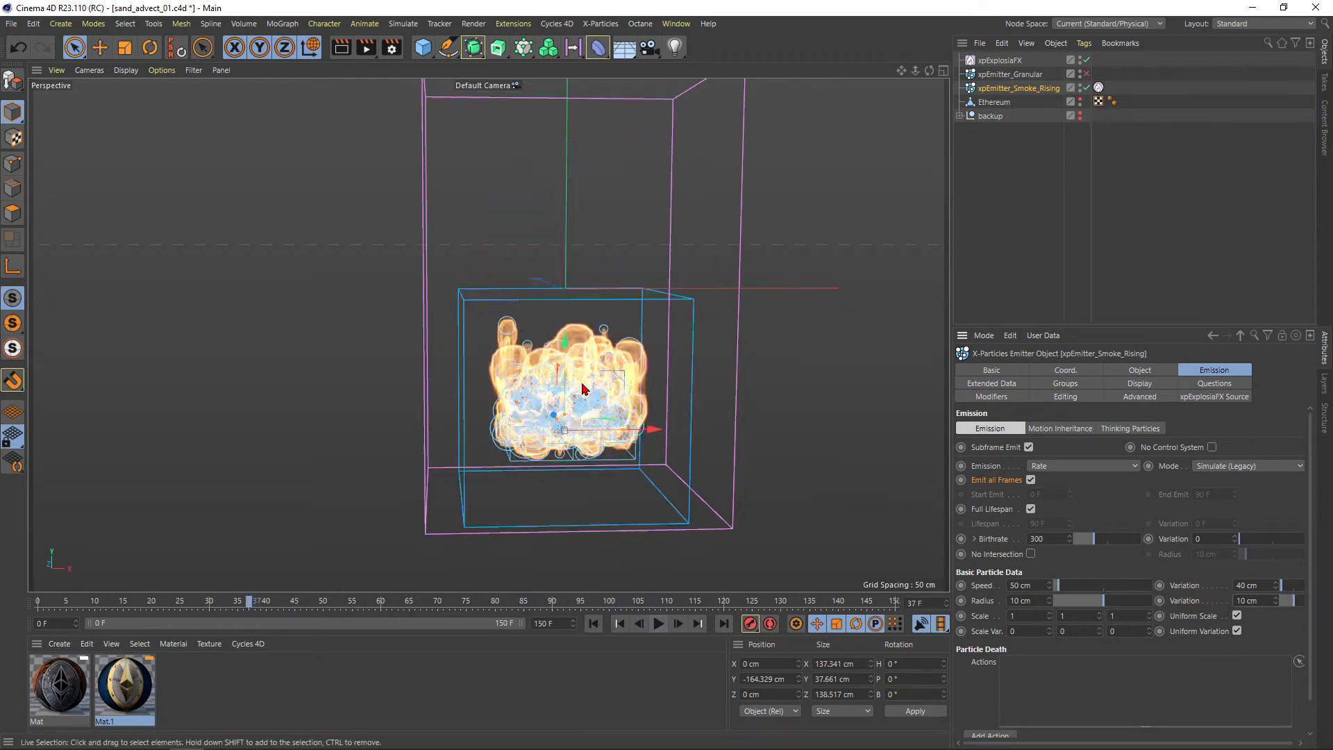
{"action": "left_click", "coordinate": [658, 624]}
{"action": "left_click_drag", "start_coordinate": [585, 389], "coordinate": [657, 374], "text": "alt"}
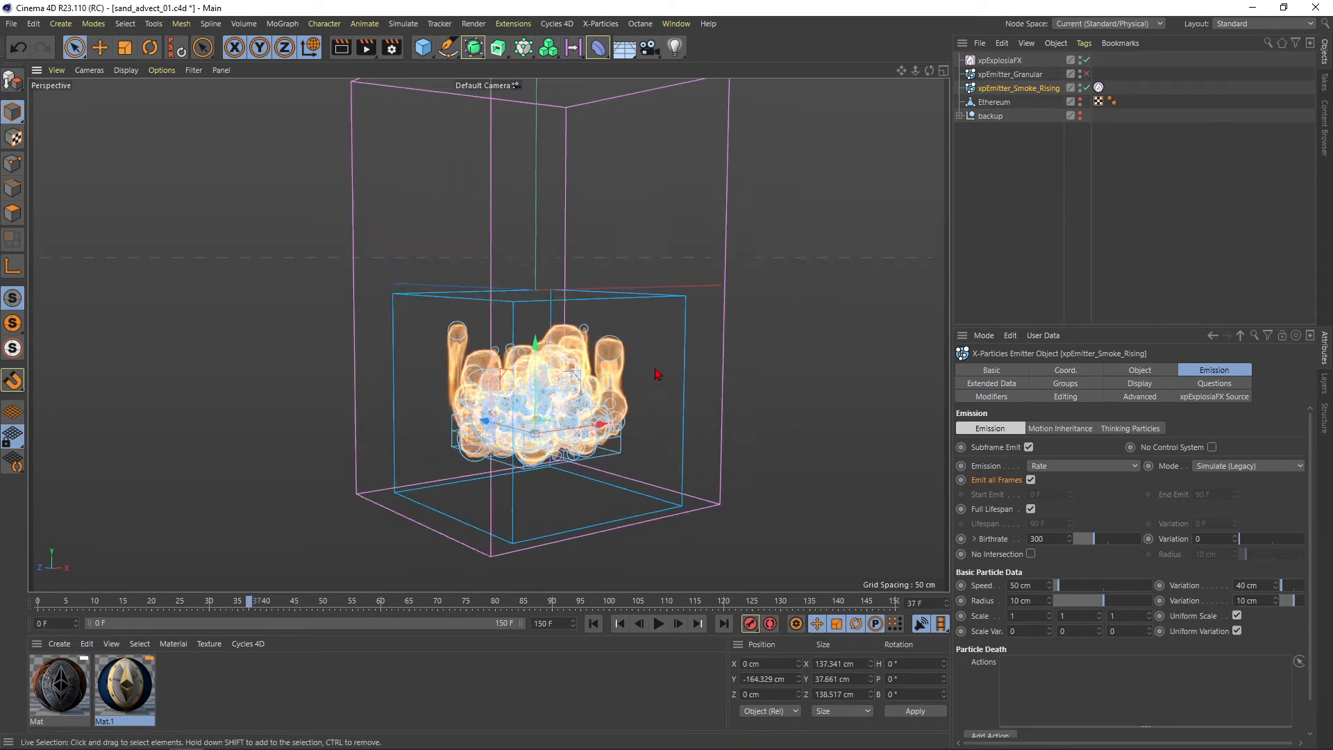
{"action": "left_click_drag", "start_coordinate": [581, 347], "coordinate": [636, 573], "text": "alt"}
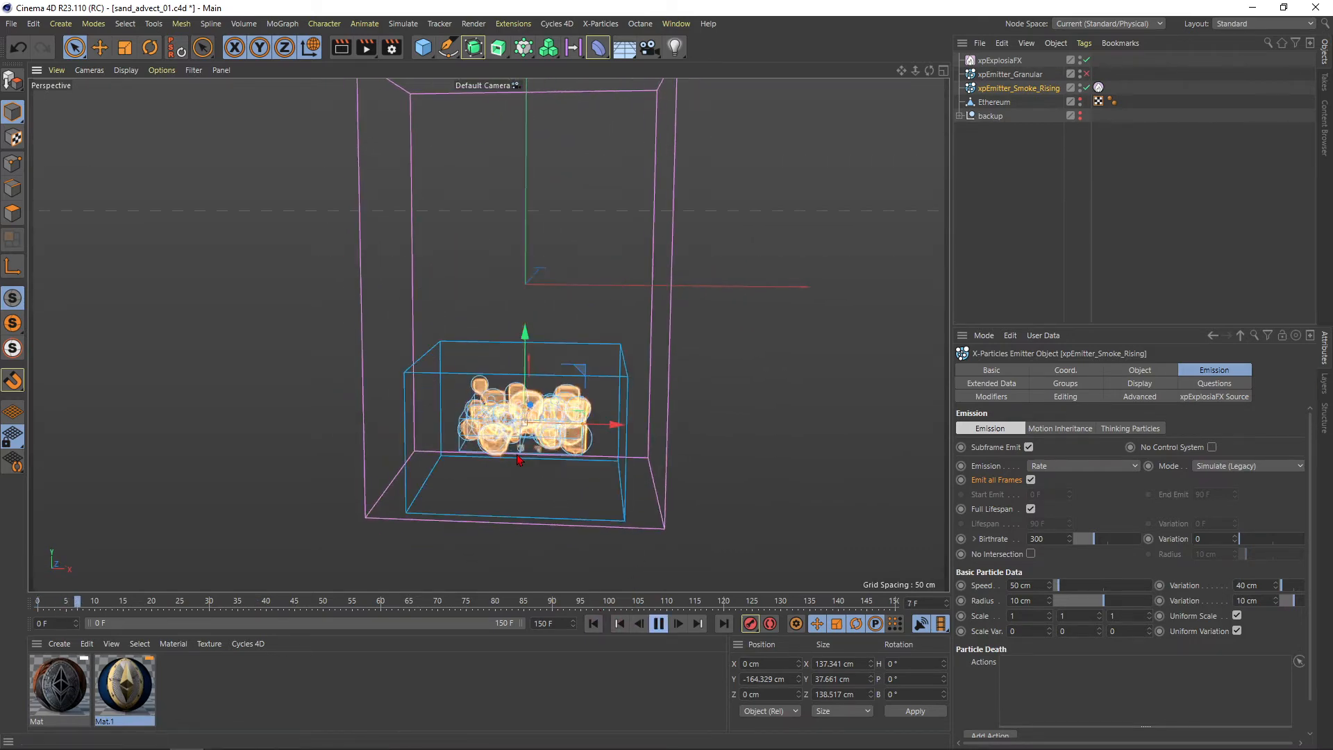
{"action": "left_click_drag", "start_coordinate": [517, 460], "coordinate": [534, 493], "text": "alt"}
{"action": "left_click_drag", "start_coordinate": [526, 387], "coordinate": [372, 289], "text": "alt"}
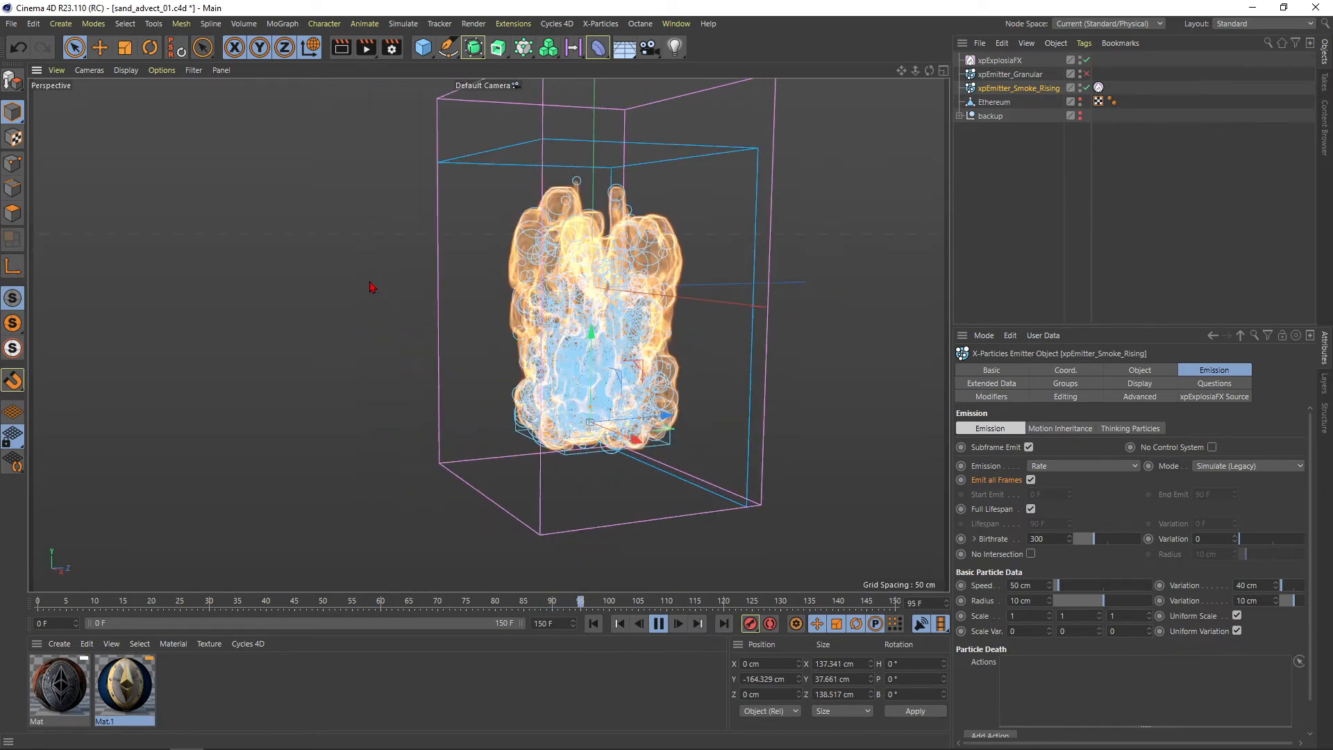
Hide xpEmitter_Smoke_Rising in the viewport so only the xpExplosiaFX smoke is displayed
{"action": "left_click", "coordinate": [1015, 63]}
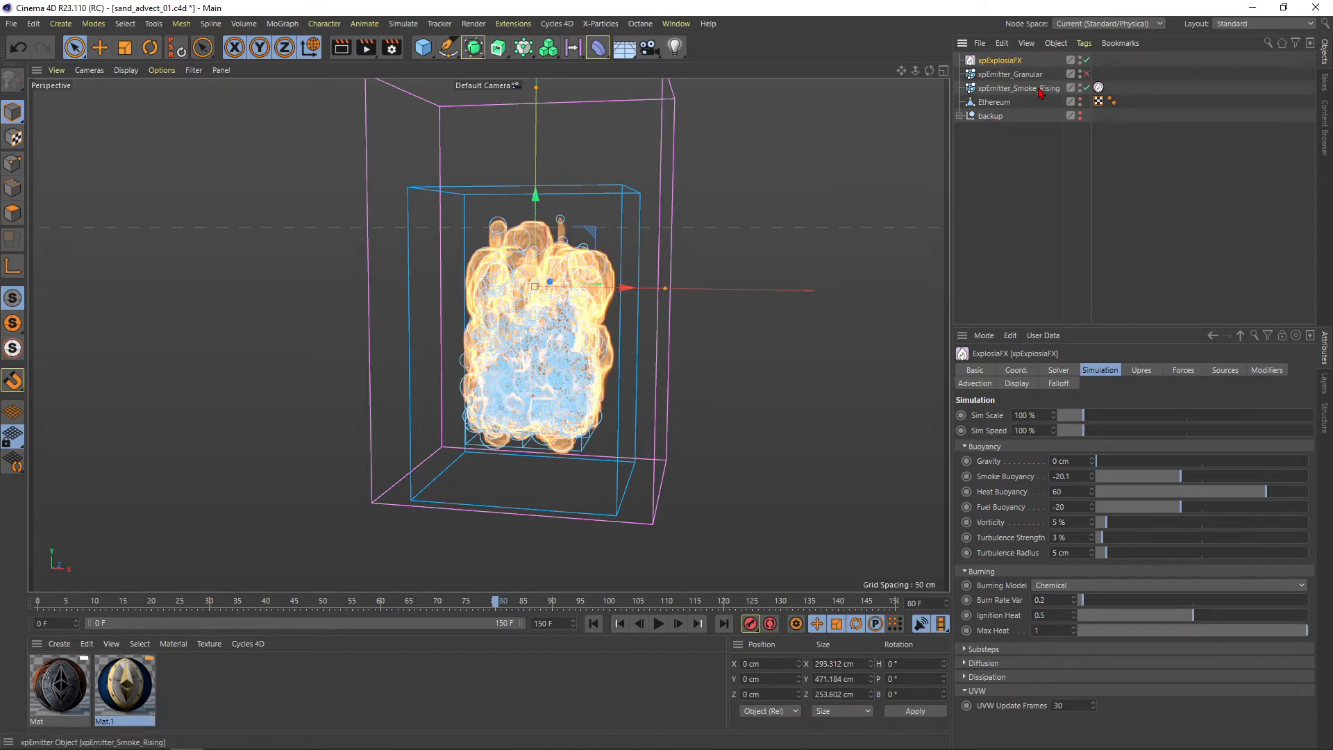
{"action": "left_click", "coordinate": [1080, 86]}
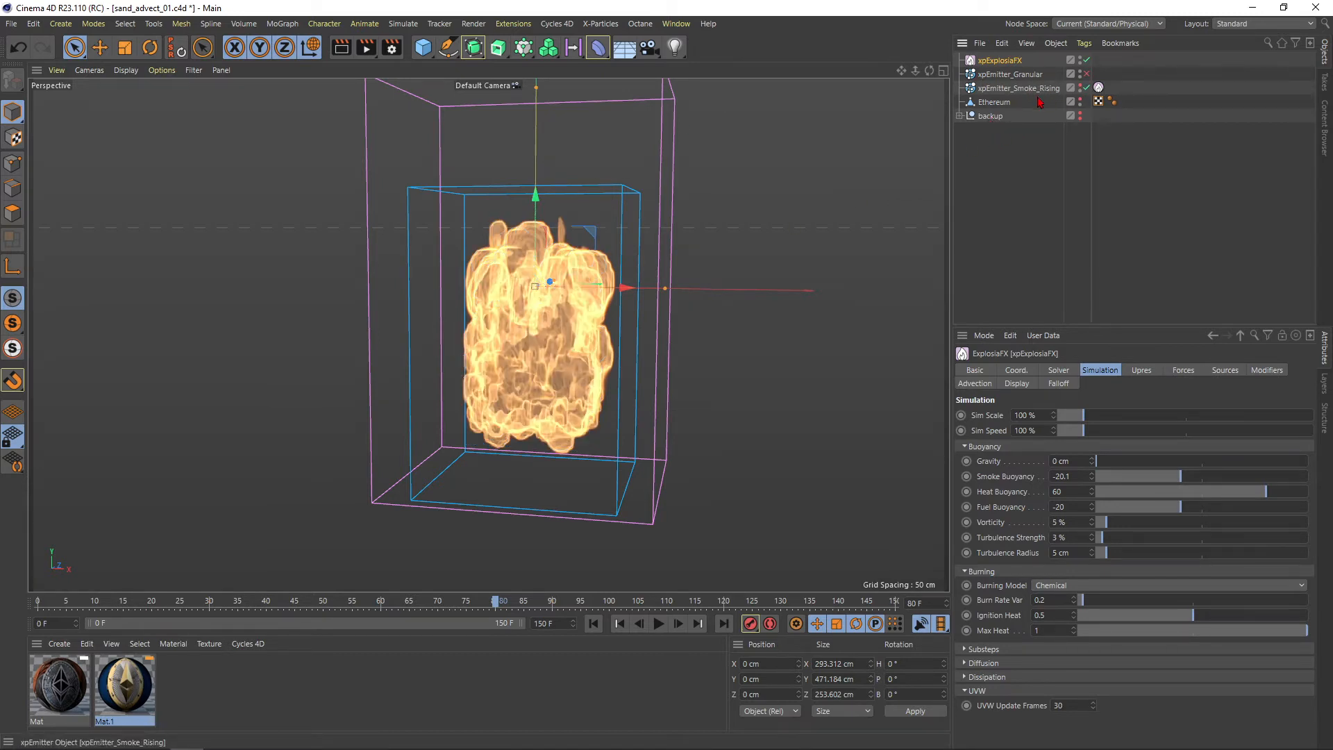
{"action": "left_click_drag", "start_coordinate": [512, 311], "coordinate": [536, 300], "text": "alt"}
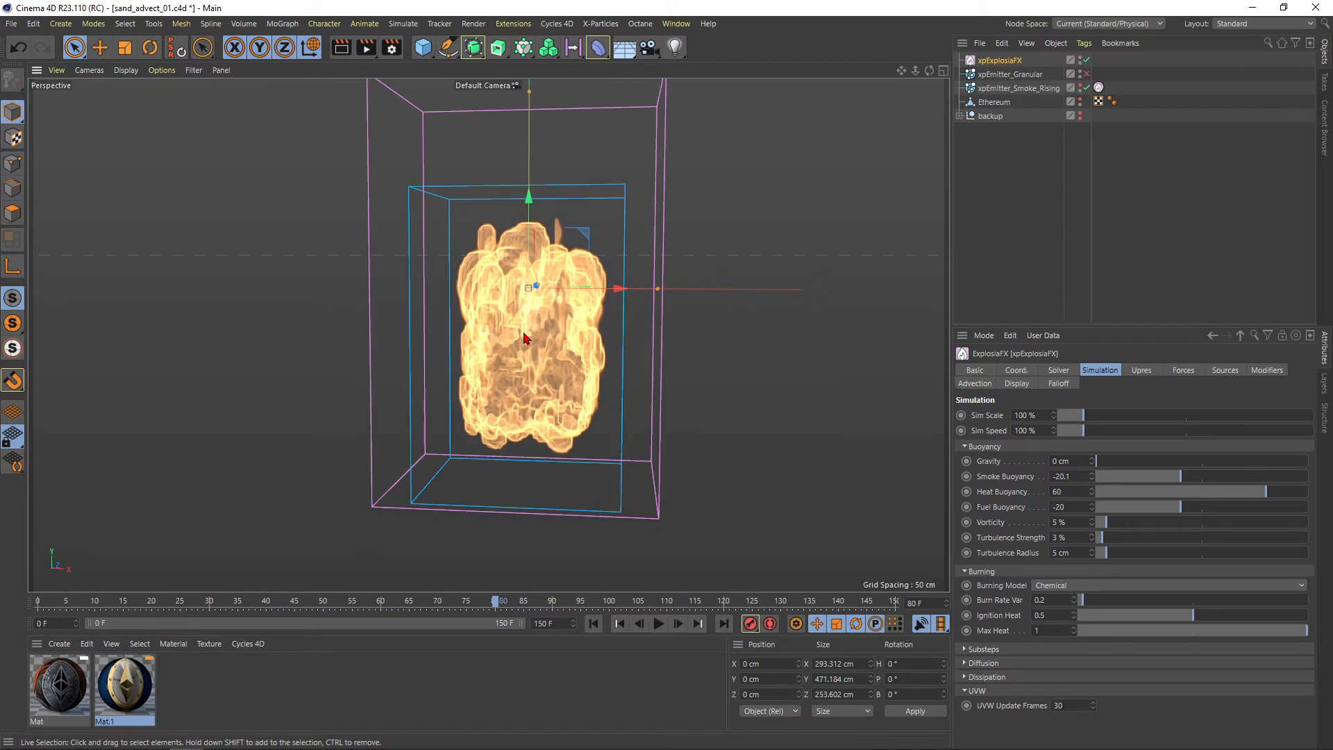
Replay the simulation from the start and set the Vorticity of xpExplosiaFX to 30%
{"action": "left_click", "coordinate": [594, 623]}
{"action": "left_click", "coordinate": [658, 624]}
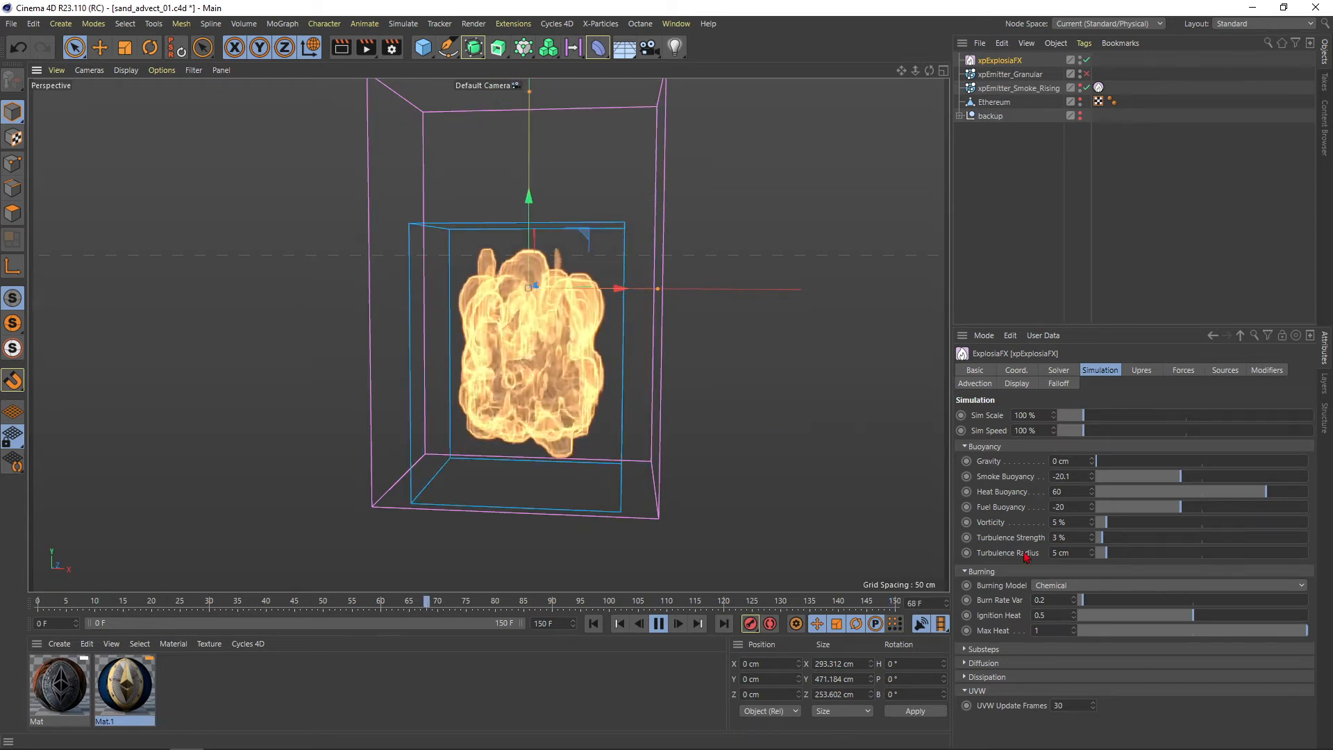
{"action": "double_click", "coordinate": [1071, 523]}
{"action": "type", "text": "30"}
{"action": "key", "text": "Return"}
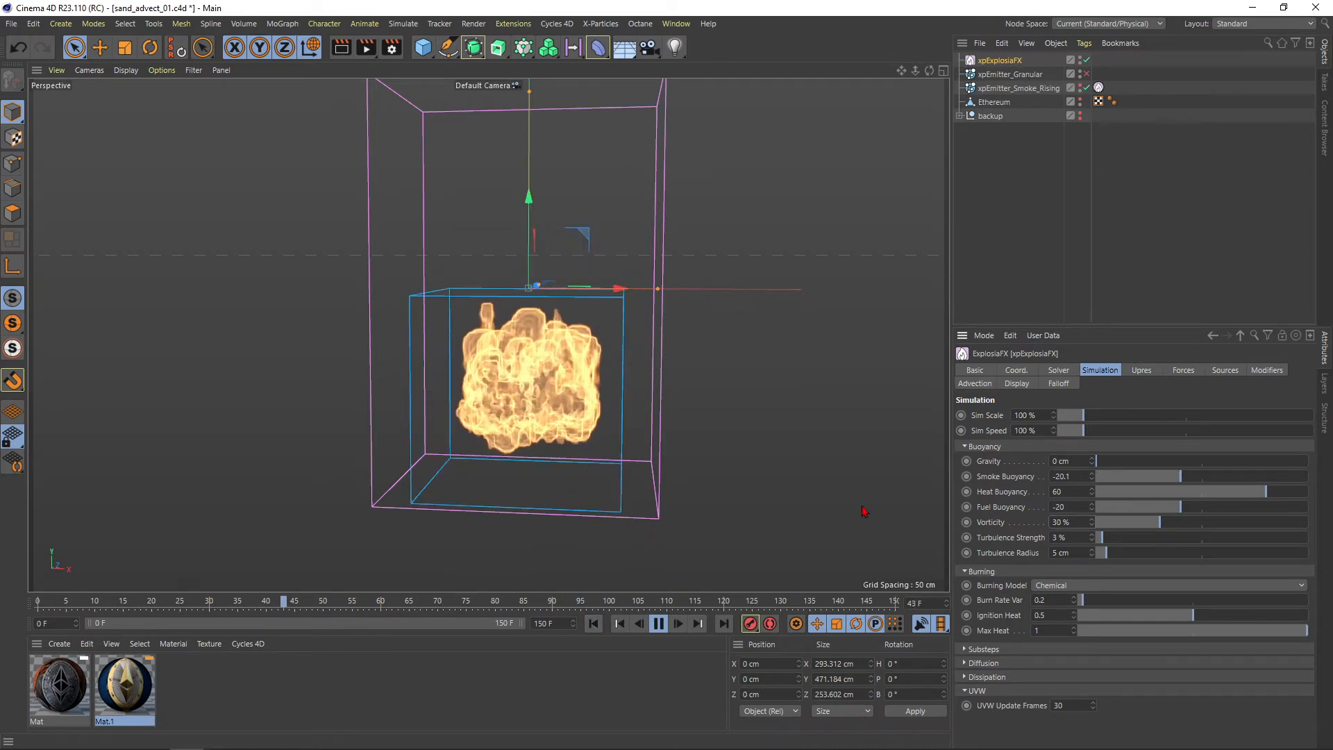
Set the Turbulence Strength of xpExplosiaFX to 10% and its Turbulence Radius to 10 cm
{"action": "key", "text": "Return"}
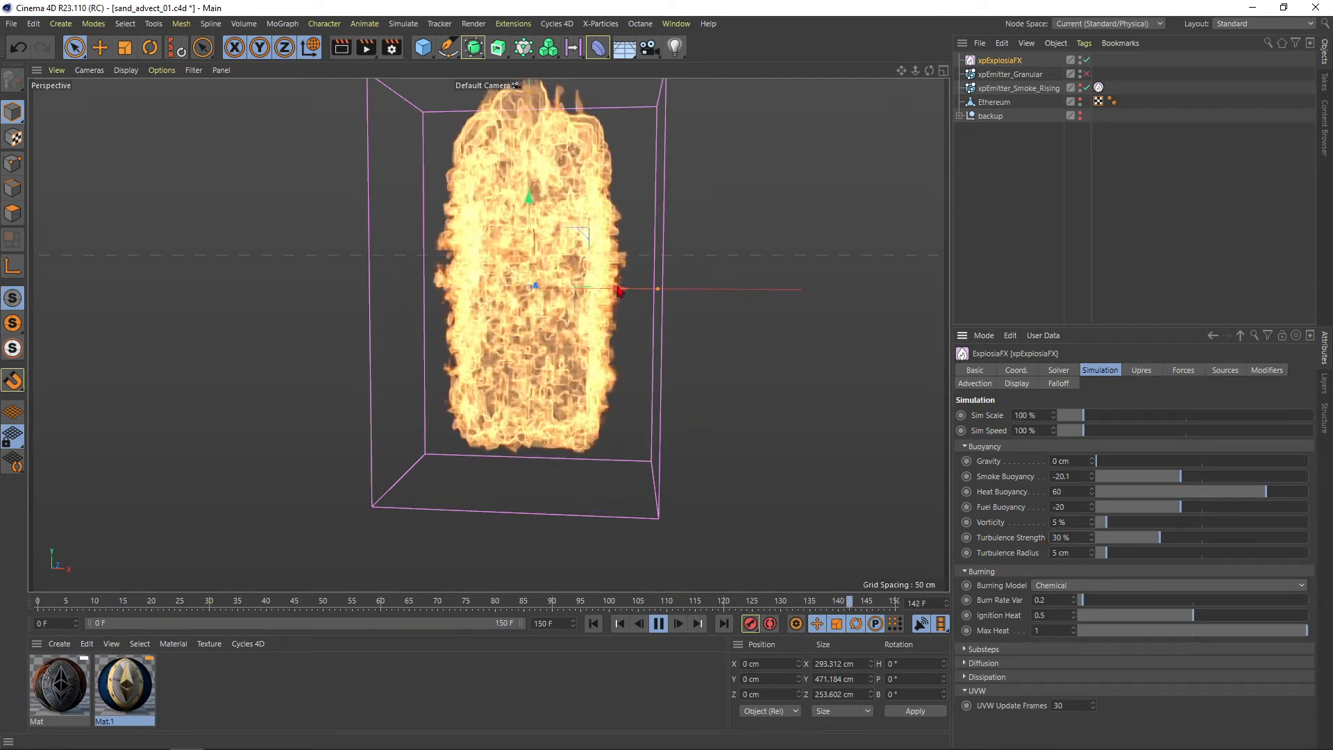
{"action": "double_click", "coordinate": [1062, 538]}
{"action": "type", "text": "10"}
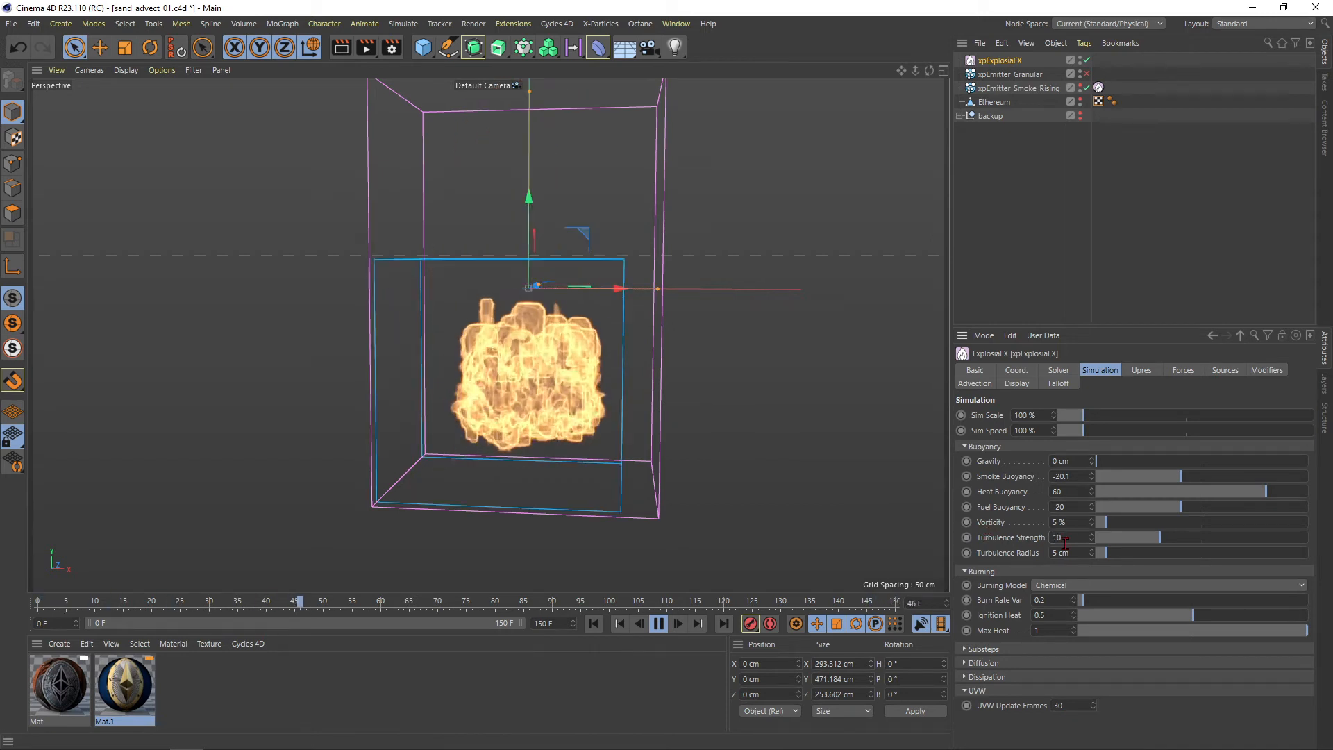
{"action": "key", "text": "Return"}
{"action": "double_click", "coordinate": [1061, 554]}
{"action": "type", "text": "10"}
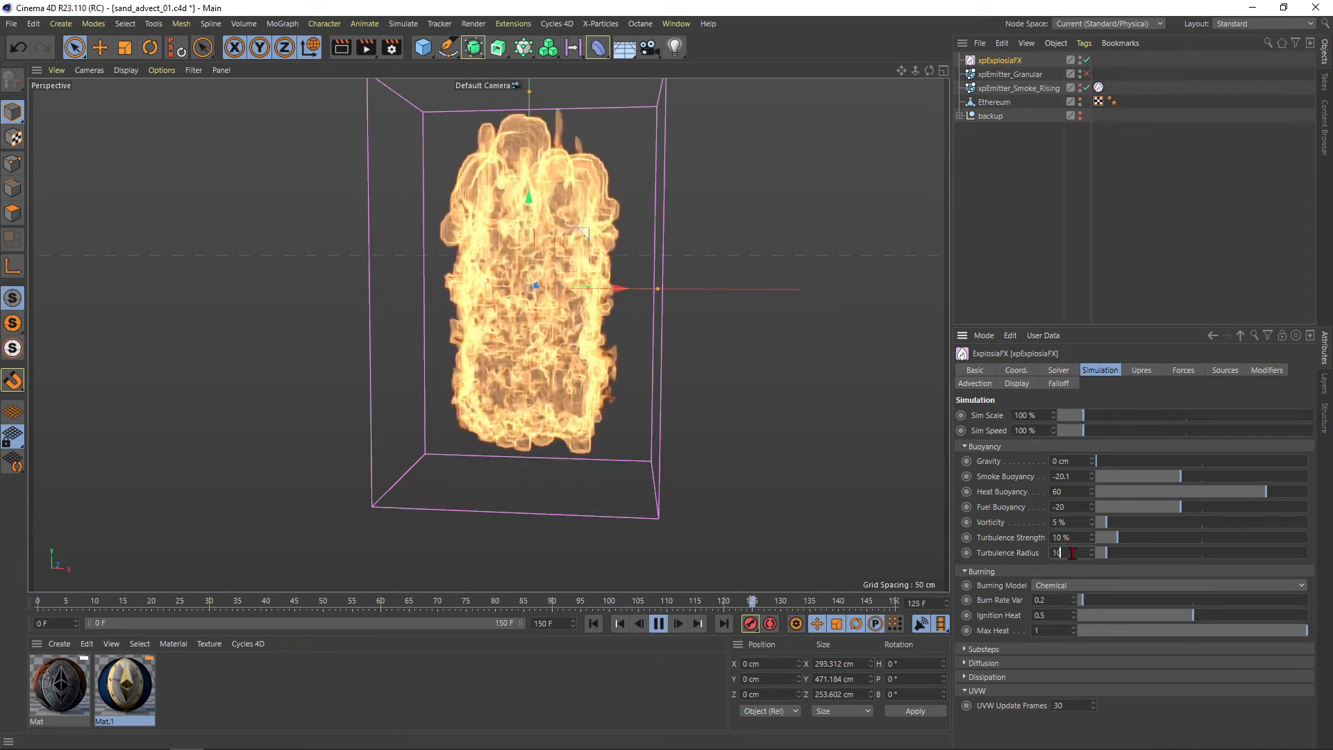
{"action": "key", "text": "Return"}
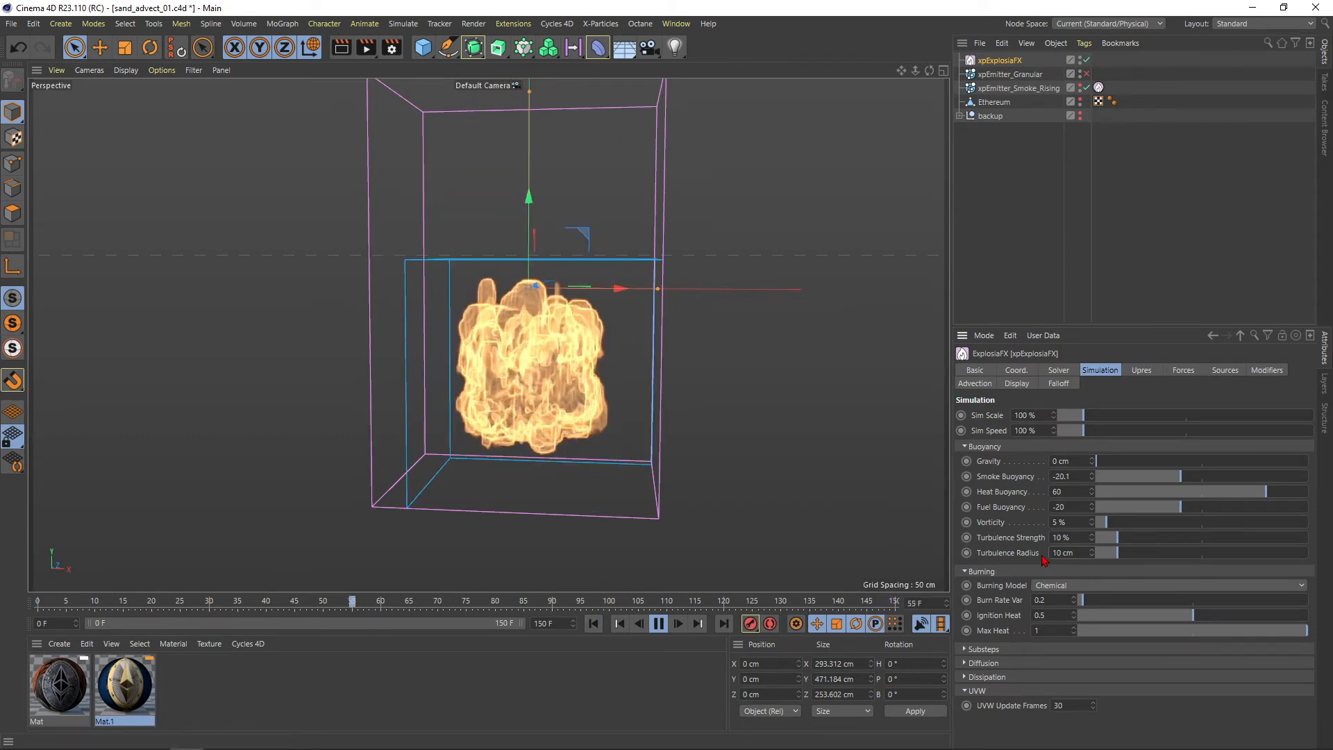
Try a Turbulence Strength of 50% on xpExplosiaFX and undo the change
{"action": "double_click", "coordinate": [1071, 539]}
{"action": "type", "text": "50"}
{"action": "key", "text": "Return"}
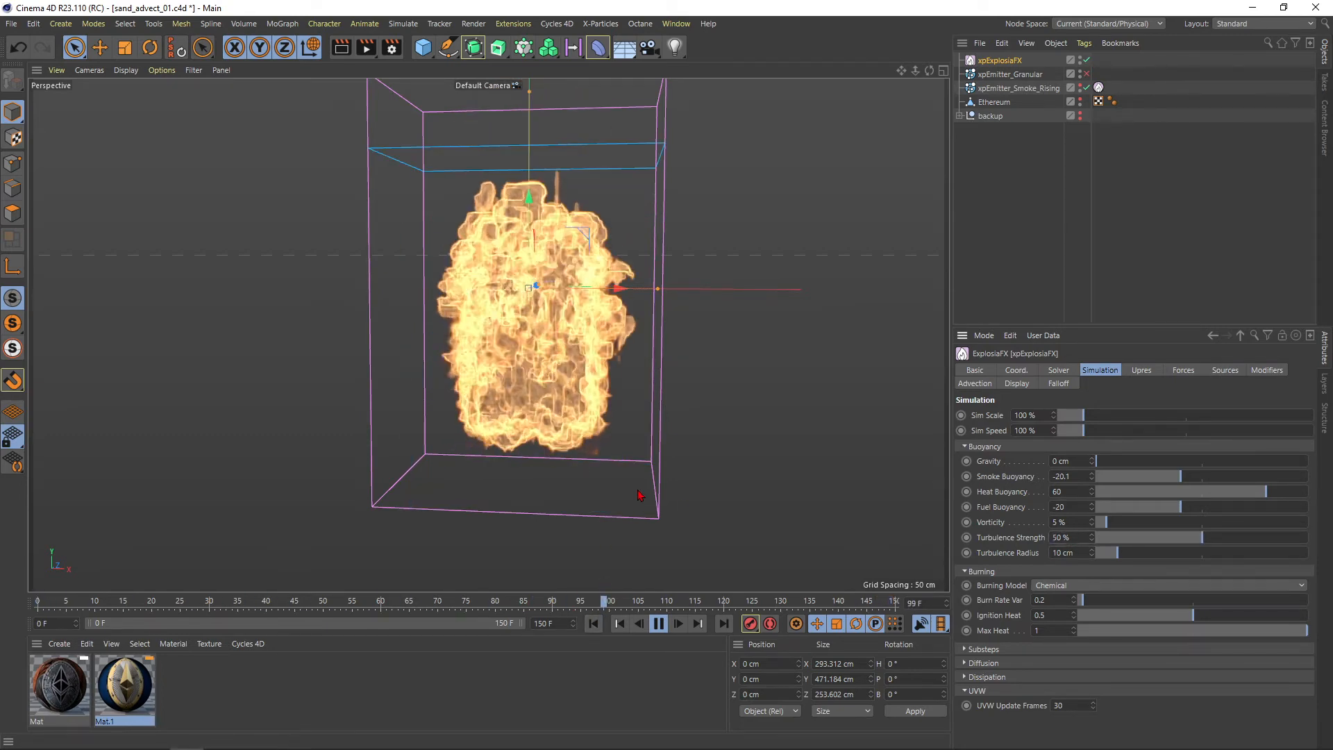
{"action": "key", "text": "ctrl+z"}
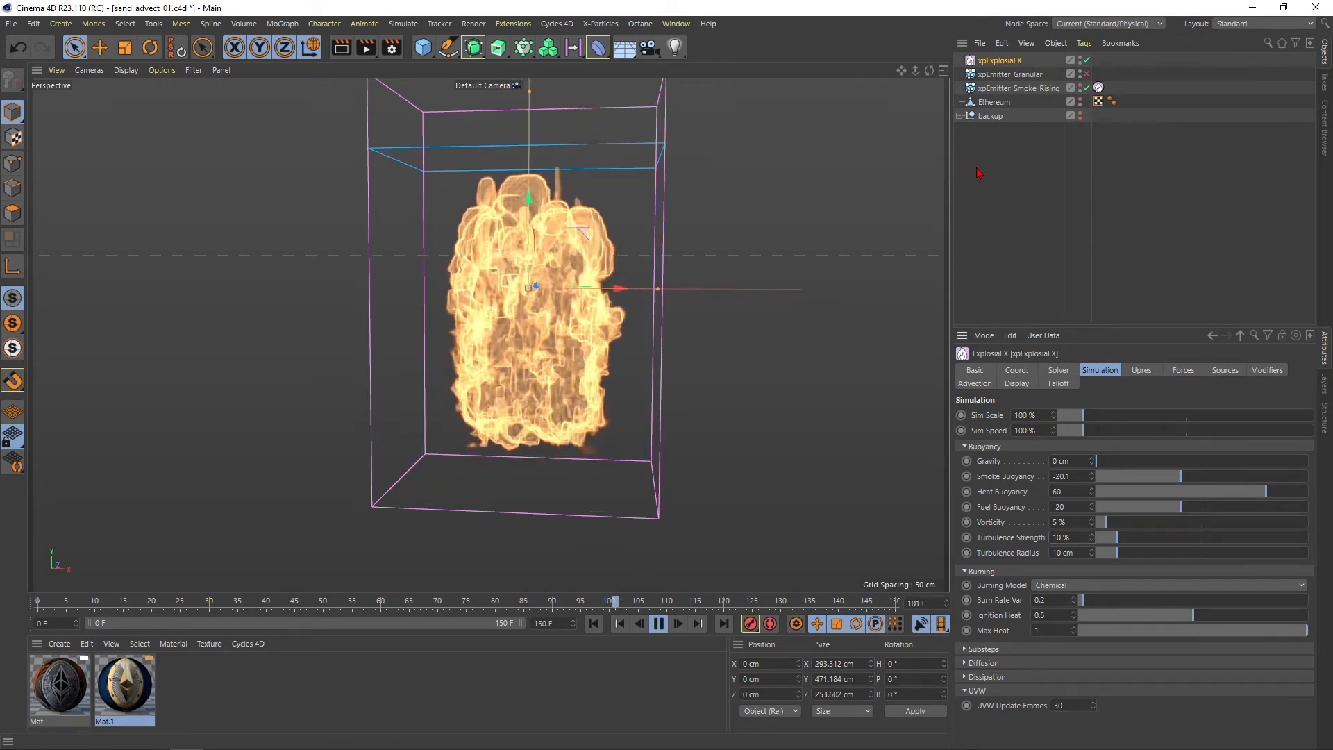
Compare Velocity values of 400% and 100% on the smoke emitter's xpExplosiaFX source tag and settle on 150%
{"action": "left_click", "coordinate": [1098, 102]}
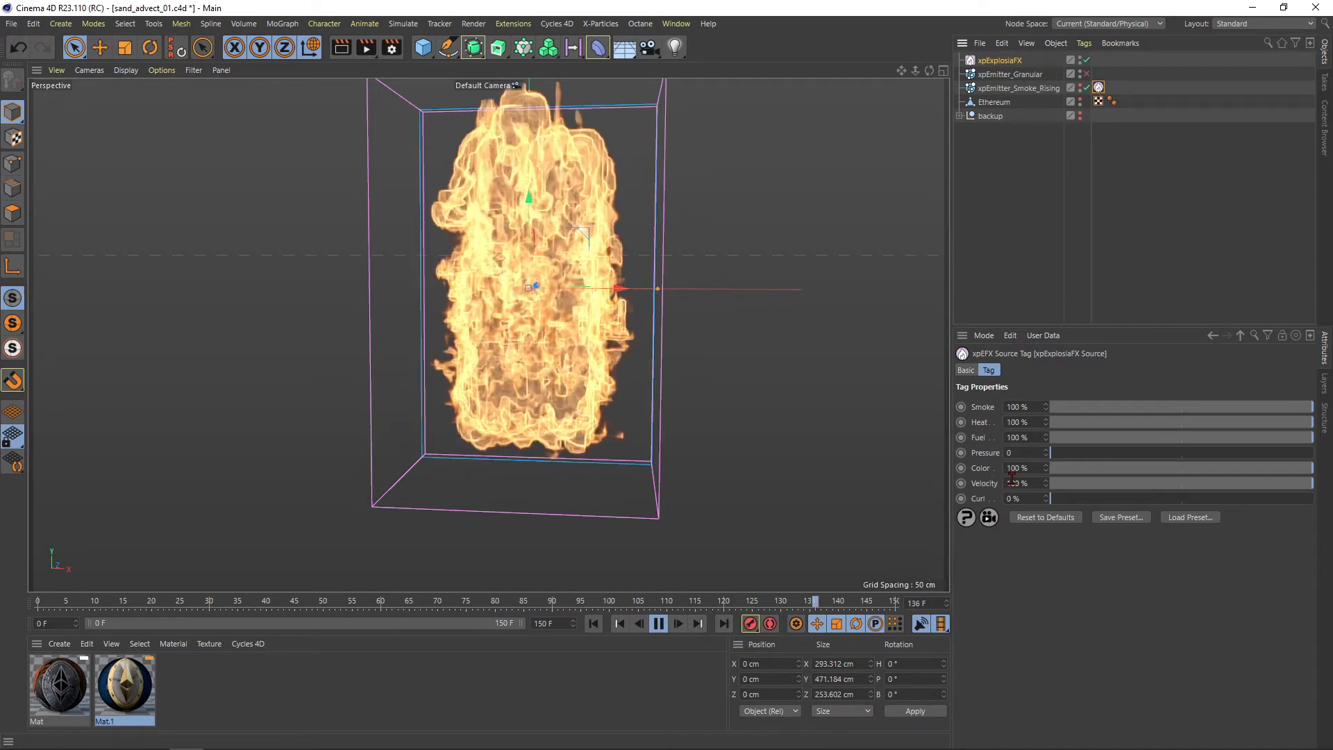
{"action": "double_click", "coordinate": [1033, 484]}
{"action": "type", "text": "4"}
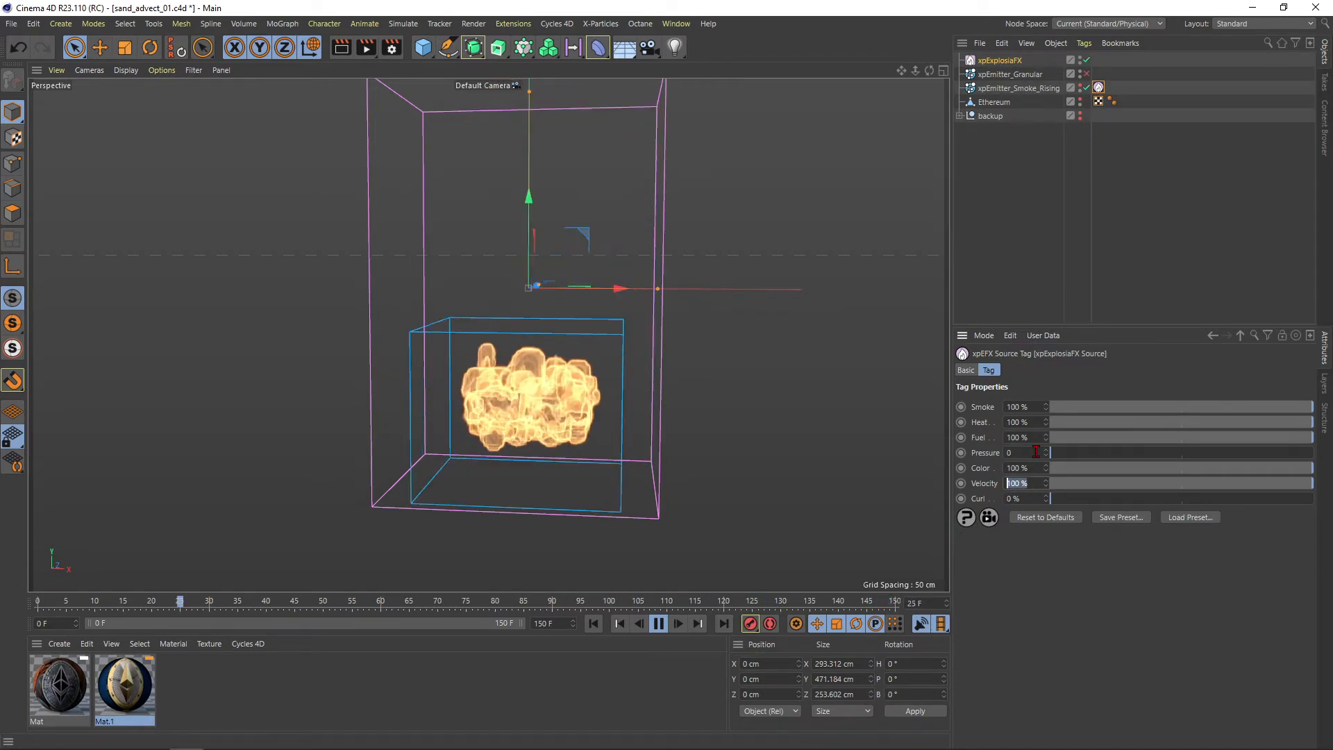
{"action": "type", "text": "00"}
{"action": "key", "text": "Return"}
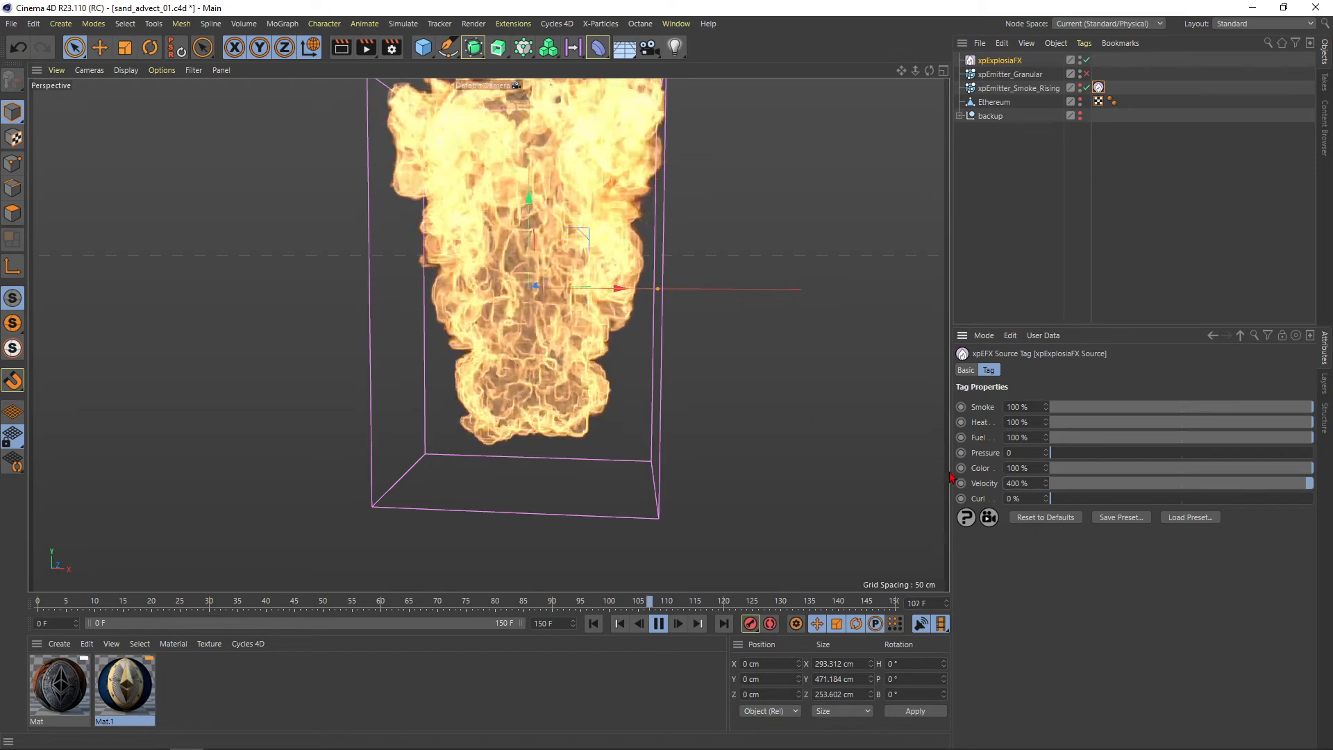
{"action": "left_click_drag", "start_coordinate": [1030, 484], "coordinate": [989, 488]}
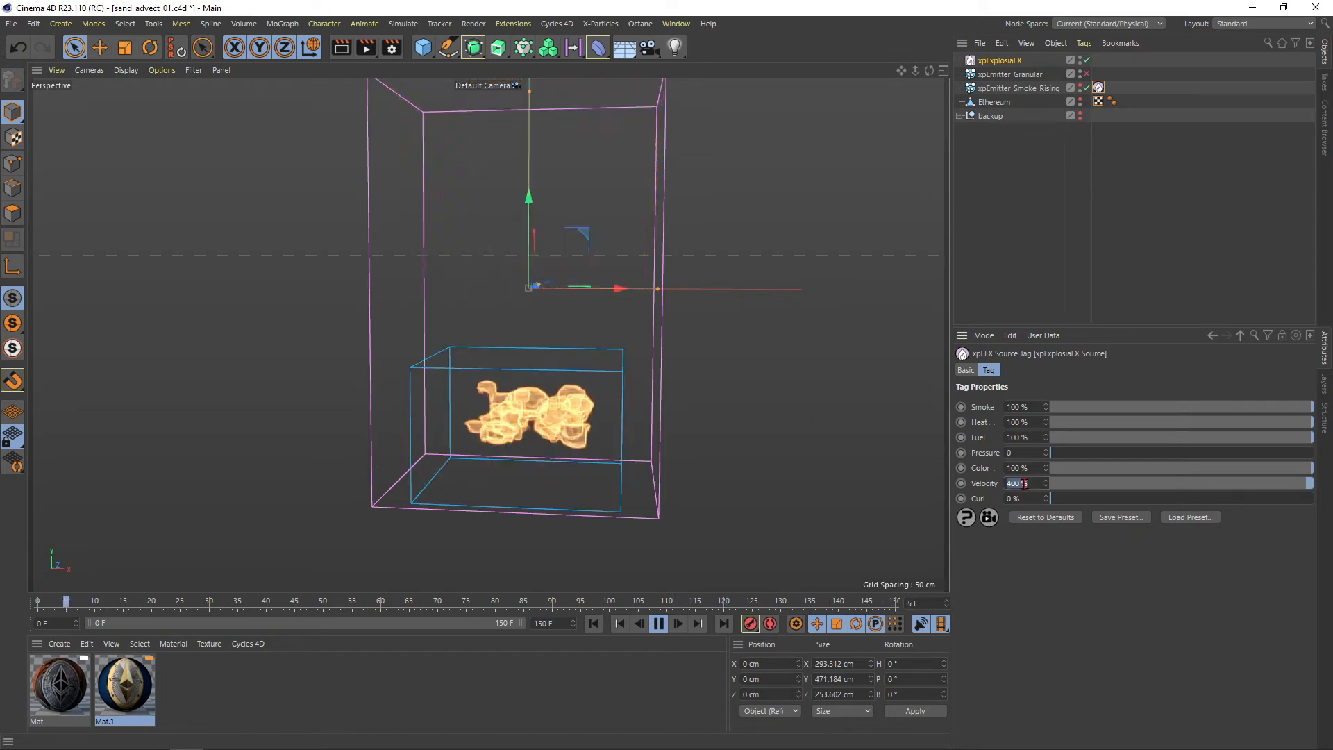
{"action": "type", "text": "100"}
{"action": "key", "text": "Return"}
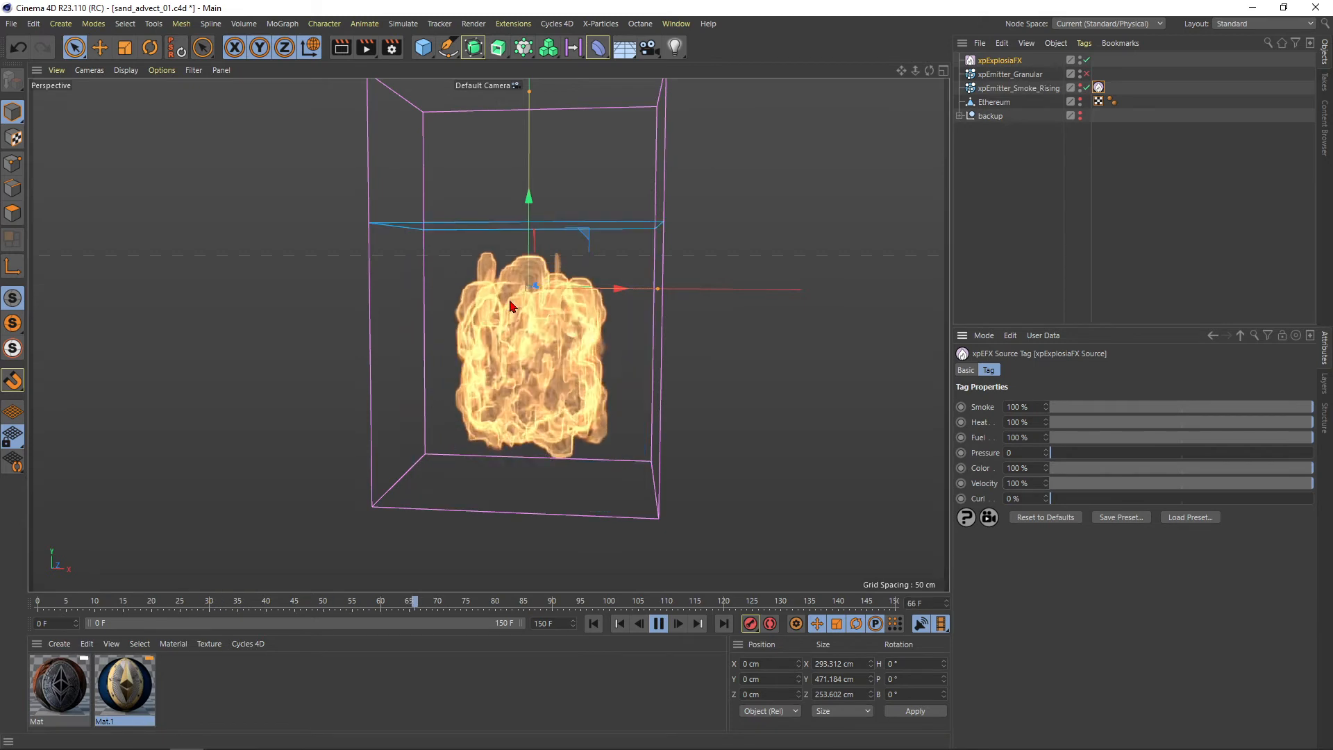
{"action": "double_click", "coordinate": [1025, 483]}
{"action": "type", "text": "150"}
{"action": "key", "text": "Return"}
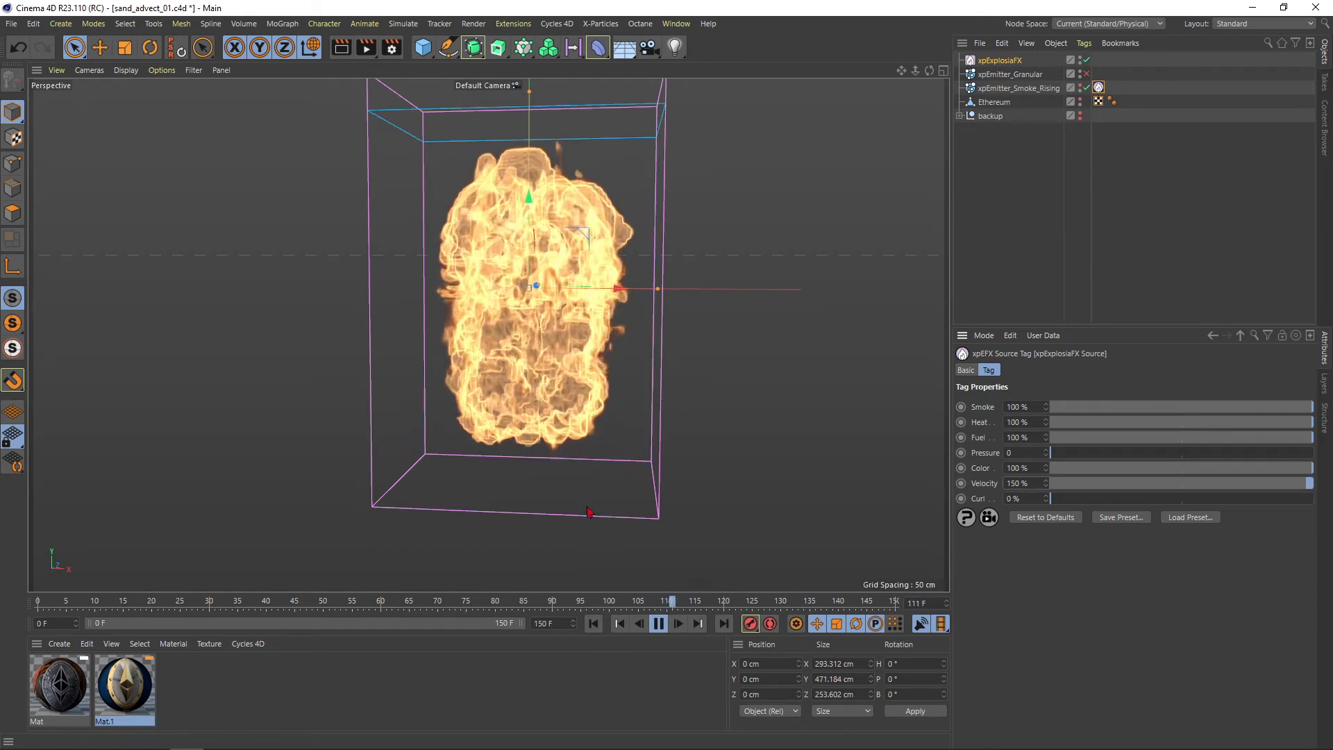
Try a Voxel Size of 3 cm in the xpExplosiaFX solver and play the simulation
{"action": "left_click", "coordinate": [660, 624]}
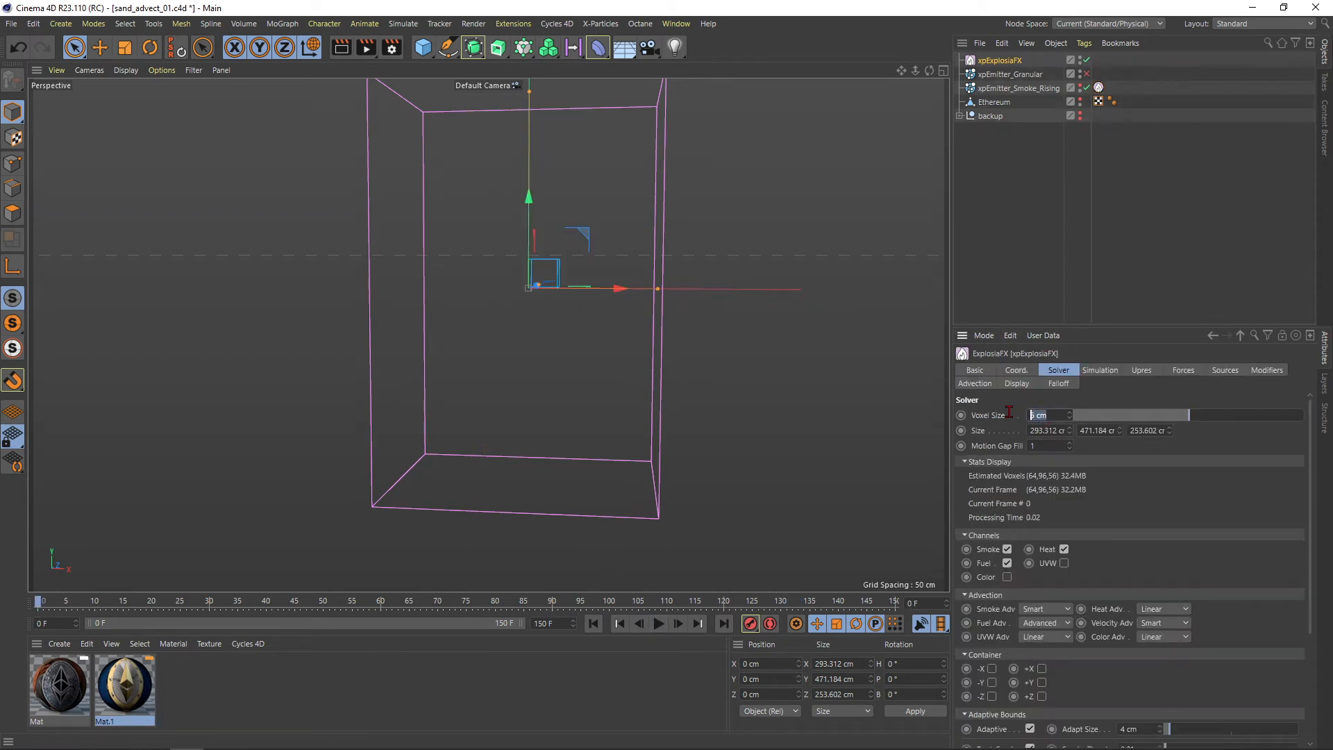
{"action": "type", "text": "3"}
{"action": "key", "text": "Return"}
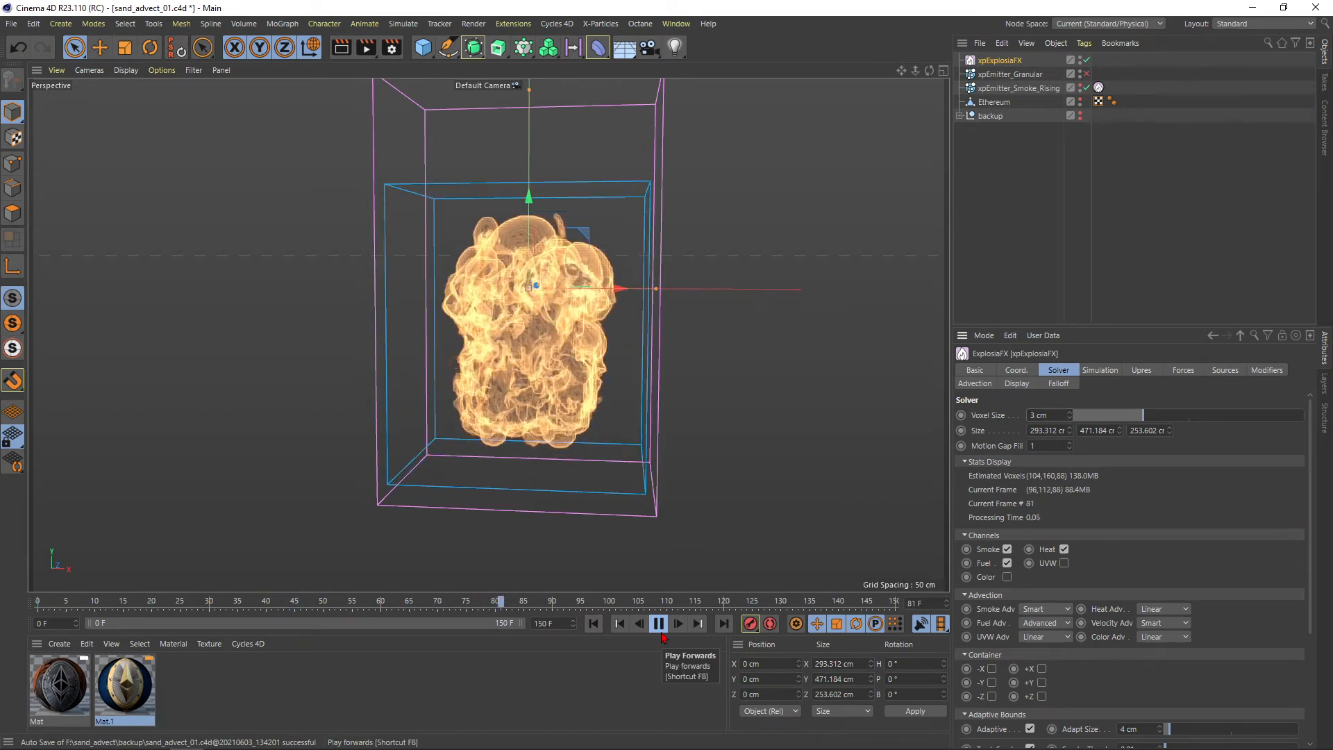
{"action": "left_click", "coordinate": [658, 624]}
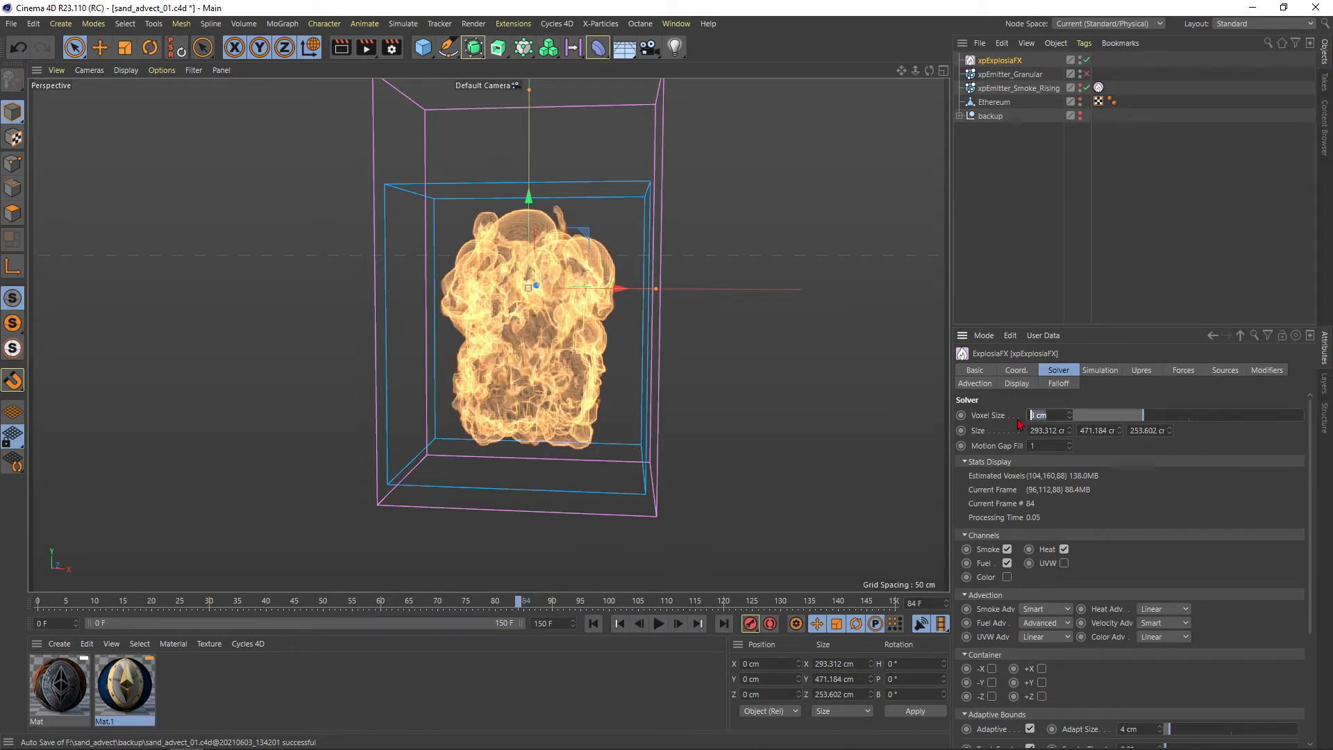
Set the solver's Voxel Size to 5 cm and replay the simulation from the start for comparison
{"action": "type", "text": "5"}
{"action": "key", "text": "Return"}
{"action": "left_click", "coordinate": [594, 623]}
{"action": "left_click", "coordinate": [659, 624]}
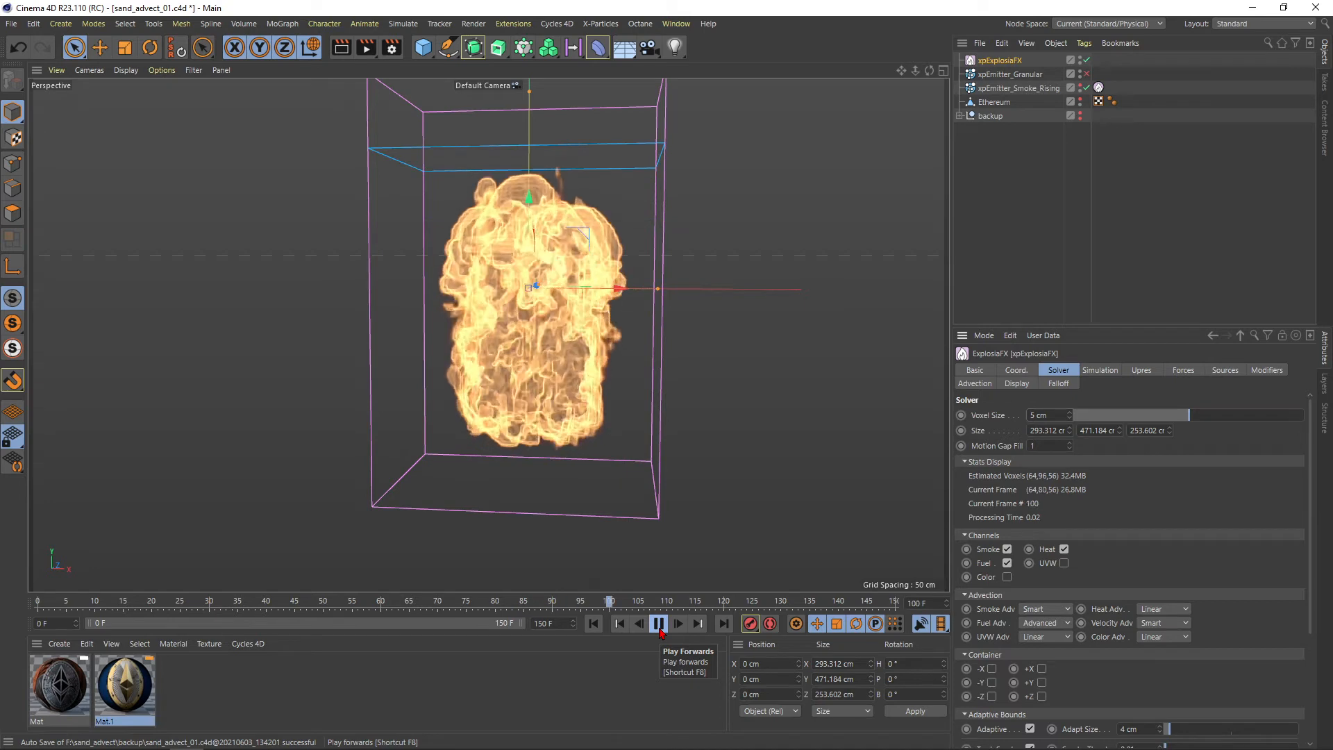
{"action": "left_click", "coordinate": [659, 624]}
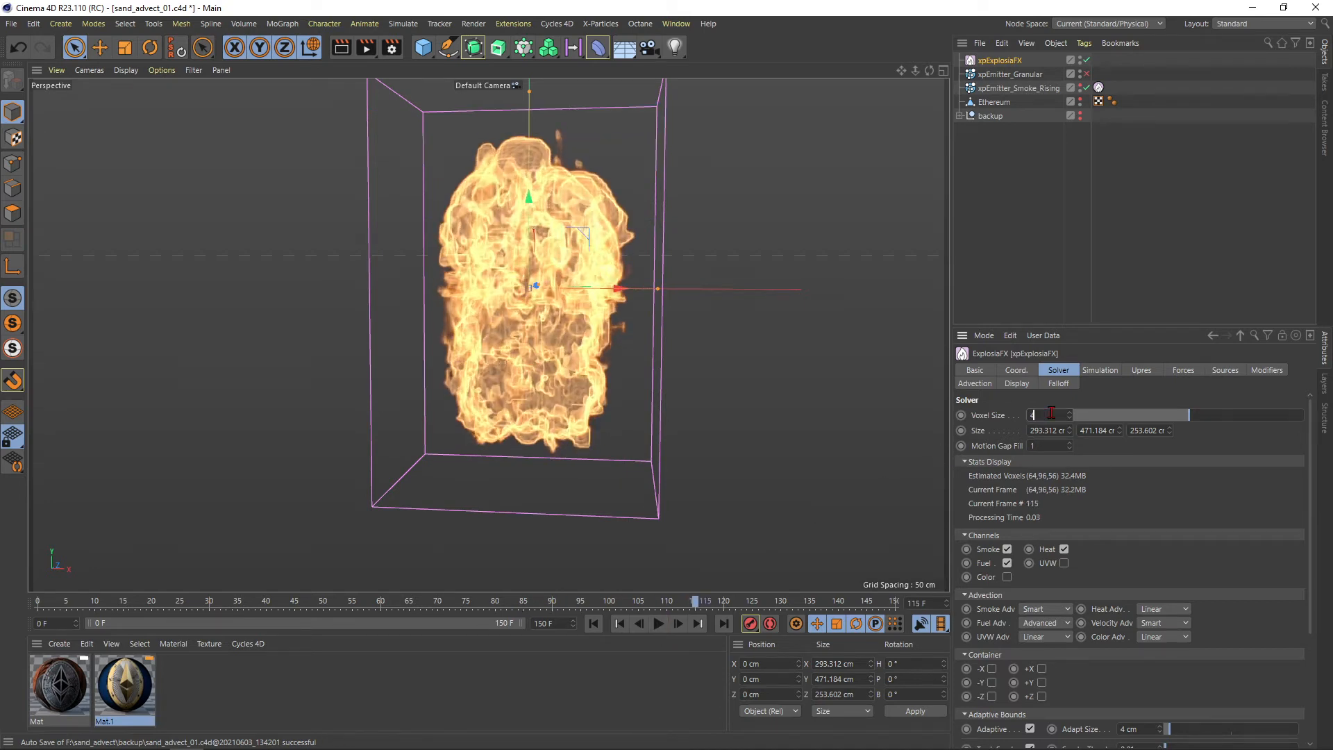
Set the solver's Voxel Size to 4 cm, replay from the start and inspect the smoke at another angle
{"action": "left_click", "coordinate": [1051, 415]}
{"action": "type", "text": "4"}
{"action": "key", "text": "Return"}
{"action": "left_click", "coordinate": [594, 623]}
{"action": "left_click", "coordinate": [659, 624]}
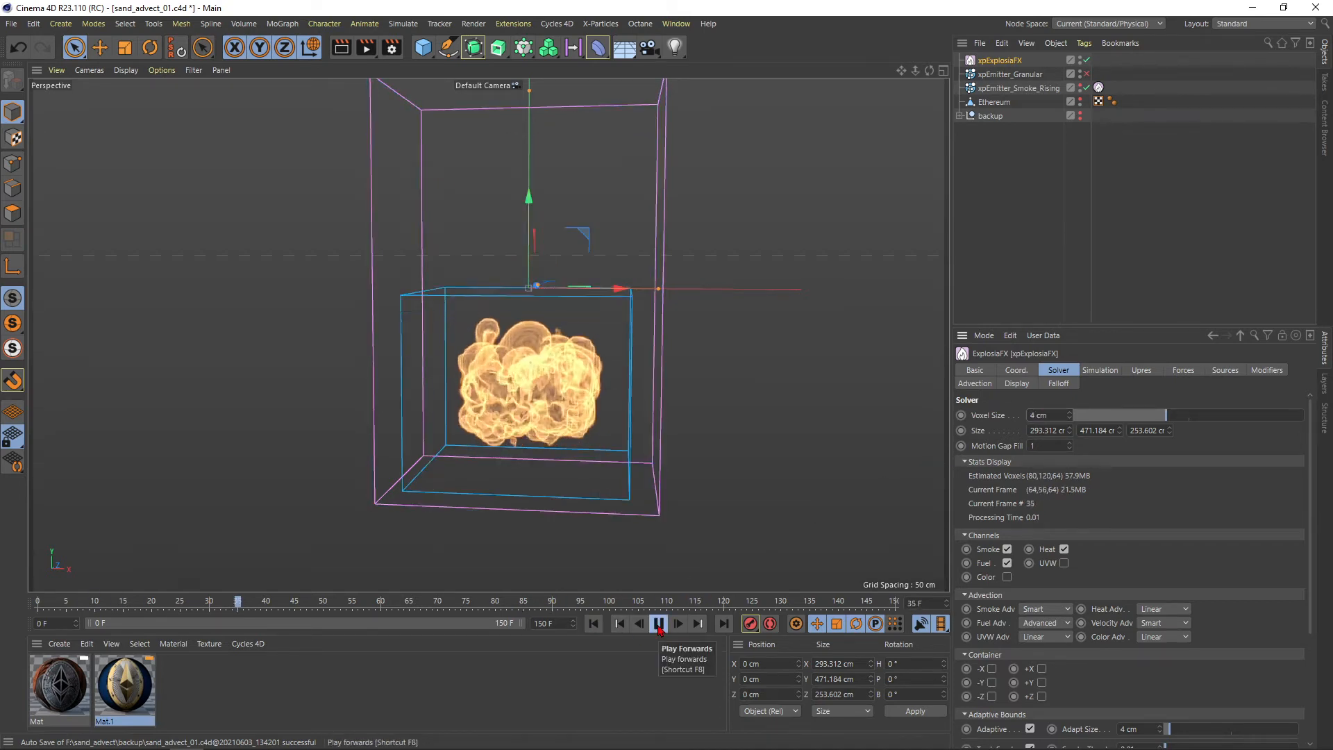
{"action": "left_click", "coordinate": [659, 625]}
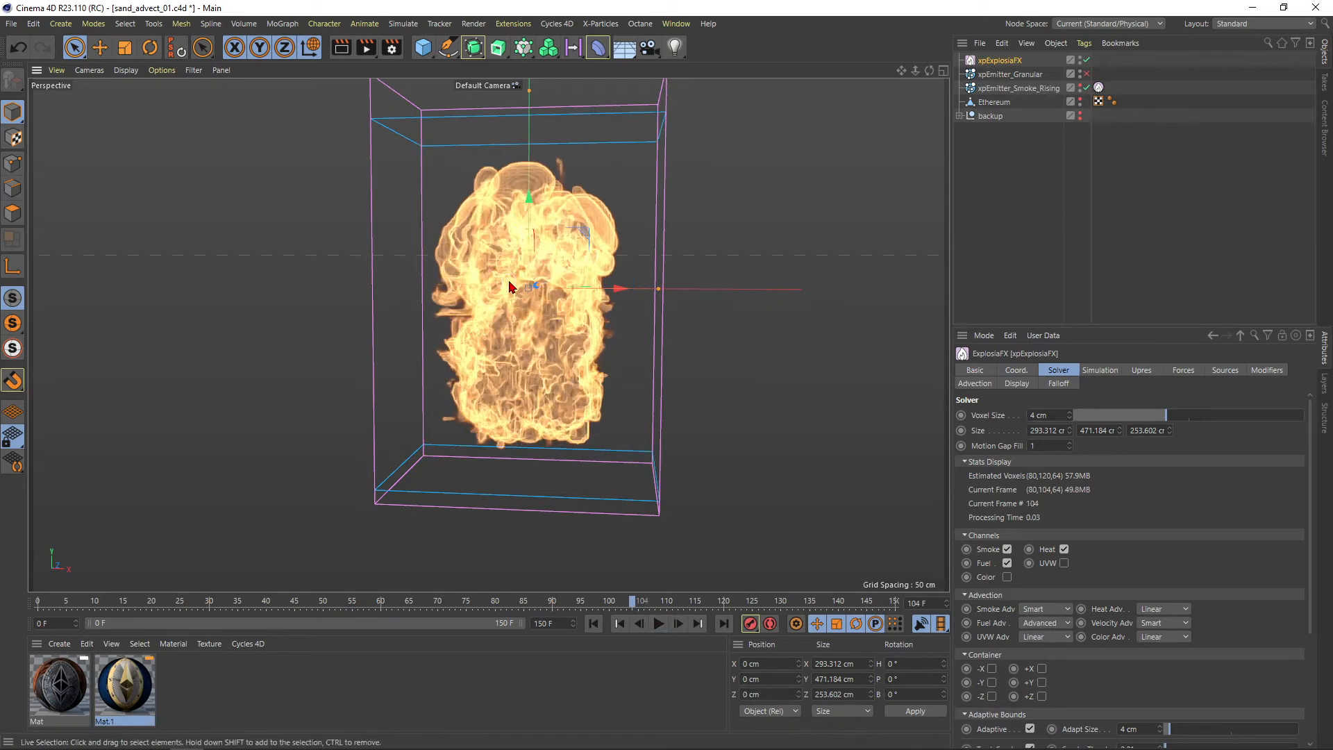
{"action": "left_click_drag", "start_coordinate": [510, 287], "coordinate": [555, 295], "text": "alt"}
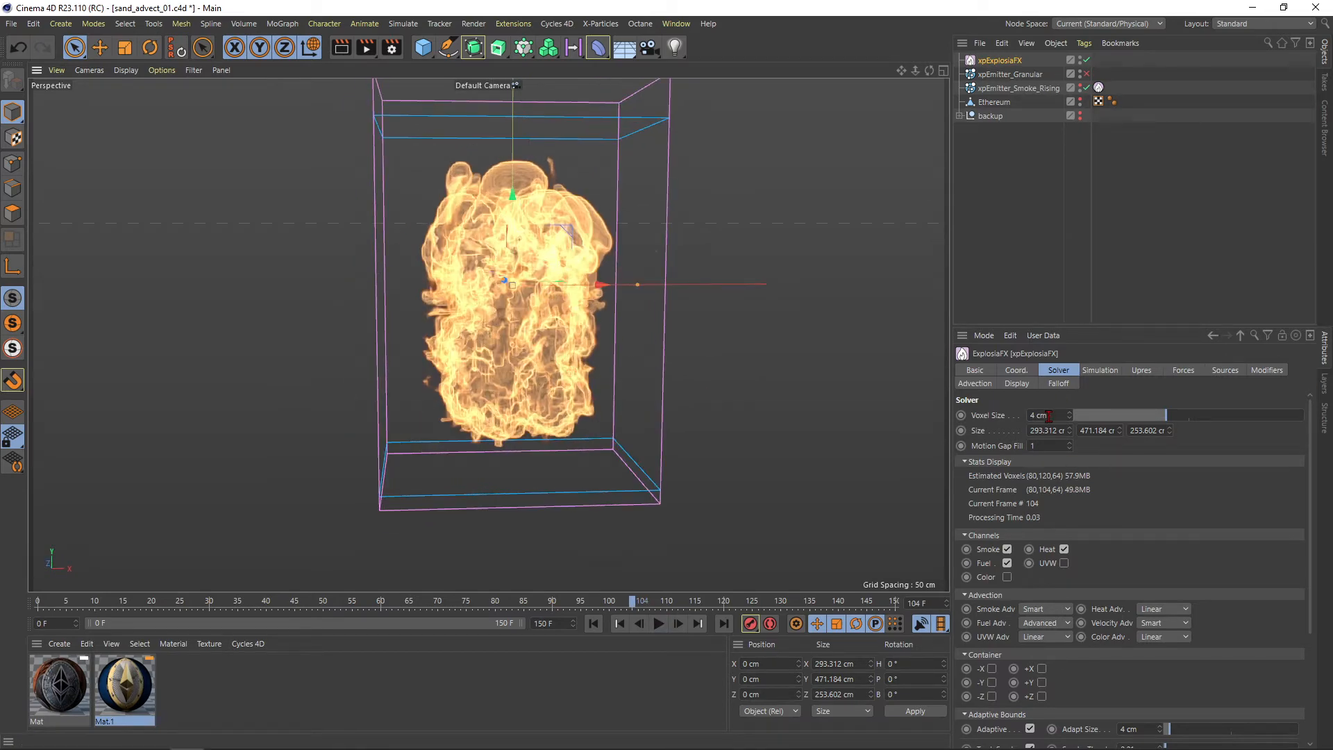
Try a Voxel Size of 2 cm in the xpExplosiaFX solver and replay the simulation
{"action": "type", "text": "2"}
{"action": "key", "text": "Return"}
{"action": "left_click", "coordinate": [589, 625]}
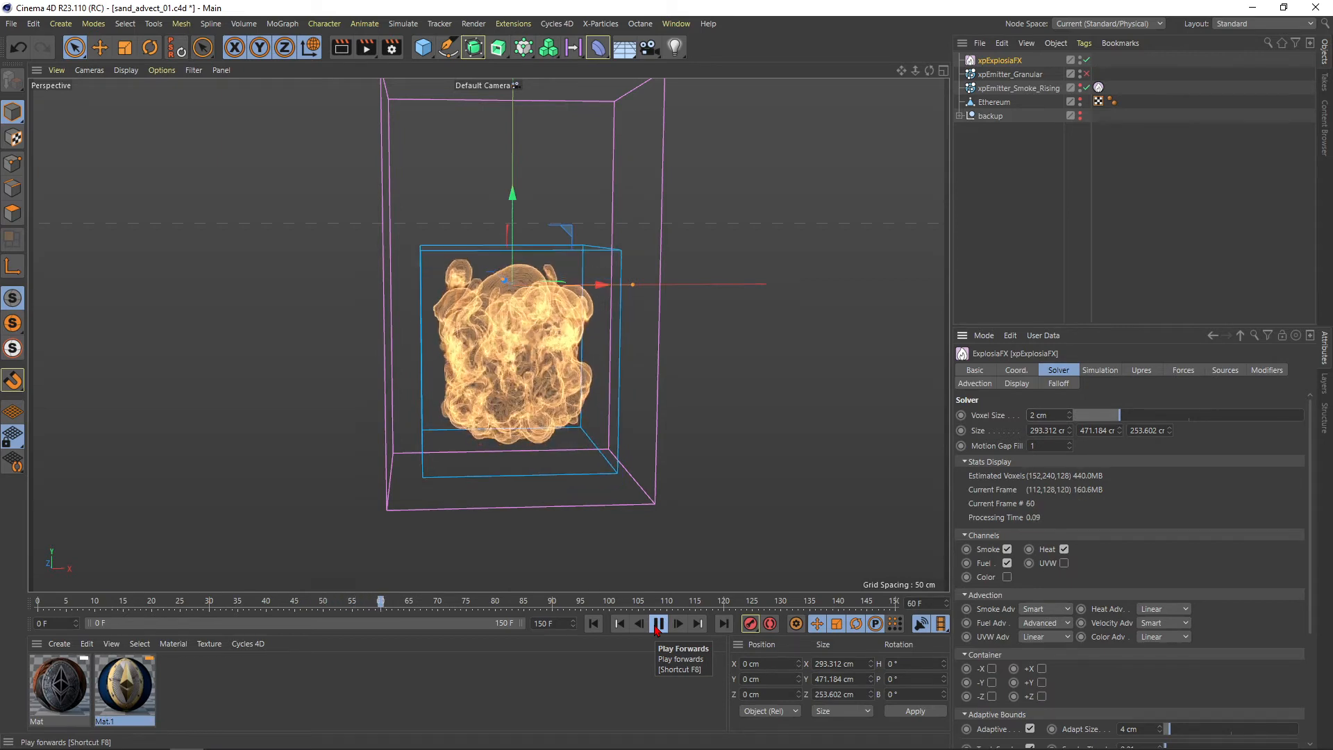
{"action": "left_click", "coordinate": [658, 623]}
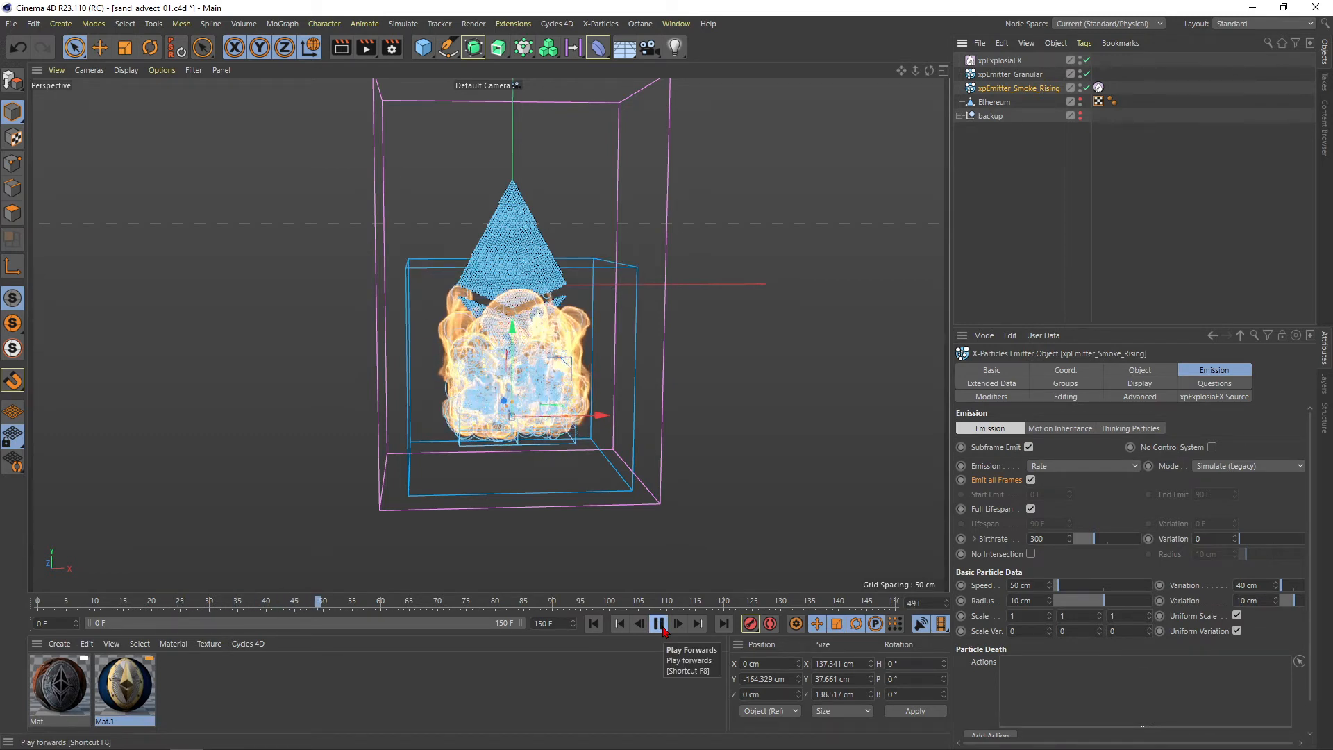
Review the Advection settings of xpExplosiaFX during a replay with the granular particles and check the modifiers of xpEmitter_Smoke_Rising
{"action": "left_click", "coordinate": [658, 624]}
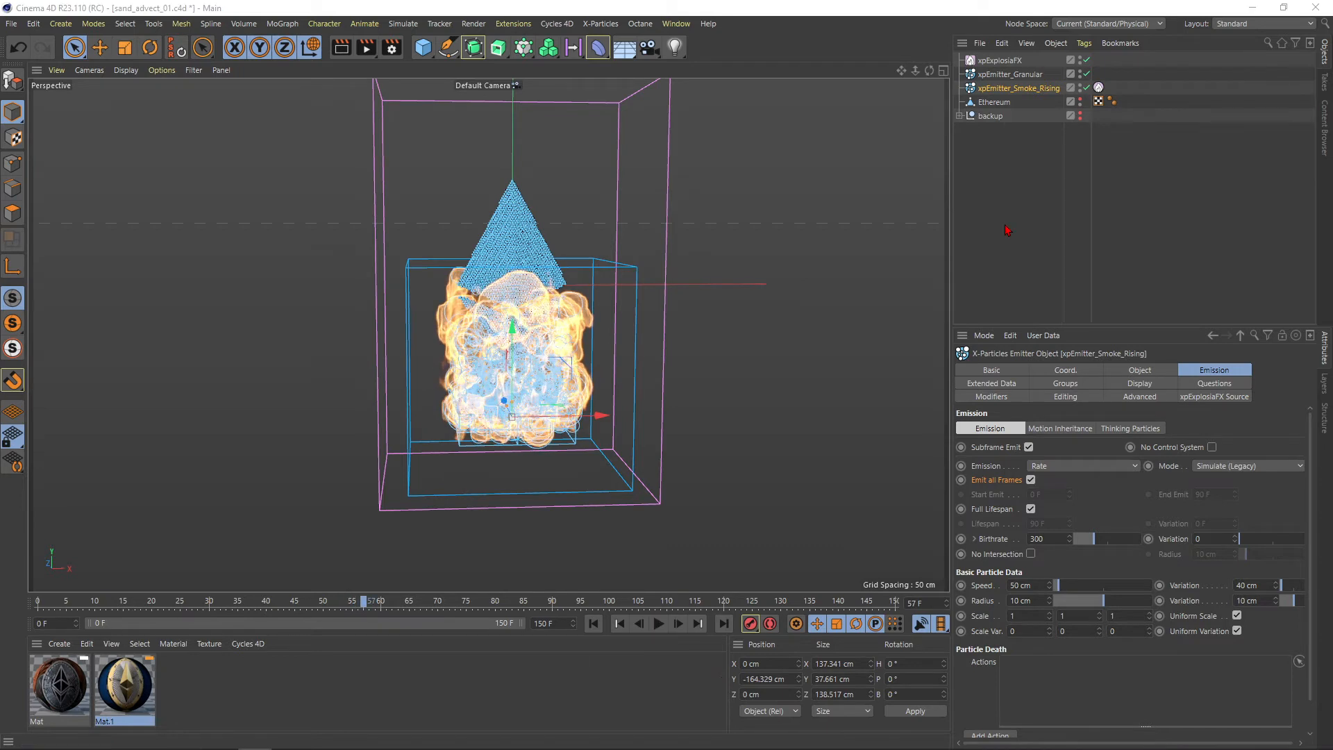
{"action": "left_click", "coordinate": [1004, 63]}
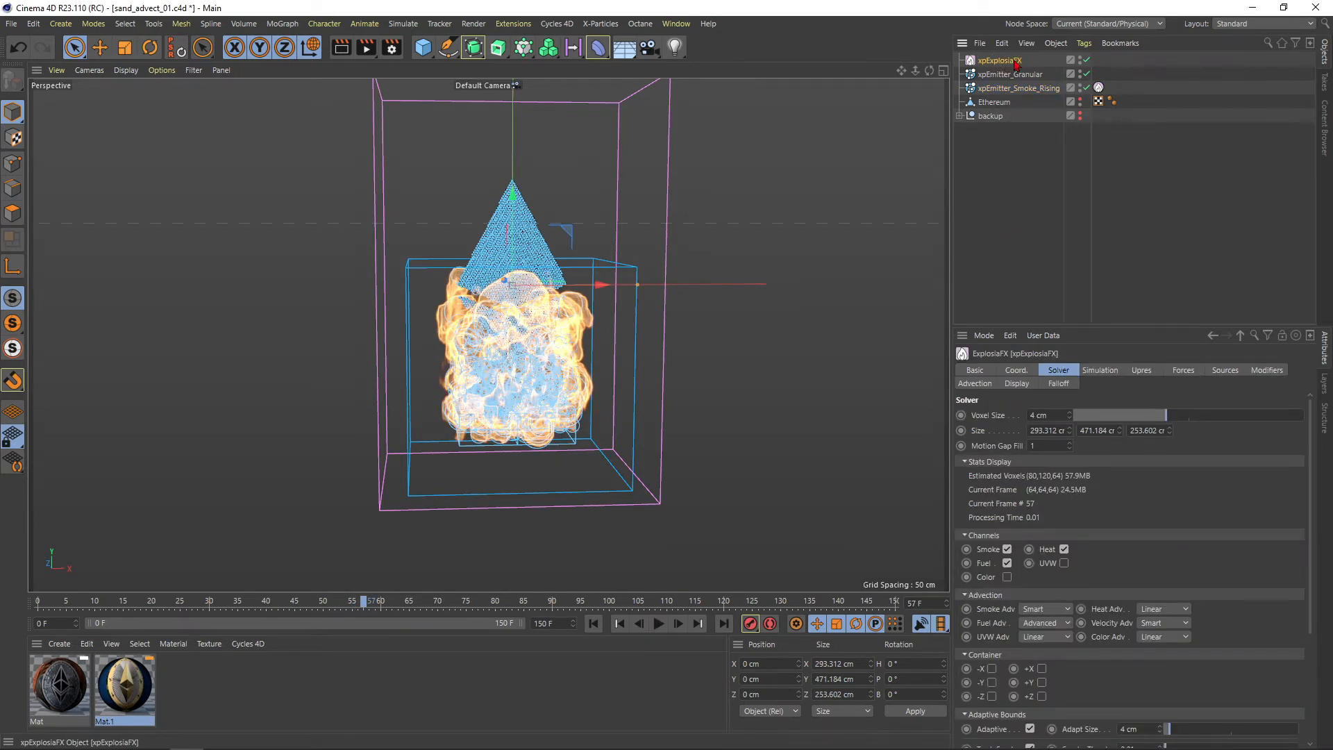
{"action": "left_click", "coordinate": [976, 384]}
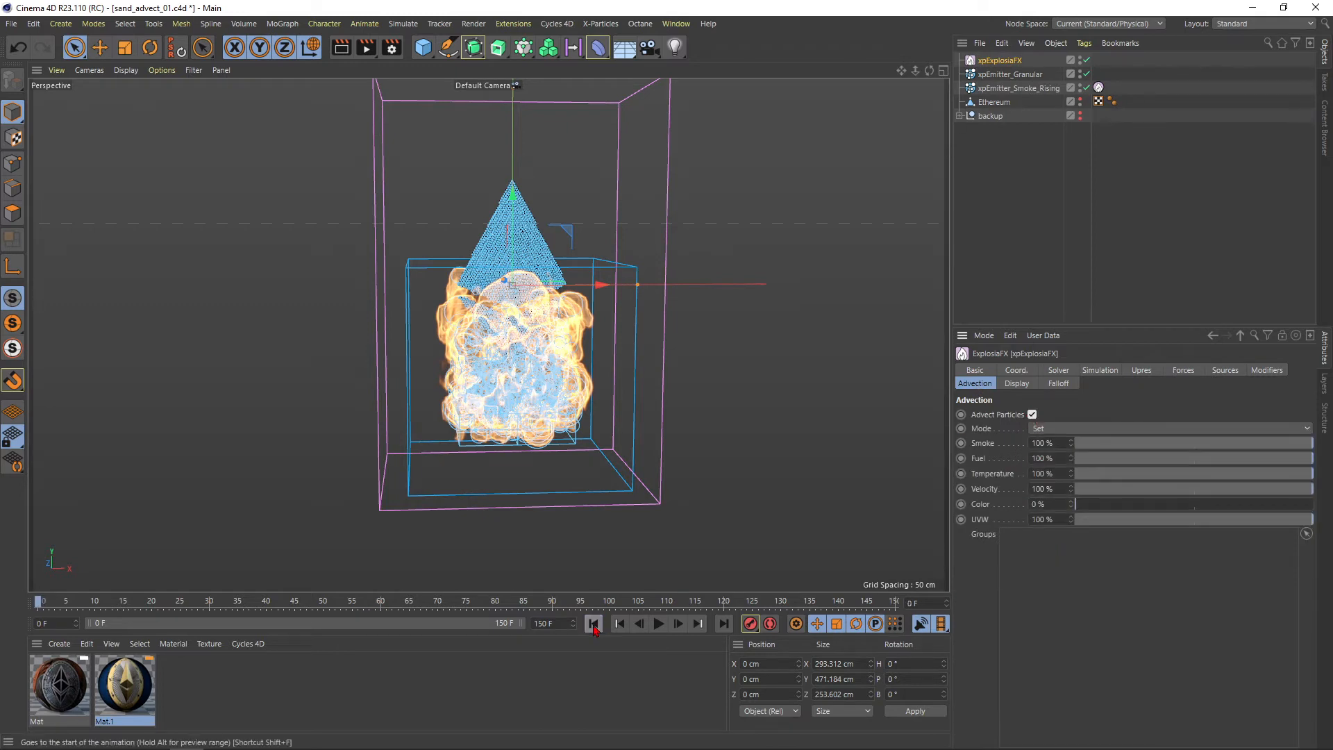
{"action": "left_click", "coordinate": [594, 624]}
{"action": "left_click", "coordinate": [659, 623]}
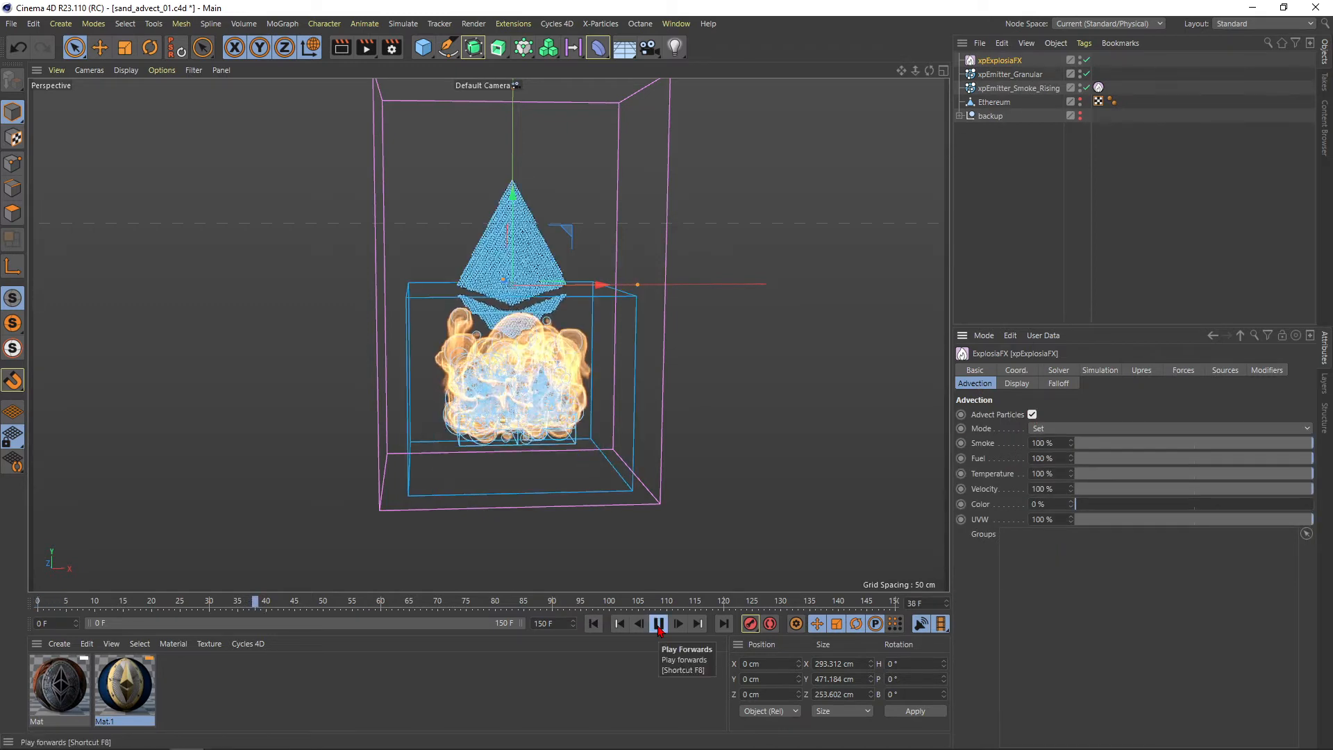
{"action": "left_click", "coordinate": [659, 624]}
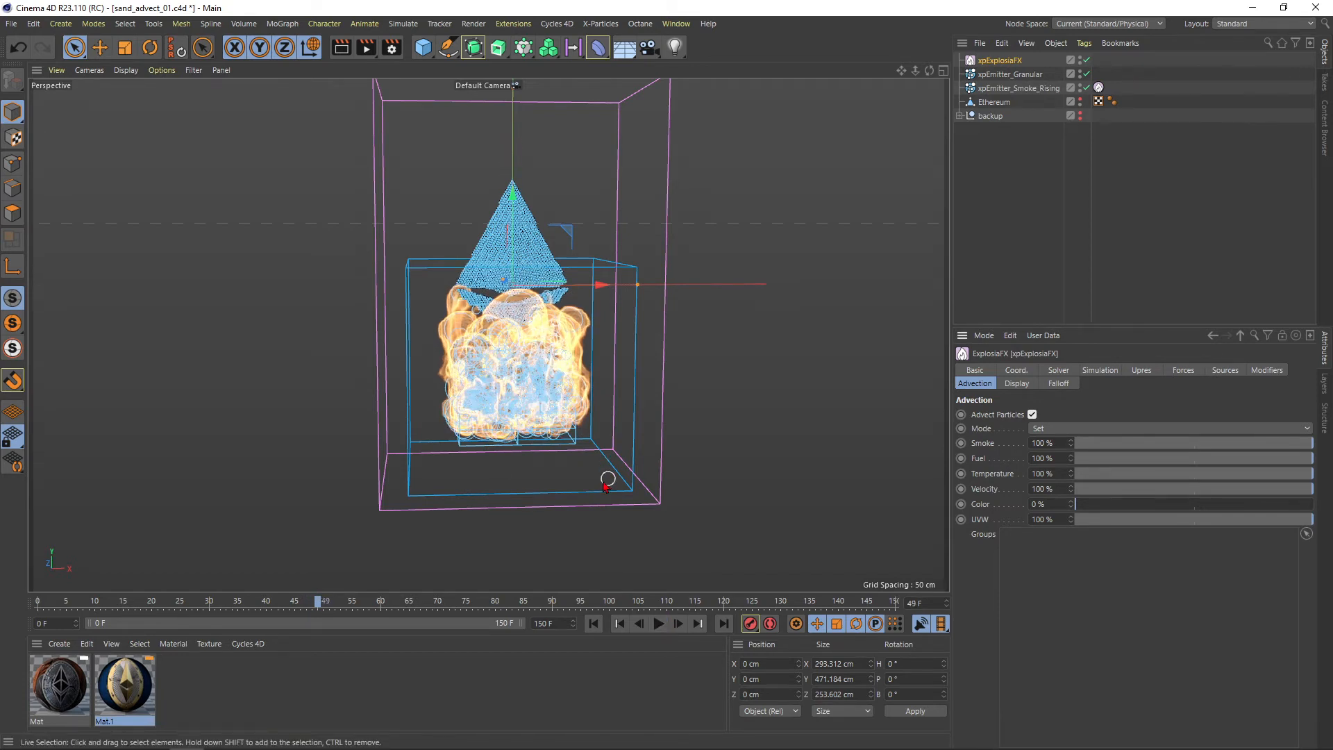
{"action": "left_click", "coordinate": [1028, 89]}
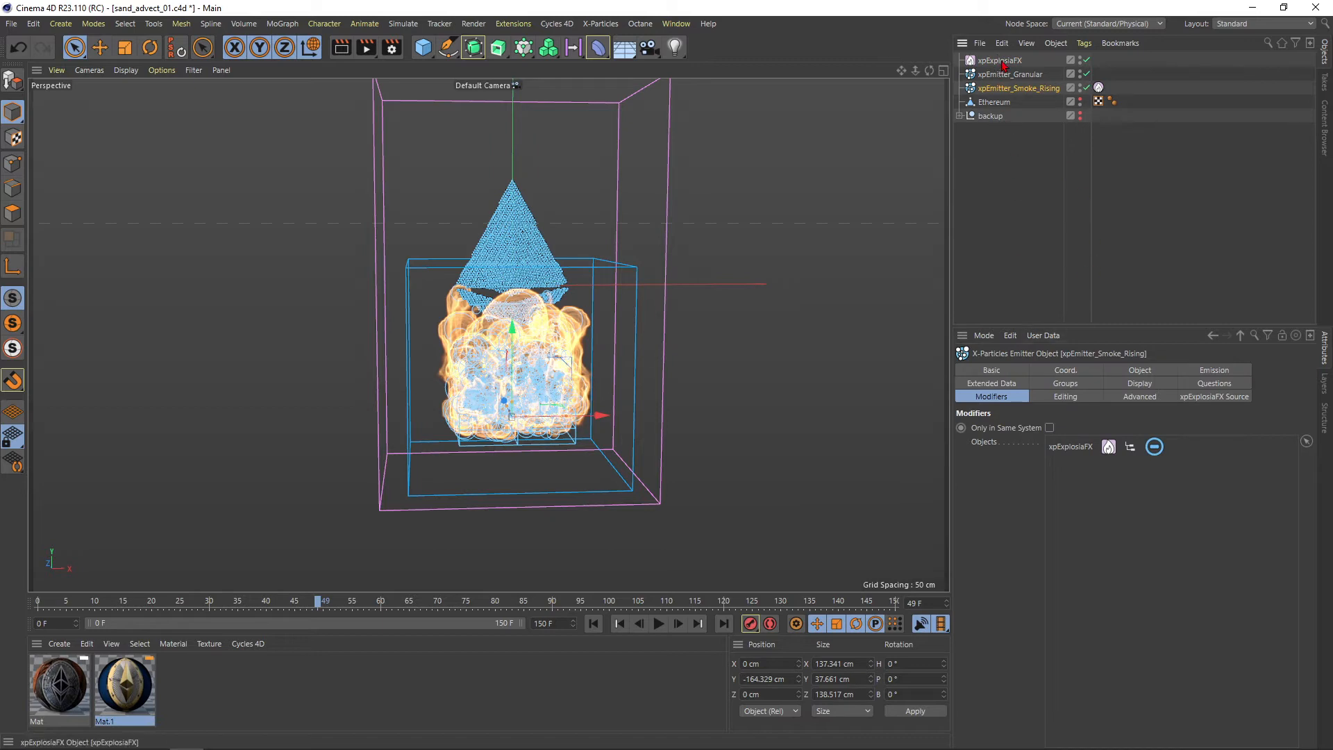
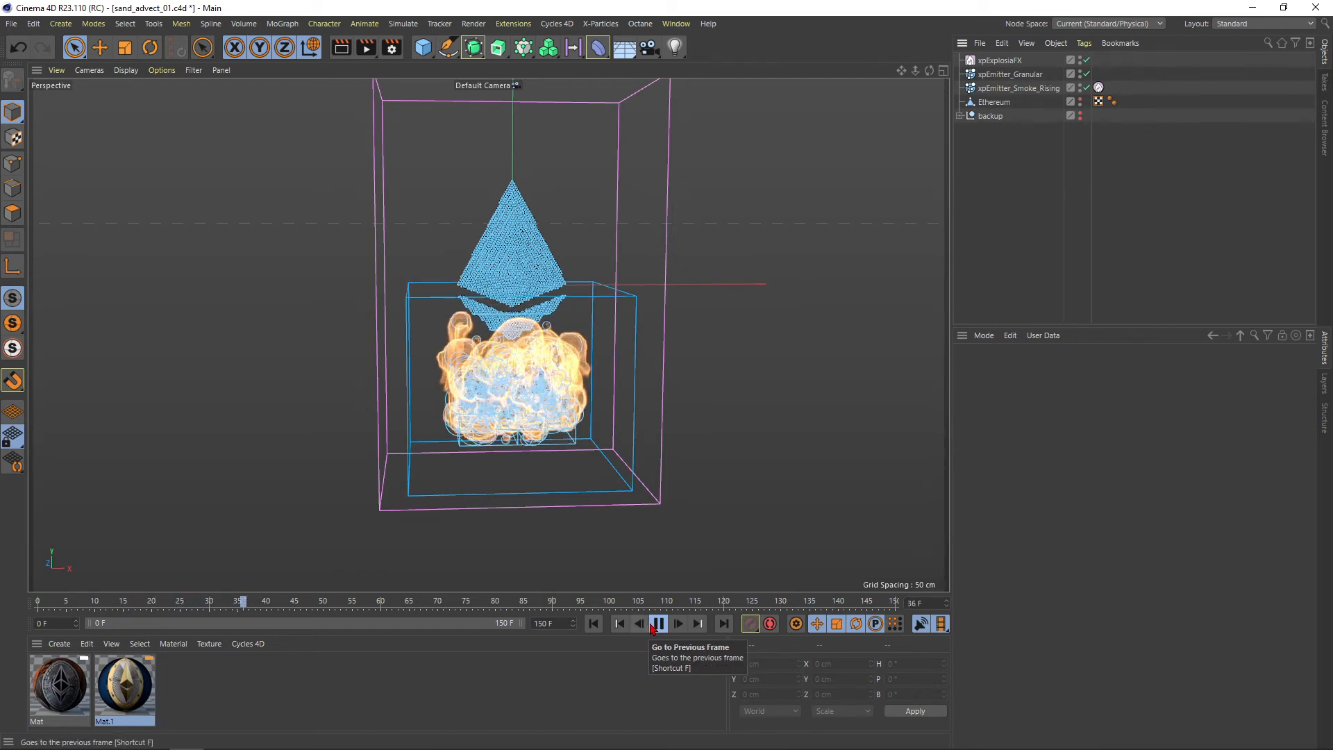
Hide xpExplosiaFX and xpEmitter_Smoke_Rising in the viewport and play the advected granular particles on their own
{"action": "left_click", "coordinate": [658, 624]}
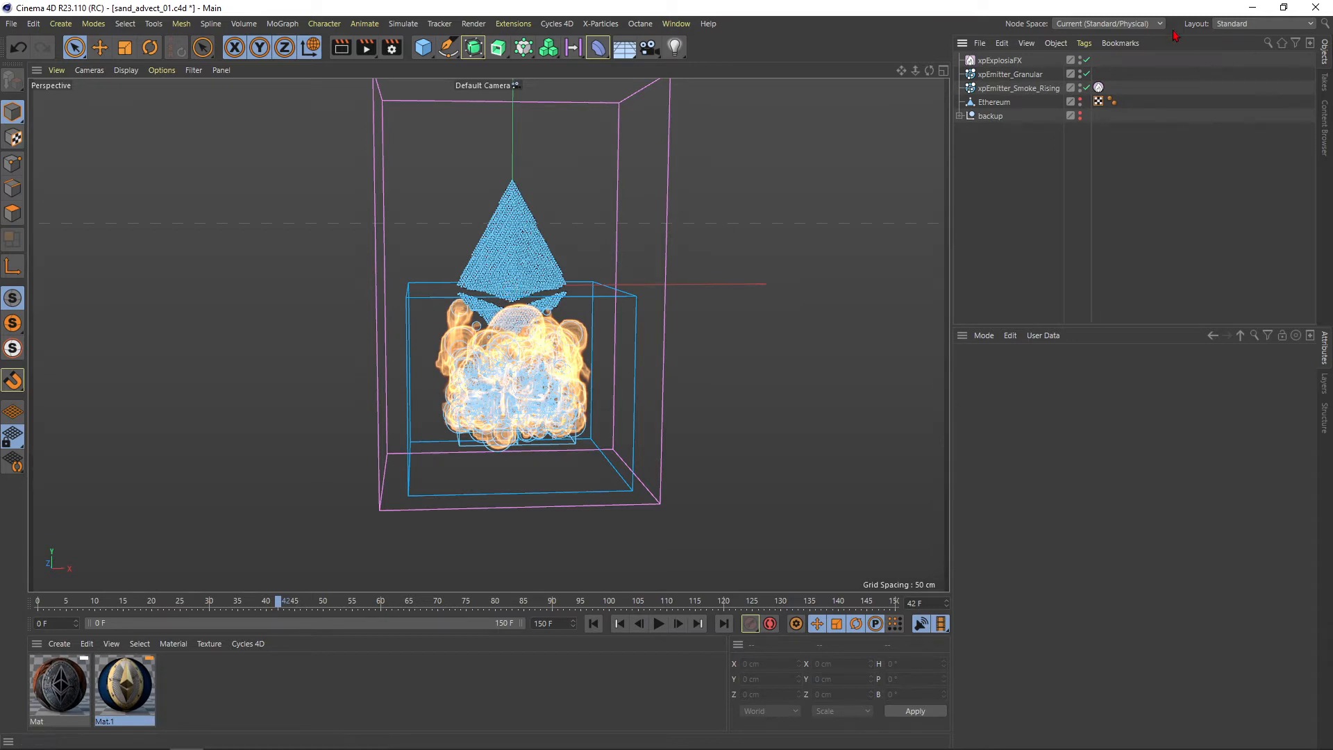
{"action": "left_click", "coordinate": [1080, 58]}
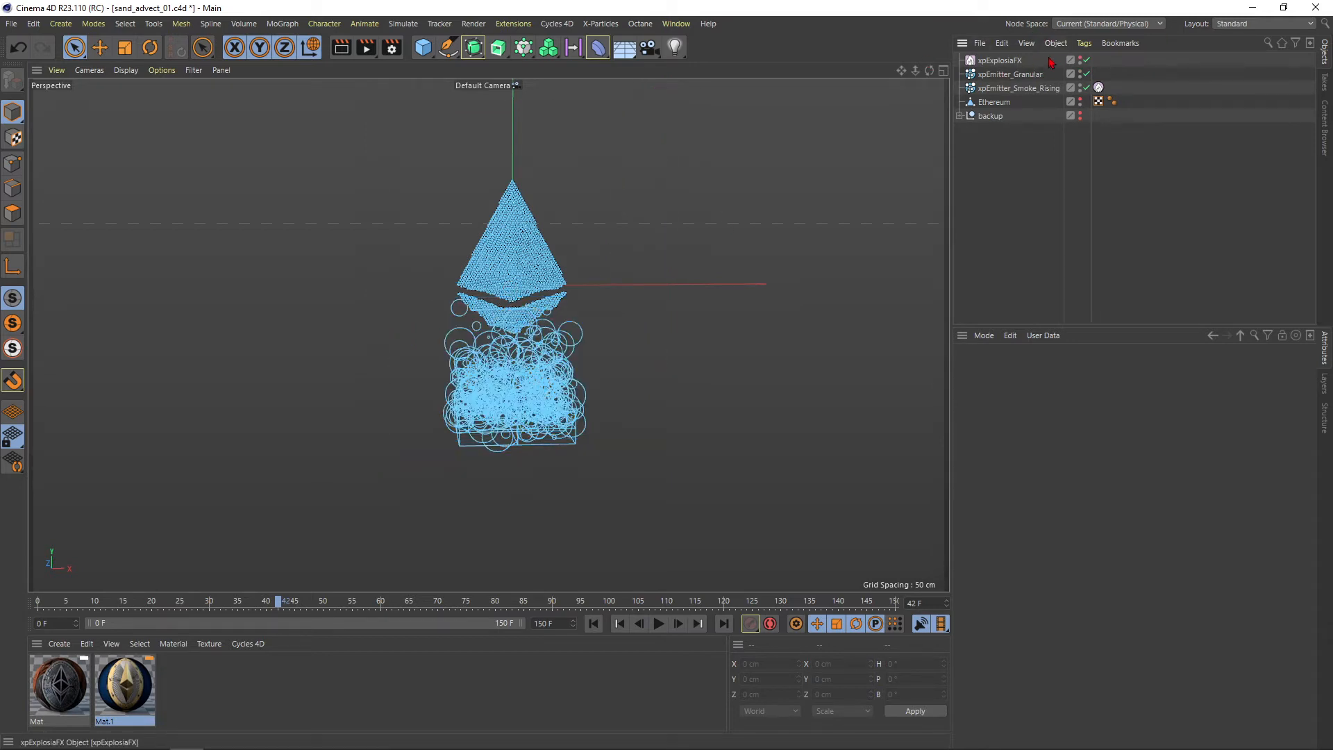
{"action": "left_click", "coordinate": [1081, 88]}
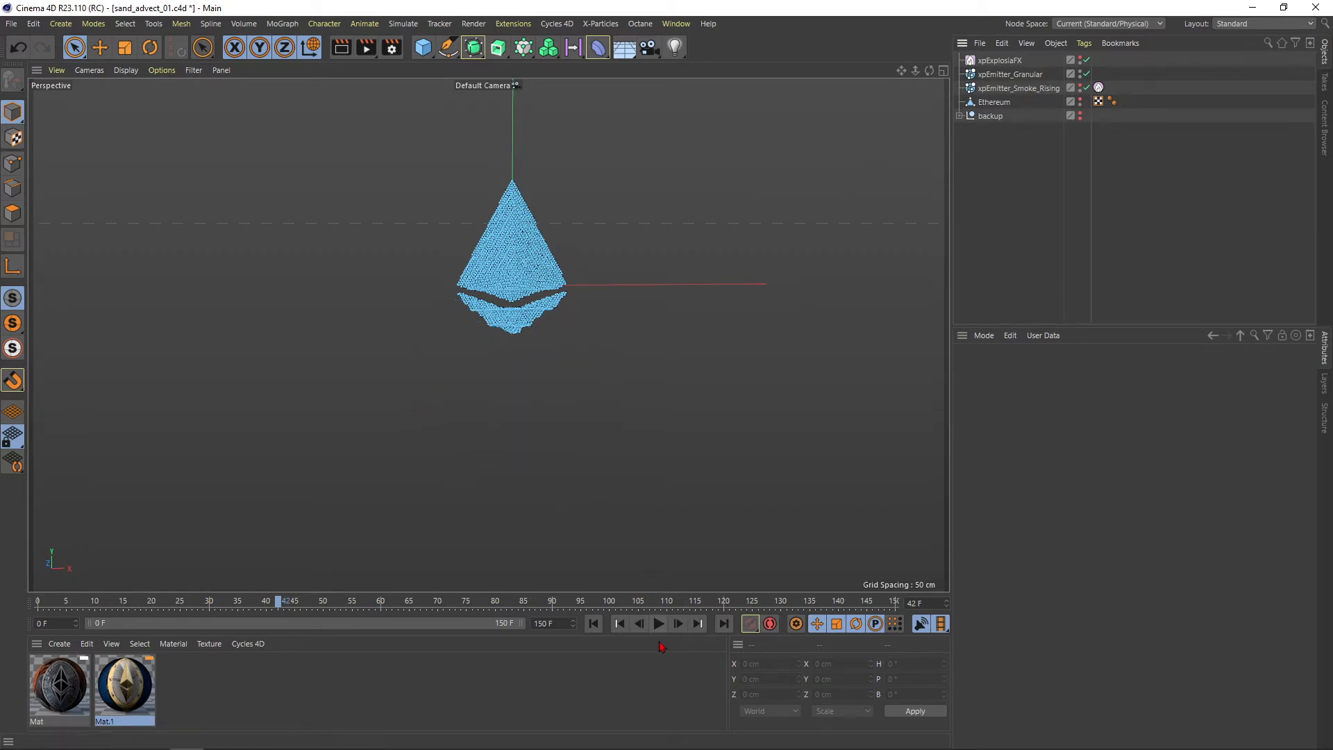
{"action": "left_click", "coordinate": [658, 623]}
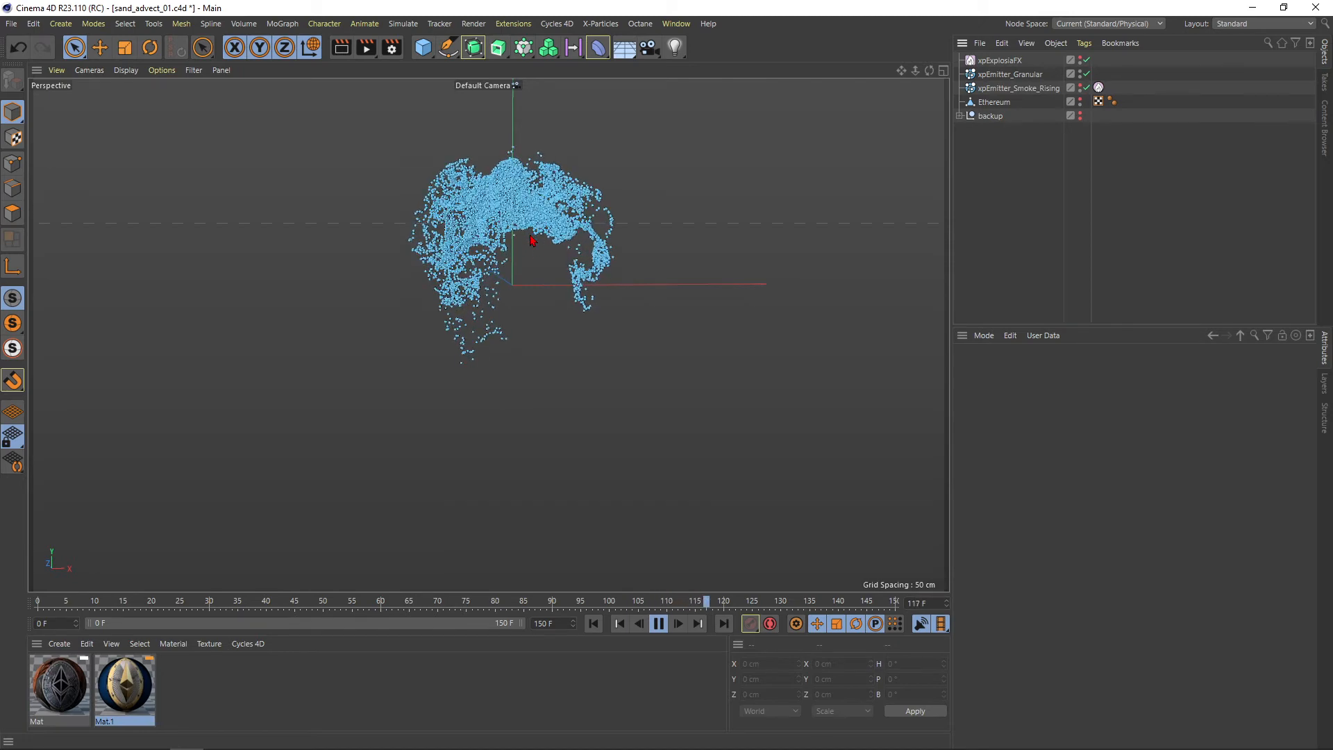
Add an xpFluidFX dynamics object to the scene and check the modifier list of xpEmitter_Smoke_Rising
{"action": "left_click", "coordinate": [600, 24]}
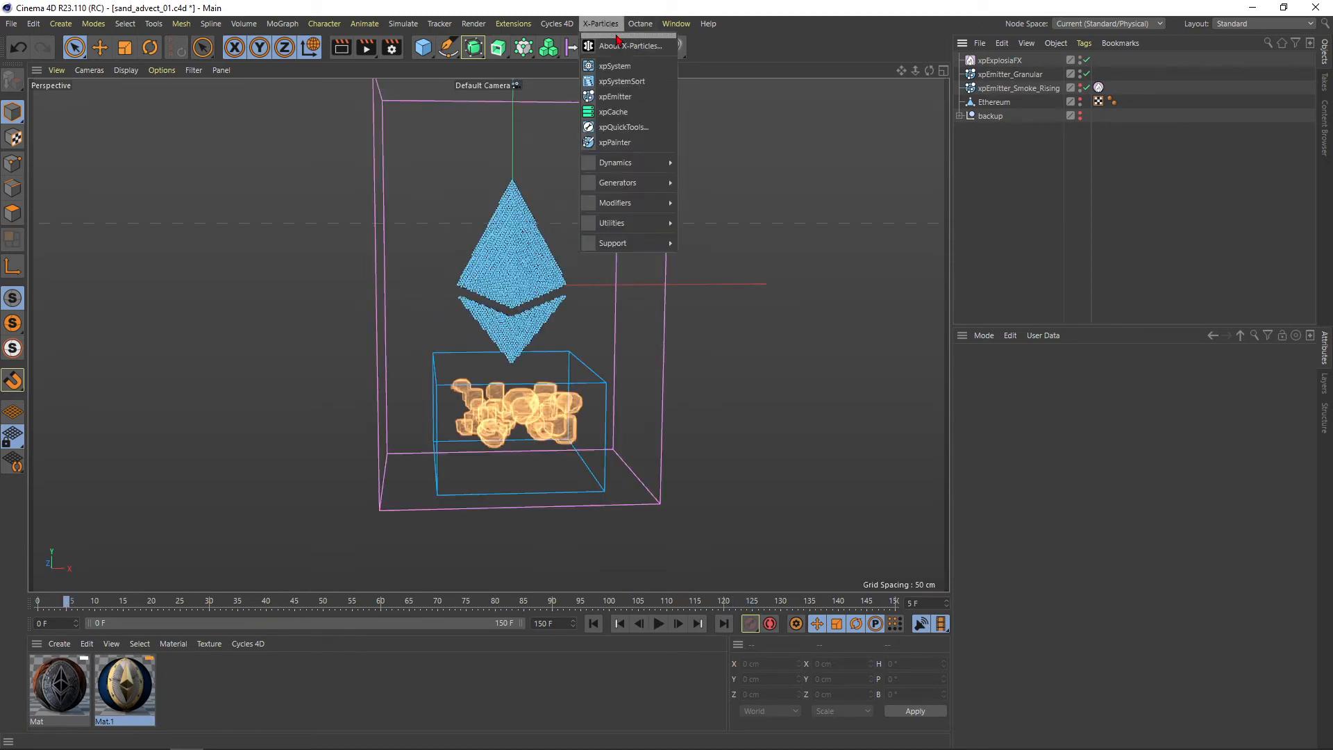
{"action": "mouse_move", "coordinate": [614, 165]}
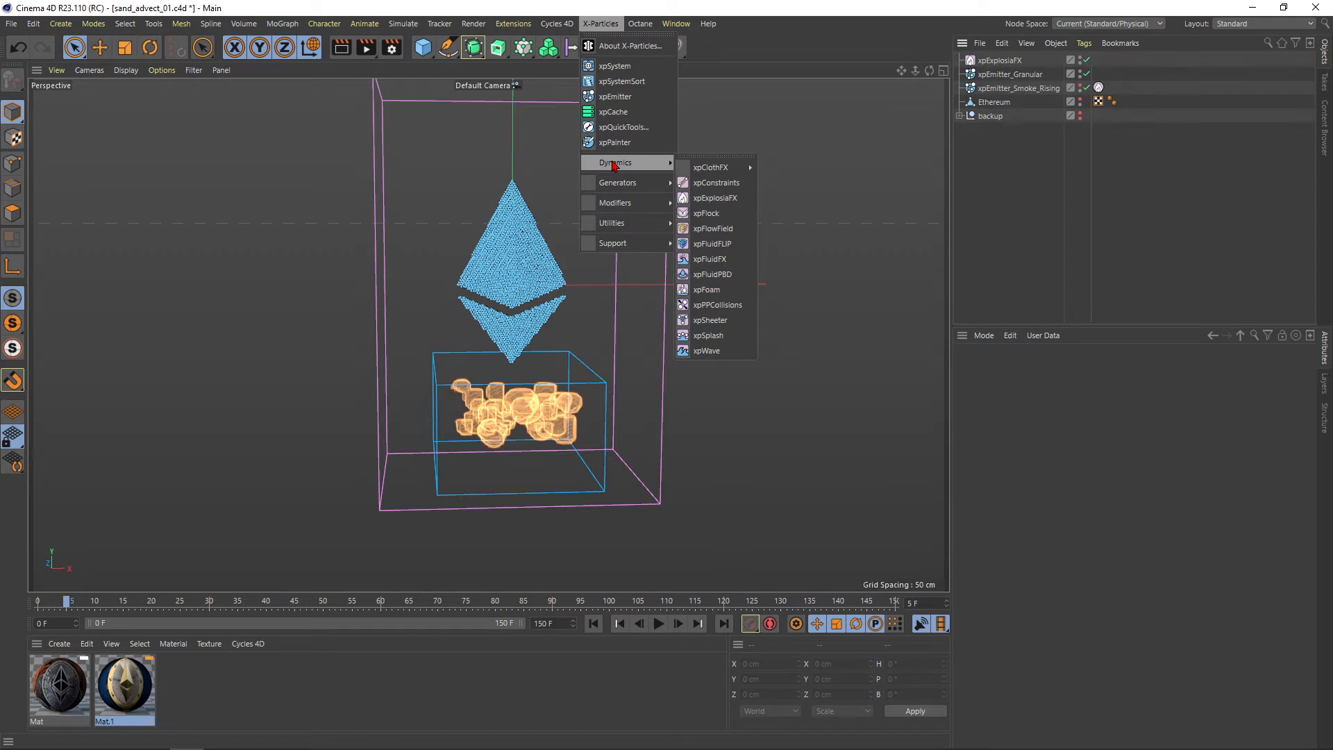
{"action": "left_click", "coordinate": [710, 259]}
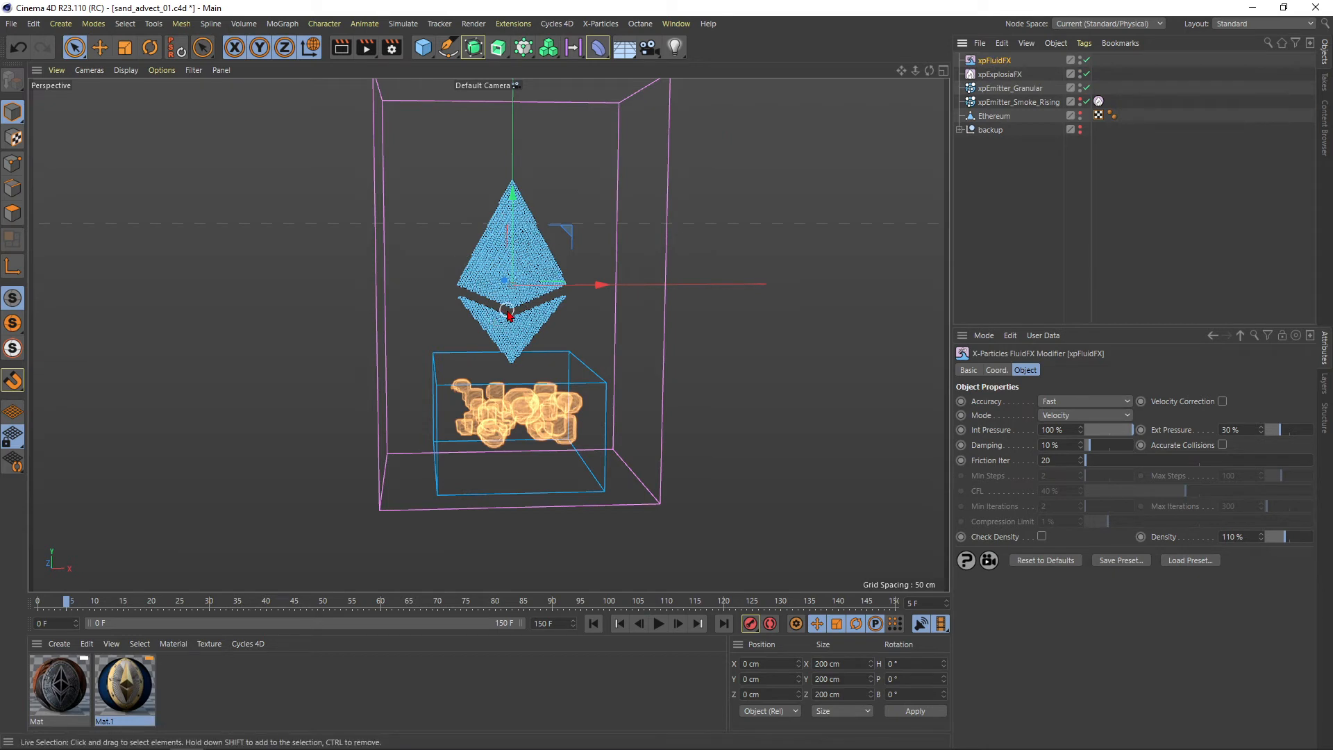
{"action": "left_click", "coordinate": [1040, 103]}
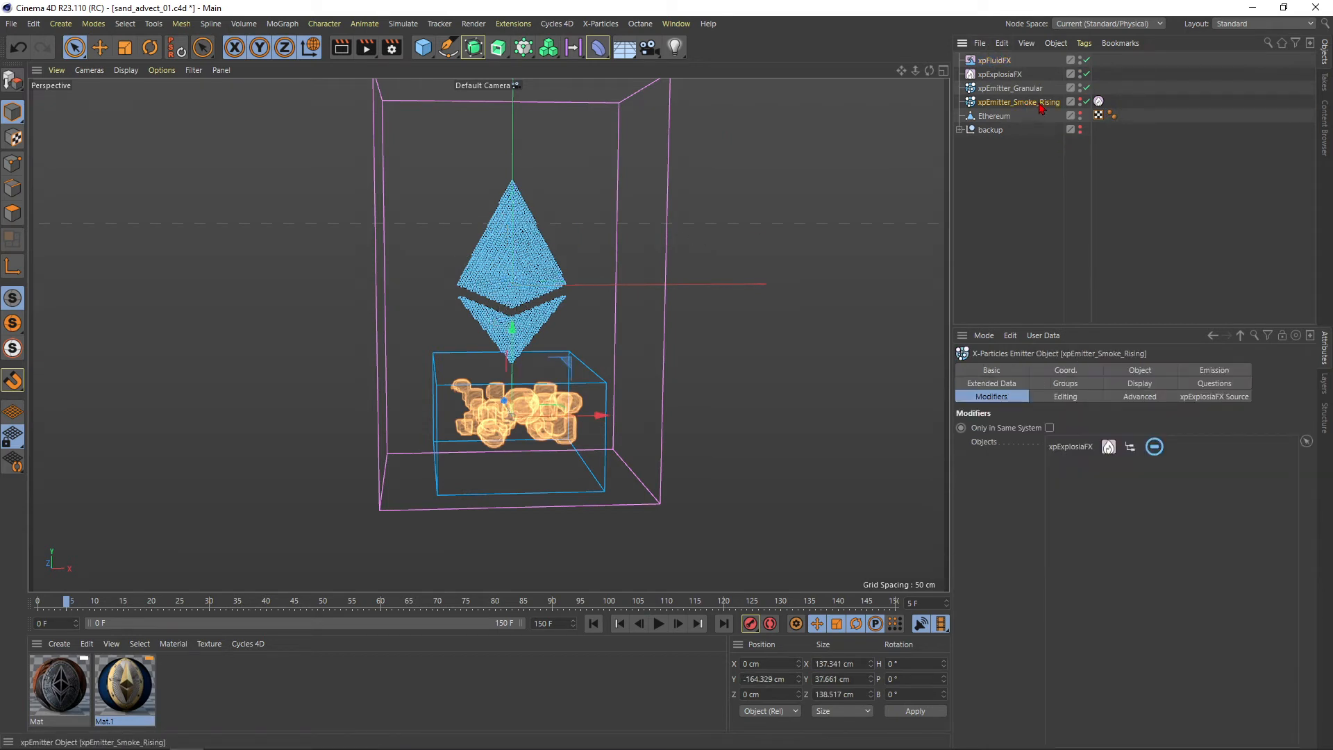
{"action": "left_click_drag", "start_coordinate": [995, 61], "coordinate": [1074, 462]}
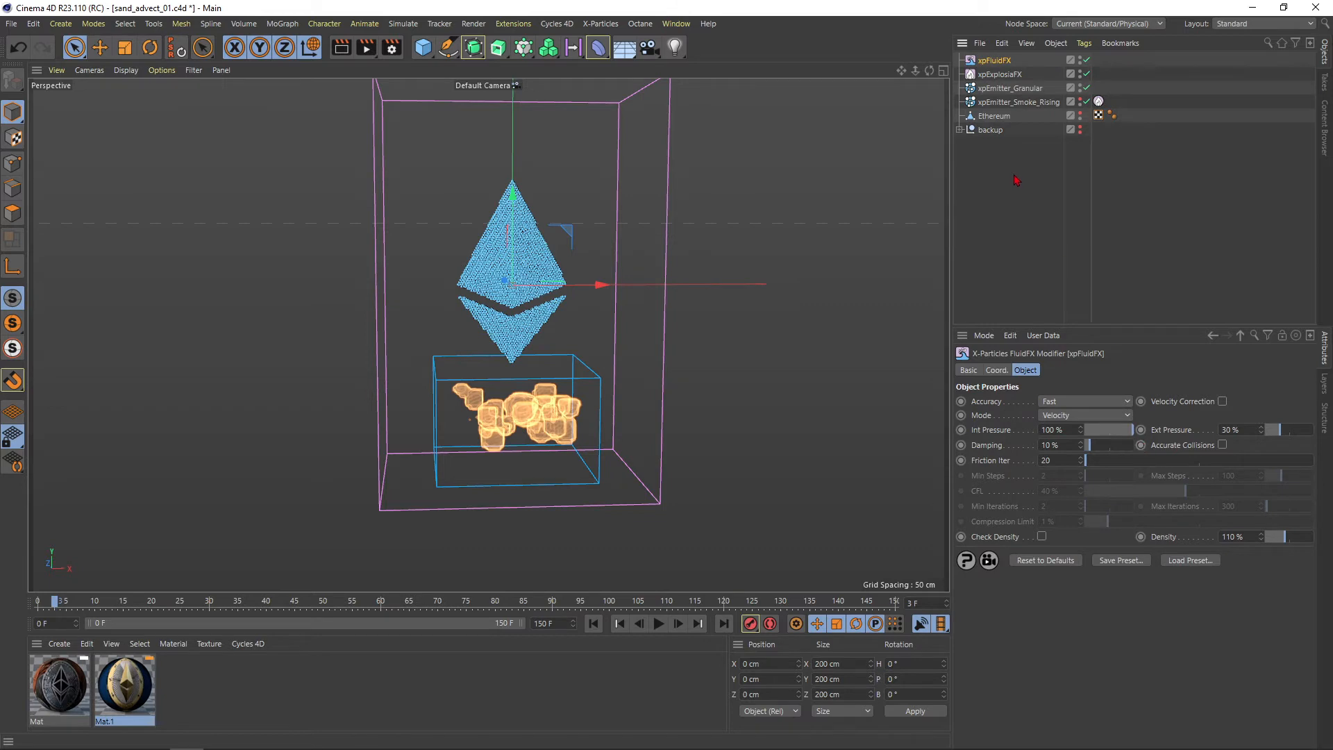
In the fluid data of xpEmitter_Granular, set Fluid Type to Granular and Friction to 100 %
{"action": "left_click", "coordinate": [1019, 89]}
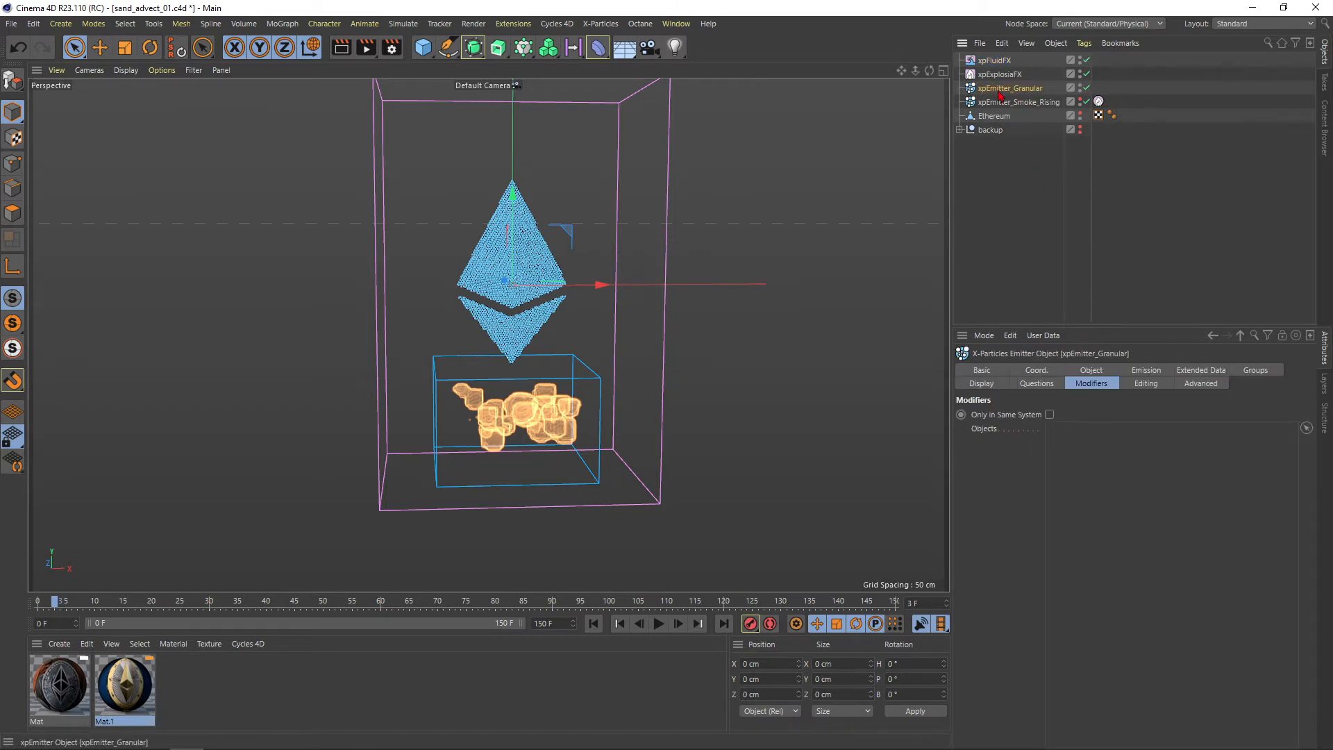
{"action": "left_click", "coordinate": [1201, 375]}
{"action": "left_click", "coordinate": [1080, 415]}
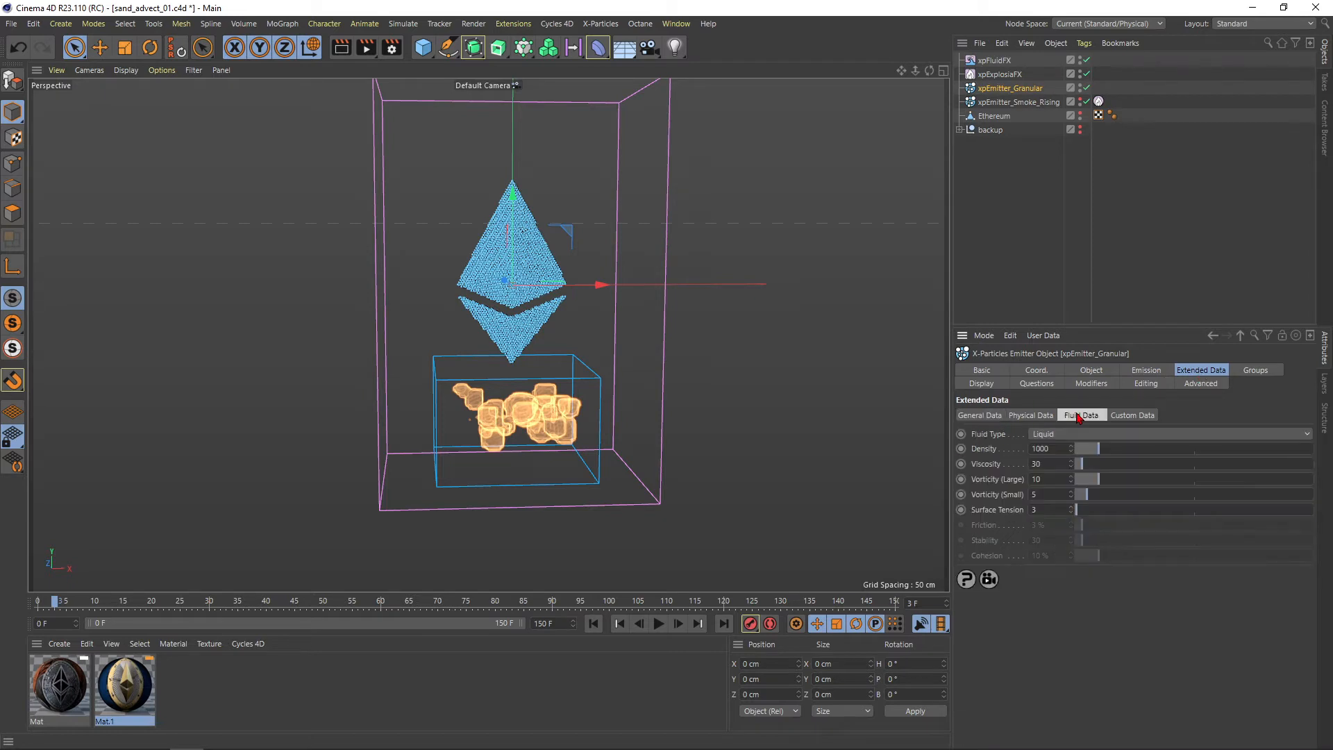
{"action": "left_click", "coordinate": [1057, 434]}
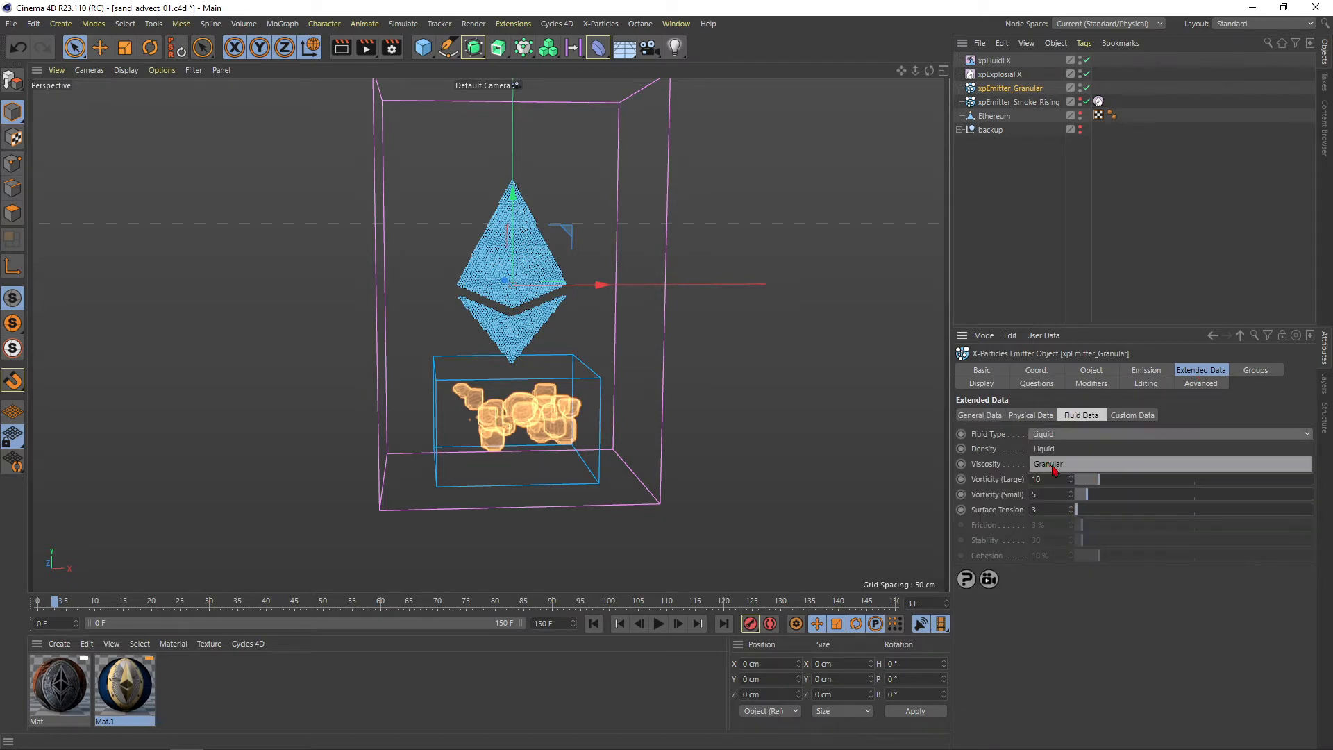
{"action": "left_click", "coordinate": [1054, 464]}
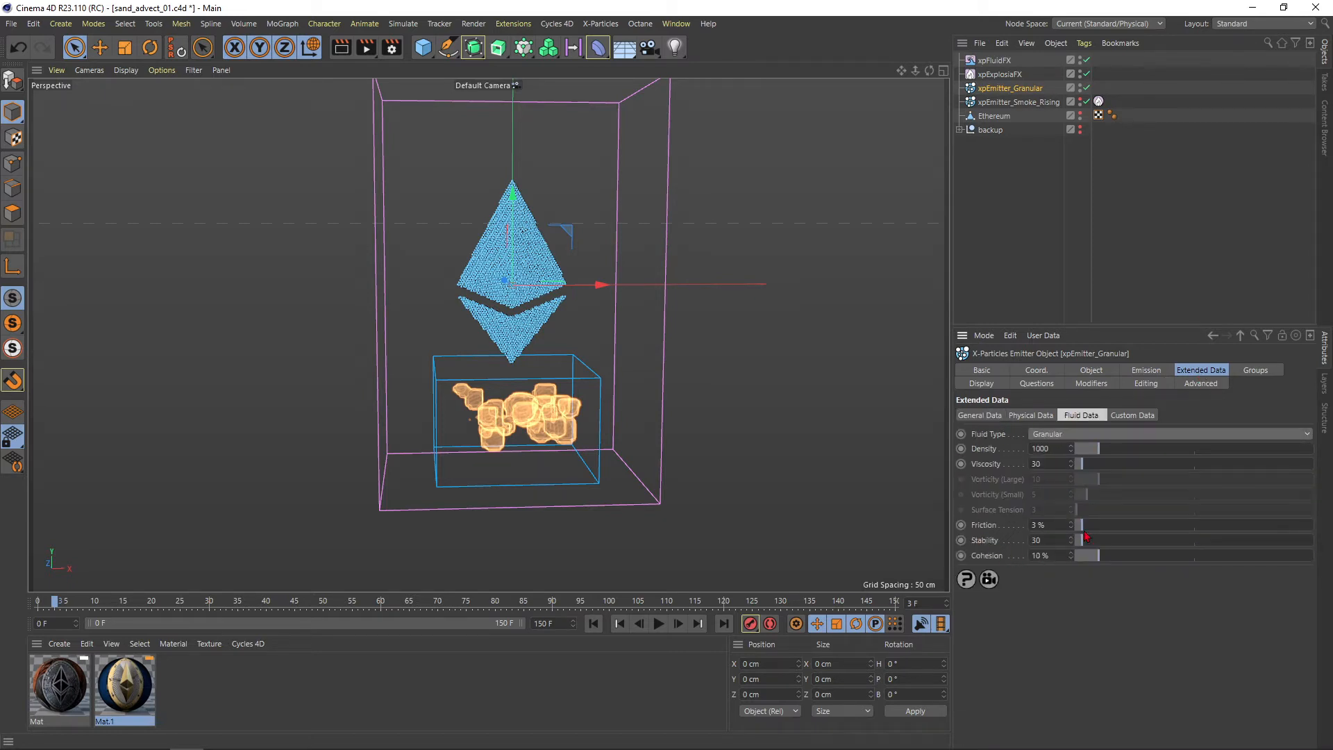
{"action": "double_click", "coordinate": [1034, 525]}
{"action": "type", "text": "100"}
{"action": "key", "text": "Return"}
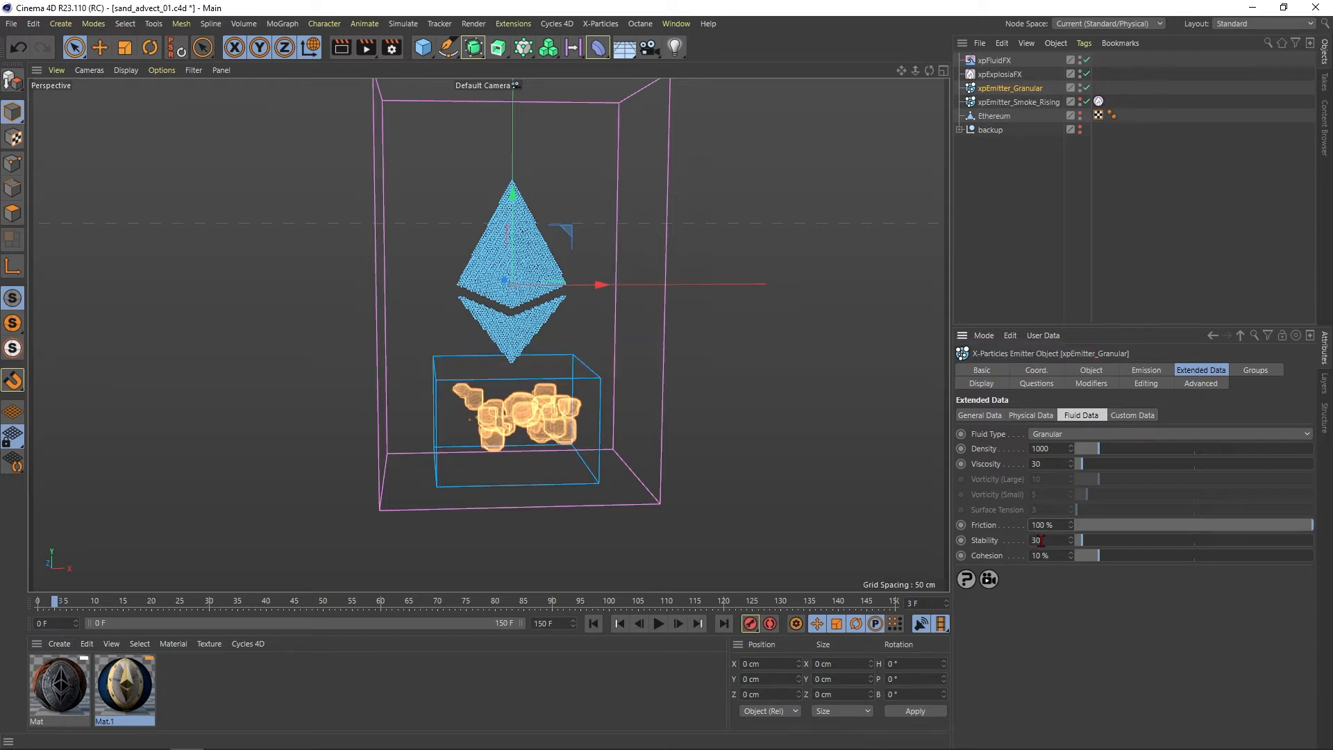
Try Stability values of 1000 and 10 in the fluid data of xpEmitter_Granular
{"action": "double_click", "coordinate": [1041, 540]}
{"action": "type", "text": "1000"}
{"action": "key", "text": "Return"}
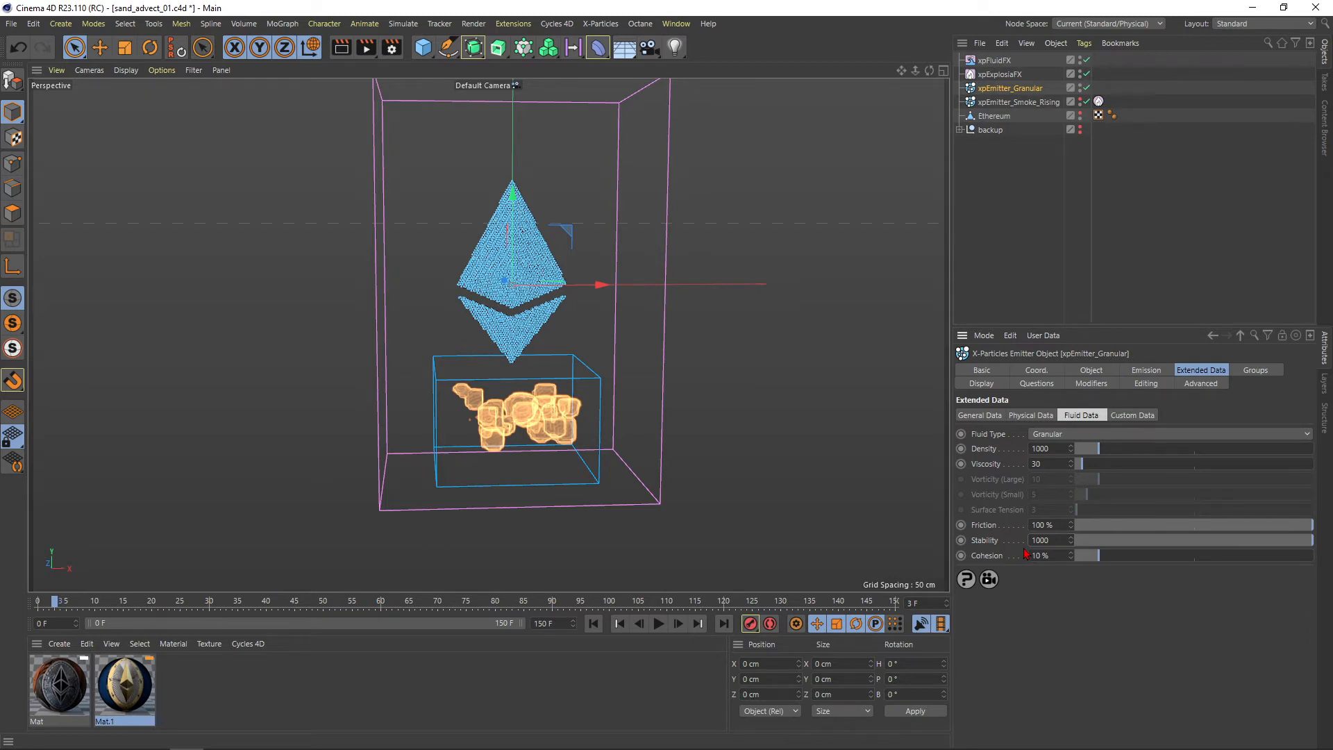
{"action": "double_click", "coordinate": [1051, 540]}
{"action": "type", "text": "10"}
{"action": "key", "text": "Return"}
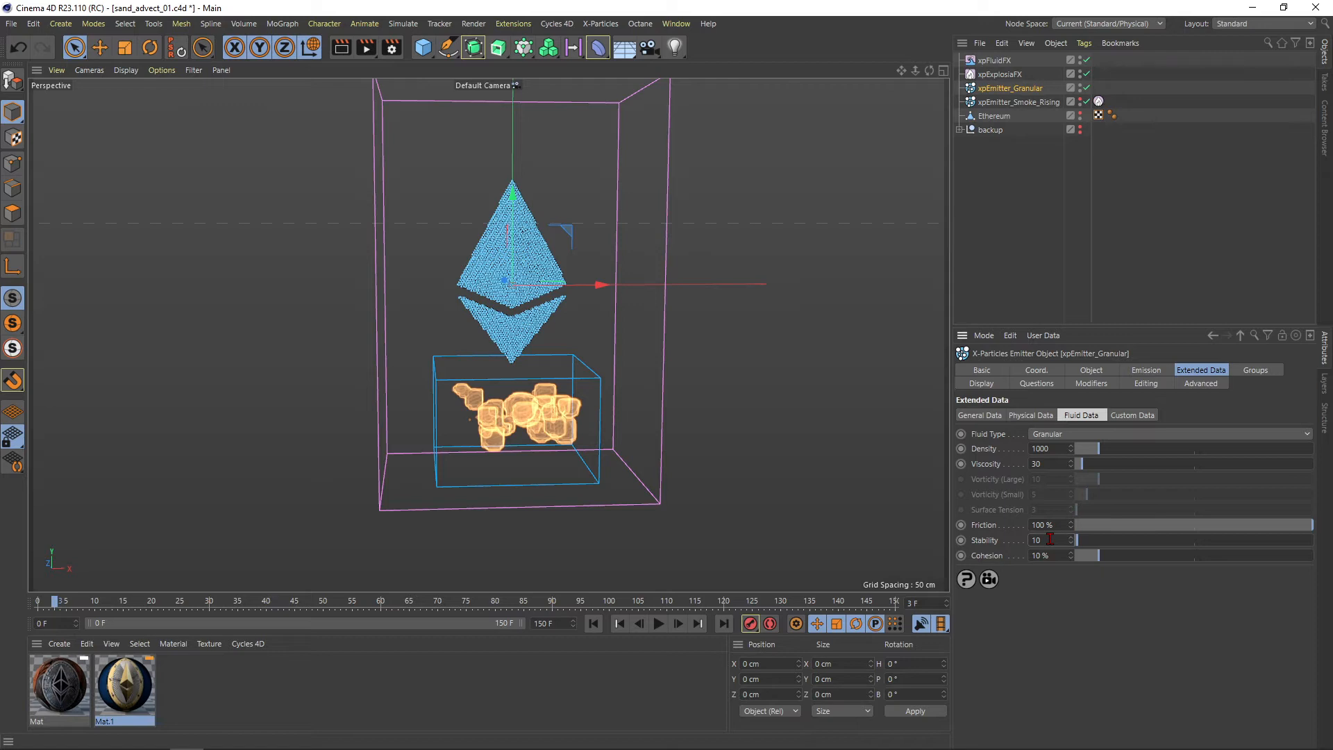
Set the Stability of xpEmitter_Granular to 12 and briefly replay the simulation from the first frame
{"action": "left_click_drag", "start_coordinate": [1050, 540], "coordinate": [1027, 543]}
{"action": "type", "text": "12"}
{"action": "key", "text": "Return"}
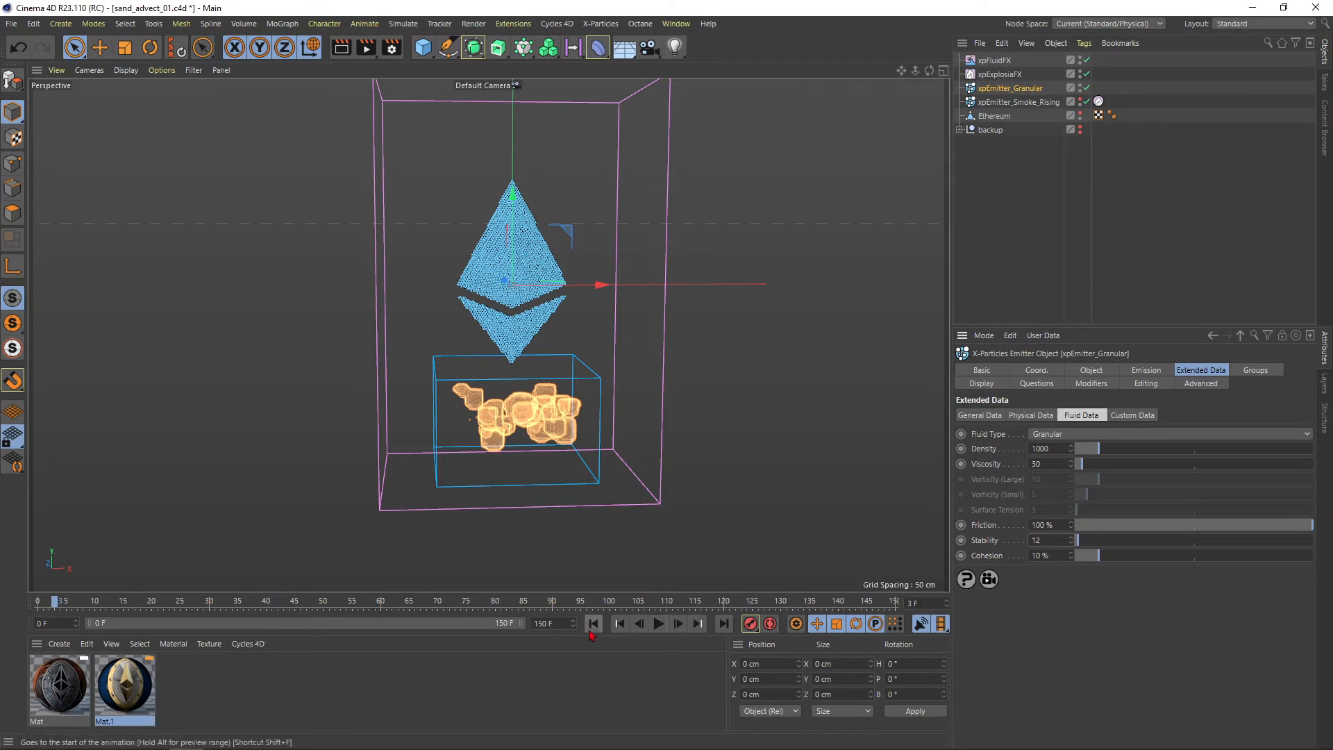
{"action": "left_click", "coordinate": [594, 623]}
{"action": "left_click", "coordinate": [659, 623]}
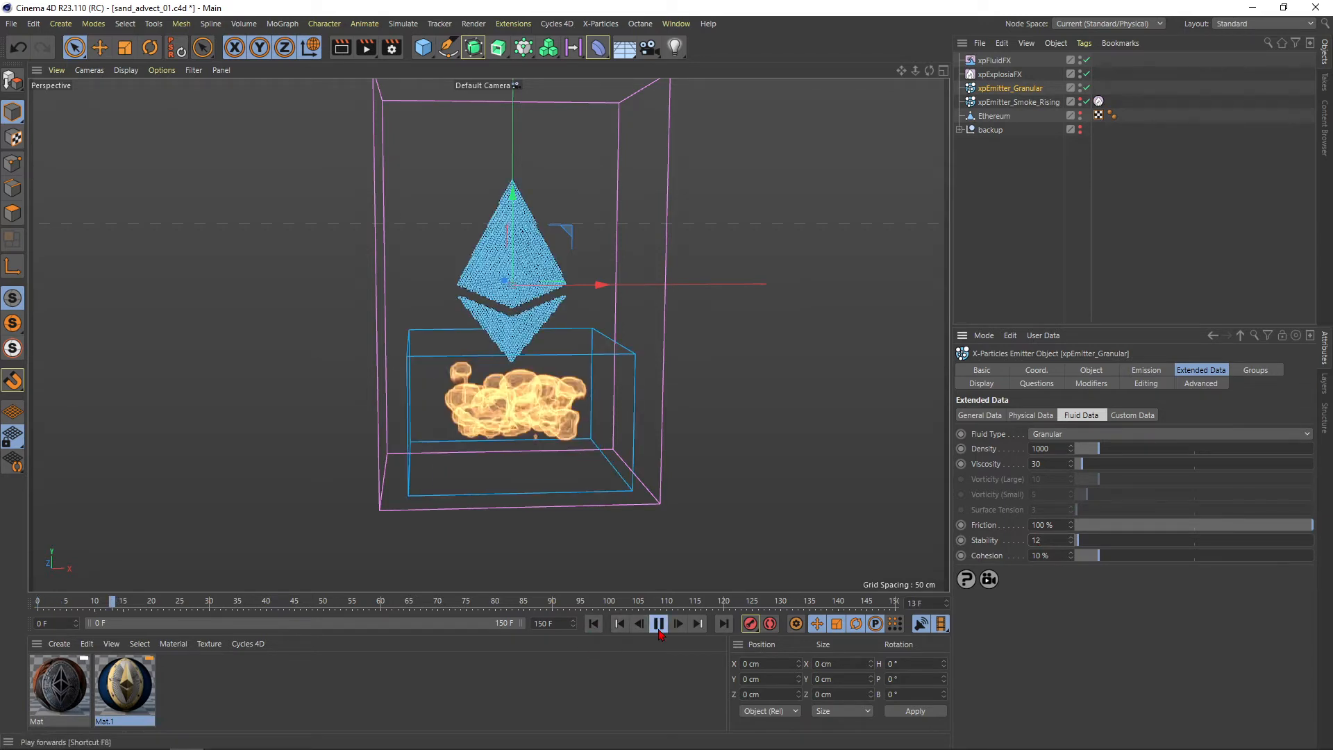
{"action": "left_click", "coordinate": [659, 623]}
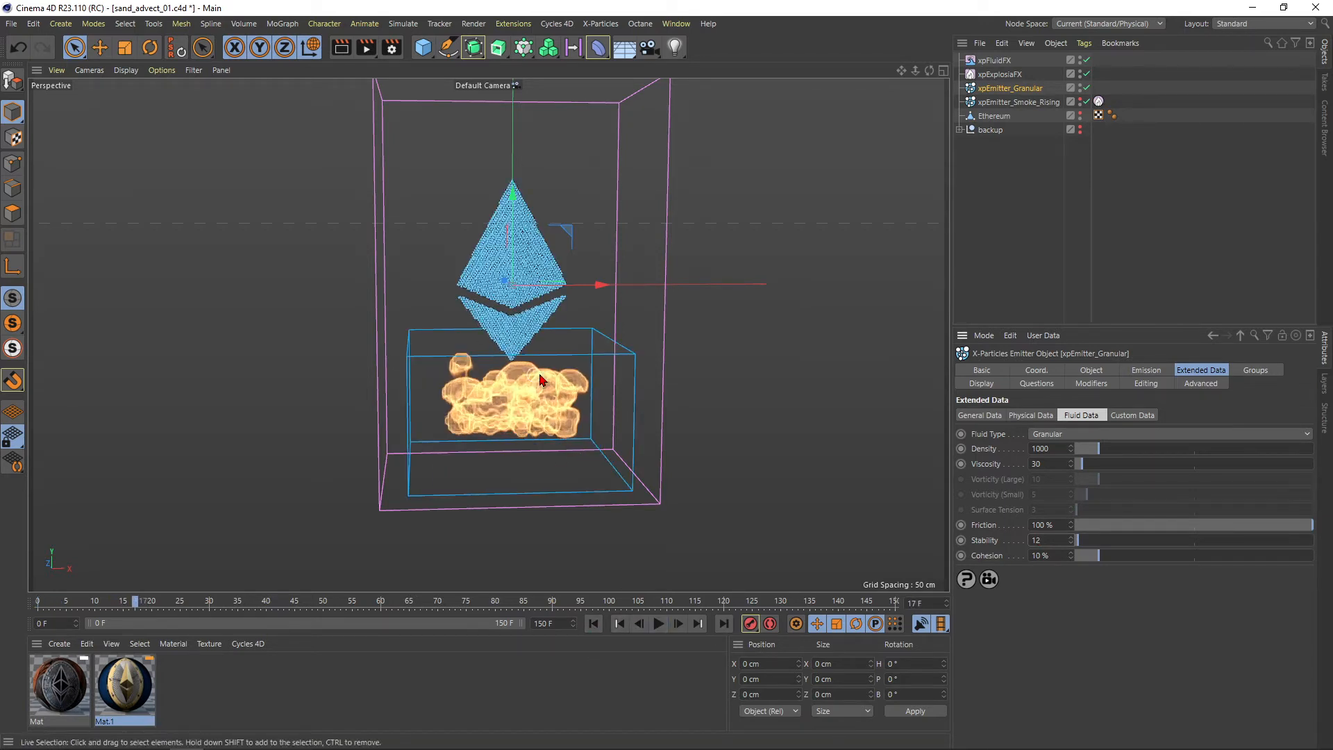
Add an xpCache object, keep its Cache Type at External (Files) and build the cache
{"action": "left_click", "coordinate": [945, 238]}
{"action": "left_click", "coordinate": [601, 23]}
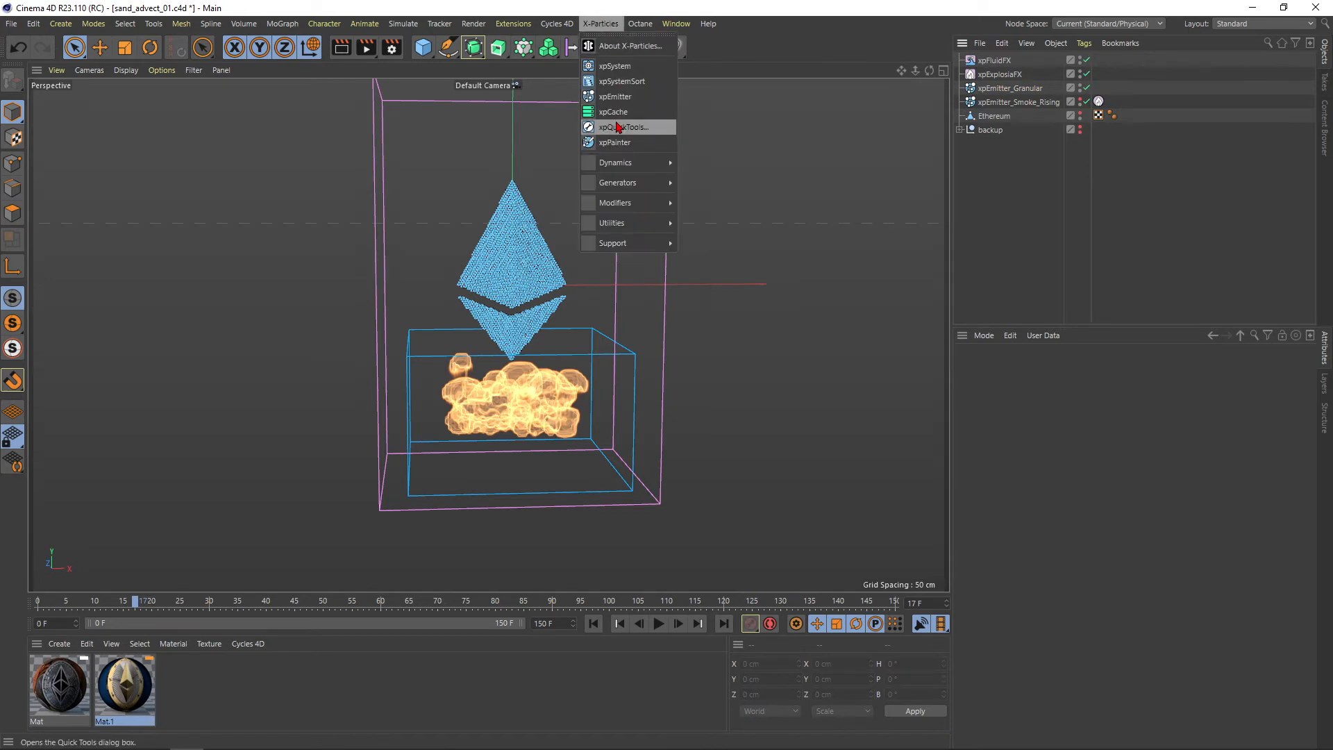
{"action": "left_click", "coordinate": [614, 112]}
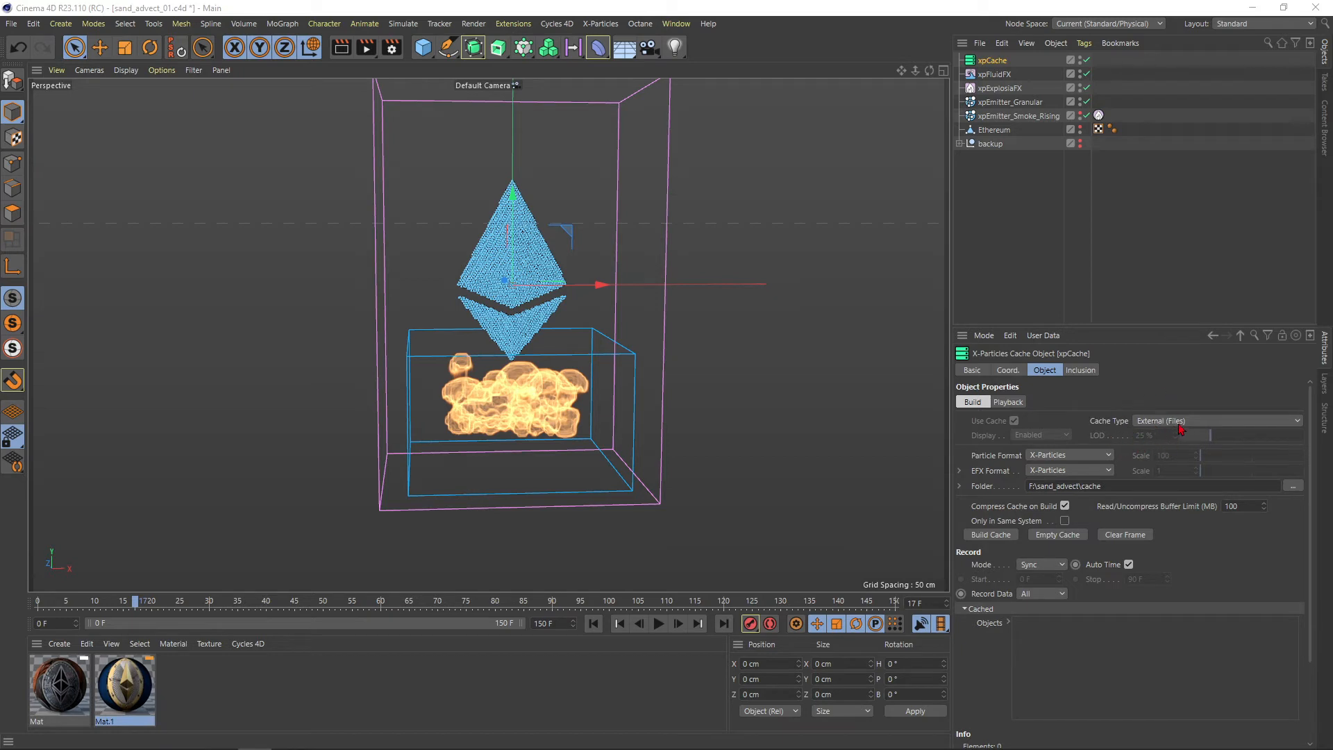
{"action": "left_click", "coordinate": [1189, 421]}
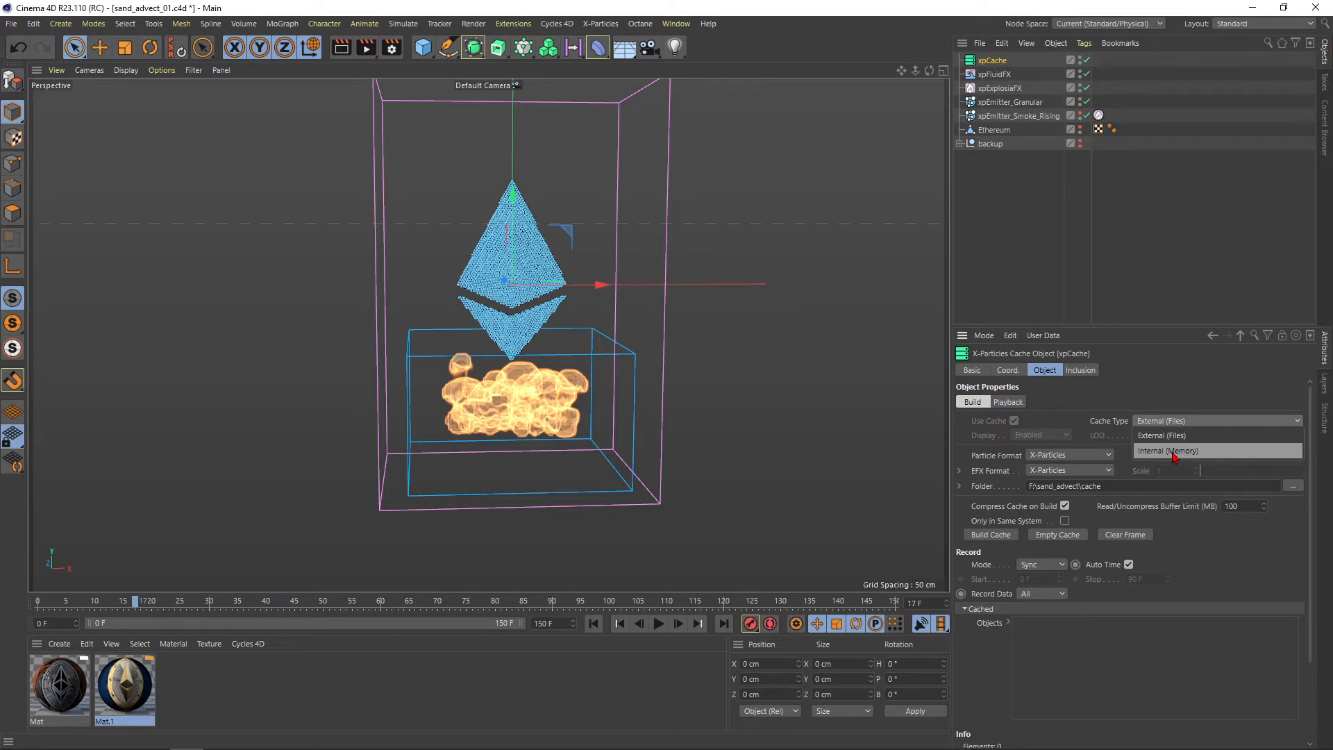
{"action": "left_click", "coordinate": [1155, 436]}
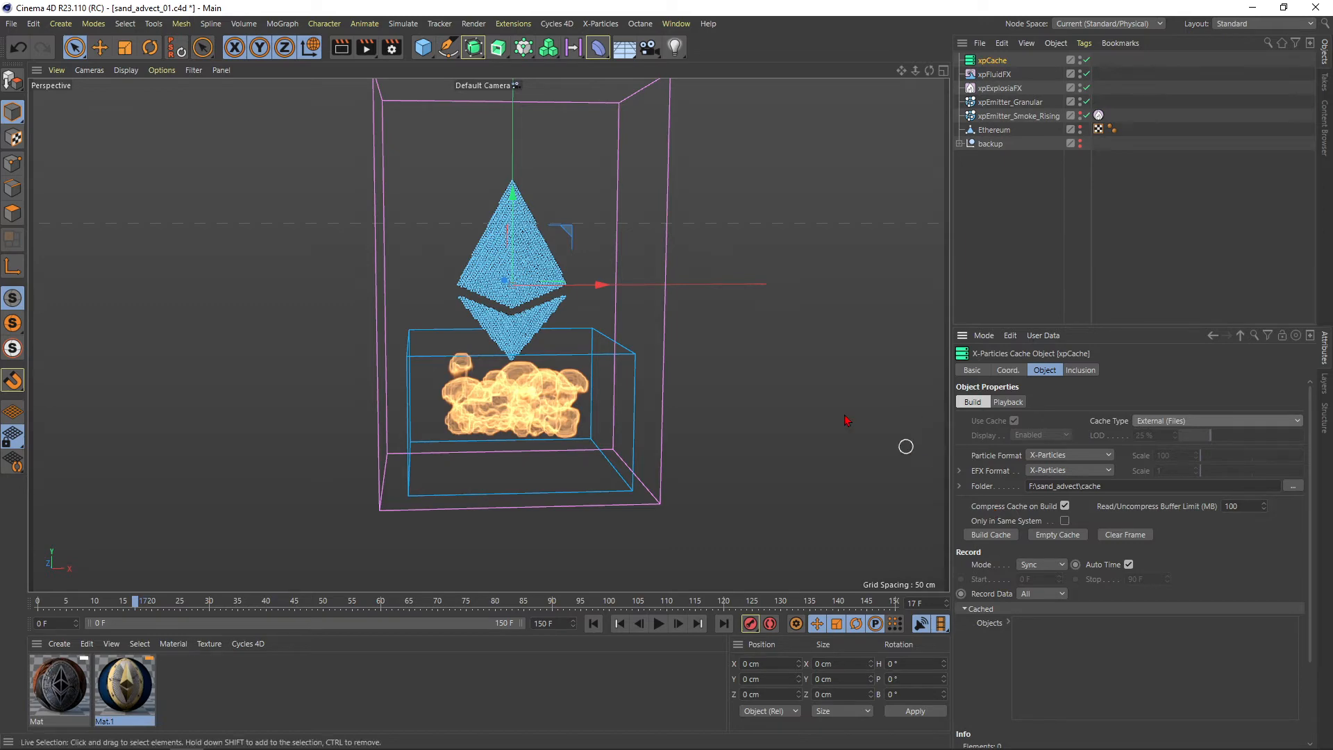
{"action": "left_click", "coordinate": [988, 536]}
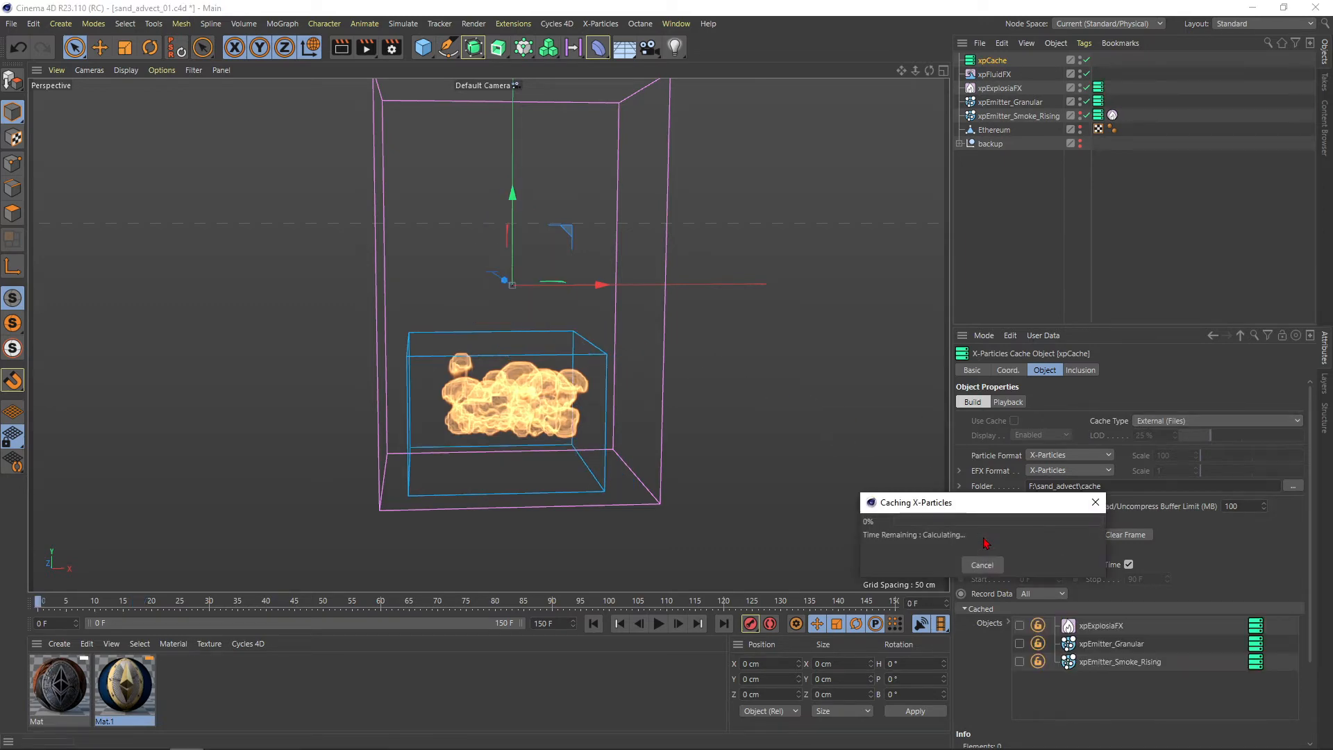
Play the cached simulation partway and hide the xpExplosiaFX smoke in the viewport
{"action": "left_click", "coordinate": [1018, 102]}
{"action": "left_click", "coordinate": [659, 624]}
{"action": "left_click", "coordinate": [659, 624]}
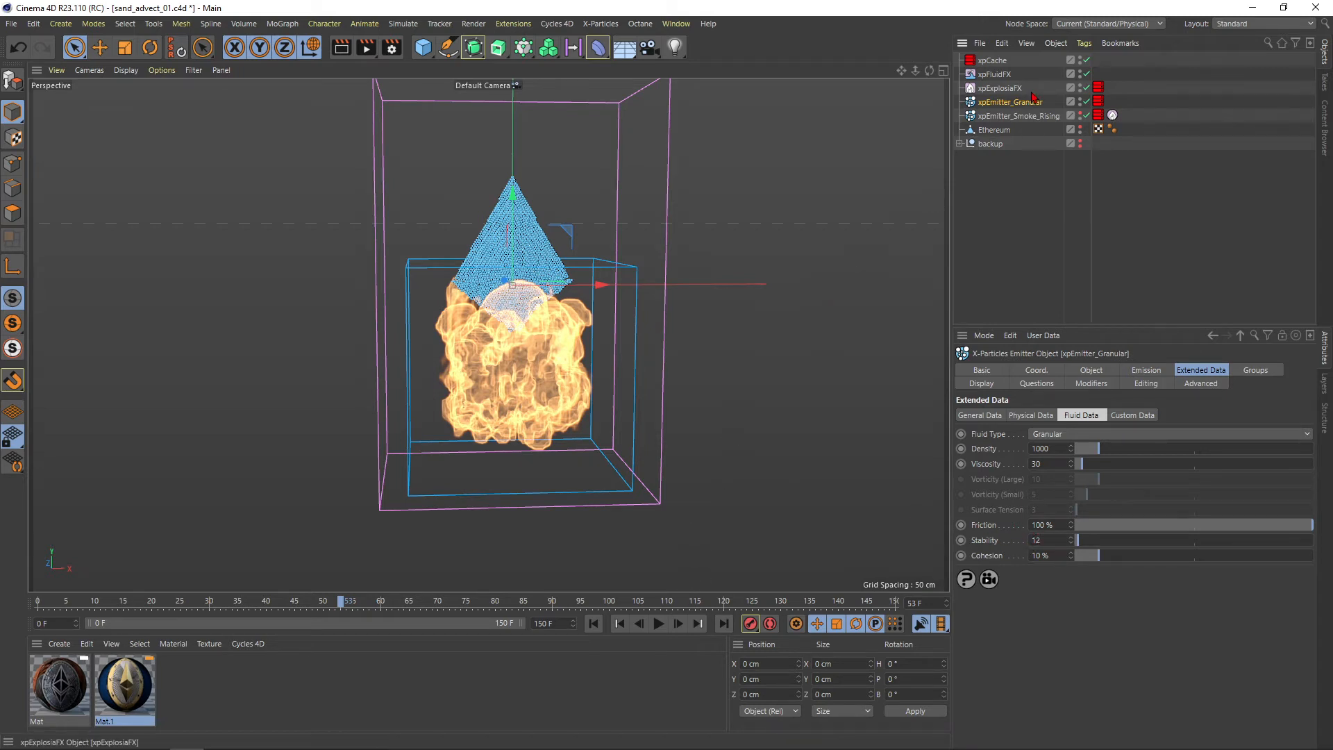
{"action": "left_click", "coordinate": [1085, 88]}
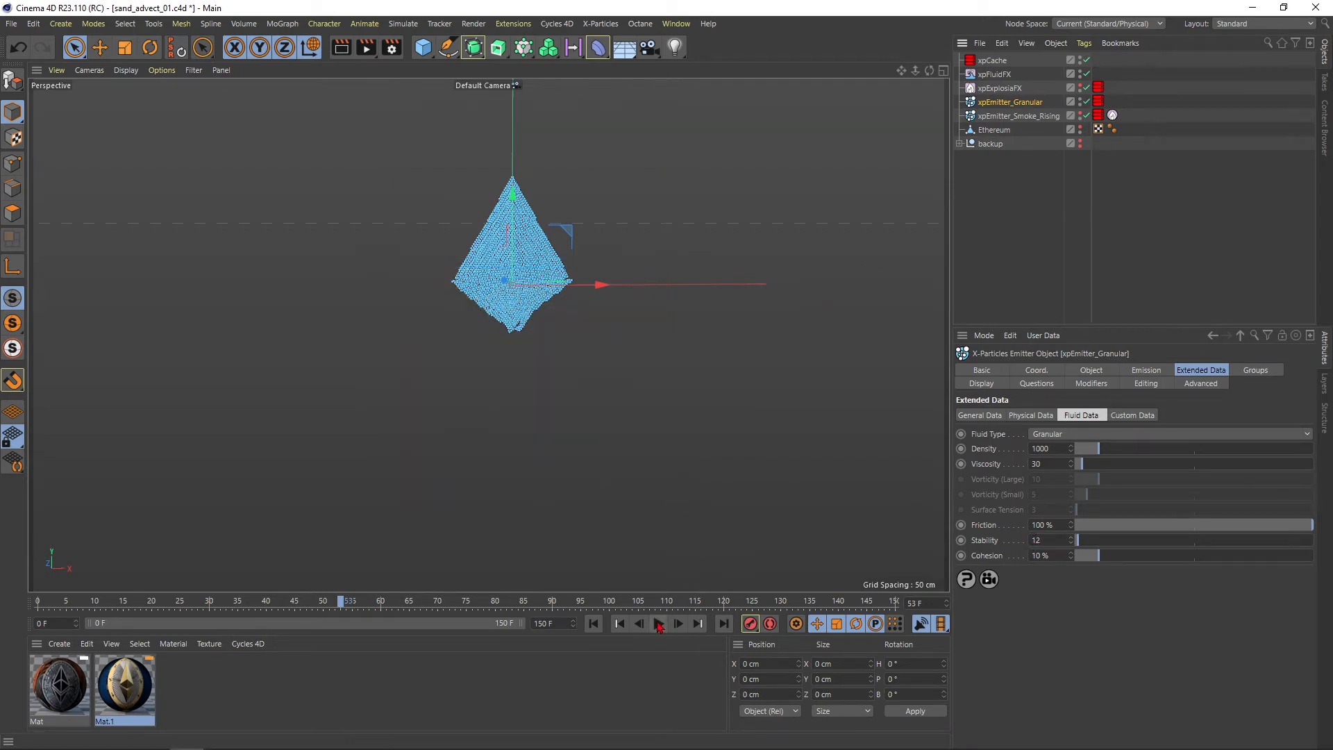
Play the cached granular particles on their own and scrub back and forth to inspect how they break apart
{"action": "left_click", "coordinate": [658, 623]}
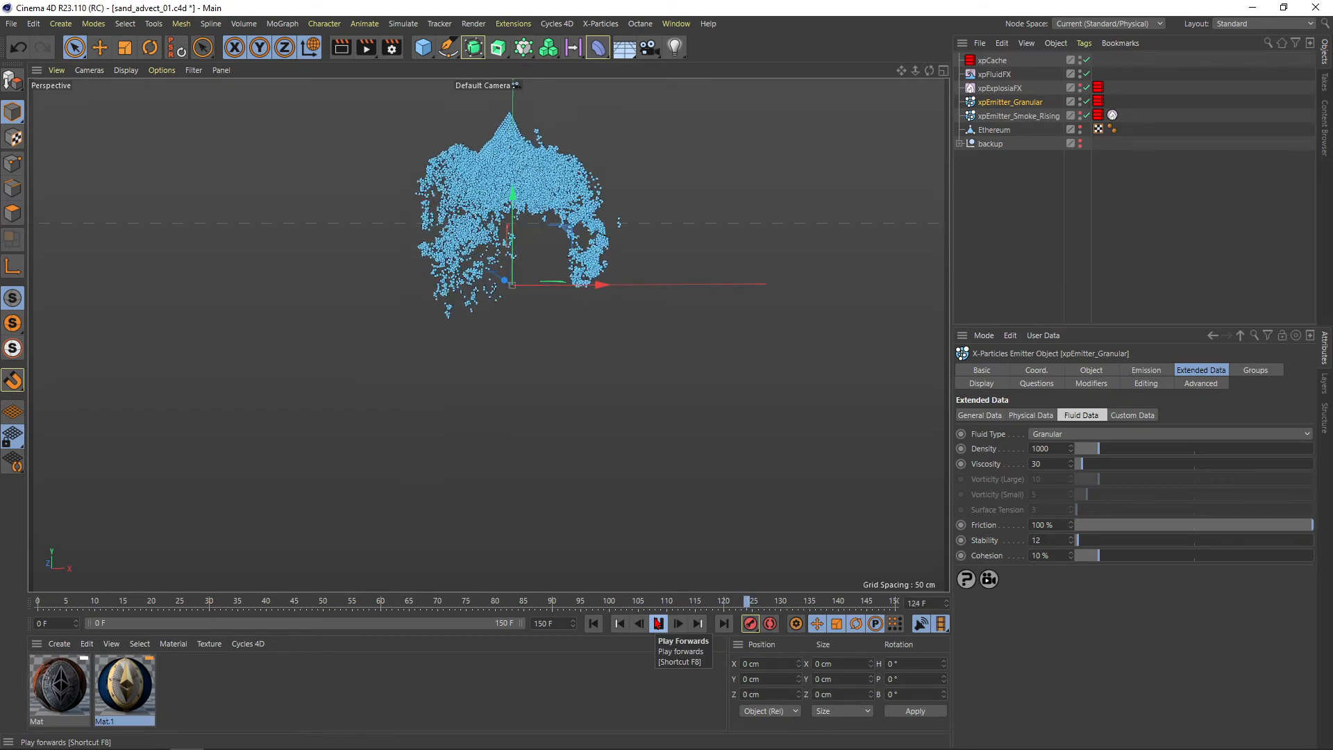
{"action": "left_click", "coordinate": [658, 623]}
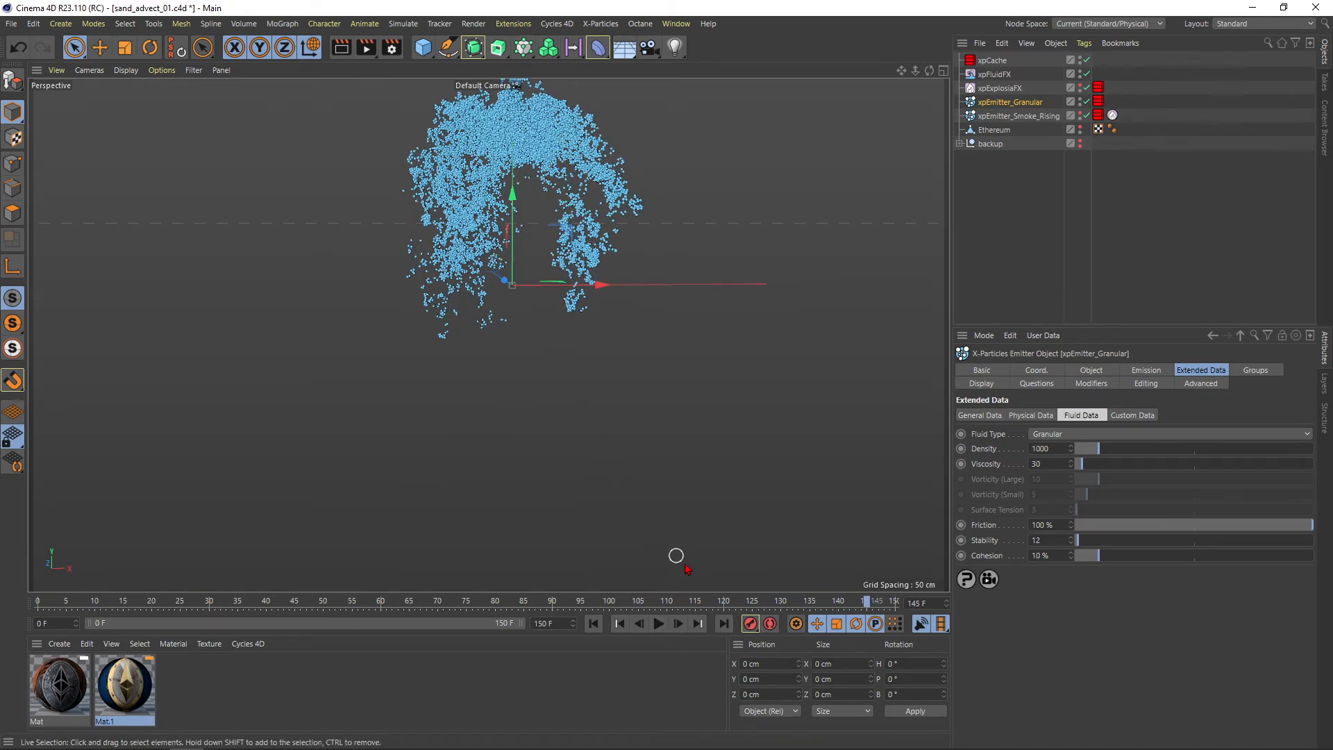
{"action": "left_click_drag", "start_coordinate": [769, 600], "coordinate": [552, 587]}
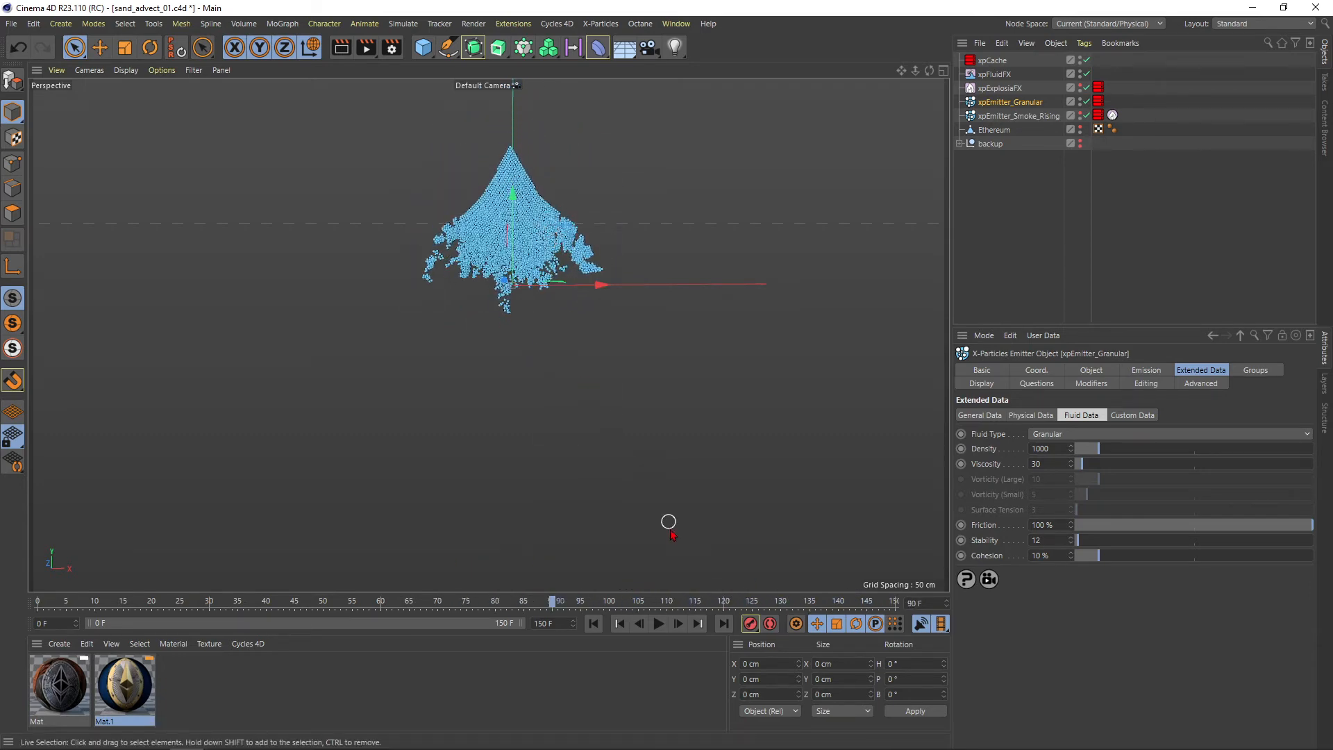
{"action": "left_click_drag", "start_coordinate": [682, 595], "coordinate": [72, 594]}
{"action": "left_click_drag", "start_coordinate": [84, 511], "coordinate": [649, 461]}
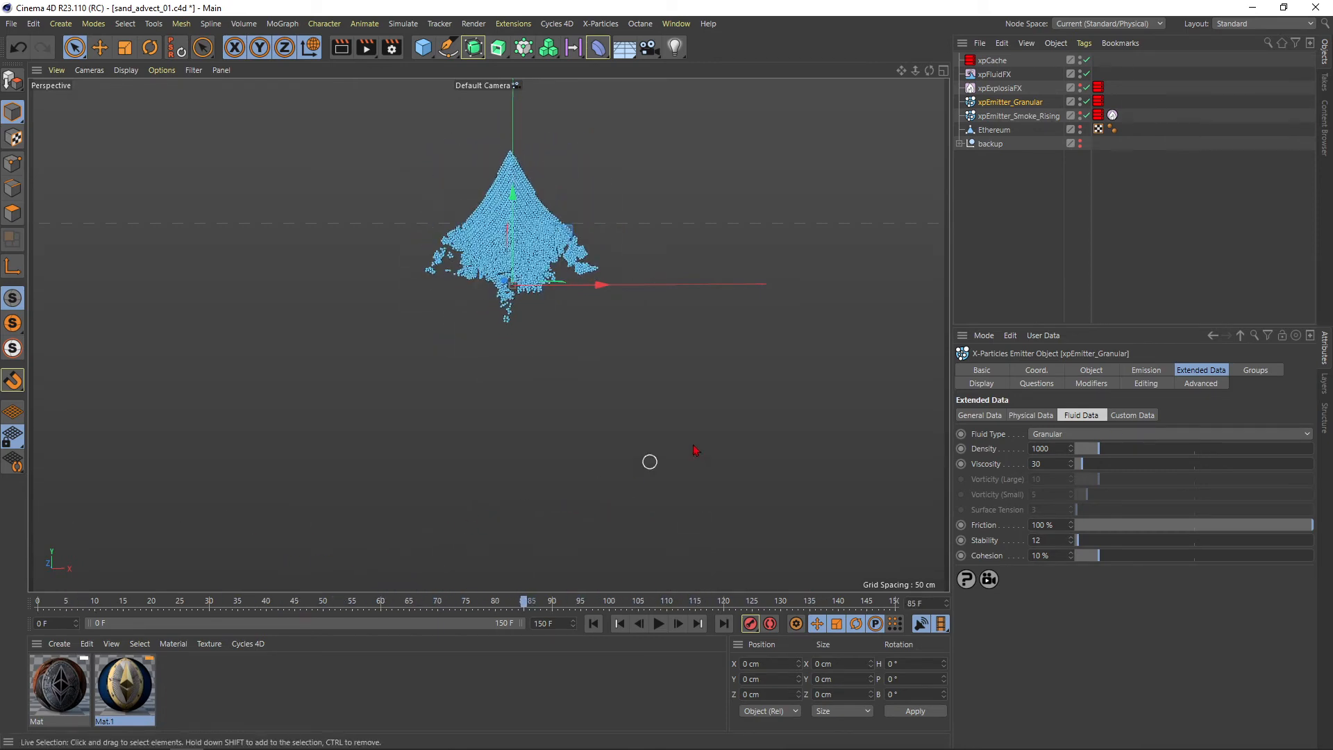
Set the Accuracy of xpFluidFX to Medium and return to the xpCache object
{"action": "left_click", "coordinate": [1000, 74]}
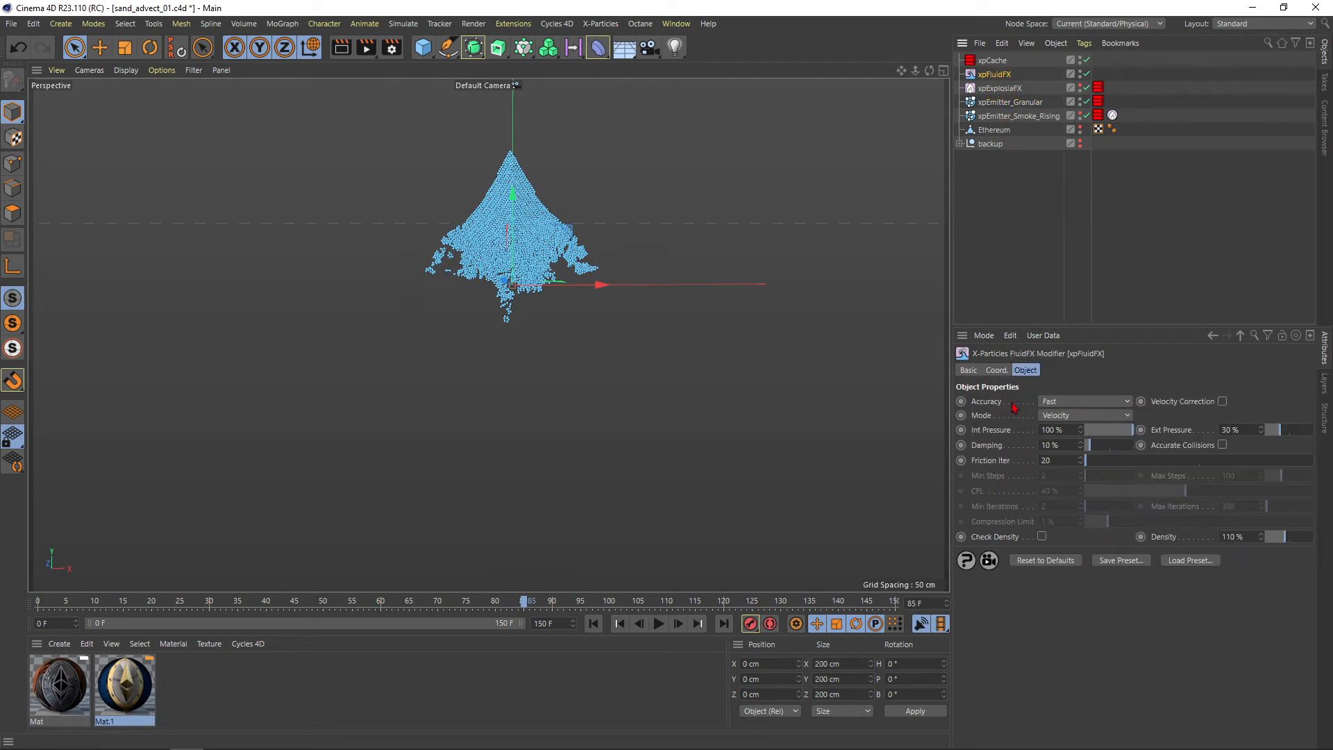
{"action": "left_click", "coordinate": [1055, 404]}
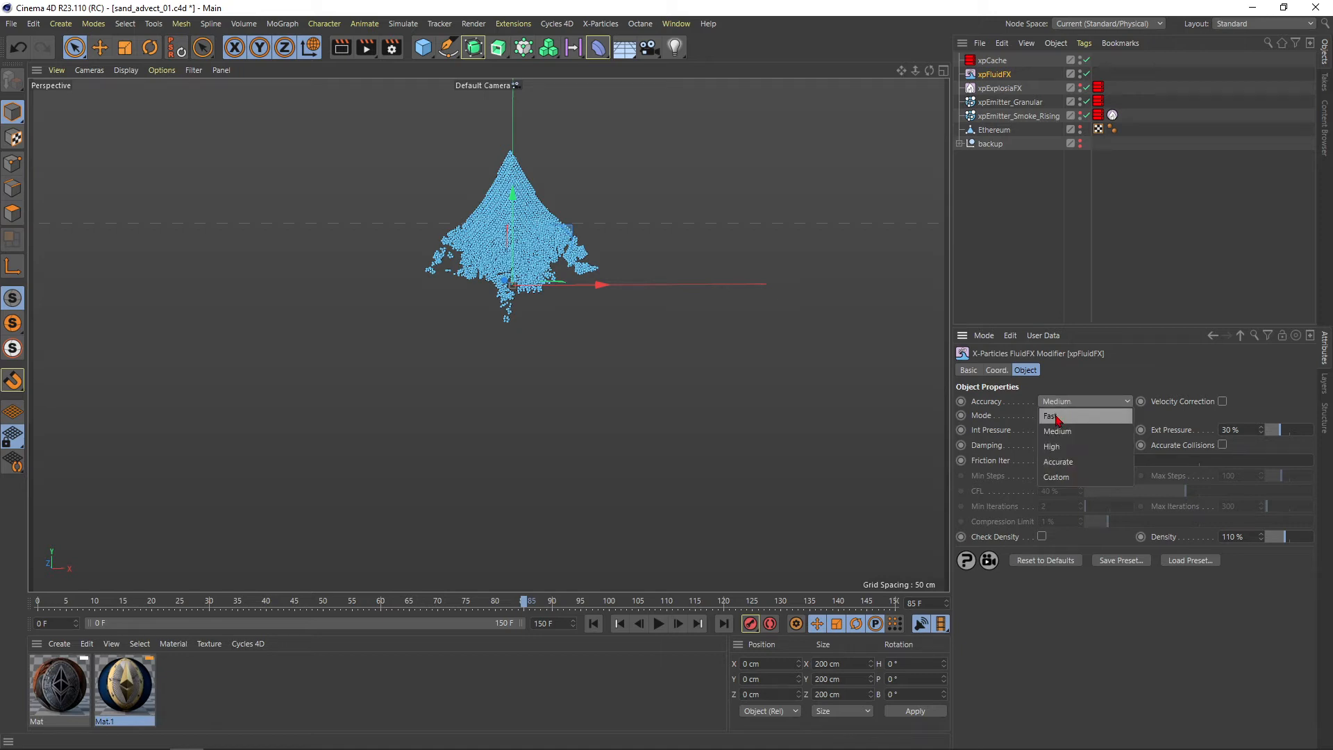
{"action": "left_click", "coordinate": [1061, 431]}
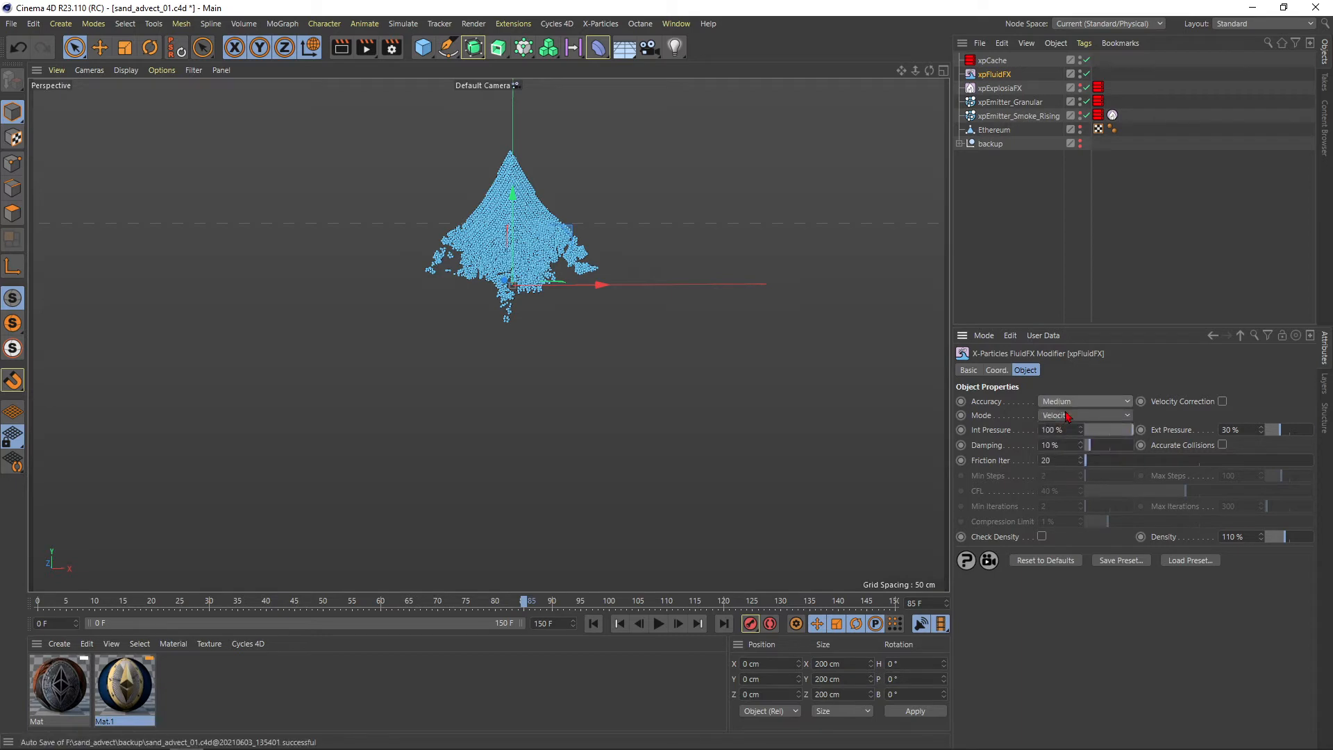
{"action": "left_click", "coordinate": [992, 60]}
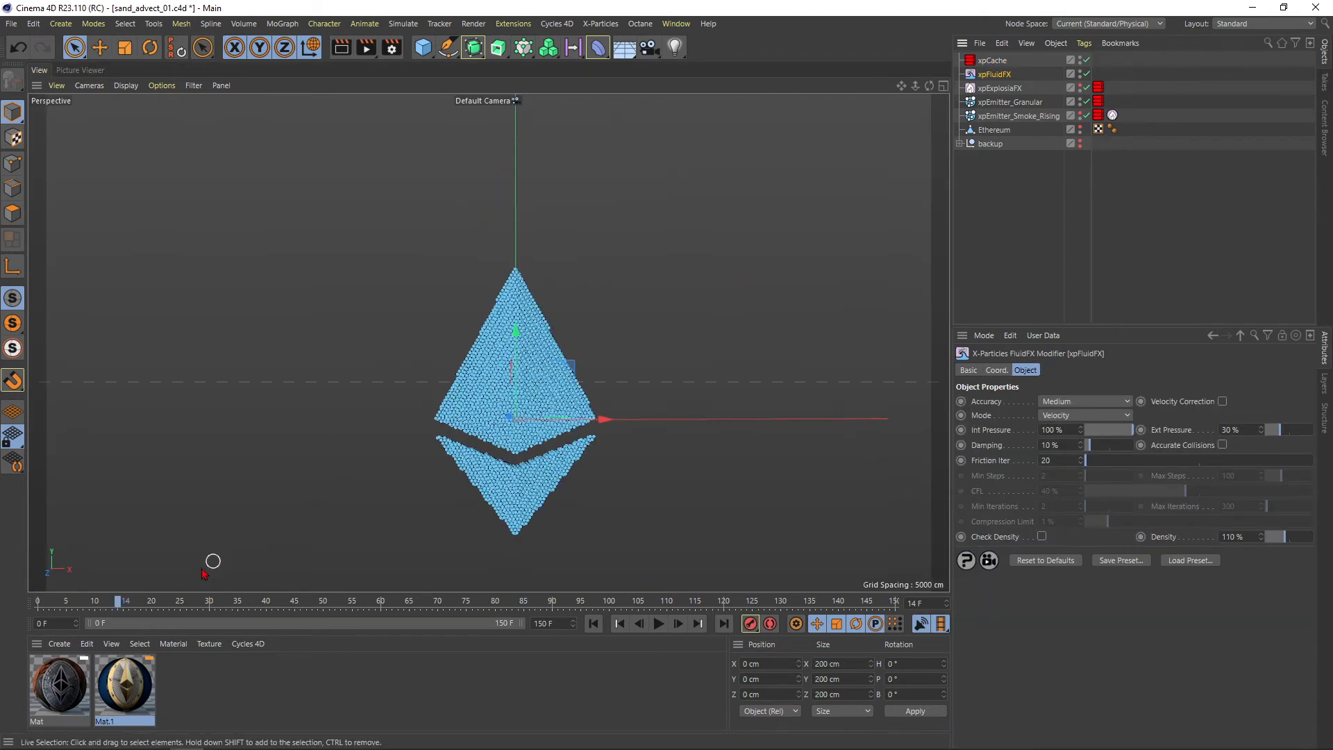
Replay the Medium-accuracy particle simulation from frame 0 and scrub through to about frame 98 to inspect the clumping
{"action": "left_click", "coordinate": [100, 606]}
{"action": "left_click_drag", "start_coordinate": [100, 606], "coordinate": [38, 604]}
{"action": "left_click", "coordinate": [659, 623]}
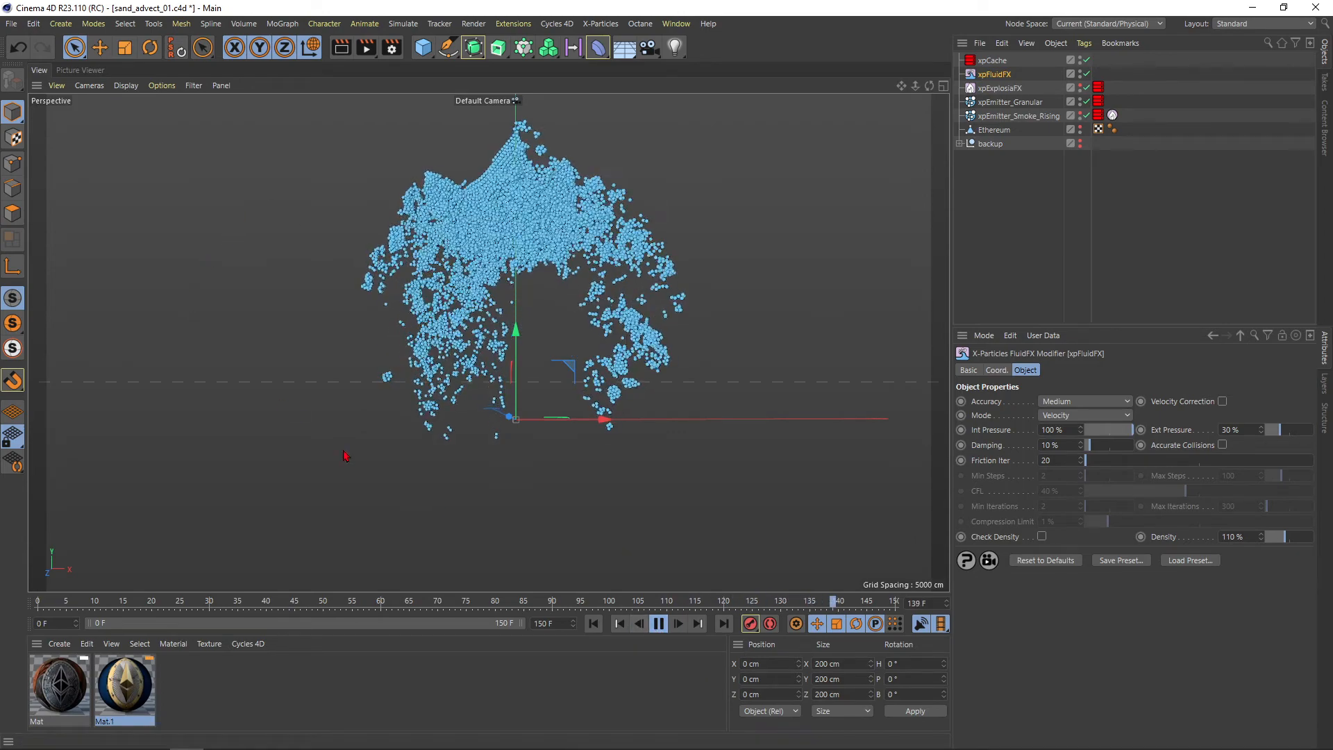
{"action": "left_click", "coordinate": [112, 603]}
{"action": "left_click_drag", "start_coordinate": [100, 606], "coordinate": [381, 575]}
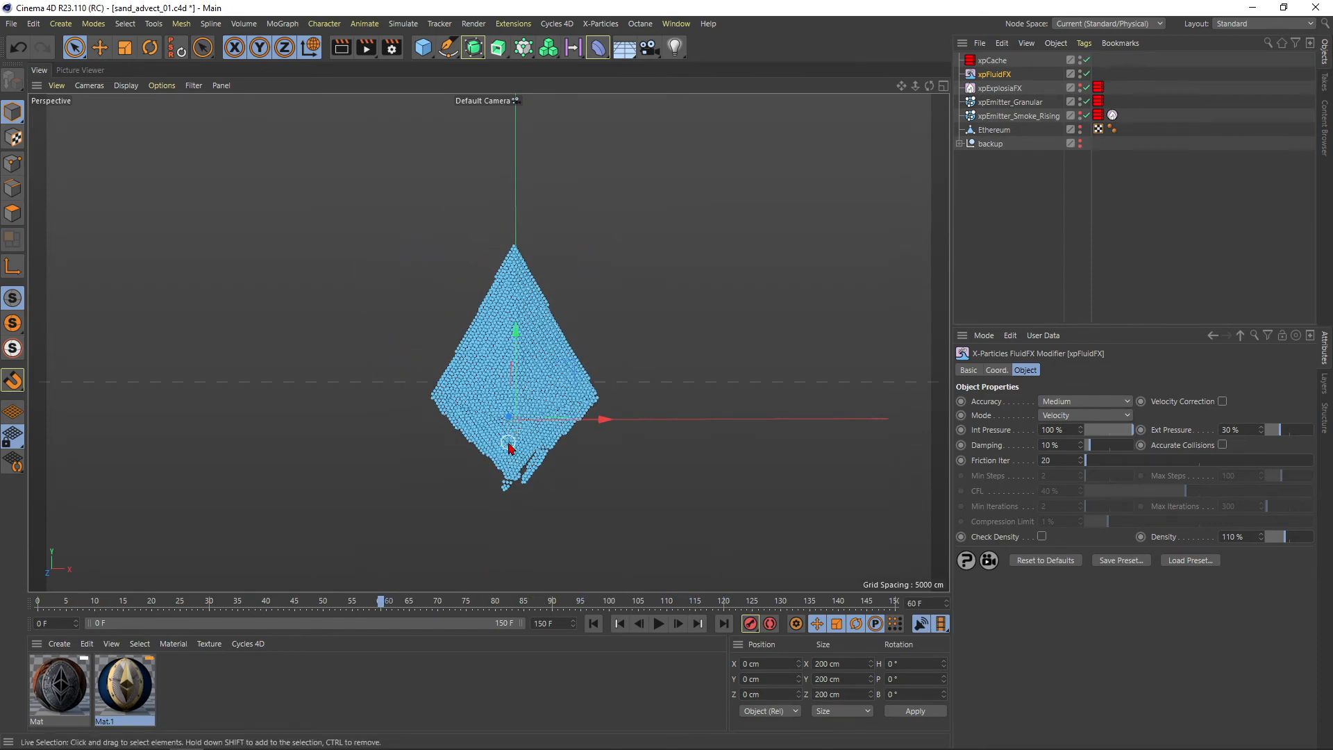
{"action": "left_click_drag", "start_coordinate": [397, 581], "coordinate": [579, 531]}
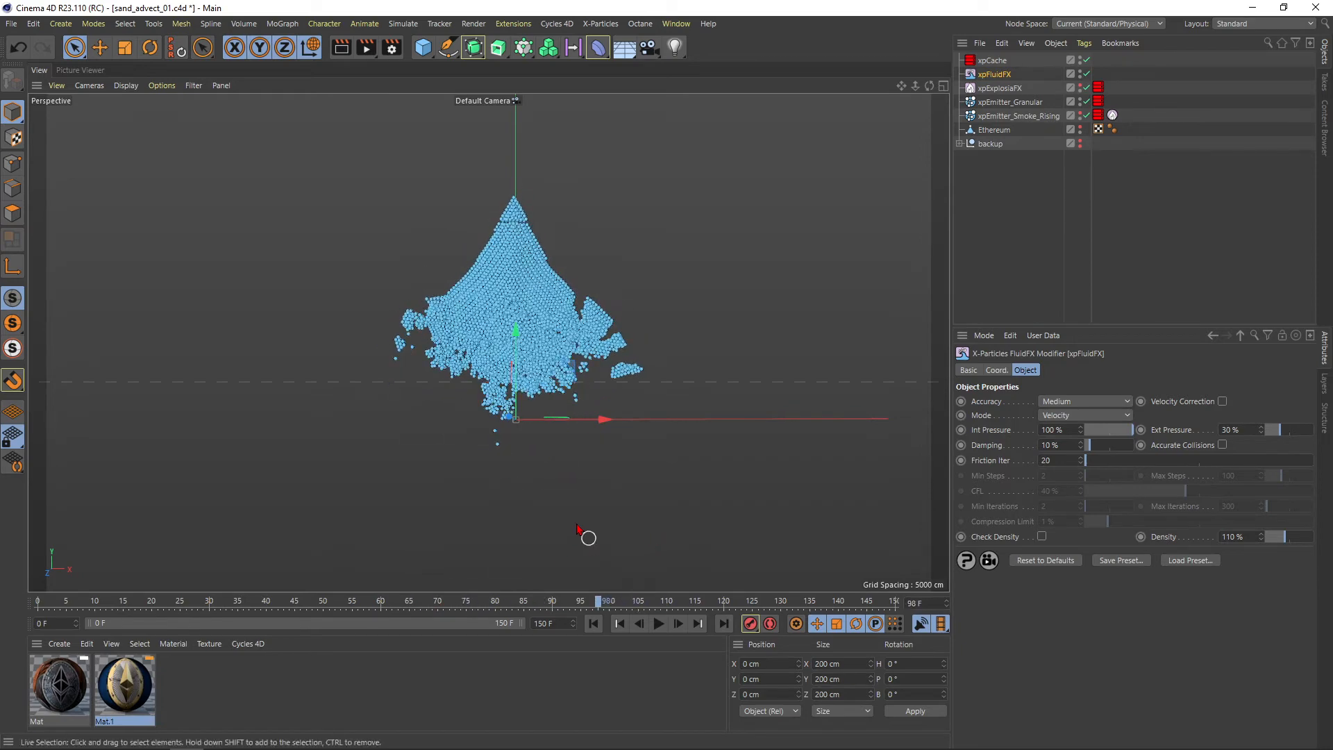
Review preview1.mp4 in the Picture Viewer by scrubbing it to about frame 134
{"action": "left_click", "coordinate": [82, 70]}
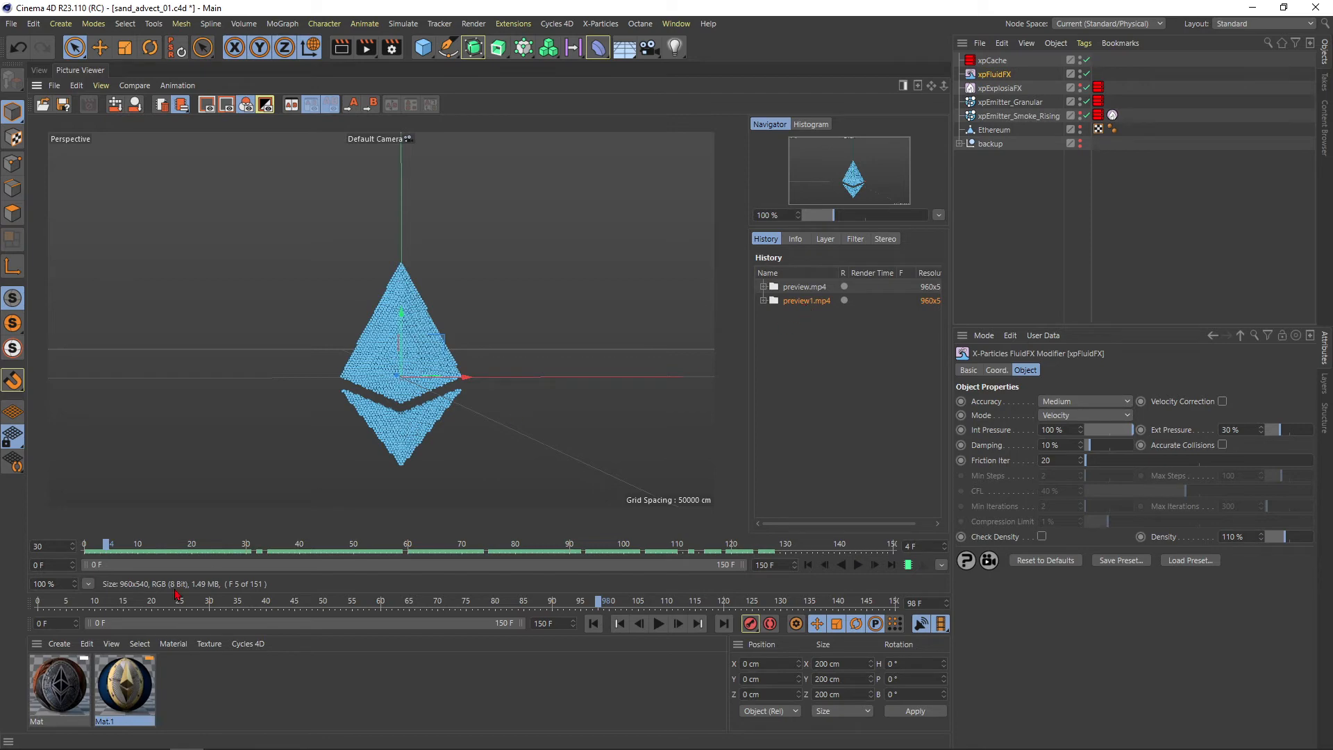
{"action": "left_click_drag", "start_coordinate": [111, 549], "coordinate": [807, 535]}
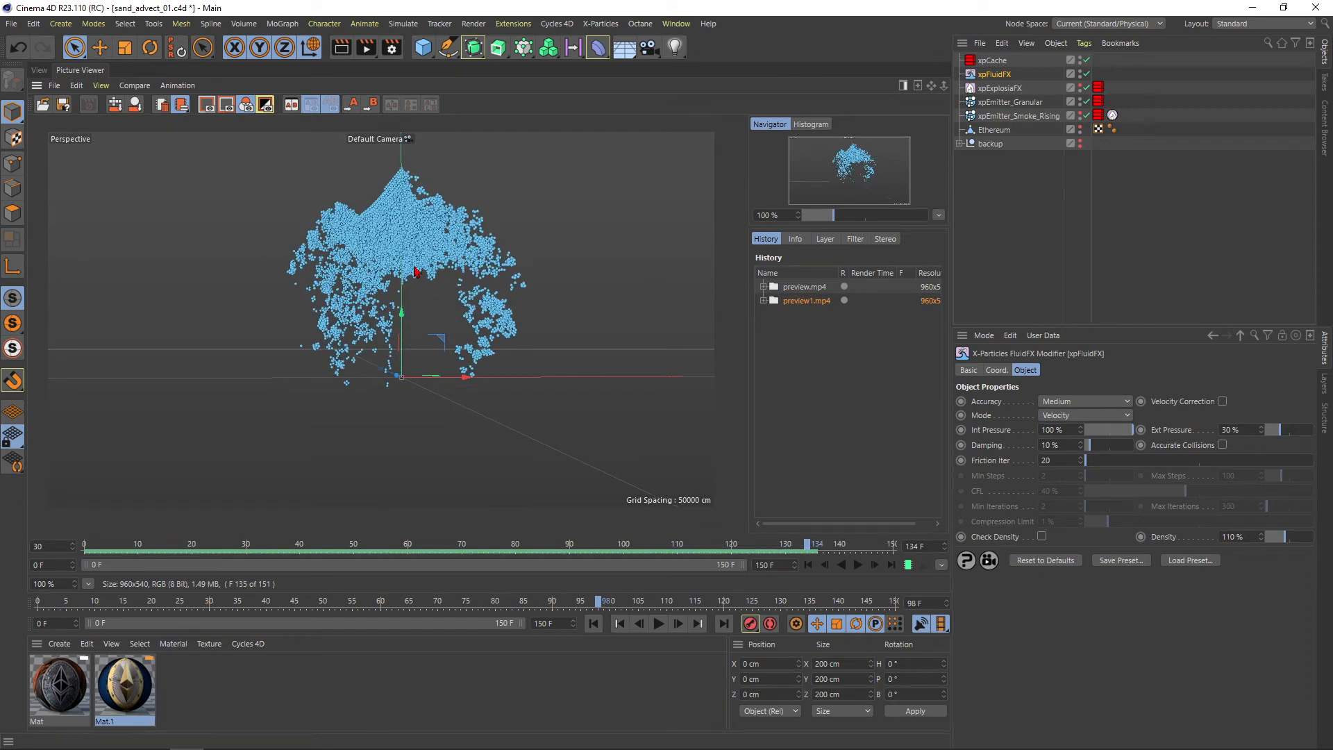
Compare the particle breakup in preview.mp4 and preview1.mp4 by scrubbing both clips to about frames 90 and 110
{"action": "left_click", "coordinate": [806, 287]}
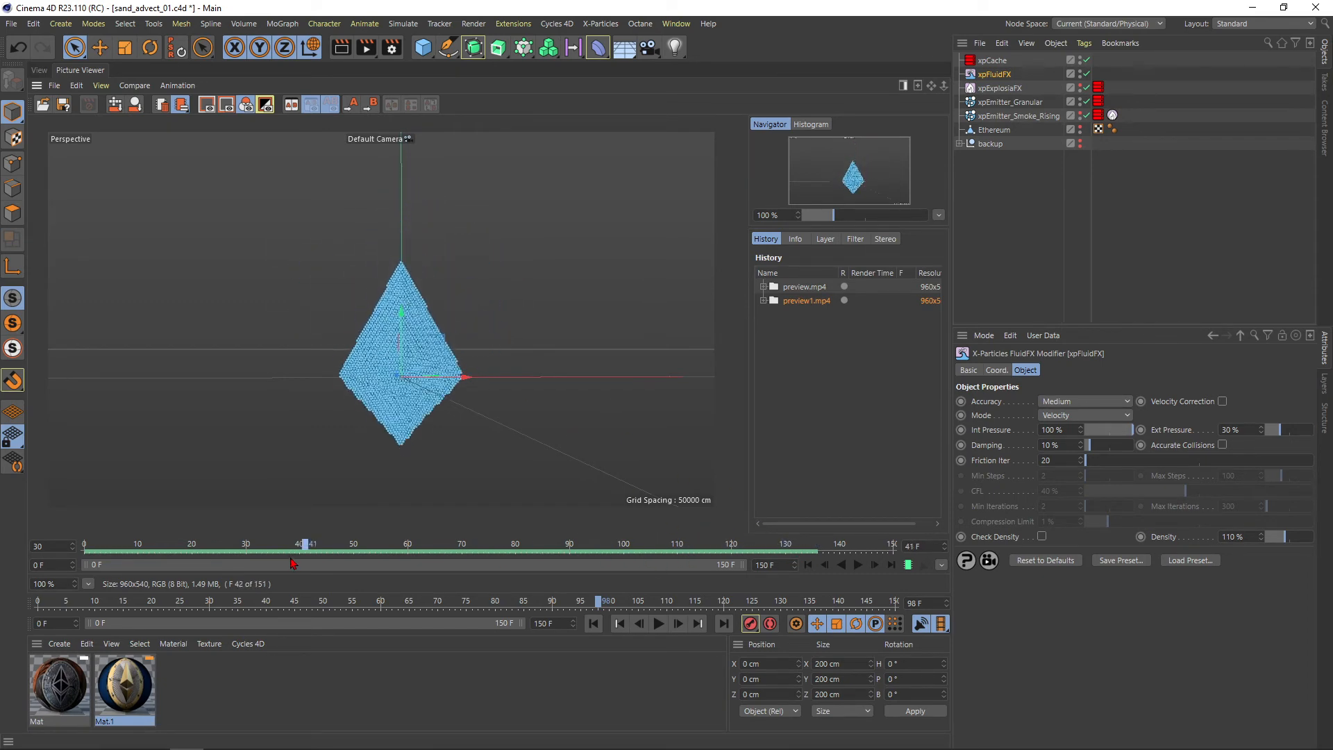
{"action": "left_click_drag", "start_coordinate": [372, 550], "coordinate": [571, 565]}
{"action": "left_click", "coordinate": [807, 300]}
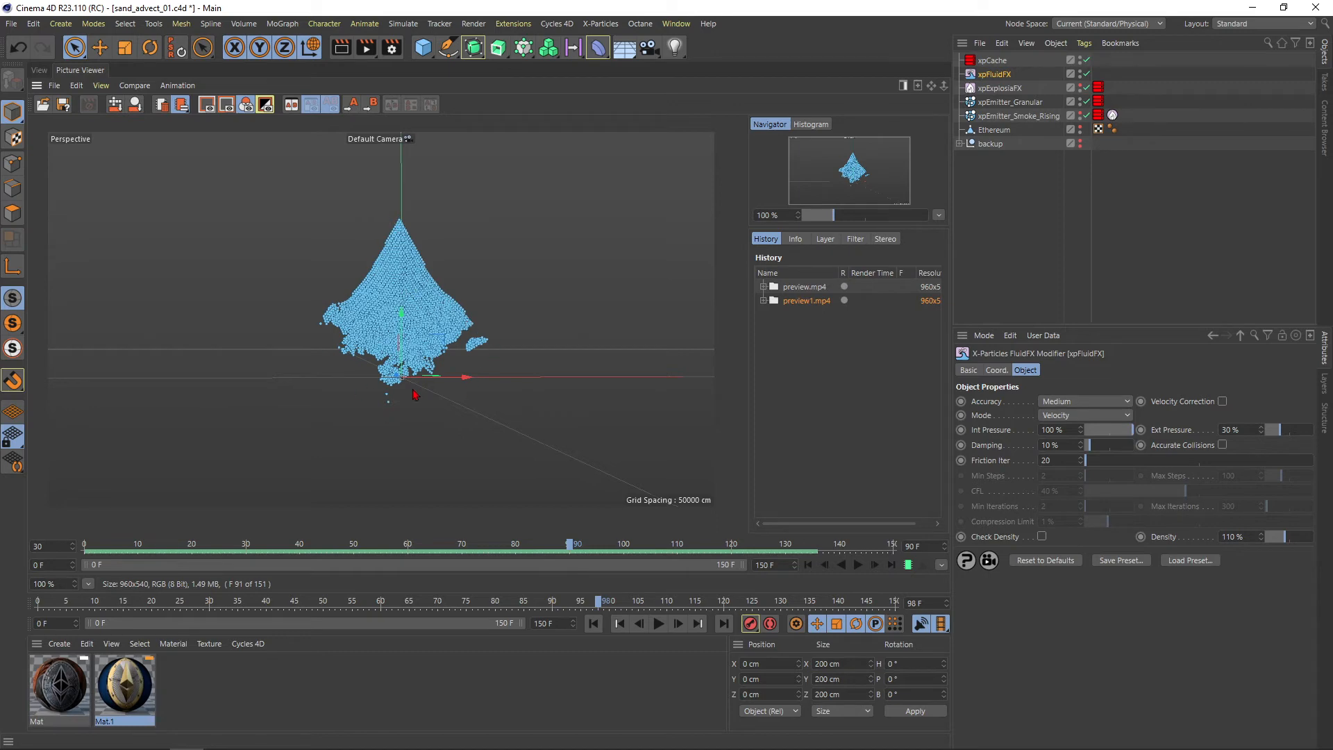
{"action": "left_click", "coordinate": [805, 287]}
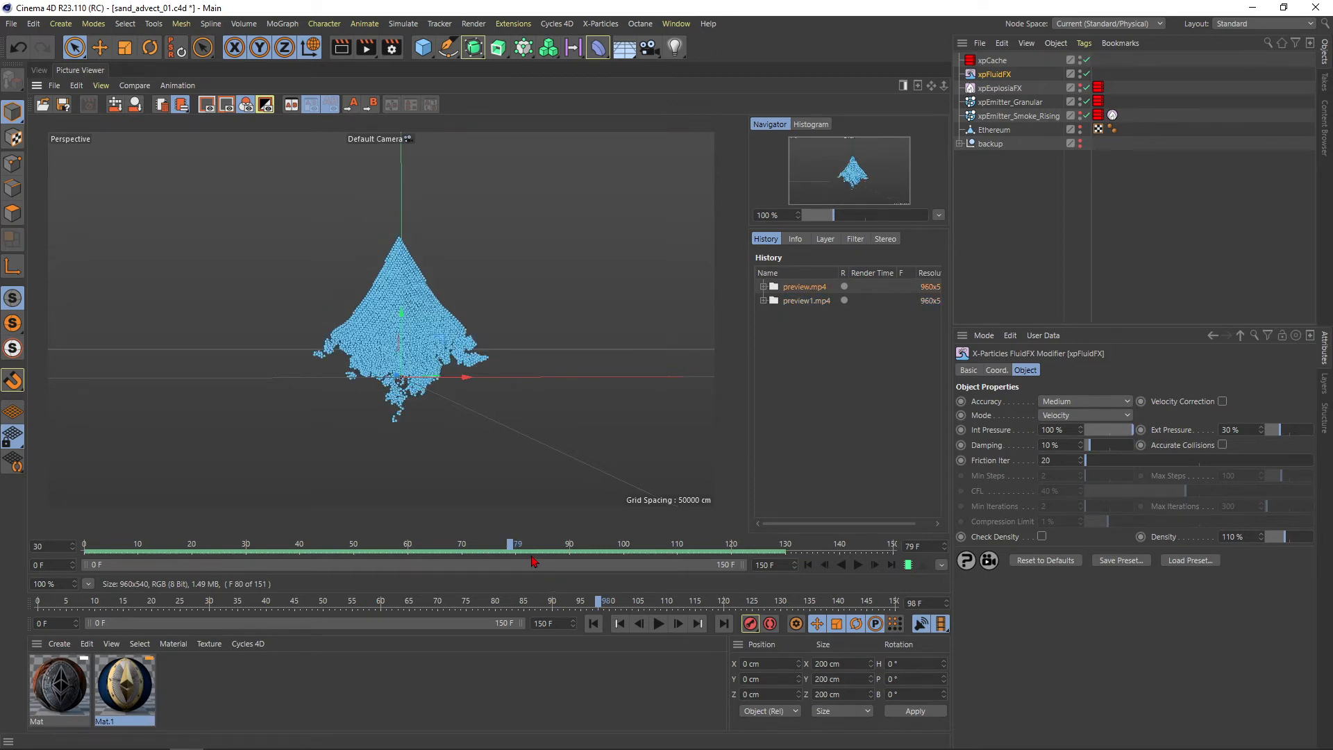
{"action": "left_click_drag", "start_coordinate": [516, 544], "coordinate": [570, 543]}
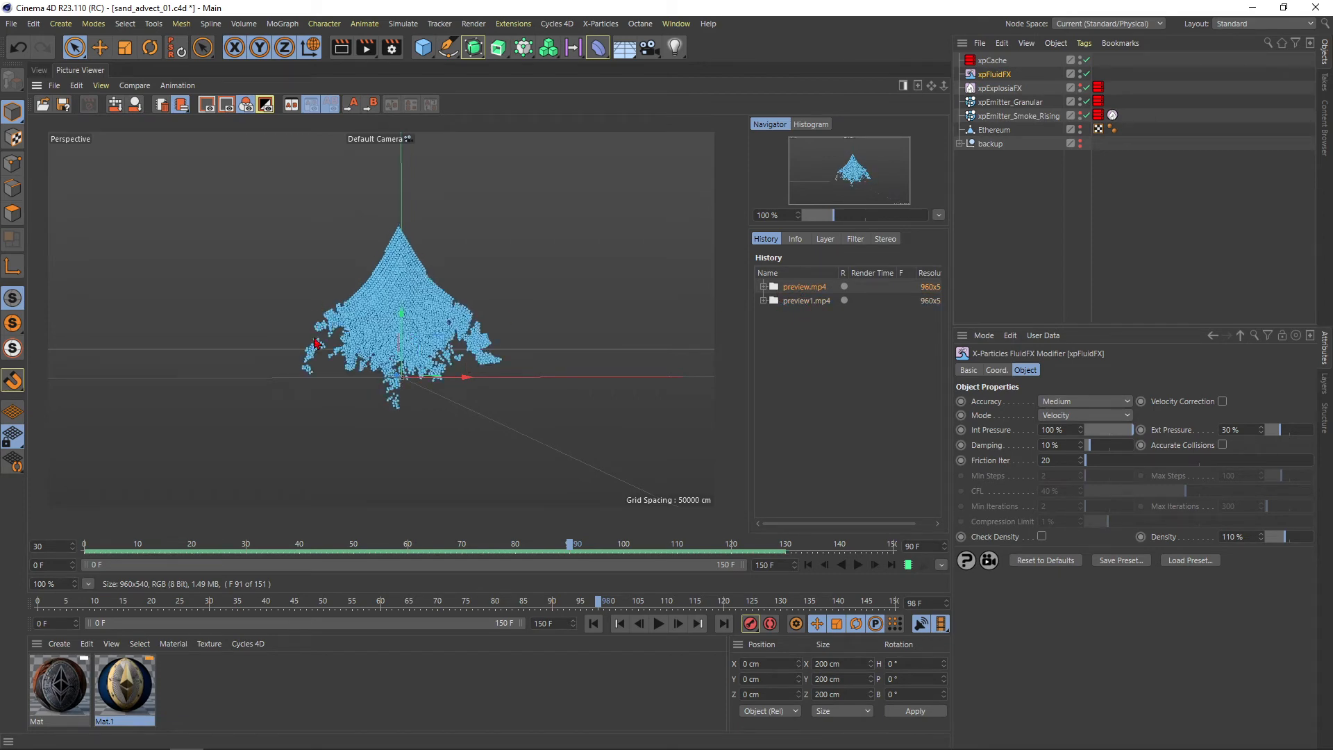
{"action": "left_click_drag", "start_coordinate": [580, 542], "coordinate": [677, 553]}
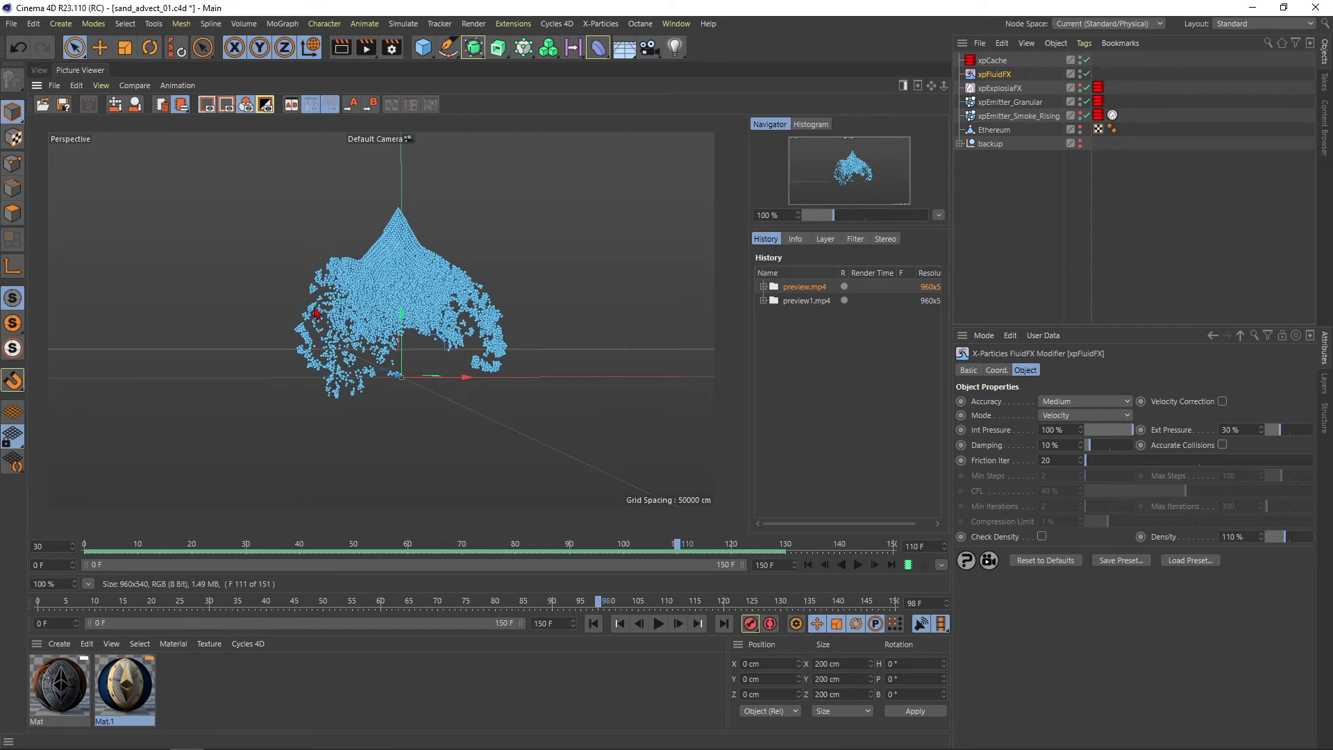
{"action": "left_click", "coordinate": [818, 302]}
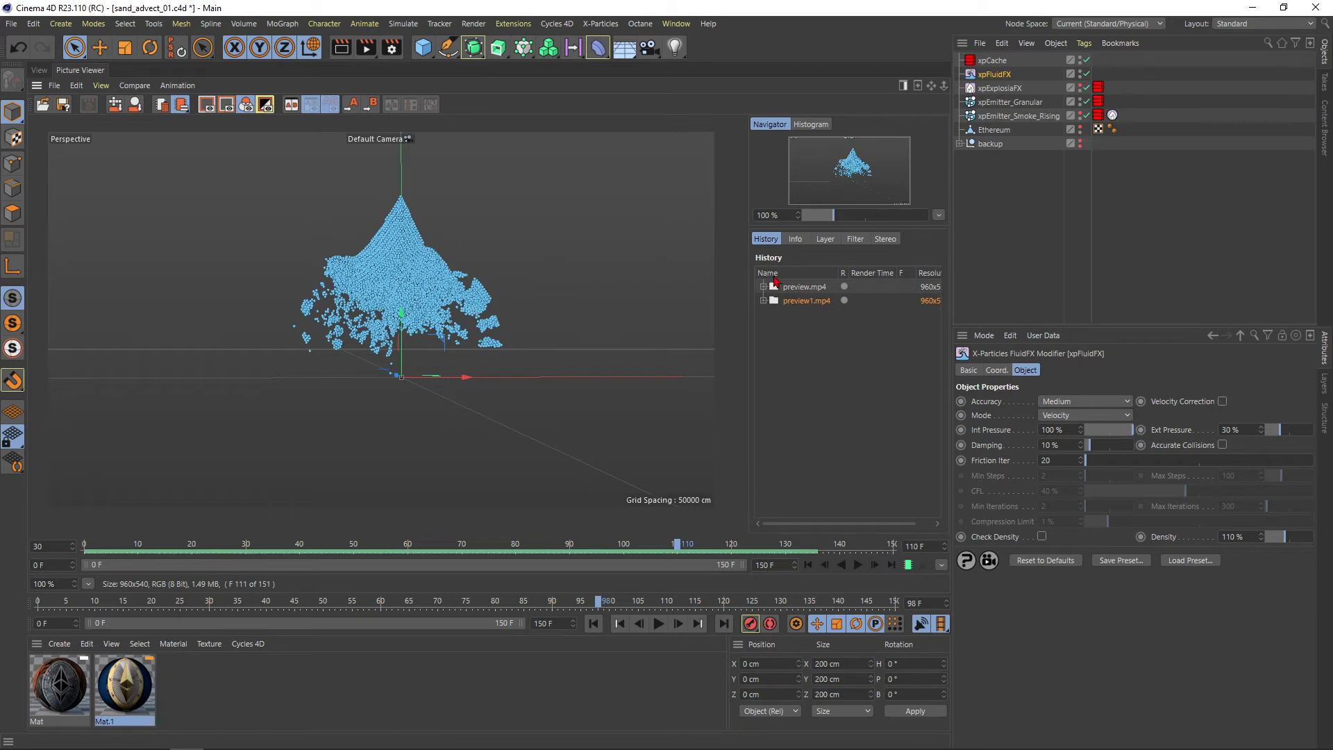
{"action": "left_click", "coordinate": [796, 287]}
{"action": "left_click", "coordinate": [796, 304]}
Set the Accuracy of xpFluidFX to High and scrub the cached particles through to about frame 112
{"action": "left_click", "coordinate": [1085, 402]}
{"action": "left_click", "coordinate": [1060, 447]}
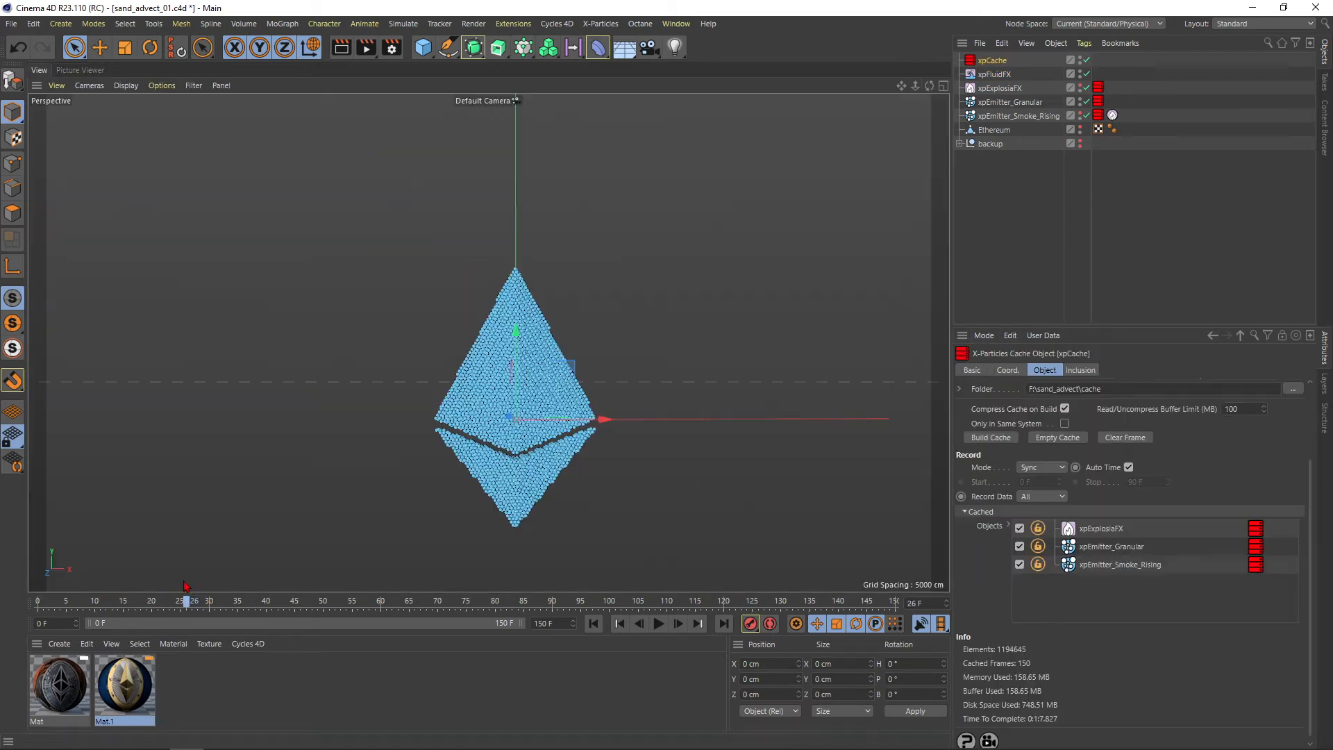
{"action": "left_click_drag", "start_coordinate": [217, 598], "coordinate": [706, 568]}
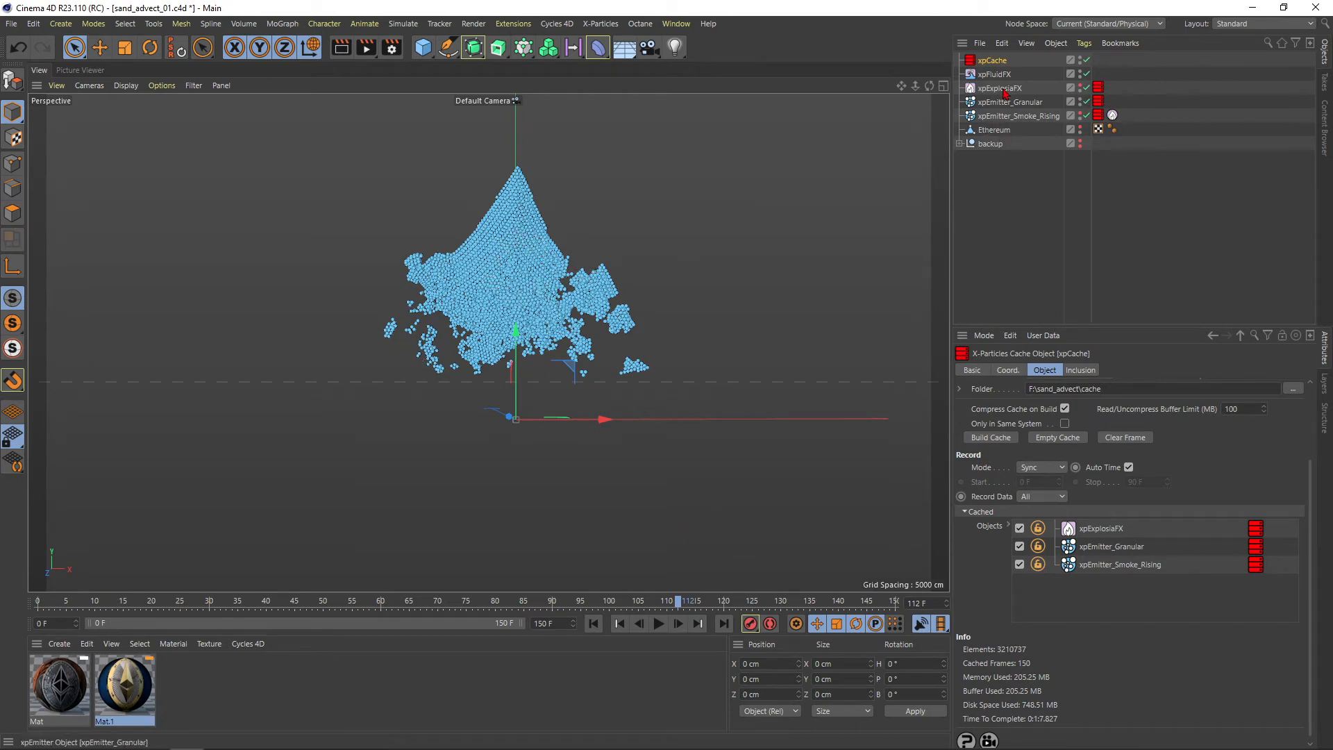
{"action": "scroll", "coordinate": [1073, 401], "scroll_direction": "up", "scroll_amount": 2}
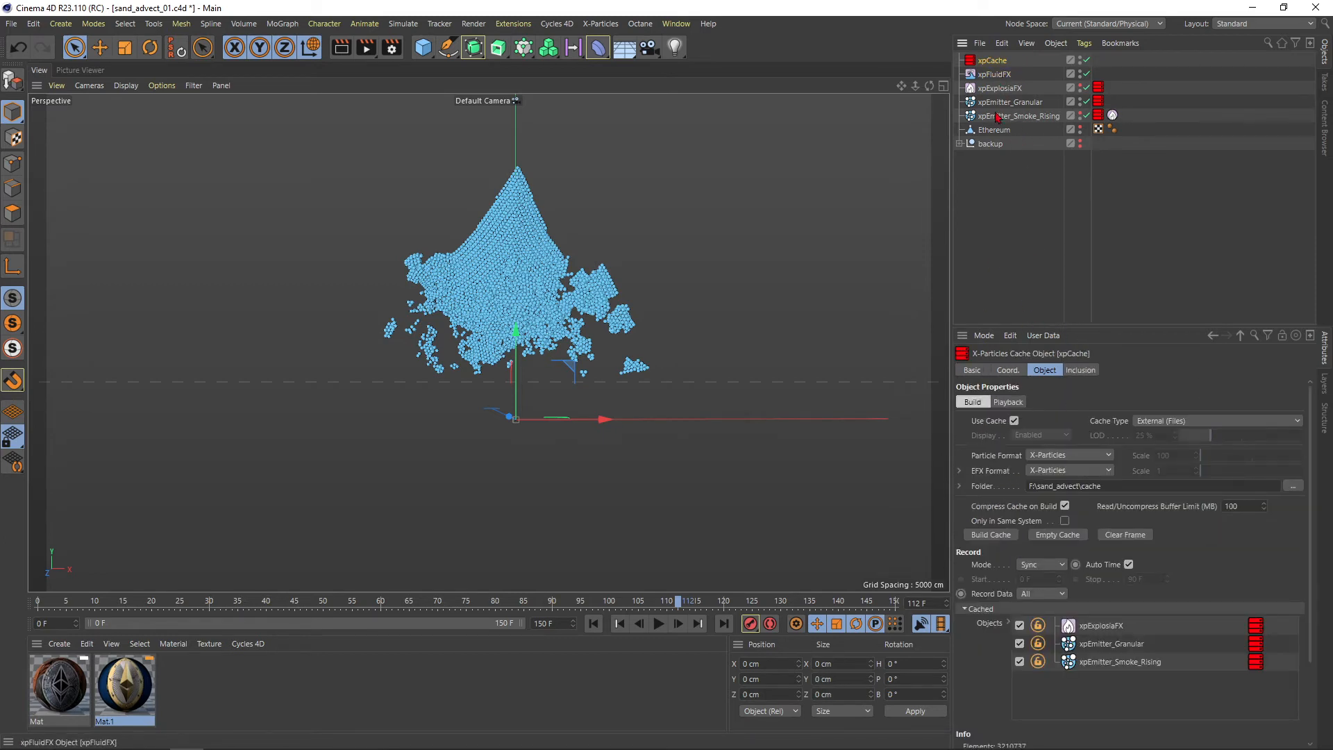
{"action": "scroll", "coordinate": [1275, 619], "scroll_direction": "down", "scroll_amount": 3}
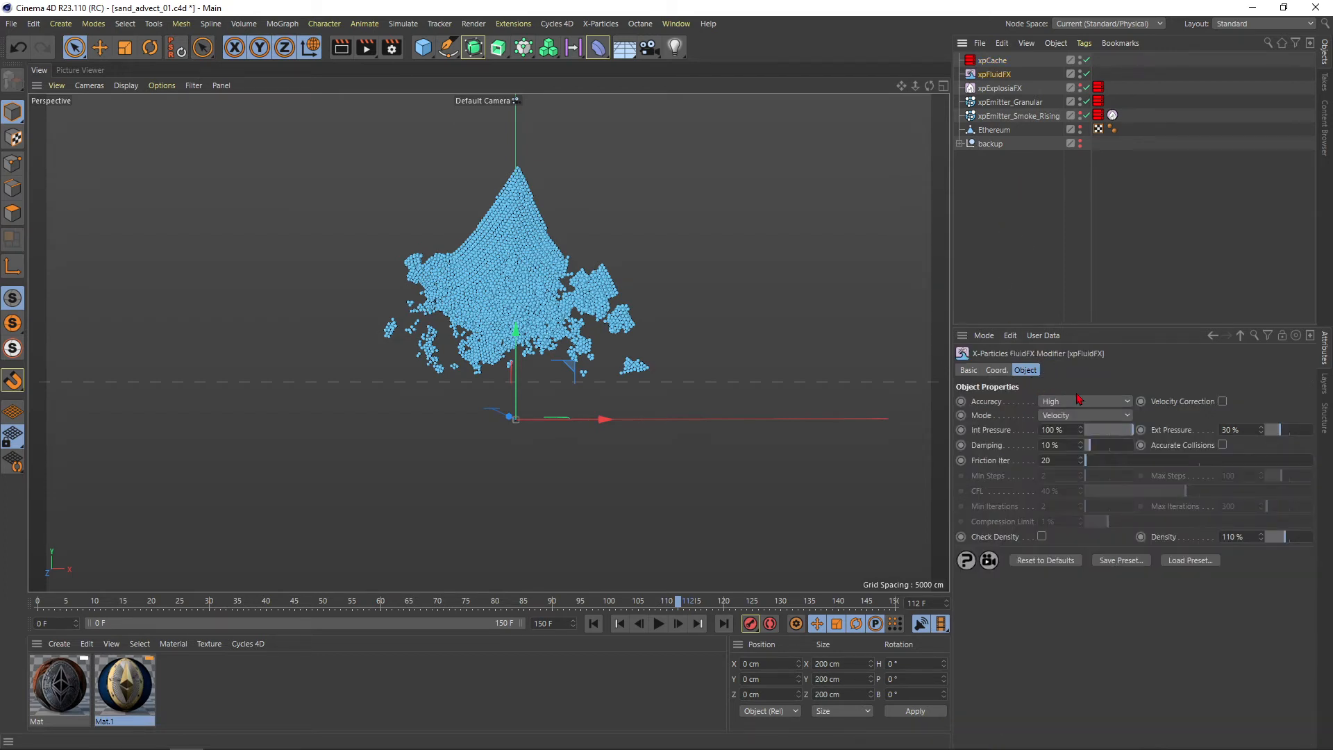
{"action": "left_click", "coordinate": [1081, 404]}
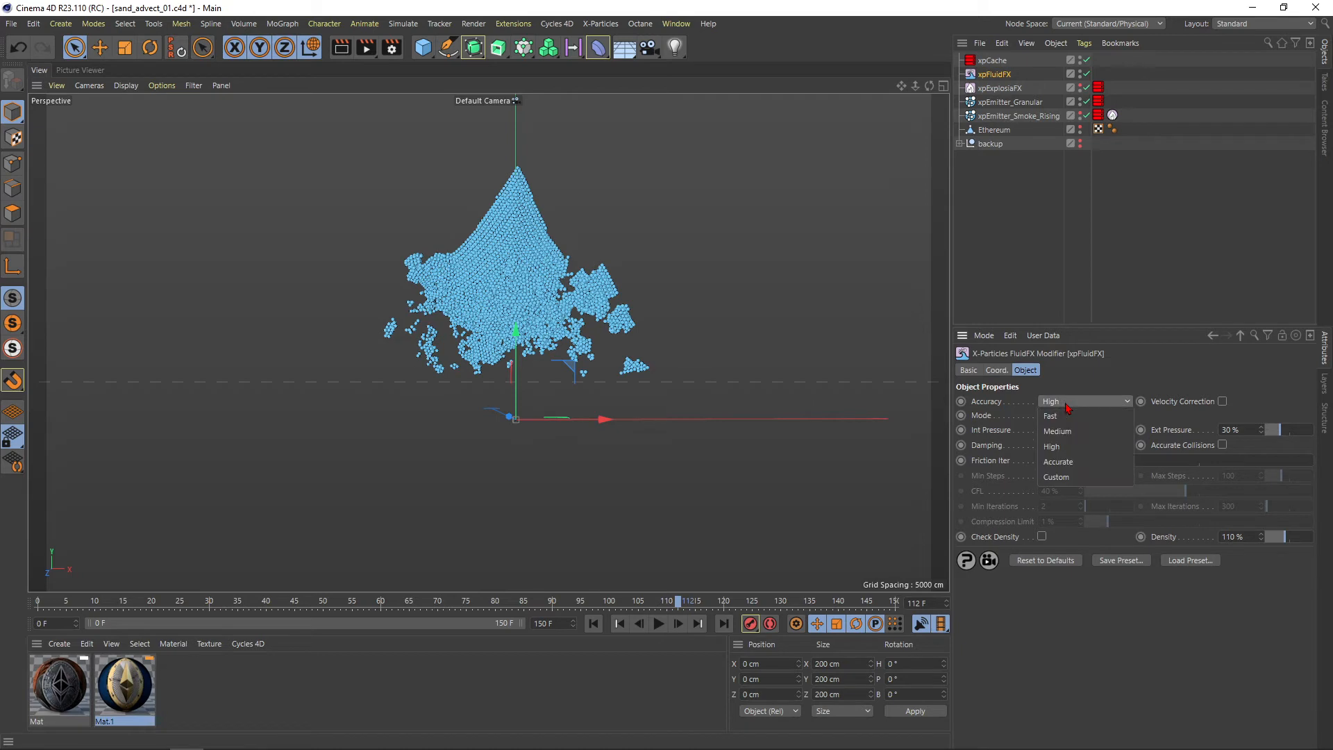
{"action": "left_click", "coordinate": [1061, 448]}
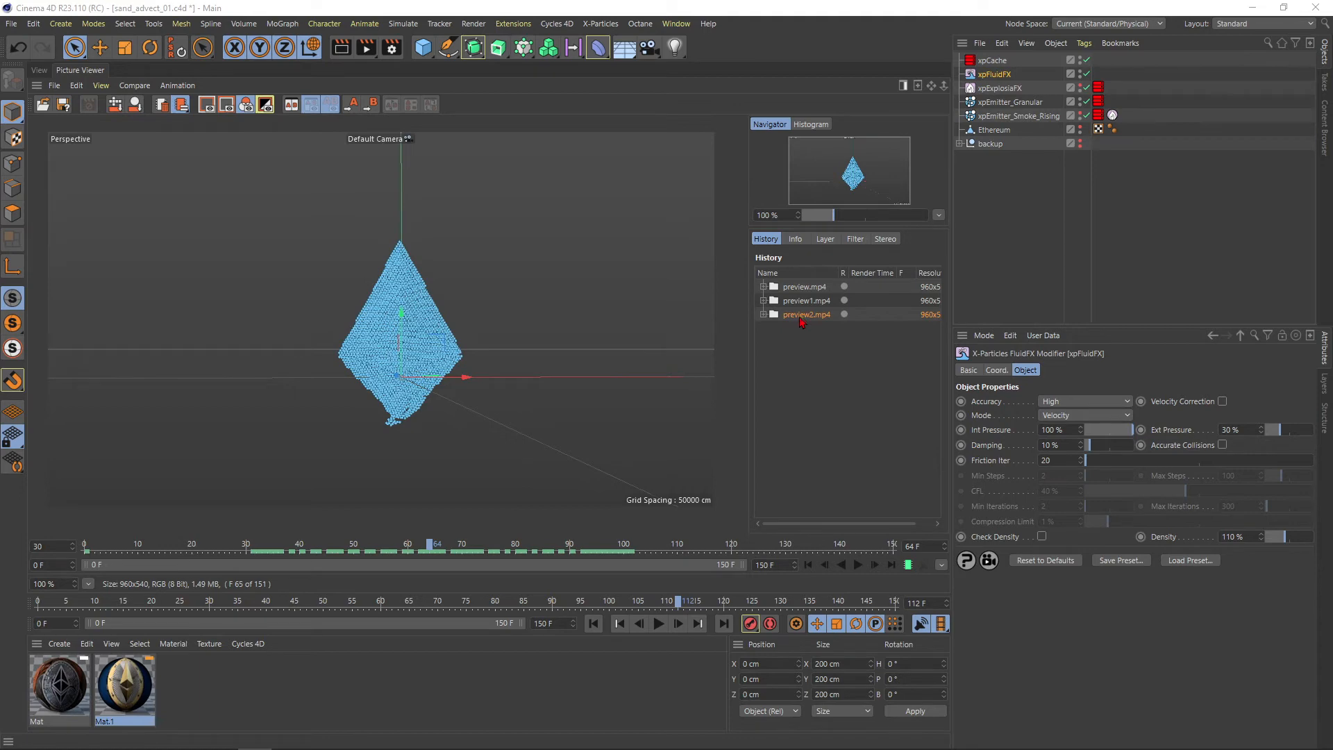
Compare preview2.mp4 with preview1.mp4 and preview.mp4 at about frame 120 to examine the differences in clumping
{"action": "left_click_drag", "start_coordinate": [429, 552], "coordinate": [731, 554]}
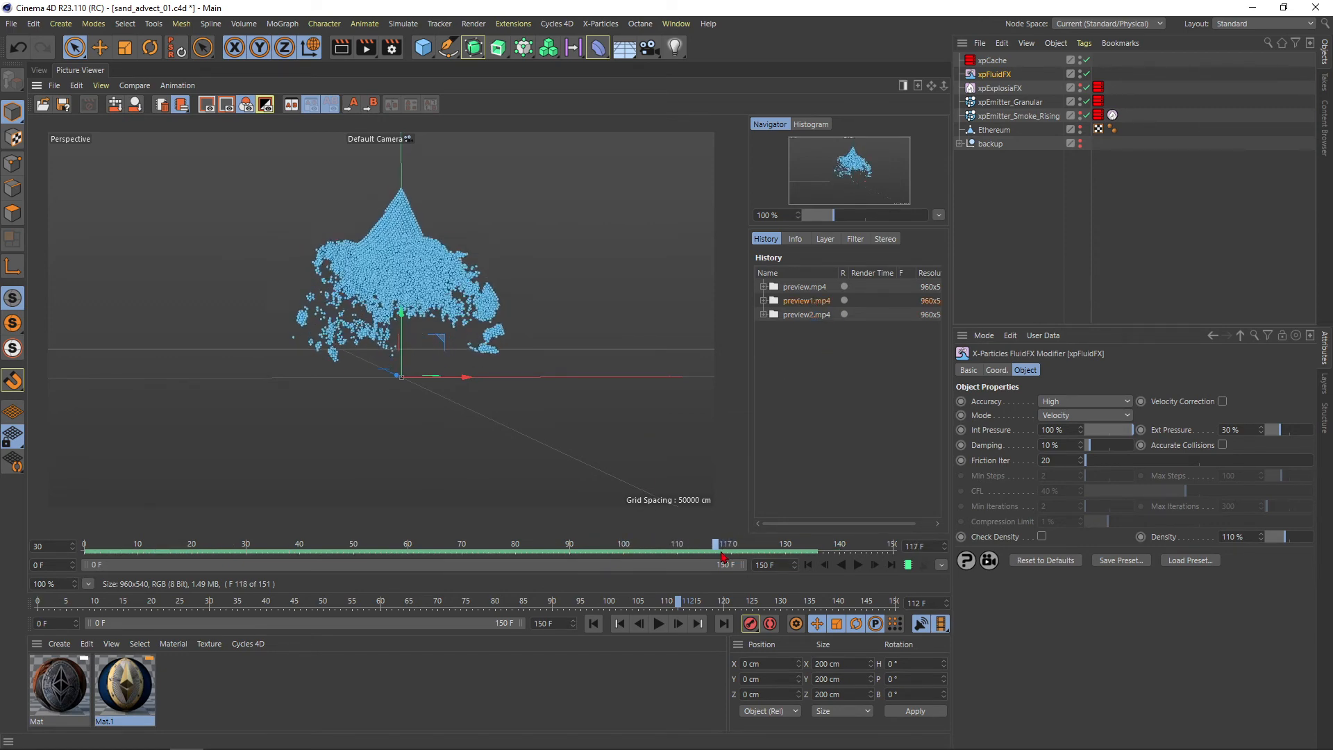
{"action": "left_click", "coordinate": [803, 288]}
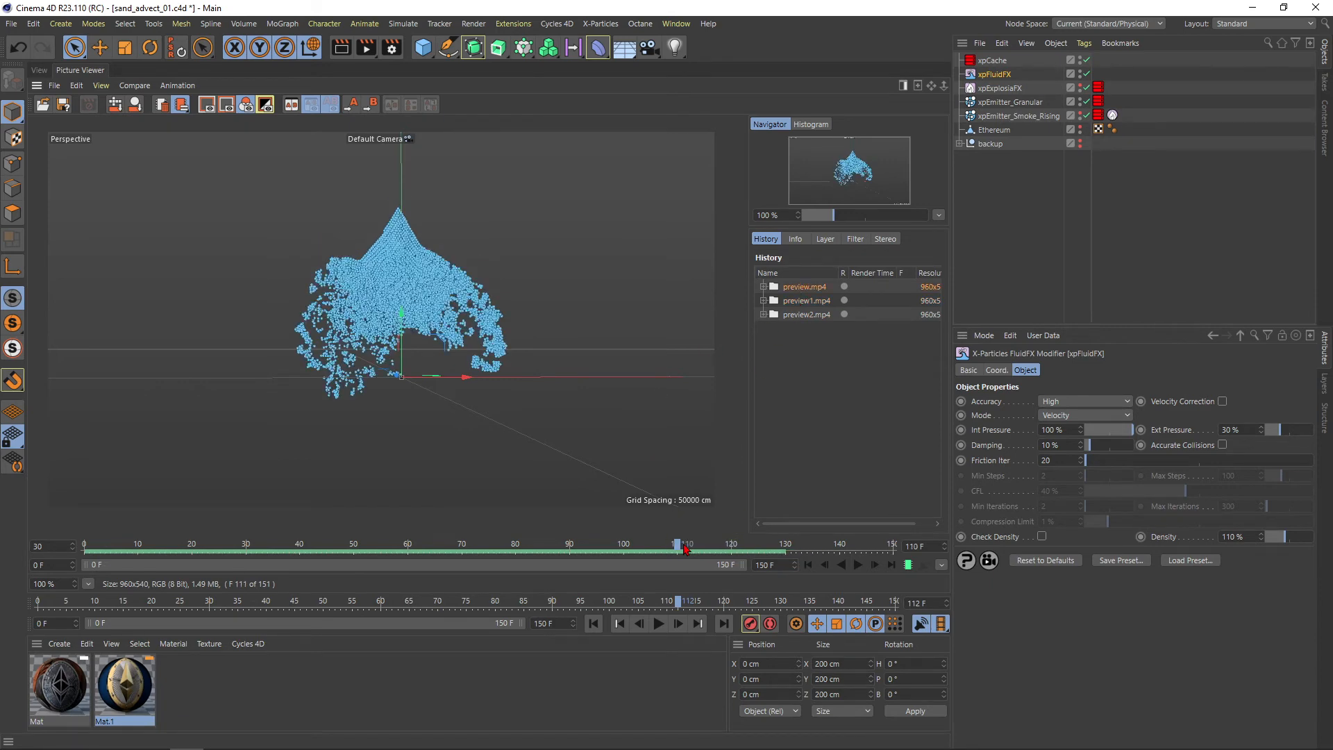
{"action": "left_click_drag", "start_coordinate": [686, 549], "coordinate": [731, 552]}
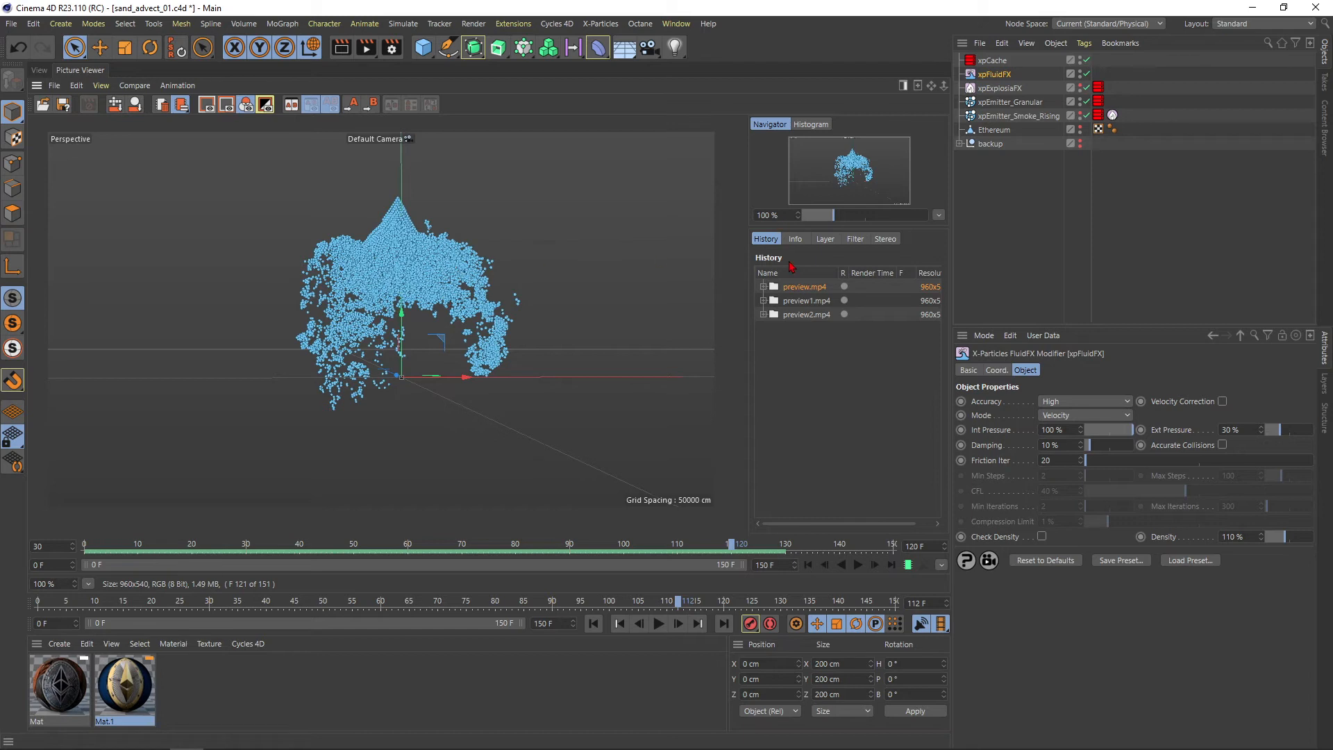
{"action": "left_click", "coordinate": [800, 303]}
{"action": "left_click", "coordinate": [798, 314]}
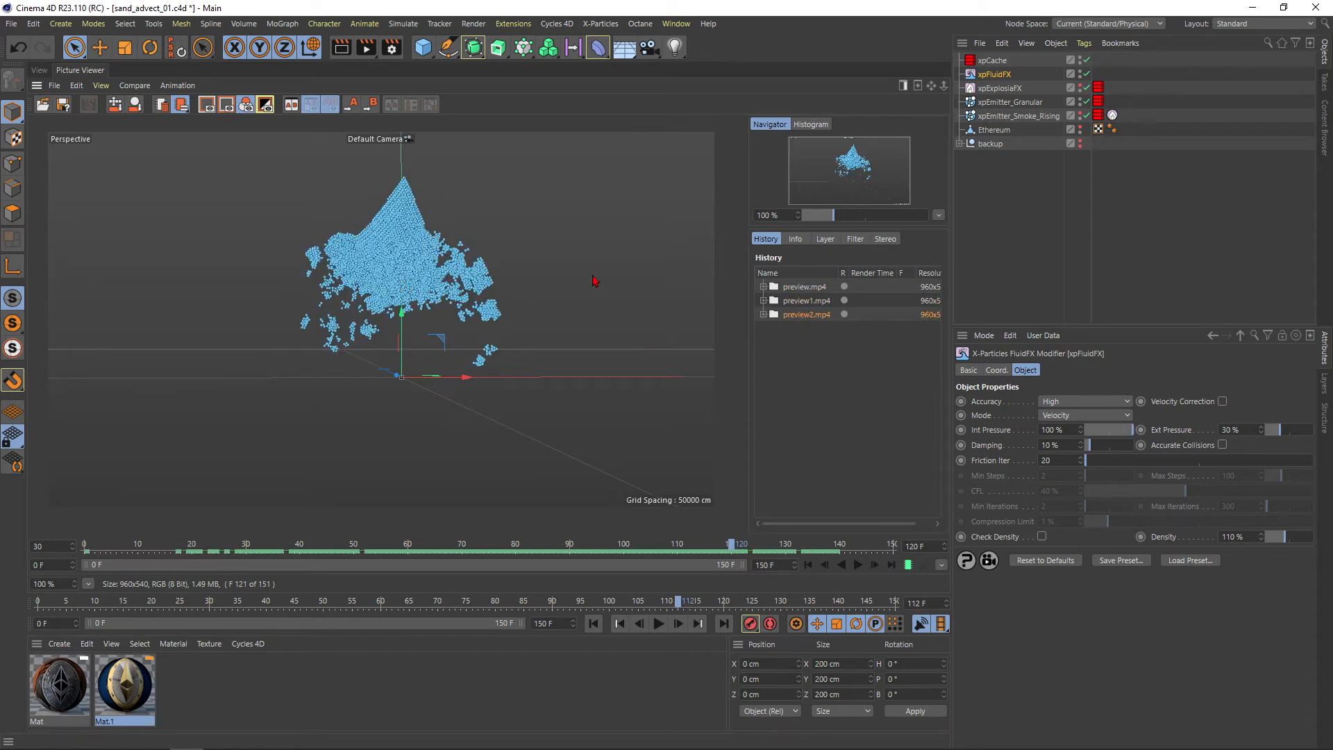
{"action": "left_click", "coordinate": [807, 301]}
{"action": "left_click", "coordinate": [804, 316]}
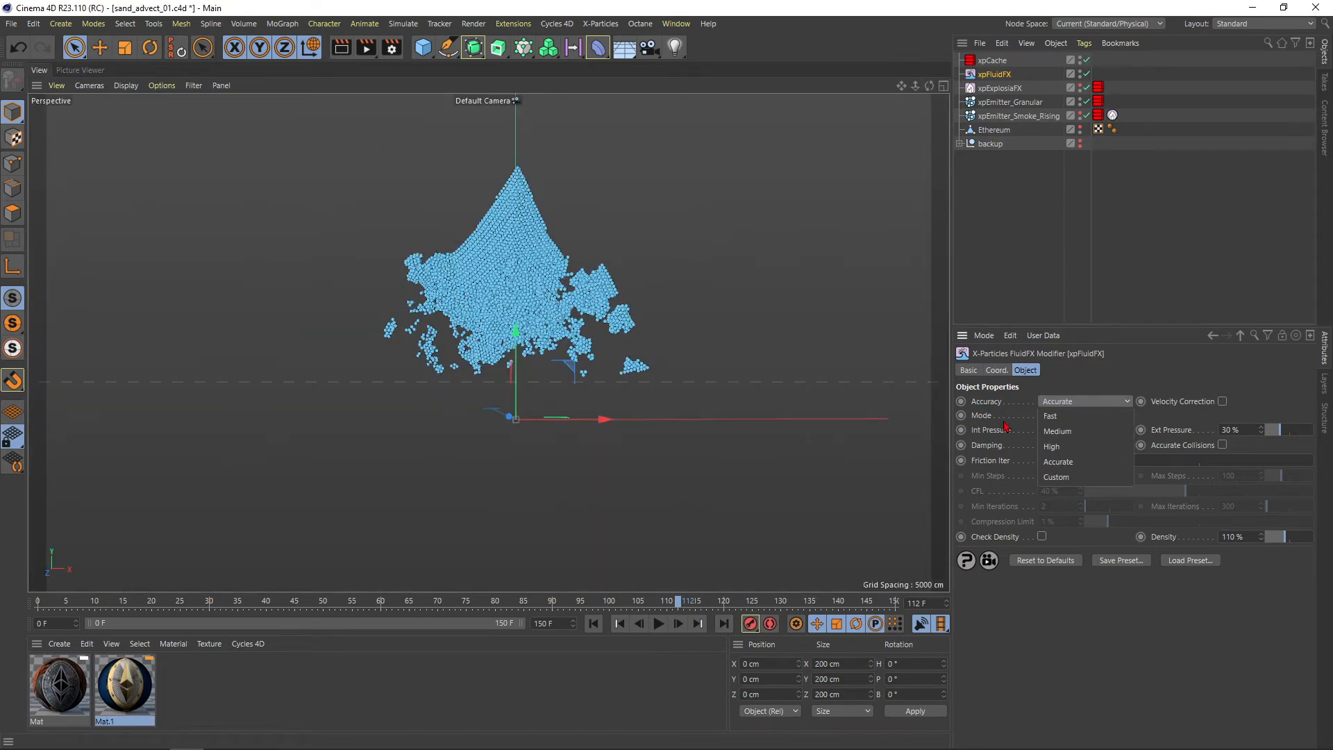
Check the parameters that Custom accuracy unlocks on xpFluidFX, and set its Accuracy to Accurate
{"action": "left_click", "coordinate": [1059, 461]}
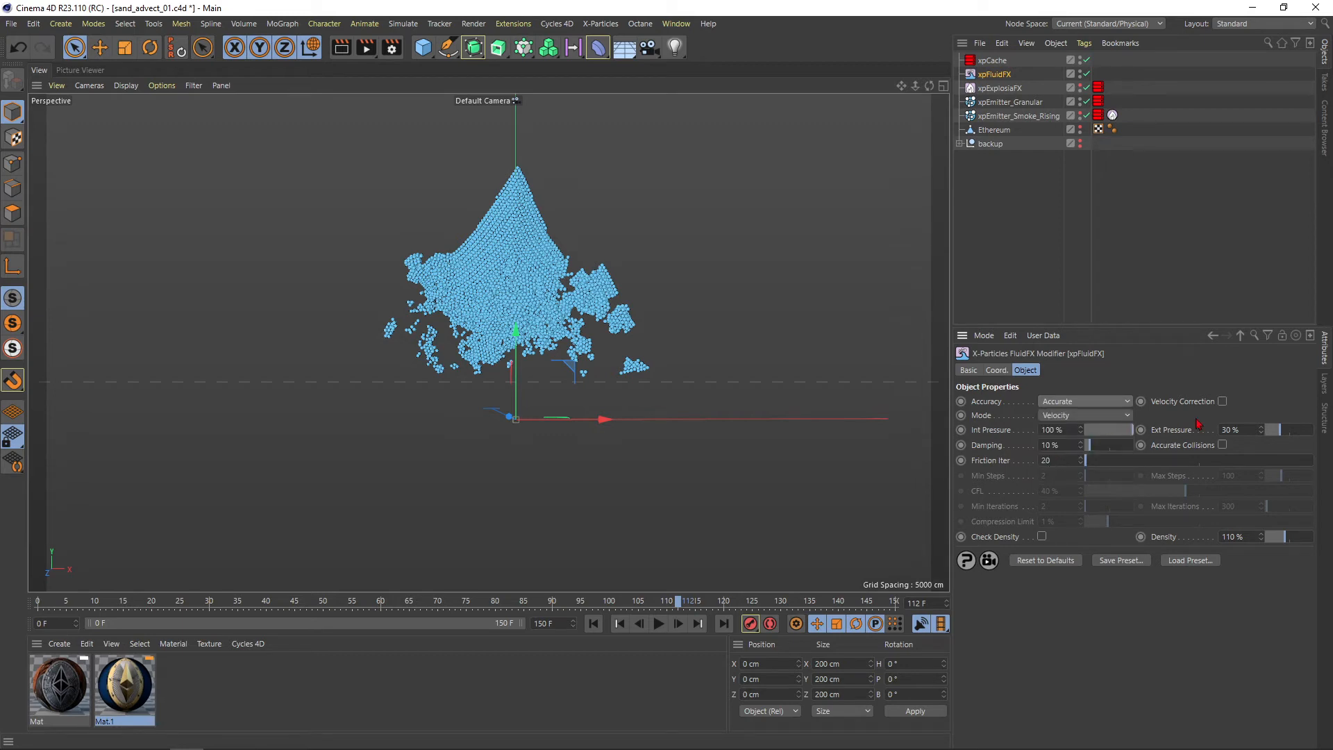
{"action": "left_click", "coordinate": [1122, 410]}
{"action": "left_click", "coordinate": [1061, 479]}
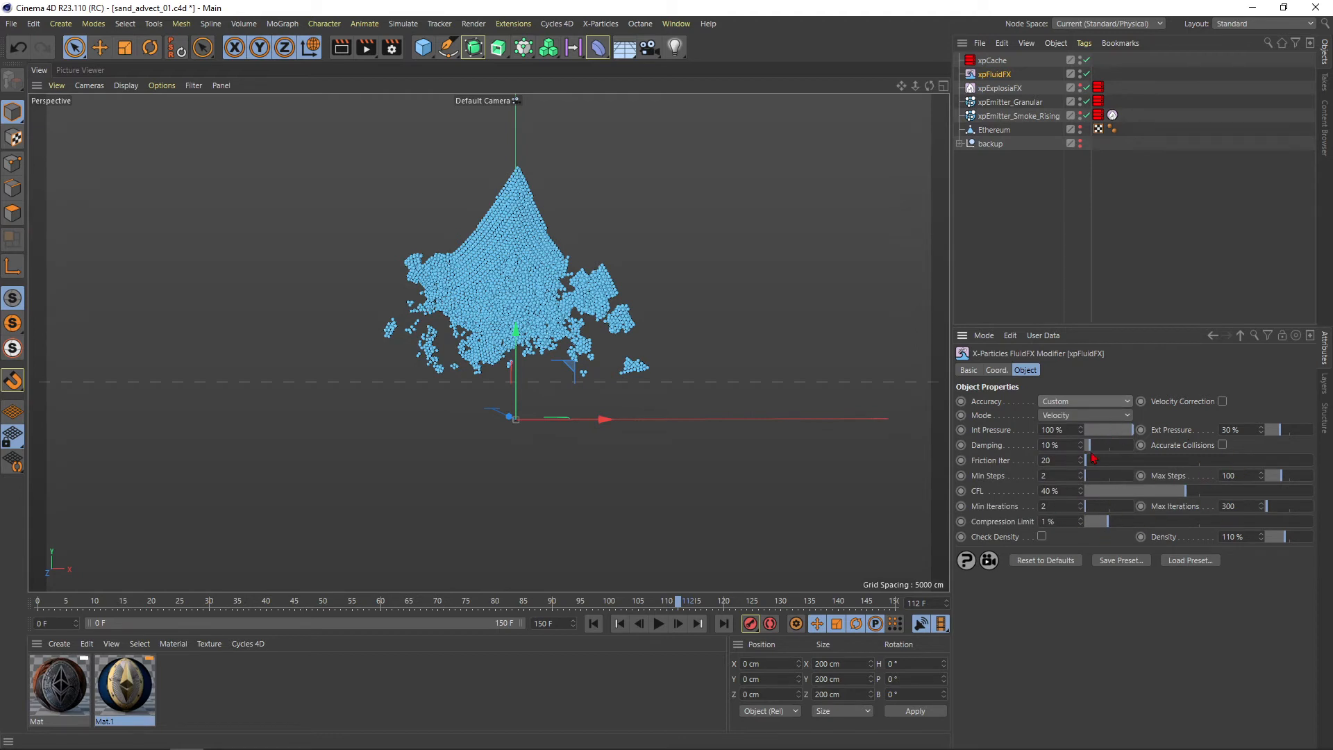
{"action": "left_click", "coordinate": [1127, 406]}
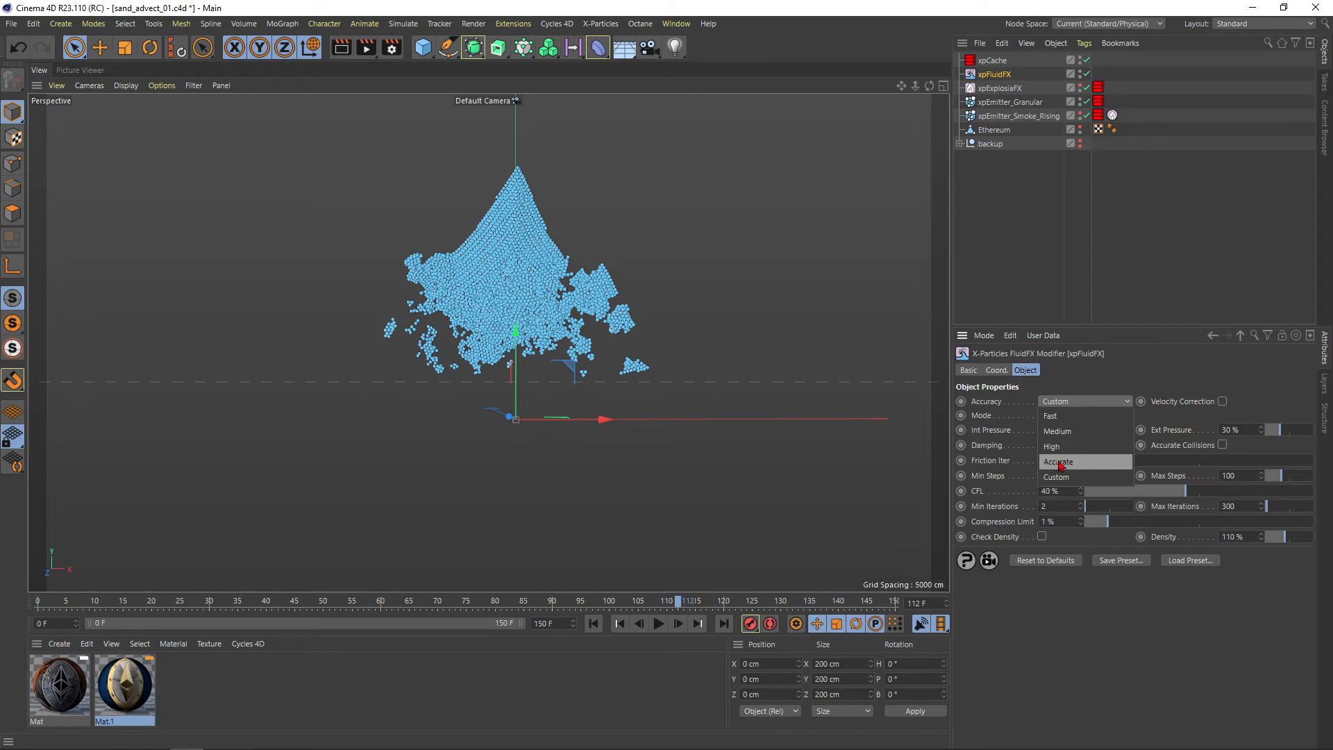
{"action": "left_click", "coordinate": [1058, 463]}
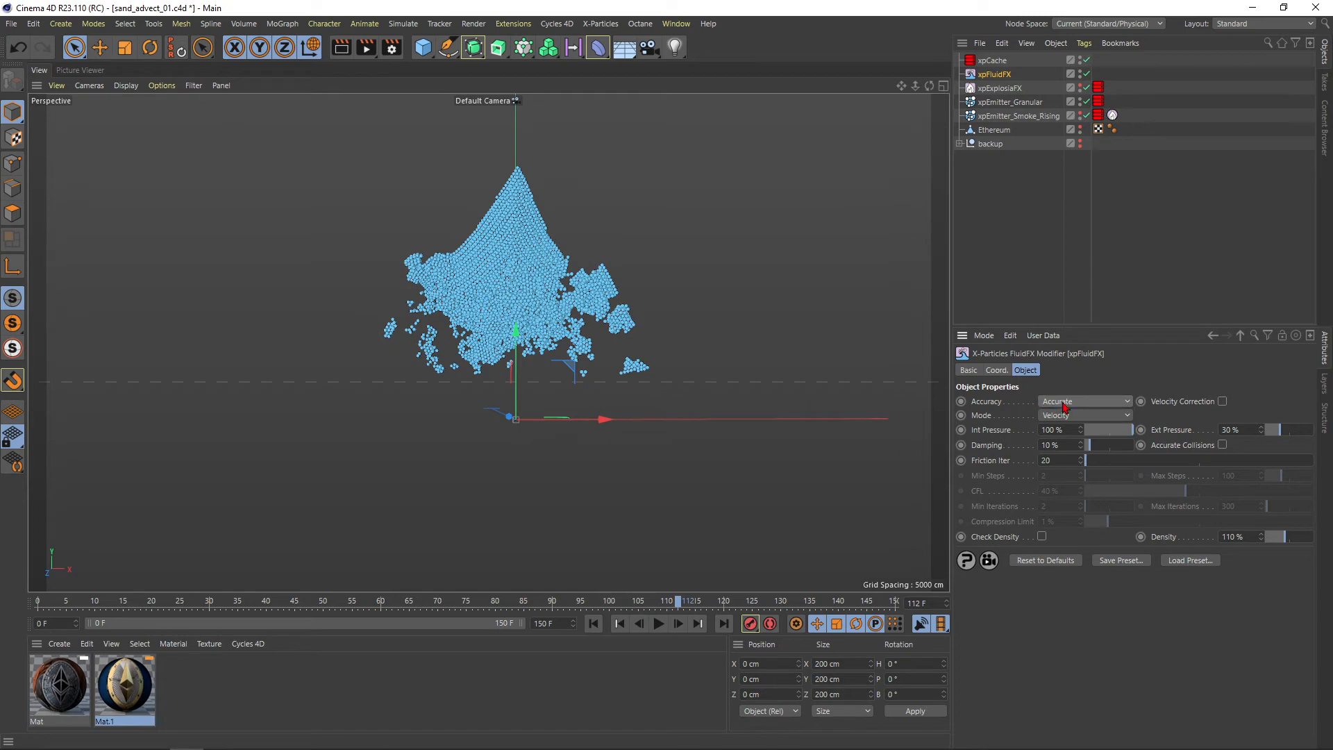
Rebuild the xpCache with the Accurate setting and scrub the particles between about frames 76 and 113
{"action": "left_click", "coordinate": [992, 60]}
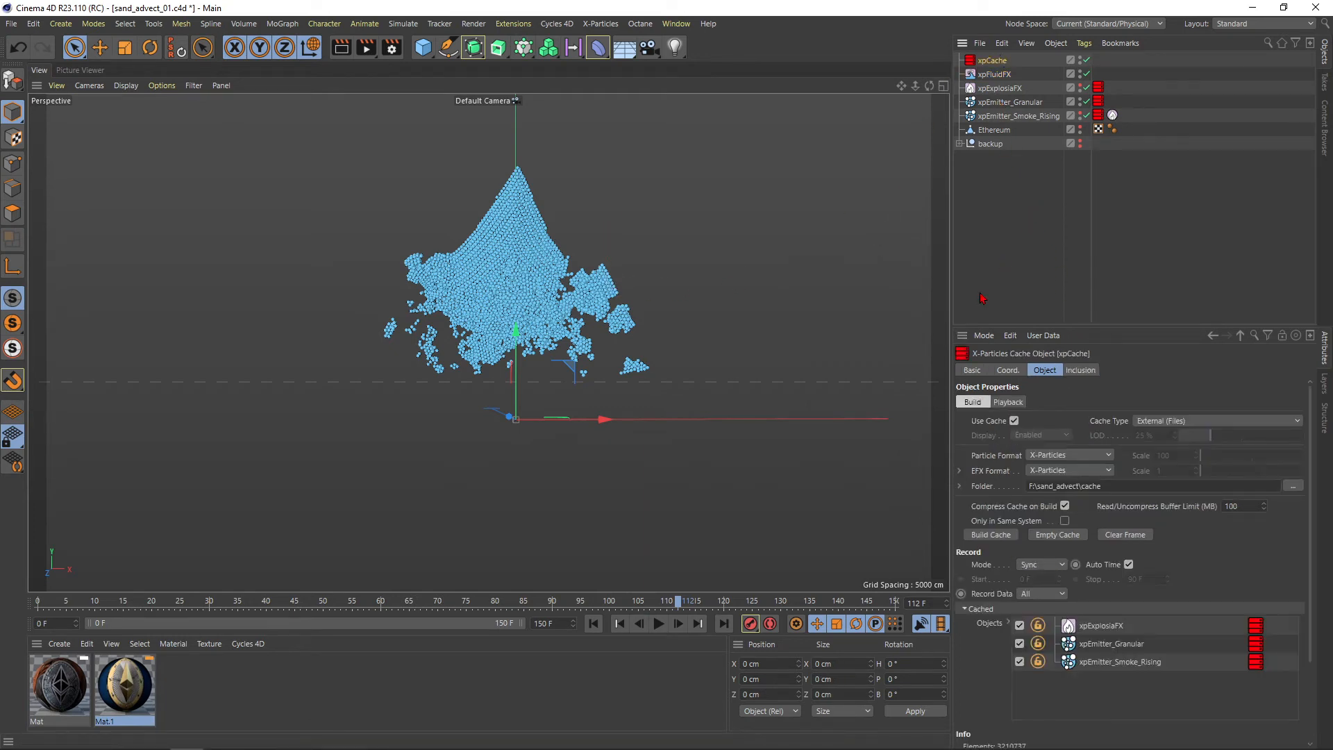
{"action": "left_click", "coordinate": [991, 535]}
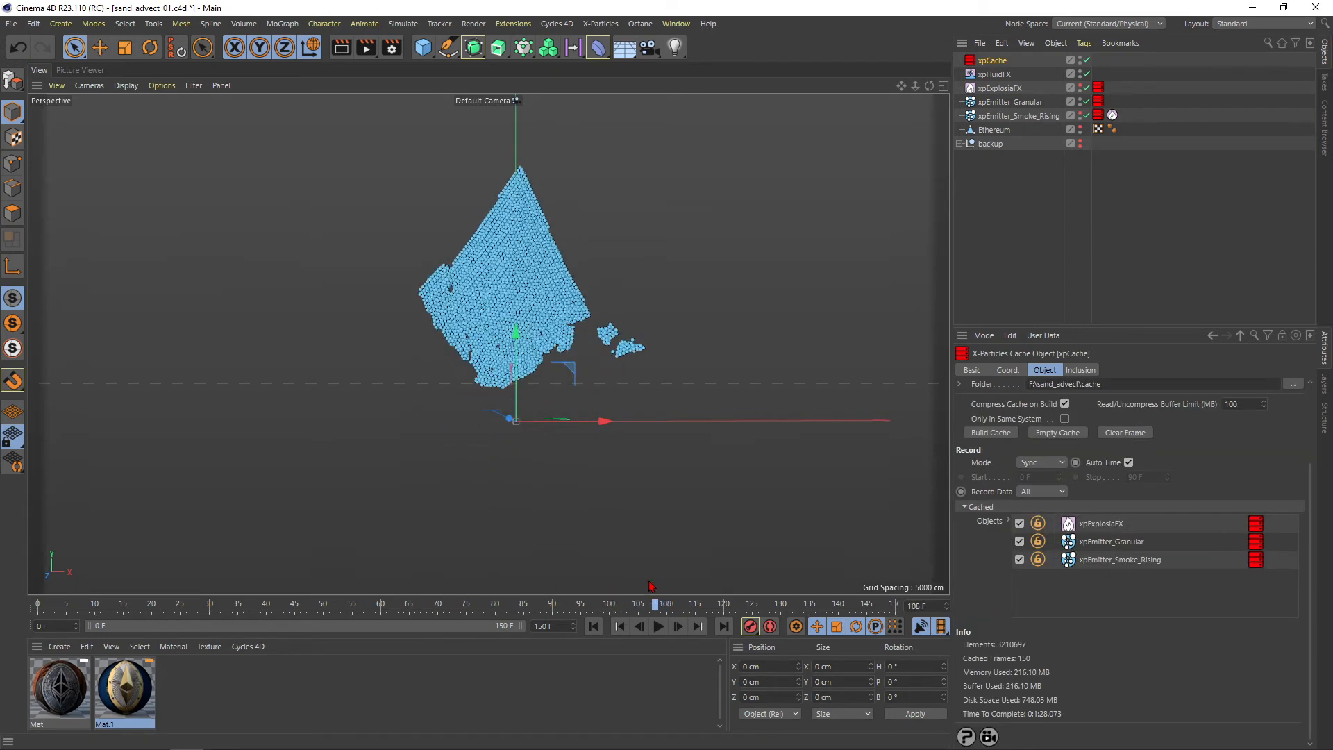
{"action": "left_click_drag", "start_coordinate": [649, 586], "coordinate": [475, 596]}
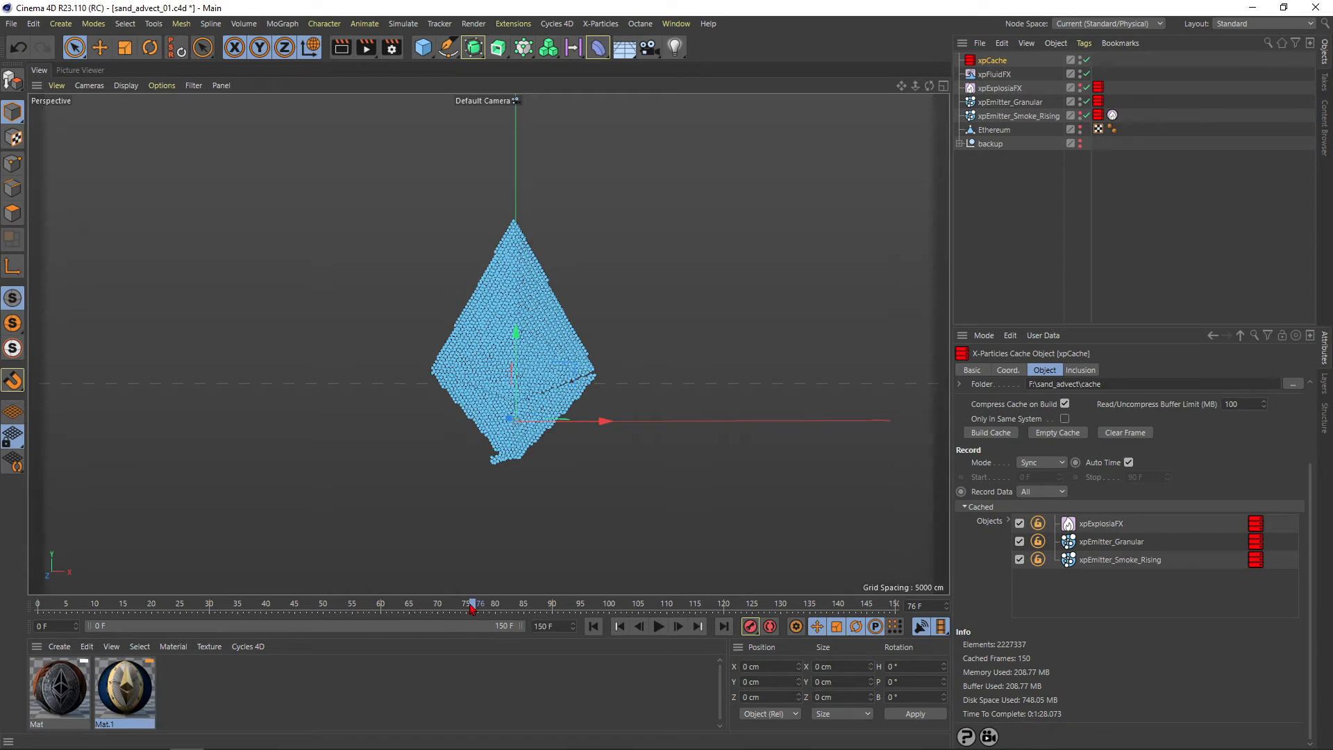
{"action": "left_click_drag", "start_coordinate": [473, 609], "coordinate": [684, 606]}
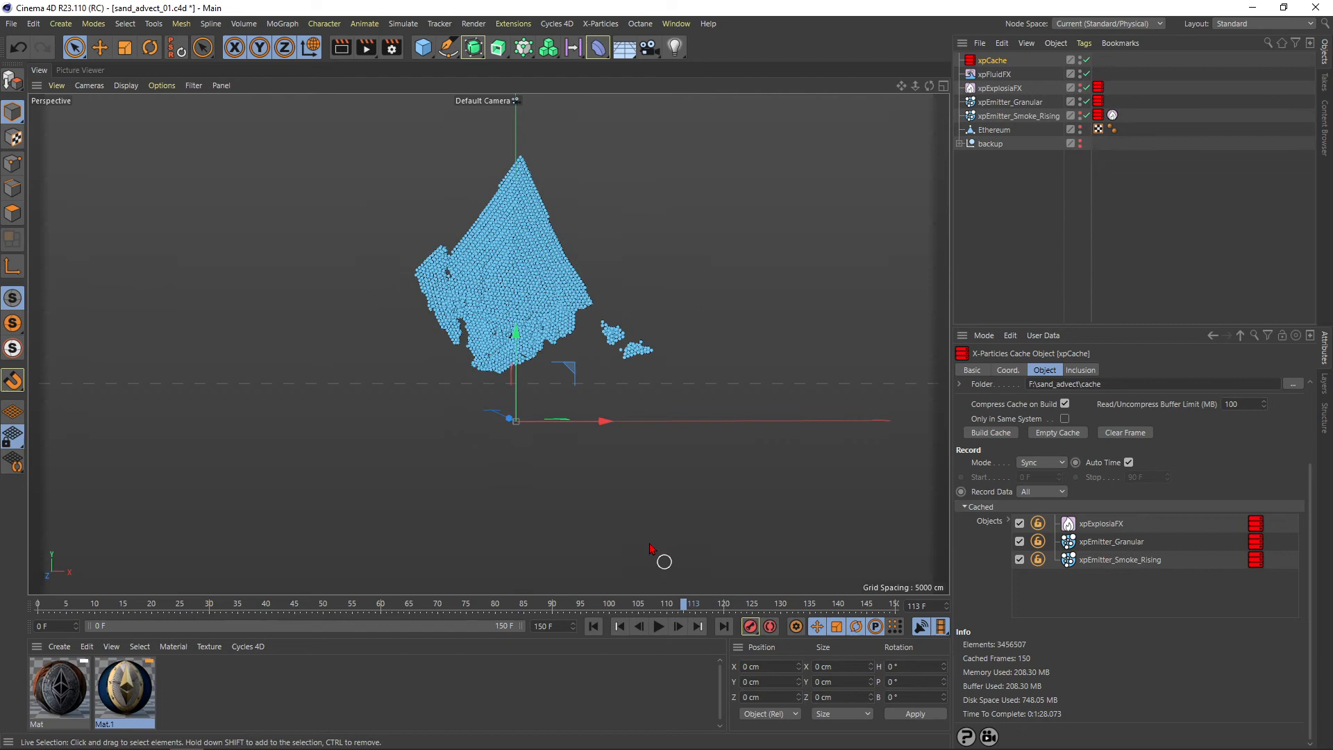
Make an MP4 preview of the simulation with the Viewport Renderer at image size 960 and frame rate 30
{"action": "left_click", "coordinate": [366, 59]}
{"action": "left_click", "coordinate": [446, 281]}
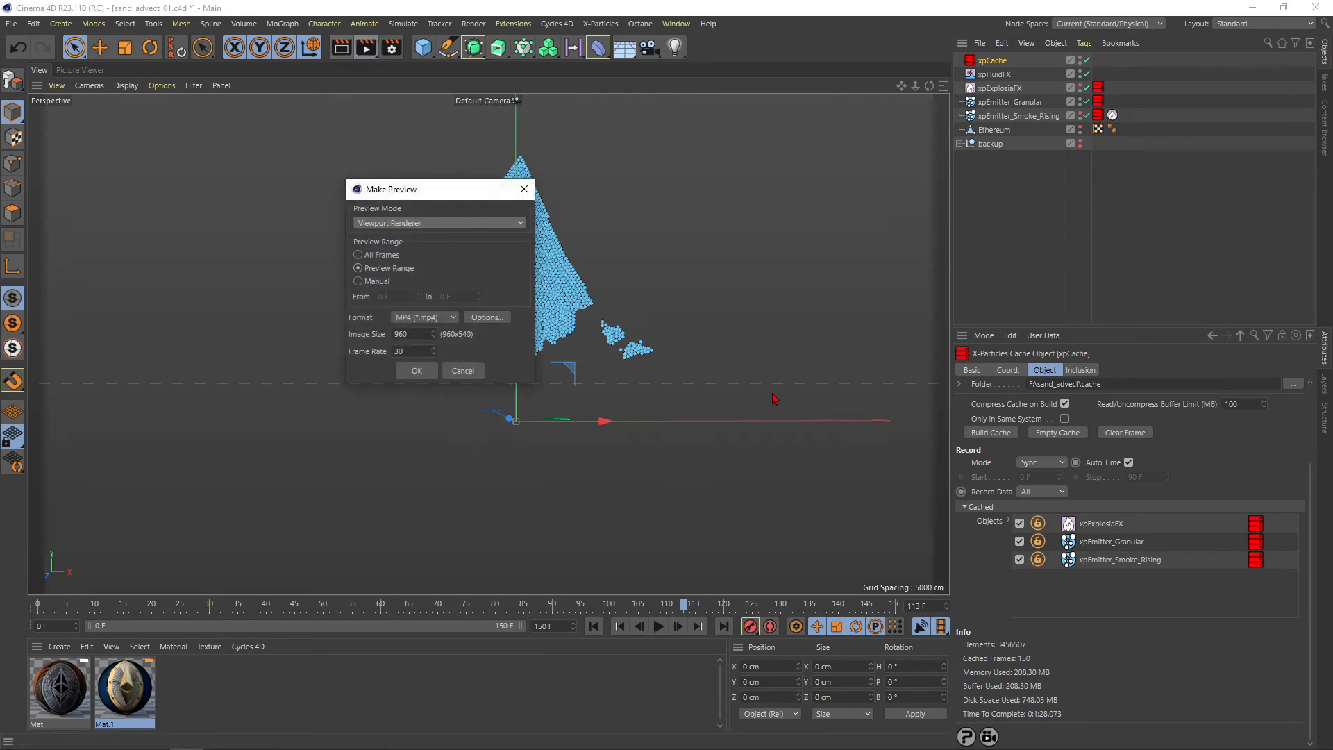
{"action": "key", "text": "Return"}
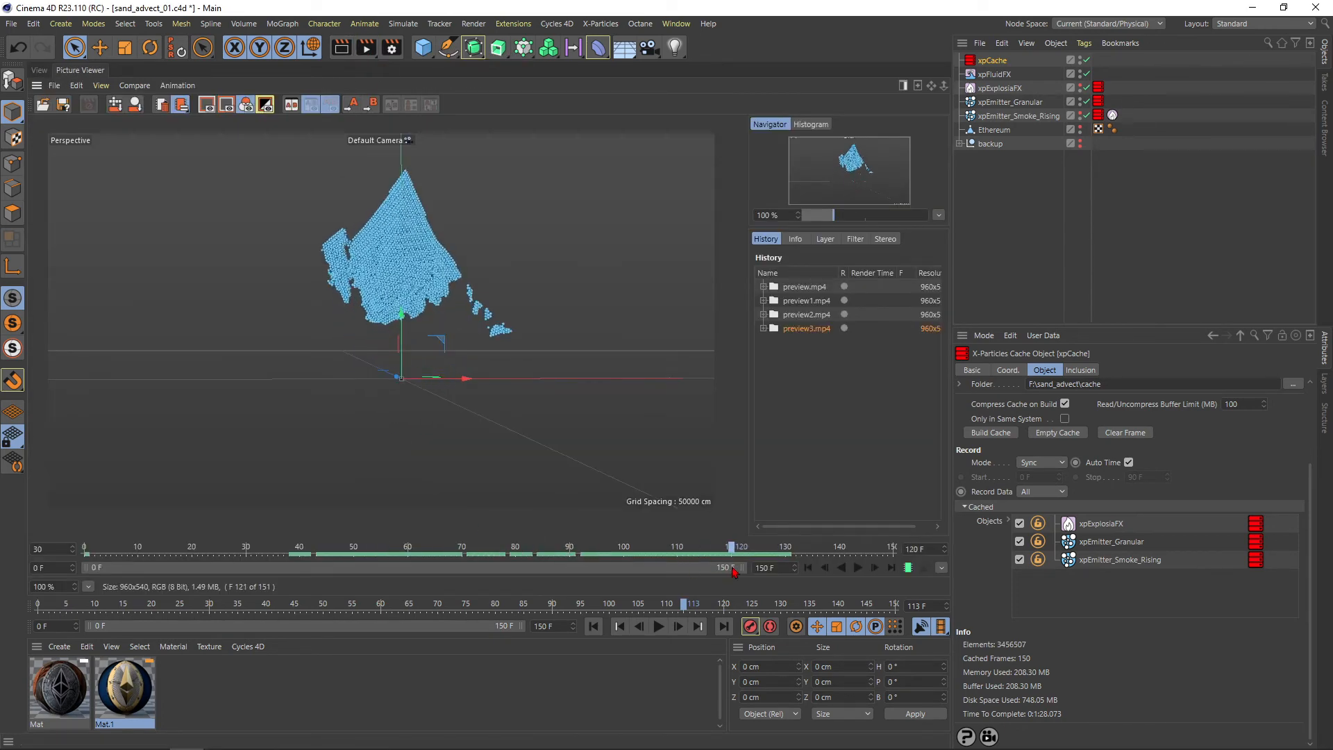
Compare preview3.mp4 with the three earlier previews at frame 120, alternating mainly with preview2.mp4 to examine the clumping
{"action": "left_click", "coordinate": [814, 316]}
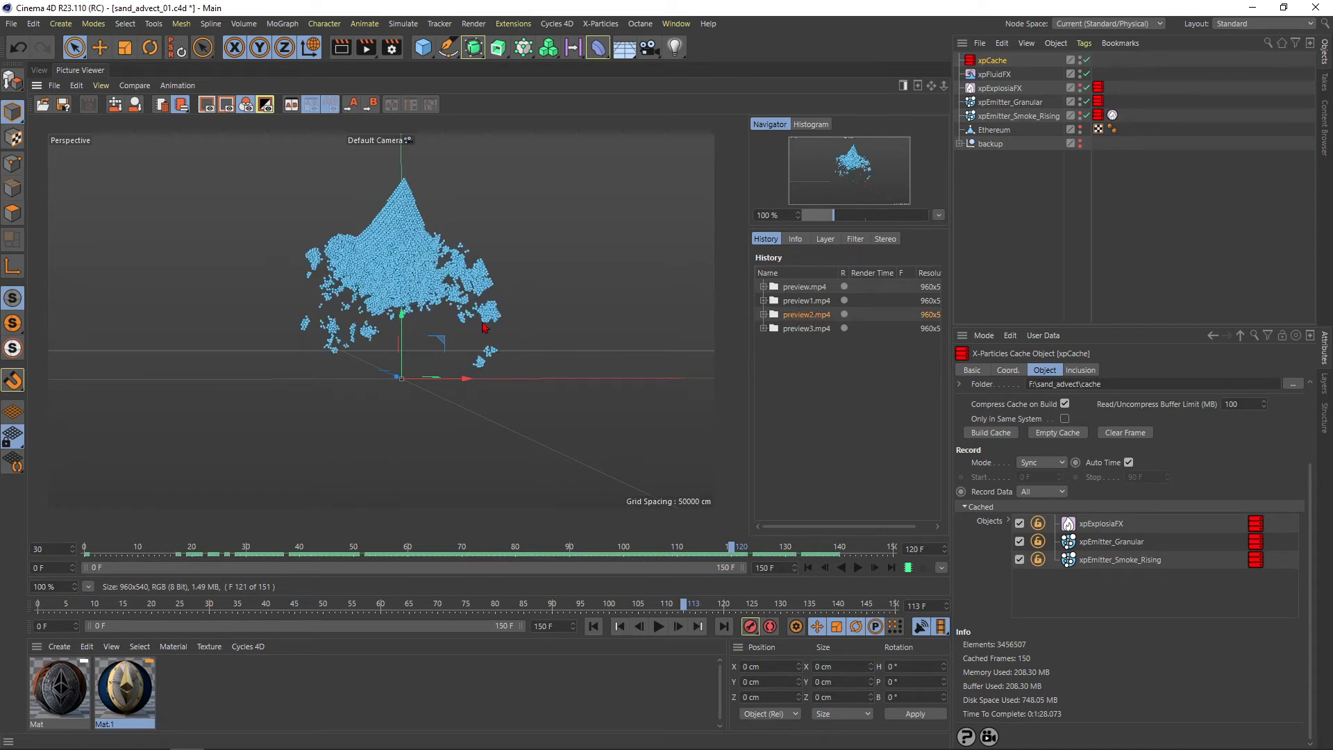
{"action": "left_click", "coordinate": [804, 302]}
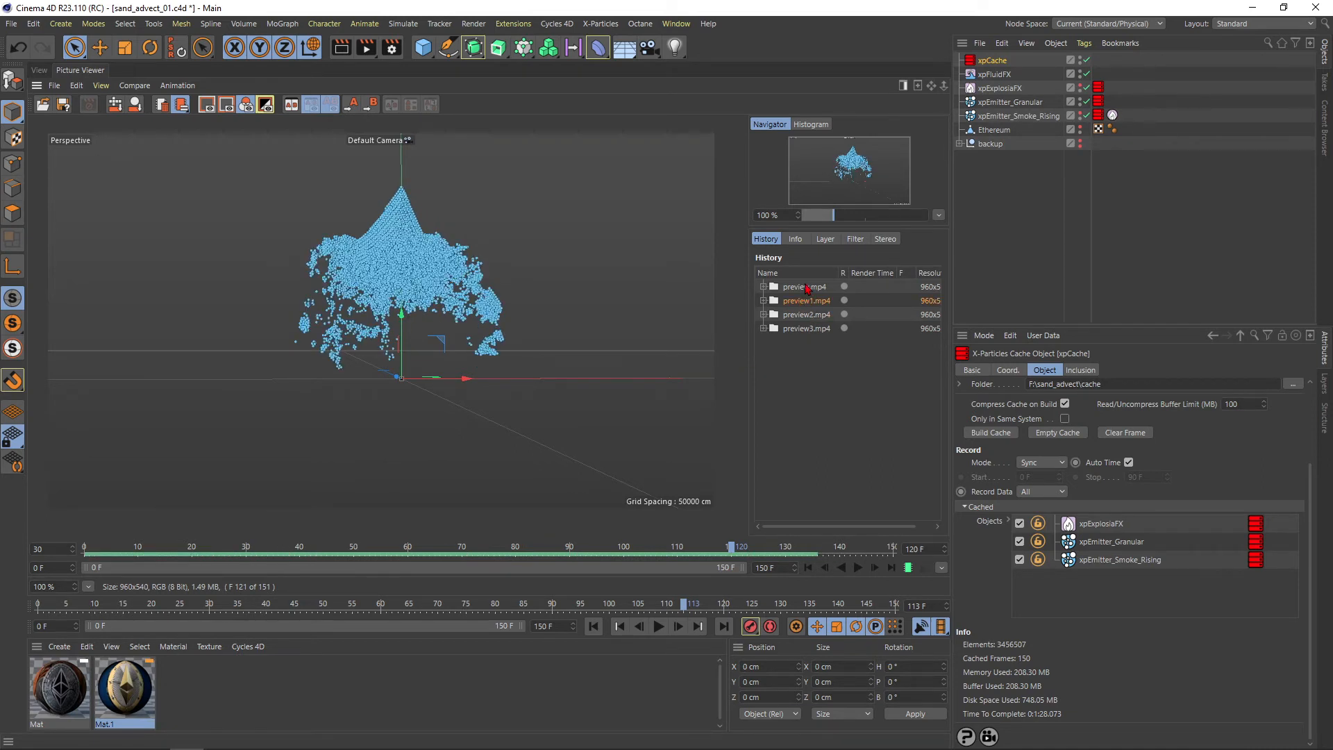
{"action": "left_click", "coordinate": [807, 289]}
{"action": "left_click", "coordinate": [805, 317]}
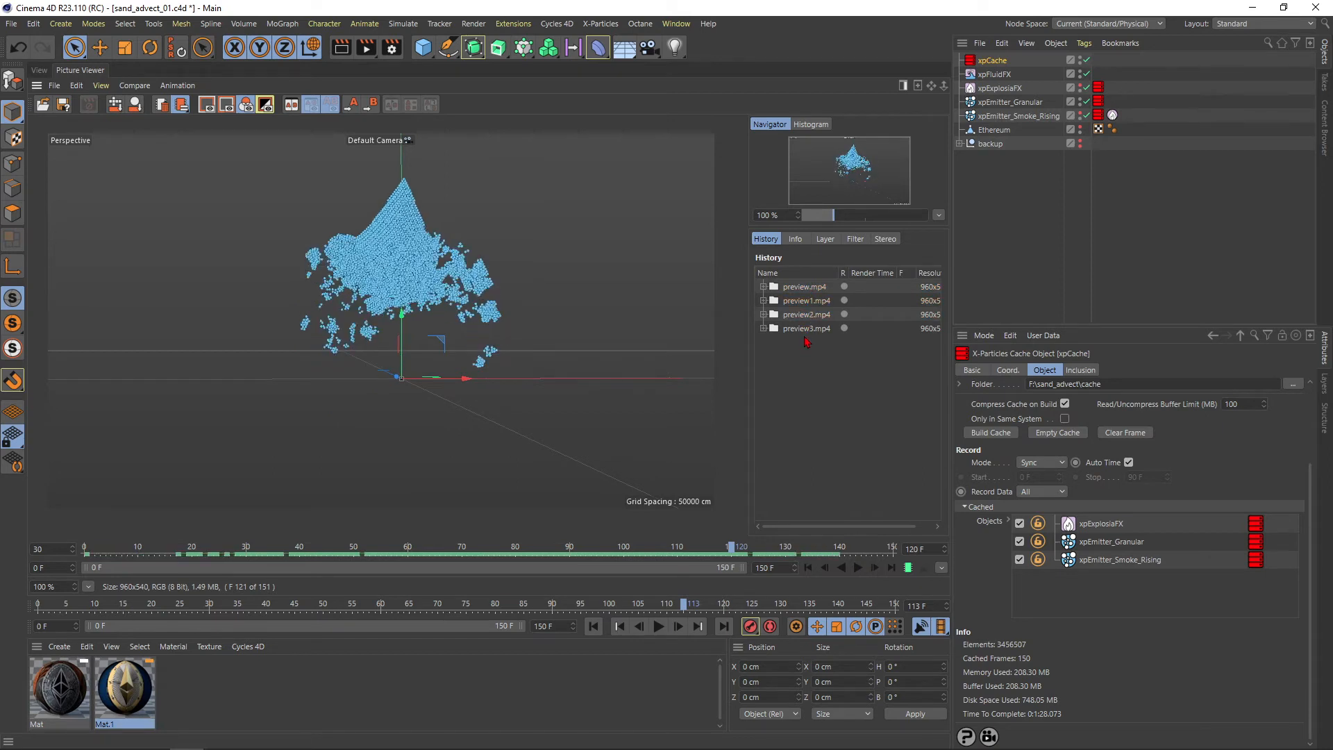
{"action": "left_click", "coordinate": [804, 331]}
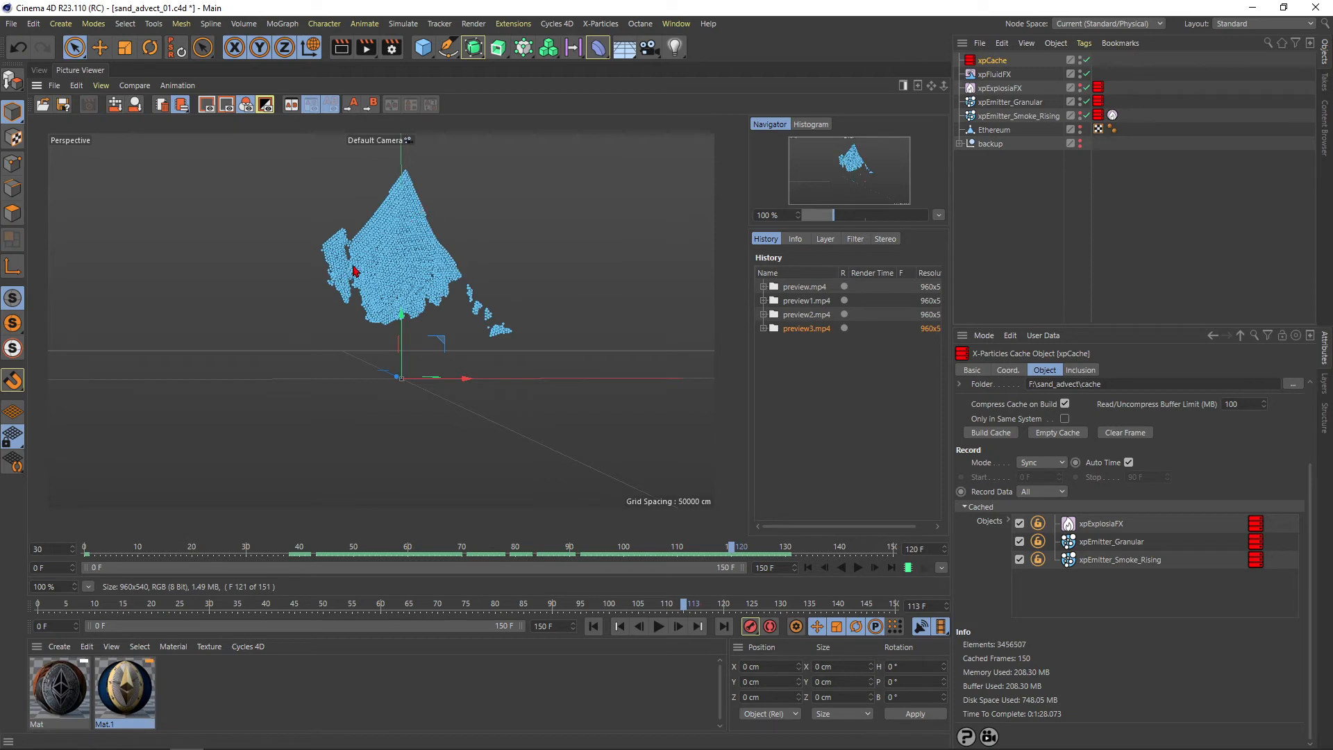
{"action": "left_click", "coordinate": [807, 316]}
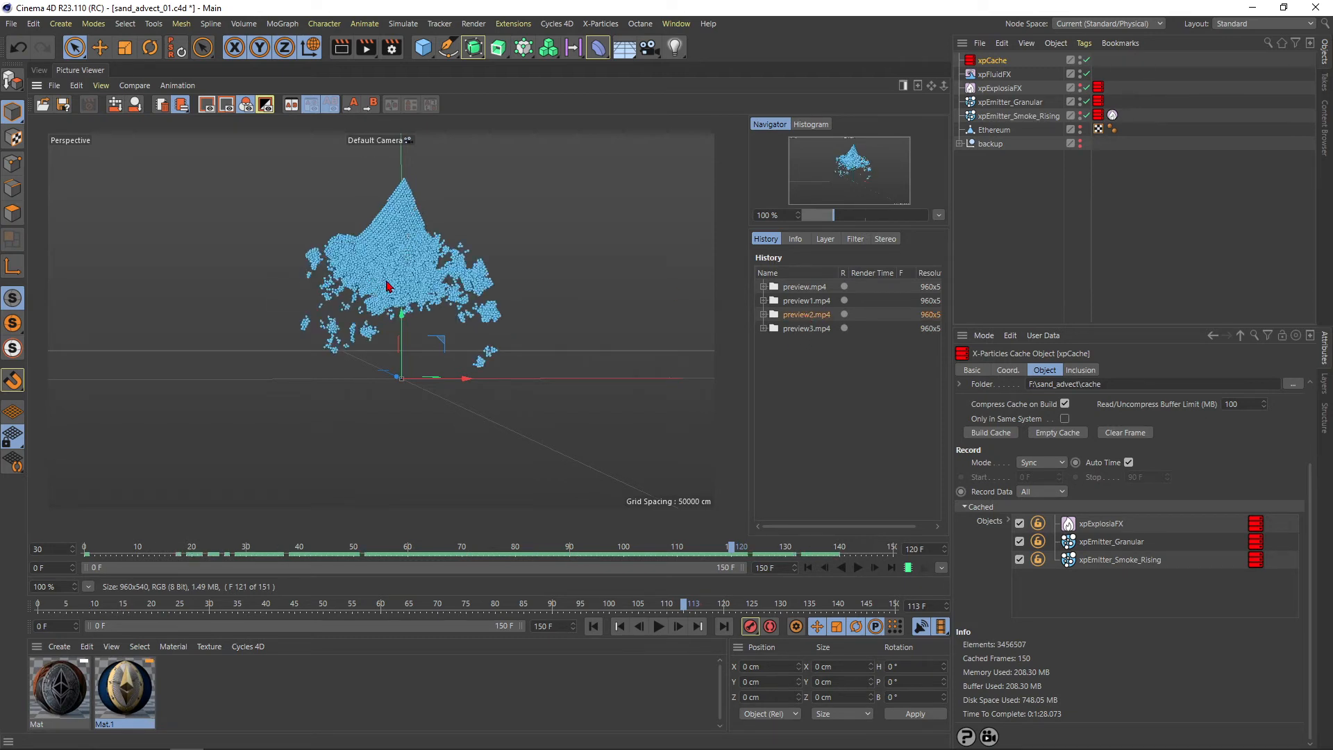
{"action": "left_click", "coordinate": [804, 329]}
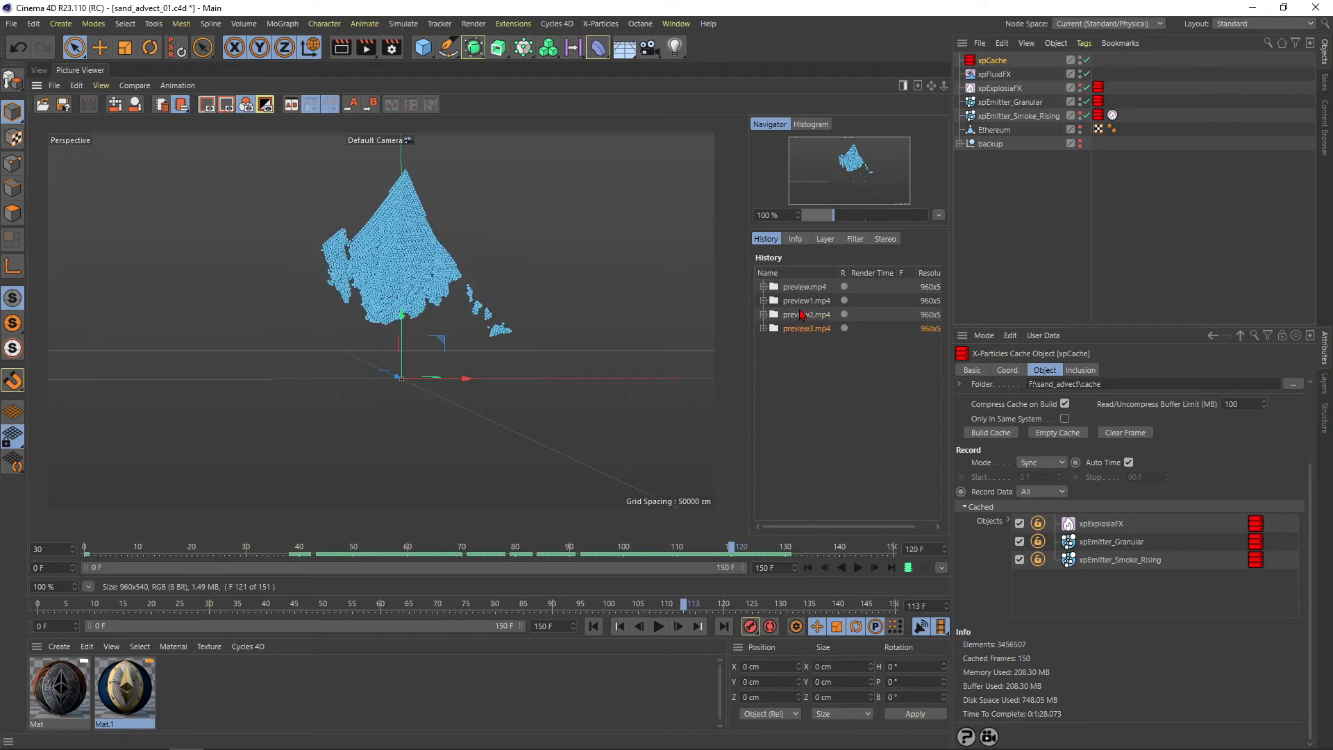
{"action": "left_click", "coordinate": [803, 314]}
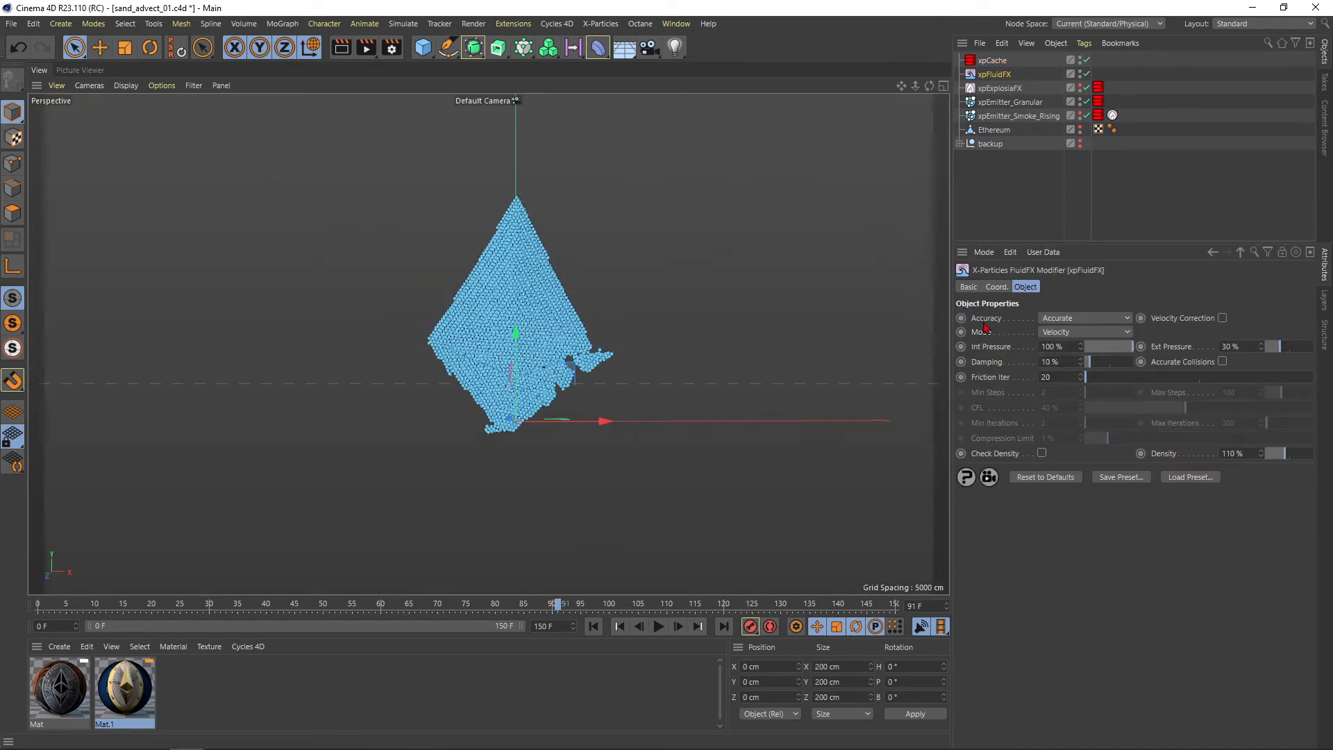
Set the Accuracy of the xpFluidFX modifier to High
{"action": "left_click", "coordinate": [1121, 319]}
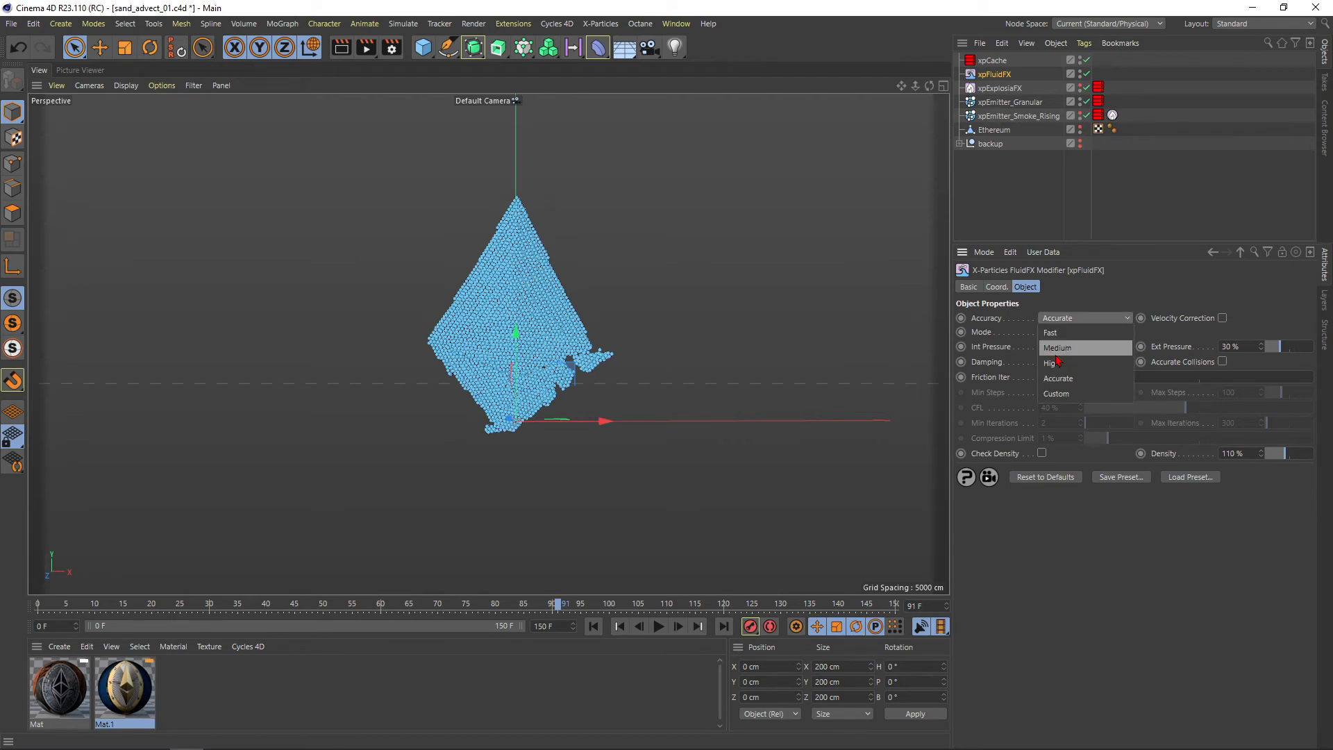
{"action": "left_click", "coordinate": [1085, 297]}
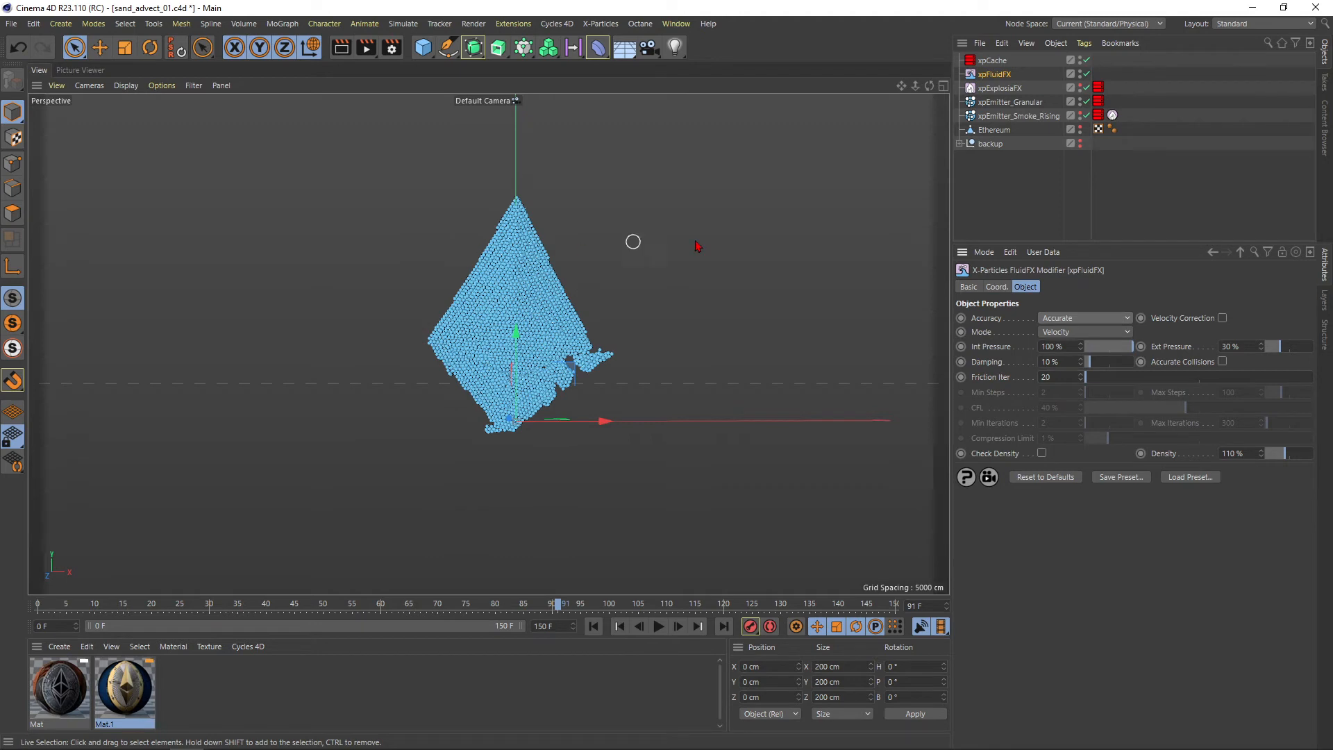
{"action": "left_click", "coordinate": [1010, 102]}
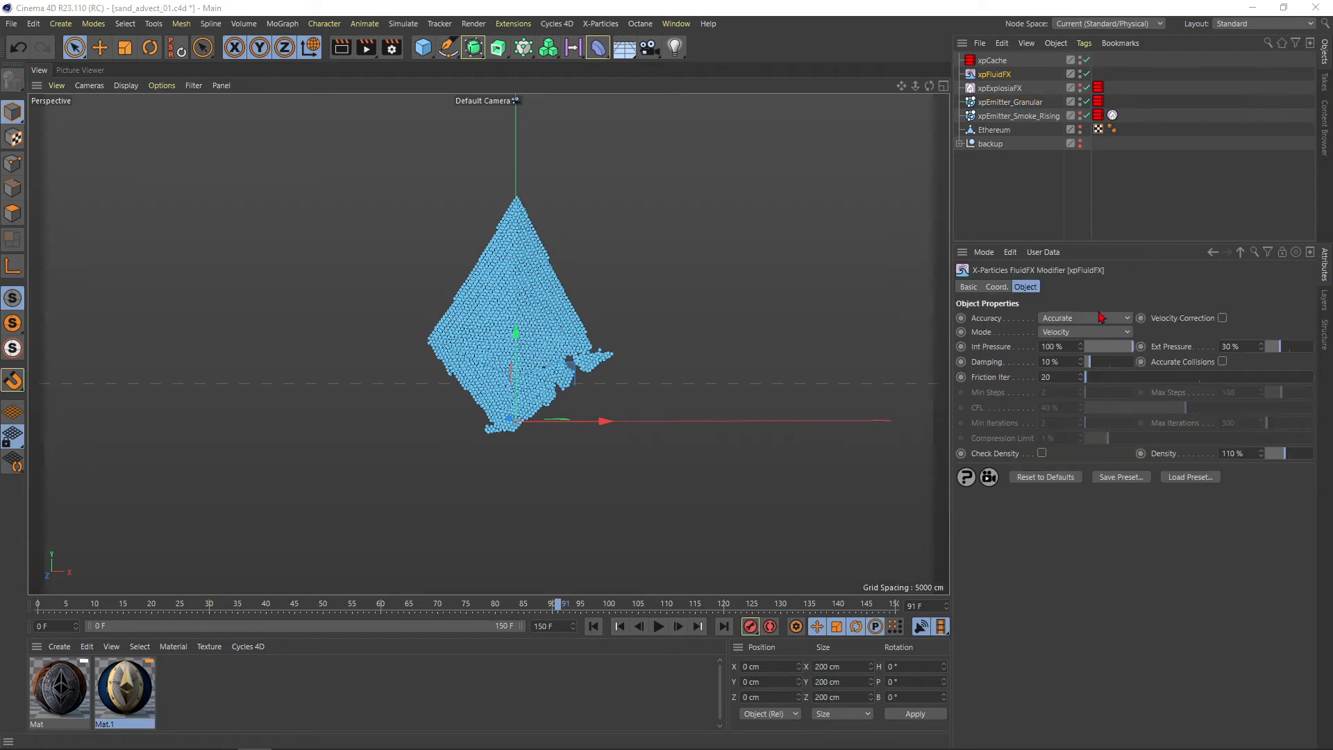
{"action": "left_click", "coordinate": [1106, 317]}
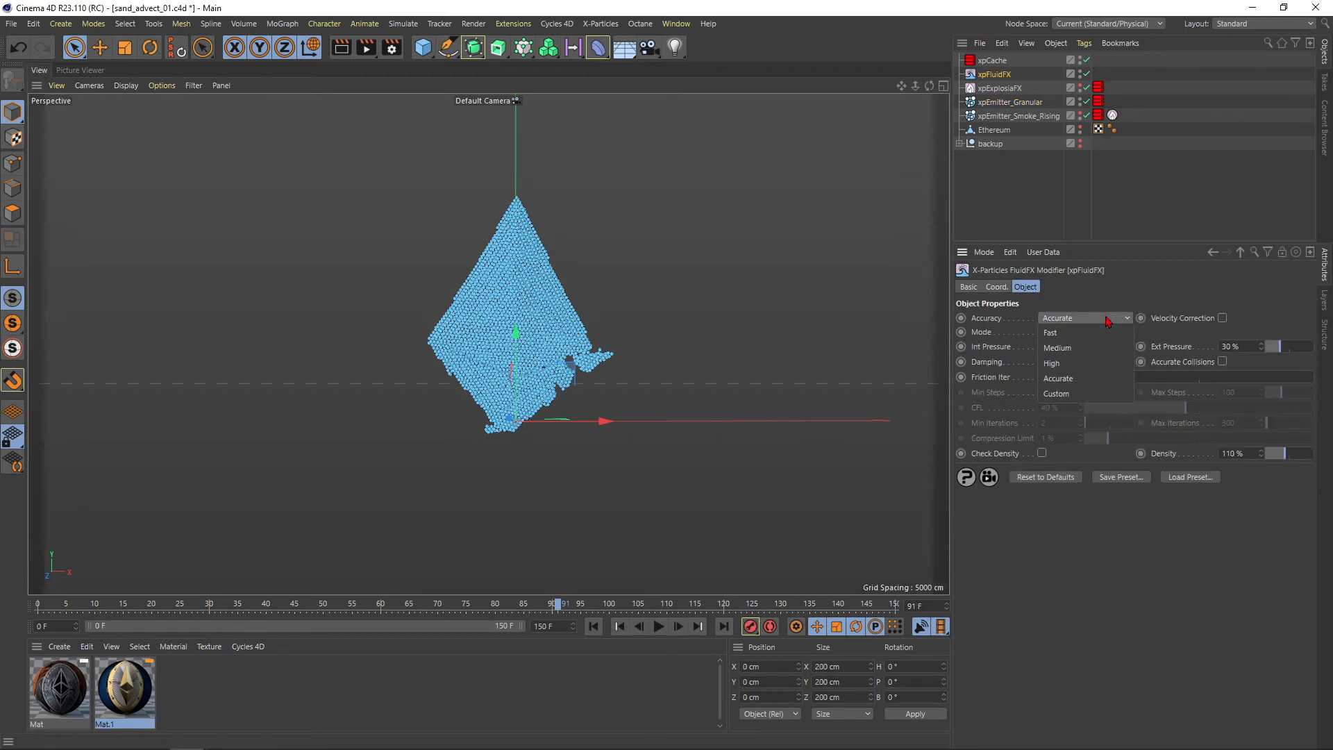
{"action": "left_click", "coordinate": [1061, 363]}
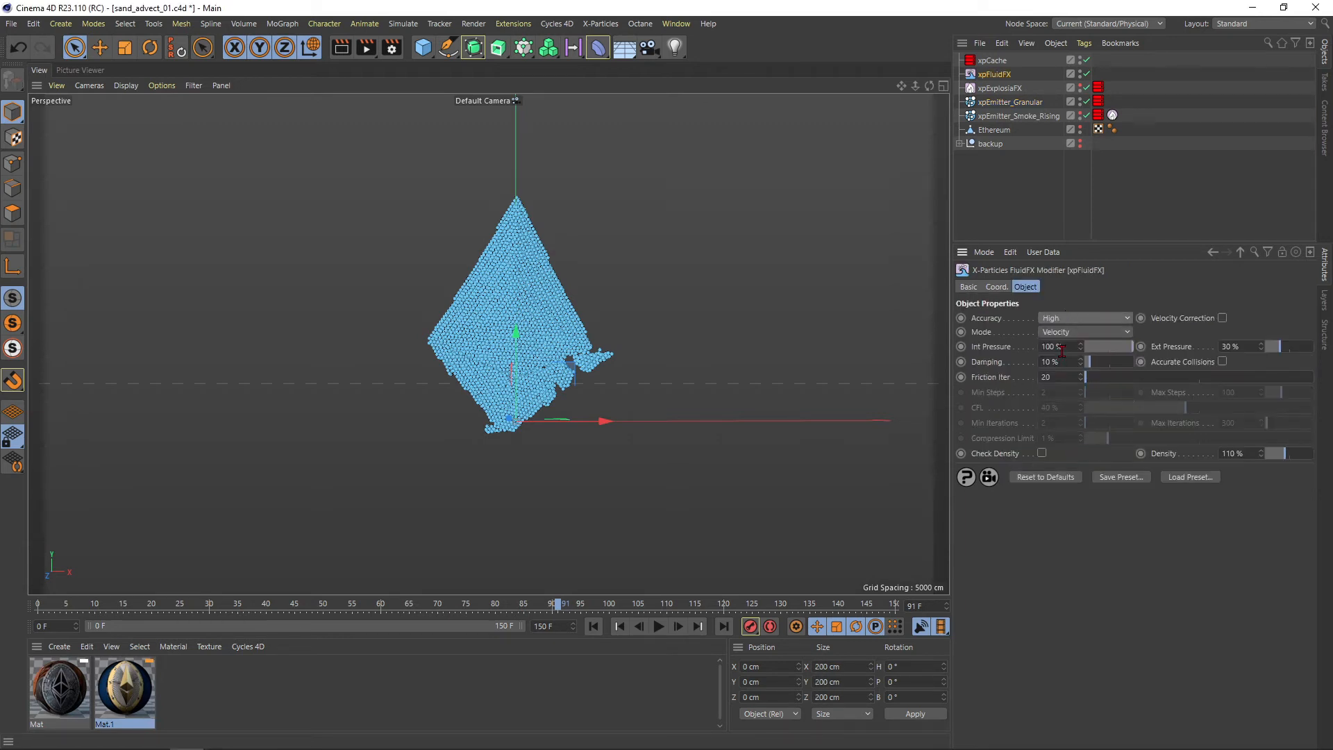
Set the Friction in the fluid data of xpEmitter_Granular to 3 %
{"action": "left_click", "coordinate": [1024, 102]}
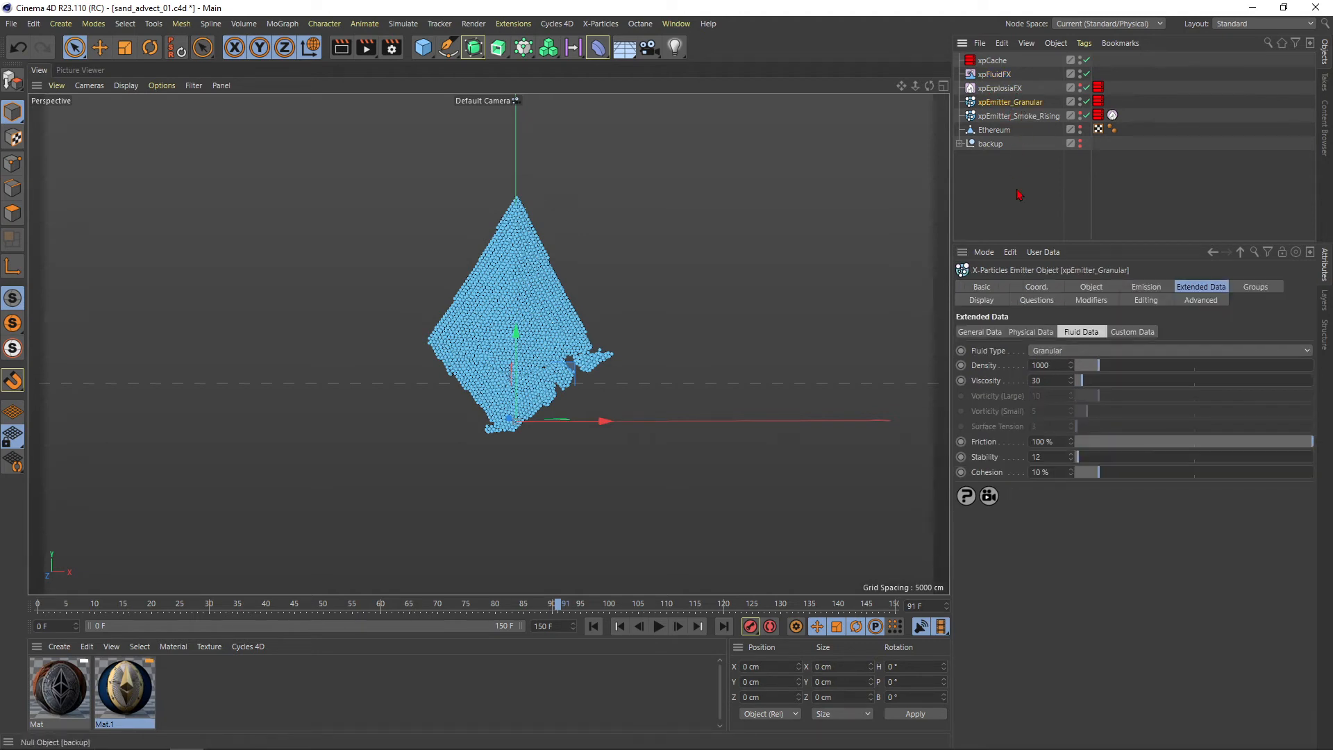
{"action": "left_click", "coordinate": [1056, 443]}
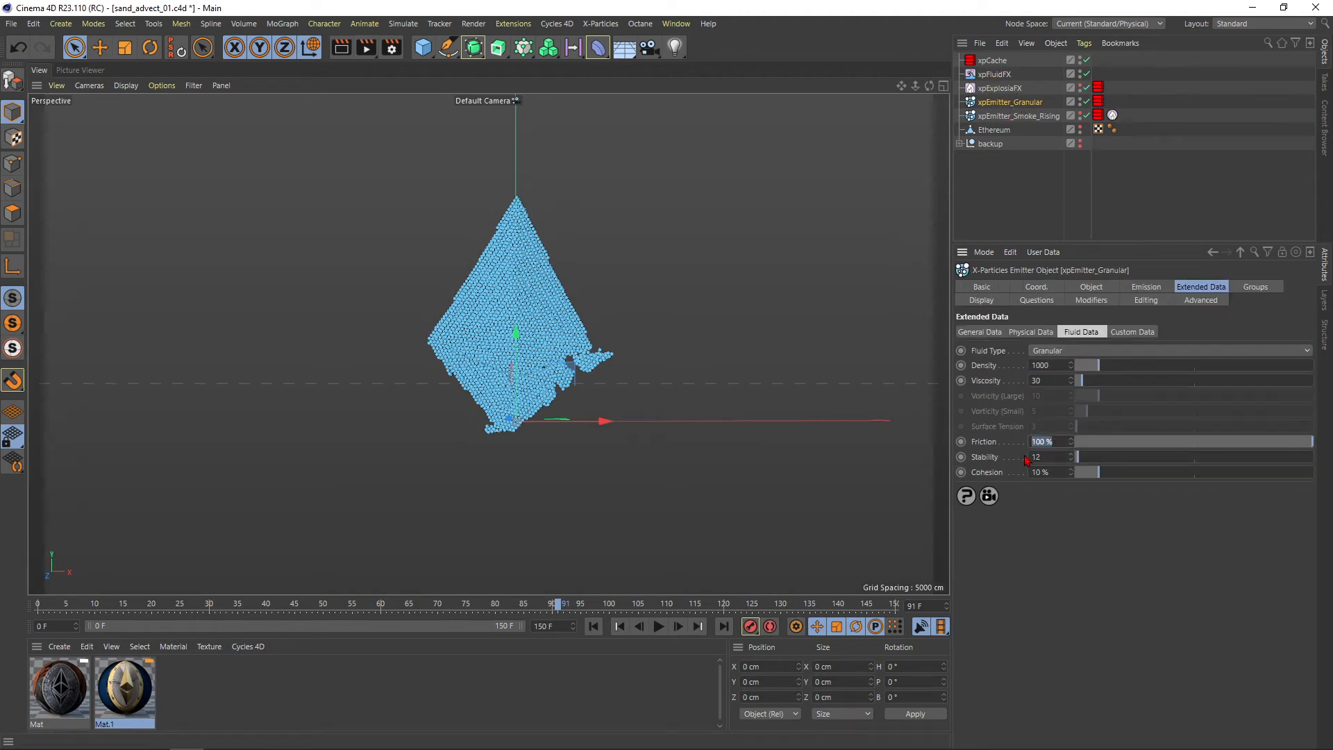
{"action": "right_click", "coordinate": [1077, 448]}
{"action": "key", "text": "Escape"}
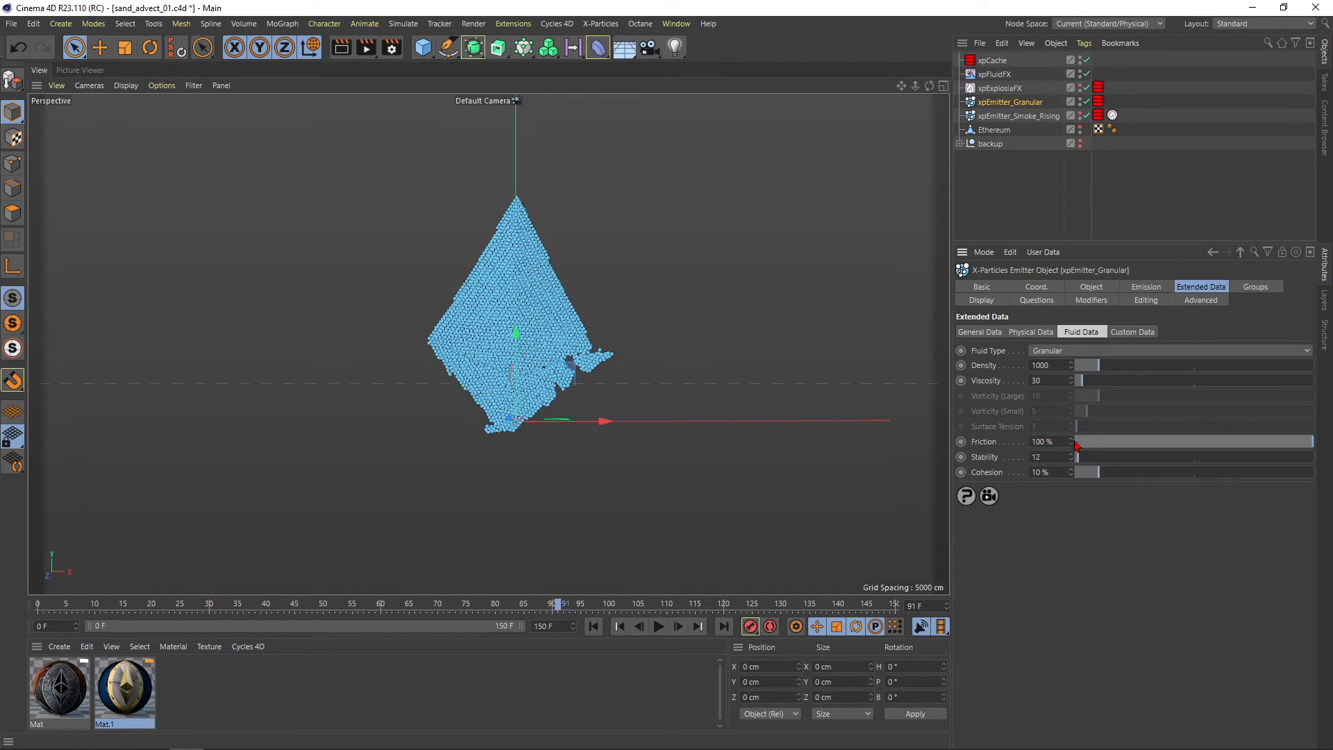
{"action": "type", "text": "3"}
{"action": "key", "text": "Return"}
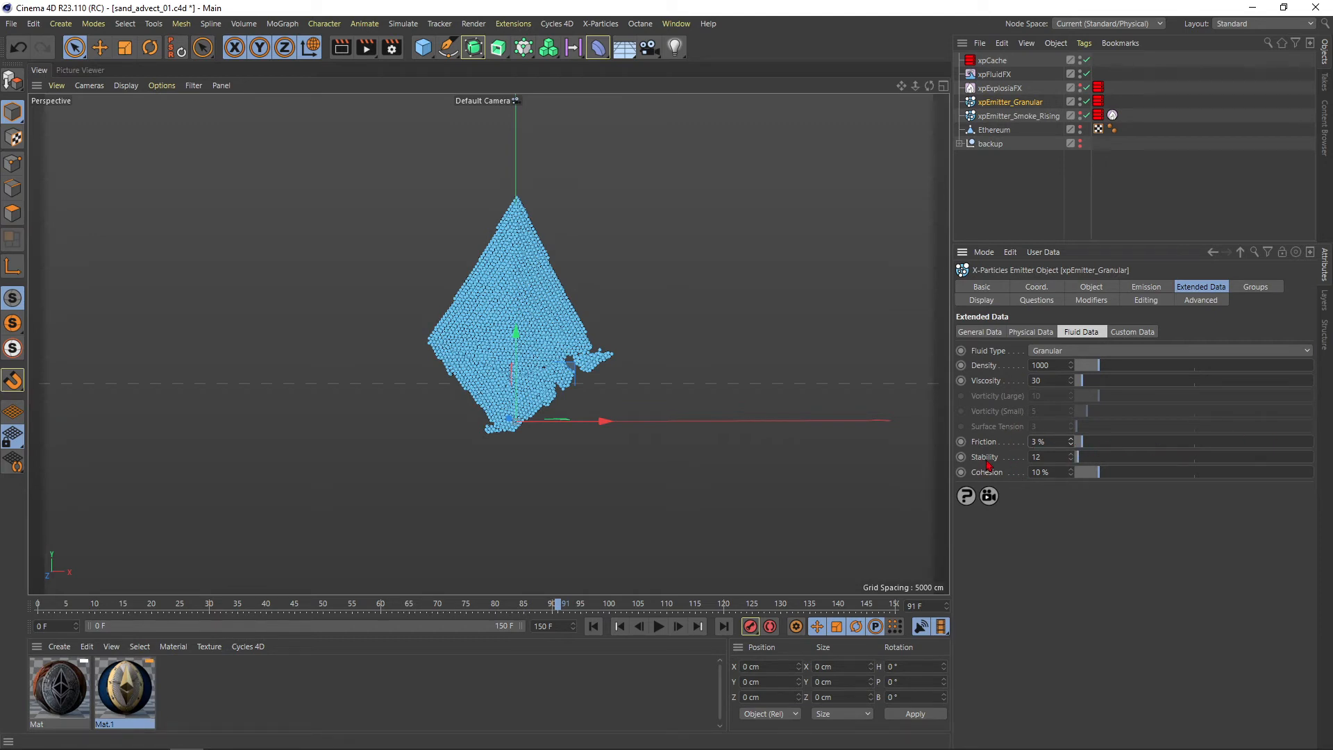
{"action": "double_click", "coordinate": [1045, 440]}
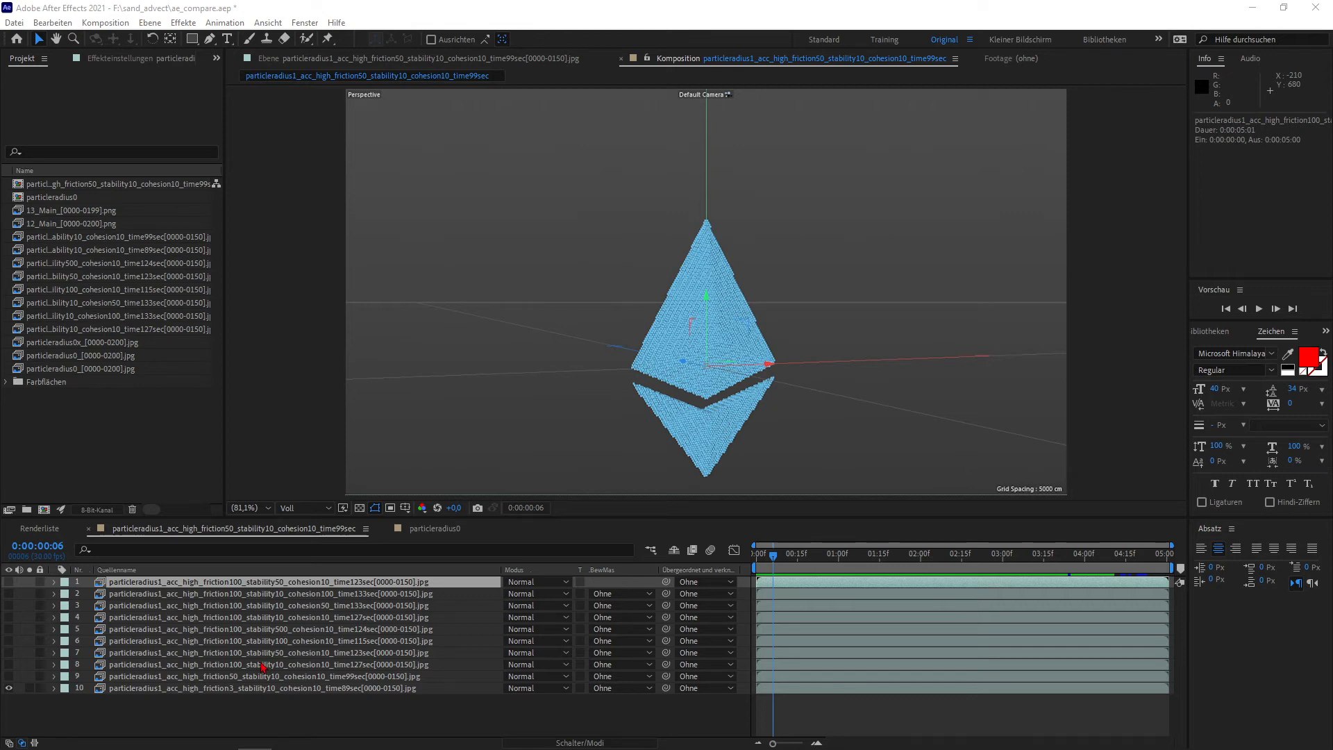
Switch to After Effects and examine the friction3, stability10, cohesion10 layer's motion, scrubbing as far as about 0:00:03:15
{"action": "left_click", "coordinate": [244, 687]}
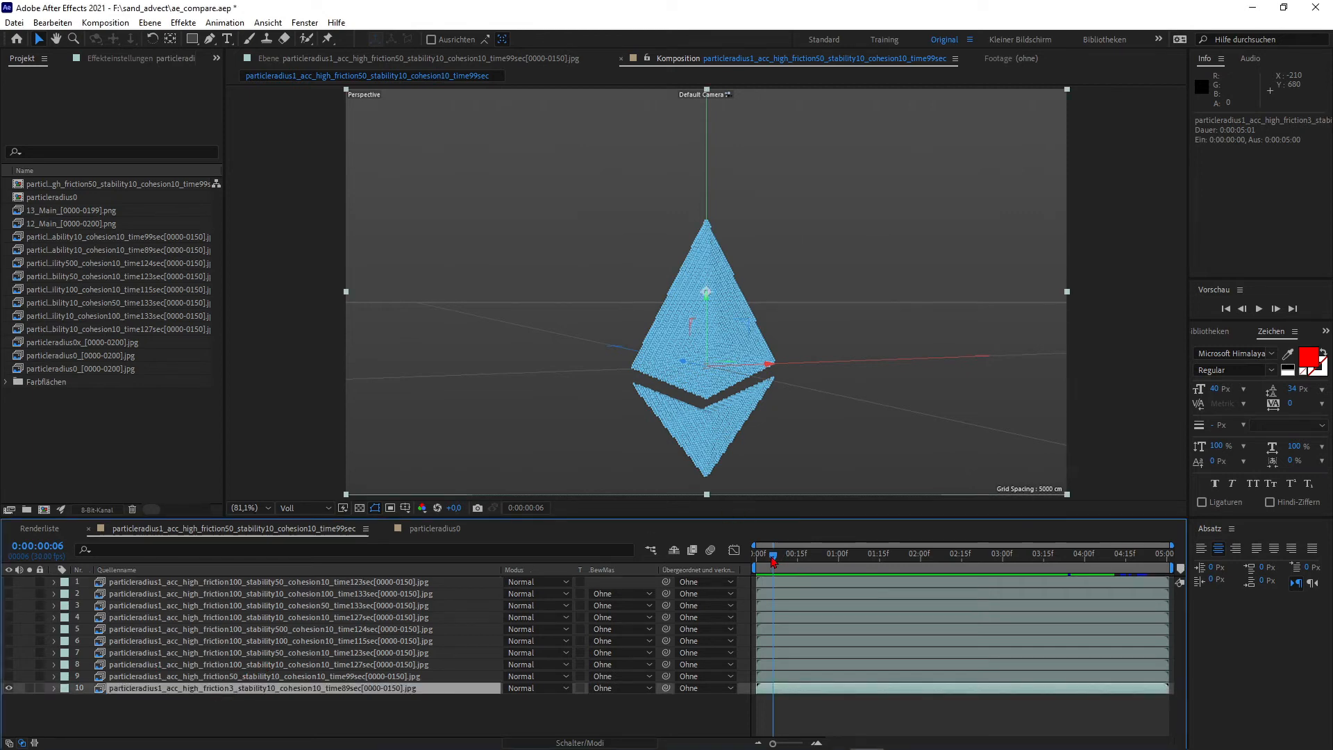
{"action": "left_click", "coordinate": [776, 559]}
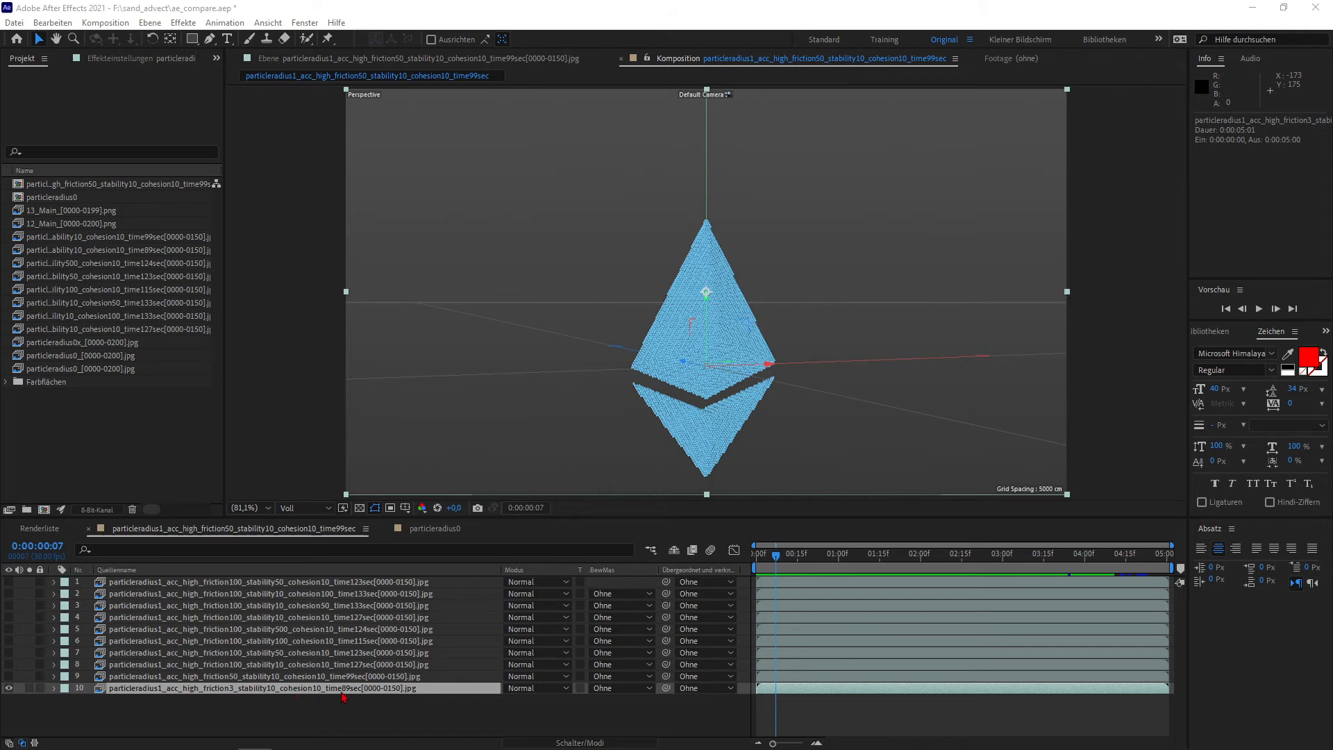
{"action": "key", "text": "space"}
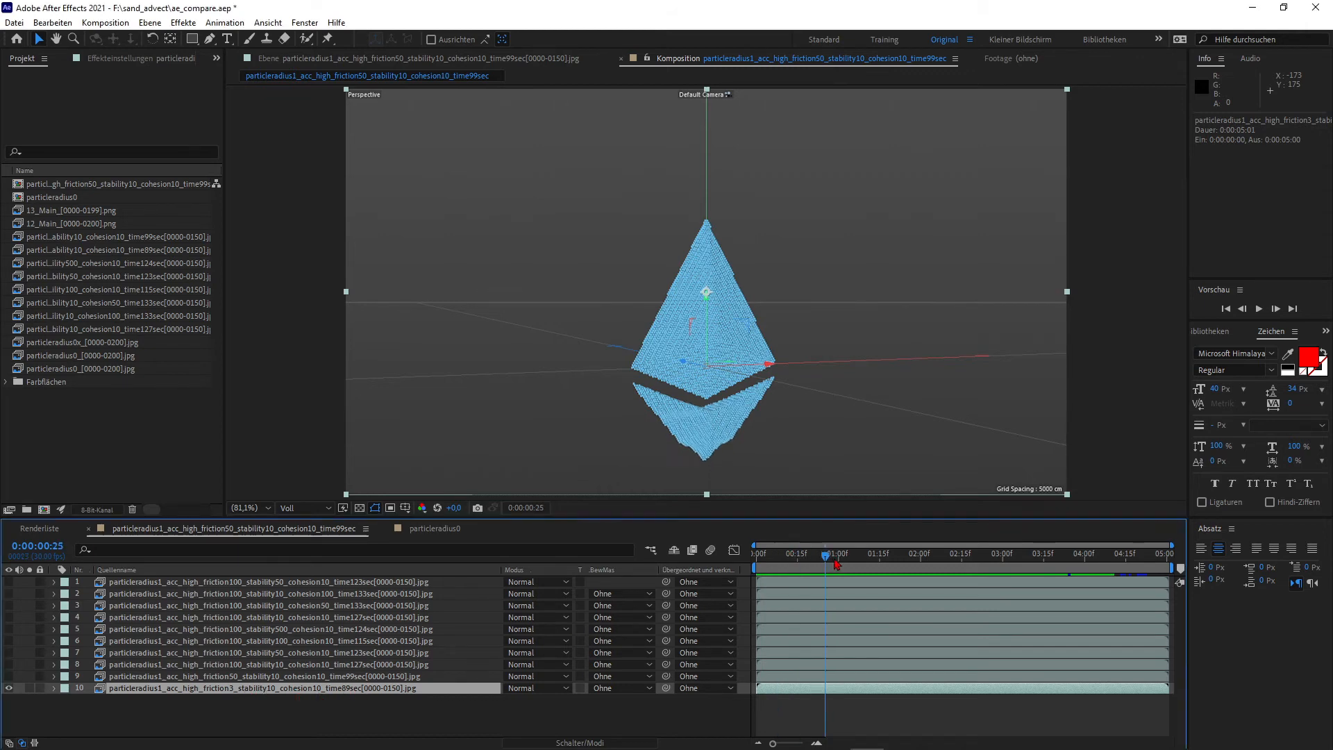
{"action": "mouse_move", "coordinate": [1050, 554]}
{"action": "left_mouse_down"}
{"action": "mouse_move", "coordinate": [1091, 555]}
{"action": "mouse_move", "coordinate": [1044, 555]}
{"action": "left_mouse_up"}
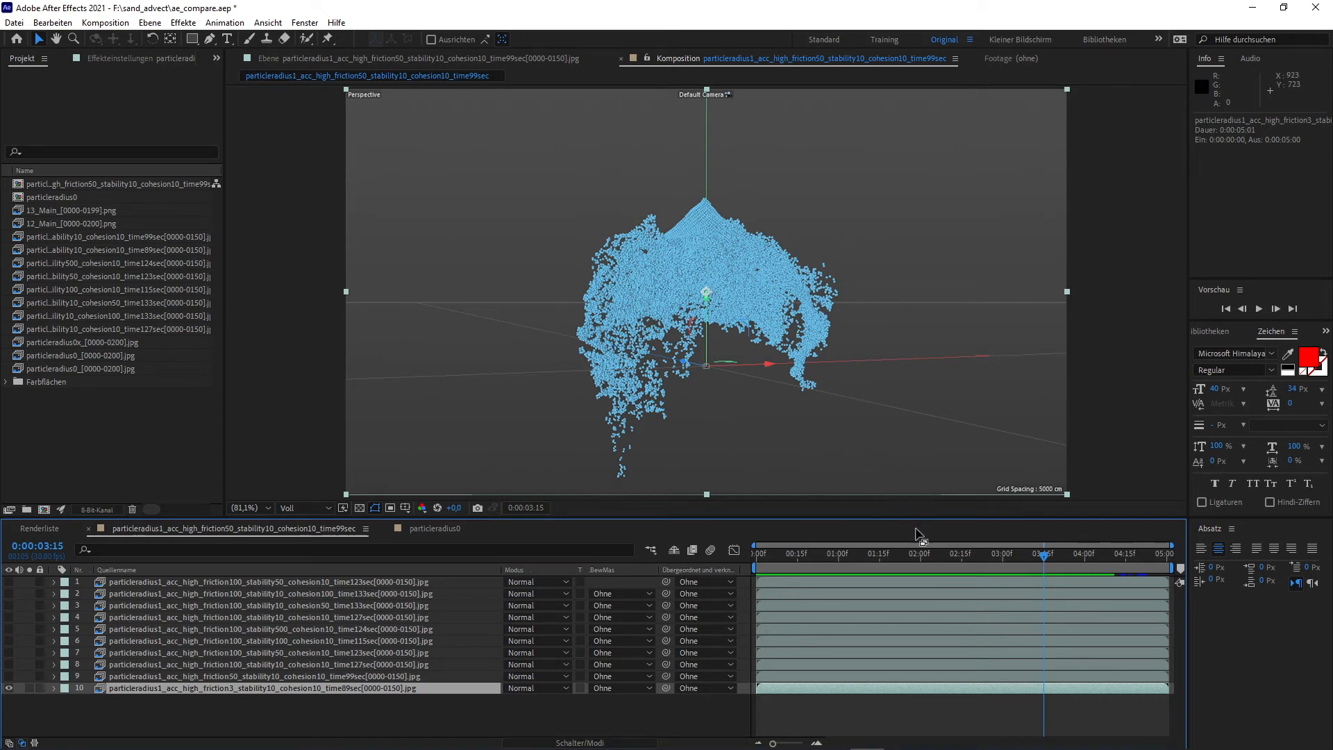
{"action": "mouse_move", "coordinate": [949, 560]}
{"action": "left_mouse_down"}
{"action": "mouse_move", "coordinate": [862, 555]}
{"action": "mouse_move", "coordinate": [1138, 553]}
{"action": "mouse_move", "coordinate": [937, 558]}
{"action": "left_mouse_up"}
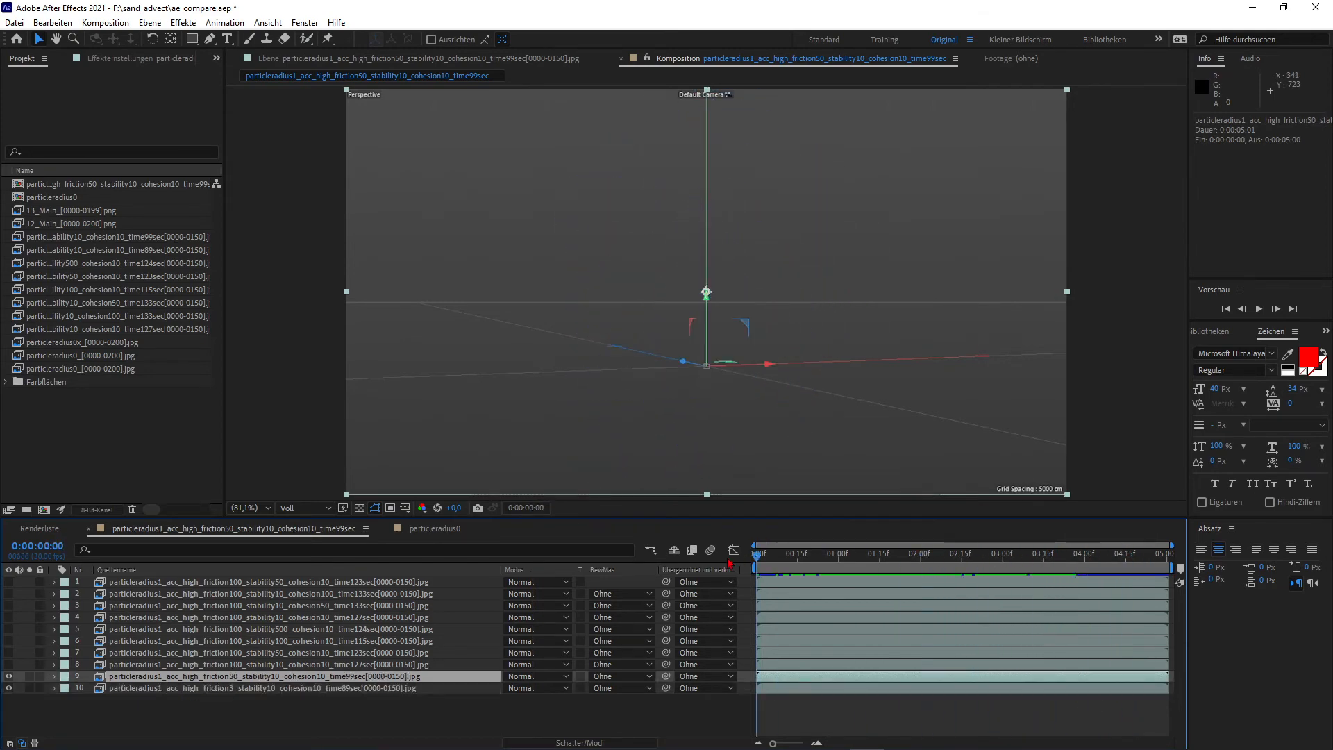
Scrub the friction50 layer to about 0:00:03:17, then show the friction100, stability10 layer above it and compare it up to 0:00:03:18
{"action": "left_click_drag", "start_coordinate": [734, 558], "coordinate": [1048, 554]}
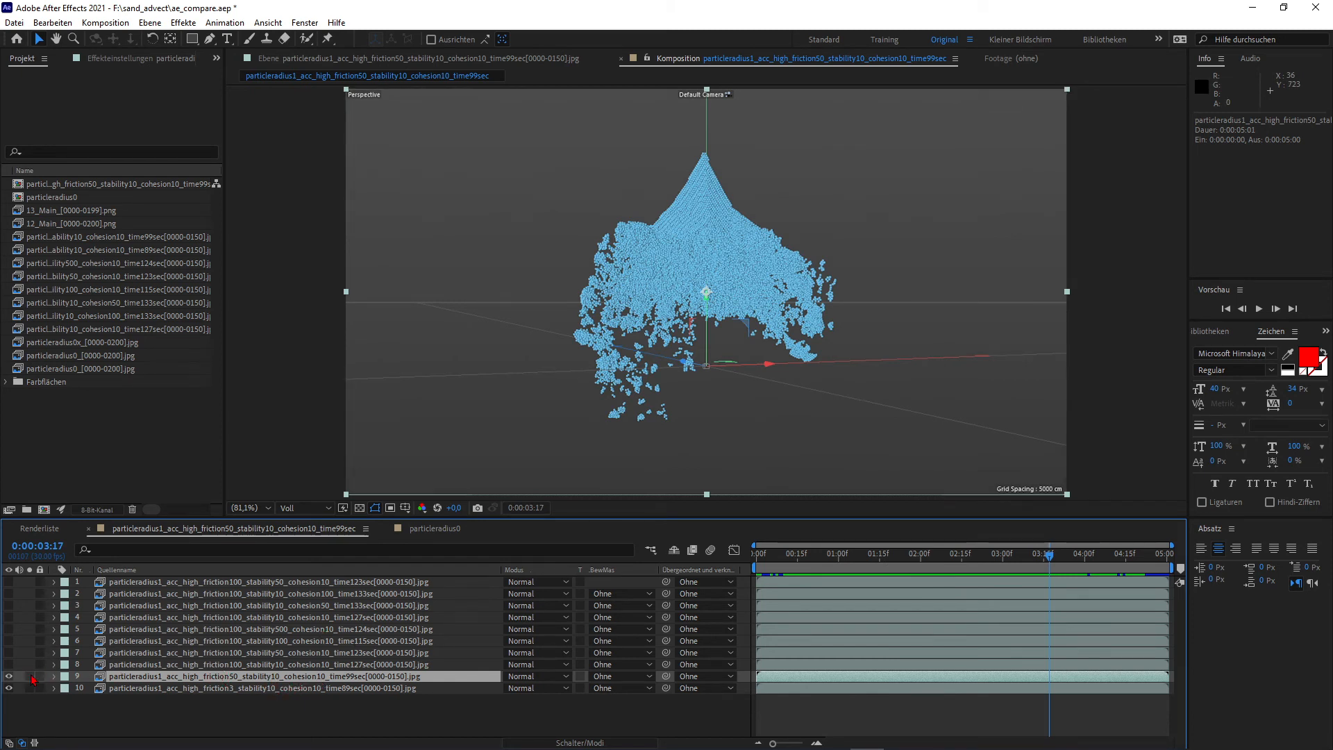
{"action": "left_click", "coordinate": [9, 665]}
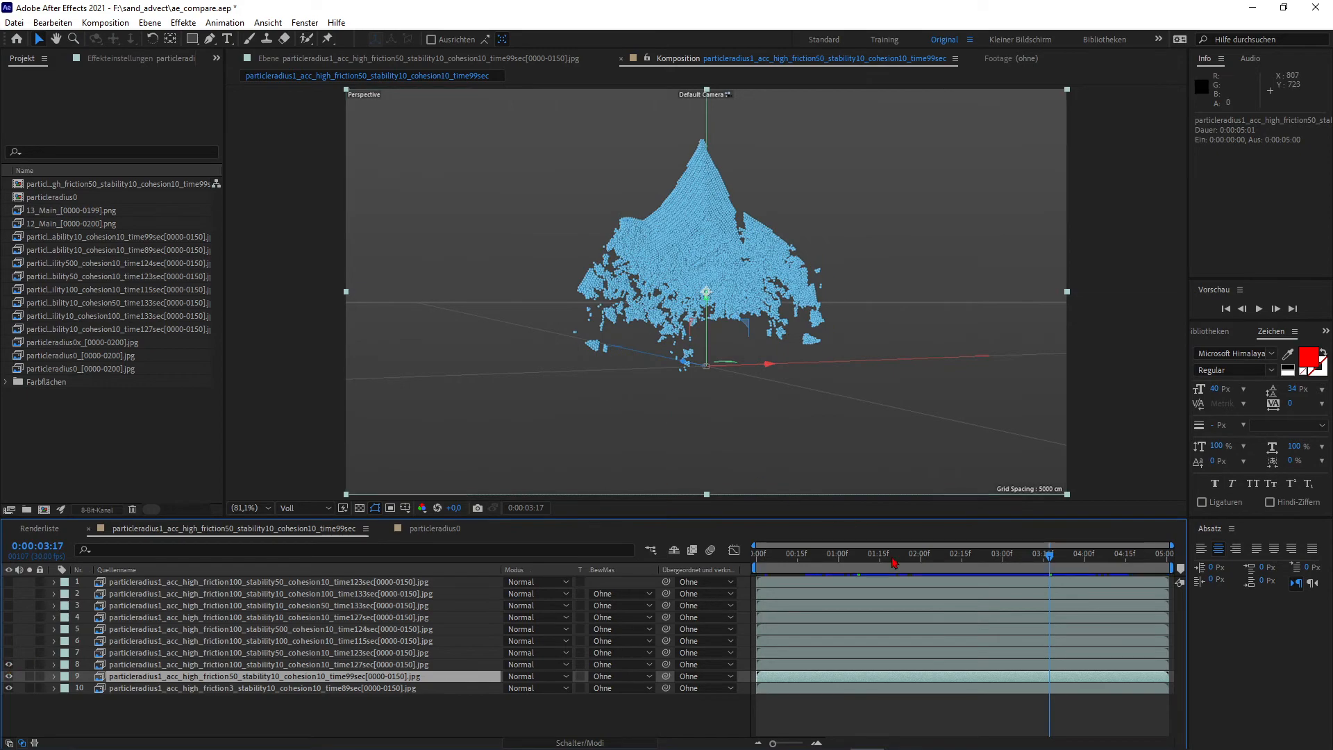
{"action": "left_click", "coordinate": [1036, 553]}
{"action": "mouse_move", "coordinate": [1040, 549]}
{"action": "left_mouse_down"}
{"action": "mouse_move", "coordinate": [1135, 540]}
{"action": "mouse_move", "coordinate": [1117, 550]}
{"action": "mouse_move", "coordinate": [1134, 560]}
{"action": "mouse_move", "coordinate": [1038, 569]}
{"action": "left_mouse_up"}
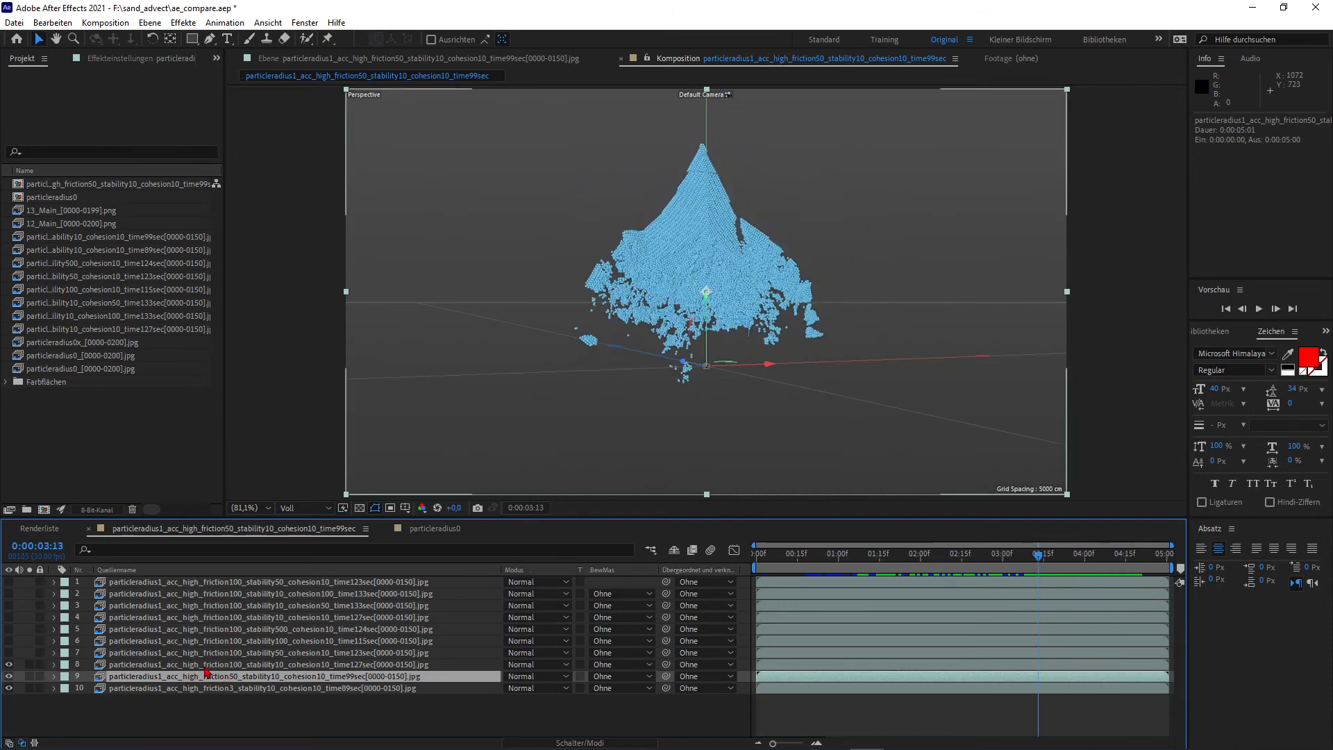
{"action": "left_click_drag", "start_coordinate": [844, 558], "coordinate": [1016, 556]}
{"action": "left_click", "coordinate": [8, 664]}
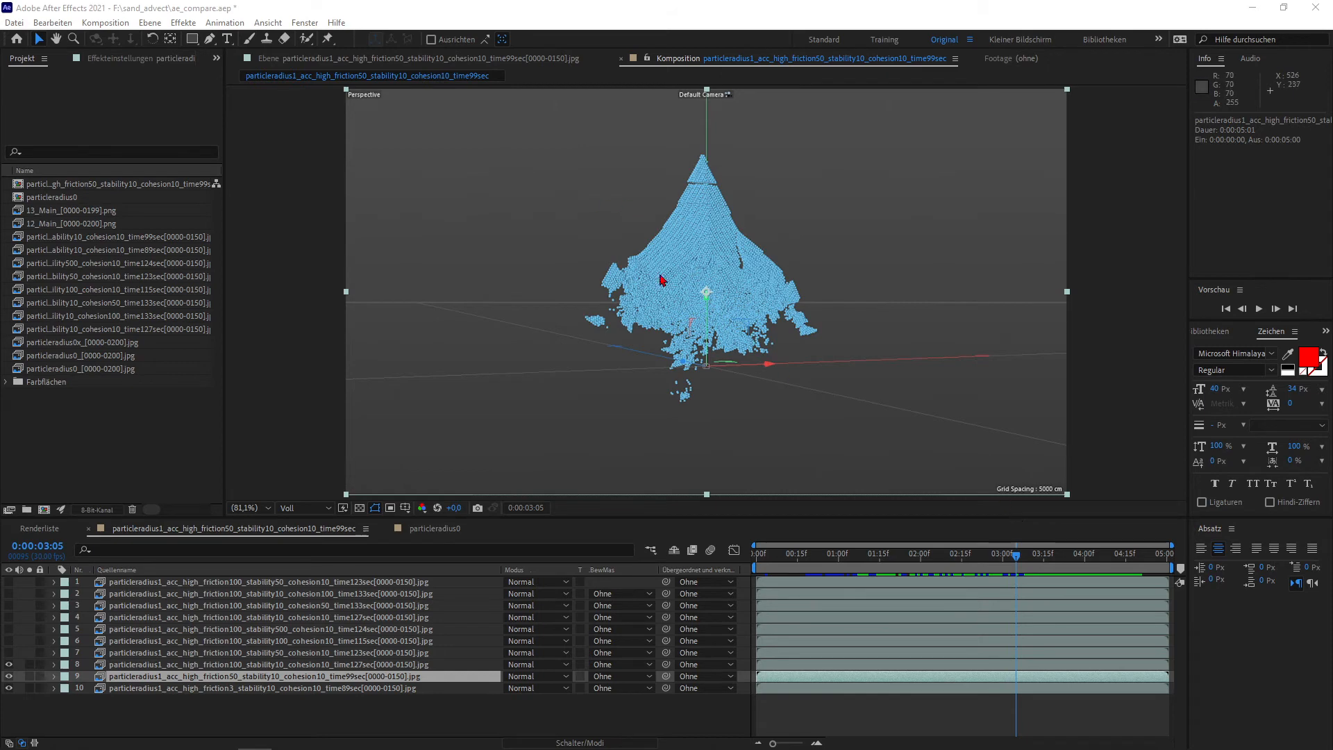
{"action": "left_click_drag", "start_coordinate": [1013, 556], "coordinate": [1053, 556]}
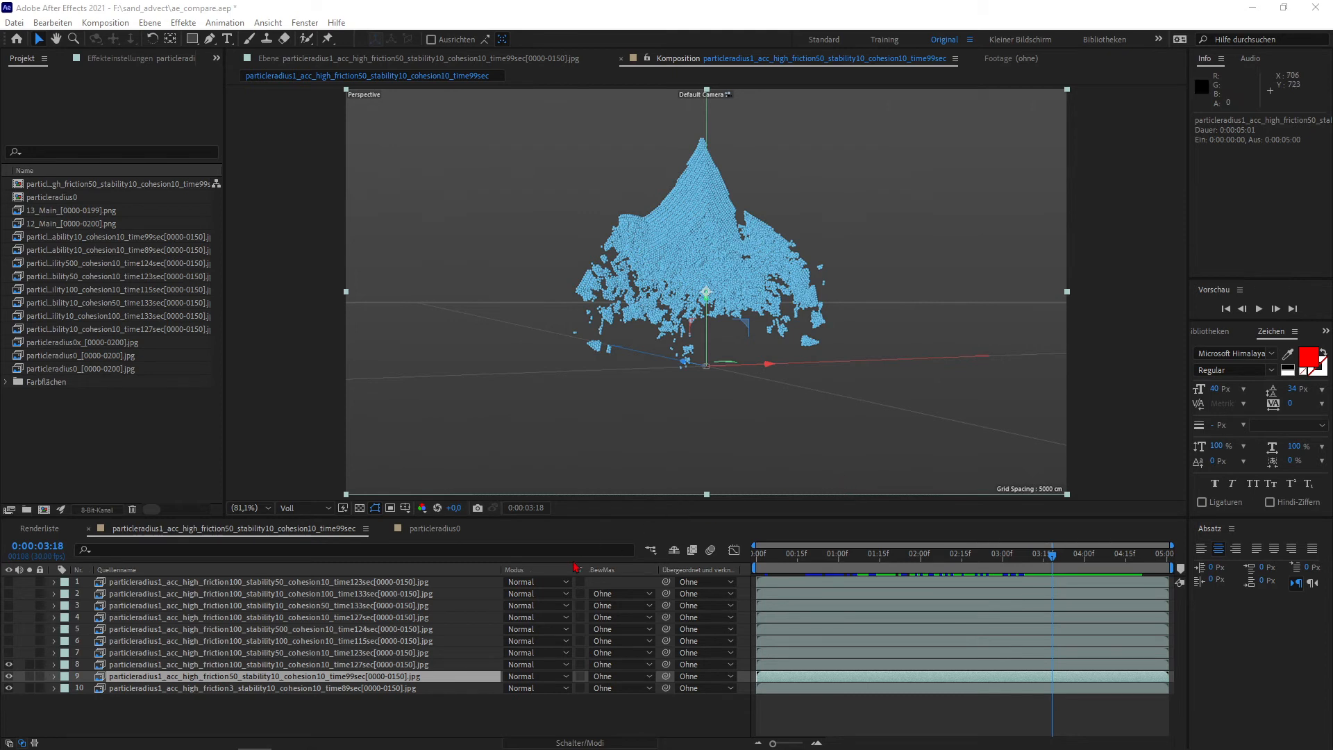
Show the friction100, stability50, cohesion10 layer and scrub its particles to about 0:00:03:26
{"action": "left_click", "coordinate": [278, 583]}
{"action": "left_click", "coordinate": [270, 664]}
{"action": "left_click", "coordinate": [272, 641]}
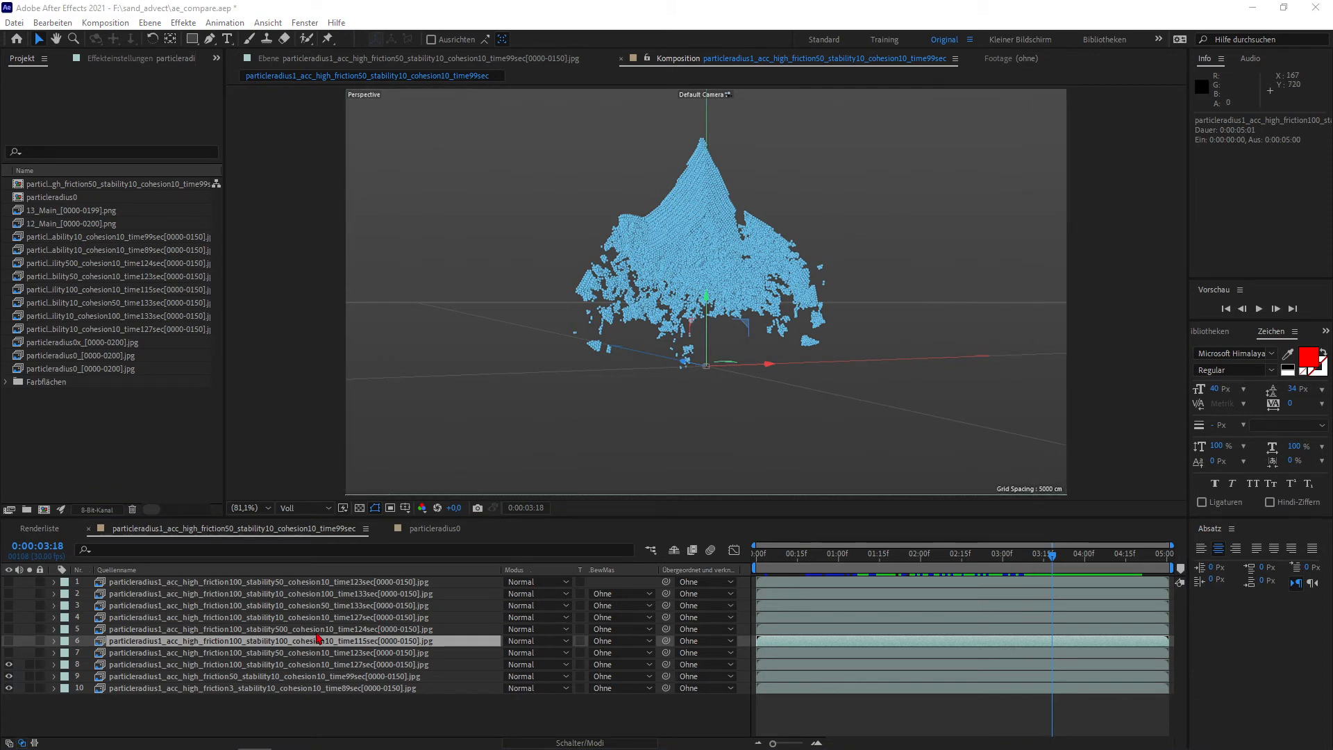
{"action": "left_click", "coordinate": [8, 652]}
{"action": "left_click", "coordinate": [309, 651]}
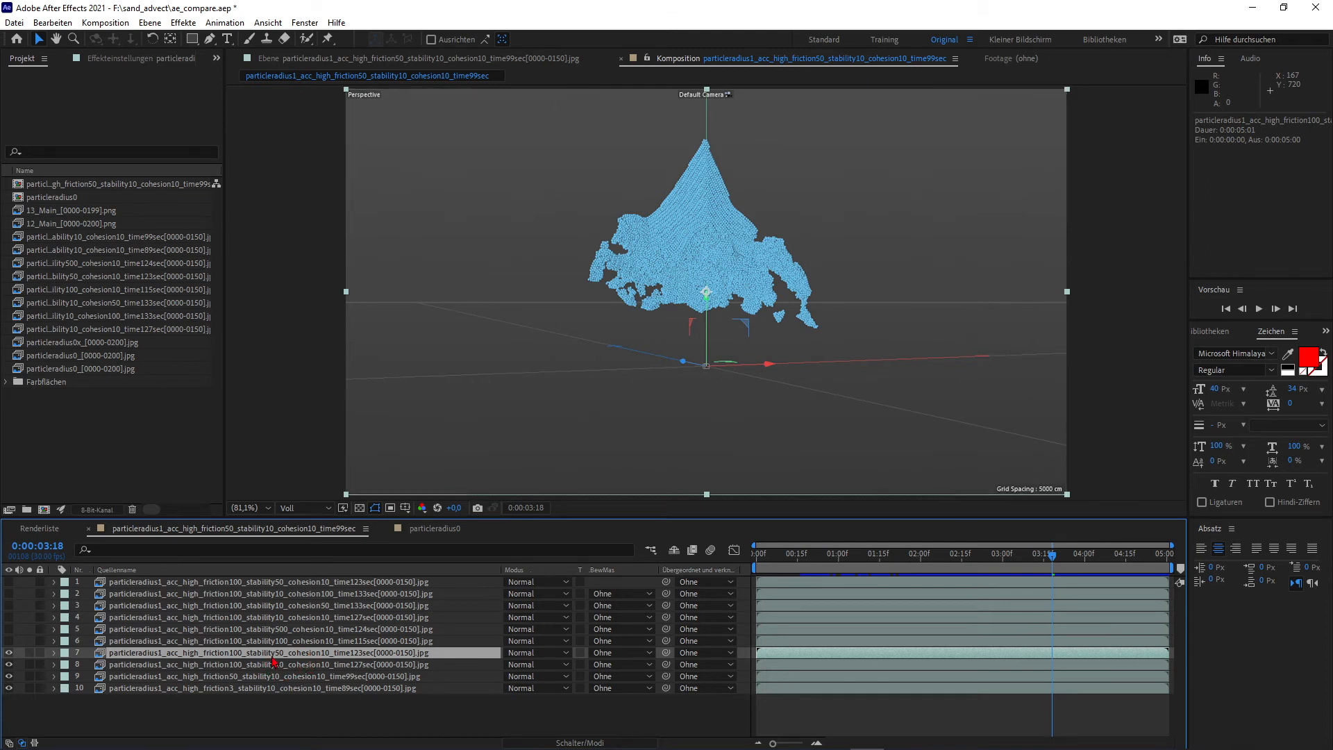
{"action": "left_click_drag", "start_coordinate": [976, 558], "coordinate": [1080, 532]}
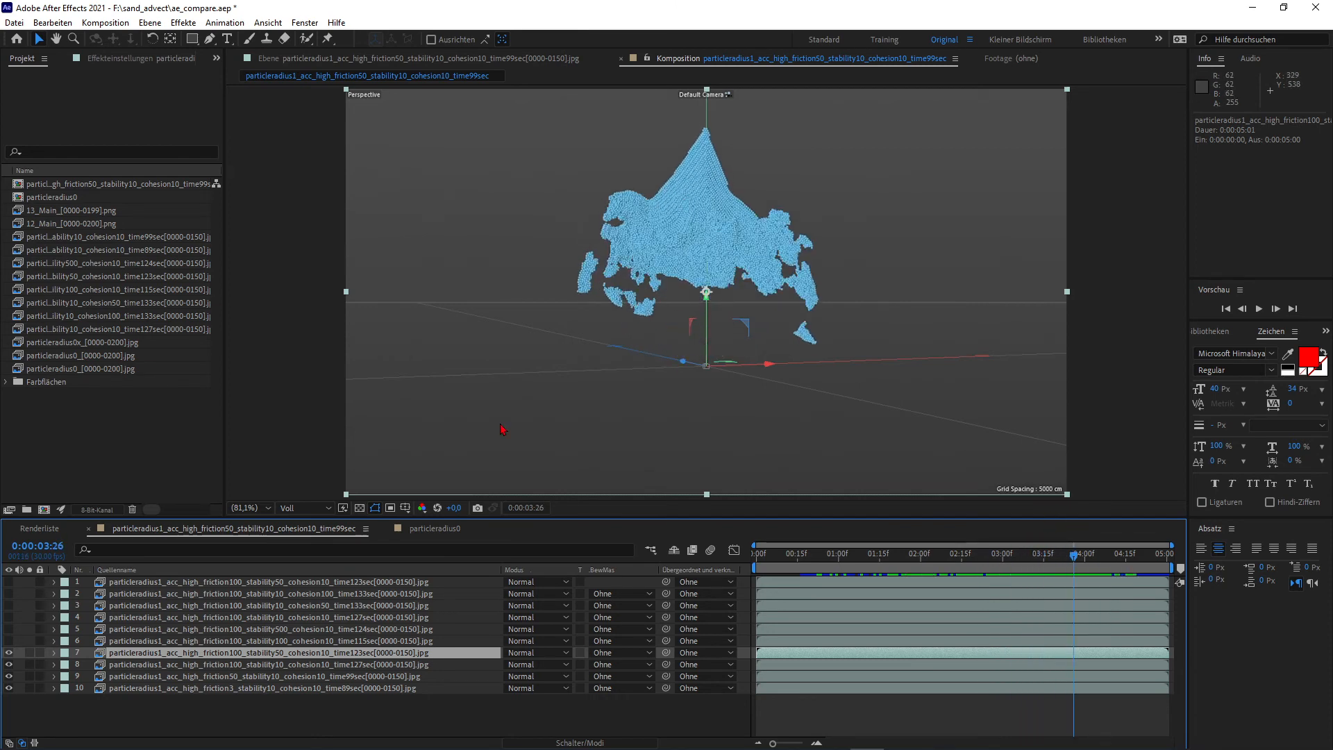
Show the stability100, cohesion10 layer and toggle its visibility at 0:00:03:24 to compare it with the stability50 layer
{"action": "left_click", "coordinate": [243, 643]}
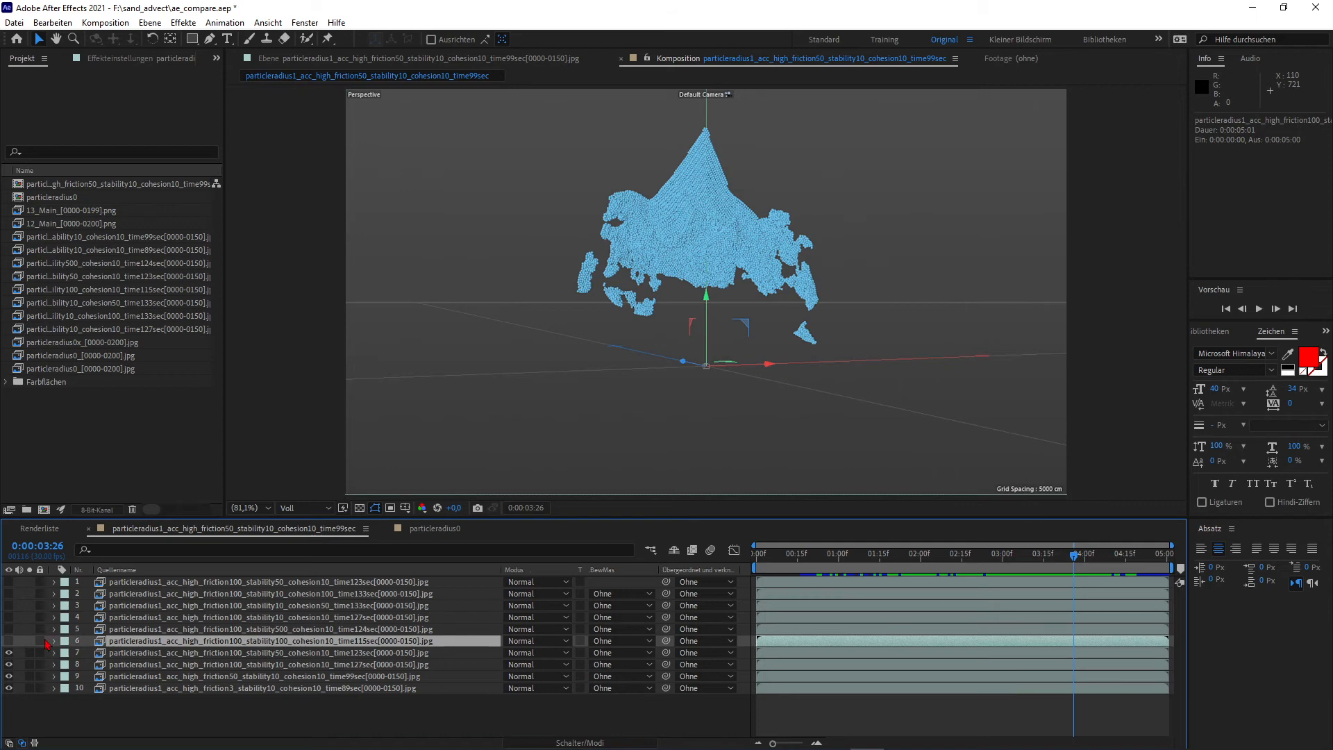
{"action": "left_click", "coordinate": [9, 641]}
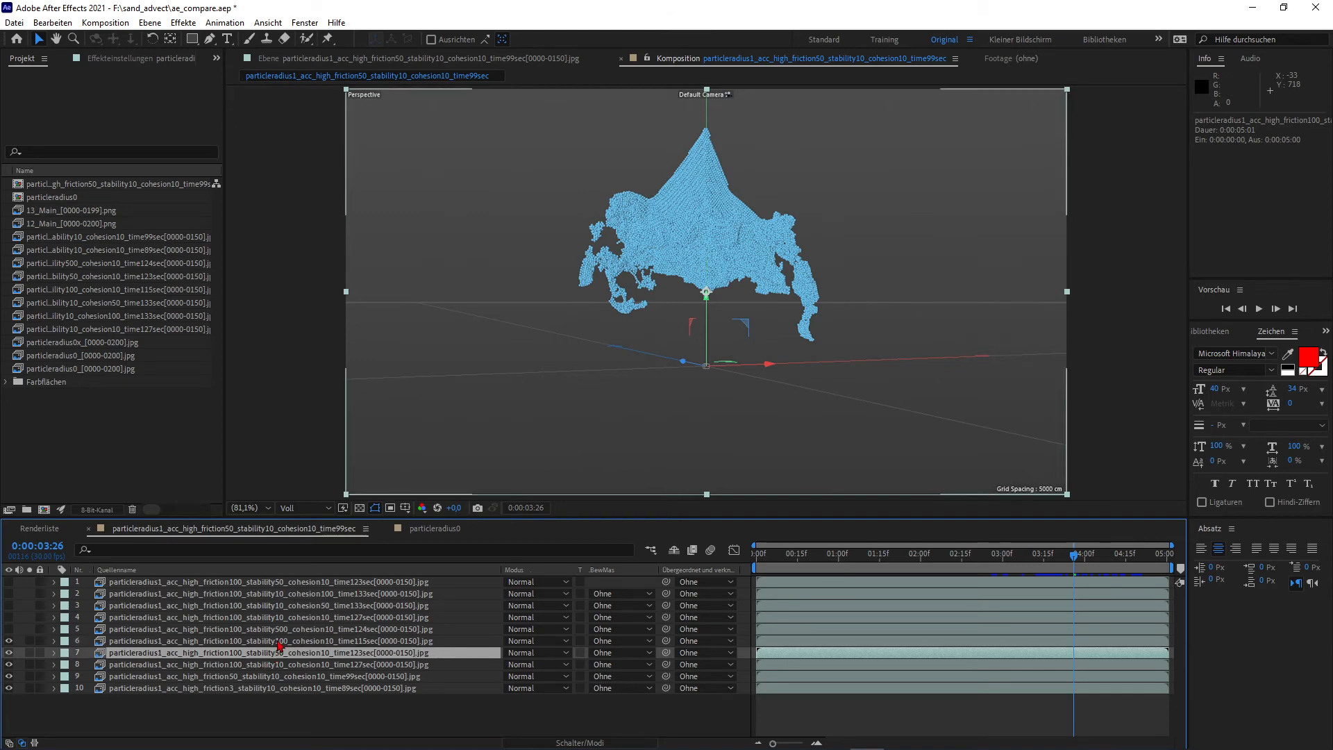
{"action": "left_click", "coordinate": [1011, 566]}
{"action": "left_click_drag", "start_coordinate": [998, 566], "coordinate": [1068, 566]}
{"action": "left_click", "coordinate": [9, 642]}
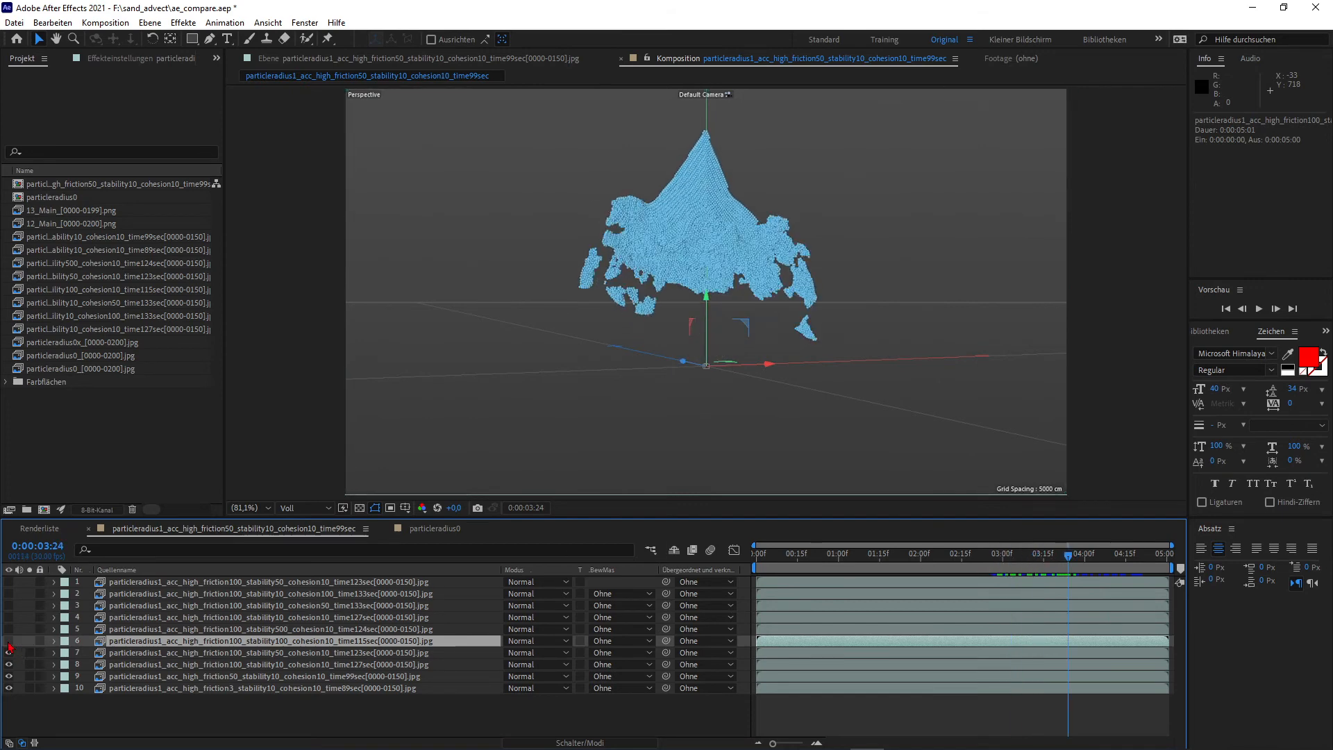
{"action": "left_click", "coordinate": [9, 643]}
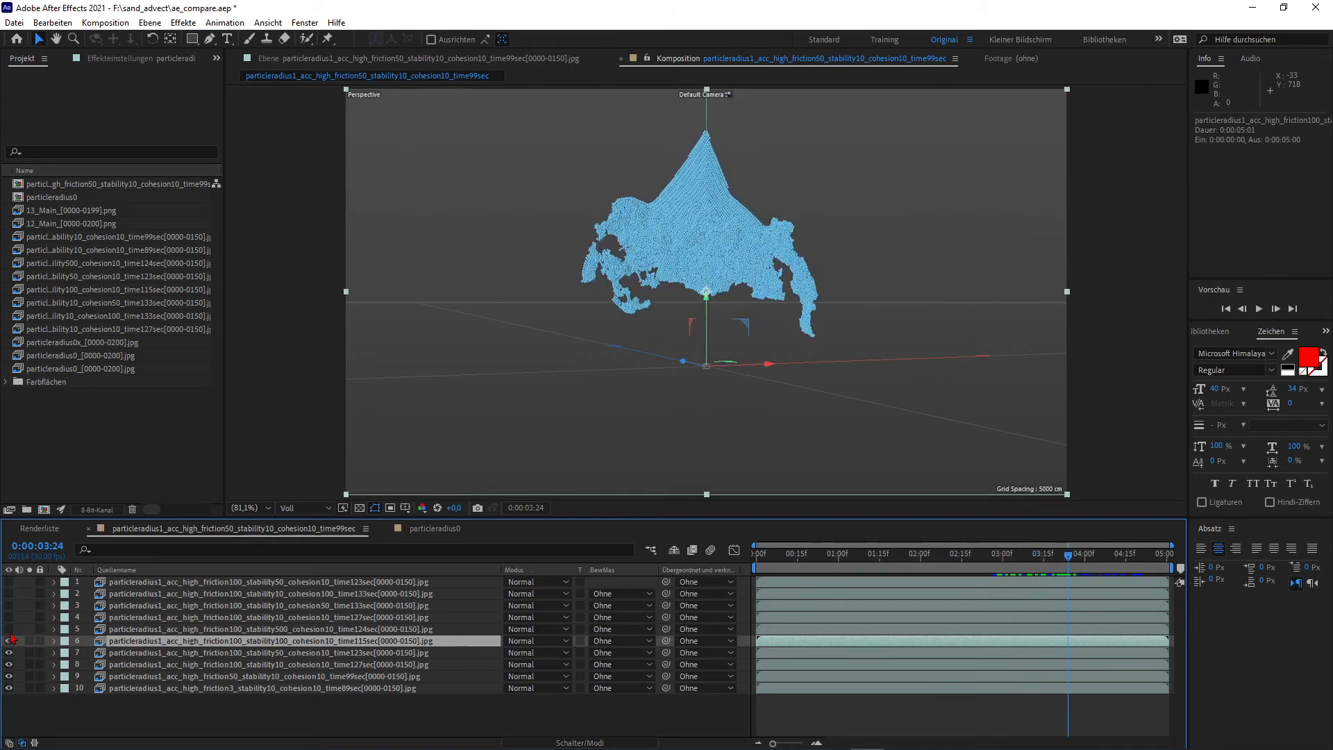
Show the stability500, cohesion10 layer and scrub its particles around 0:00:03:13
{"action": "left_click", "coordinate": [9, 631]}
{"action": "left_click", "coordinate": [1048, 567]}
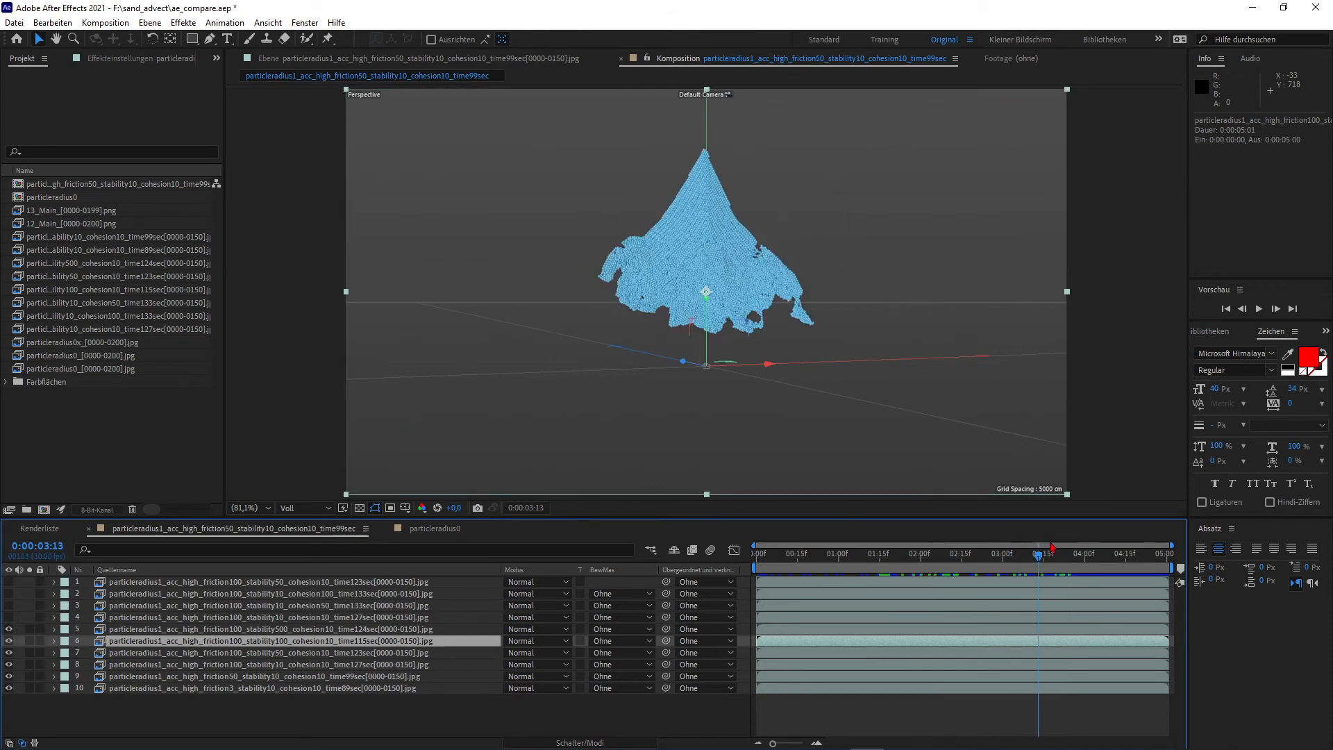
{"action": "mouse_move", "coordinate": [1073, 549]}
{"action": "left_mouse_down"}
{"action": "mouse_move", "coordinate": [1135, 552]}
{"action": "mouse_move", "coordinate": [1052, 553]}
{"action": "left_mouse_up"}
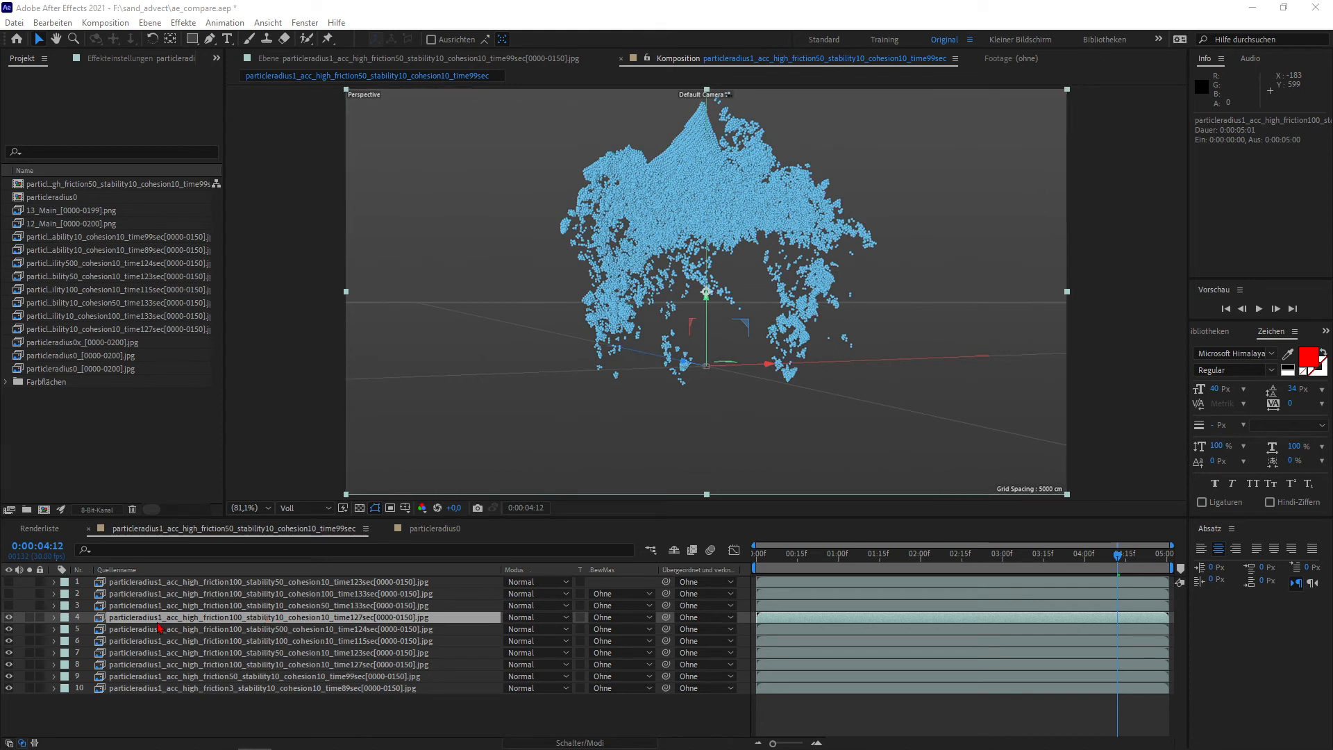
Show the friction100, stability10, cohesion50 layer above its cohesion10 counterpart and examine the clumping between about 0:00:03:10 and 0:00:04:01
{"action": "left_click", "coordinate": [273, 665]}
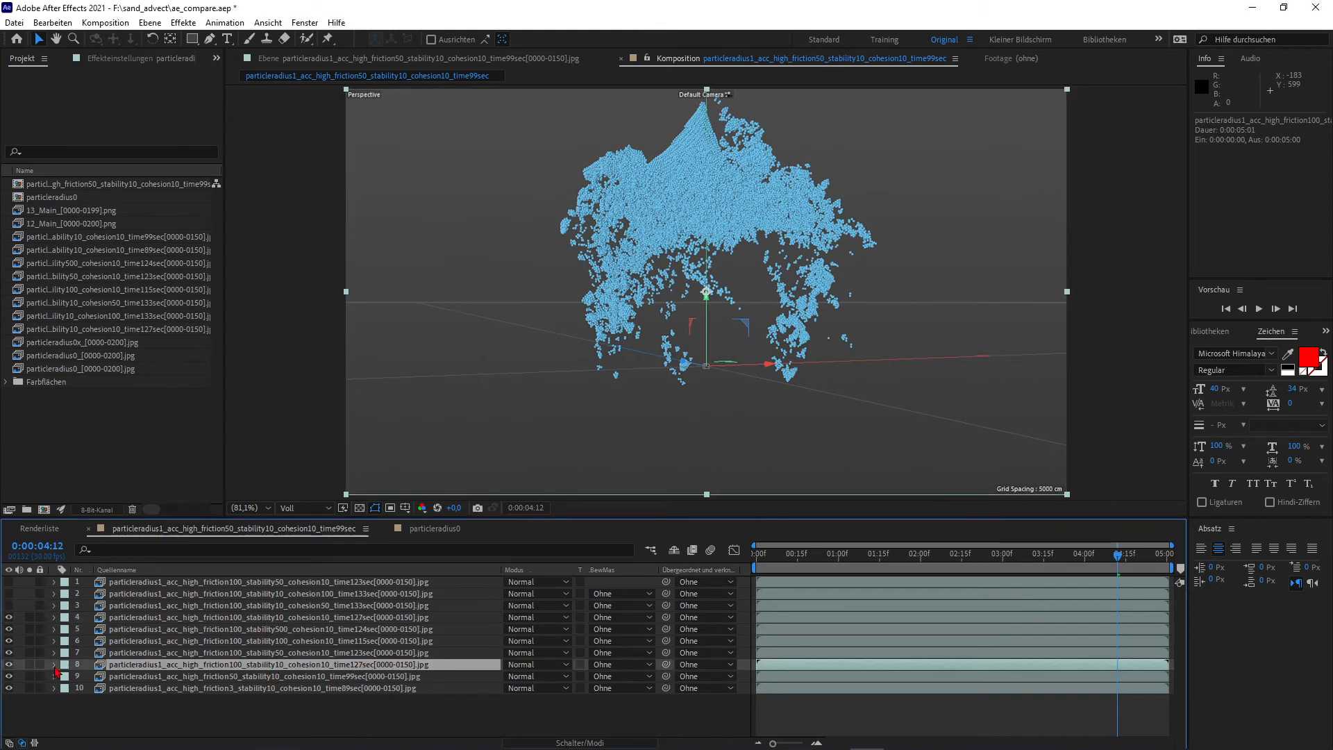
{"action": "left_click", "coordinate": [159, 620]}
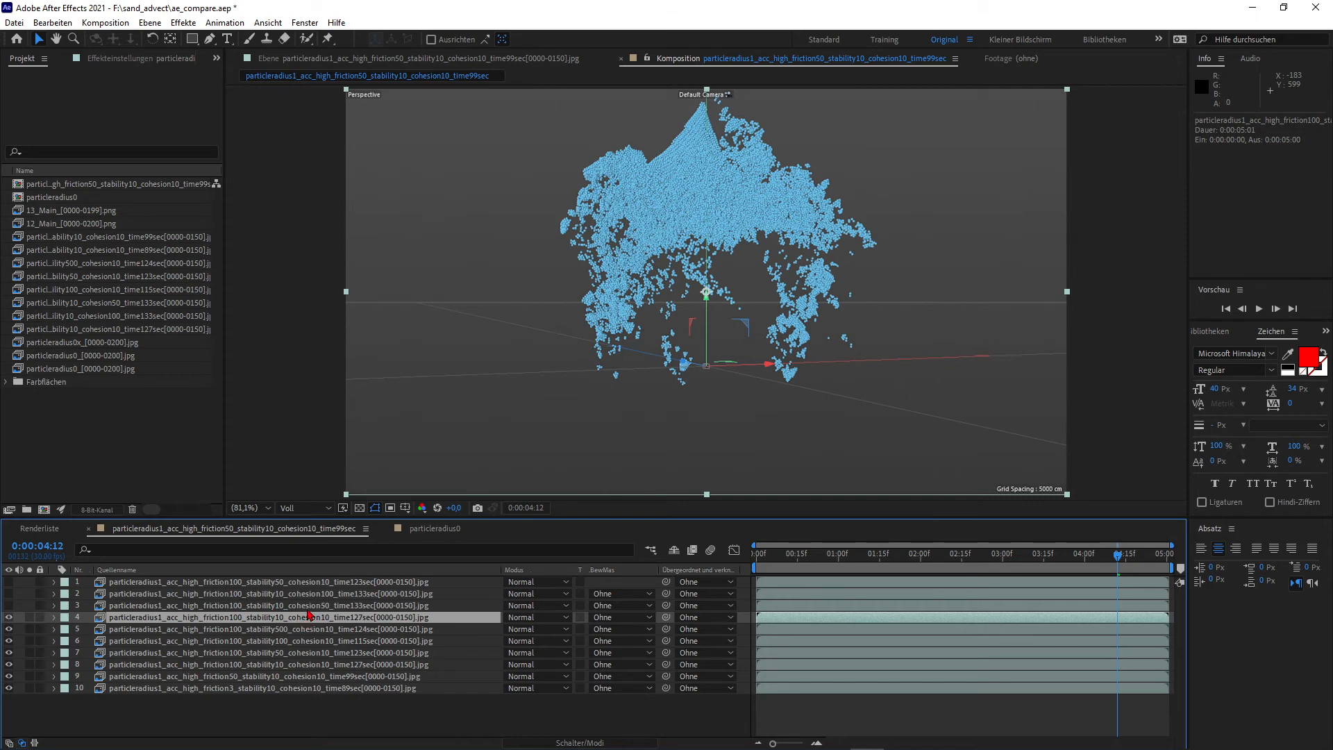
{"action": "key", "text": "ctrl+Up"}
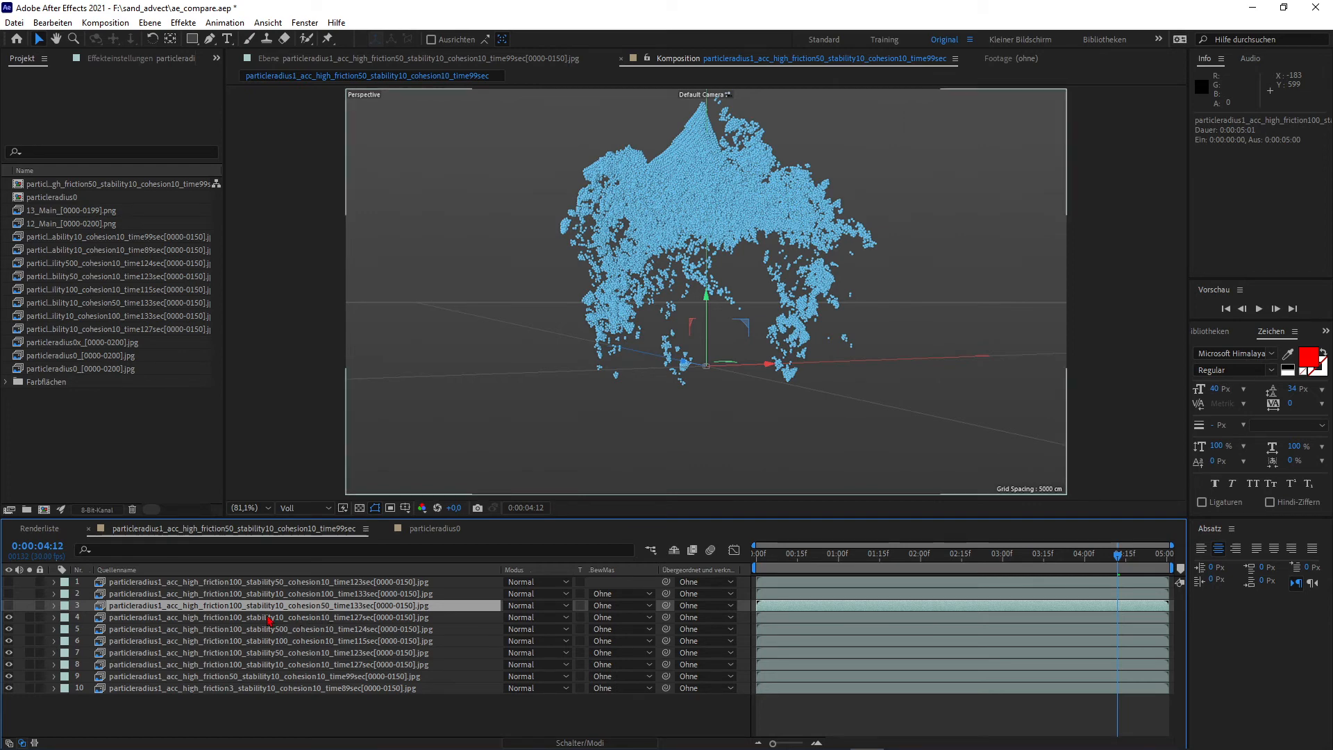
{"action": "left_click", "coordinate": [315, 620]}
{"action": "left_click", "coordinate": [316, 607]}
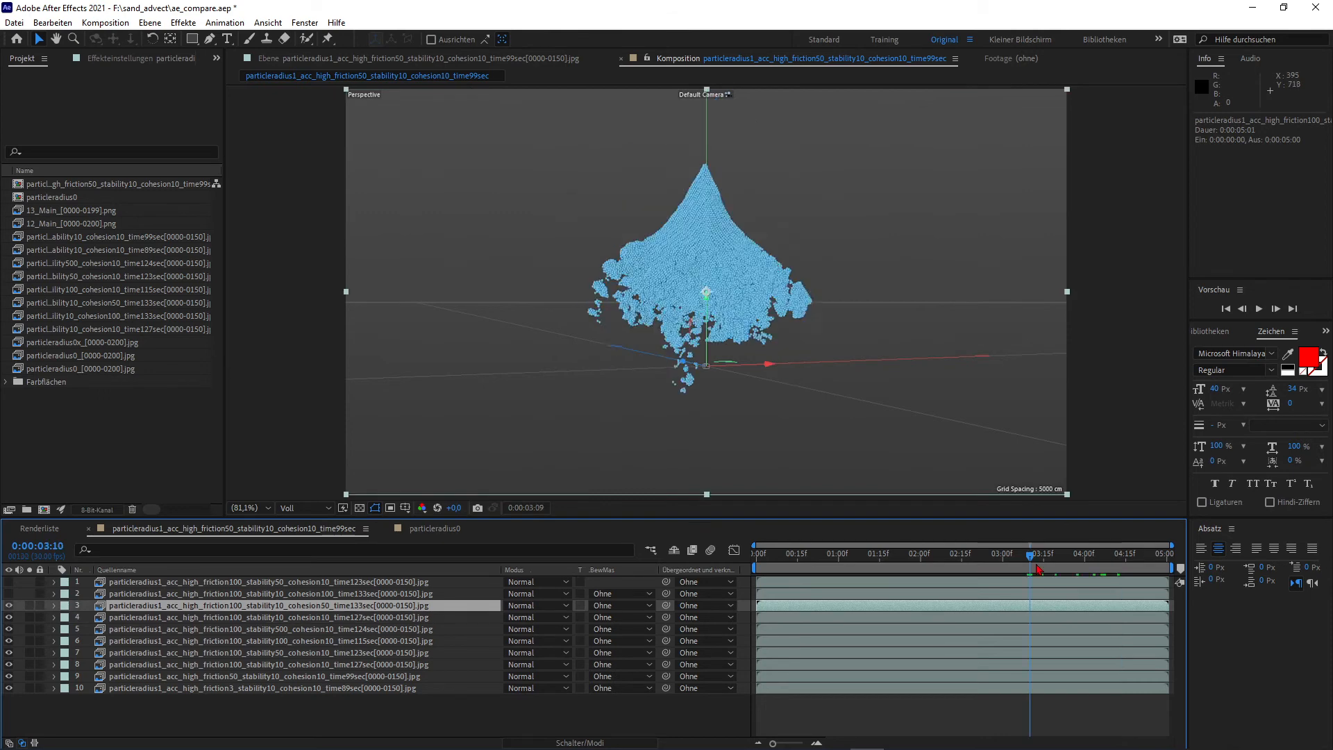
{"action": "left_click_drag", "start_coordinate": [1038, 561], "coordinate": [1082, 559]}
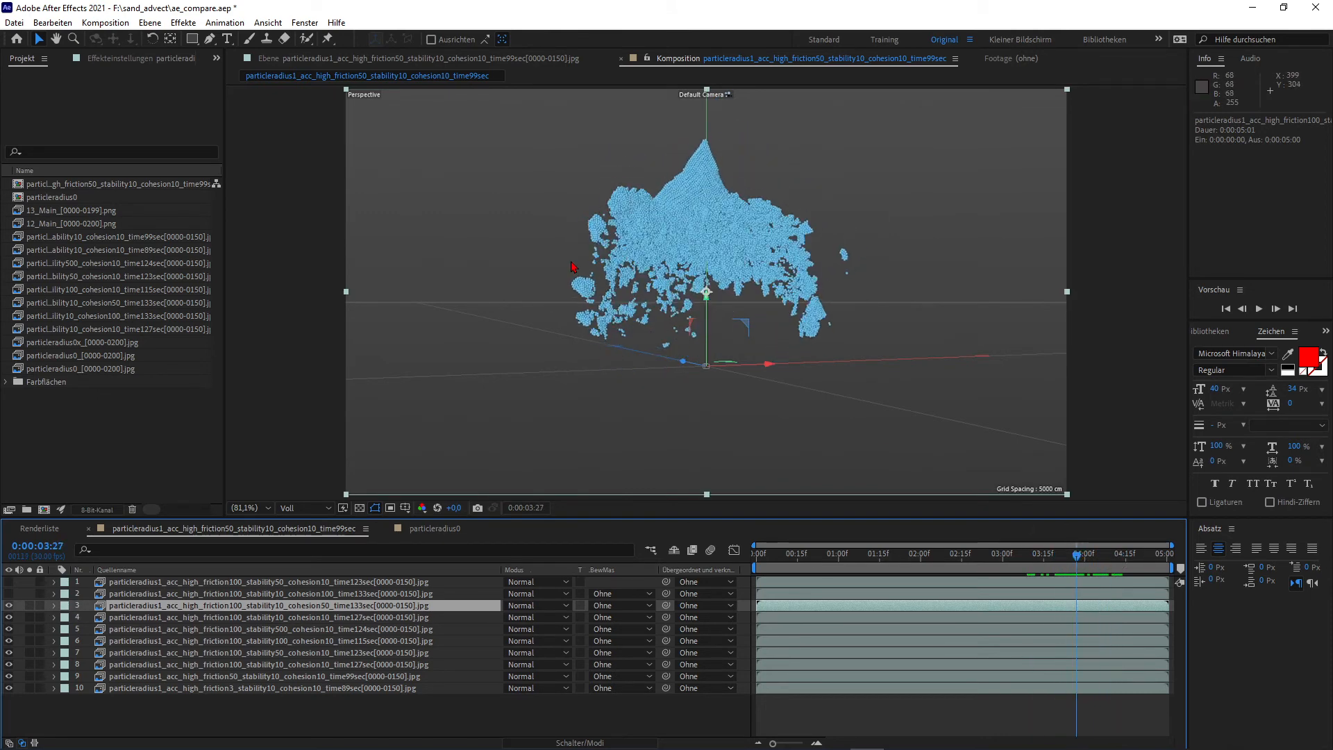
{"action": "key", "text": "Page_Up"}
{"action": "key", "text": "Page_Up"}
{"action": "mouse_move", "coordinate": [1074, 556]}
{"action": "left_mouse_down"}
{"action": "mouse_move", "coordinate": [1012, 555]}
{"action": "mouse_move", "coordinate": [1087, 557]}
{"action": "left_mouse_up"}
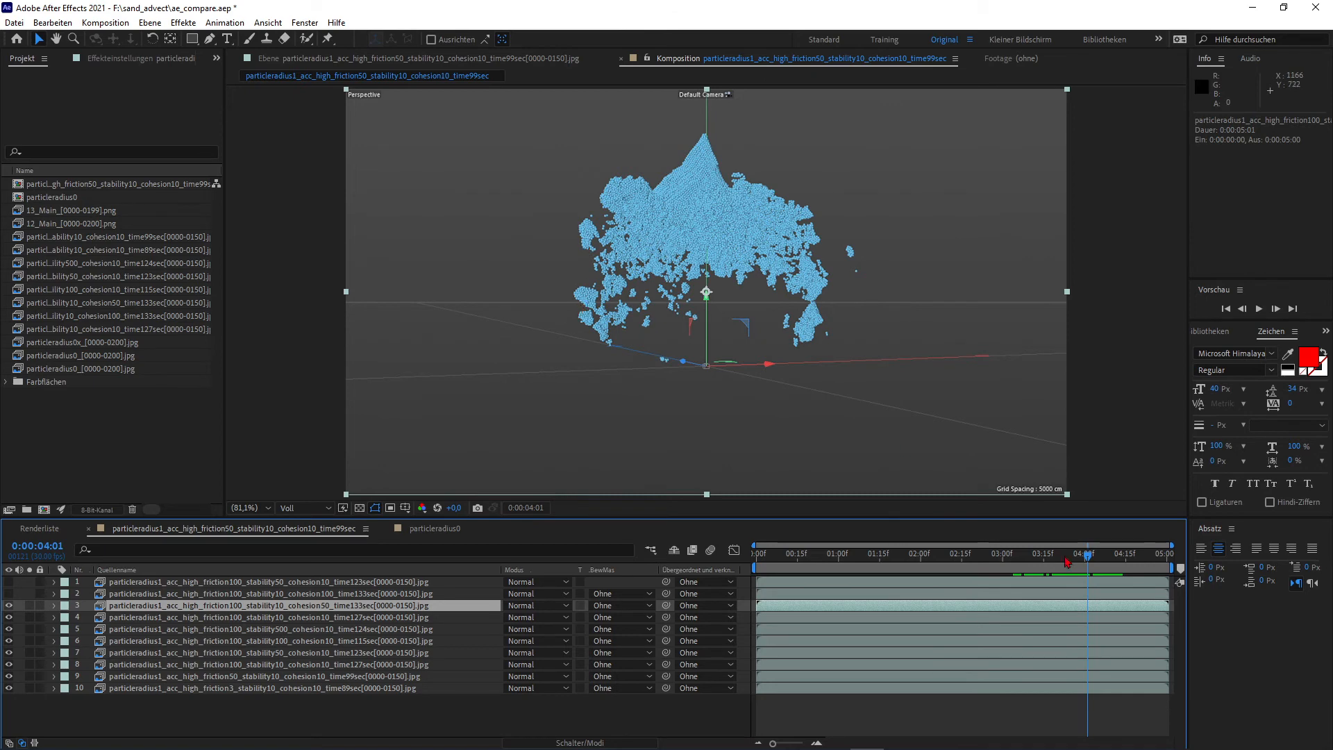
Show the friction100, stability10, cohesion100 layer and inspect its particles at 0:00:04:00 against the cohesion50 layer
{"action": "left_click", "coordinate": [1119, 556]}
{"action": "left_click_drag", "start_coordinate": [1128, 560], "coordinate": [1090, 556]}
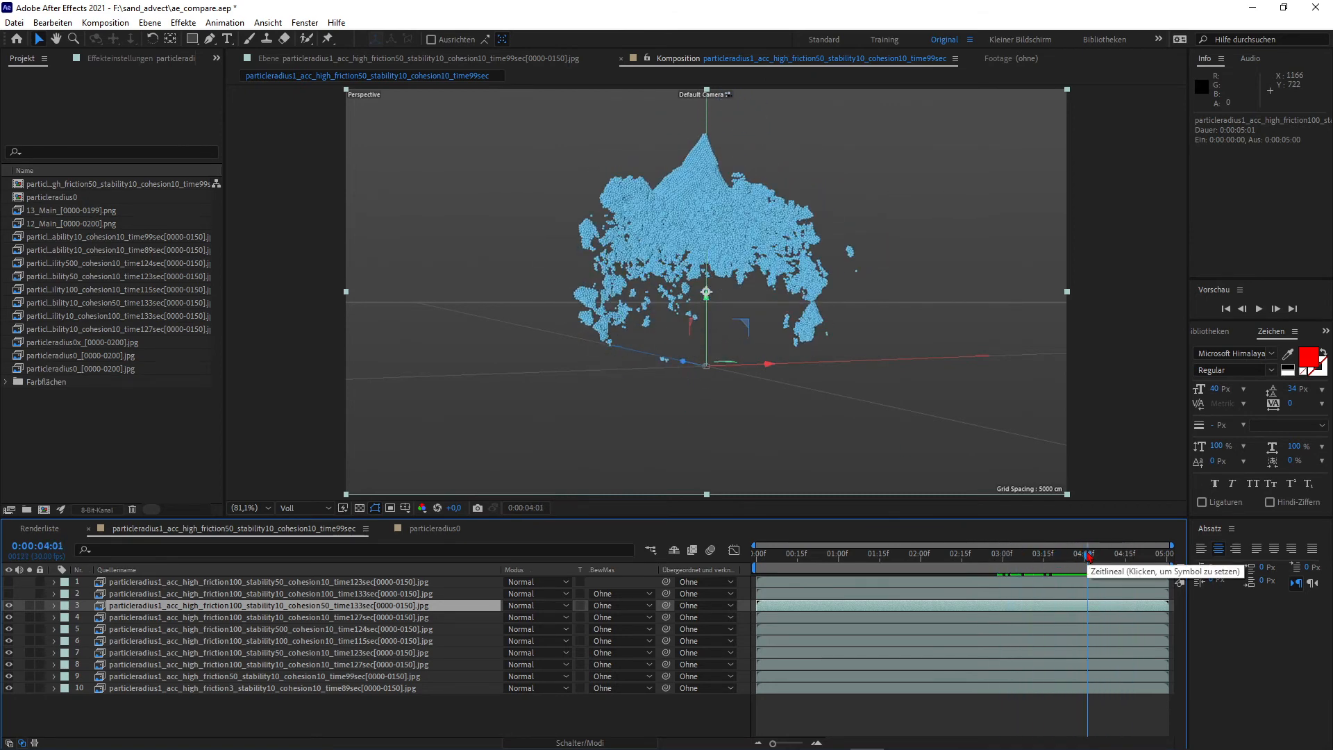
{"action": "left_click", "coordinate": [241, 596]}
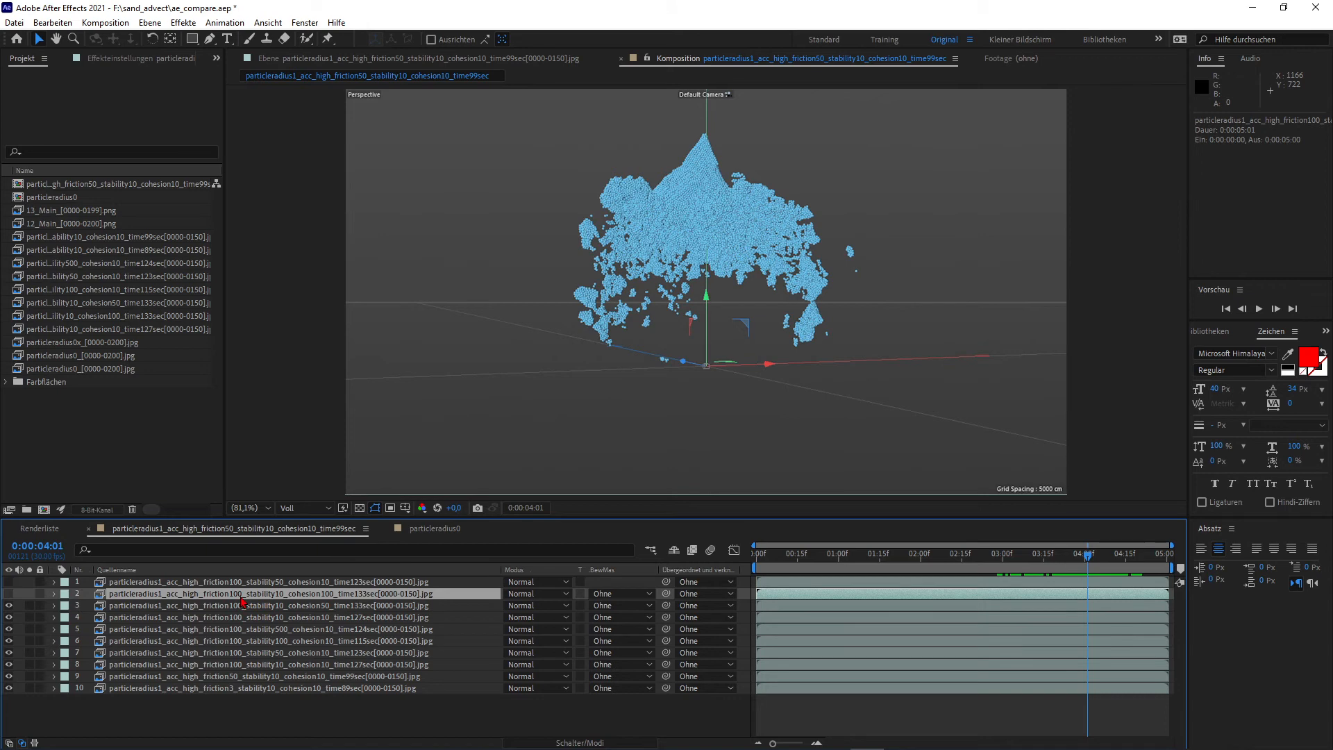
{"action": "left_click", "coordinate": [9, 595]}
{"action": "key", "text": "Page_Up"}
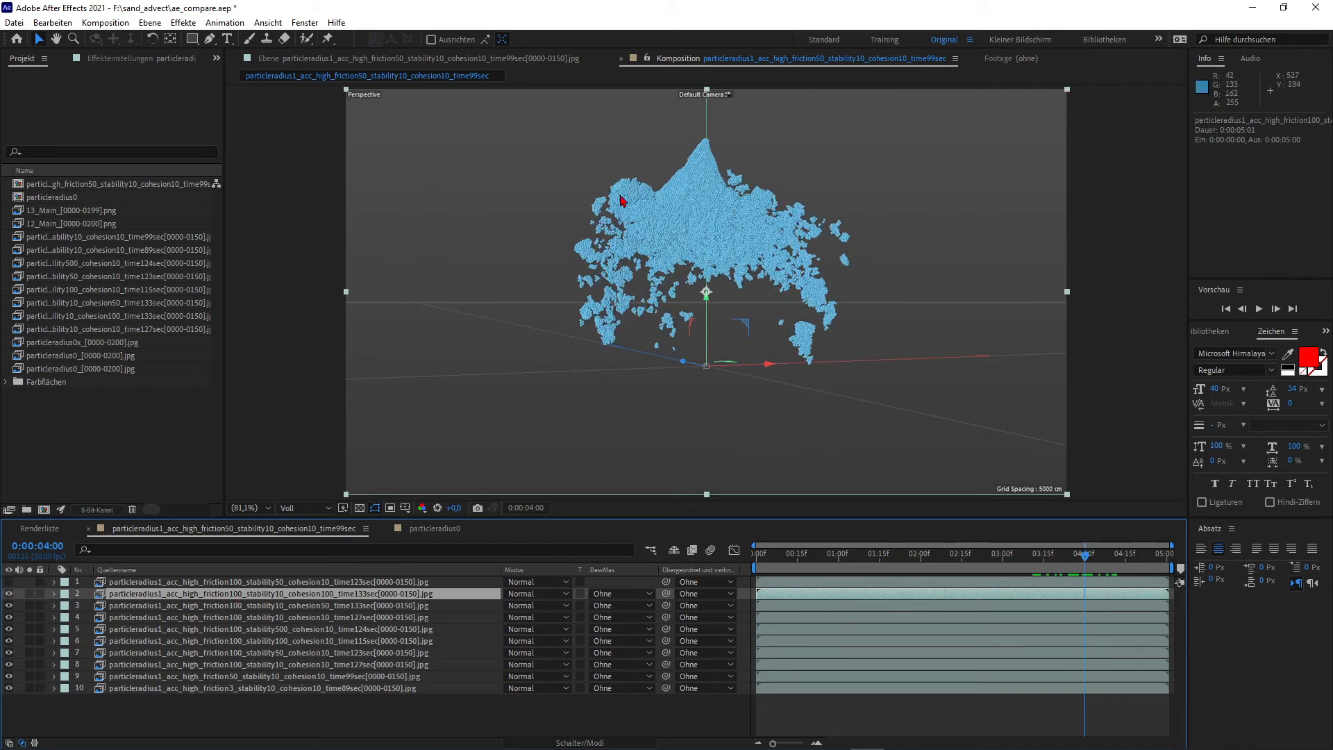
Delete the hidden friction100, stability50, cohesion10 layer at the top of the stack and open the particleradius0 composition
{"action": "left_click", "coordinate": [264, 582]}
{"action": "key", "text": "Delete"}
{"action": "left_click", "coordinate": [434, 528]}
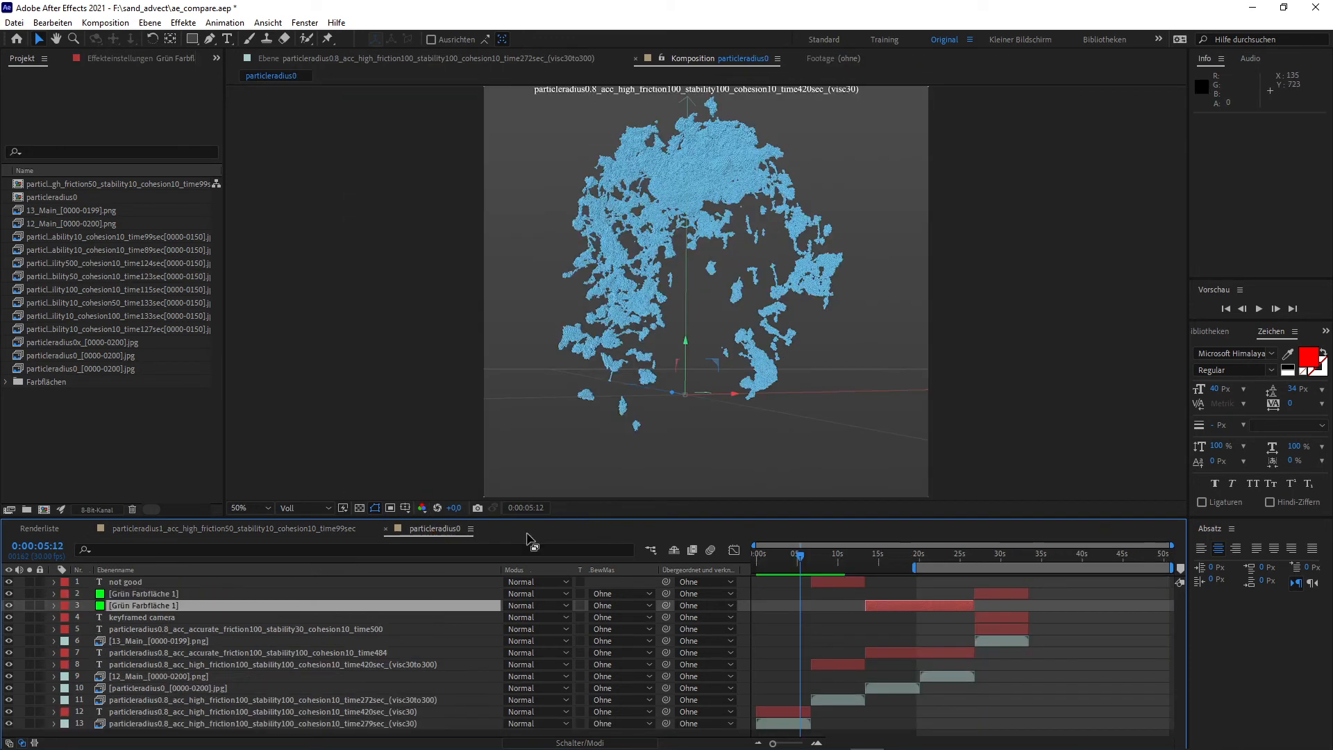
Enlarge the timeline area, select the visc30 preview layer, and scrub from its clip into the visc30to300 clip at 0:00:10:22
{"action": "left_click_drag", "start_coordinate": [763, 518], "coordinate": [743, 492]}
{"action": "left_click", "coordinate": [264, 696]}
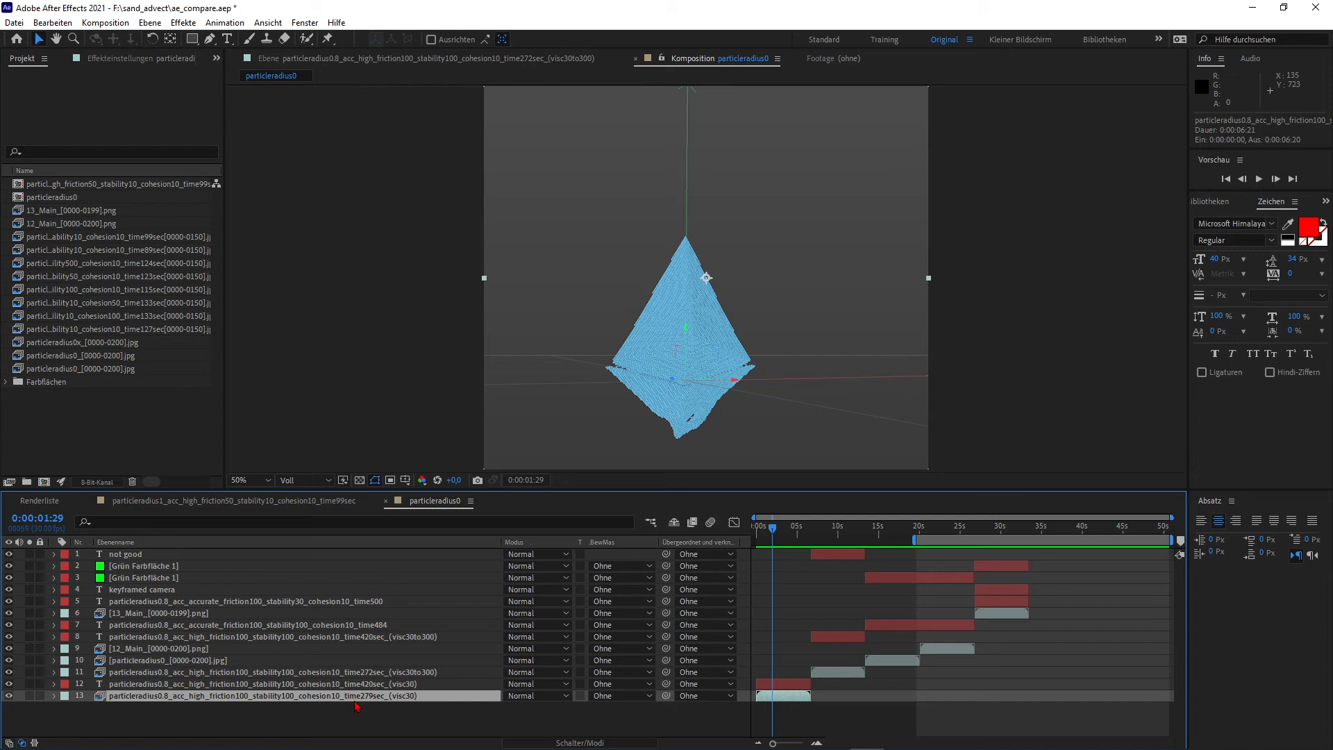
{"action": "left_click", "coordinate": [327, 500]}
{"action": "left_click", "coordinate": [791, 529]}
{"action": "left_click_drag", "start_coordinate": [785, 531], "coordinate": [847, 507]}
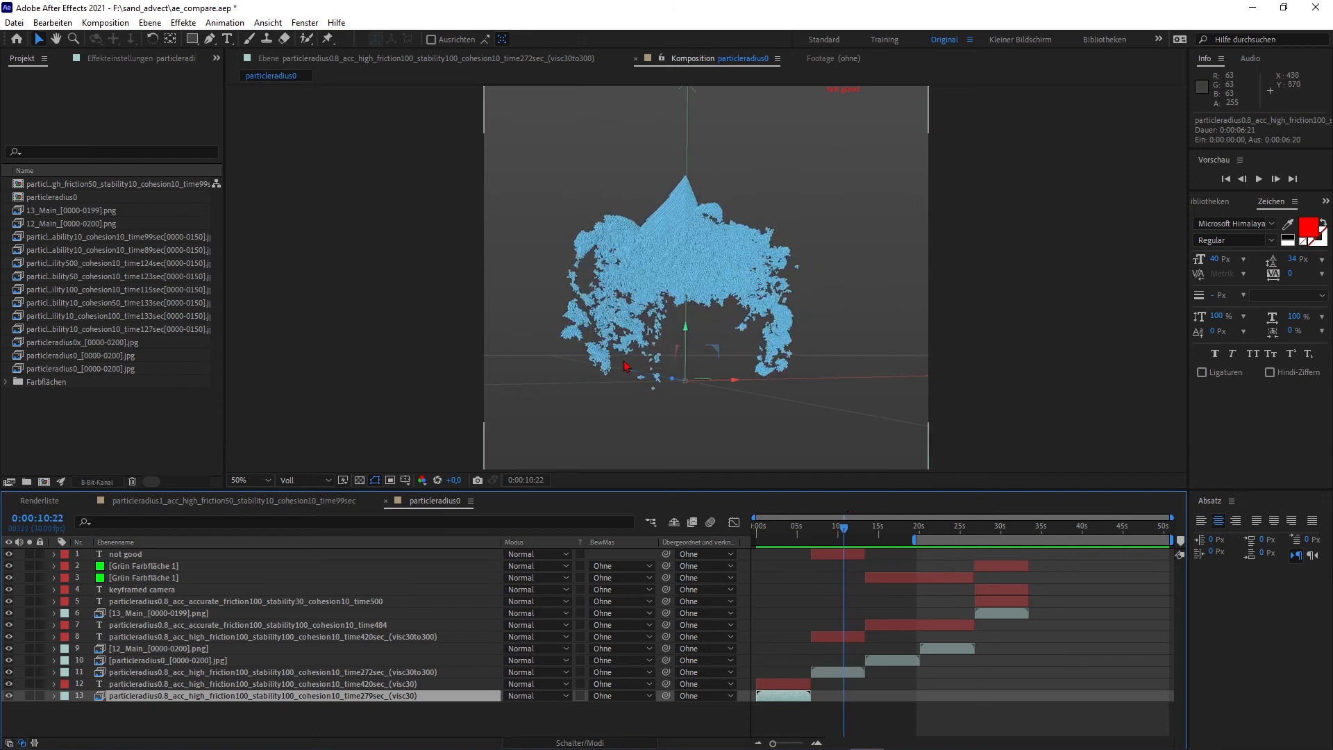
Fit the composition view to the window size (Fenstergröße) and enlarge the viewer area
{"action": "left_click", "coordinate": [249, 480]}
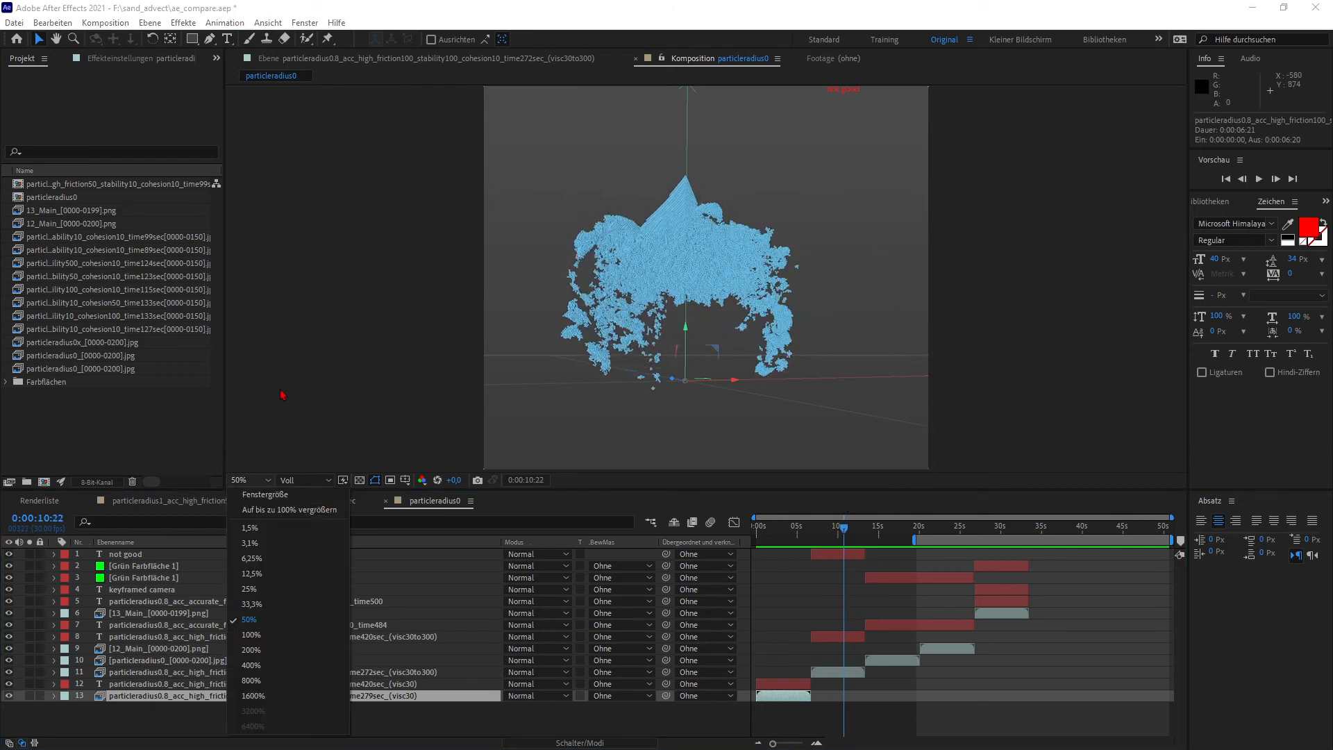
{"action": "left_click", "coordinate": [266, 494]}
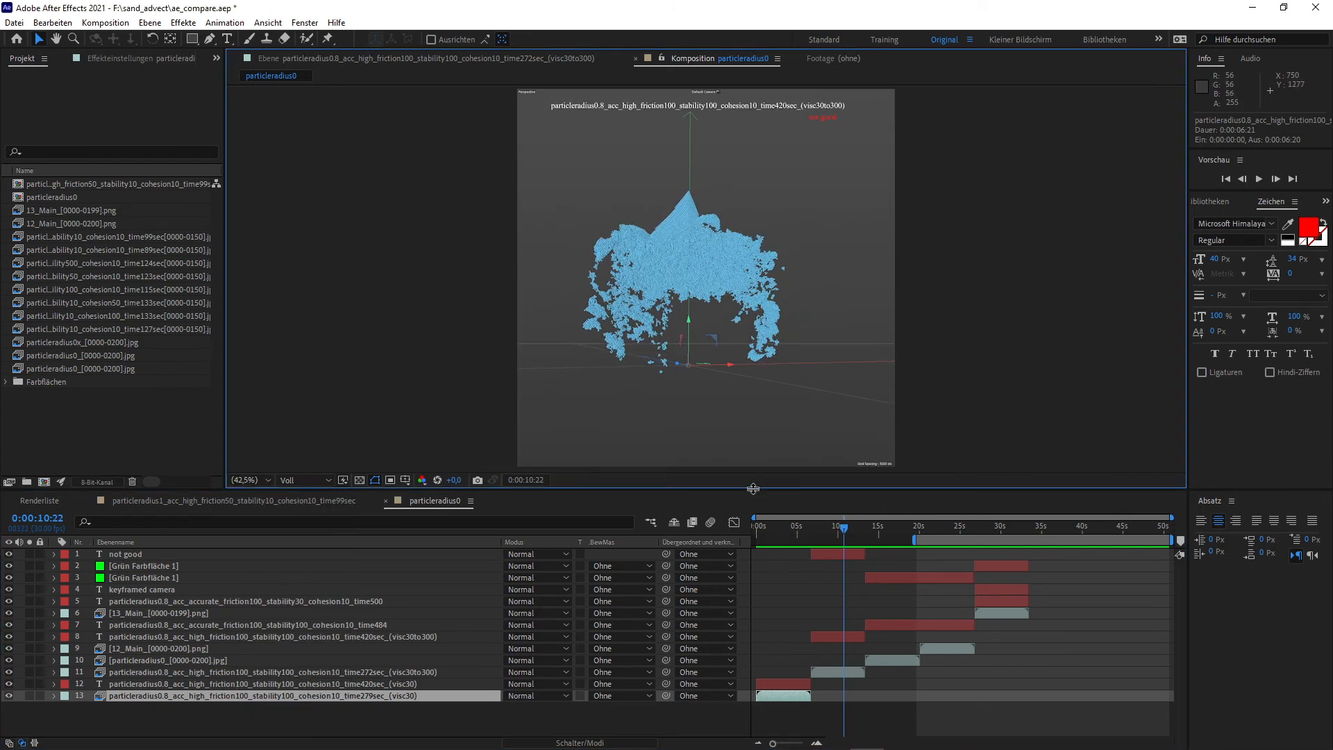
{"action": "left_click_drag", "start_coordinate": [754, 489], "coordinate": [753, 537]}
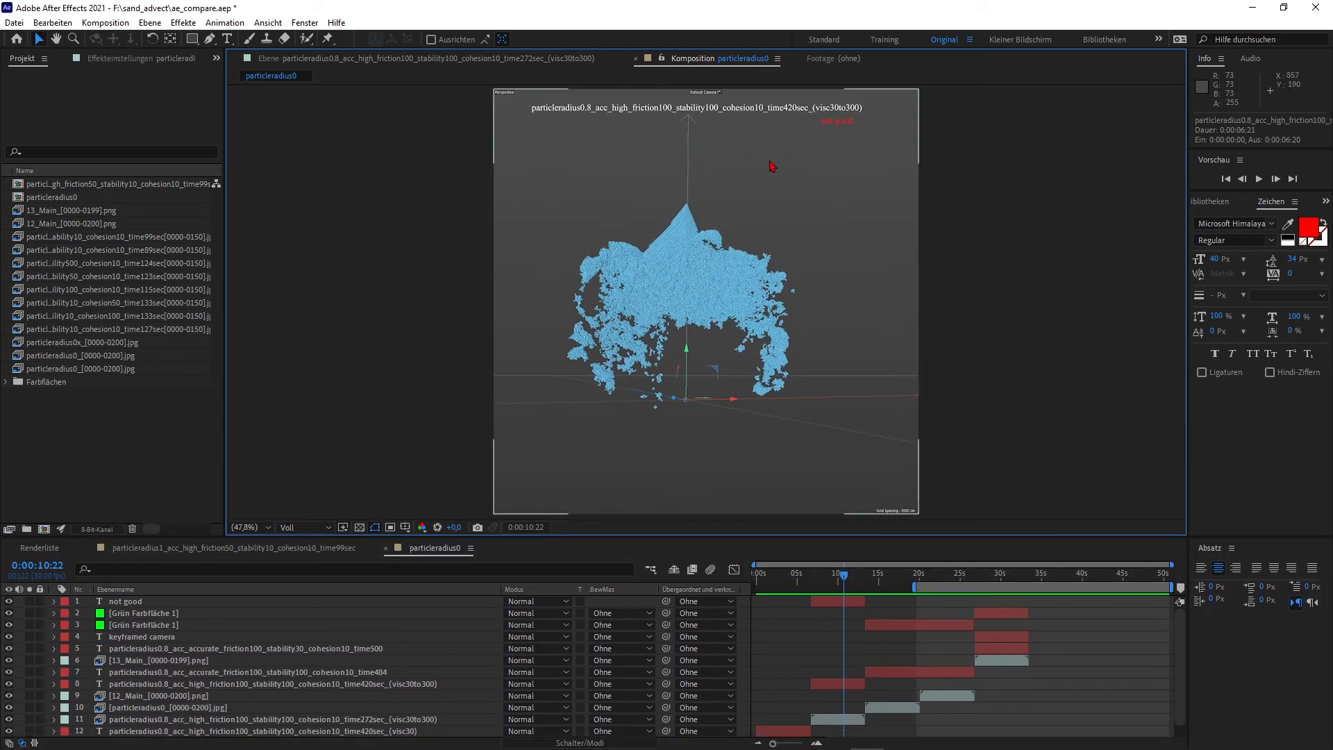
Scrub the visc30to300 clip between about 0:00:07:25 and 0:00:11:07 to examine how the particles break apart
{"action": "mouse_move", "coordinate": [826, 576]}
{"action": "left_mouse_down"}
{"action": "mouse_move", "coordinate": [778, 591]}
{"action": "mouse_move", "coordinate": [820, 582]}
{"action": "left_mouse_up"}
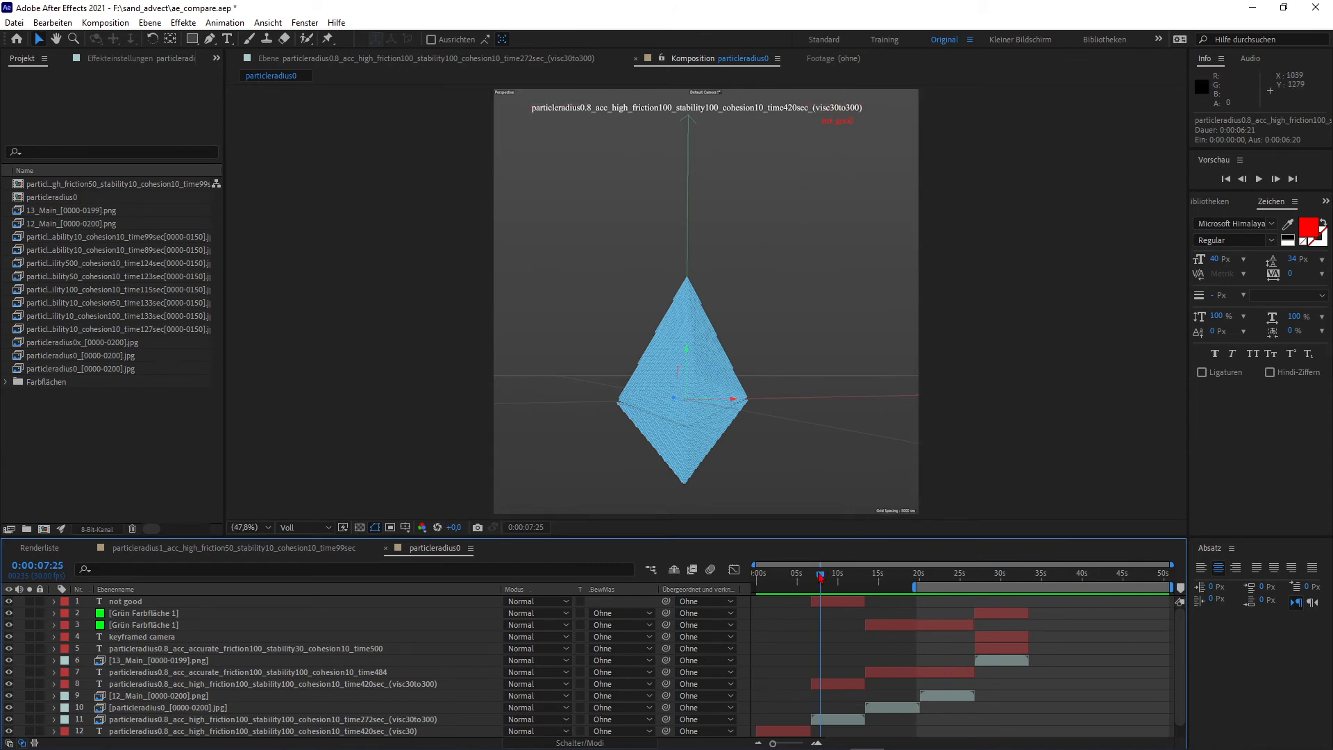
{"action": "left_click_drag", "start_coordinate": [820, 582], "coordinate": [849, 561]}
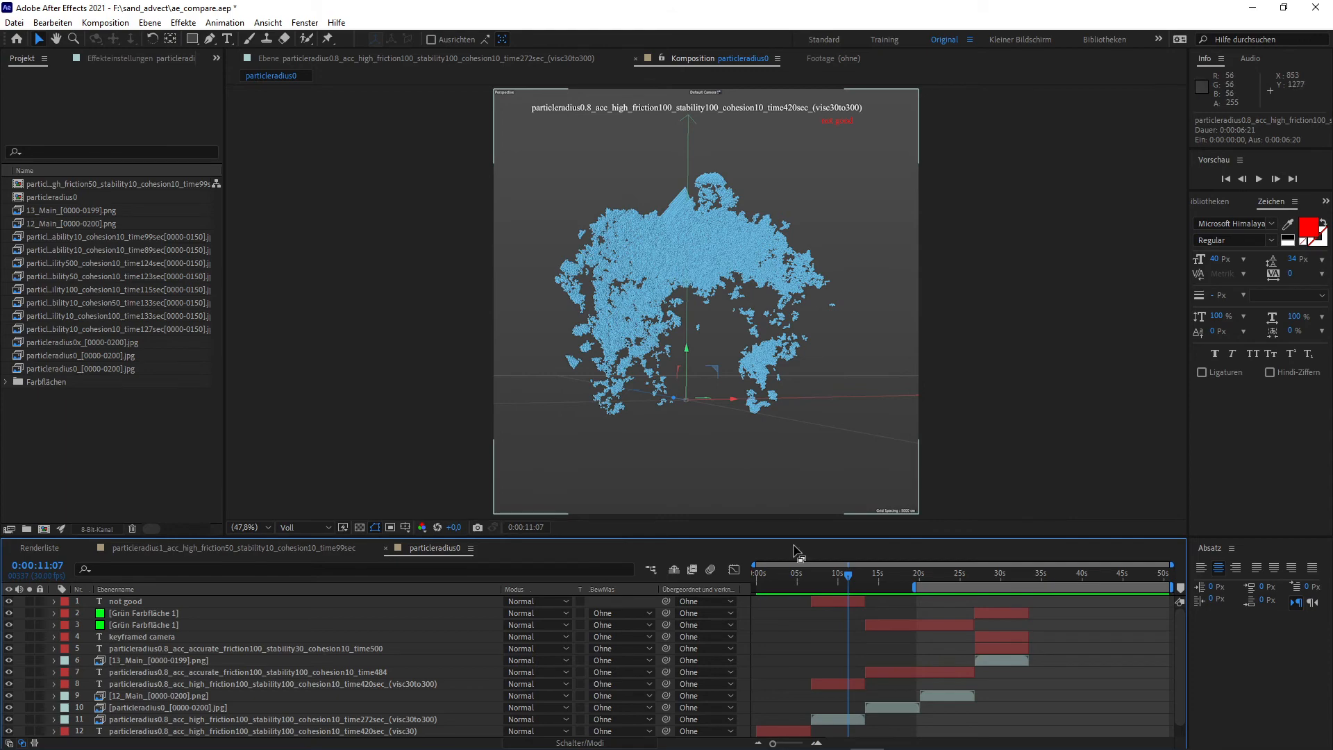
{"action": "mouse_move", "coordinate": [819, 586]}
{"action": "left_mouse_down"}
{"action": "mouse_move", "coordinate": [772, 591]}
{"action": "mouse_move", "coordinate": [856, 582]}
{"action": "mouse_move", "coordinate": [827, 582]}
{"action": "mouse_move", "coordinate": [839, 582]}
{"action": "left_mouse_up"}
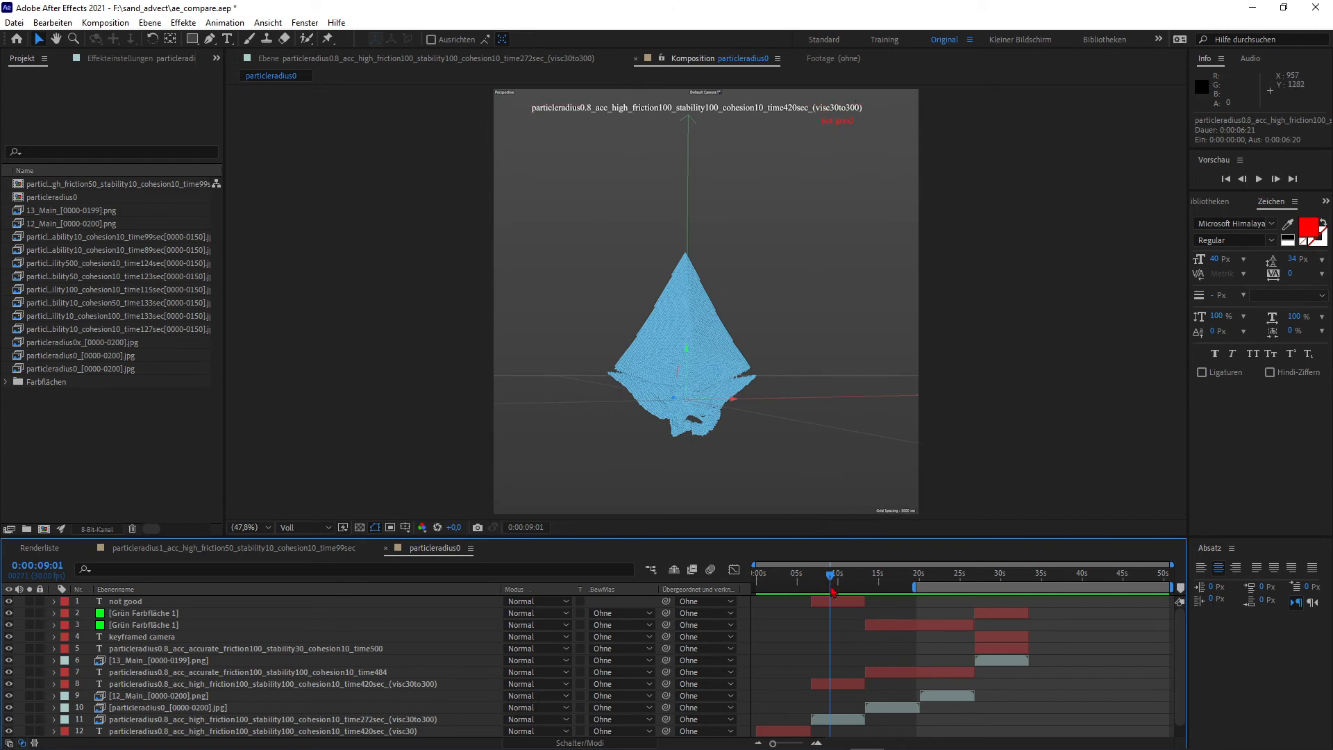
Compare the accurate clip at 0:00:17:04 with the high-accuracy clips at 0:00:09:06 and 0:00:03:05, glancing at the particleradius1 composition too
{"action": "left_click_drag", "start_coordinate": [836, 585], "coordinate": [897, 571]}
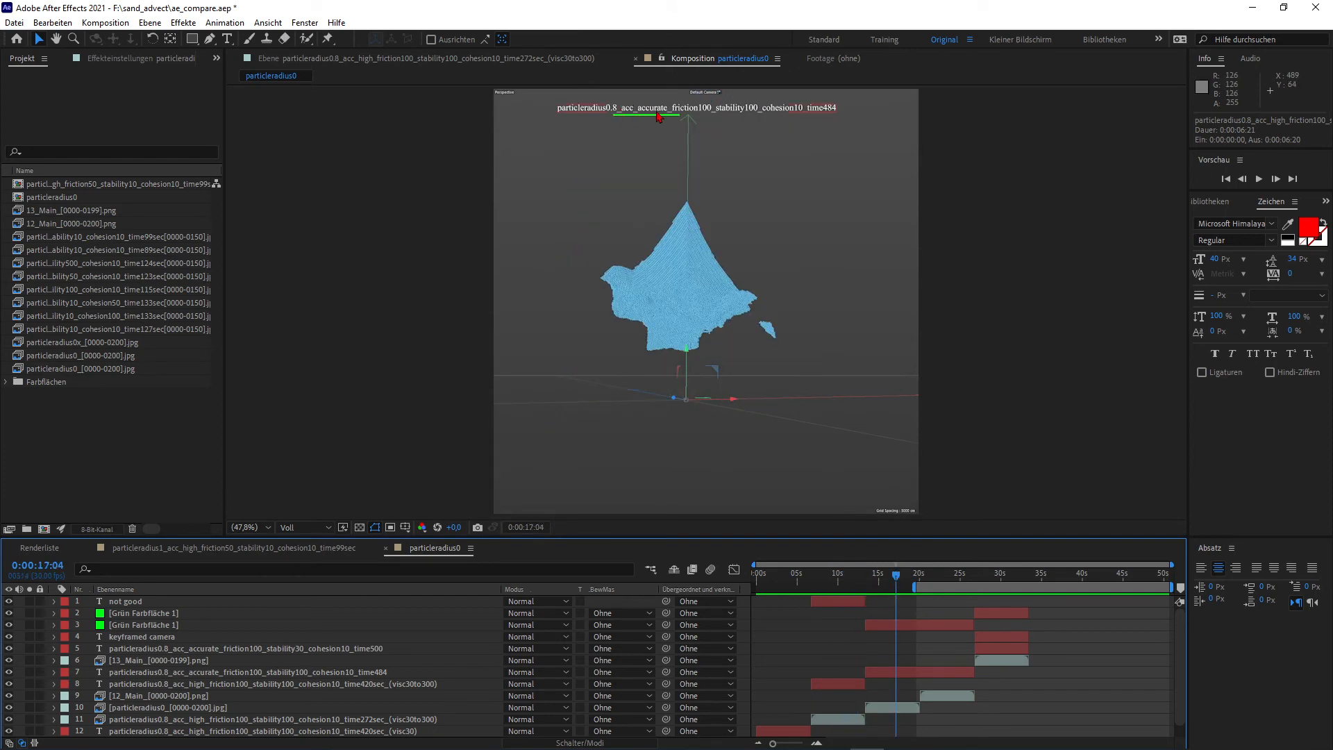
{"action": "left_click", "coordinate": [836, 581]}
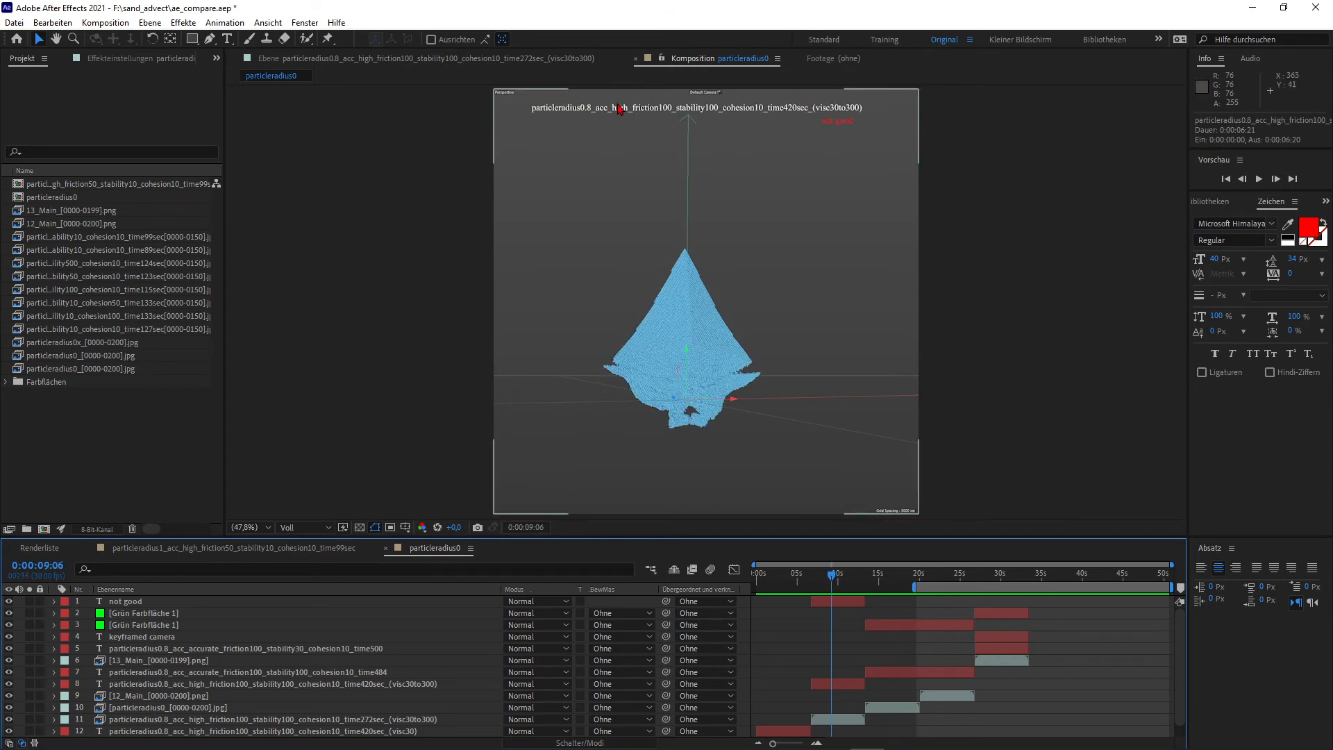
{"action": "left_click", "coordinate": [785, 588]}
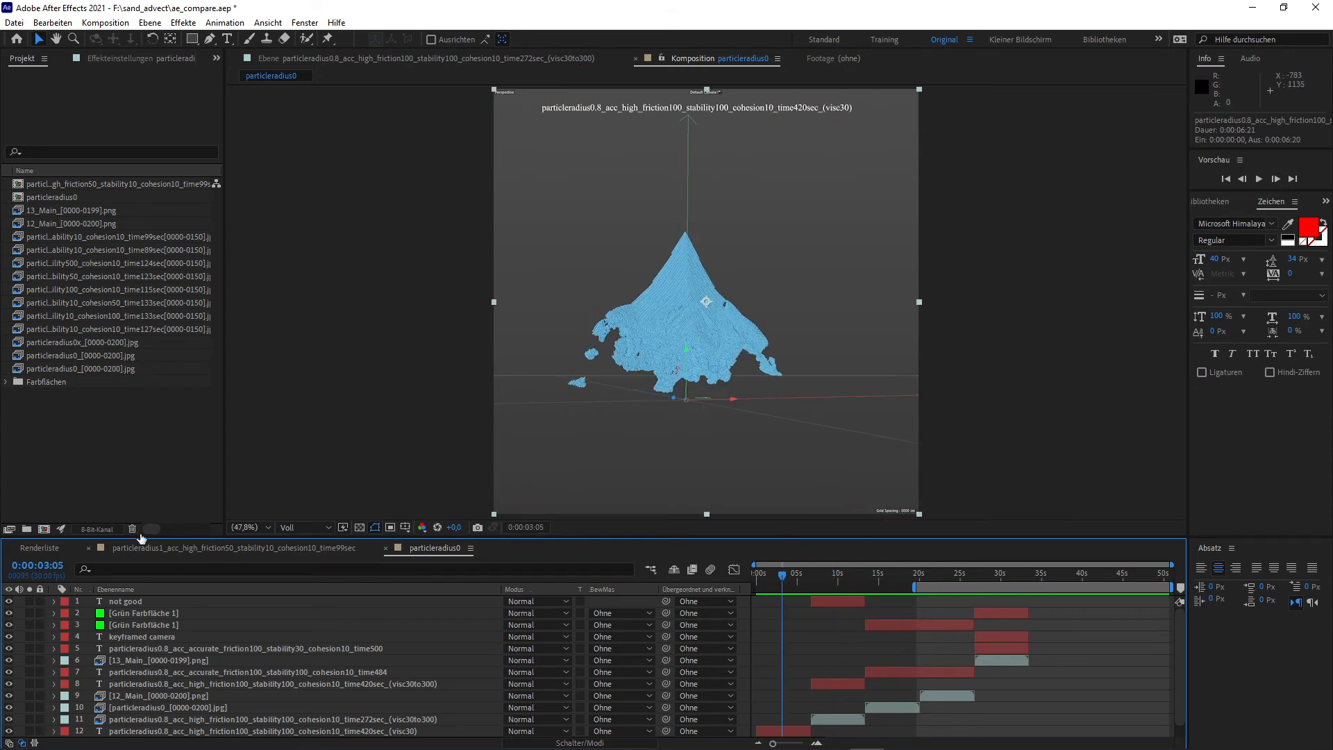
{"action": "left_click", "coordinate": [254, 549]}
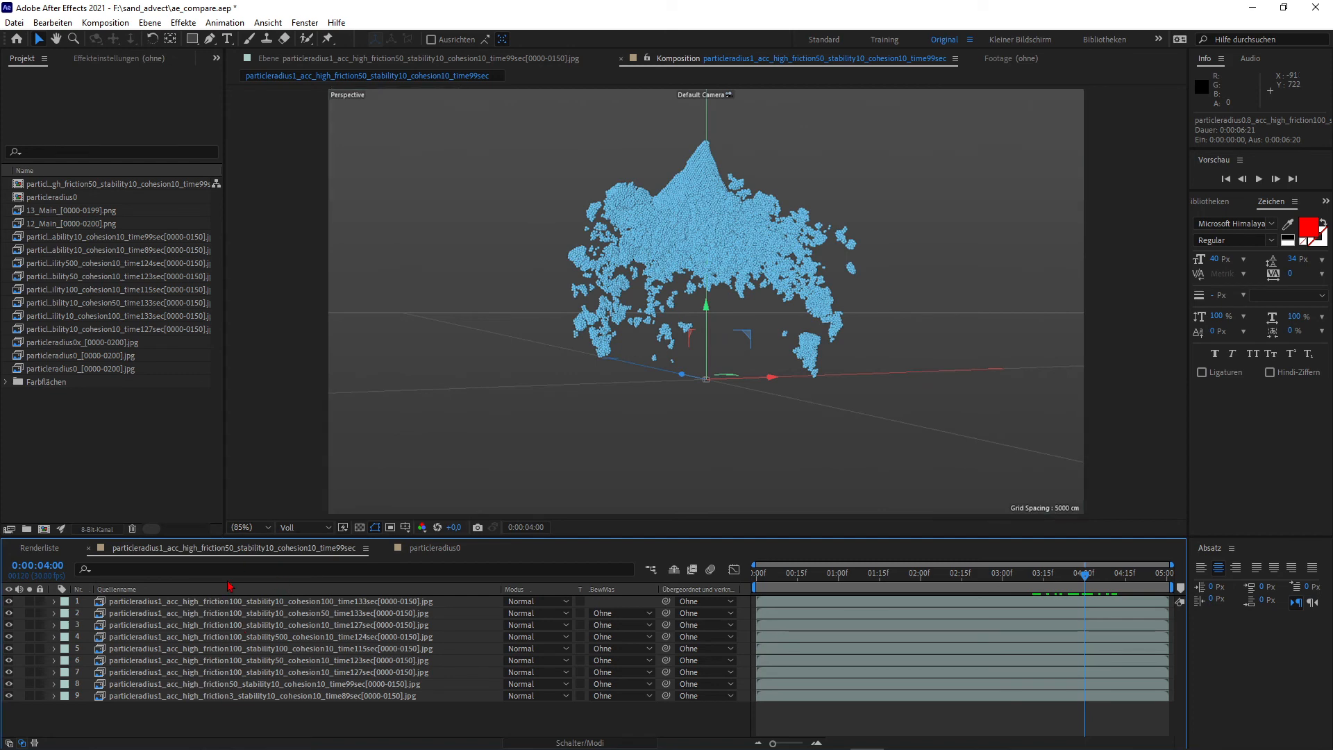
{"action": "left_click", "coordinate": [435, 548]}
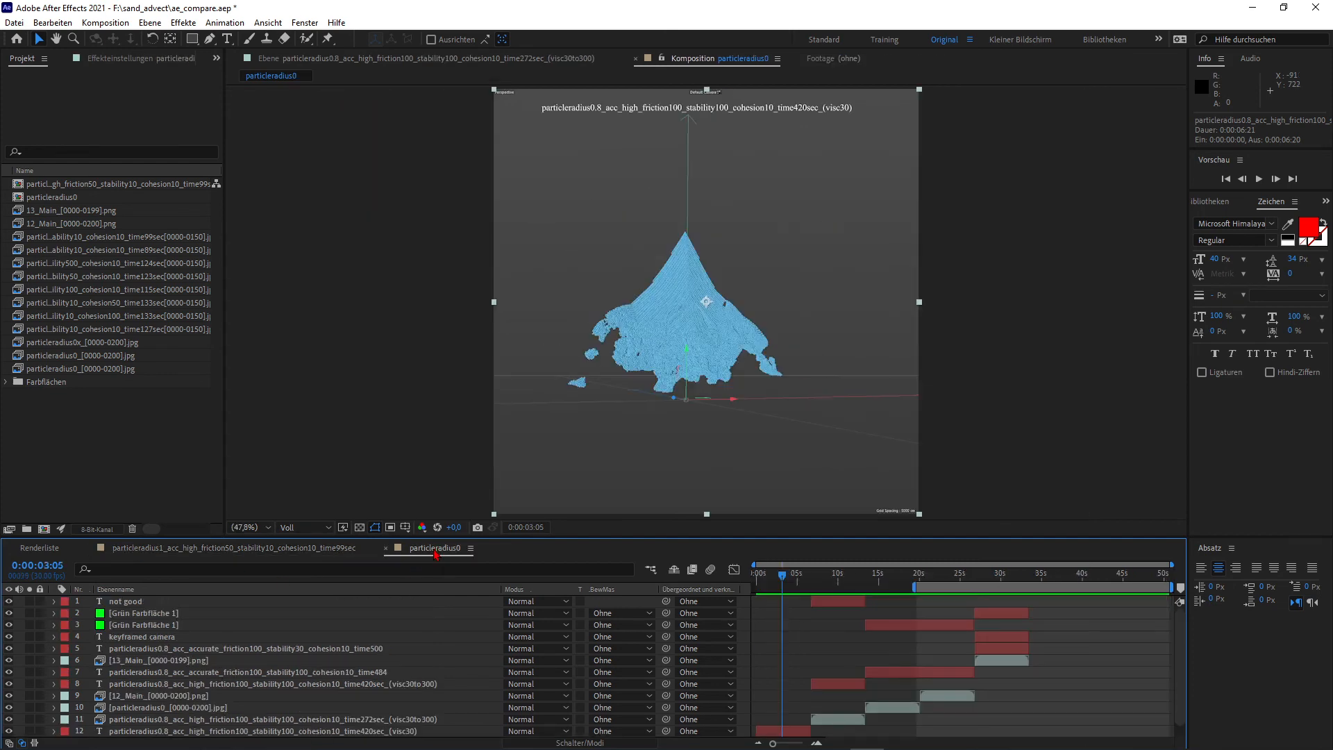
Scrub the accurate, stability100 preview from 0:00:15:15 and its rendered version up to 0:00:25:19, ending at 0:00:17:11
{"action": "left_click_drag", "start_coordinate": [799, 578], "coordinate": [882, 578]}
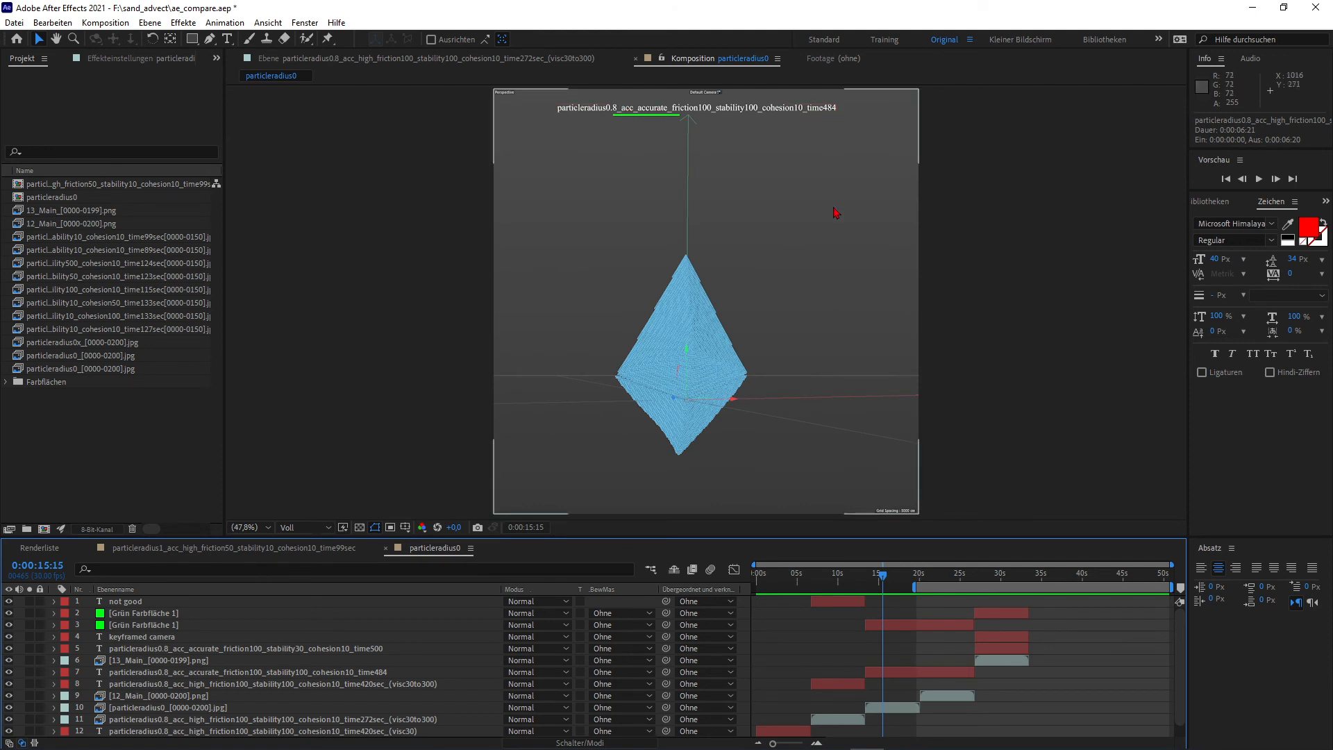
{"action": "left_click_drag", "start_coordinate": [876, 575], "coordinate": [896, 585]}
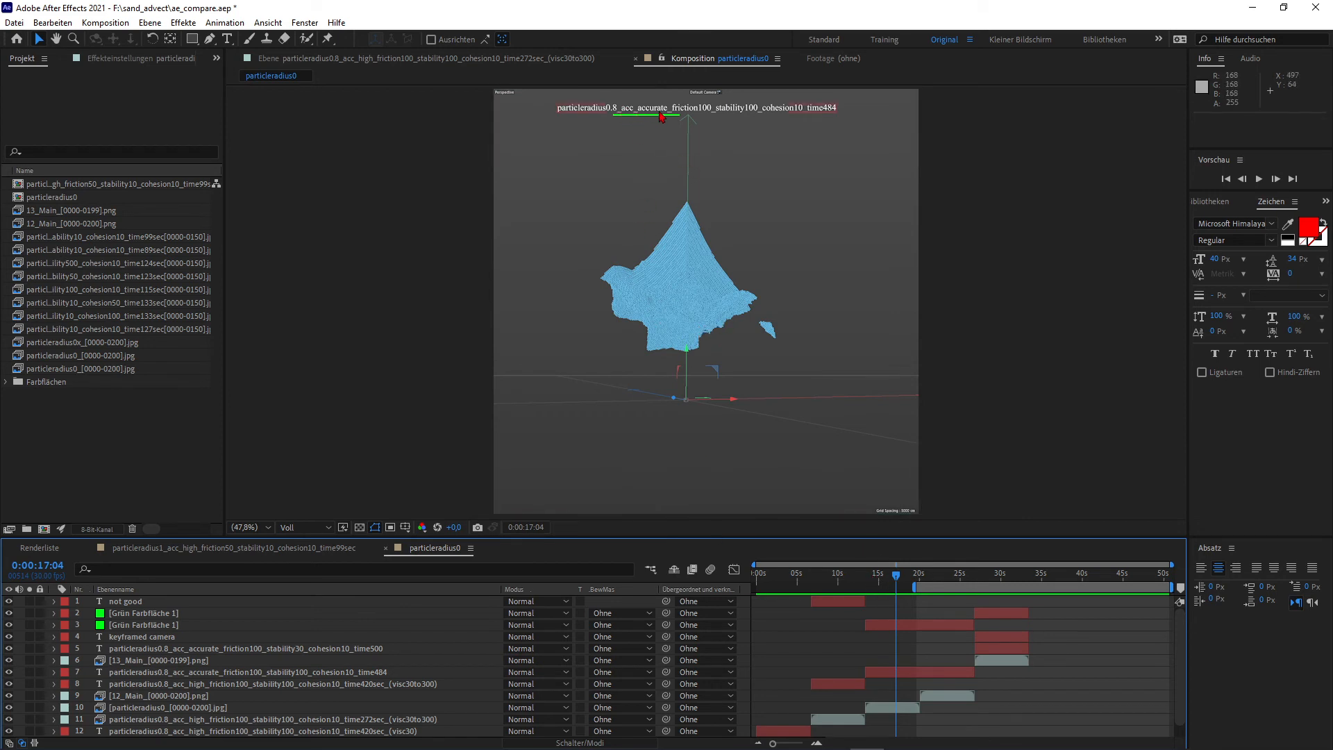
{"action": "left_click_drag", "start_coordinate": [842, 574], "coordinate": [966, 563]}
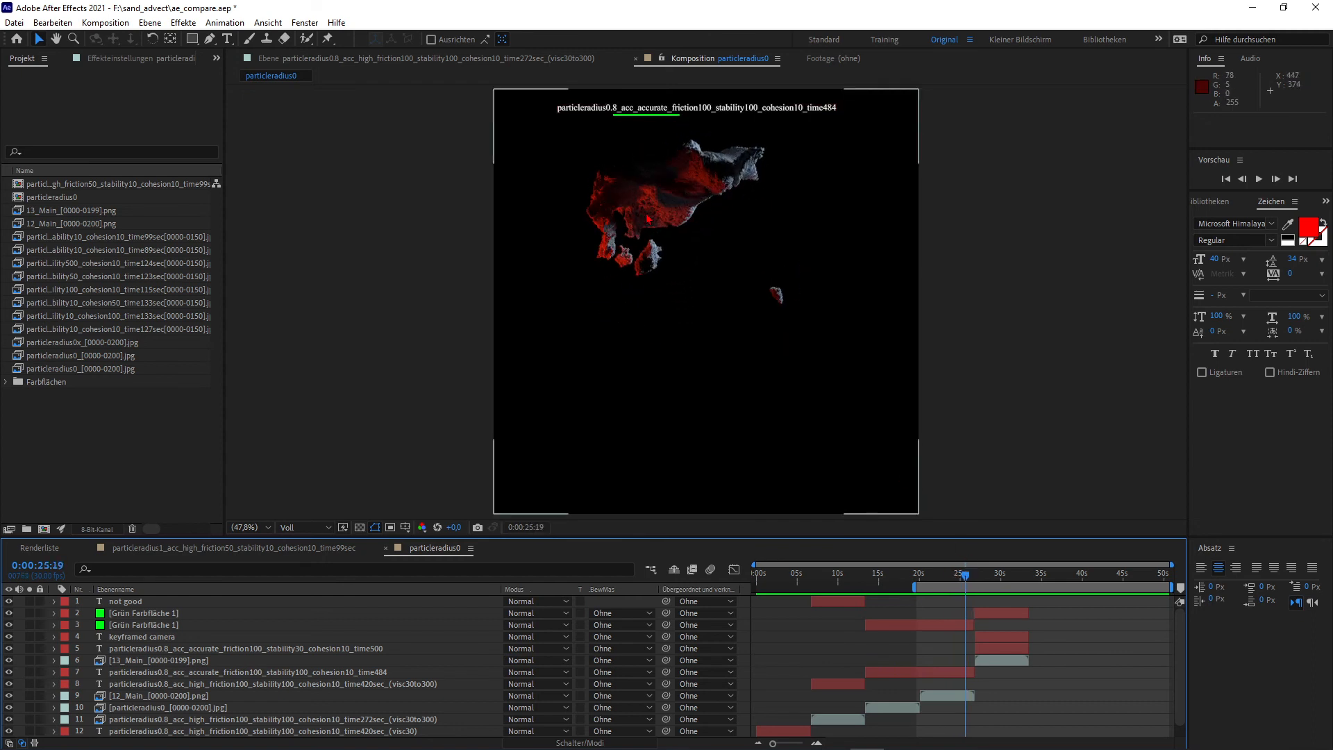
{"action": "left_click", "coordinate": [945, 576]}
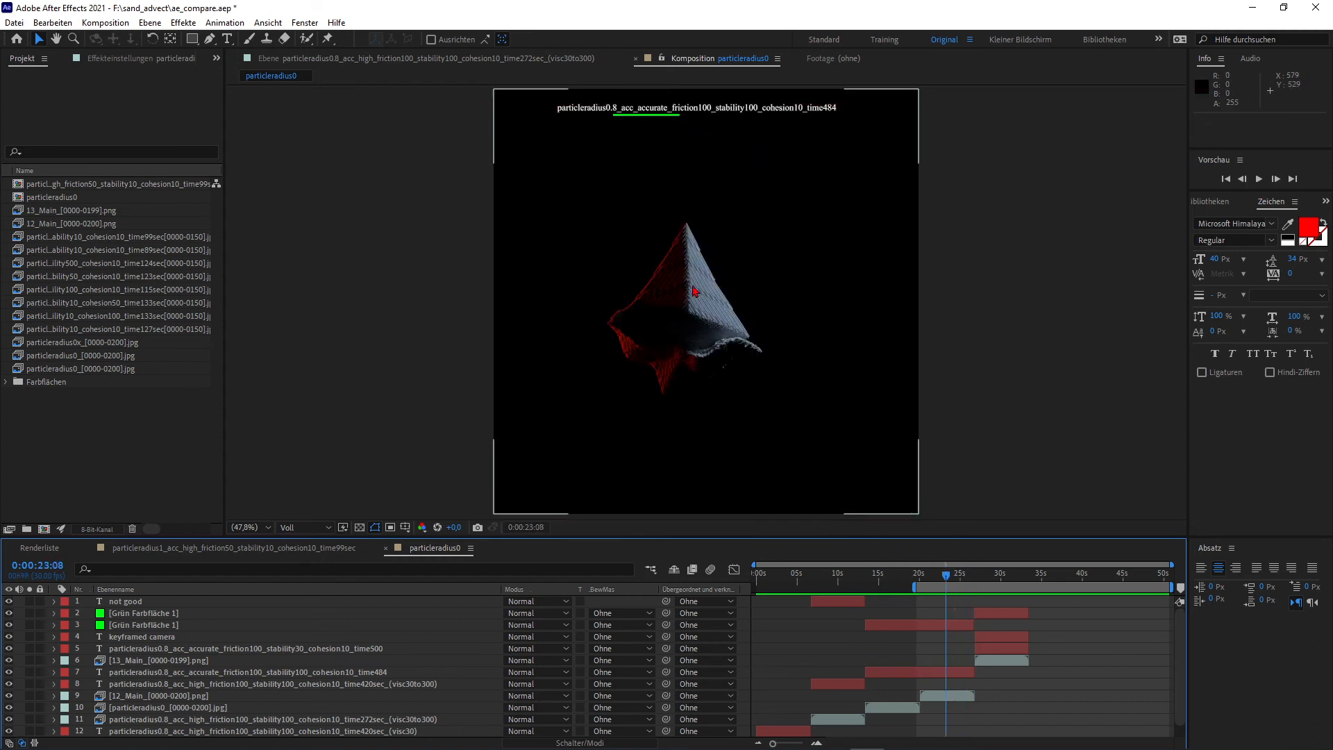
{"action": "left_click_drag", "start_coordinate": [934, 581], "coordinate": [898, 576]}
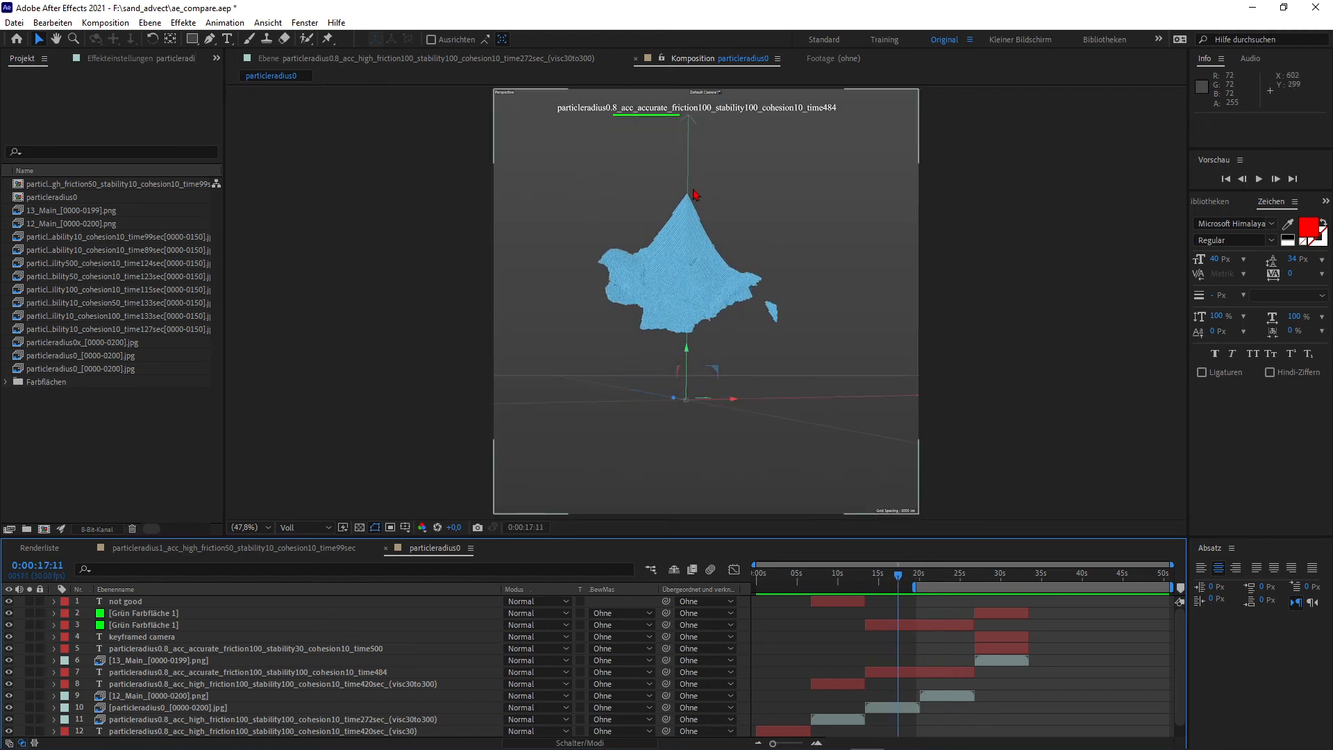
Scrub the accurate, stability30 keyframed-camera render between about 0:00:29:22 and 0:00:32:06, and play it
{"action": "left_click_drag", "start_coordinate": [899, 577], "coordinate": [1001, 570]}
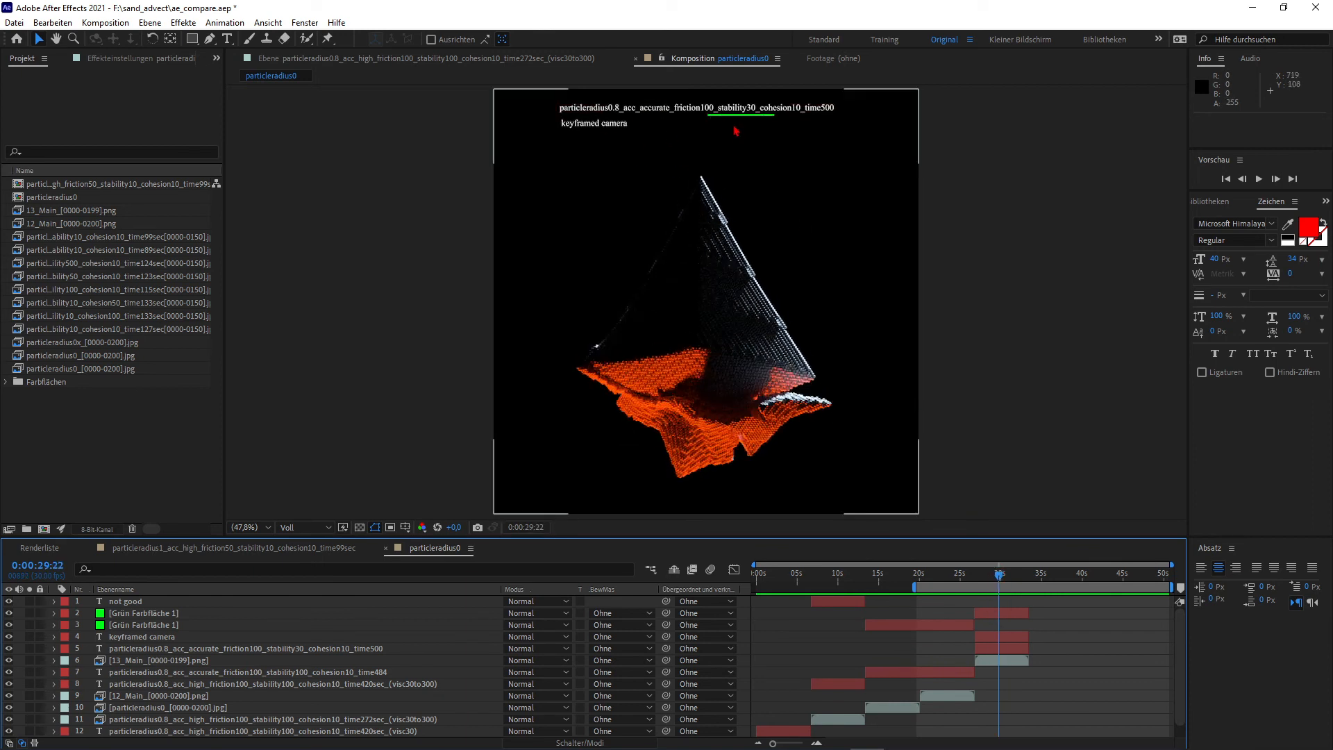
{"action": "mouse_move", "coordinate": [997, 582]}
{"action": "left_mouse_down"}
{"action": "mouse_move", "coordinate": [1014, 572]}
{"action": "mouse_move", "coordinate": [1004, 587]}
{"action": "mouse_move", "coordinate": [1019, 589]}
{"action": "left_mouse_up"}
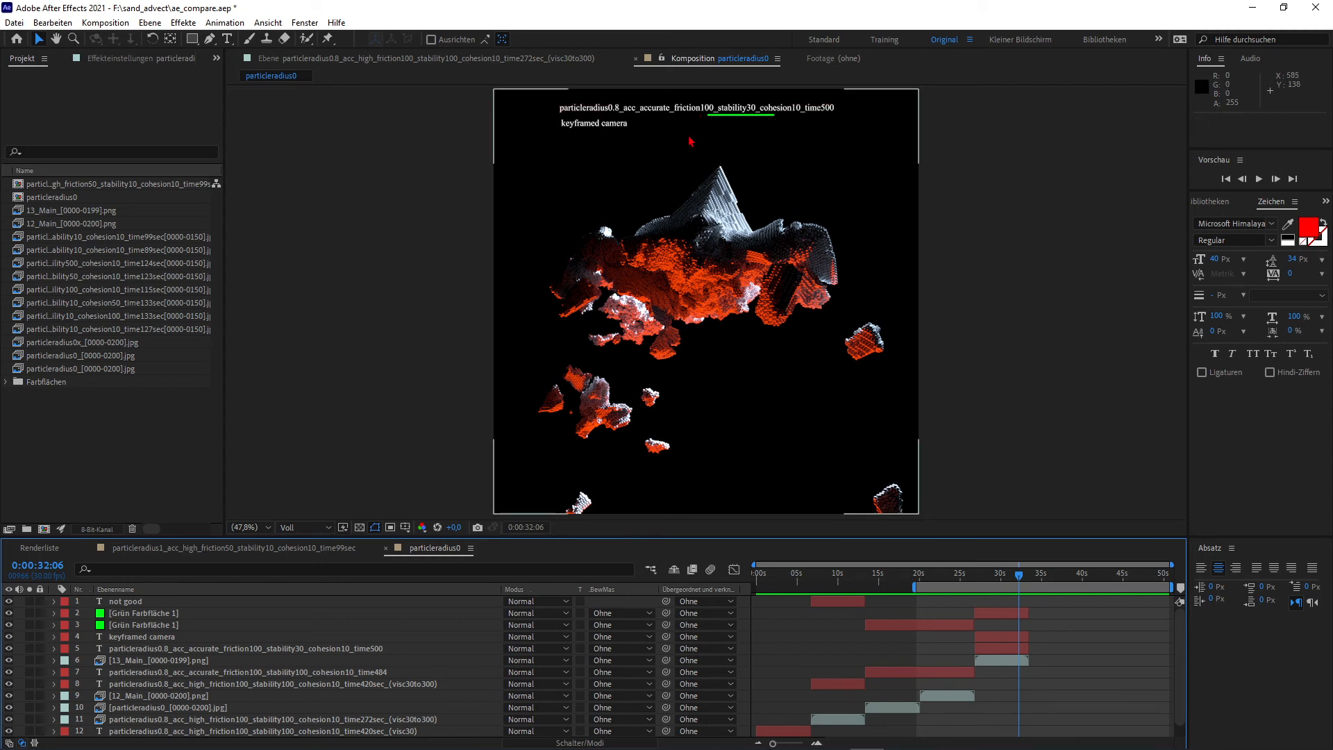
{"action": "mouse_move", "coordinate": [1018, 575]}
{"action": "left_mouse_down"}
{"action": "mouse_move", "coordinate": [989, 576]}
{"action": "mouse_move", "coordinate": [1005, 579]}
{"action": "left_mouse_up"}
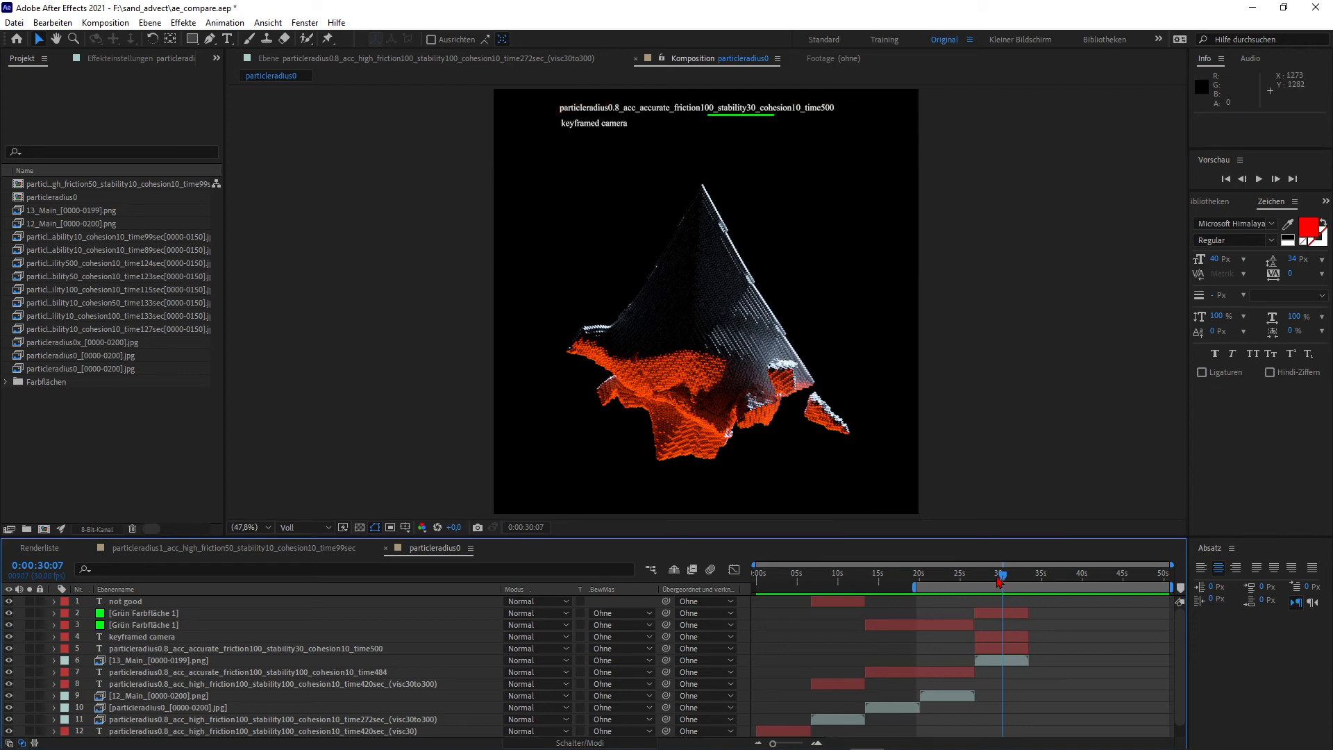
{"action": "key", "text": "space"}
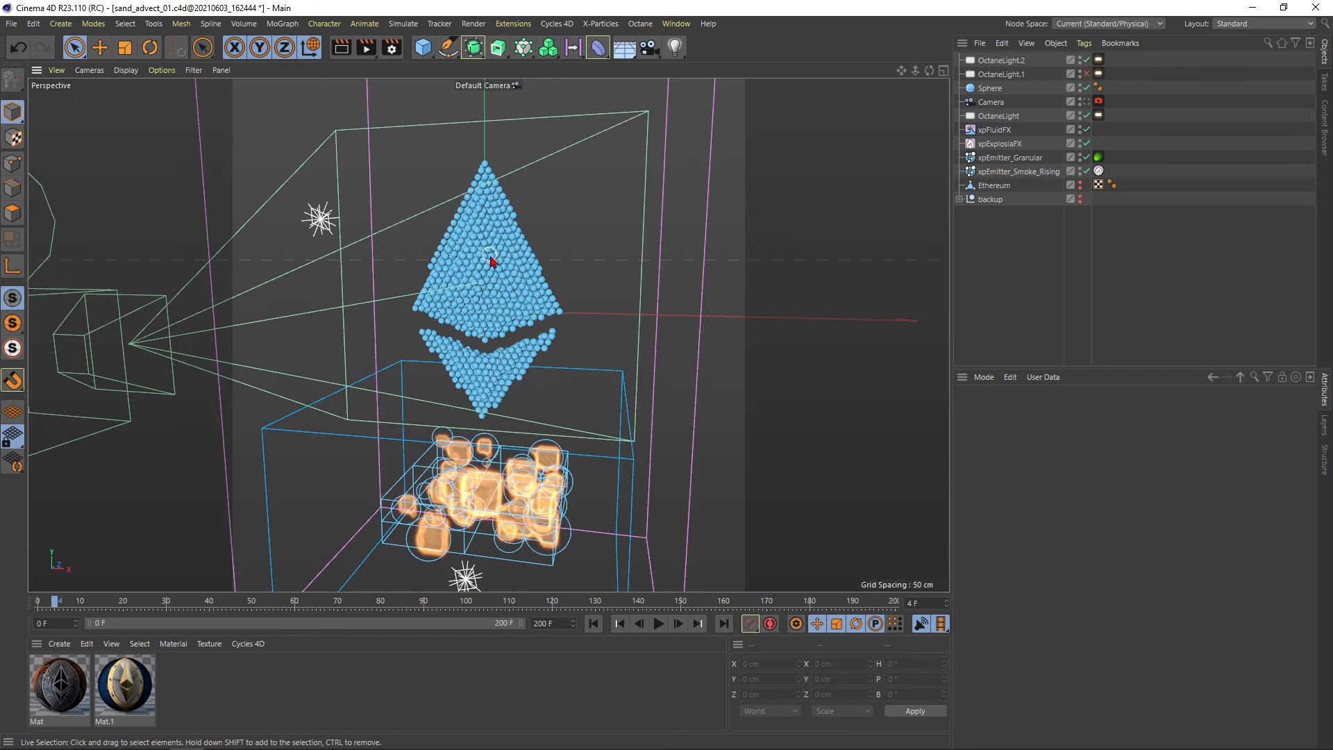
Switch to Cinema 4D and create and add a particle group for xpEmitter_Granular
{"action": "left_click_drag", "start_coordinate": [455, 199], "coordinate": [471, 202], "text": "alt"}
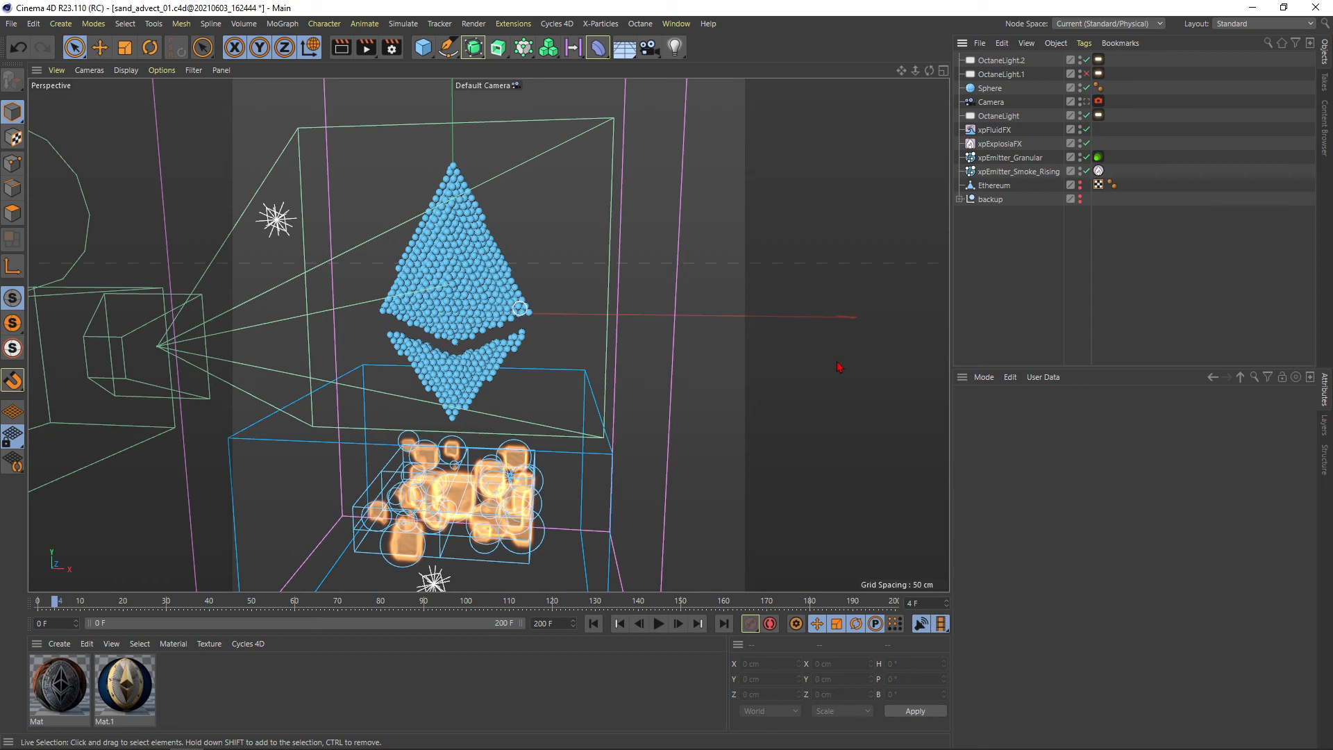
{"action": "left_click", "coordinate": [1027, 159]}
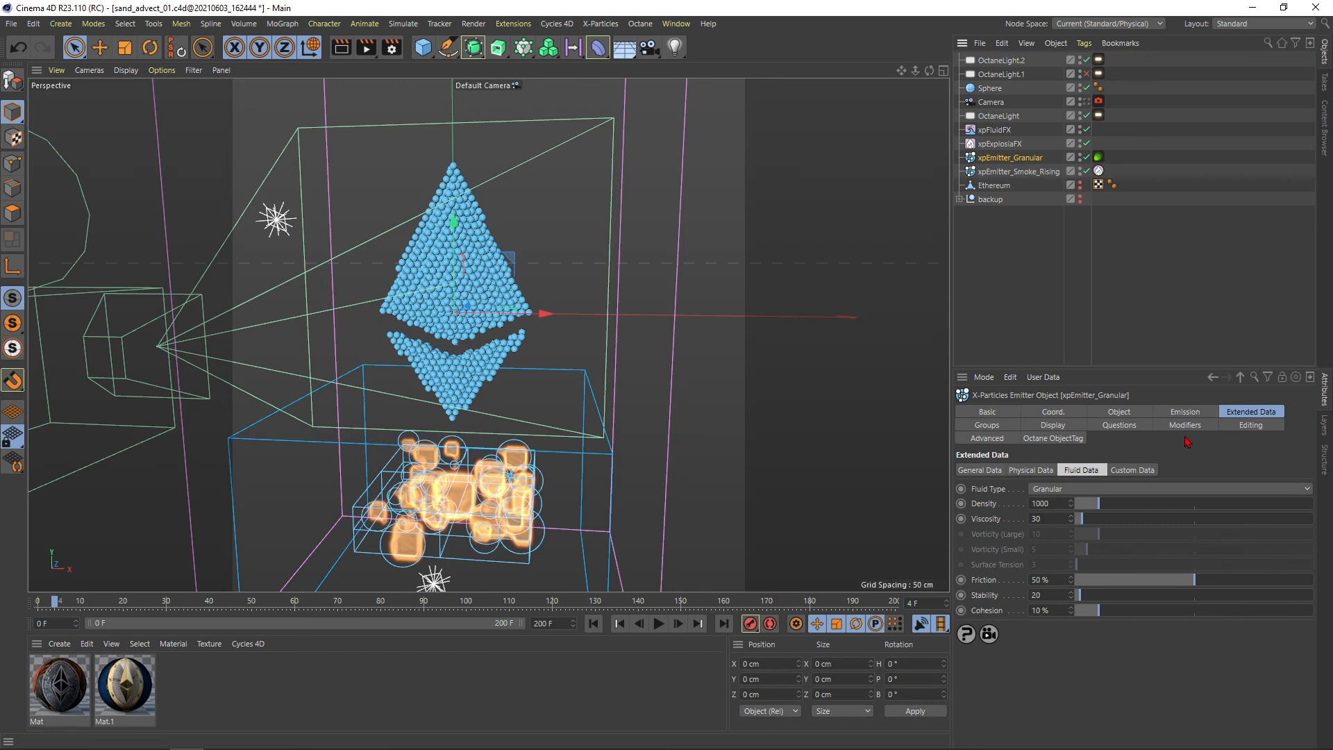
{"action": "left_click", "coordinate": [1011, 426]}
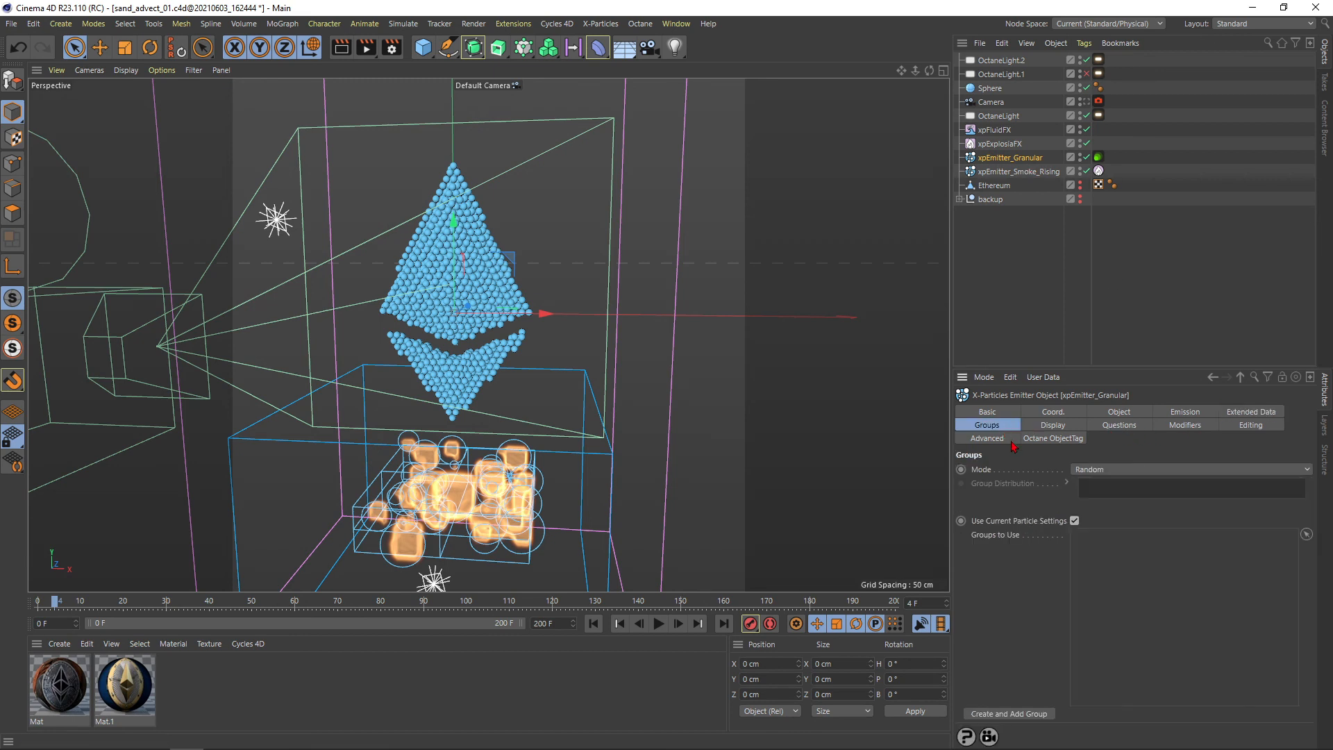
{"action": "left_click", "coordinate": [1005, 717]}
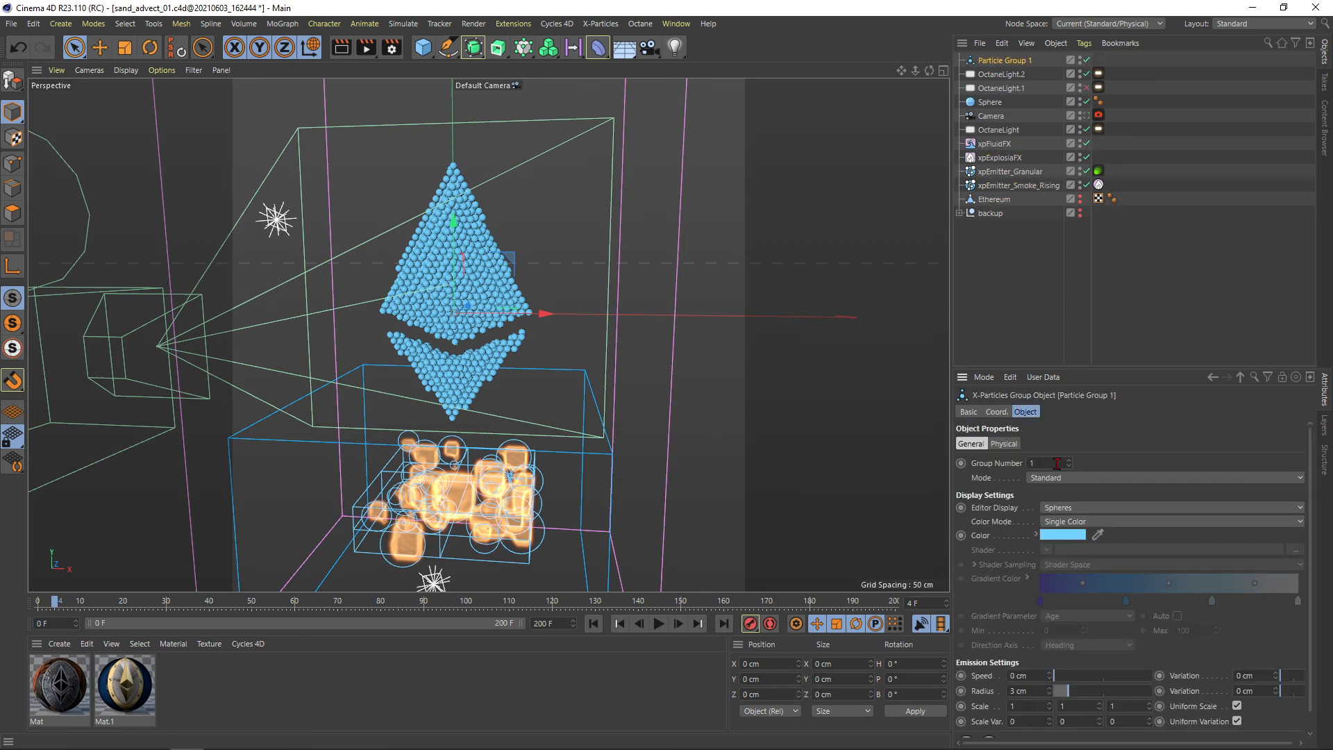
Rename the new particle group as Particle Group adv
{"action": "double_click", "coordinate": [1021, 61]}
{"action": "left_click", "coordinate": [1047, 59]}
{"action": "key", "text": "BackSpace"}
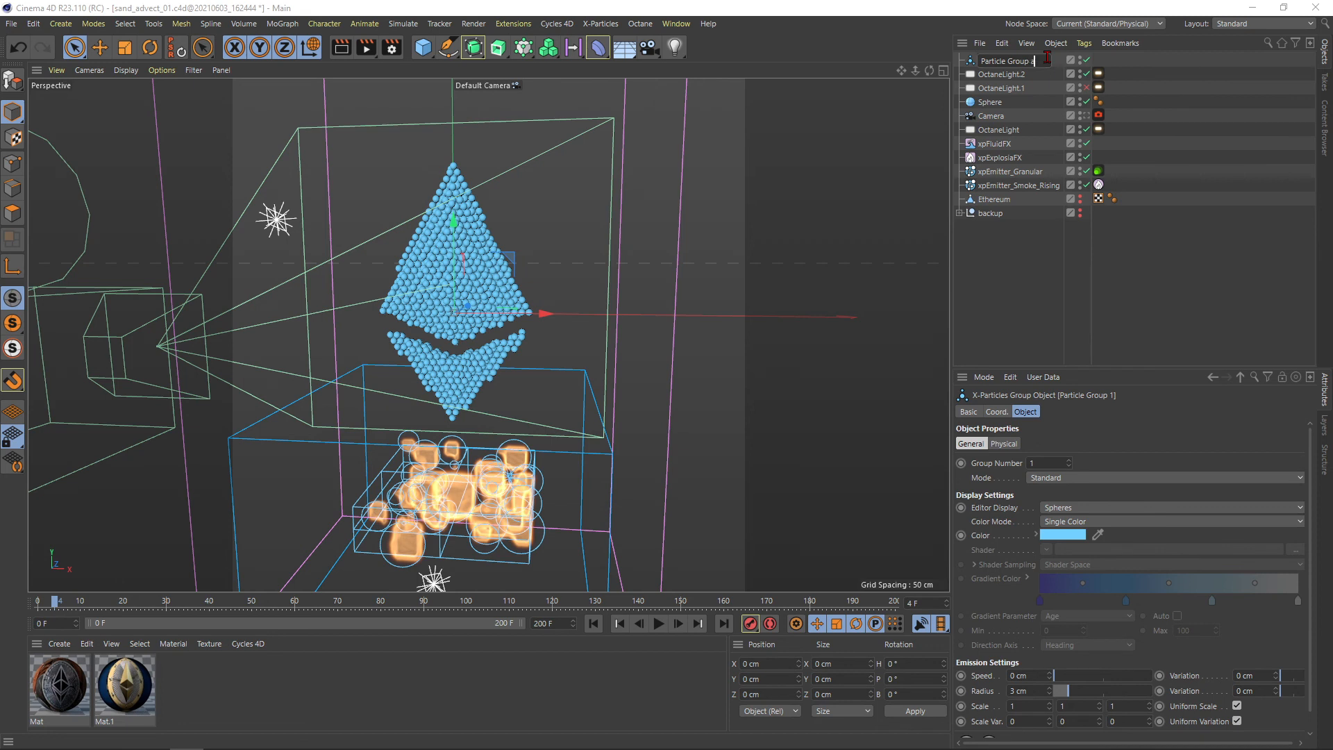
{"action": "type", "text": "adv"}
{"action": "key", "text": "Return"}
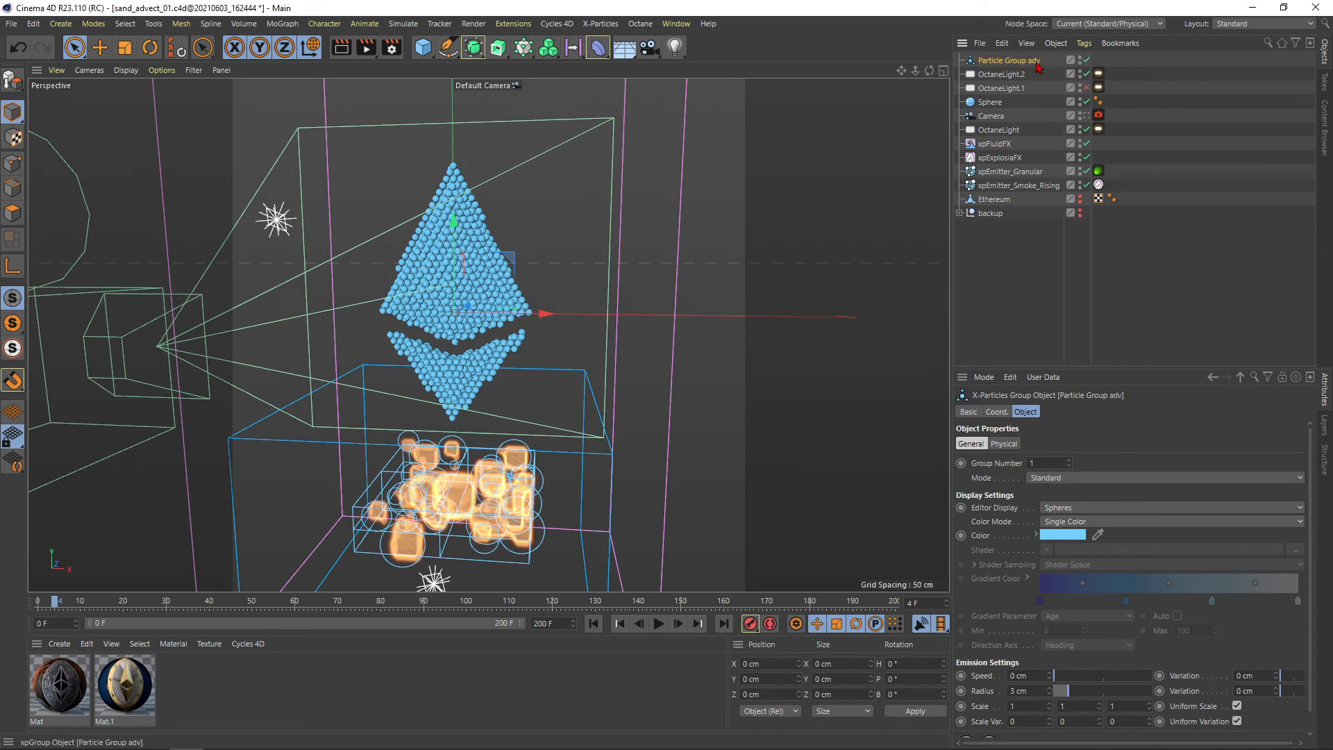
Set the Particle Group adv display color to orange with hue 17°, saturation 91% and value 100%
{"action": "left_click", "coordinate": [1050, 535]}
{"action": "left_click_drag", "start_coordinate": [1059, 532], "coordinate": [975, 539]}
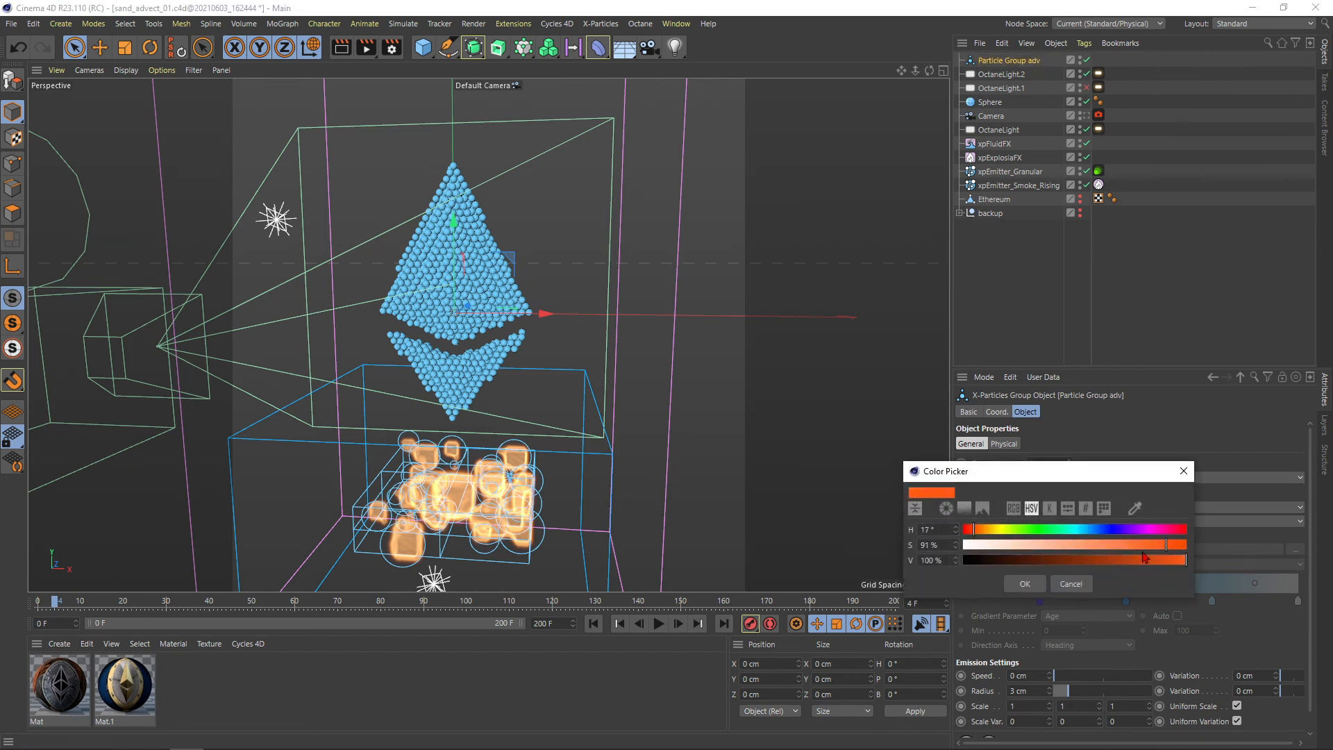
{"action": "left_click", "coordinate": [1025, 584]}
{"action": "left_click", "coordinate": [842, 416]}
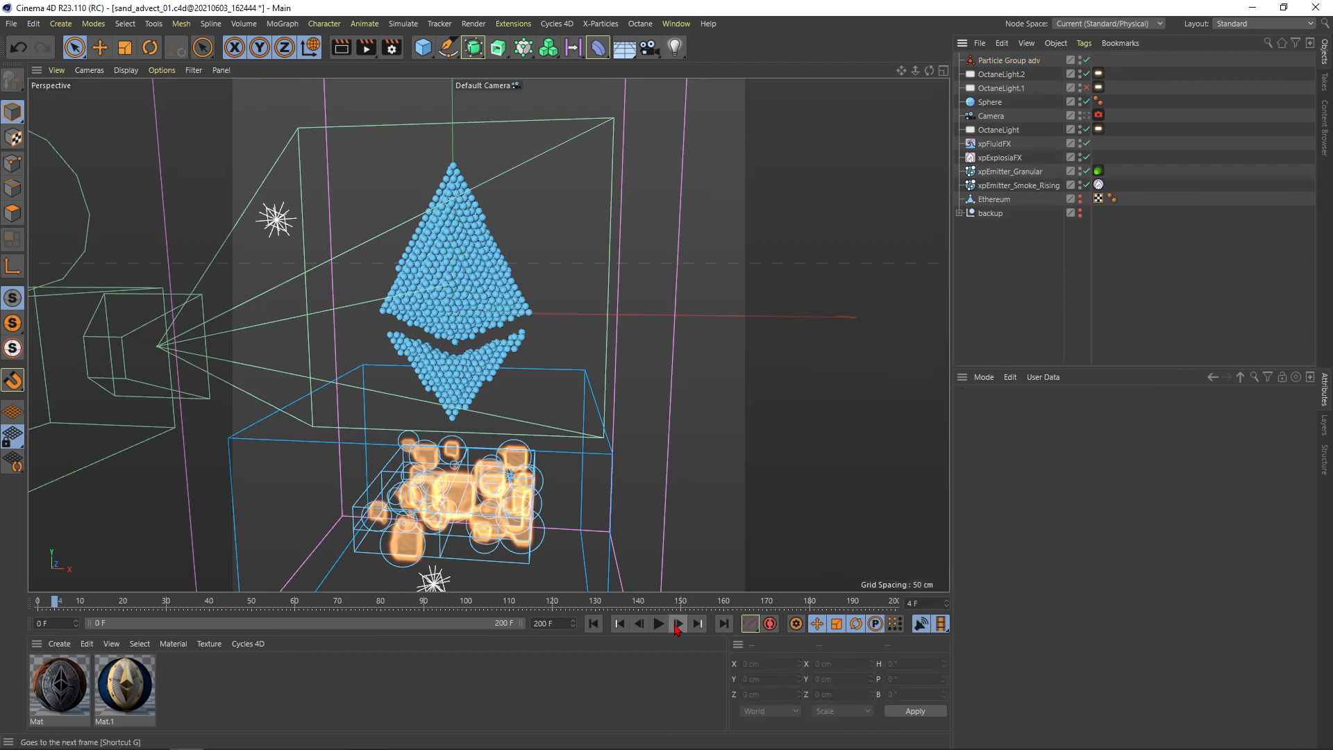
Rewind the simulation and play it to frame 4 to check the group color on the Ethereum particles
{"action": "left_click", "coordinate": [594, 625]}
{"action": "left_click", "coordinate": [658, 624]}
{"action": "left_click", "coordinate": [659, 624]}
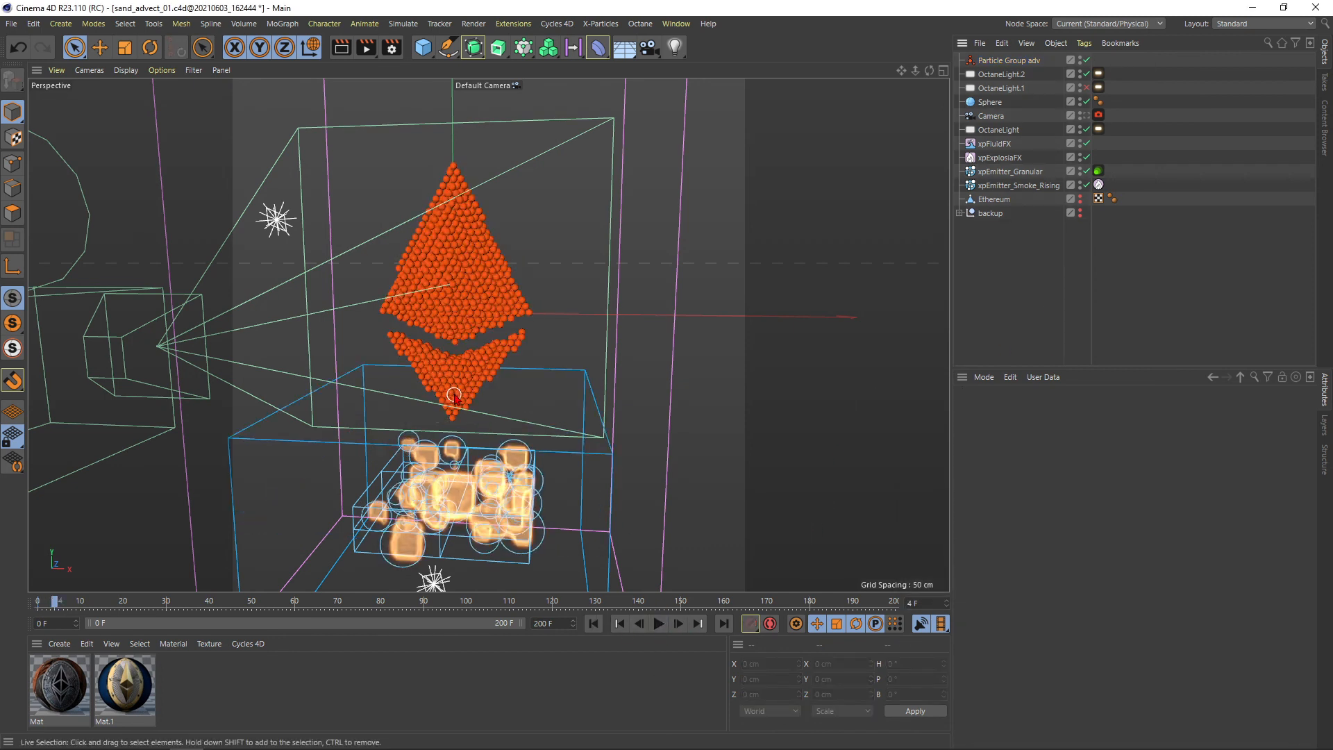
Create and add a second particle group for xpEmitter_Granular and rename it Particle Group no adv
{"action": "left_click", "coordinate": [1013, 172]}
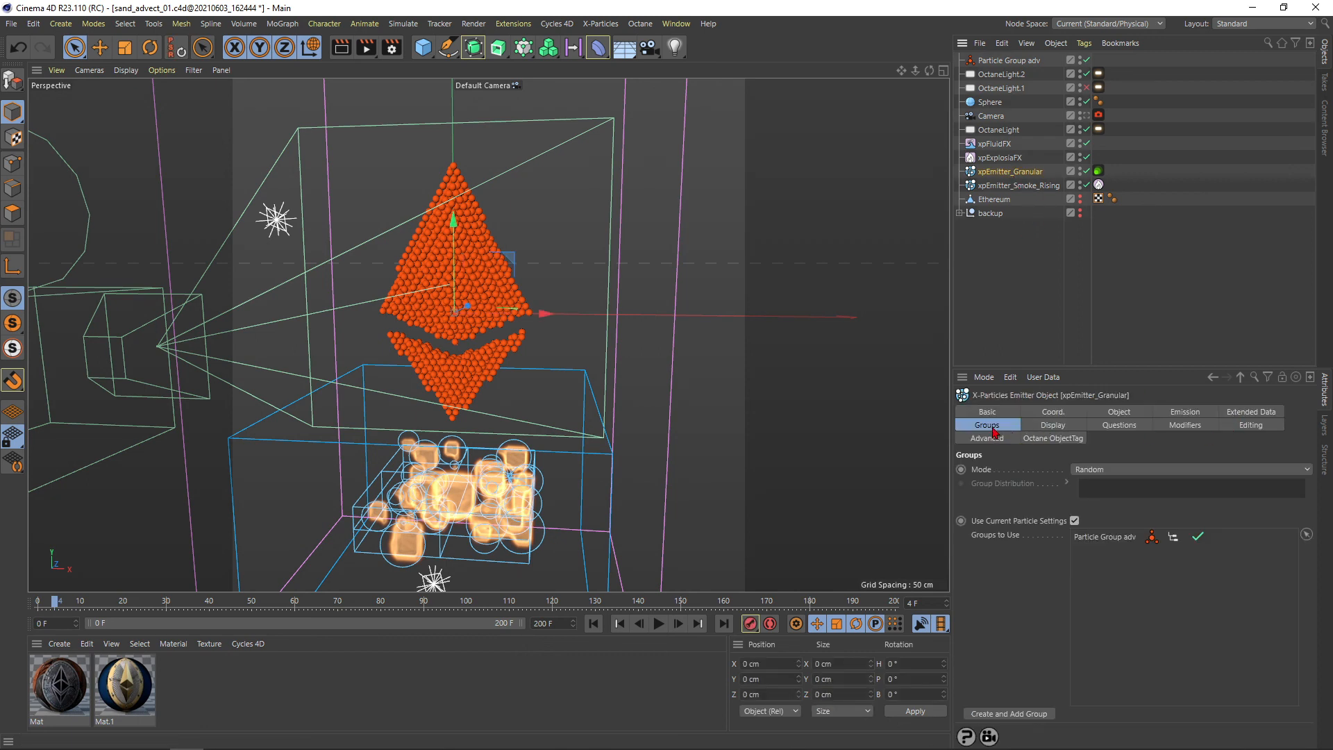
{"action": "left_click", "coordinate": [1017, 715]}
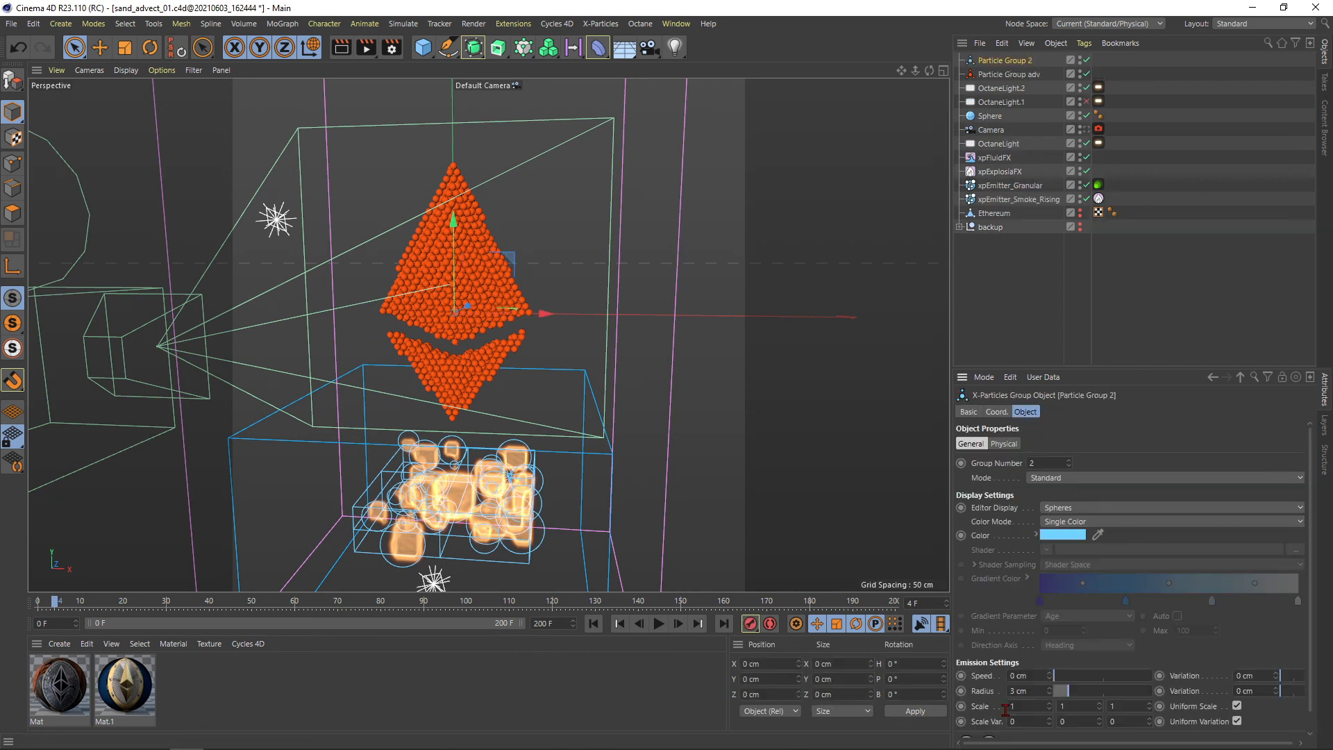
{"action": "double_click", "coordinate": [1042, 60]}
{"action": "type", "text": "no adv"}
{"action": "key", "text": "Return"}
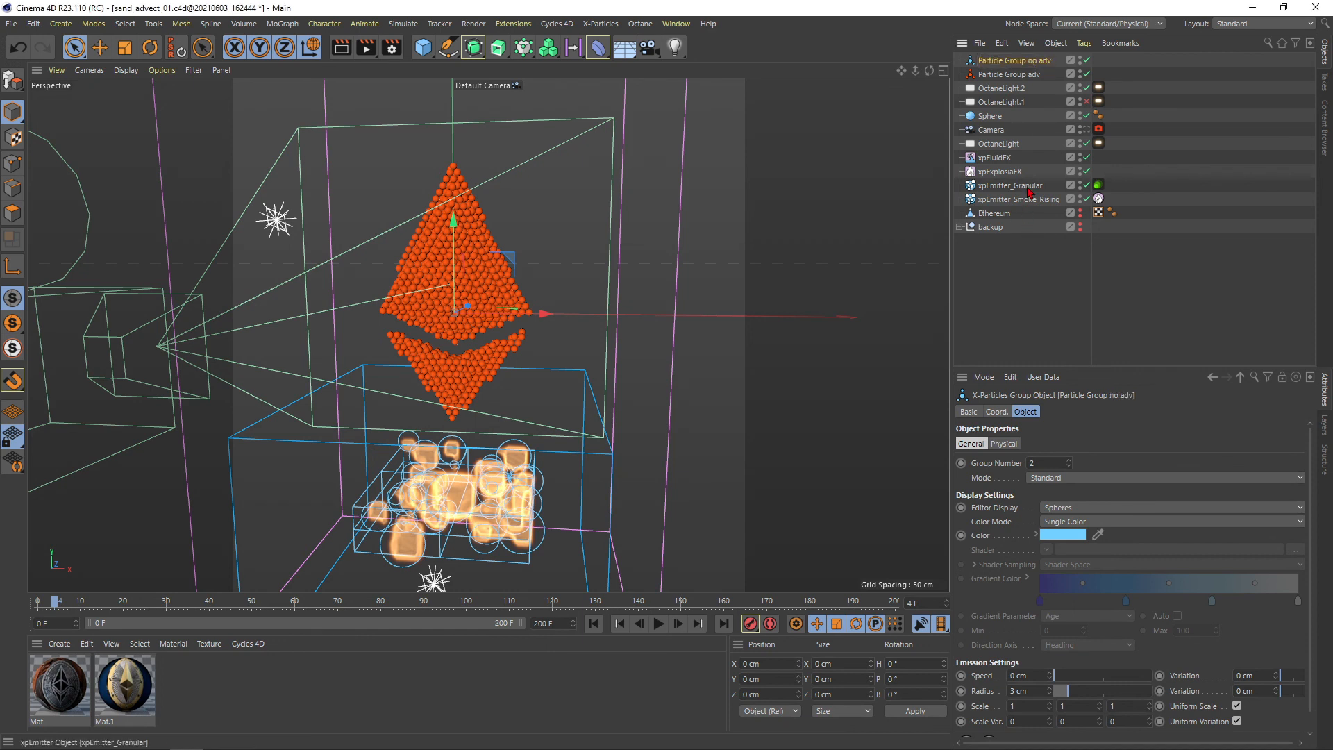
Leave only Particle Group no adv in xpEmitter_Granular's groups to use and replay the simulation from the start to frame 5
{"action": "left_click", "coordinate": [1030, 186]}
{"action": "mouse_move", "coordinate": [1113, 557]}
{"action": "left_mouse_down"}
{"action": "mouse_move", "coordinate": [1115, 526]}
{"action": "mouse_move", "coordinate": [1121, 546]}
{"action": "left_mouse_up"}
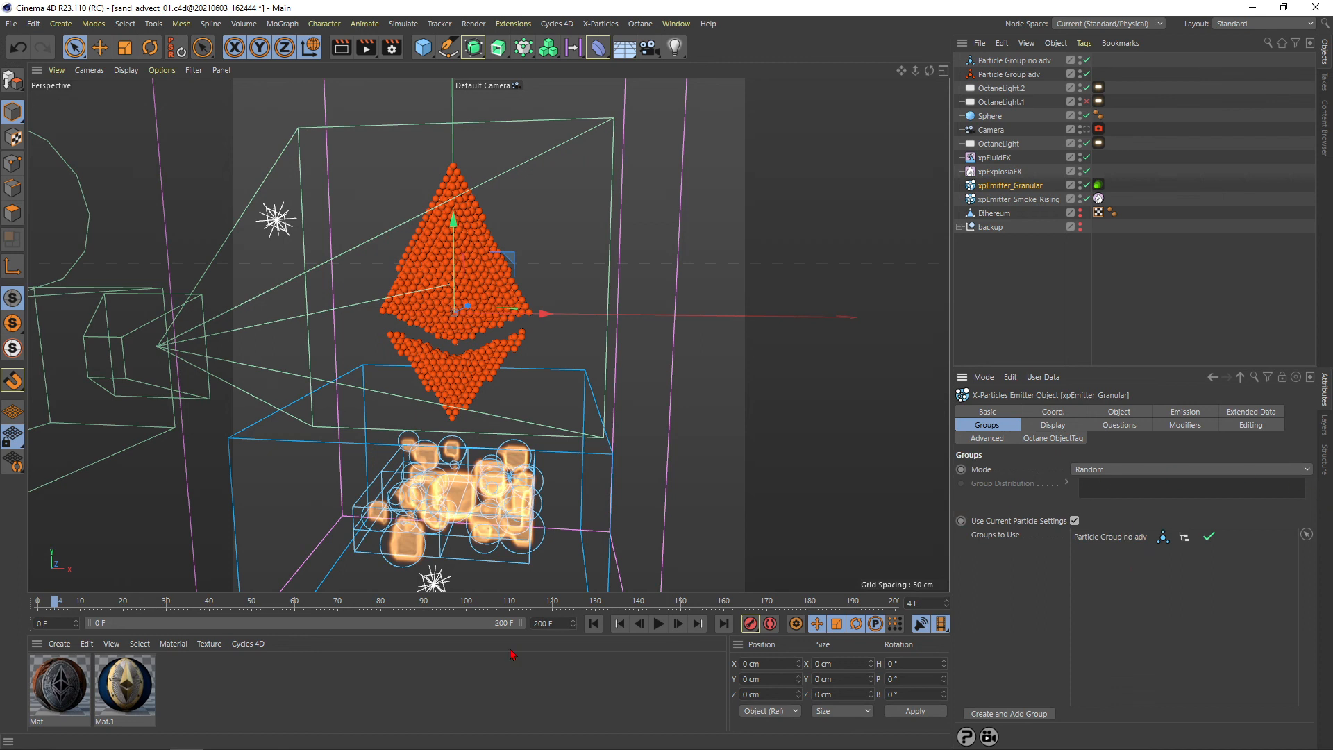
{"action": "left_click", "coordinate": [594, 623]}
{"action": "left_click", "coordinate": [659, 623]}
{"action": "left_click", "coordinate": [659, 624]}
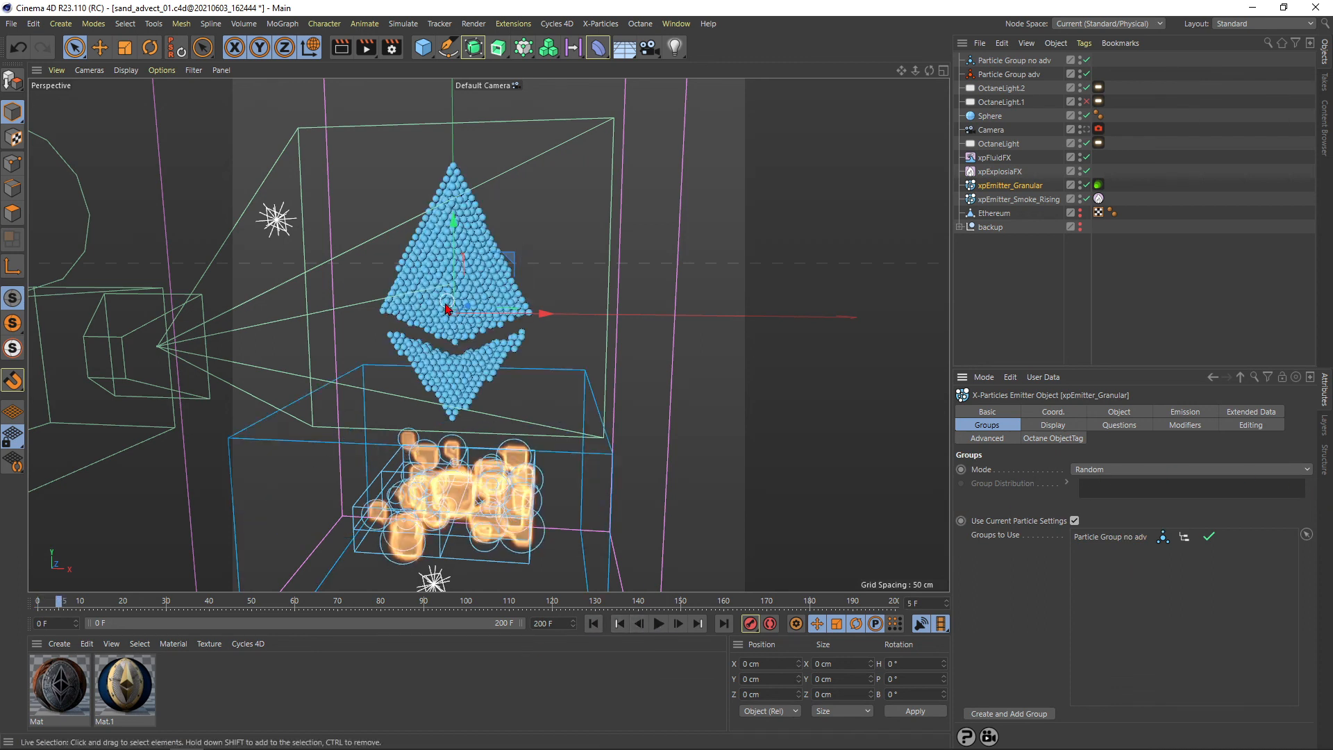
{"action": "left_click", "coordinate": [1035, 277]}
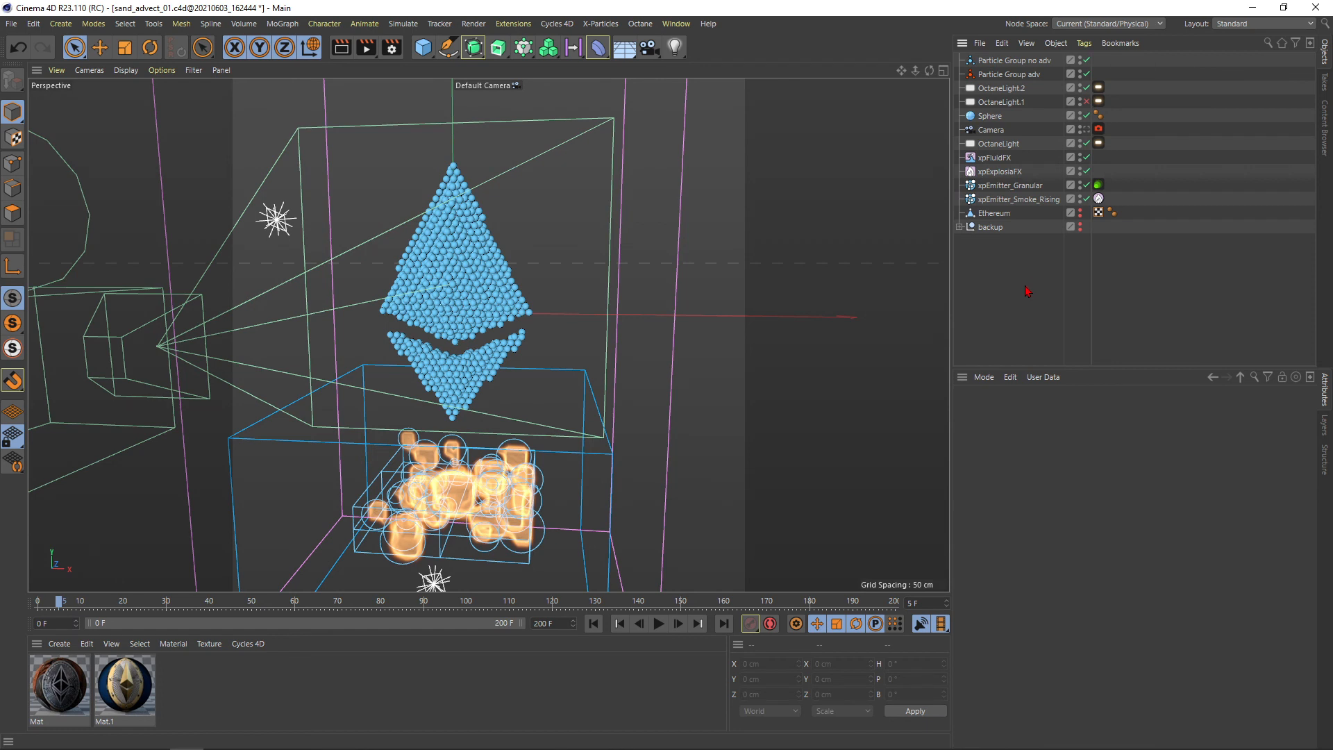
Restrict xpExplosiaFX's particle advection to Particle Group adv by adding it to the advection groups
{"action": "left_click", "coordinate": [1004, 174]}
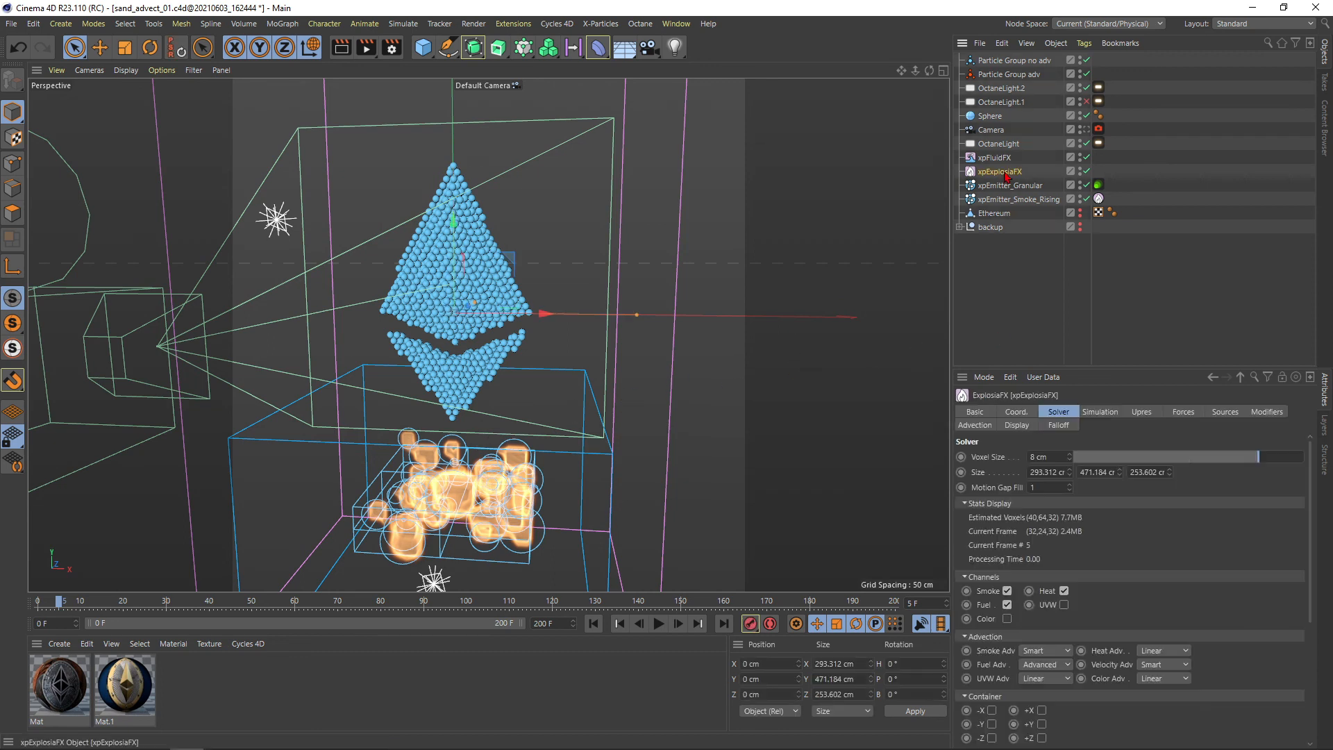
{"action": "left_click", "coordinate": [972, 427]}
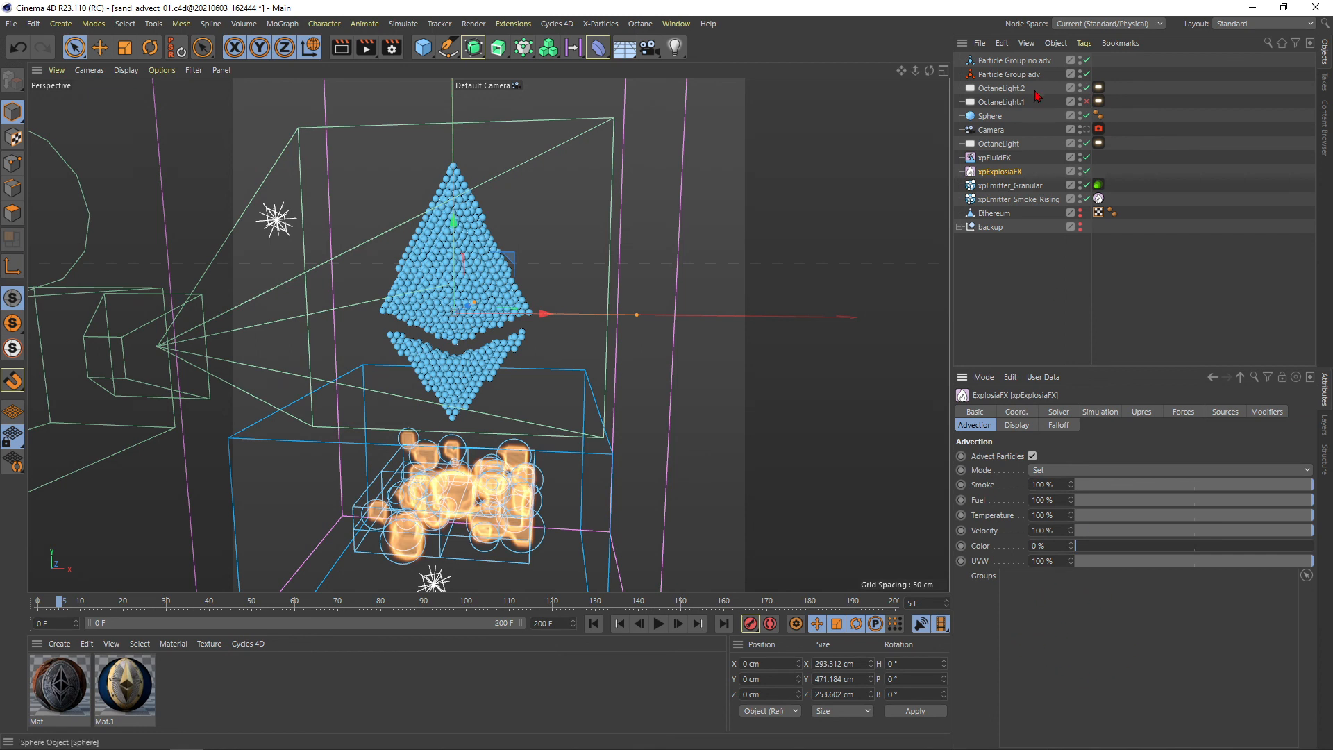
{"action": "left_click_drag", "start_coordinate": [1009, 74], "coordinate": [1080, 654]}
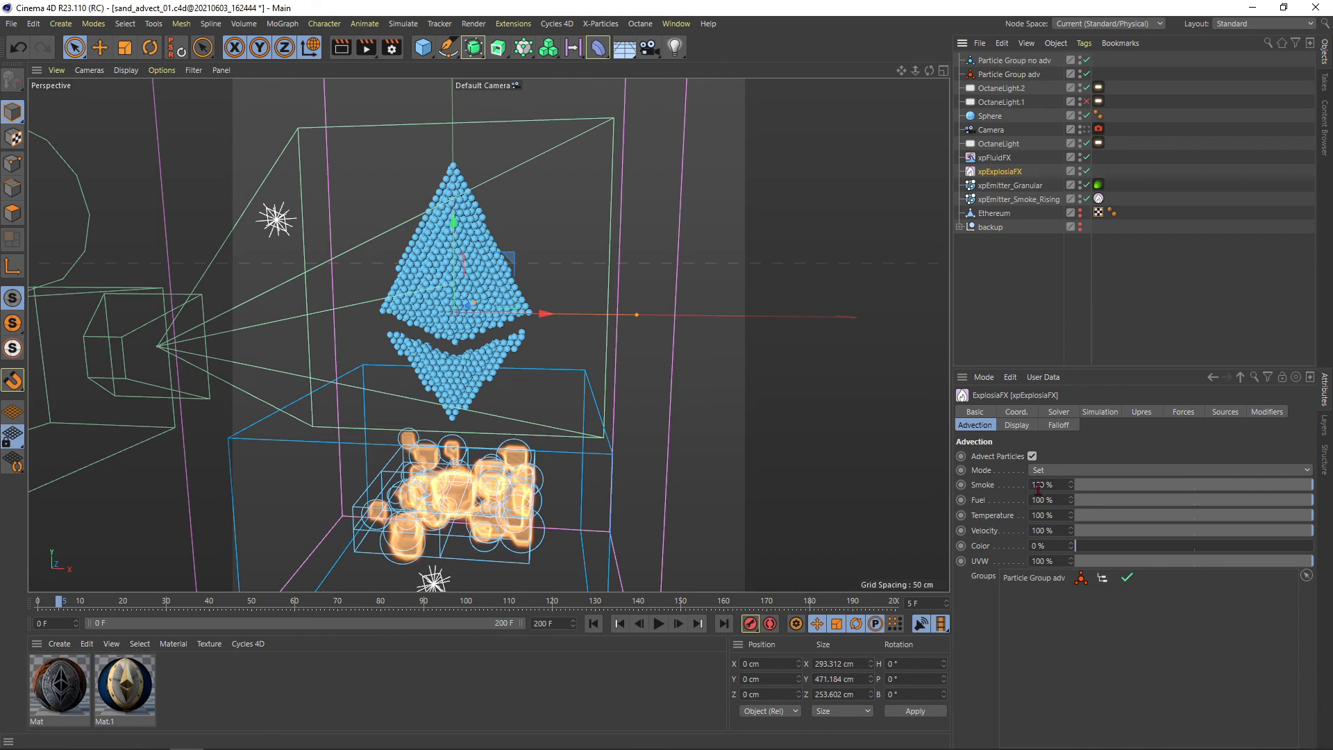
Play the simulation to frame 35 to check how the smoke affects the Ethereum particles
{"action": "left_click", "coordinate": [1026, 299]}
{"action": "left_click", "coordinate": [659, 624]}
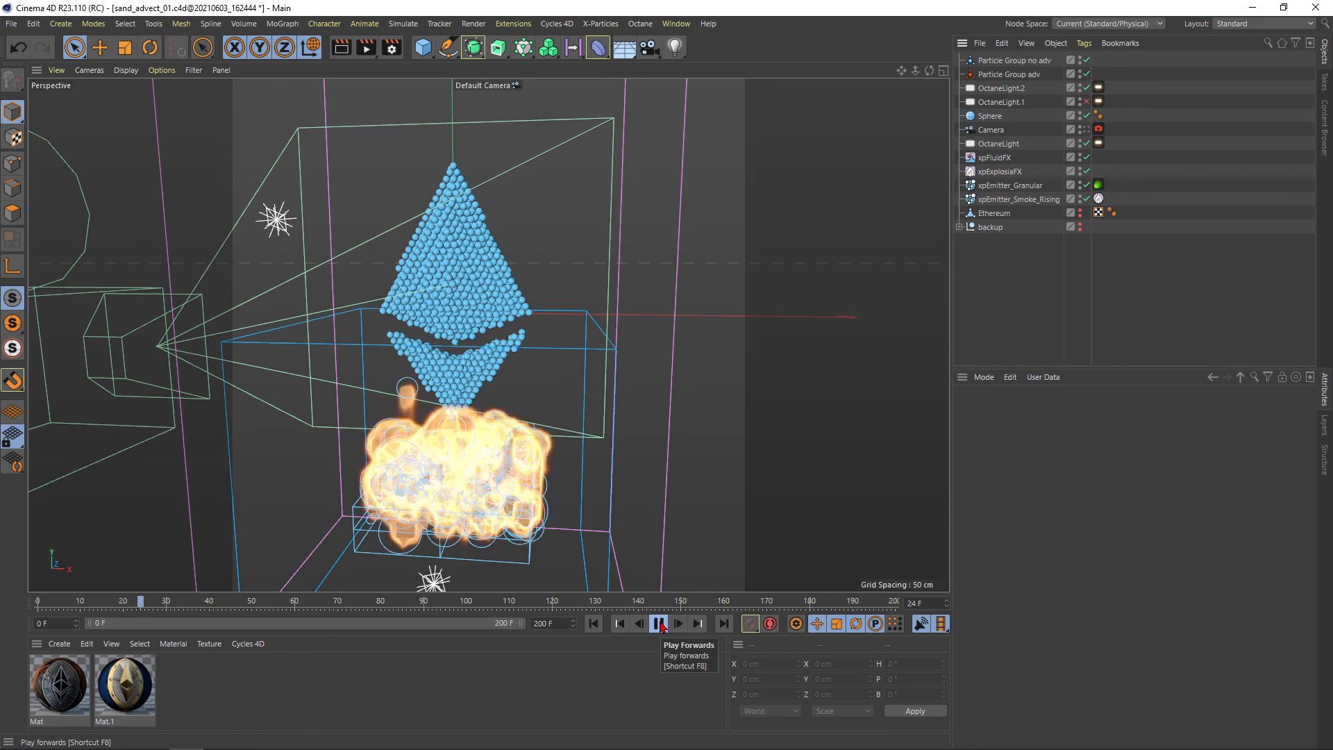
{"action": "left_click", "coordinate": [659, 624]}
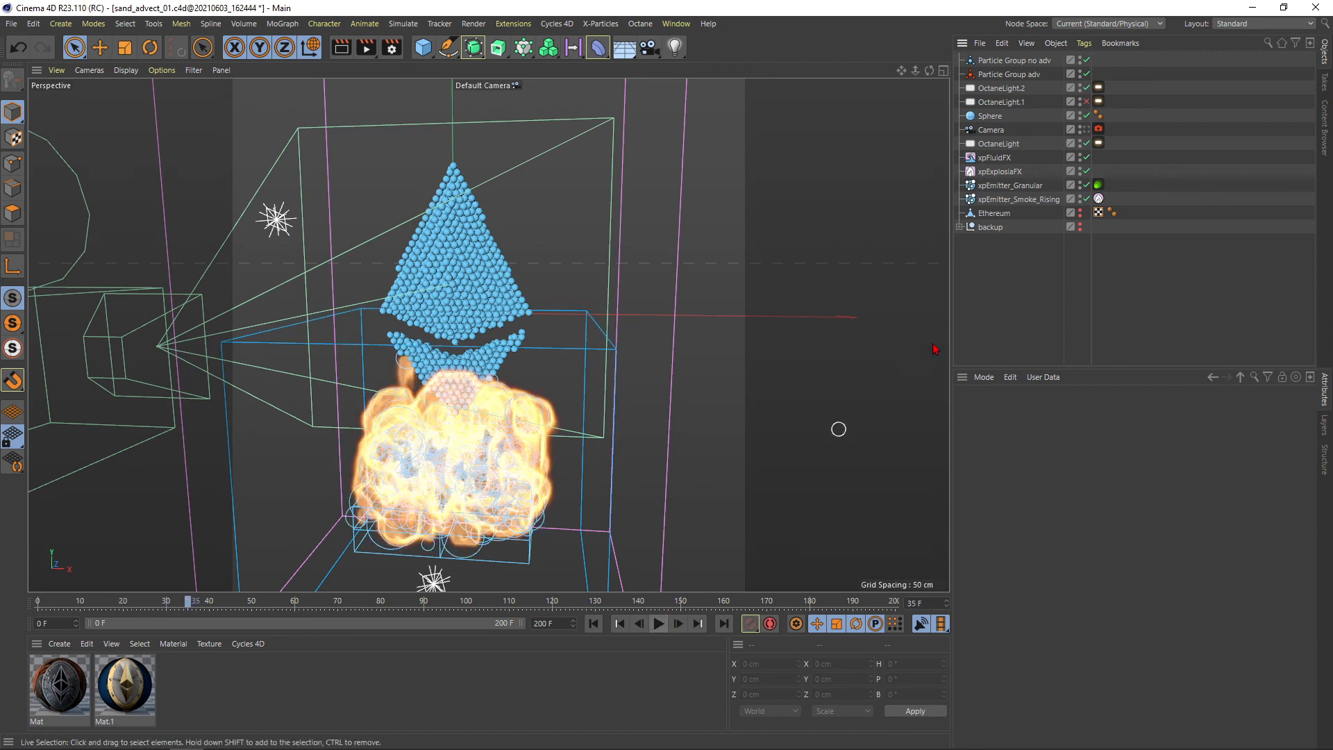
Add an xpChangeGroup modifier with Particle Group adv as its new group
{"action": "left_click", "coordinate": [601, 24]}
{"action": "mouse_move", "coordinate": [660, 210]}
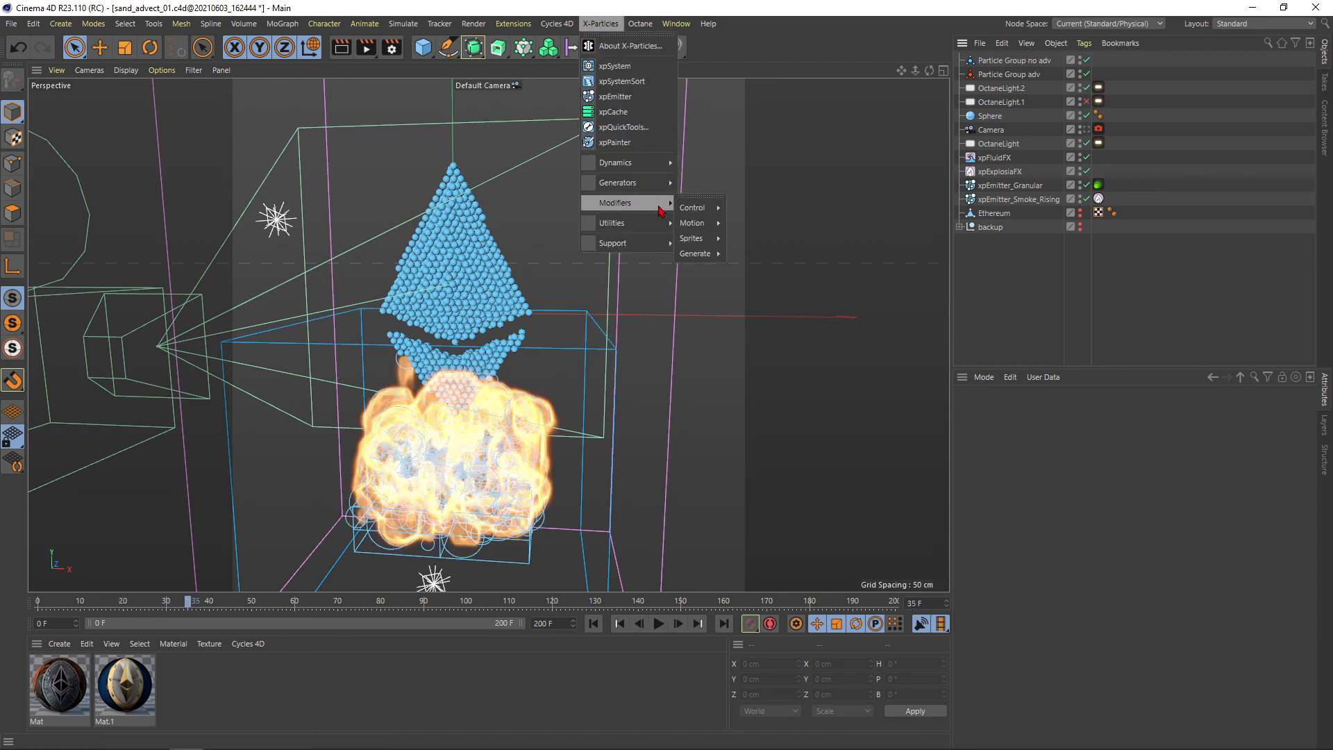
{"action": "left_click", "coordinate": [758, 230]}
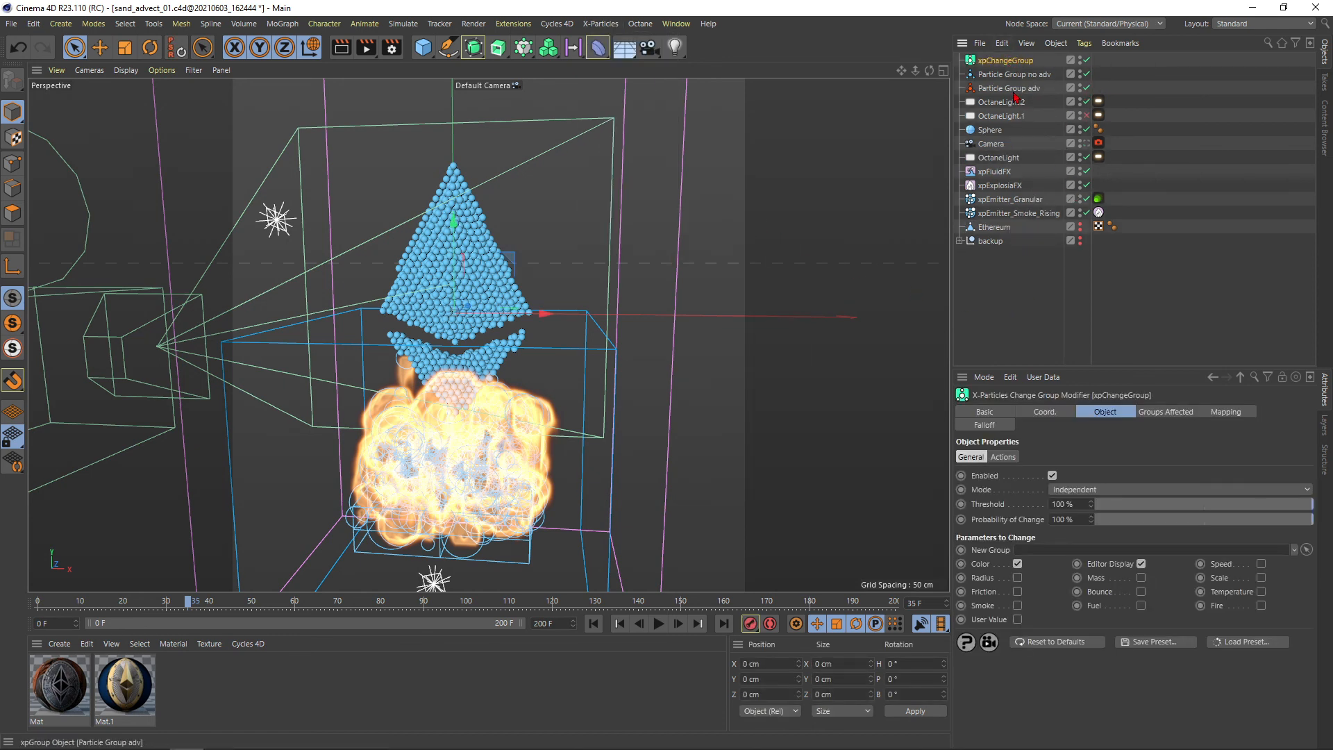
{"action": "left_click_drag", "start_coordinate": [1012, 88], "coordinate": [1065, 557]}
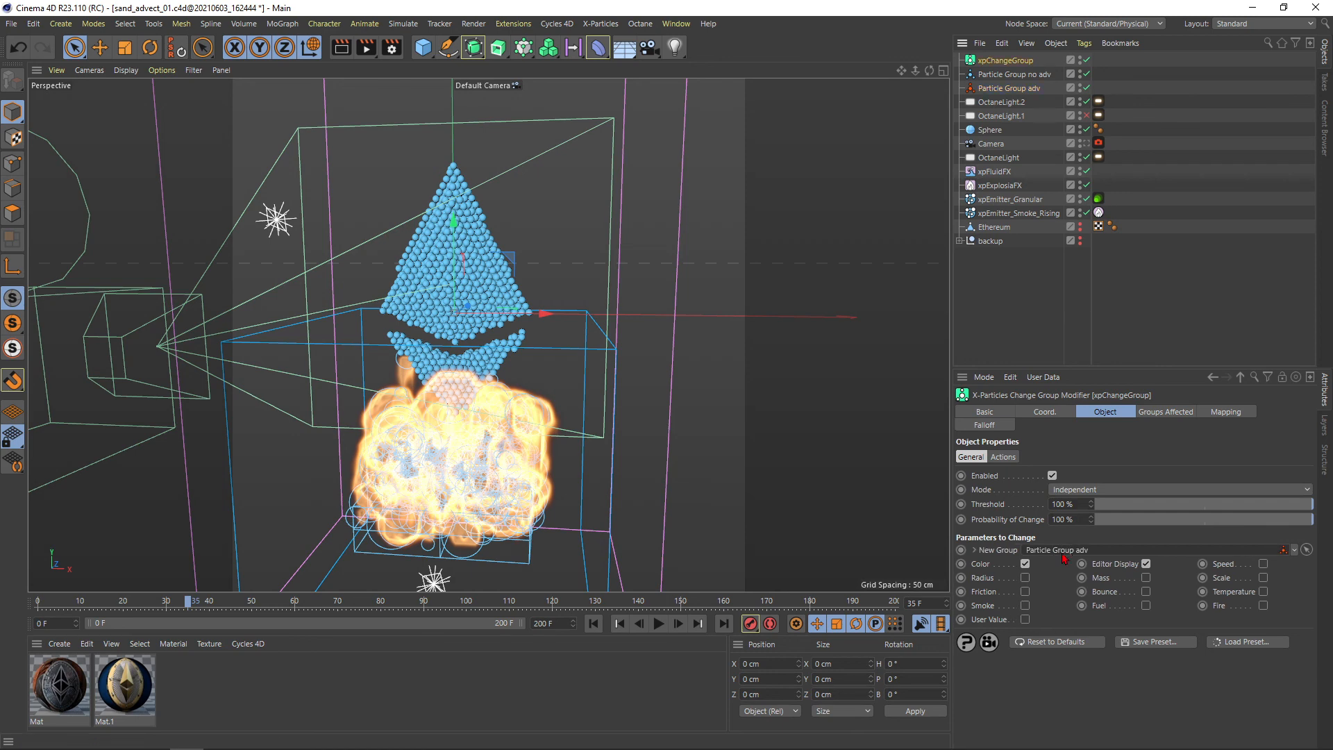
Rewind the simulation and play it to frame 4 to check which emitters' particles change group
{"action": "left_click", "coordinate": [594, 624]}
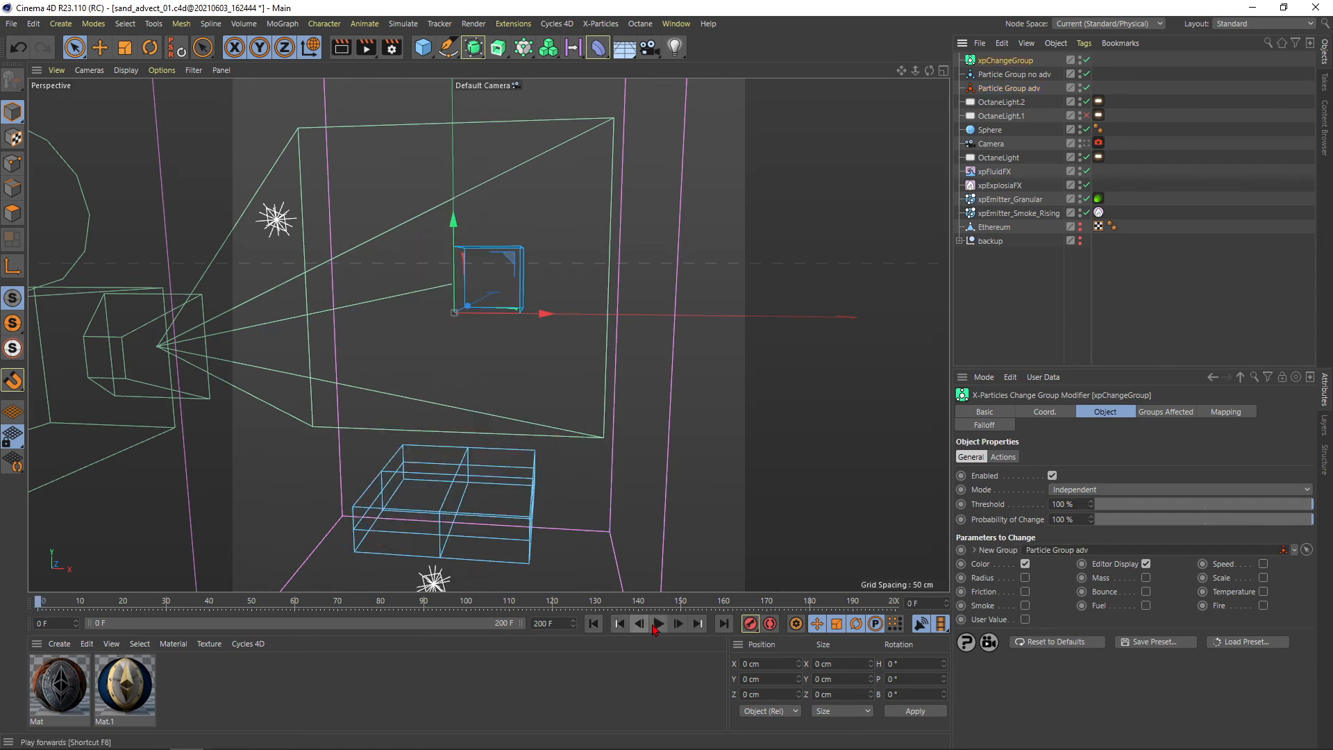
{"action": "left_click", "coordinate": [658, 623]}
{"action": "left_click", "coordinate": [658, 623]}
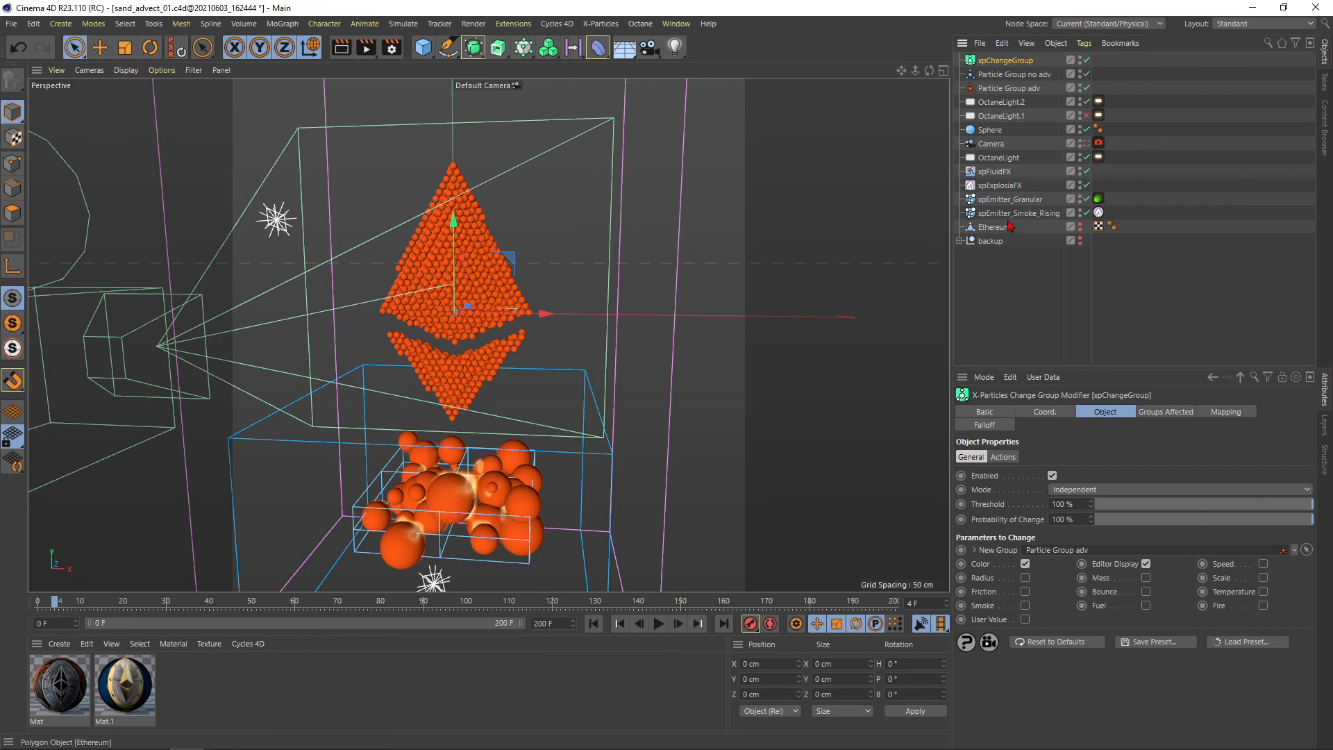
Exclude xpChangeGroup from the modifiers of xpEmitter_Smoke_Rising and replay the simulation to frame 4
{"action": "left_click", "coordinate": [1034, 213]}
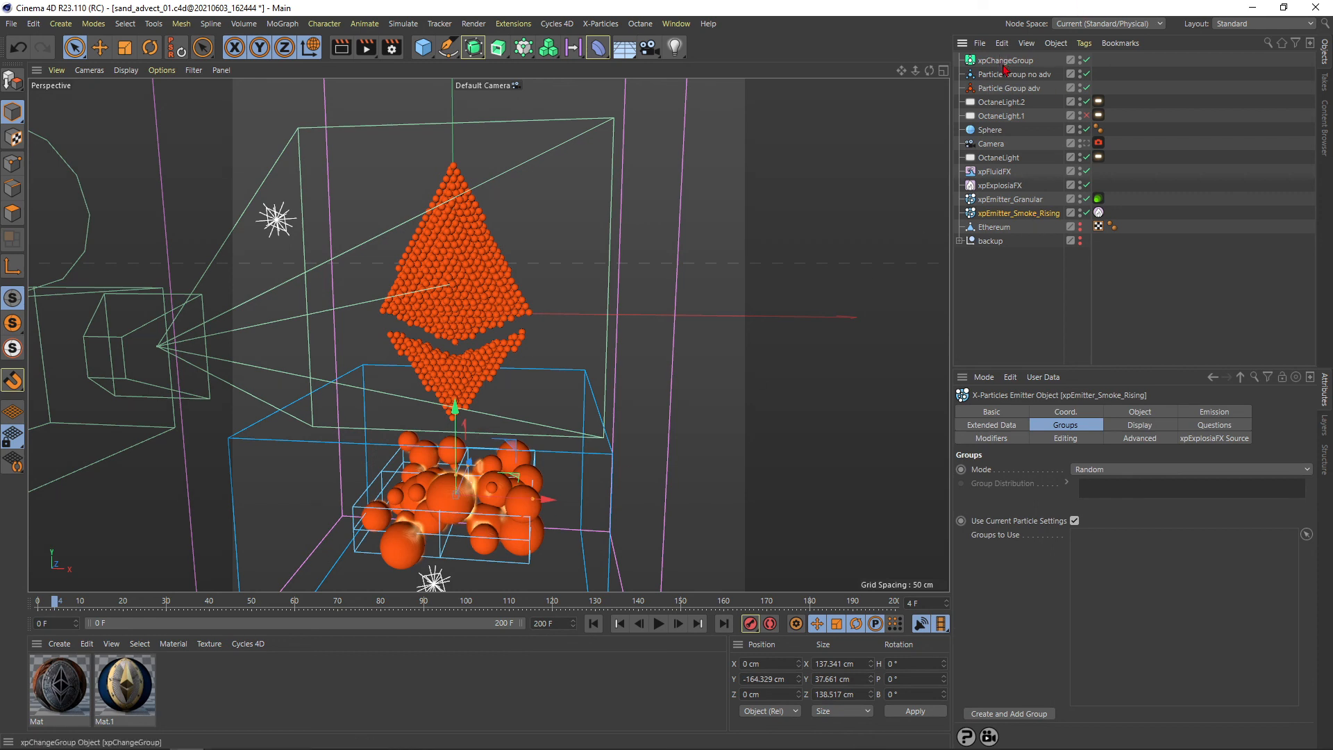
{"action": "left_click", "coordinate": [998, 439]}
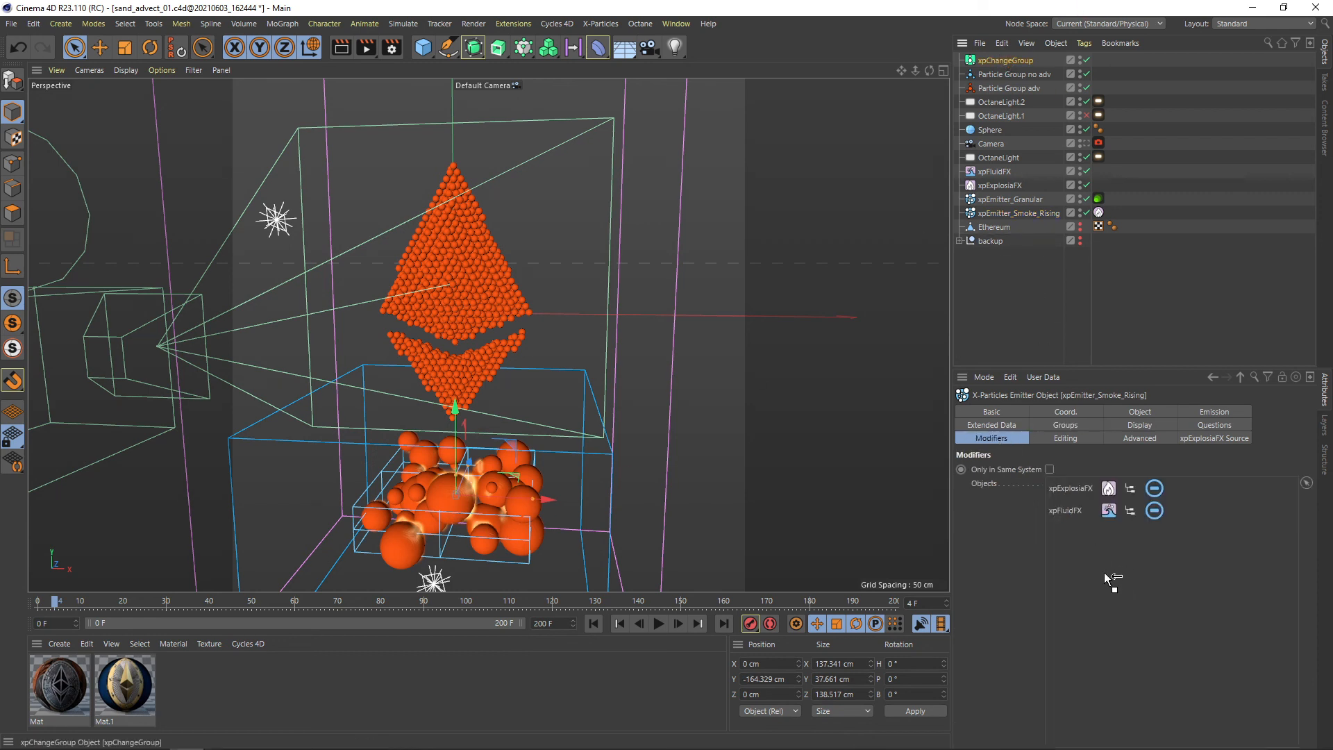
{"action": "left_click", "coordinate": [592, 625]}
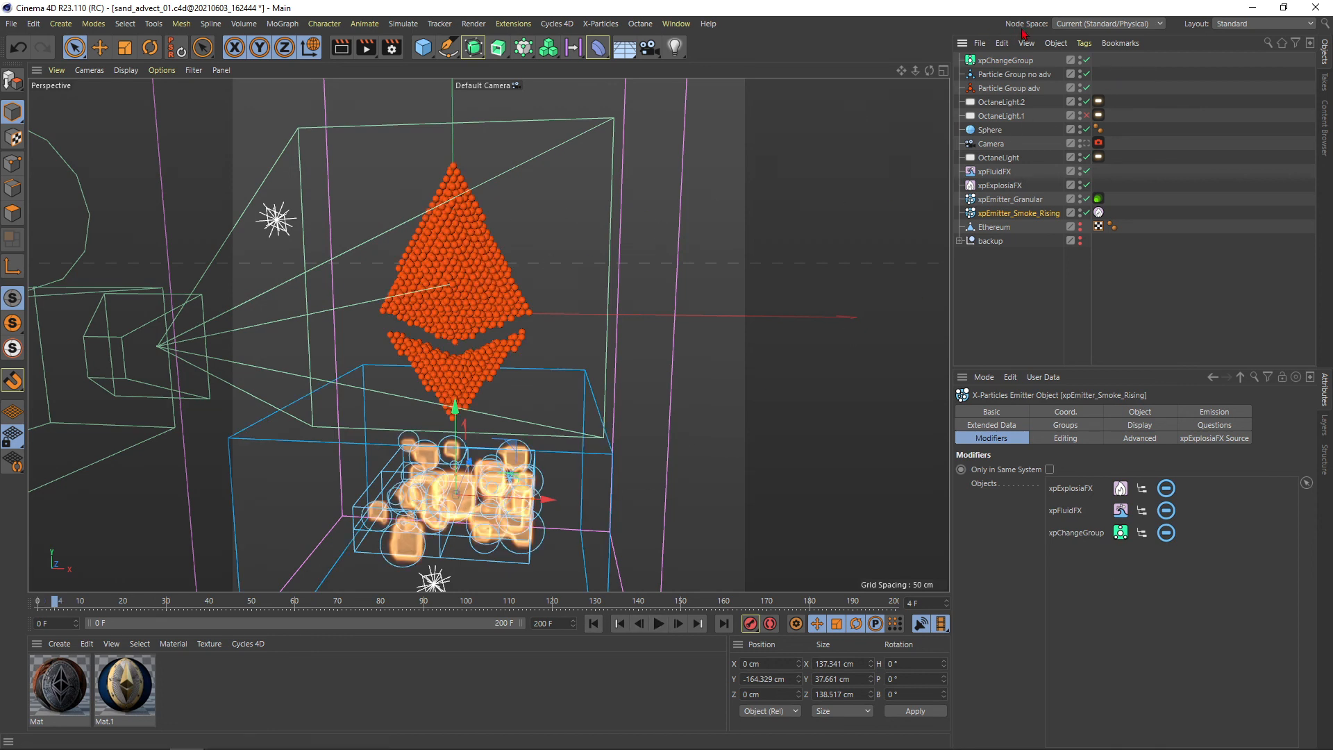
Add a Linear Field to xpChangeGroup's falloff, shorten it to about 31.6 cm and move it to X about -6.5 cm
{"action": "left_click", "coordinate": [1005, 61]}
{"action": "left_click", "coordinate": [986, 425]}
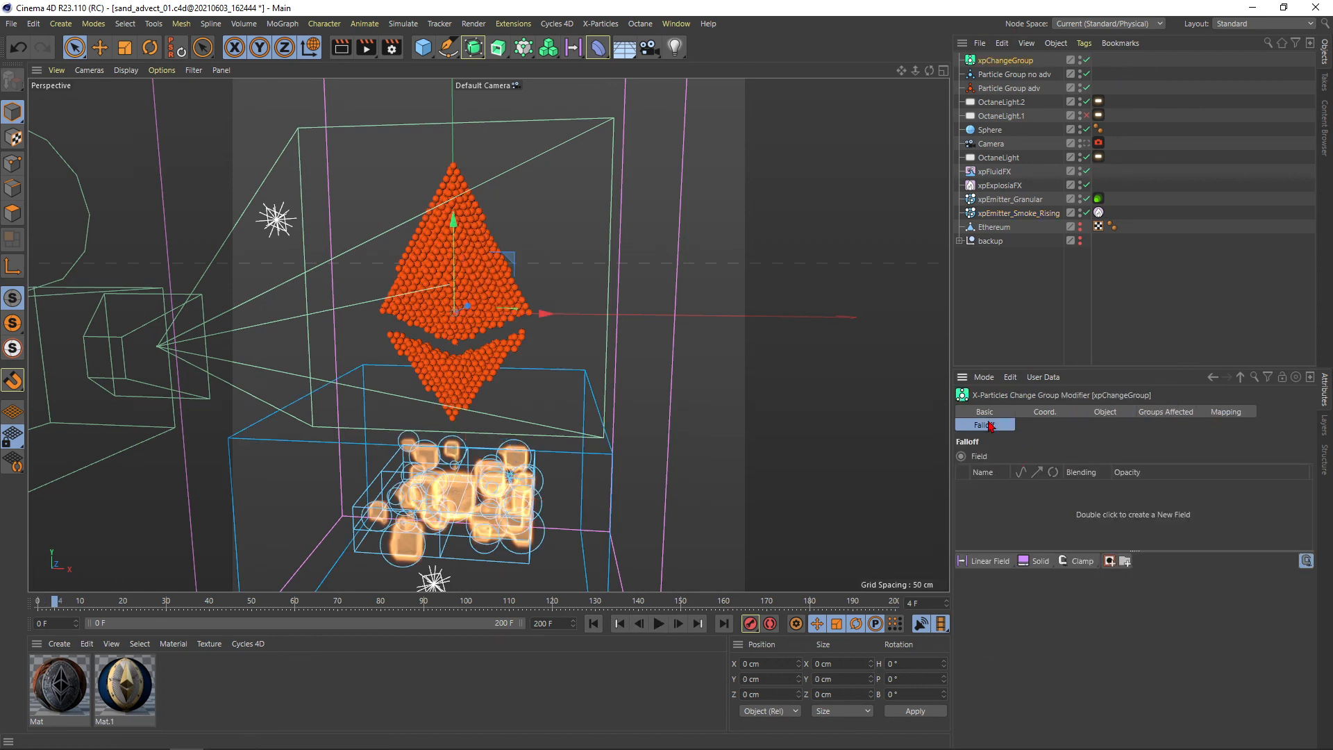
{"action": "left_click", "coordinate": [986, 562]}
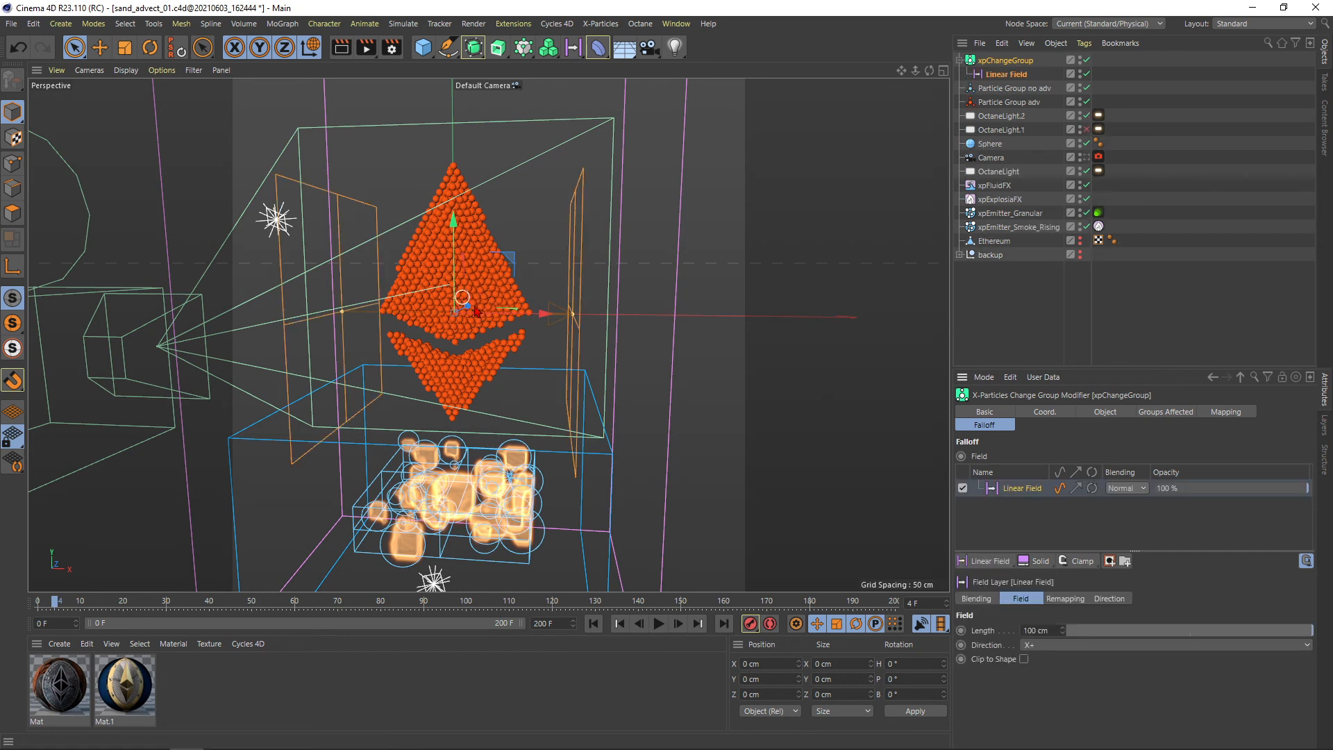
{"action": "left_click_drag", "start_coordinate": [572, 314], "coordinate": [519, 314]}
Play the simulation to check how the Linear Field splits the Ethereum particles between the two groups
{"action": "left_click", "coordinate": [659, 624]}
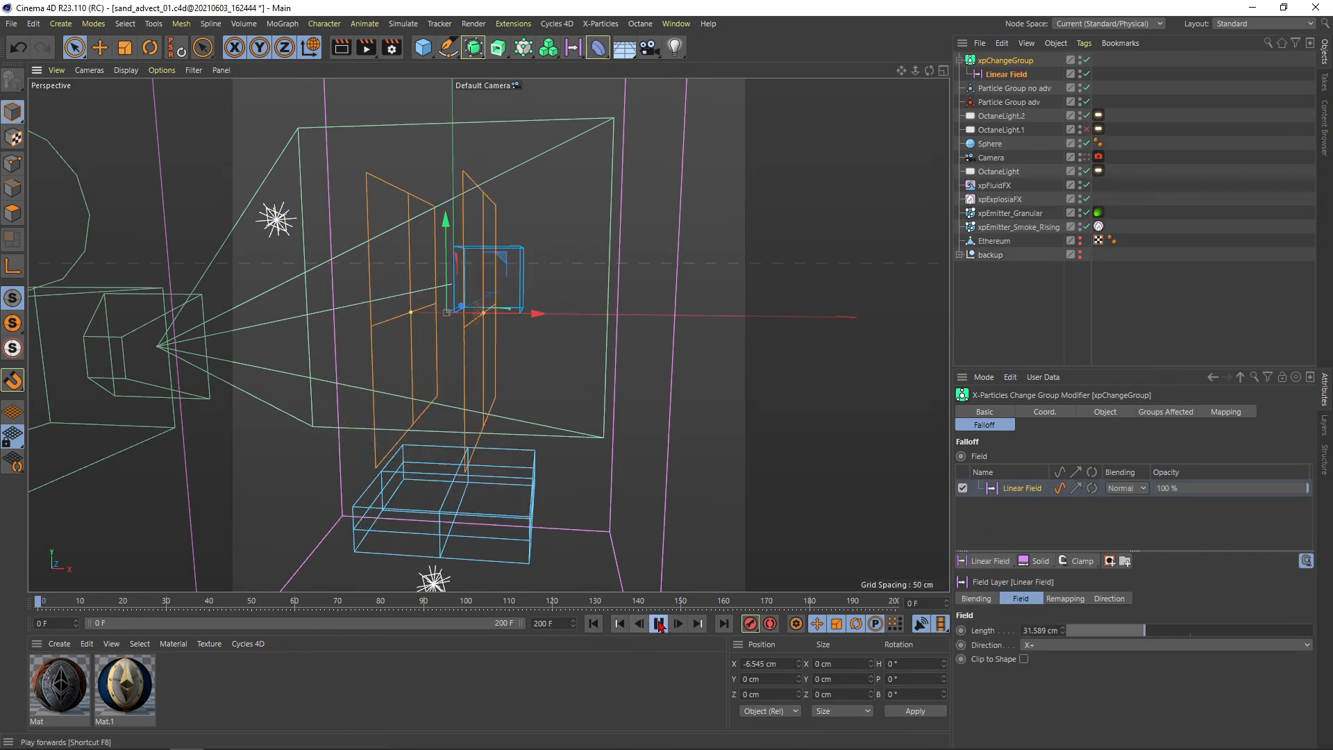
{"action": "left_click", "coordinate": [659, 624]}
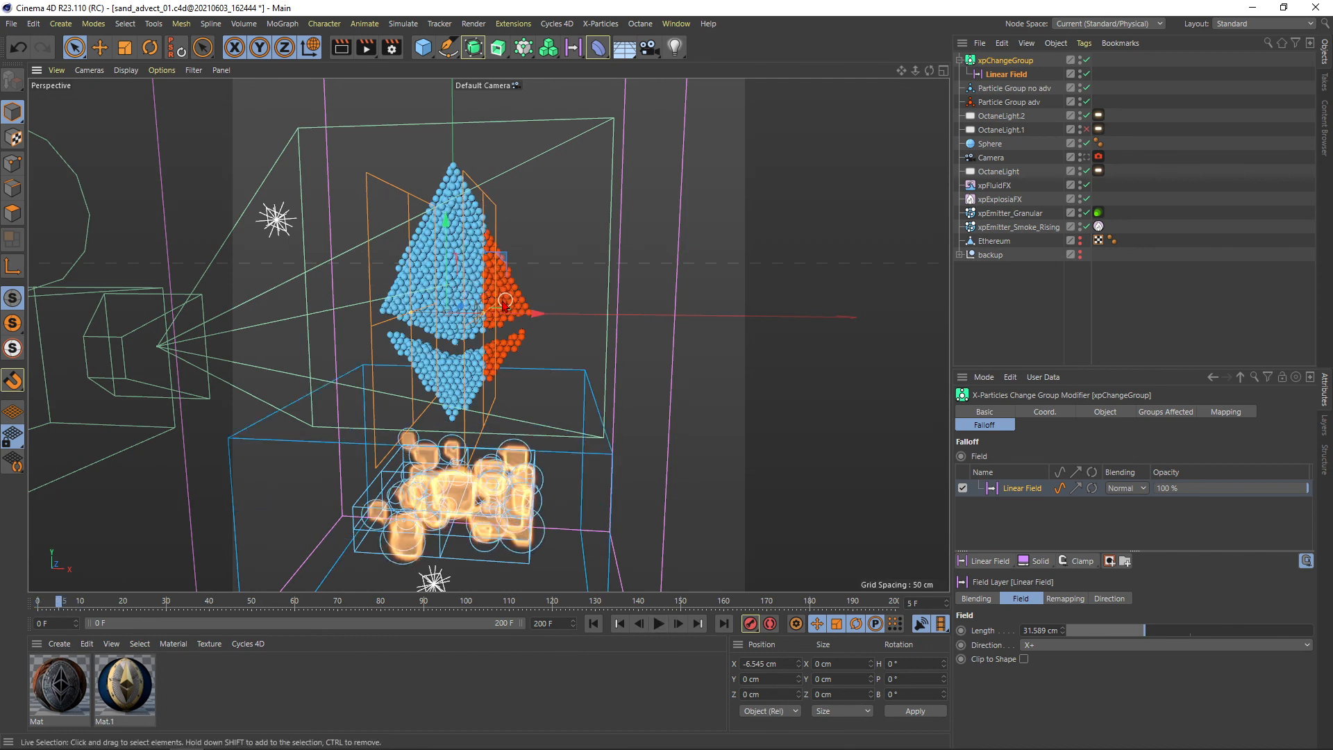
{"action": "left_click", "coordinate": [659, 624]}
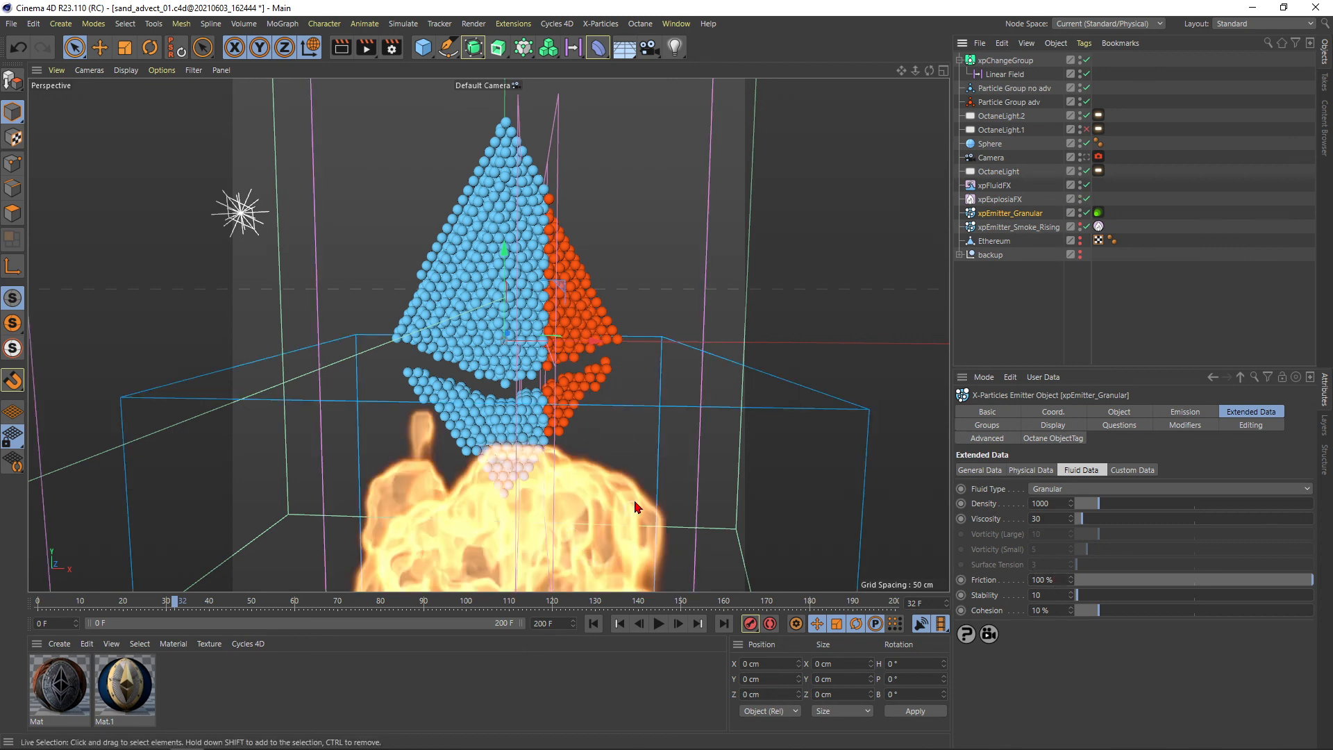
Hide xpExplosiaFX, continue playing the simulation past frame 44 to inspect the particles, and rewind to frame 0
{"action": "left_click", "coordinate": [1081, 196]}
{"action": "left_click", "coordinate": [1081, 196]}
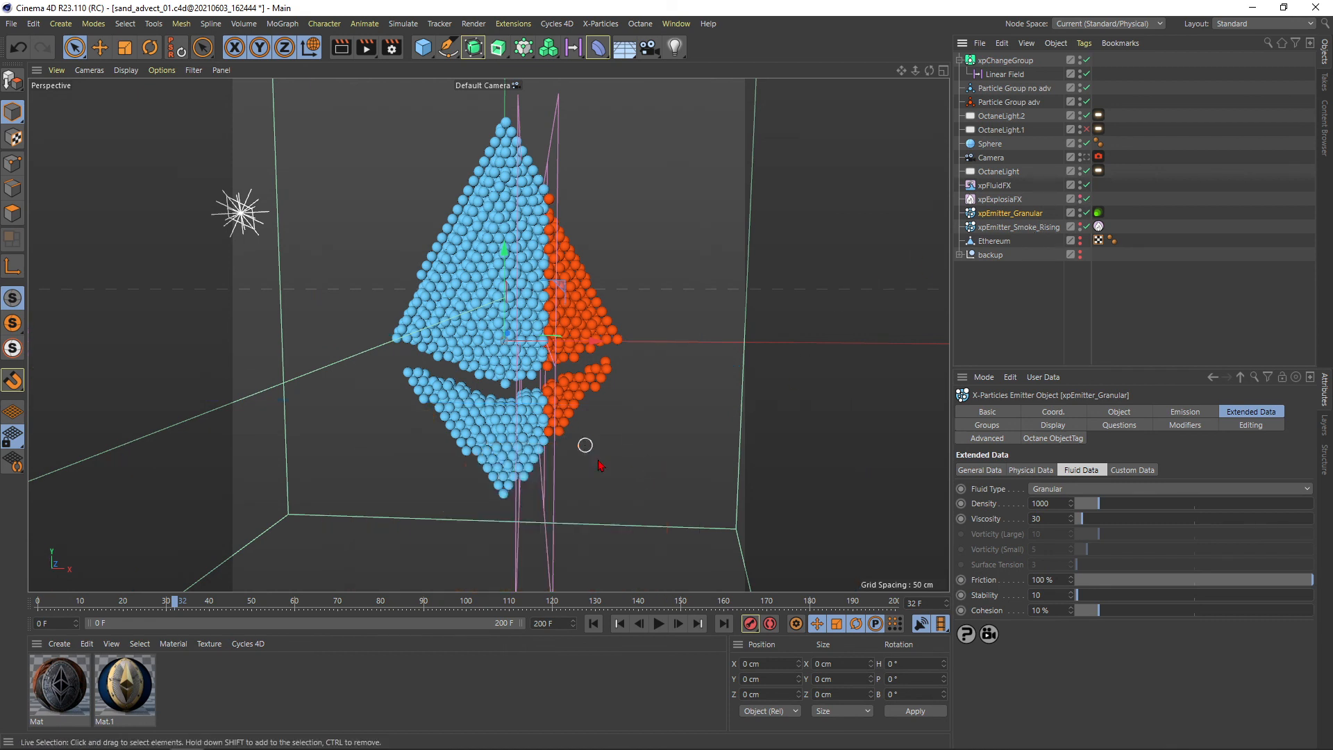
{"action": "key", "text": "F8"}
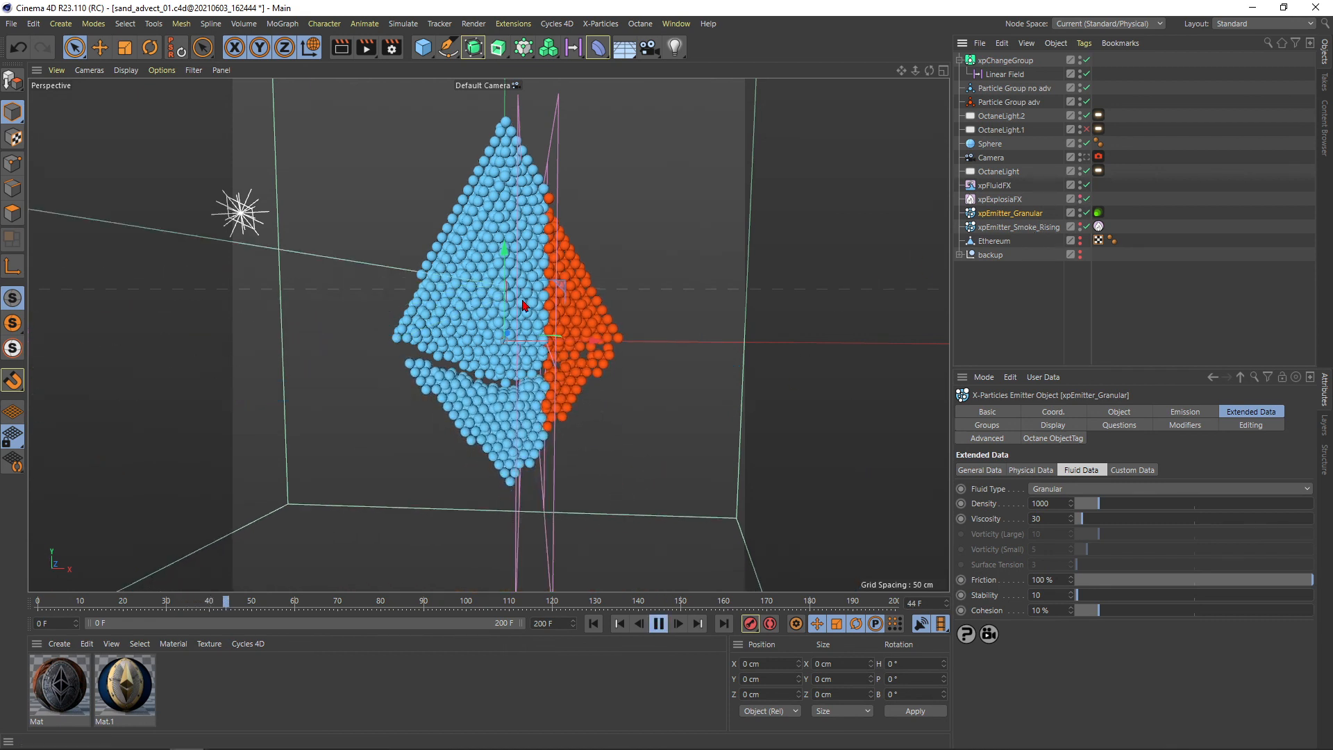
{"action": "left_click", "coordinate": [659, 623]}
{"action": "left_click", "coordinate": [595, 623]}
Set xpEmitter_Granular's fluid friction to 10% and play the simulation past frame 104 to check the particle motion
{"action": "left_click", "coordinate": [1062, 579]}
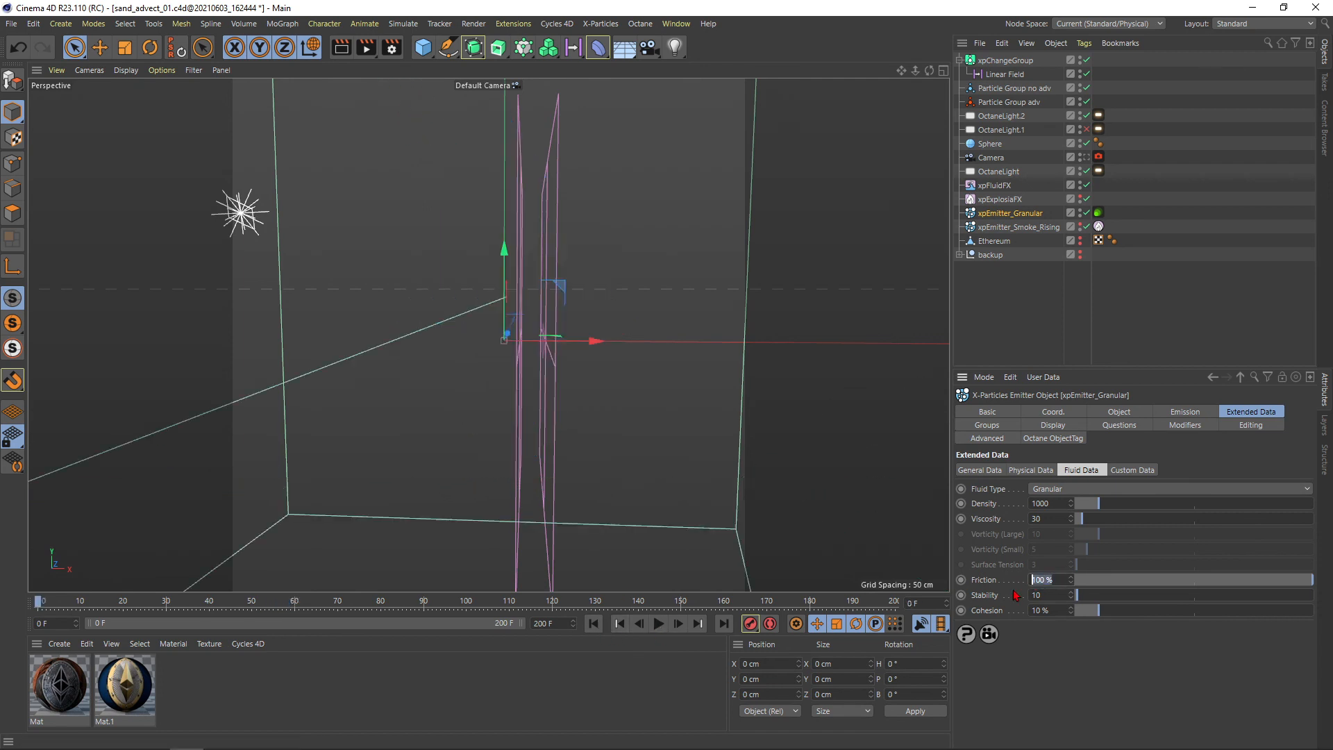
{"action": "type", "text": "10"}
{"action": "key", "text": "Return"}
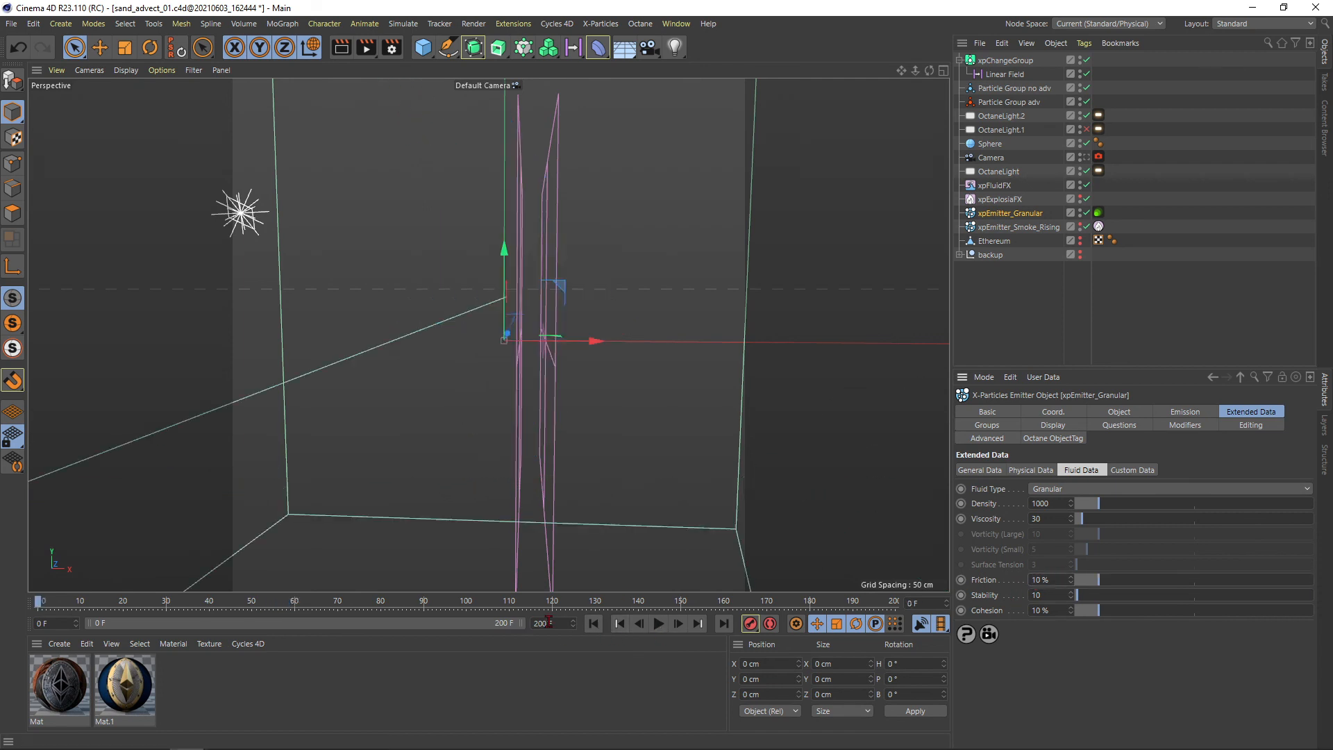
{"action": "left_click", "coordinate": [659, 624]}
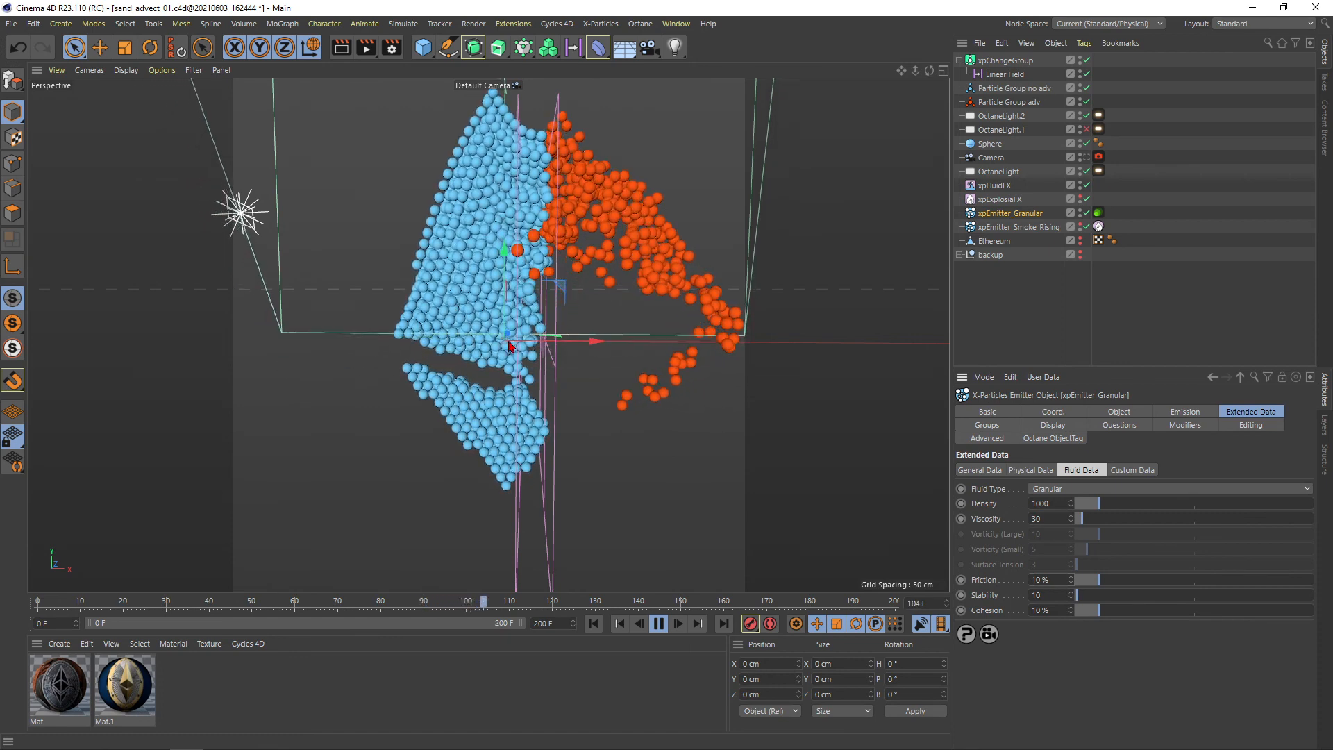
{"action": "left_click", "coordinate": [658, 624]}
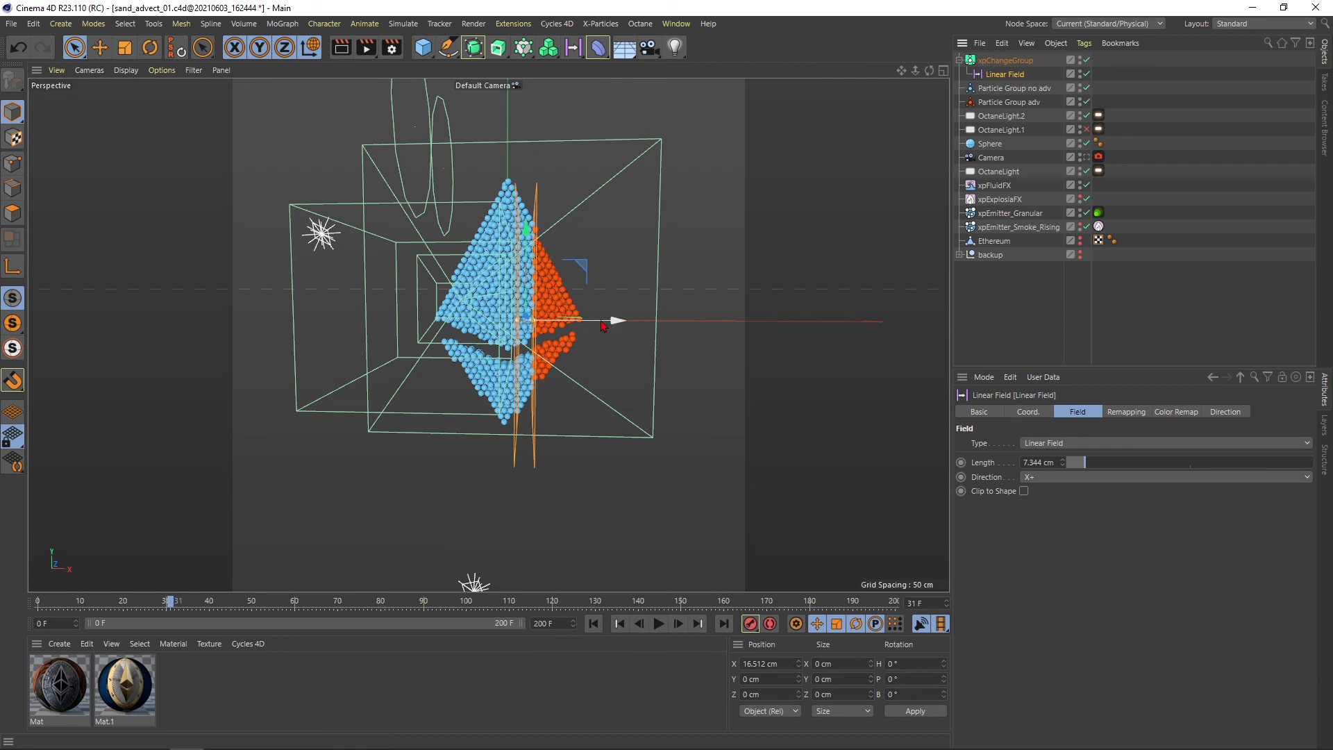
Move the Linear Field along X to about -95 cm, past the side of the Ethereum shape
{"action": "left_click_drag", "start_coordinate": [604, 321], "coordinate": [486, 322]}
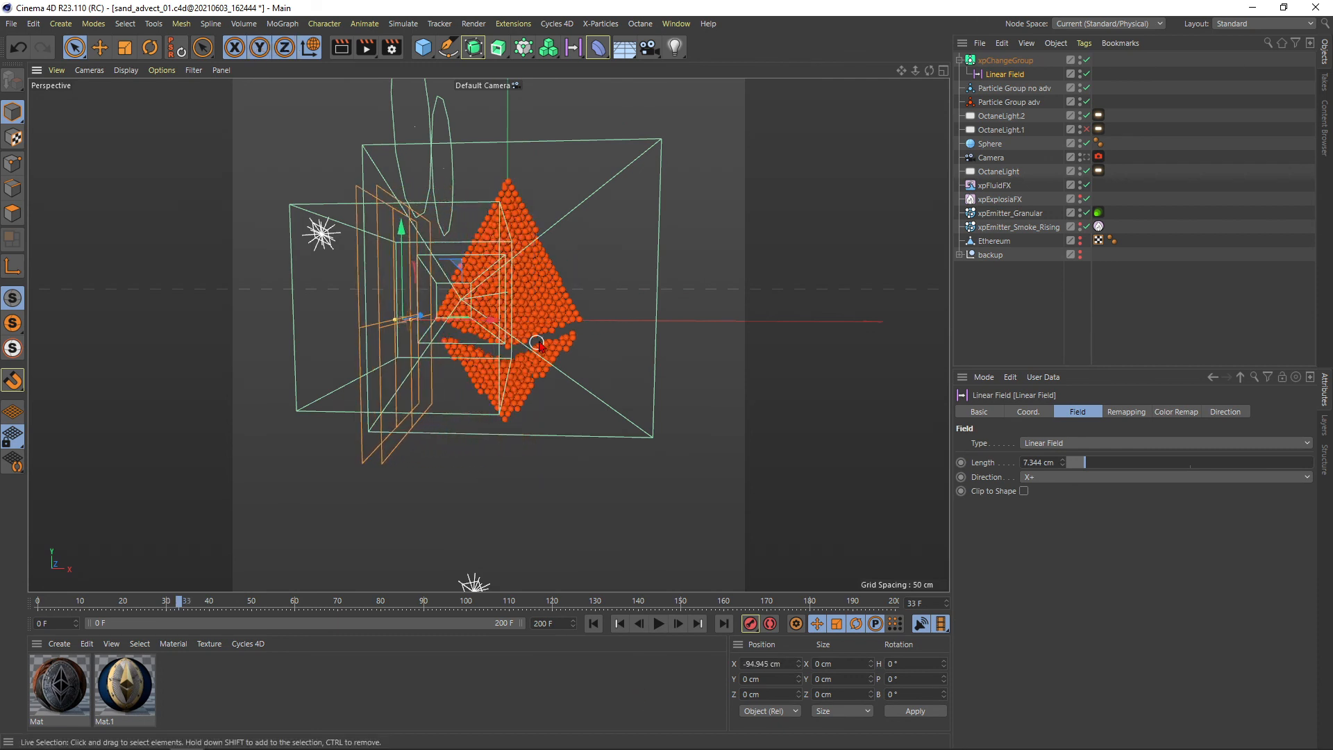